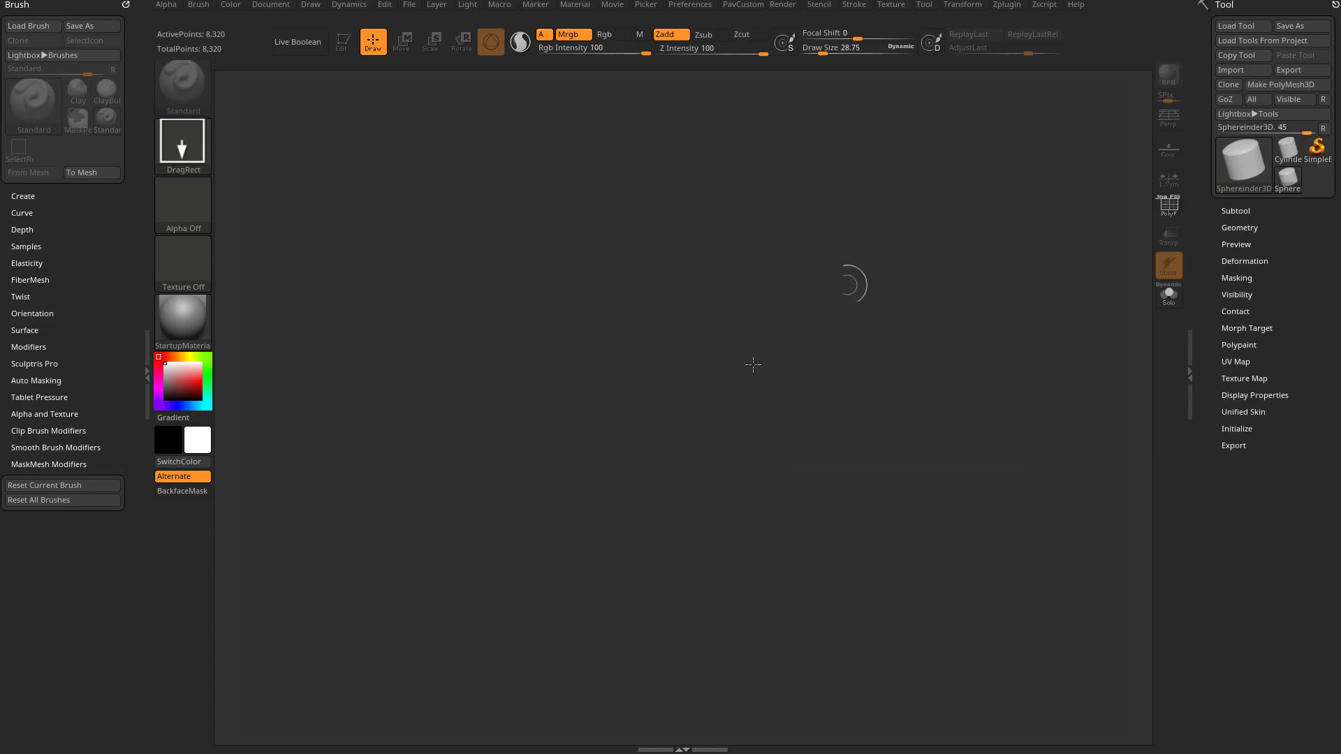
Step: Draw a Sphereinder3D on the empty canvas and put it into Edit mode
{"action": "left_click_drag", "start_coordinate": [673, 410], "coordinate": [734, 589]}
{"action": "left_click", "coordinate": [356, 52]}
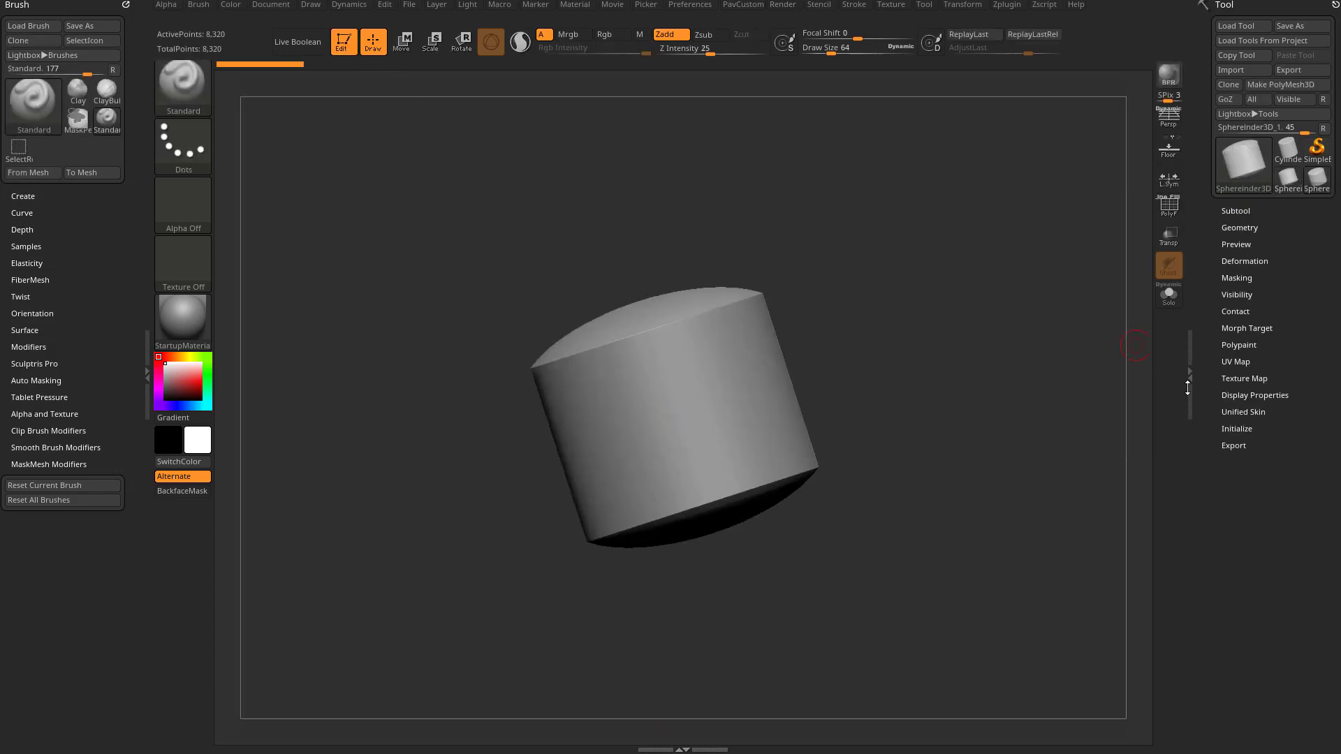
{"action": "right_click_drag", "start_coordinate": [1065, 387], "coordinate": [1042, 376]}
{"action": "right_click_drag", "start_coordinate": [1042, 375], "coordinate": [996, 461], "text": "ctrl"}
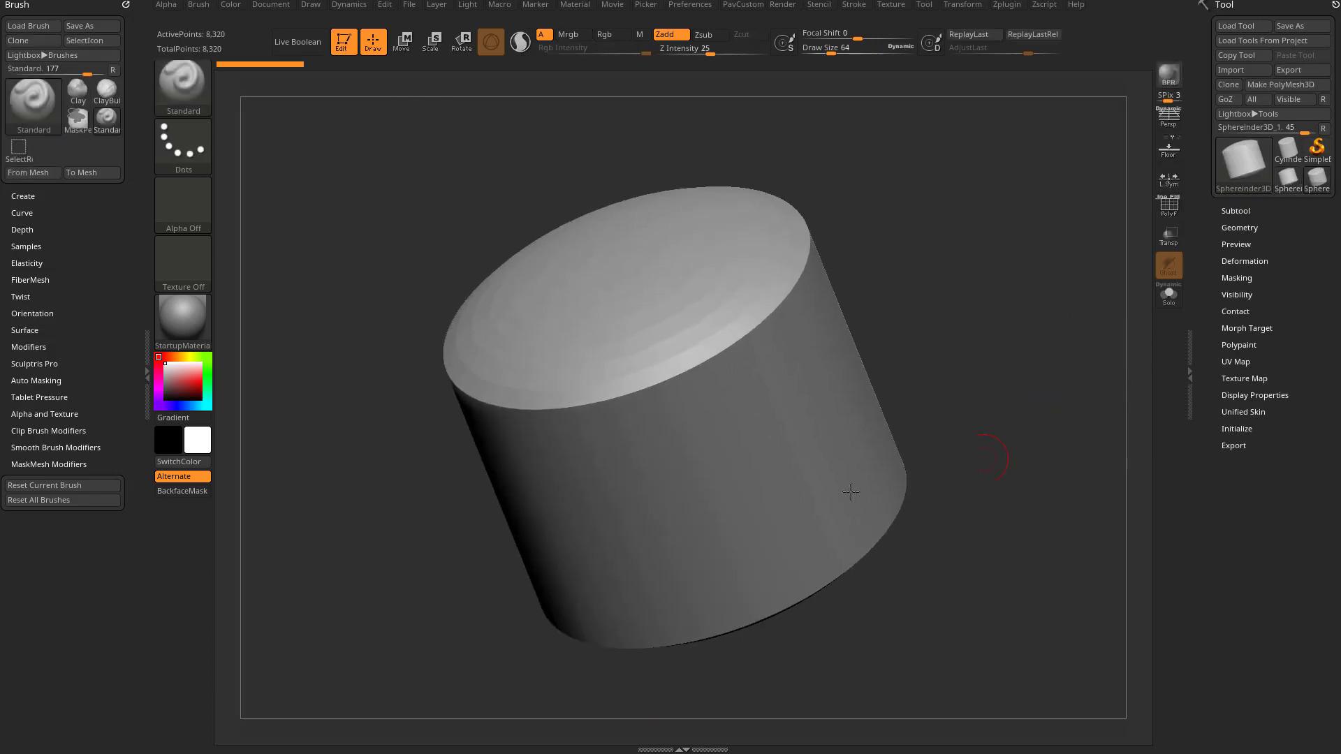
{"action": "key", "text": "shift"}
Step: Set the sphereinder's radial Coverage to 270 in its initialization settings to cut a quarter wedge out
{"action": "left_click", "coordinate": [1235, 428]}
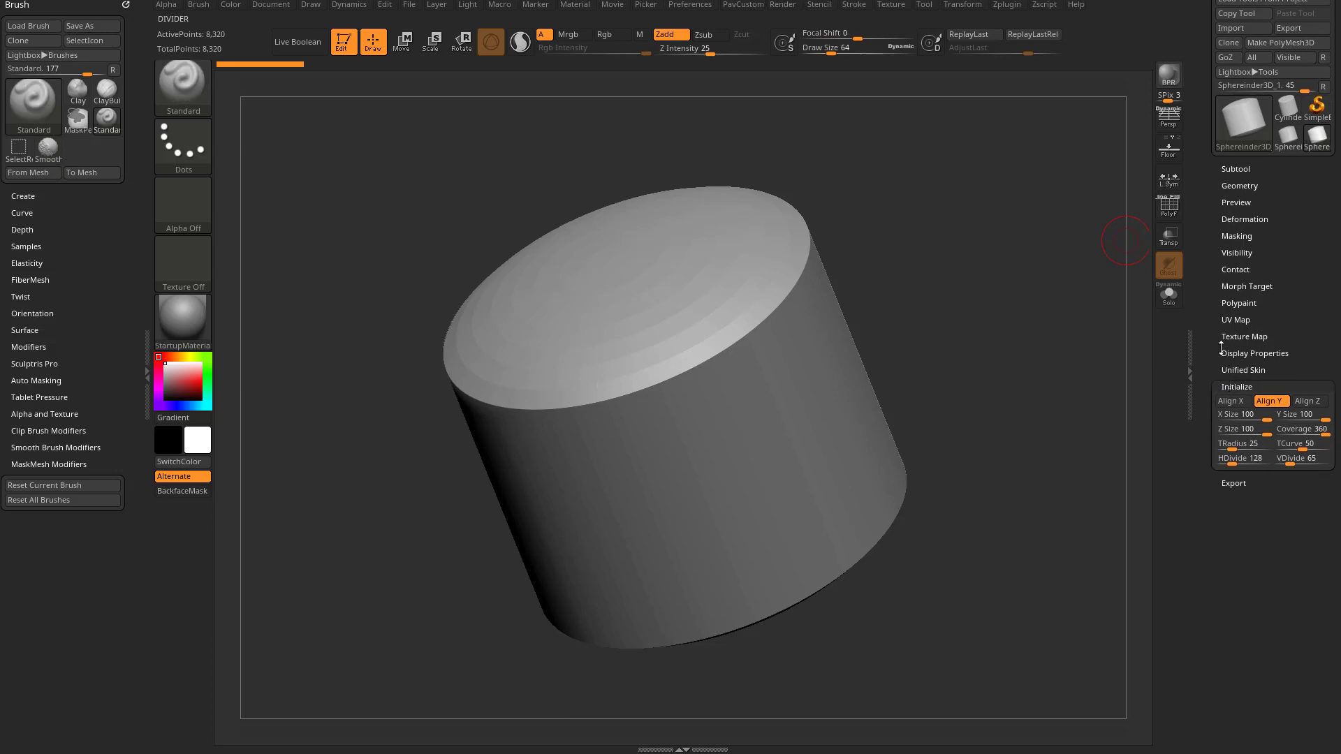
{"action": "mouse_move", "coordinate": [1313, 434]}
{"action": "left_mouse_down"}
{"action": "mouse_move", "coordinate": [1301, 433]}
{"action": "mouse_move", "coordinate": [1315, 433]}
{"action": "left_mouse_up"}
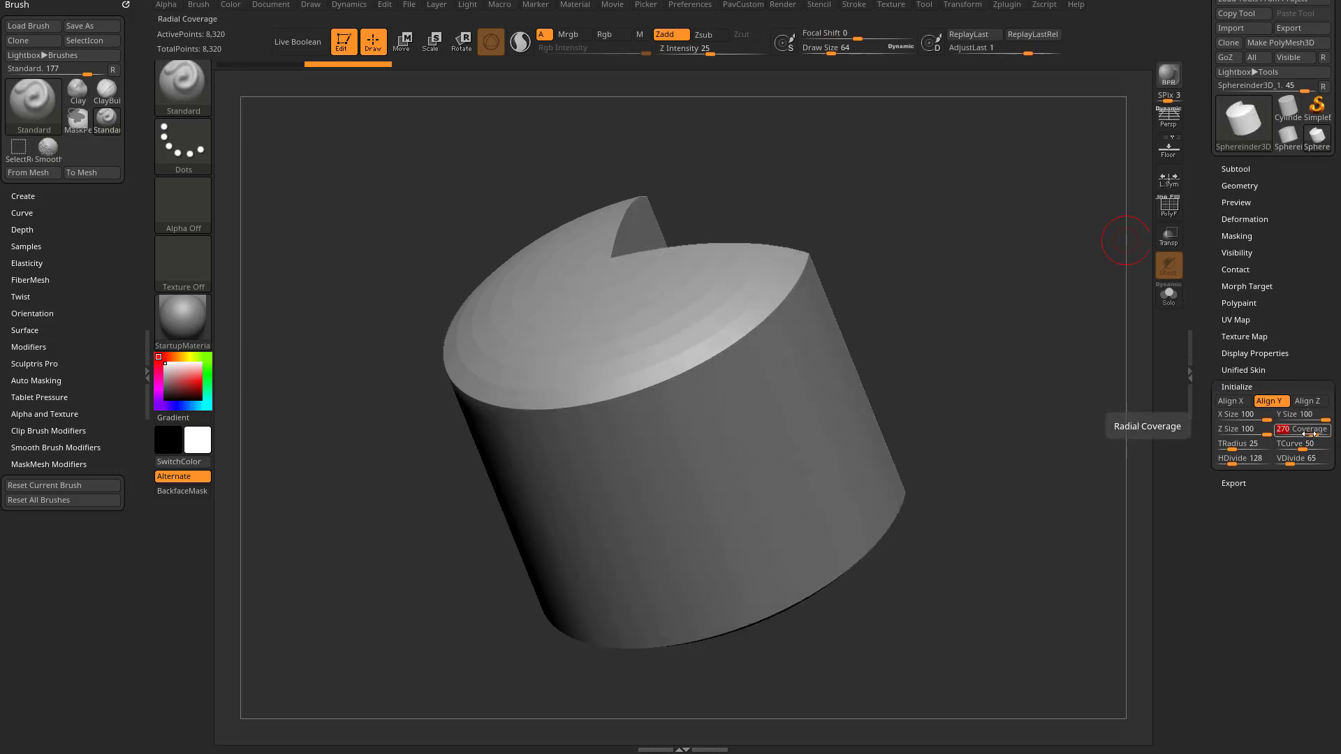
{"action": "left_click_drag", "start_coordinate": [1095, 269], "coordinate": [1044, 332]}
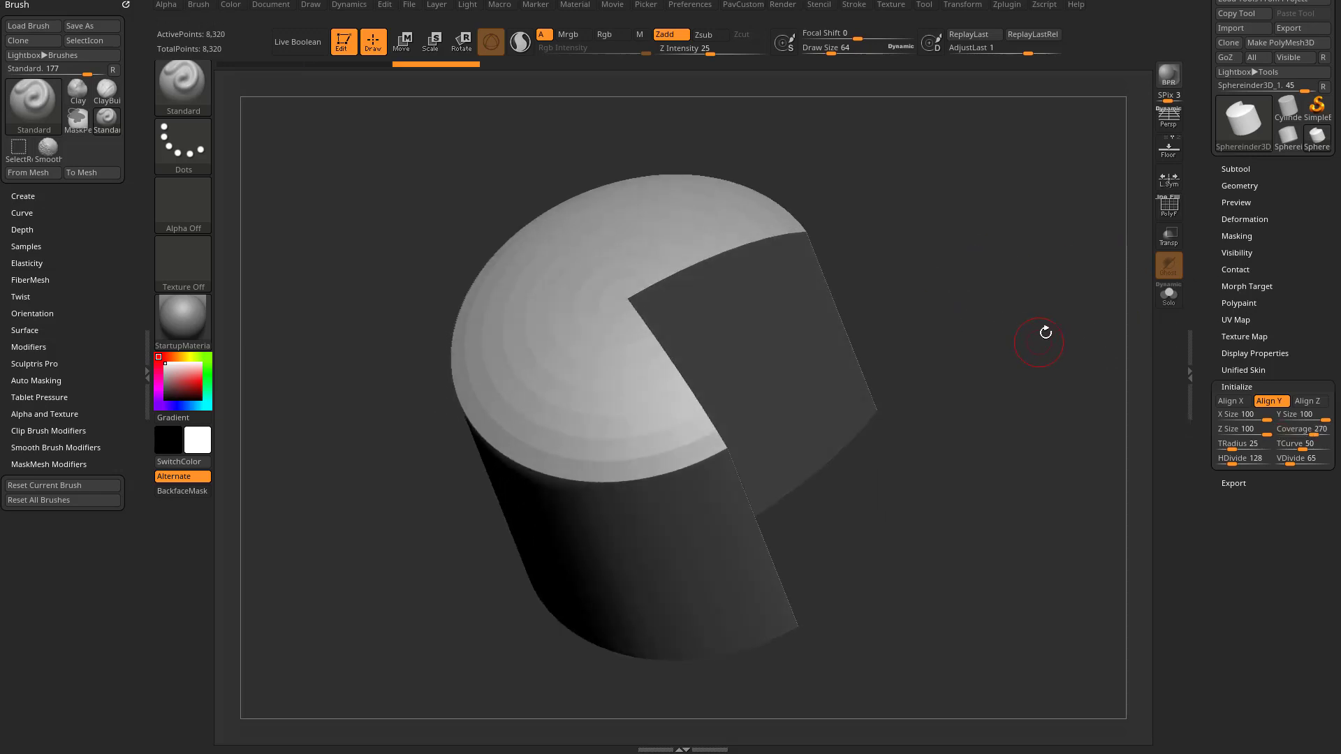
Step: Convert the wedge-cut sphereinder to a PolyMesh3D and display its PolyFrame wireframe
{"action": "left_click", "coordinate": [1279, 42]}
{"action": "left_click", "coordinate": [1169, 206]}
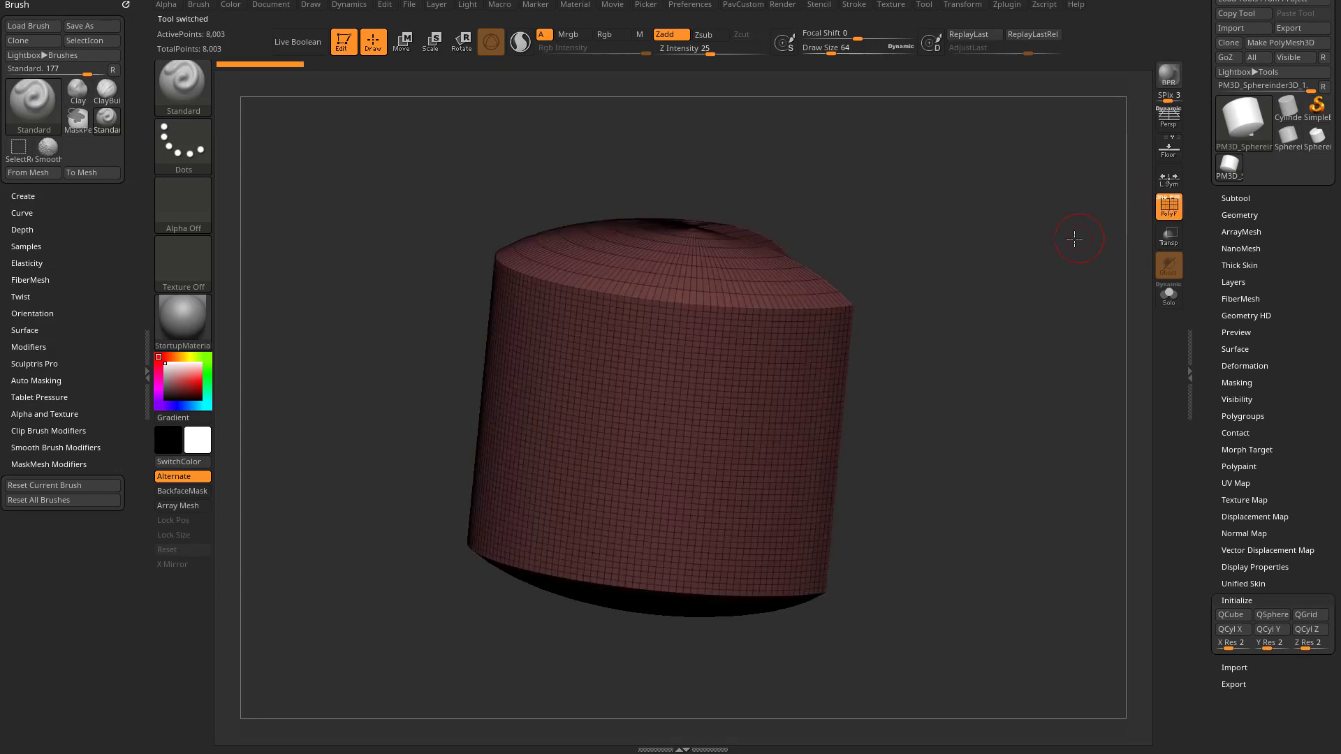
{"action": "left_click_drag", "start_coordinate": [1077, 233], "coordinate": [1056, 277]}
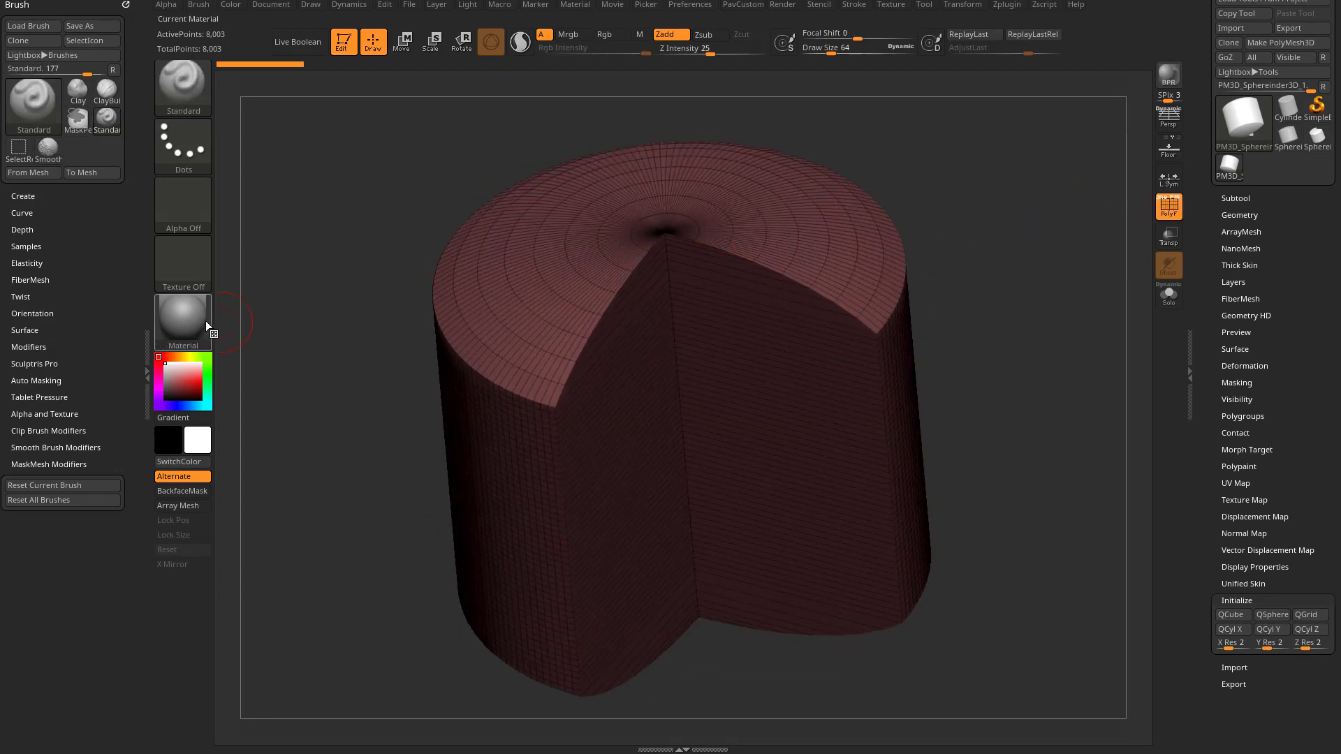
Step: Apply the SkinShade4 material to the mesh
{"action": "left_click", "coordinate": [185, 319]}
{"action": "left_click", "coordinate": [963, 584]}
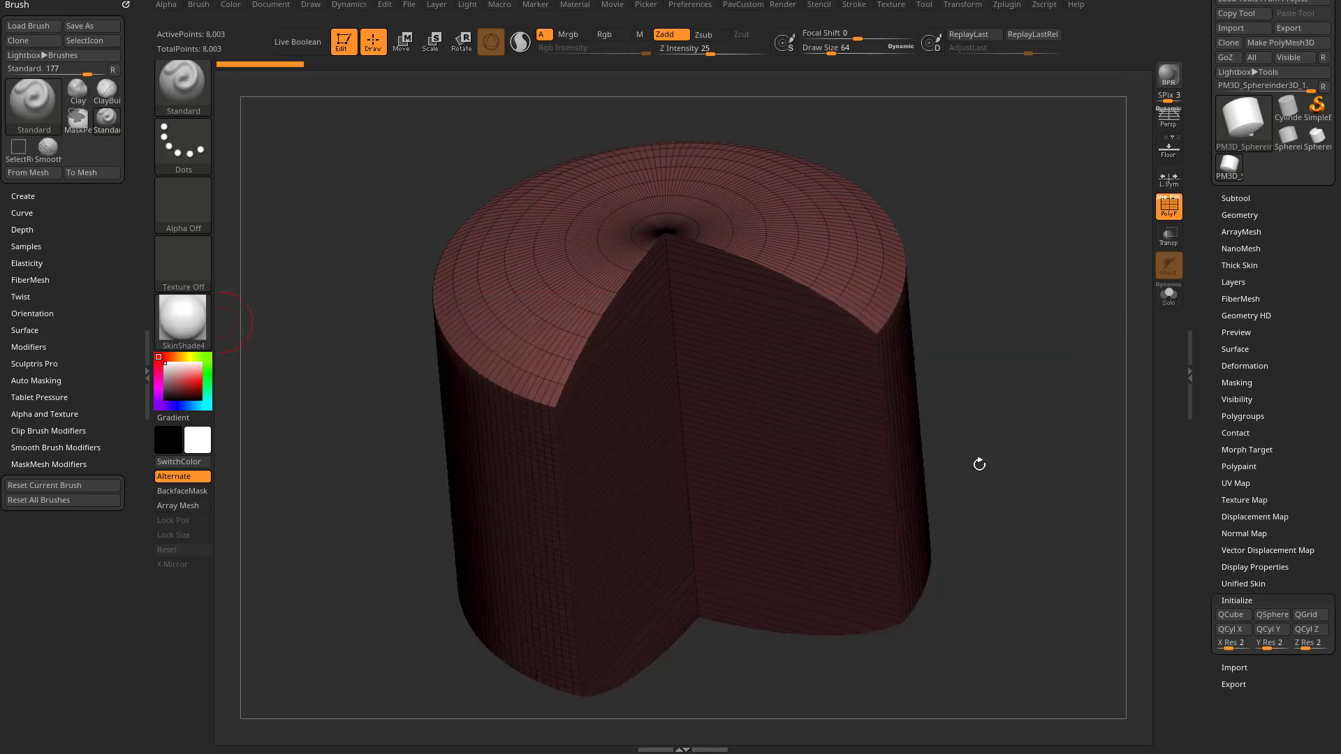
{"action": "left_click_drag", "start_coordinate": [975, 463], "coordinate": [1056, 357]}
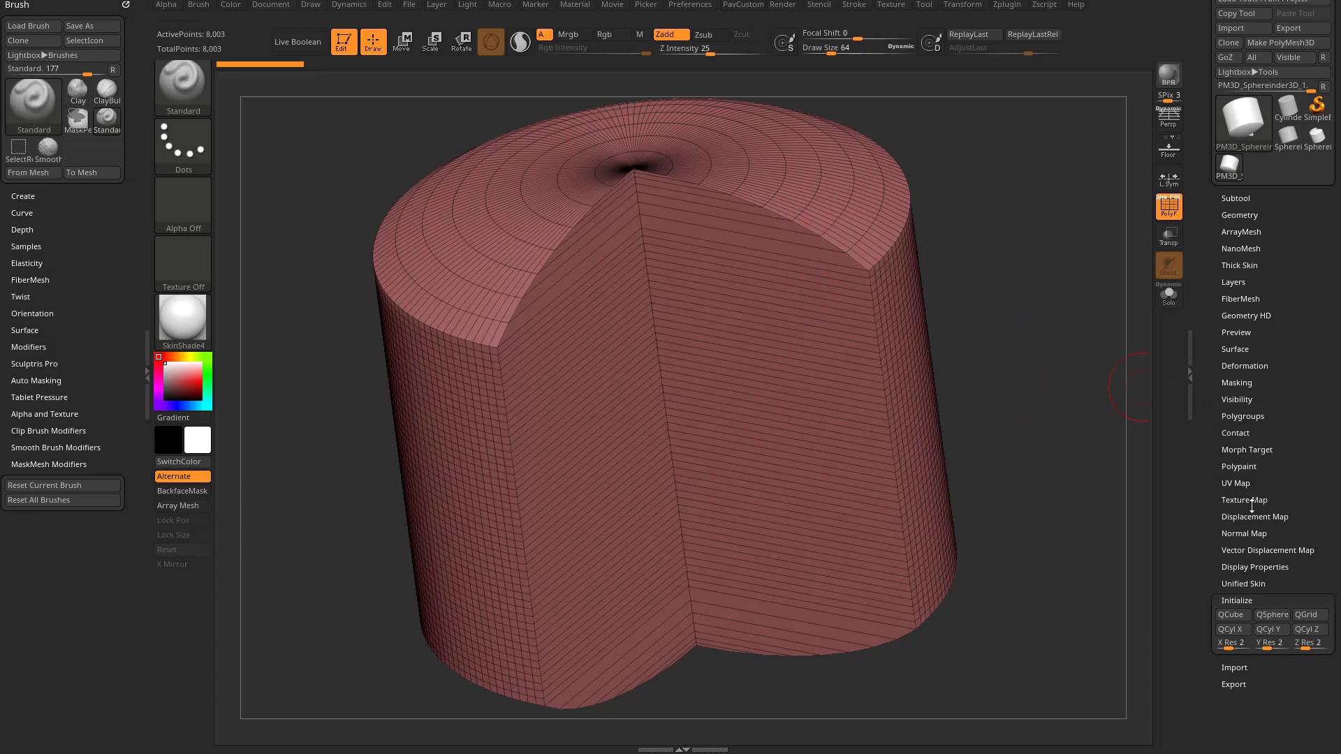
Step: Create polygroups on the mesh with Groups By Normals so each face of the cut cylinder is separate
{"action": "key", "text": "shift"}
{"action": "left_click", "coordinate": [1232, 600], "text": "shift"}
{"action": "left_click", "coordinate": [1243, 415], "text": "shift"}
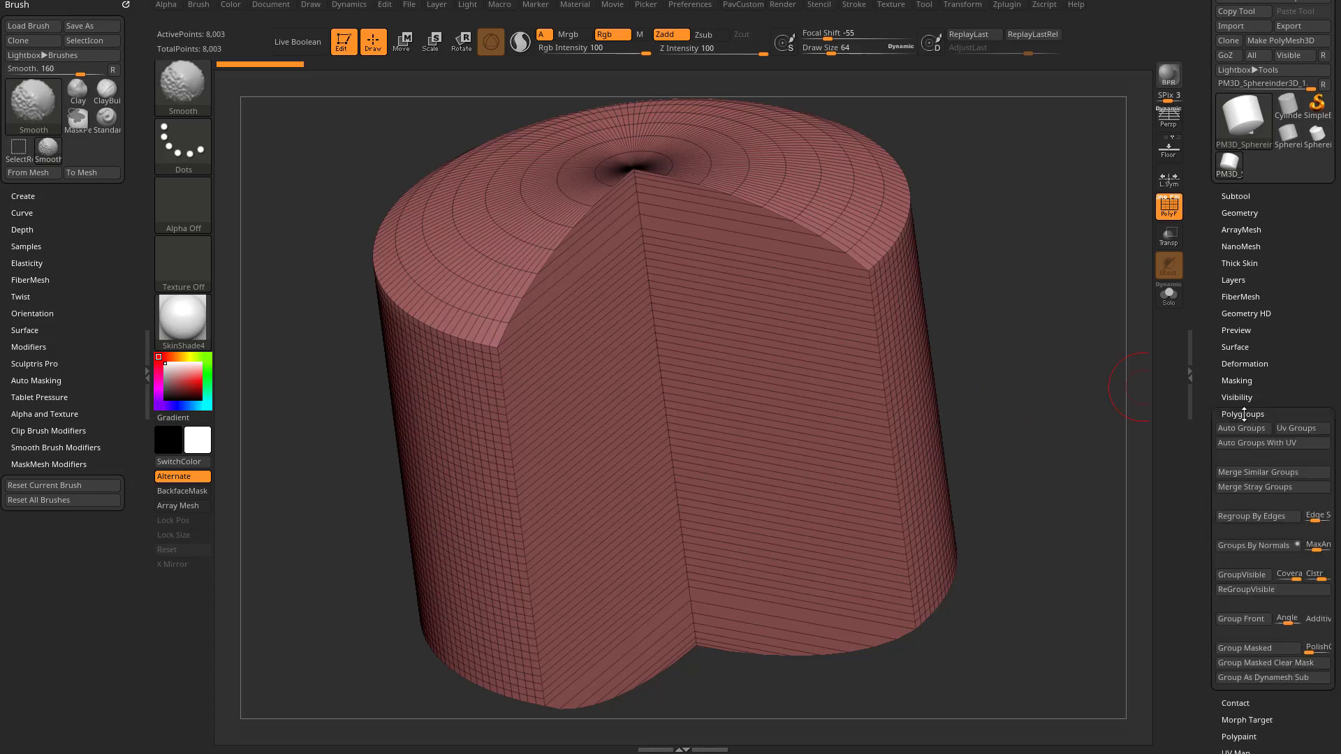
{"action": "left_click_drag", "start_coordinate": [1217, 517], "coordinate": [1218, 398]}
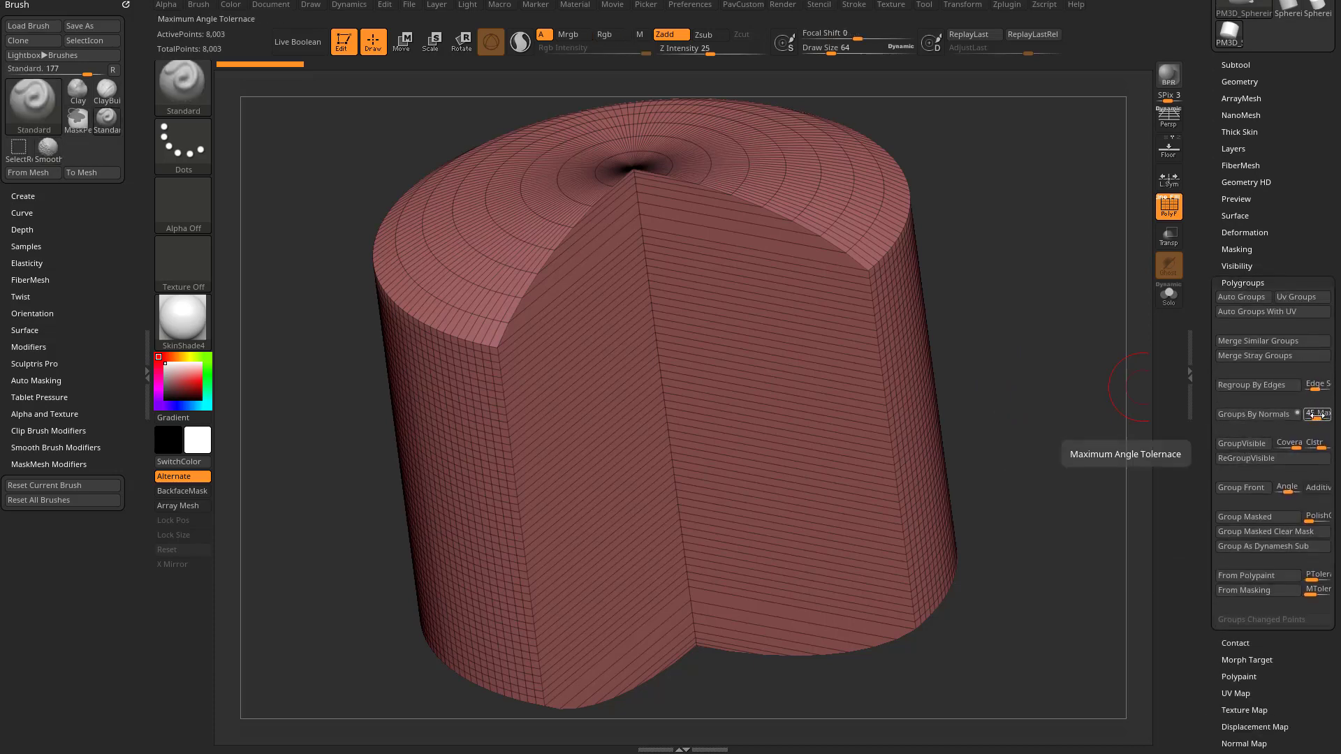
{"action": "left_click", "coordinate": [1254, 414]}
{"action": "left_click_drag", "start_coordinate": [991, 318], "coordinate": [1057, 457]}
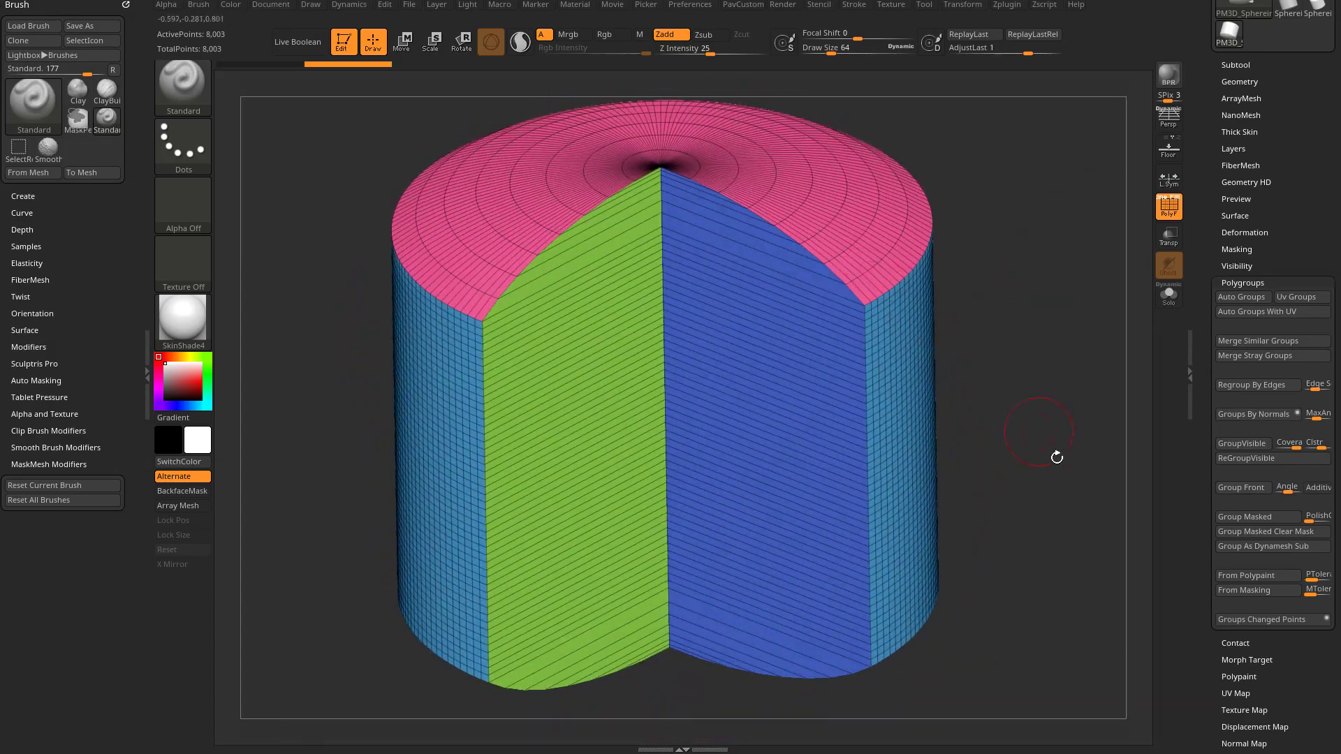
Step: Try the crease Bevel from the geometry settings on the mesh with a Bevel Width of 0.19866
{"action": "left_click_drag", "start_coordinate": [1212, 135], "coordinate": [1218, 166]}
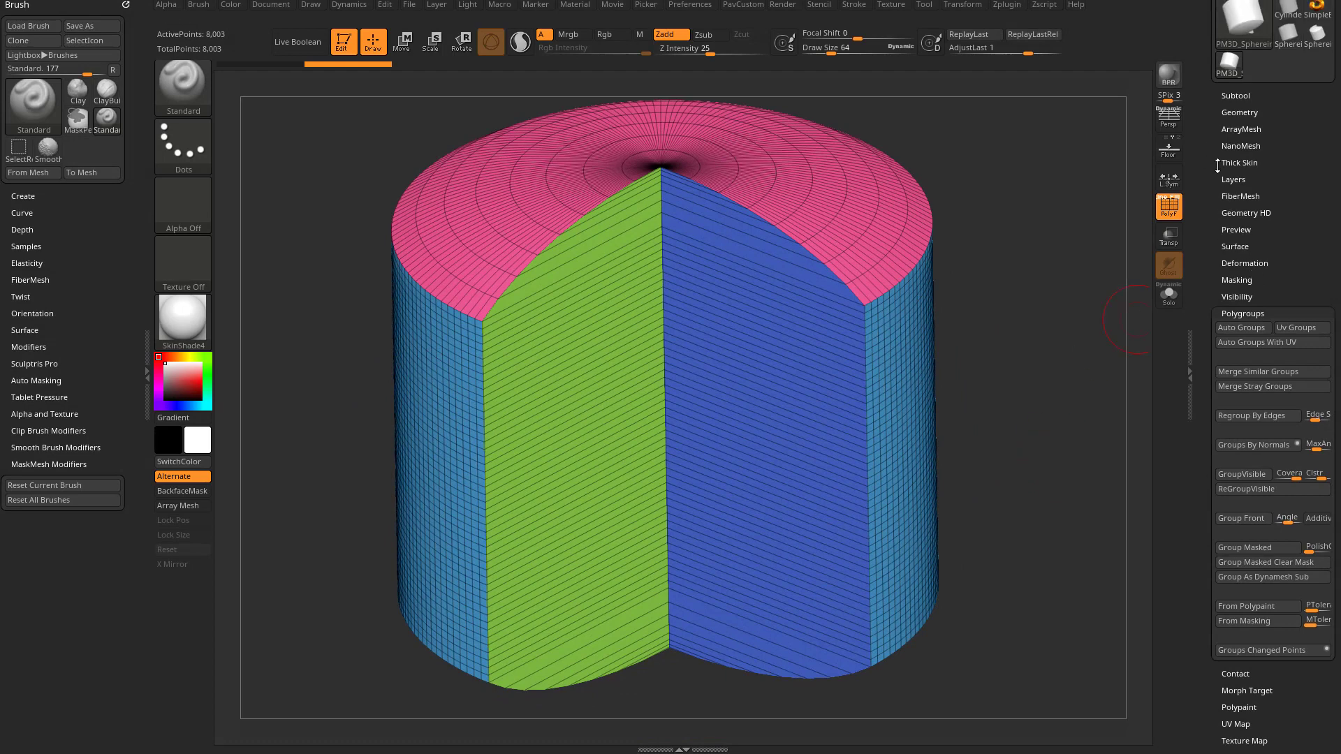
{"action": "left_click", "coordinate": [1235, 112]}
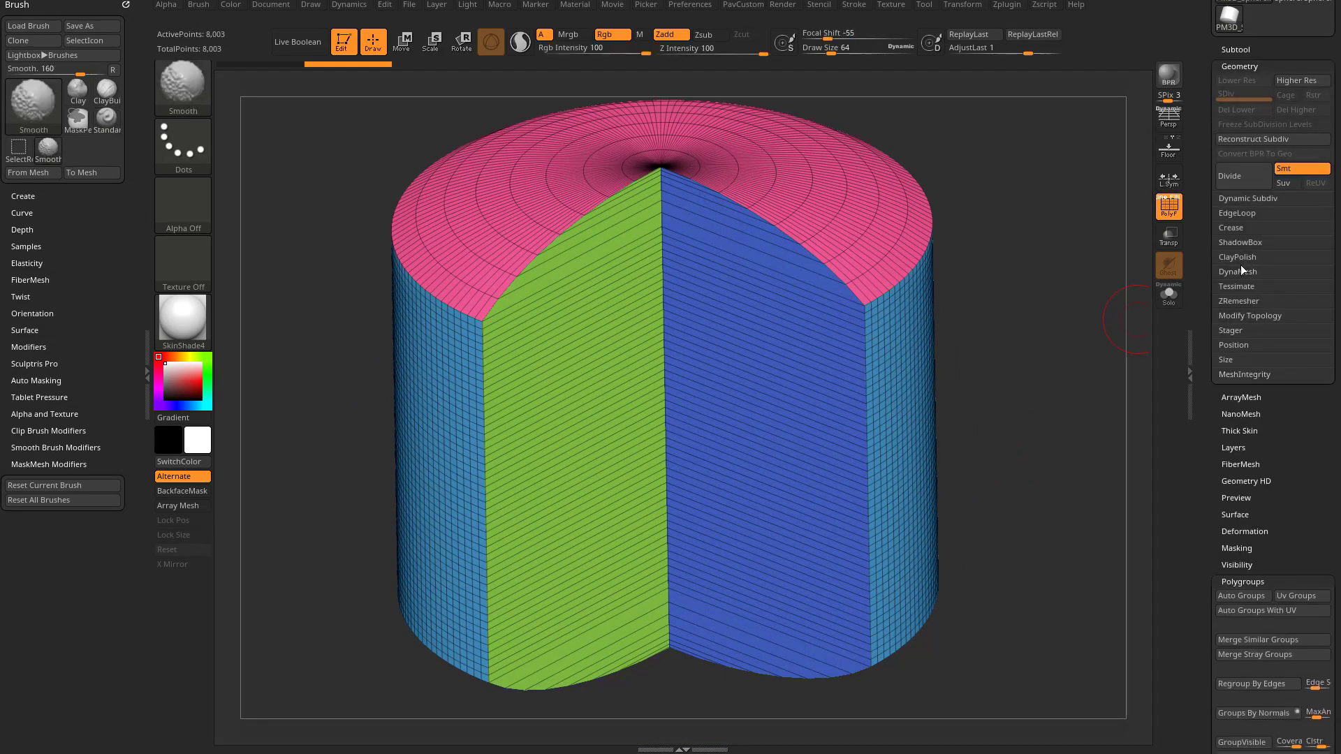
{"action": "left_click", "coordinate": [1233, 229]}
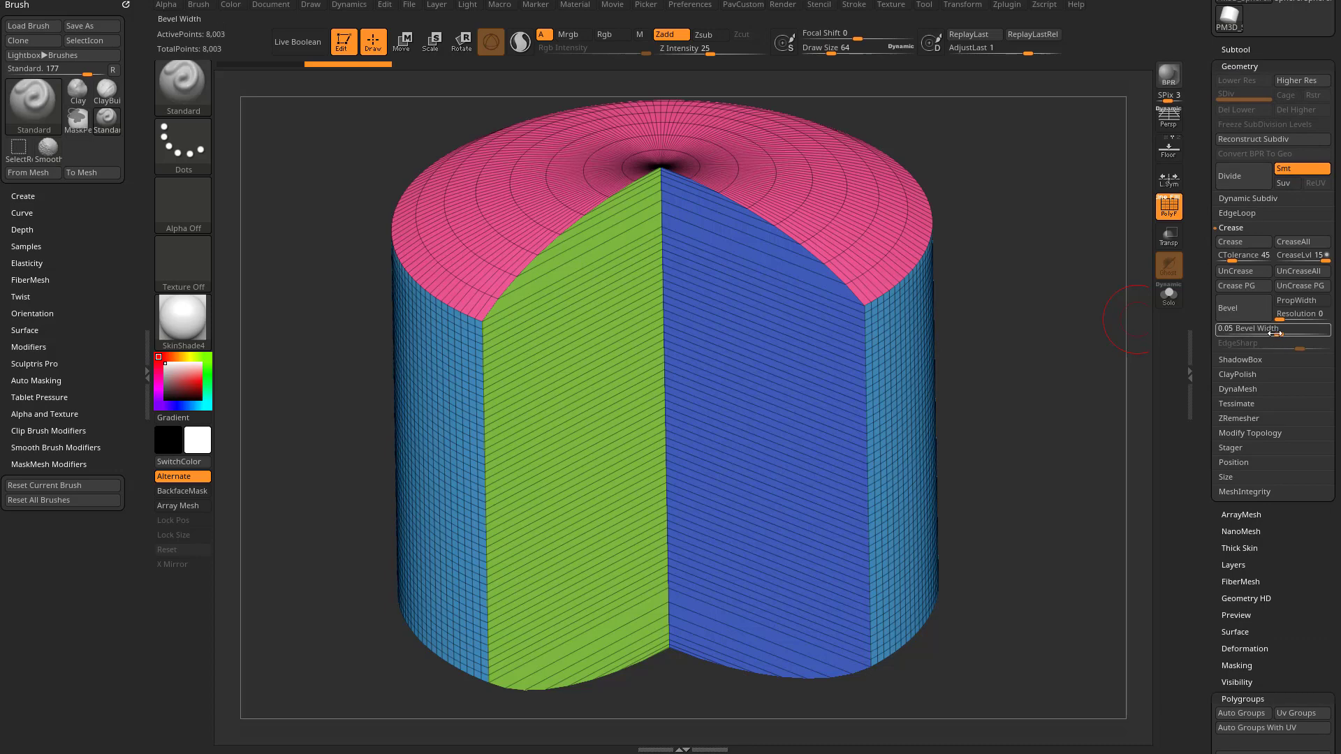
{"action": "left_click_drag", "start_coordinate": [1072, 342], "coordinate": [1112, 355]}
{"action": "key", "text": "ctrl"}
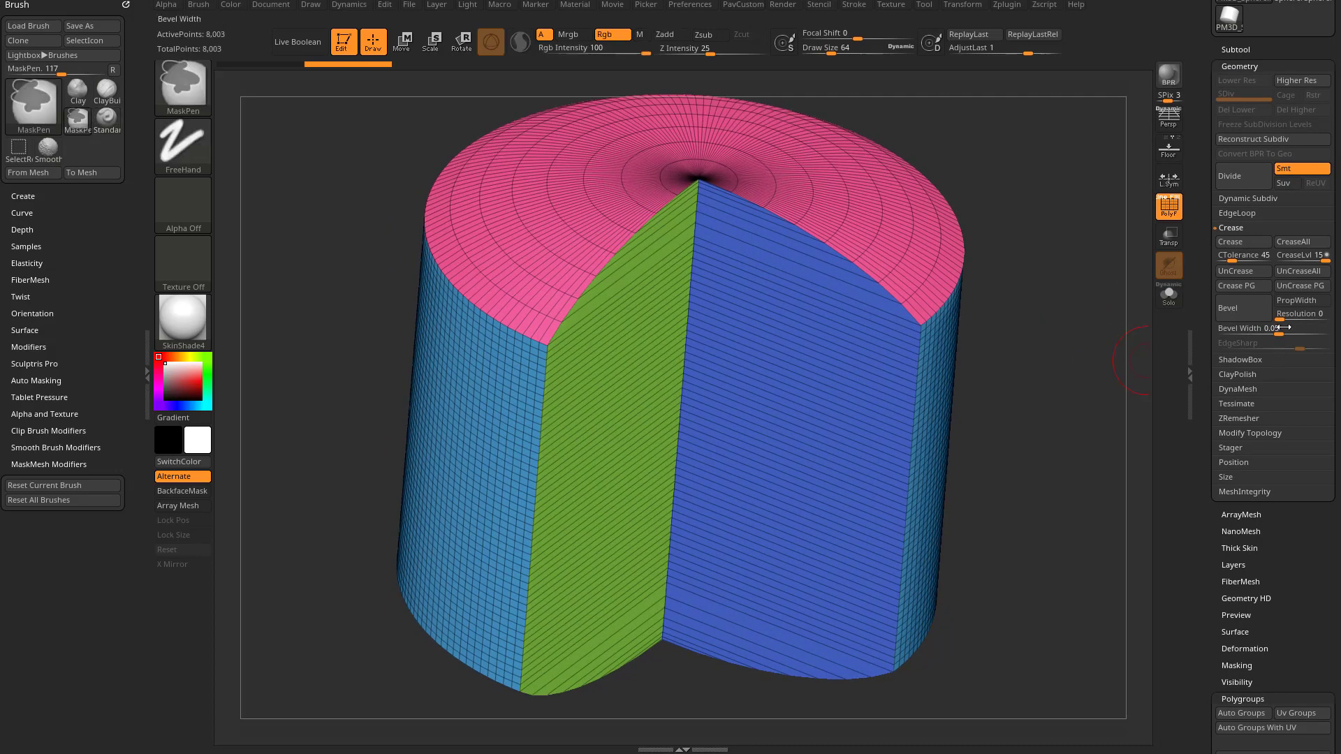
{"action": "left_click_drag", "start_coordinate": [1282, 330], "coordinate": [1304, 333]}
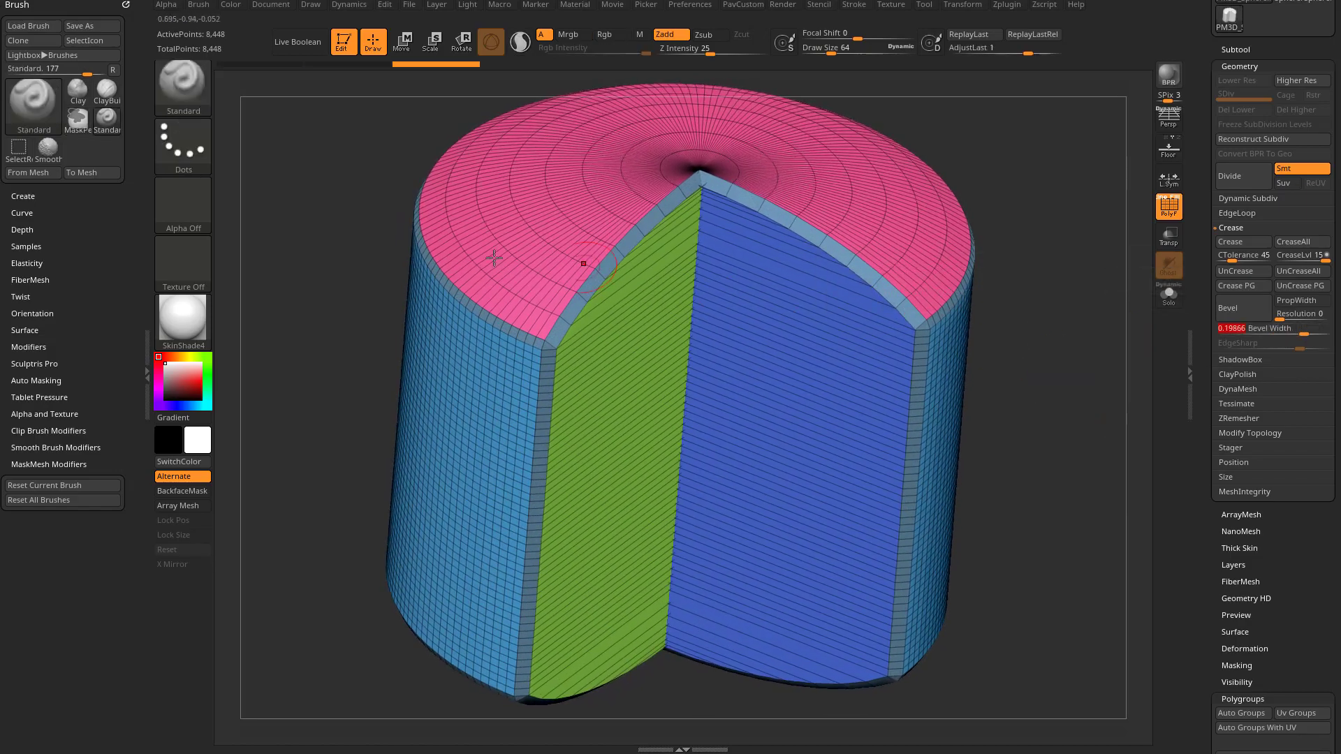
Step: Inspect the bevelled edges around the wedge cut and undo the bevel
{"action": "mouse_move", "coordinate": [358, 235]}
{"action": "left_mouse_down"}
{"action": "mouse_move", "coordinate": [425, 282]}
{"action": "mouse_move", "coordinate": [450, 281]}
{"action": "left_mouse_up"}
{"action": "left_click_drag", "start_coordinate": [1070, 335], "coordinate": [851, 273]}
{"action": "left_click_drag", "start_coordinate": [1036, 220], "coordinate": [1062, 224]}
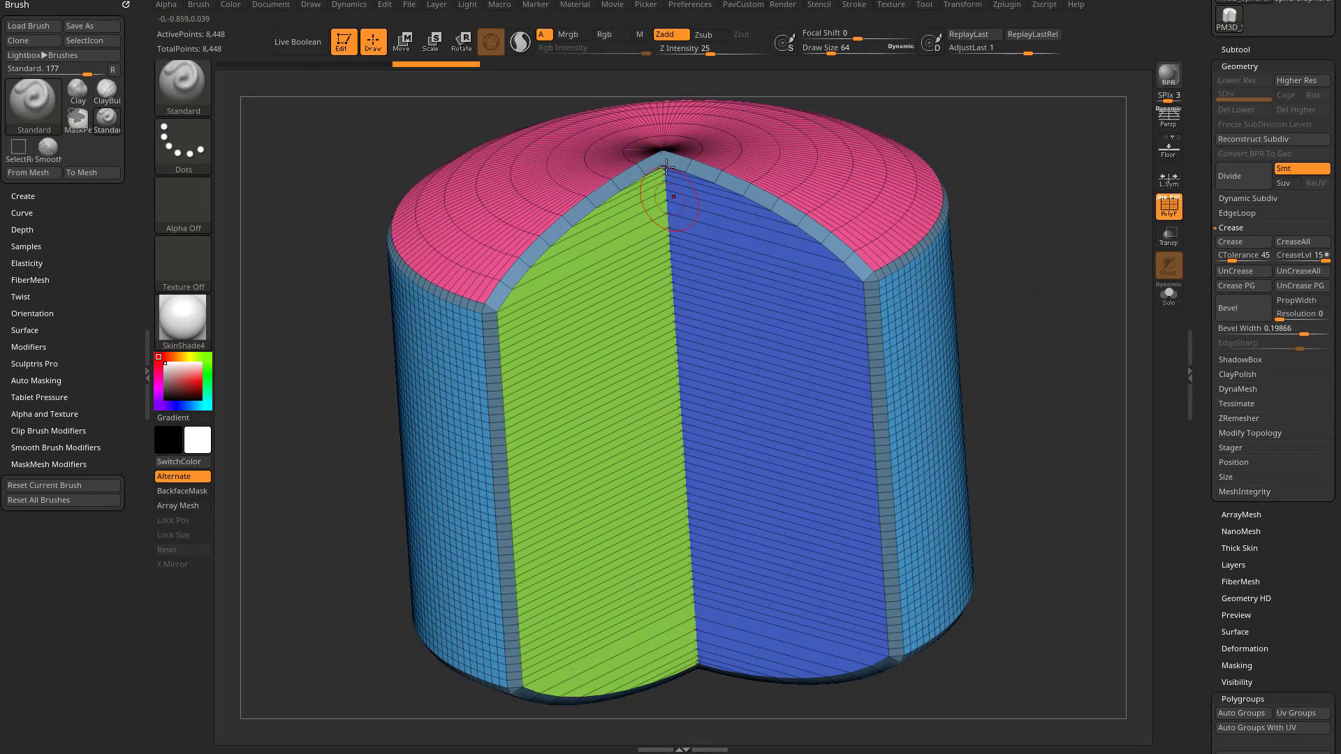
{"action": "left_click_drag", "start_coordinate": [1042, 290], "coordinate": [1040, 310]}
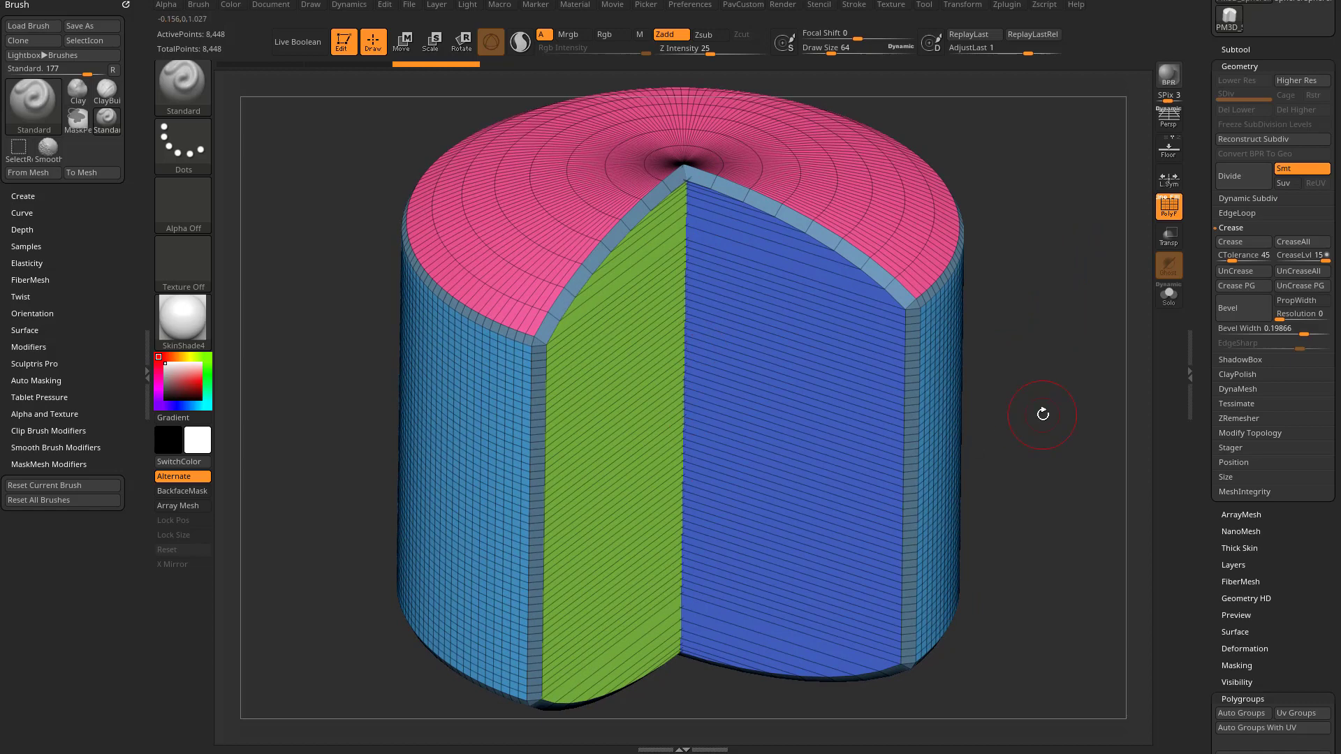
{"action": "key", "text": "ctrl+z"}
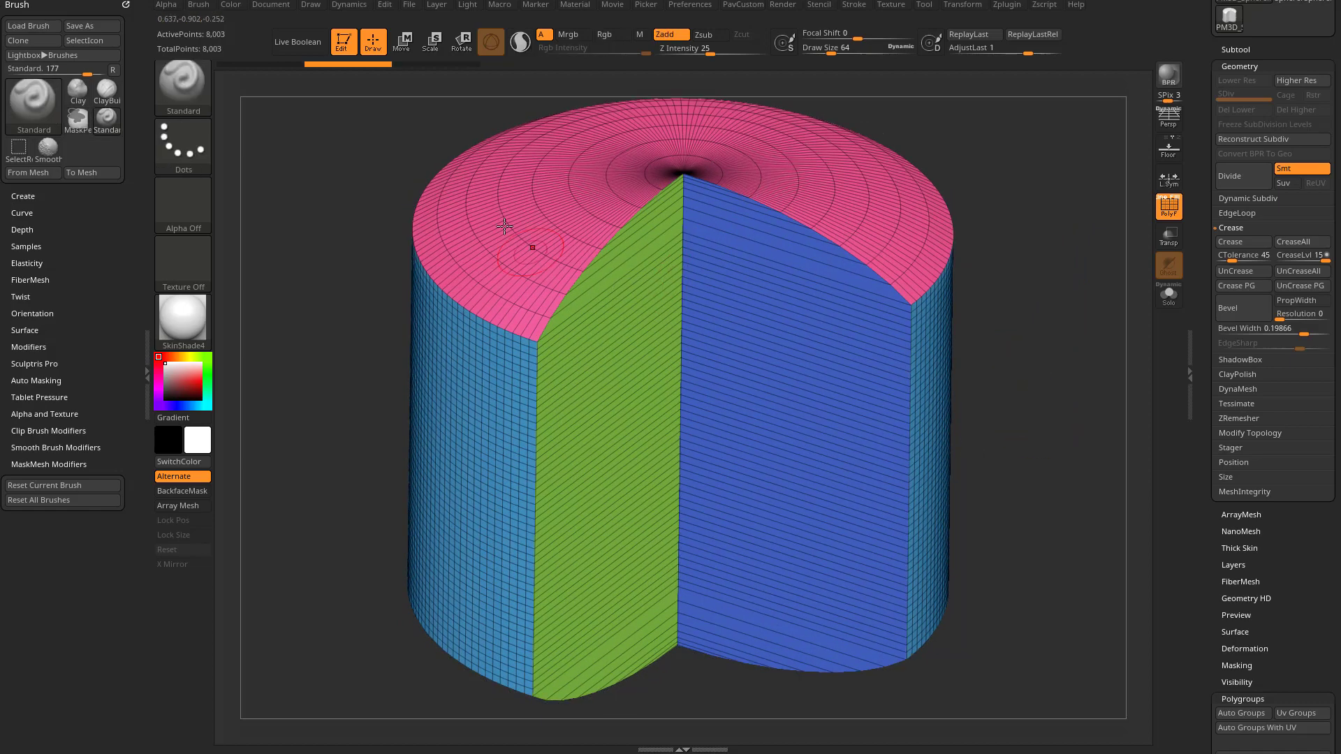
{"action": "left_click_drag", "start_coordinate": [404, 179], "coordinate": [455, 207]}
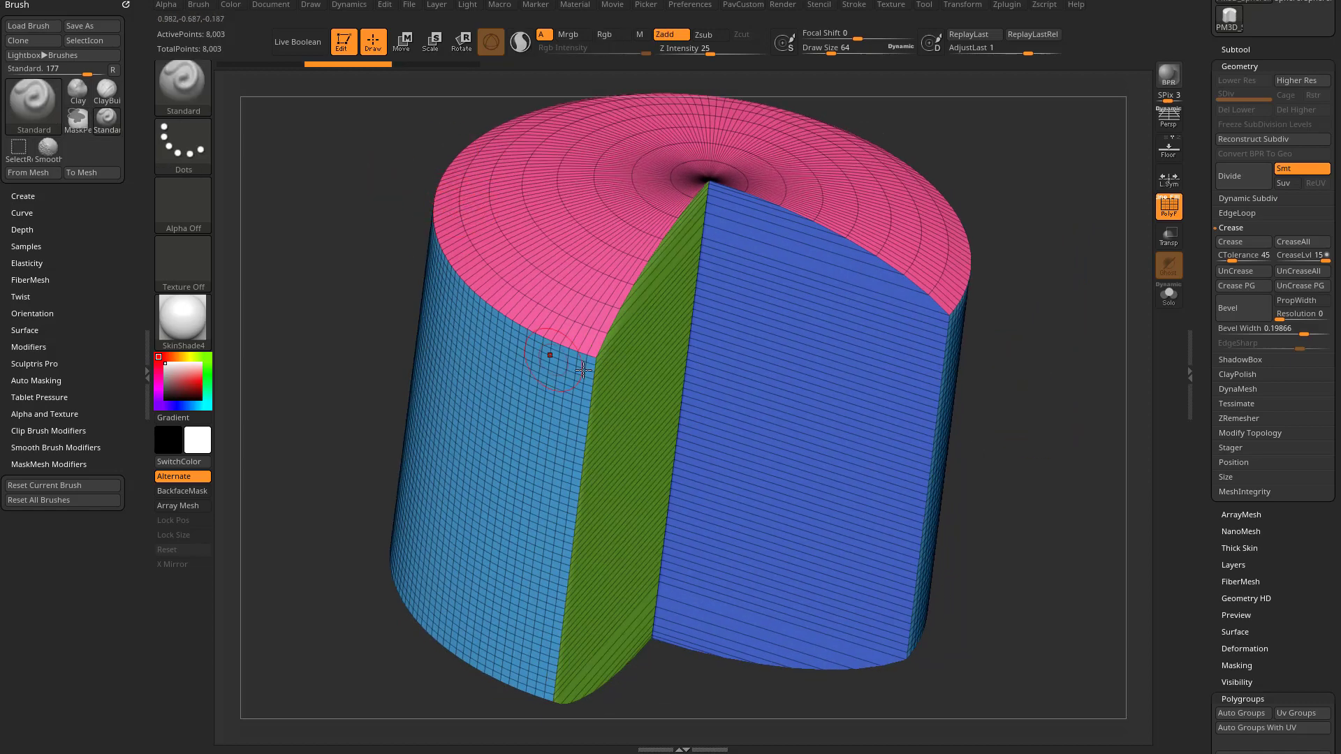
{"action": "left_click_drag", "start_coordinate": [1072, 327], "coordinate": [998, 303]}
{"action": "mouse_move", "coordinate": [972, 405]}
{"action": "left_mouse_down"}
{"action": "mouse_move", "coordinate": [1054, 353]}
{"action": "mouse_move", "coordinate": [1018, 350]}
{"action": "mouse_move", "coordinate": [1031, 352]}
{"action": "left_mouse_up"}
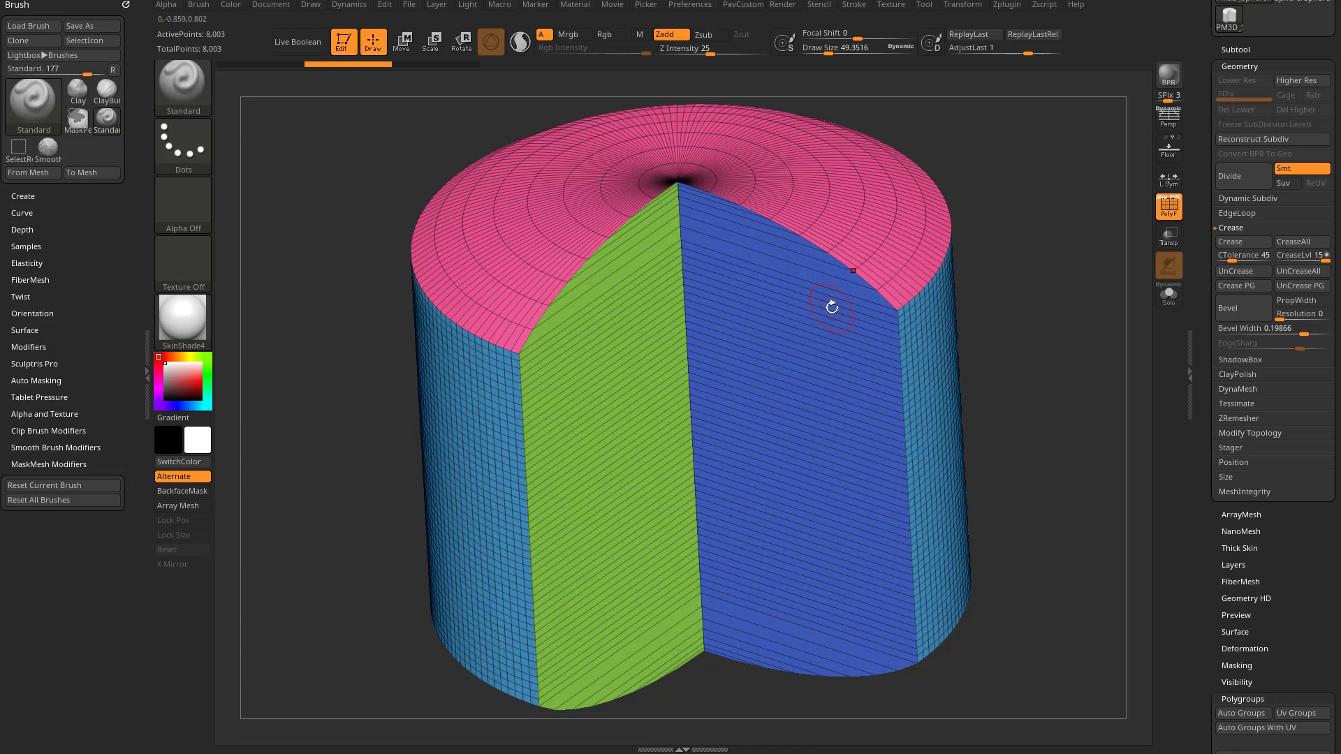
Step: Dock the Zplugin palette beside the canvas and launch Bevel Pro for the mesh
{"action": "key", "text": "s"}
{"action": "left_click", "coordinate": [1008, 5]}
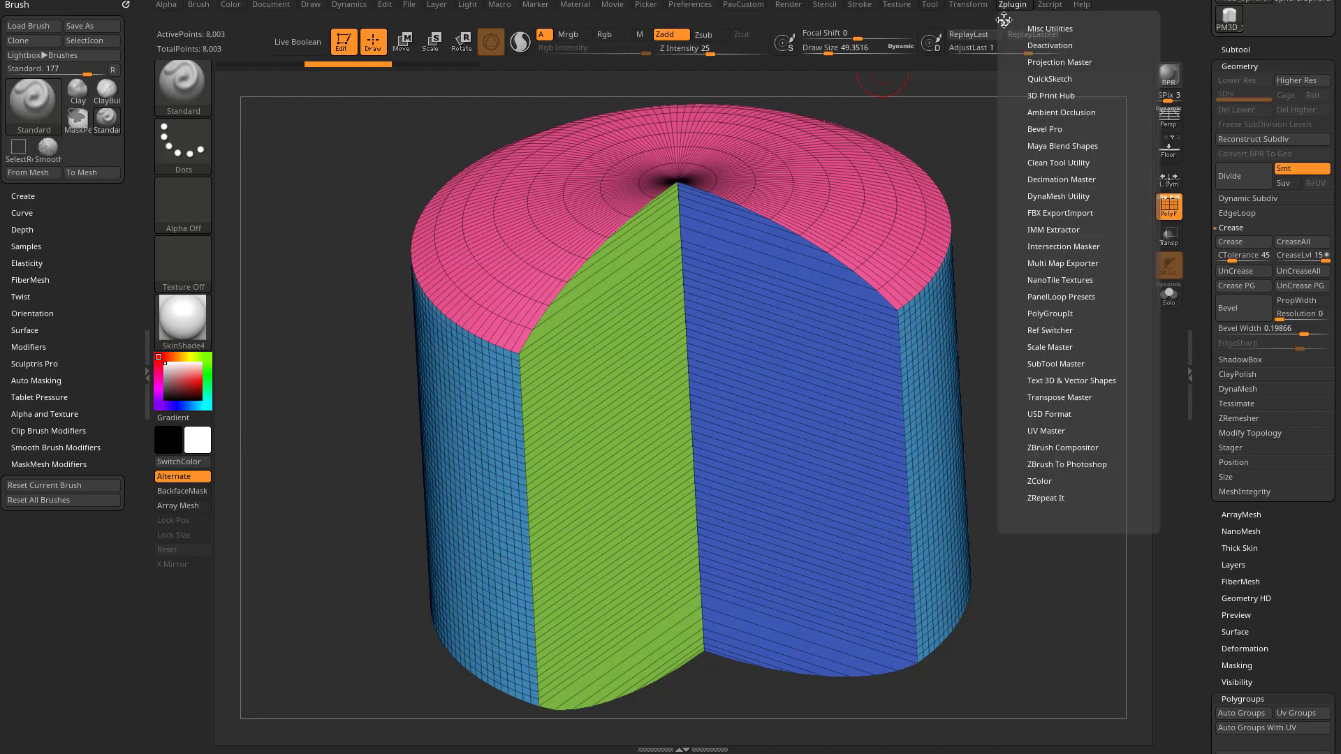
{"action": "mouse_move", "coordinate": [1004, 22]}
{"action": "left_mouse_down"}
{"action": "mouse_move", "coordinate": [584, 129]}
{"action": "mouse_move", "coordinate": [39, 84]}
{"action": "left_mouse_up"}
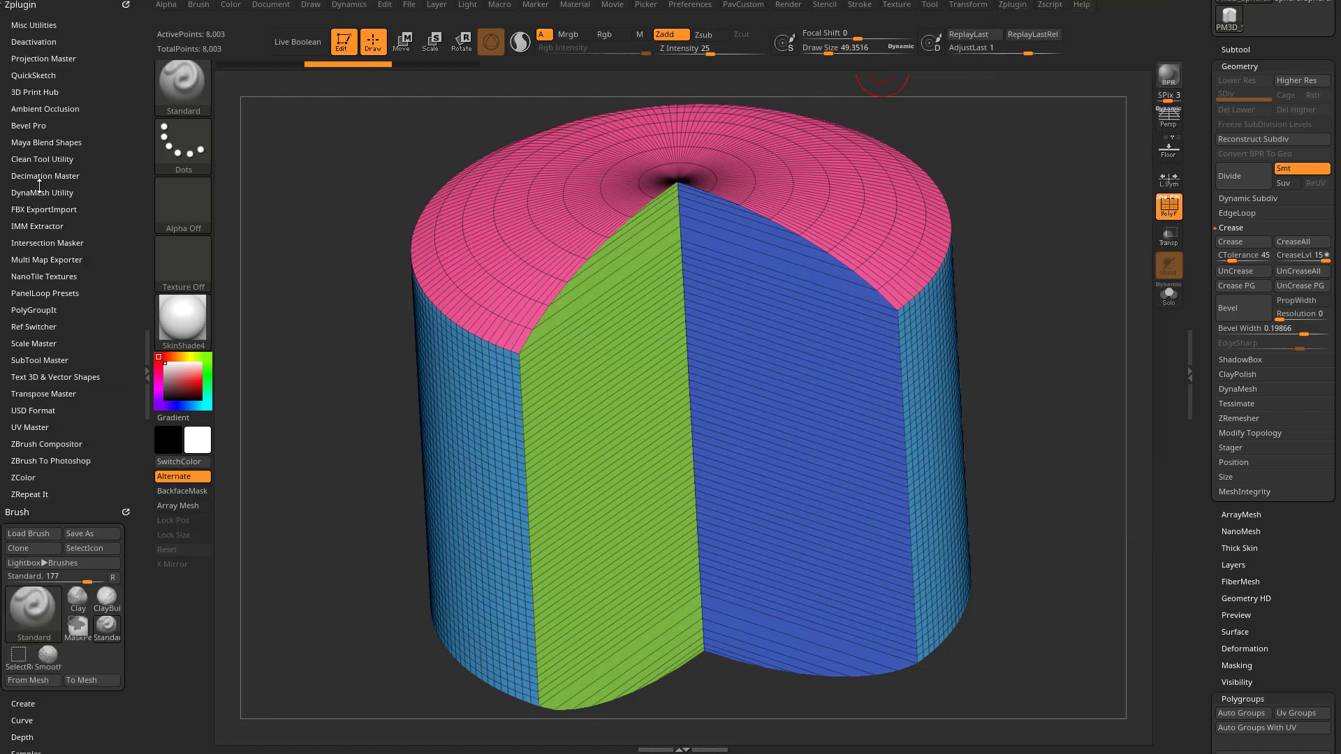
{"action": "left_click", "coordinate": [37, 124]}
{"action": "left_click", "coordinate": [47, 145]}
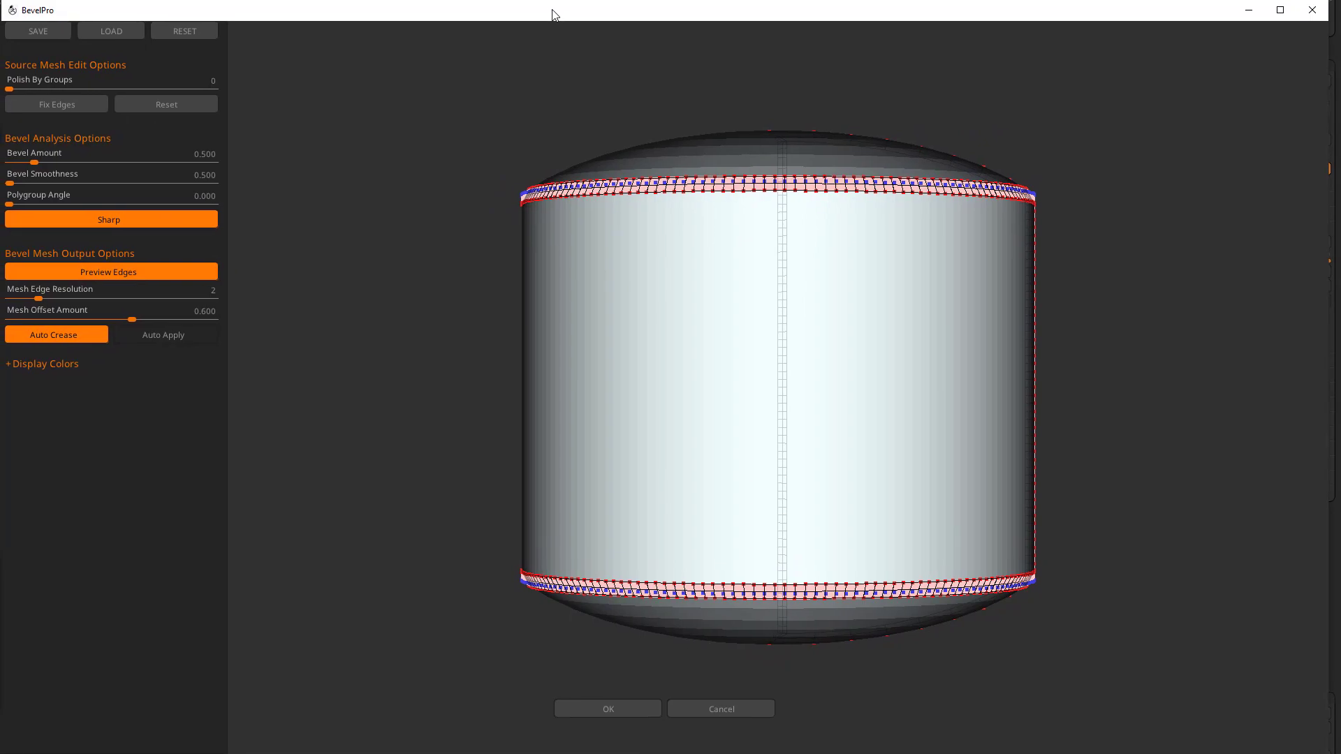
Step: Reset all Bevel Pro settings to their defaults and inspect the bevel preview along the wedge edges
{"action": "left_click_drag", "start_coordinate": [553, 12], "coordinate": [560, 15]}
{"action": "left_click_drag", "start_coordinate": [1115, 257], "coordinate": [1128, 299]}
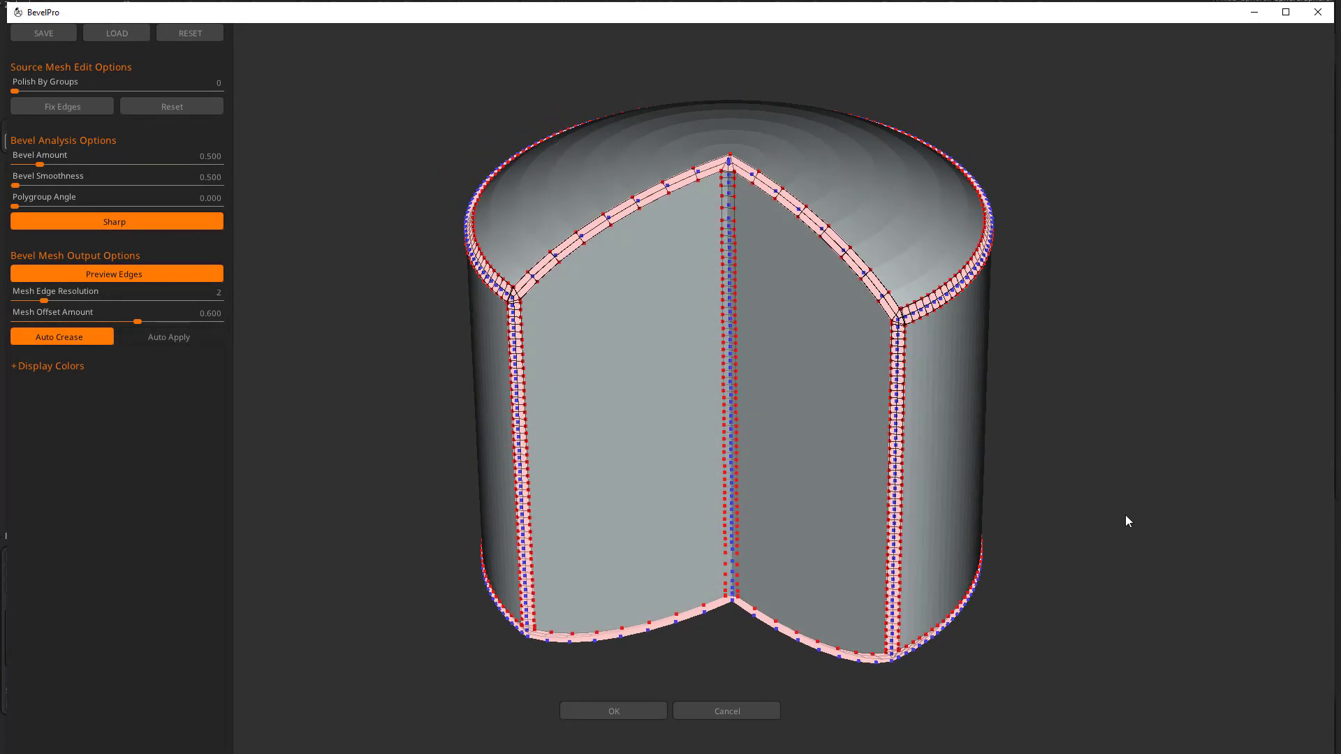
{"action": "left_click_drag", "start_coordinate": [1120, 466], "coordinate": [1155, 294]}
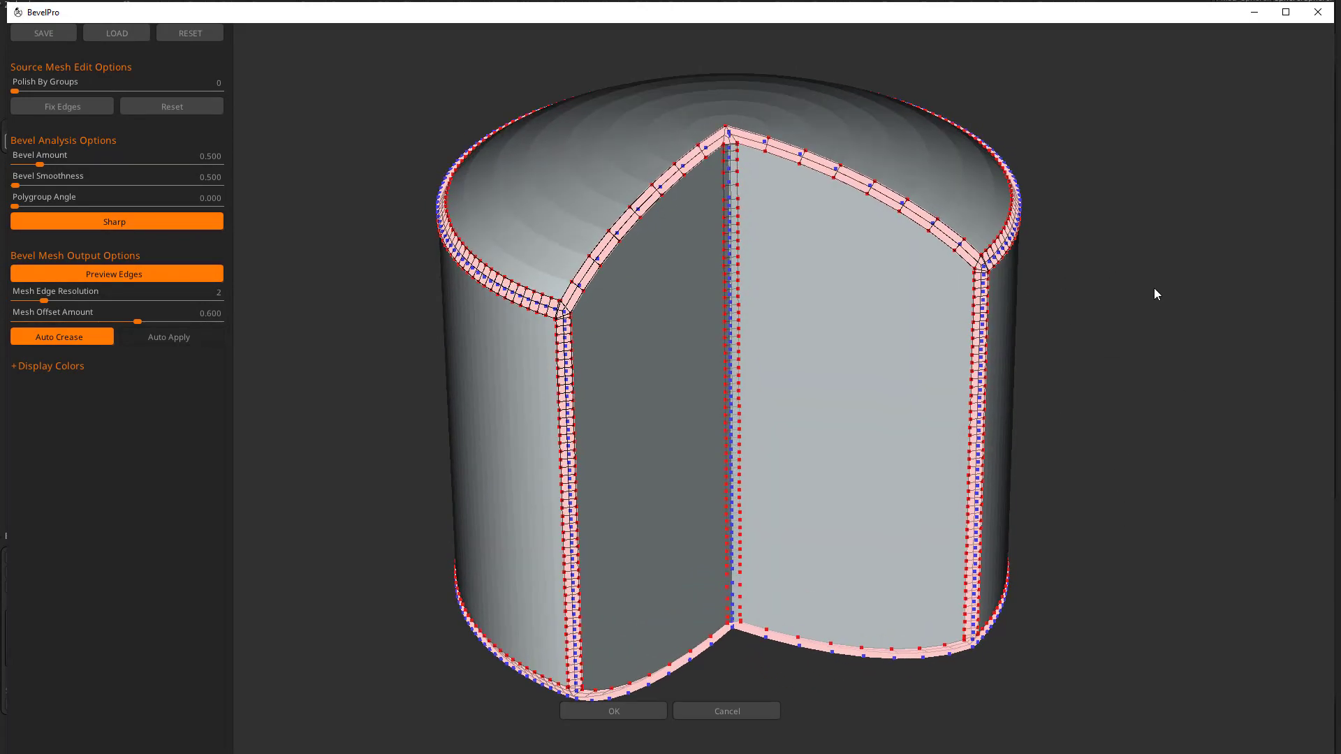
{"action": "left_click", "coordinate": [194, 35]}
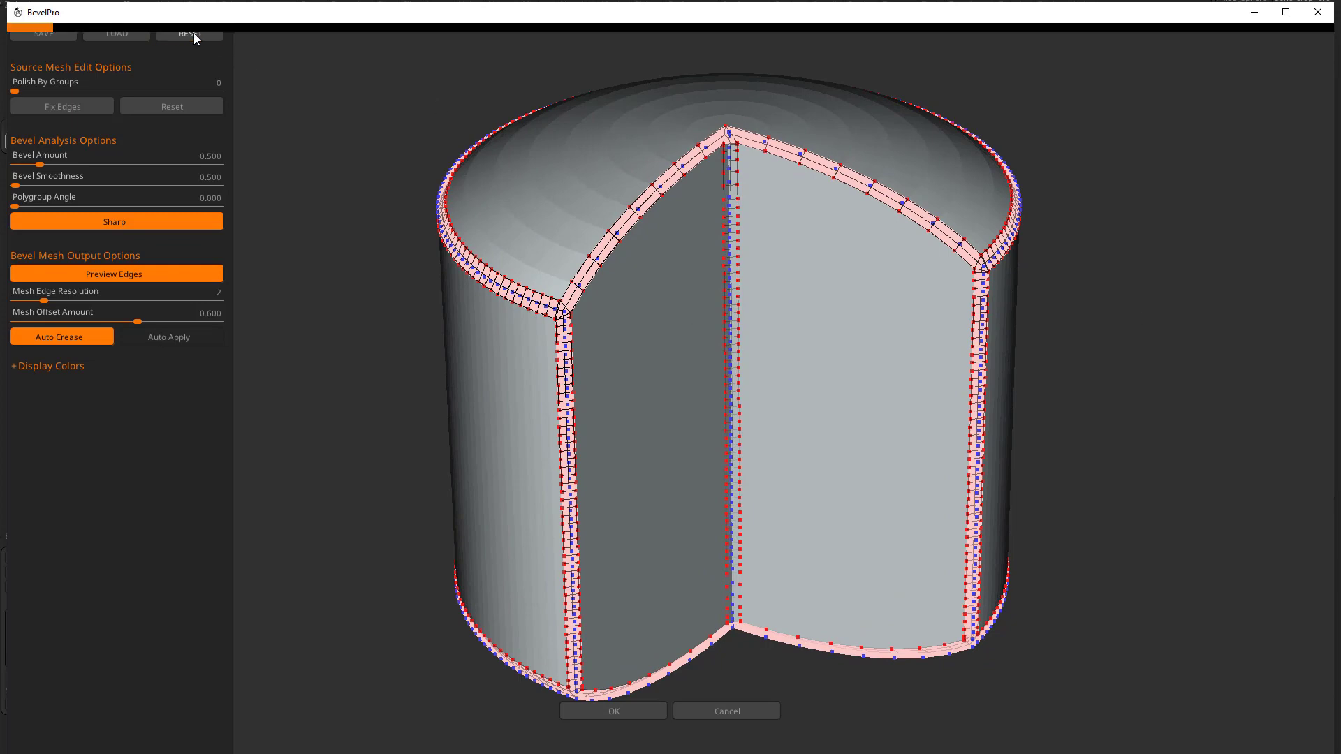
{"action": "left_click_drag", "start_coordinate": [929, 286], "coordinate": [908, 315]}
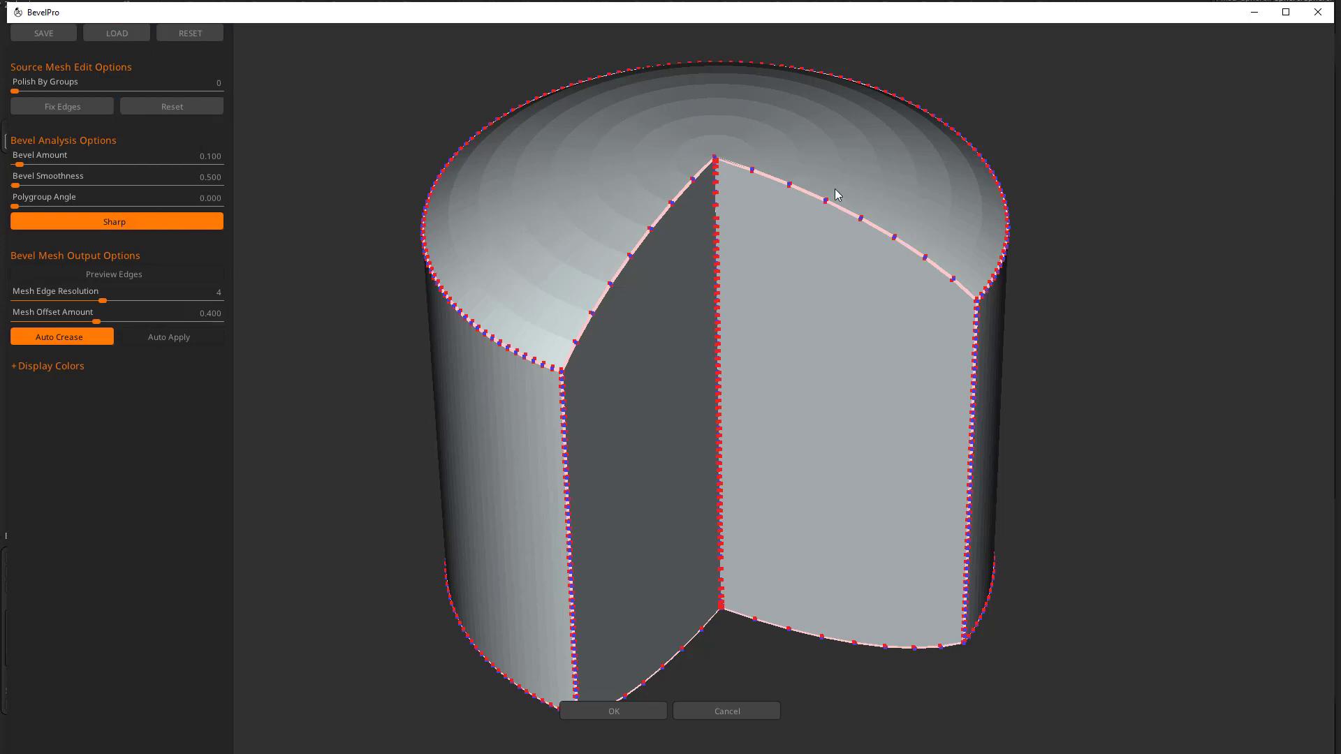
{"action": "left_click_drag", "start_coordinate": [1084, 311], "coordinate": [1119, 321]}
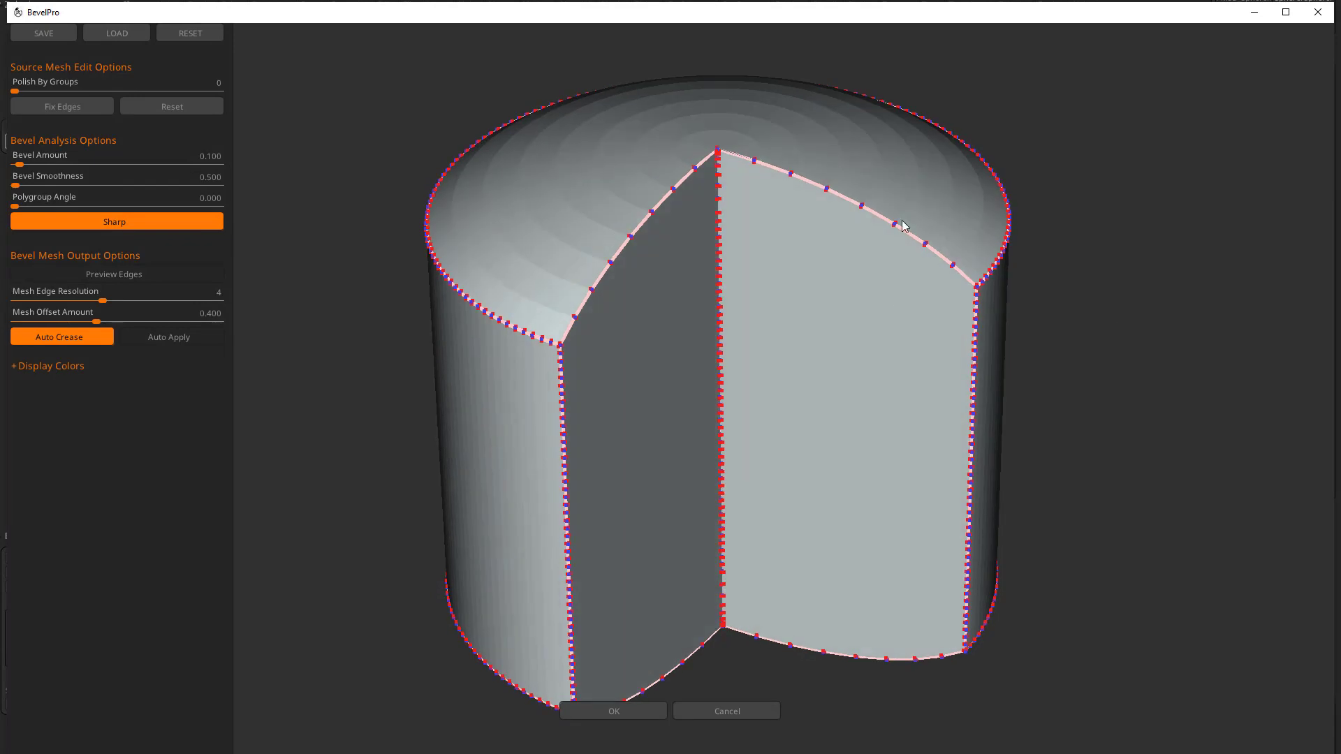
{"action": "left_click_drag", "start_coordinate": [1131, 281], "coordinate": [741, 338]}
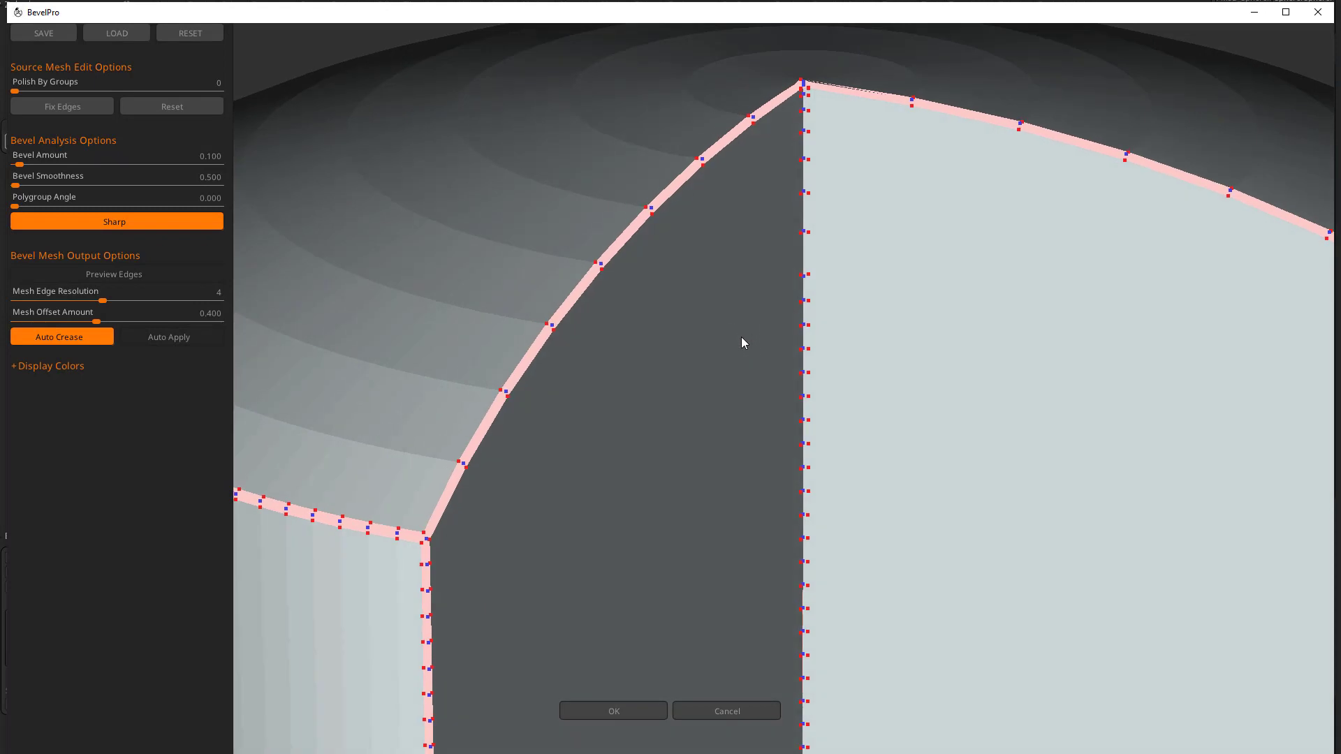
Step: Expand the display color options and raise the Bevel Amount to 0.2 and on to 0.3
{"action": "left_click", "coordinate": [70, 367]}
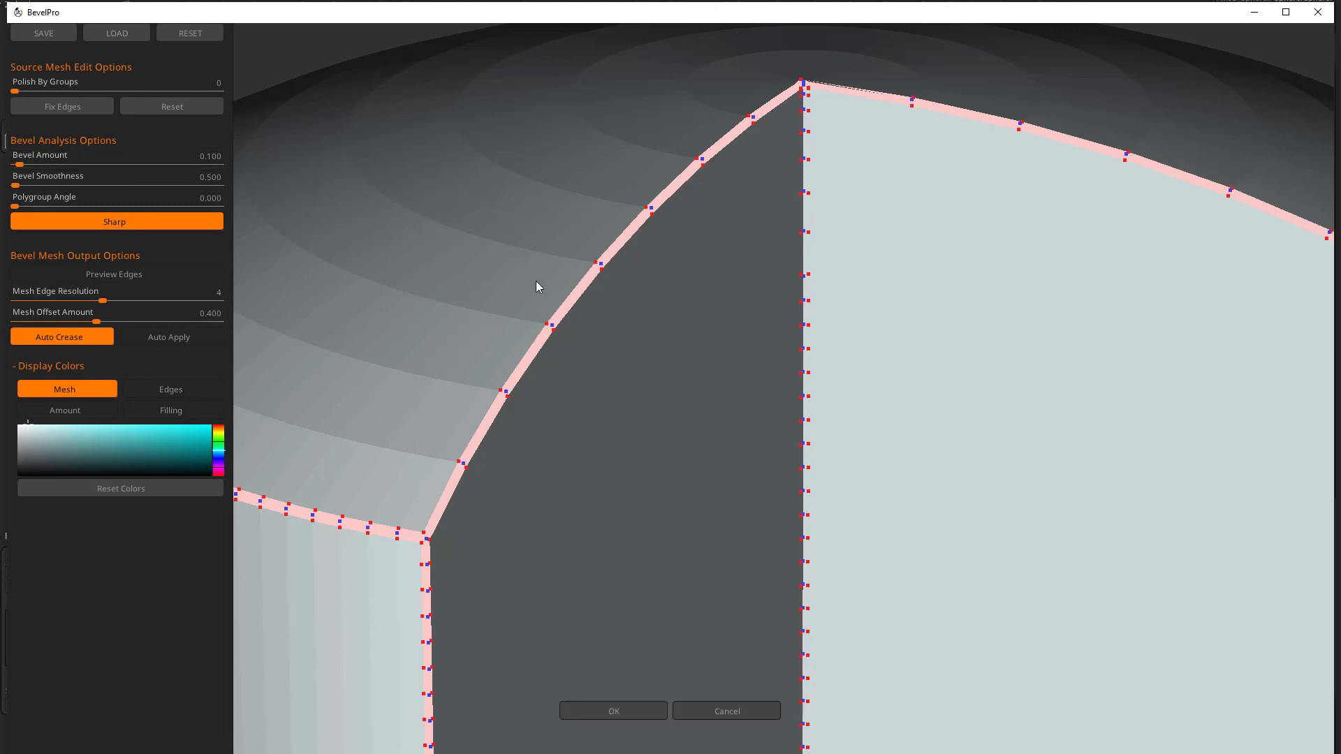
{"action": "left_click", "coordinate": [215, 162]}
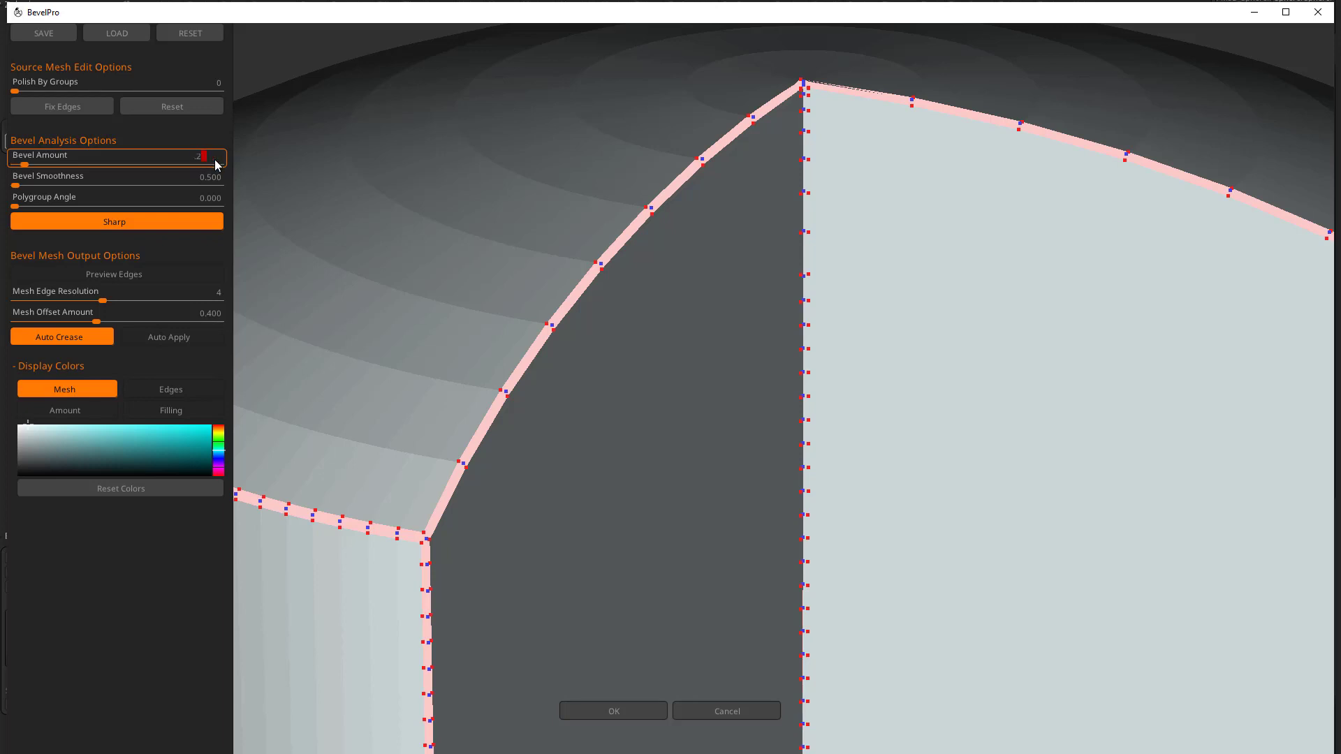
{"action": "type", "text": ".2"}
{"action": "key", "text": "Return"}
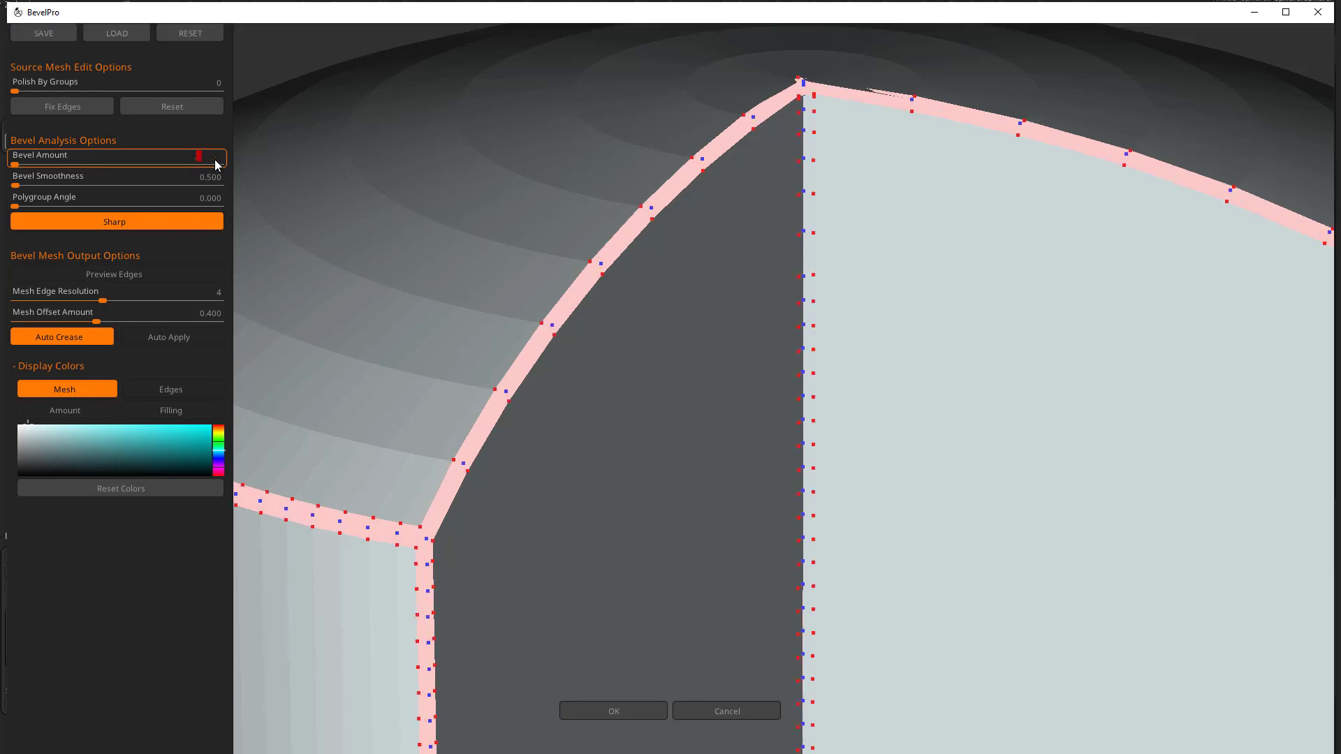
{"action": "key", "text": "Return"}
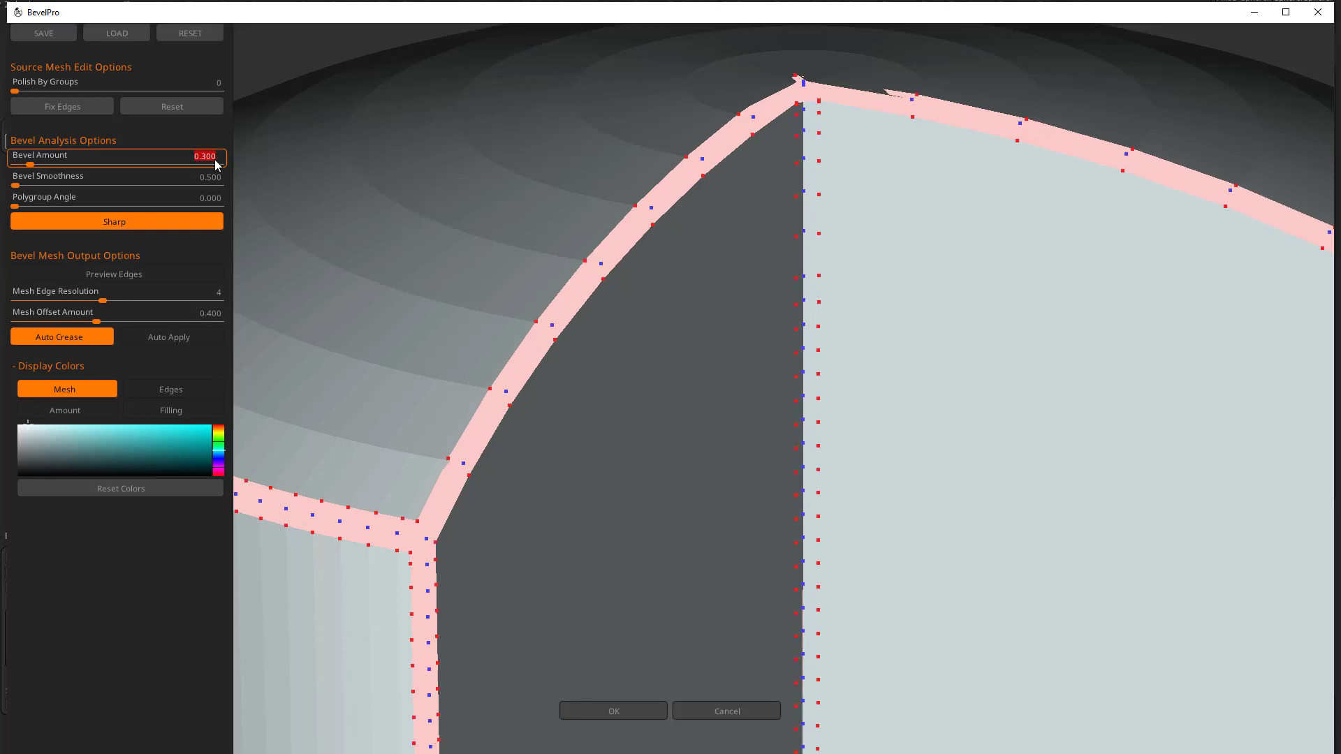
Step: Try Bevel Amounts of 0.25 and 0.448 on the wedge edges and settle on 0.2
{"action": "type", "text": ".25"}
{"action": "key", "text": "Return"}
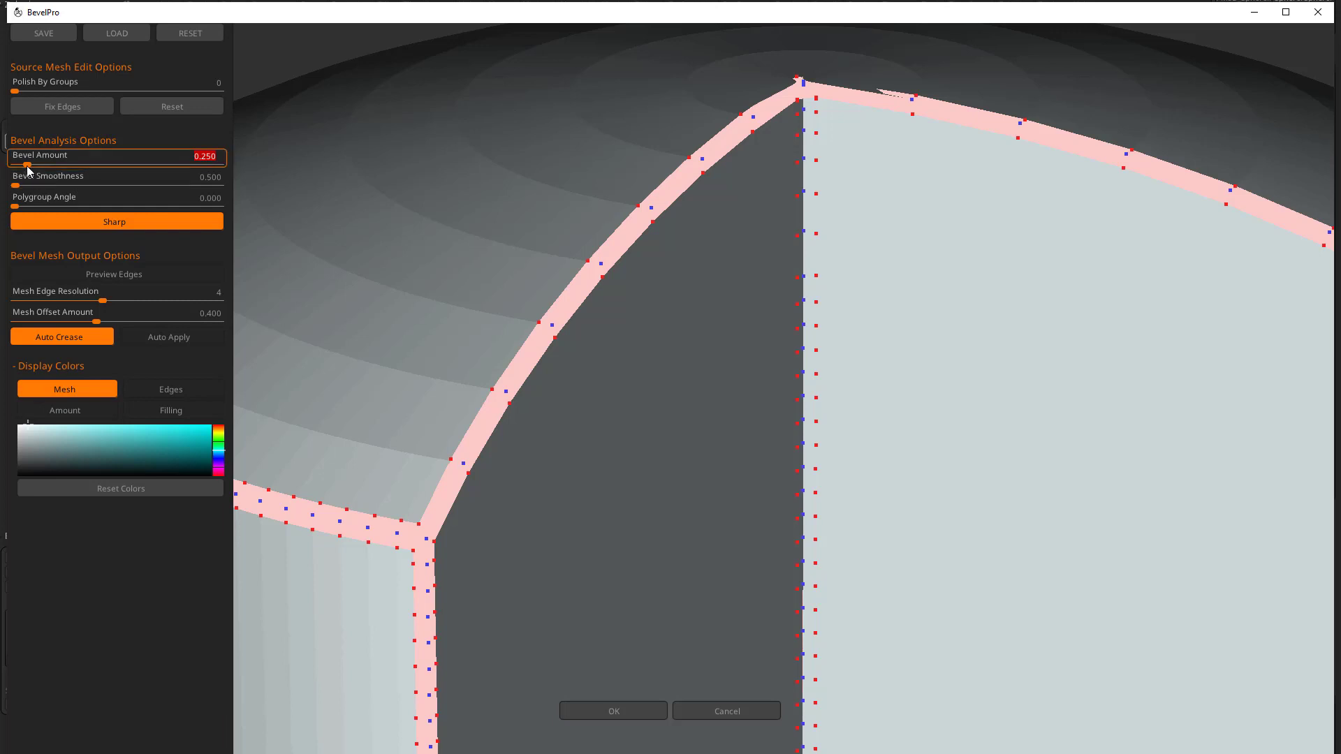
{"action": "mouse_move", "coordinate": [27, 164]}
{"action": "left_mouse_down"}
{"action": "mouse_move", "coordinate": [63, 166]}
{"action": "mouse_move", "coordinate": [43, 168]}
{"action": "left_mouse_up"}
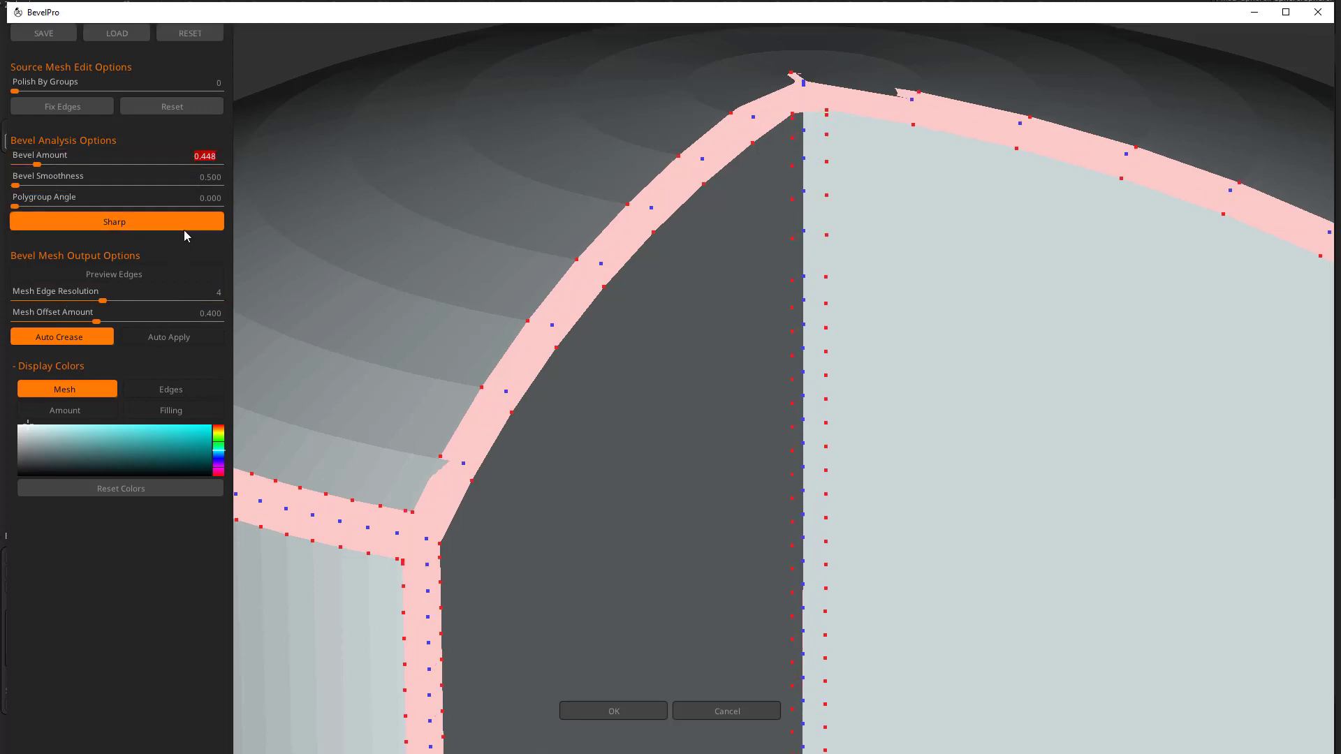
{"action": "left_click", "coordinate": [209, 156]}
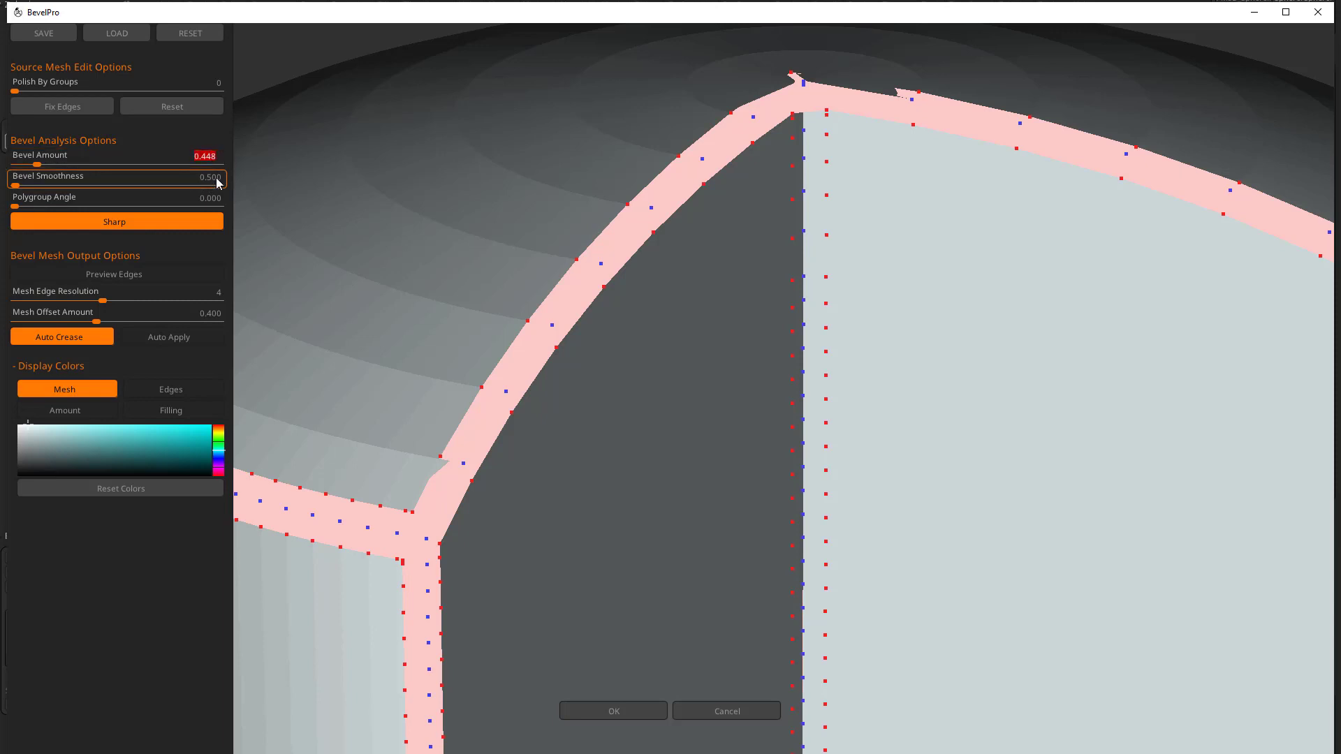
{"action": "type", "text": "0.2"}
{"action": "key", "text": "Return"}
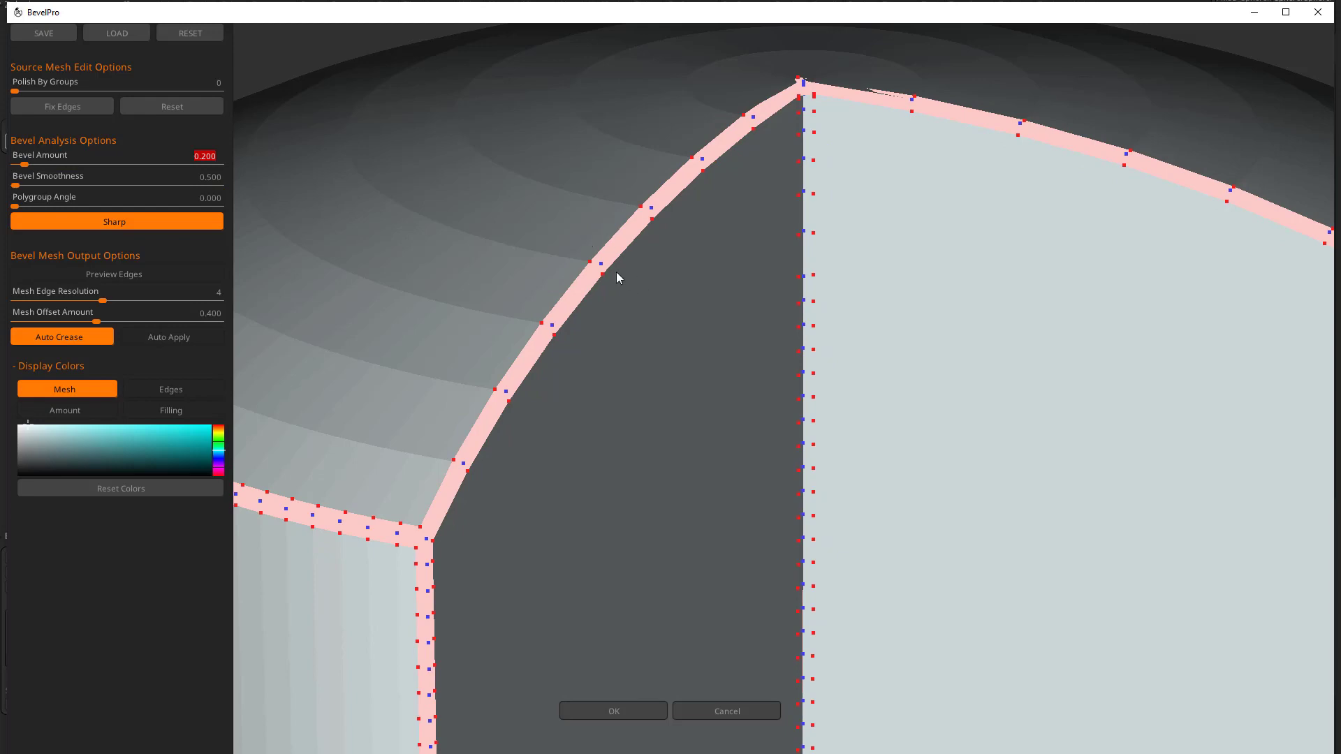
Step: Inspect the wedge's apex, preview the applied bevel there with Auto Apply, and turn the preview off
{"action": "left_click_drag", "start_coordinate": [1039, 214], "coordinate": [906, 301]}
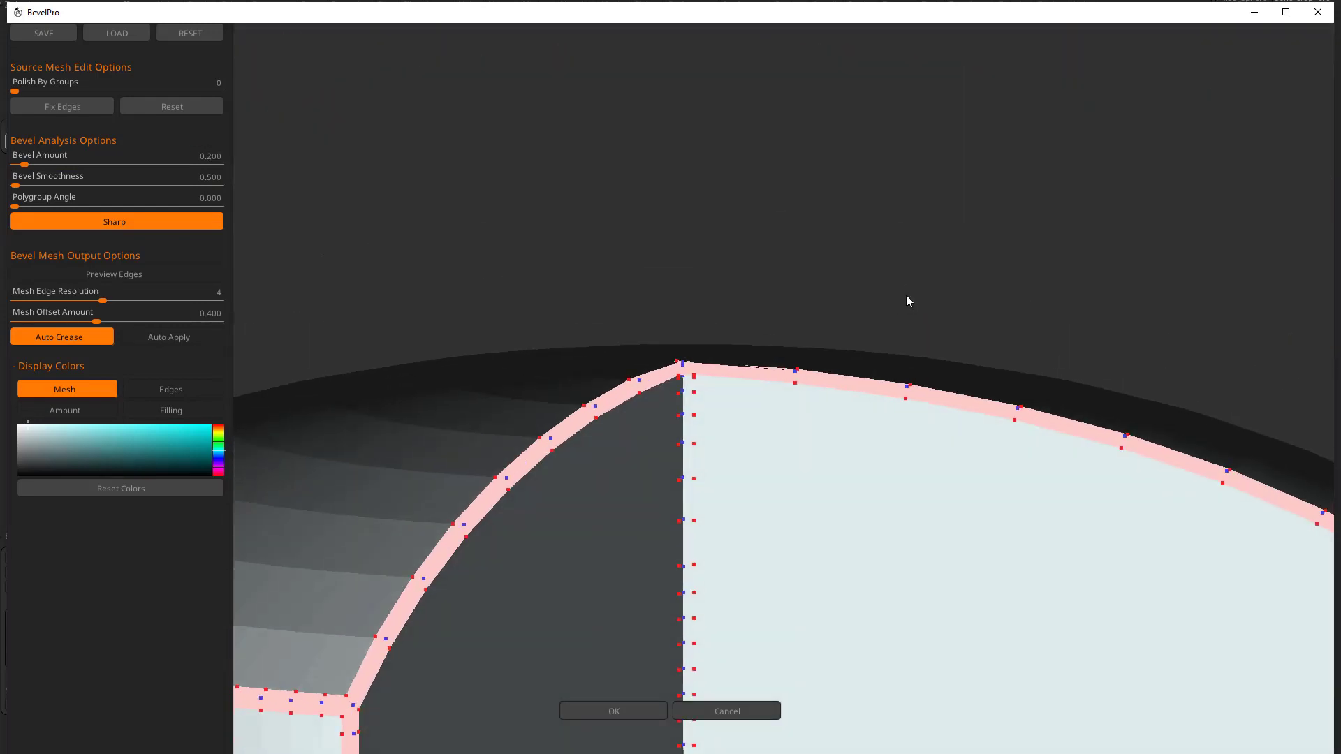
{"action": "left_click_drag", "start_coordinate": [836, 263], "coordinate": [790, 348]}
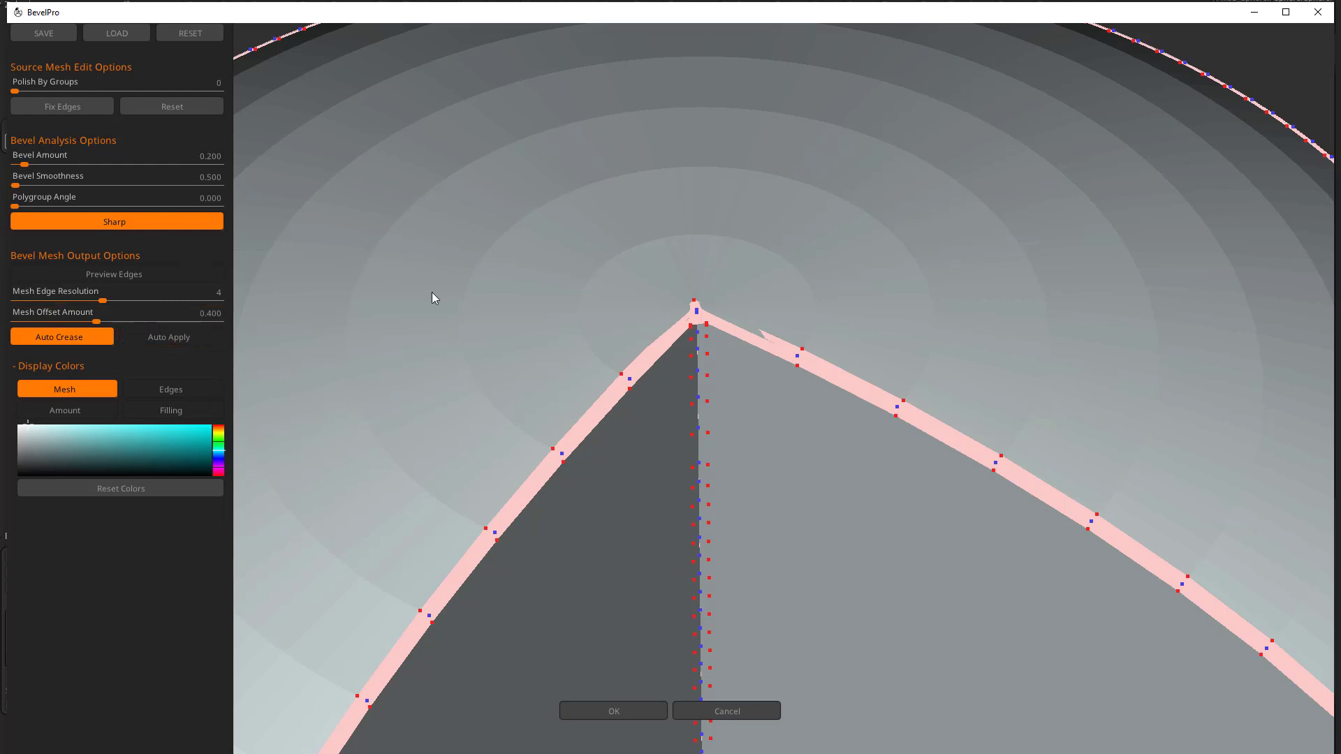
{"action": "left_click", "coordinate": [165, 338]}
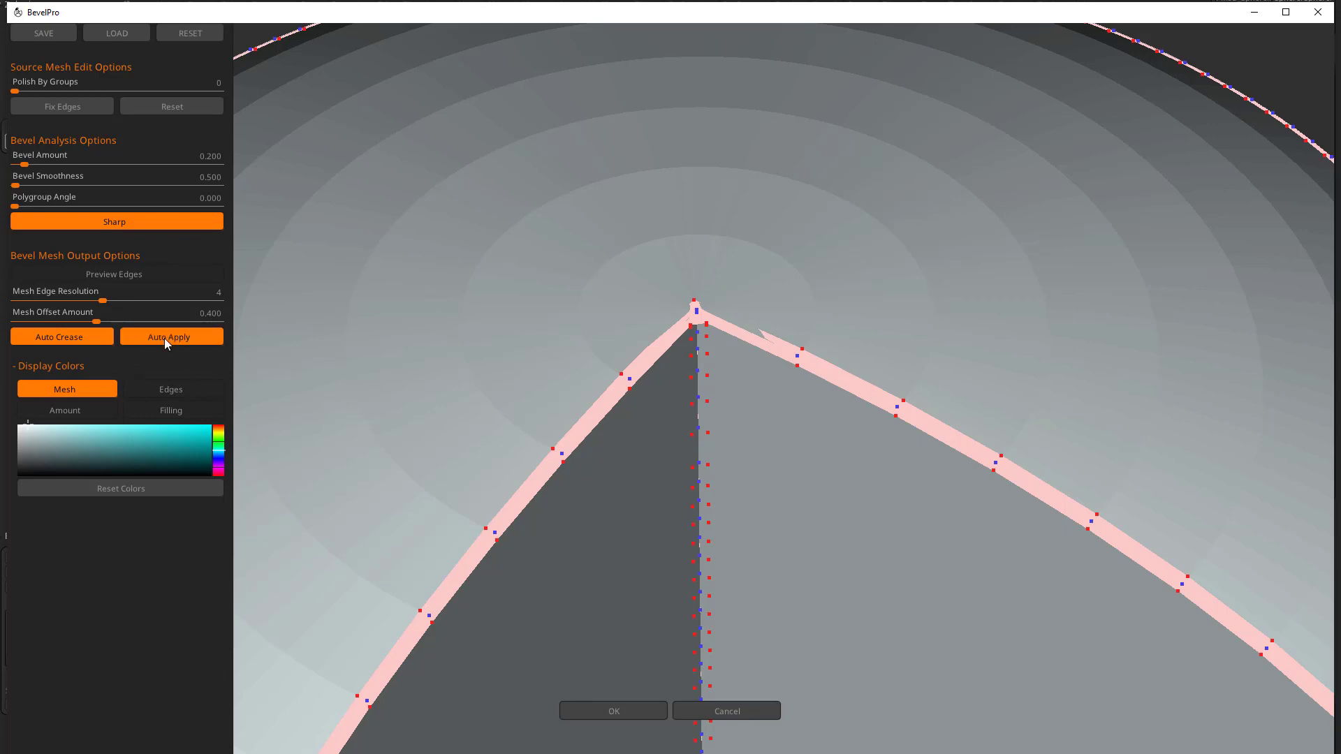
{"action": "left_click_drag", "start_coordinate": [585, 459], "coordinate": [592, 626]}
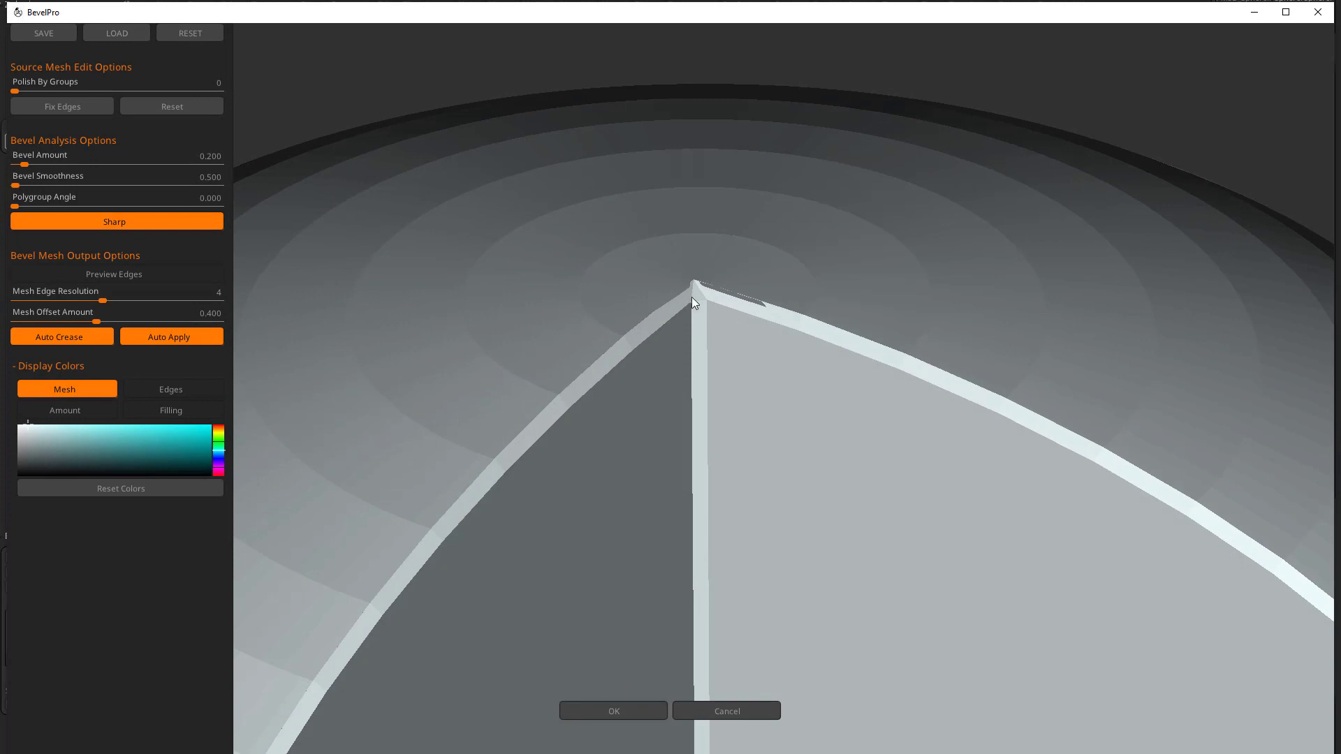
{"action": "left_click", "coordinate": [162, 338]}
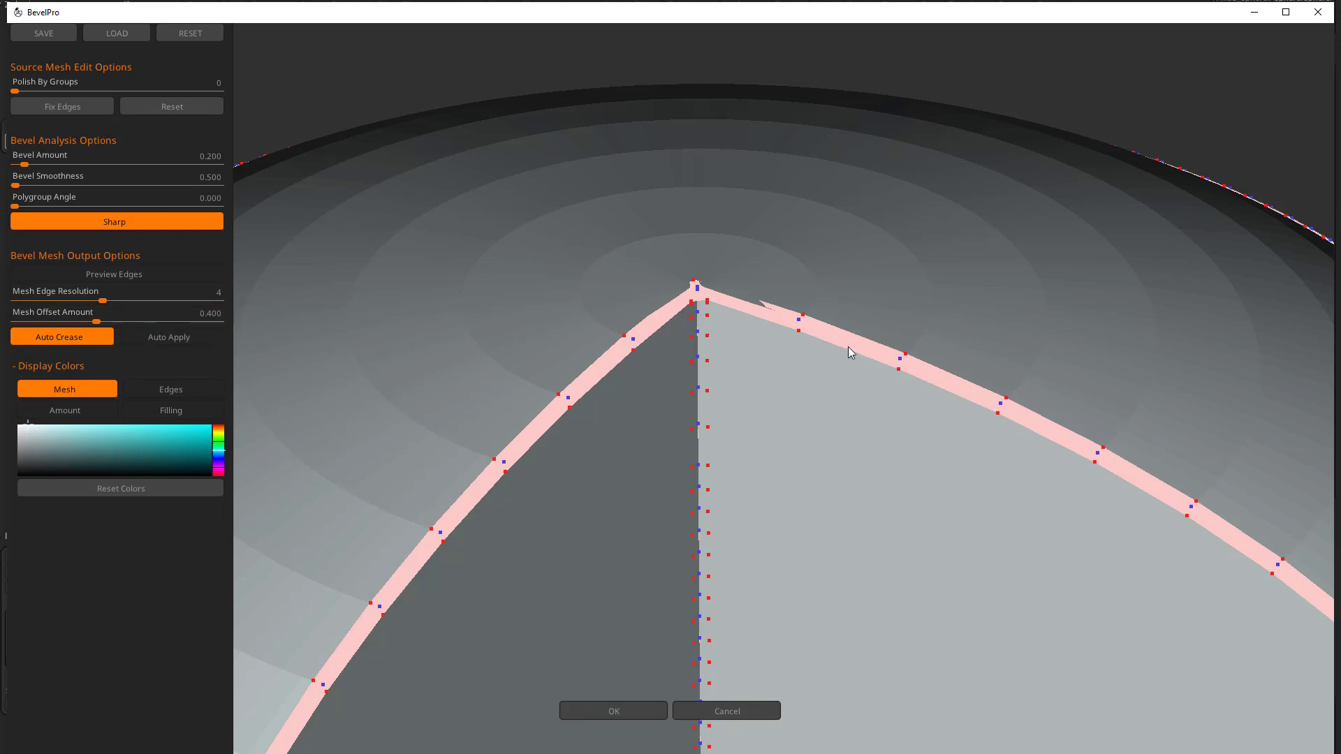
Step: Set the Mesh Offset Amount to 0.6 and check the applied bevel at the wedge's apex with Auto Apply, leaving it off
{"action": "left_click", "coordinate": [218, 322]}
{"action": "type", "text": "0.6"}
{"action": "key", "text": "Return"}
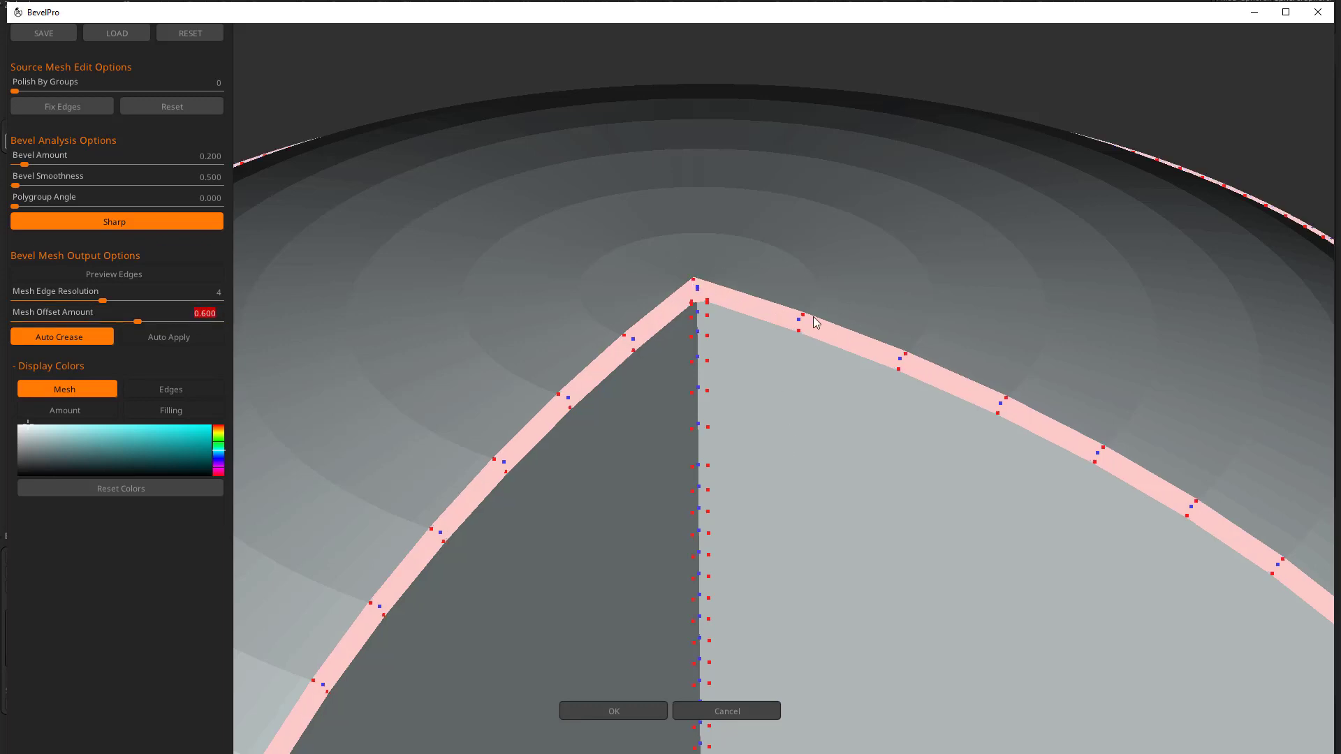
{"action": "left_click", "coordinate": [168, 337]}
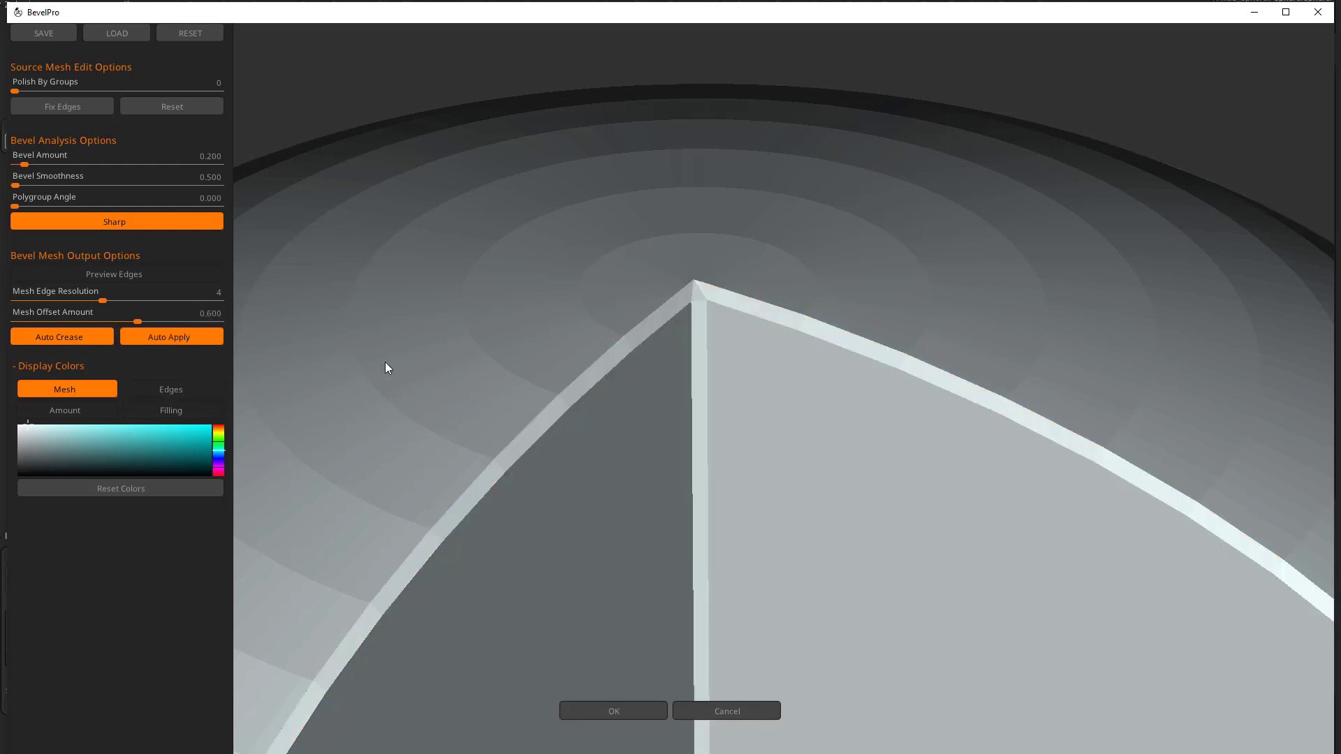
{"action": "left_click_drag", "start_coordinate": [602, 379], "coordinate": [674, 242], "text": "alt"}
{"action": "left_click_drag", "start_coordinate": [1020, 369], "coordinate": [1155, 360], "text": "alt"}
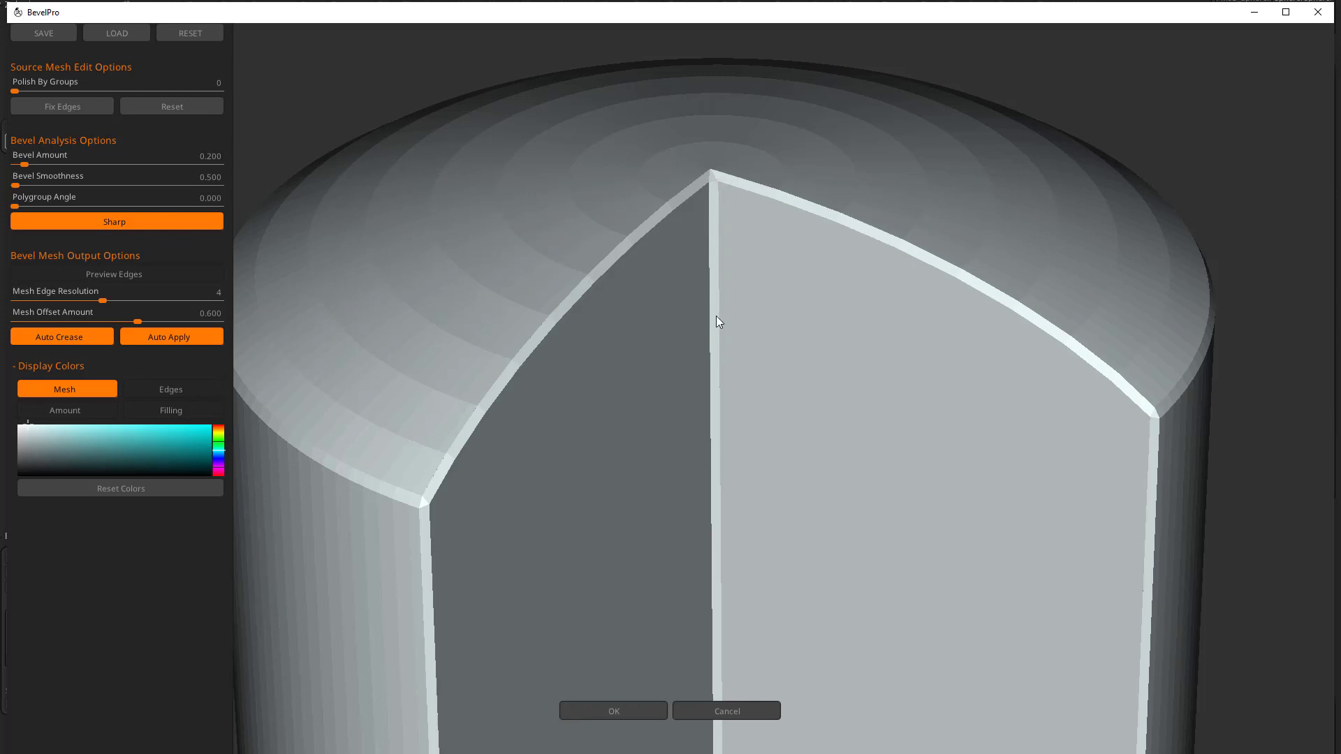
{"action": "left_click_drag", "start_coordinate": [789, 215], "coordinate": [787, 428], "text": "alt"}
{"action": "left_click", "coordinate": [223, 337]}
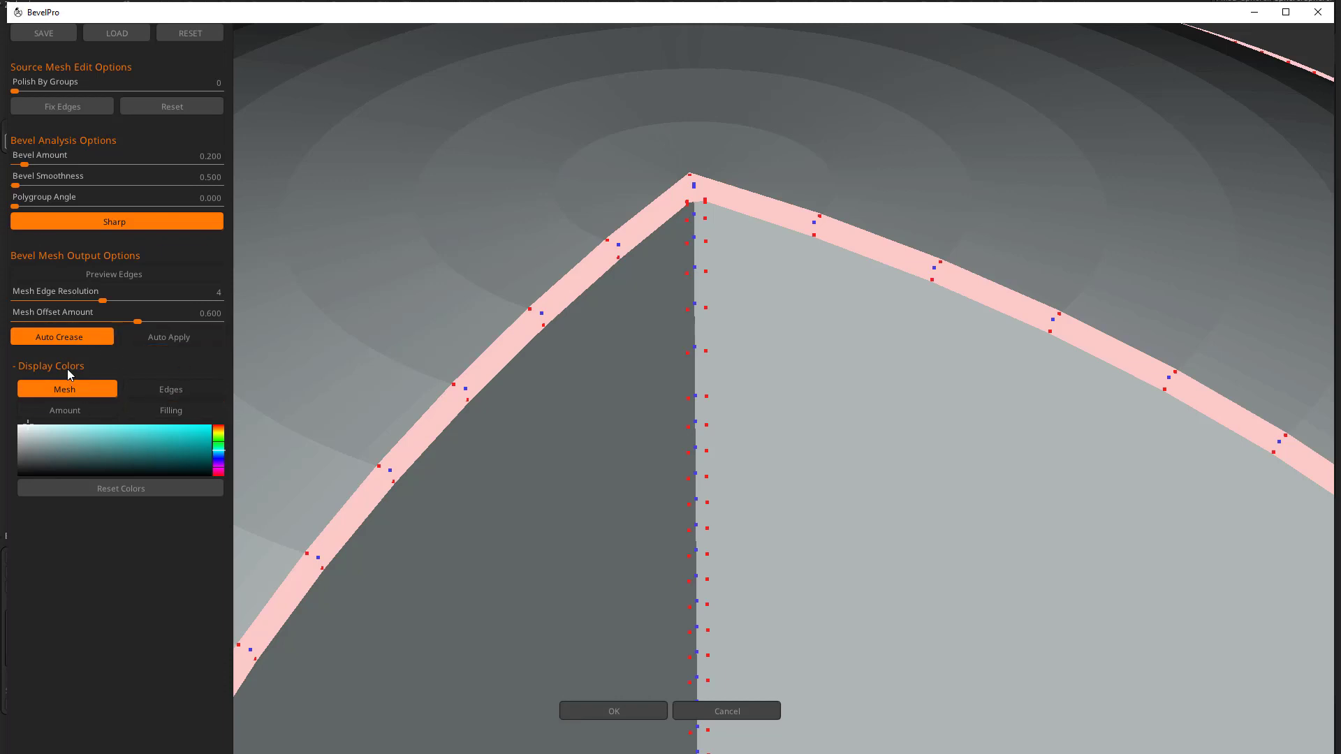
Step: Adjust the display colors for mesh, edges, amount and filling, and collapse the Display Colors options
{"action": "mouse_move", "coordinate": [31, 445]}
{"action": "left_mouse_down"}
{"action": "mouse_move", "coordinate": [100, 449]}
{"action": "mouse_move", "coordinate": [24, 429]}
{"action": "left_mouse_up"}
{"action": "left_click", "coordinate": [152, 390]}
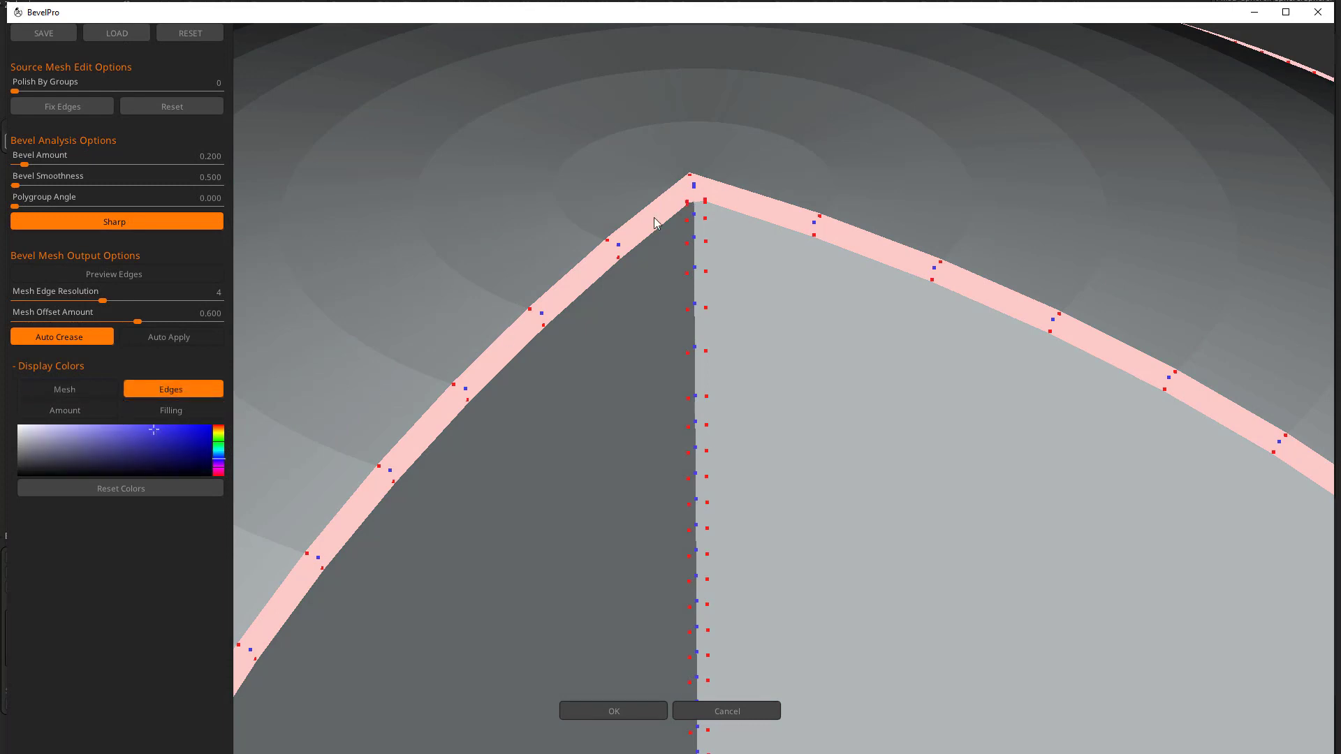
{"action": "left_click_drag", "start_coordinate": [152, 428], "coordinate": [155, 462]}
{"action": "left_click", "coordinate": [81, 414]}
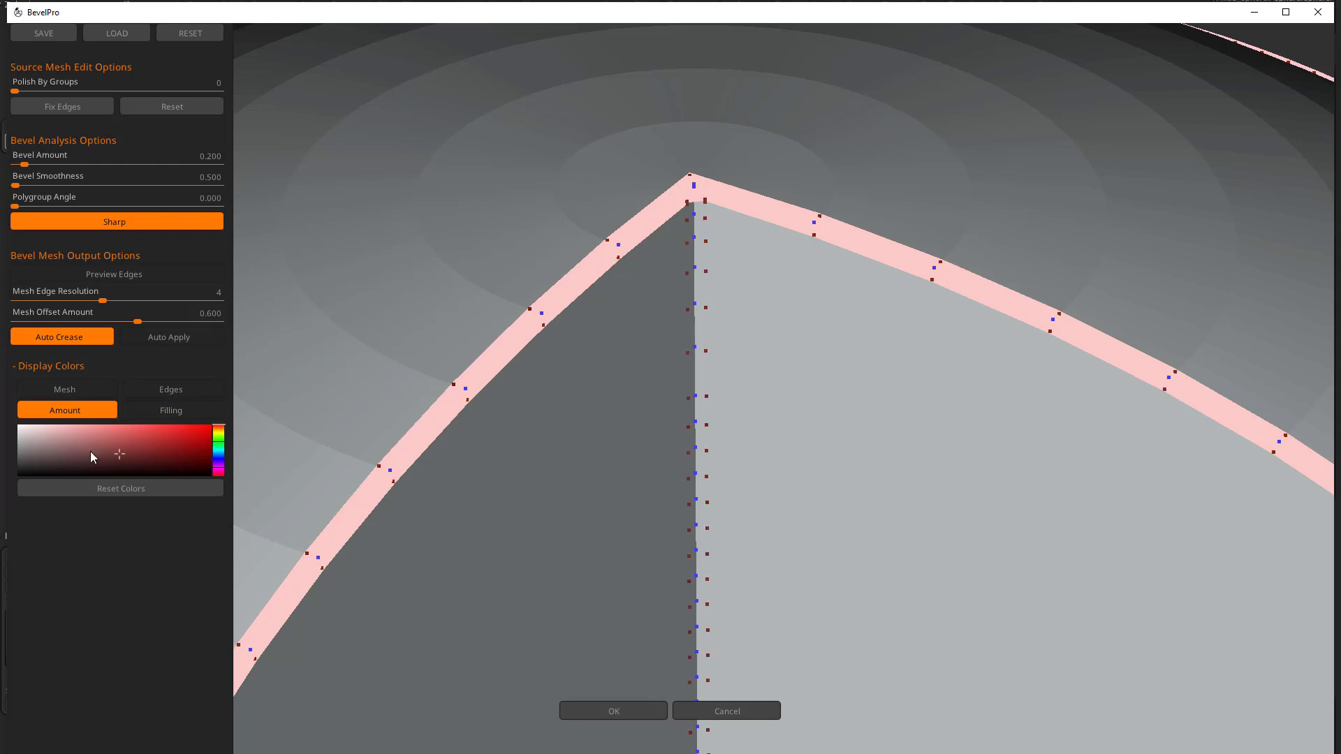
{"action": "mouse_move", "coordinate": [217, 428]}
{"action": "left_mouse_down"}
{"action": "mouse_move", "coordinate": [187, 452]}
{"action": "mouse_move", "coordinate": [191, 426]}
{"action": "left_mouse_up"}
{"action": "left_click", "coordinate": [181, 408]}
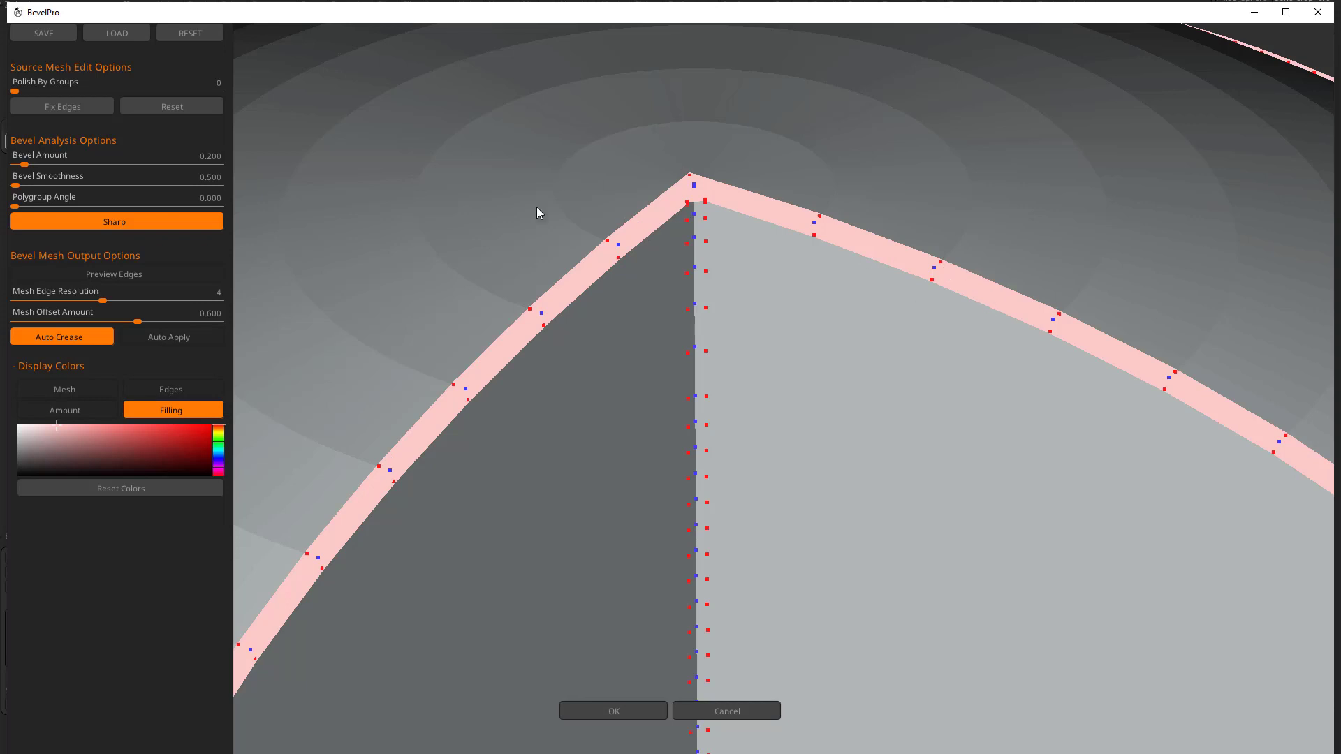
{"action": "mouse_move", "coordinate": [156, 441]}
{"action": "left_mouse_down"}
{"action": "mouse_move", "coordinate": [124, 452]}
{"action": "mouse_move", "coordinate": [65, 426]}
{"action": "left_mouse_up"}
{"action": "left_click", "coordinate": [61, 367]}
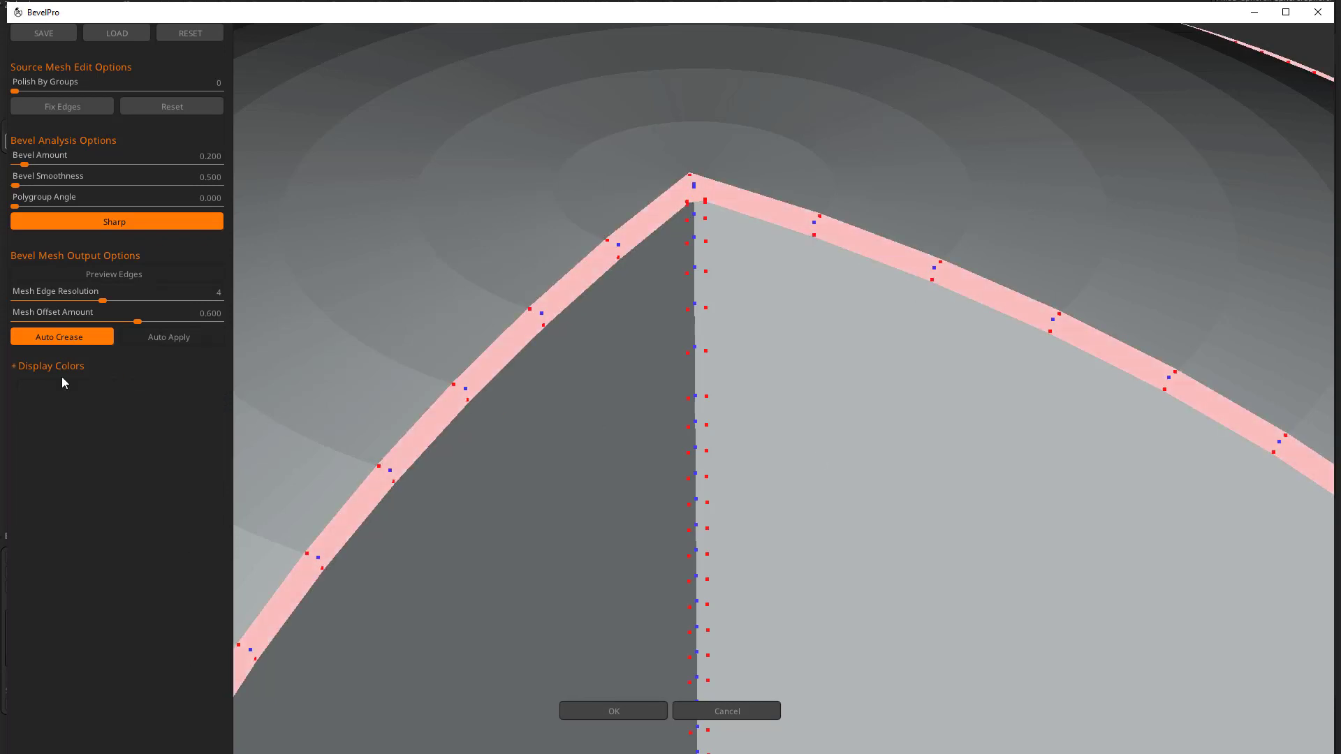
Step: Preview the applied bevel around the whole wedge cut with Auto Apply, and turn Auto Apply off
{"action": "left_click_drag", "start_coordinate": [785, 395], "coordinate": [742, 371], "text": "alt"}
{"action": "left_click", "coordinate": [195, 338]}
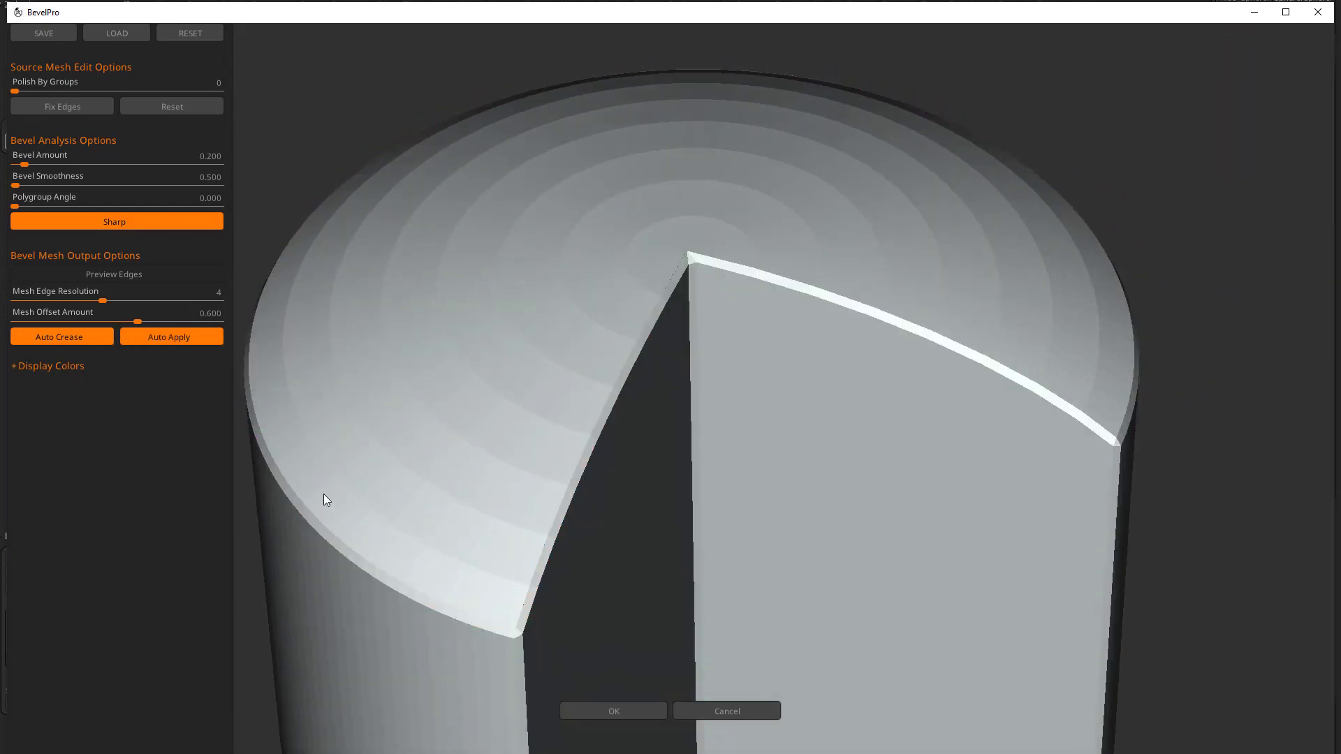
{"action": "left_click_drag", "start_coordinate": [709, 309], "coordinate": [621, 325]}
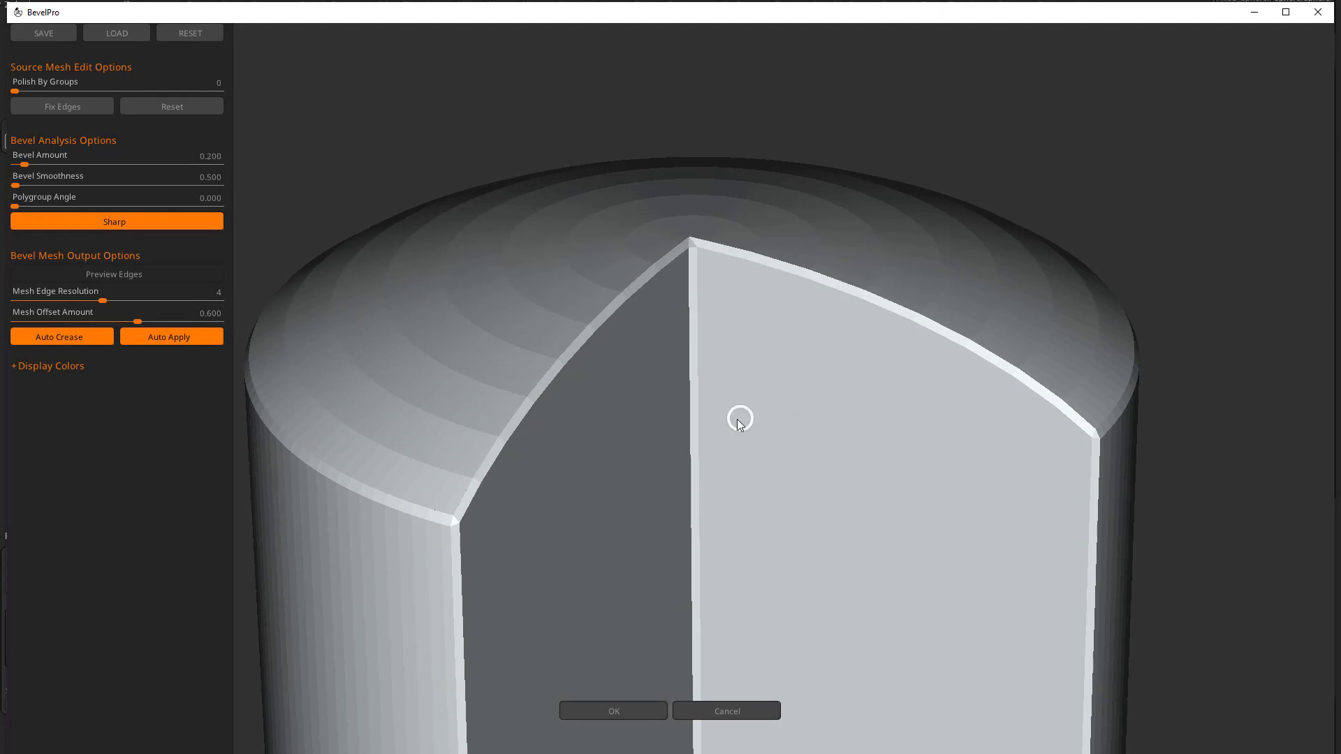
{"action": "left_click_drag", "start_coordinate": [738, 419], "coordinate": [768, 405]}
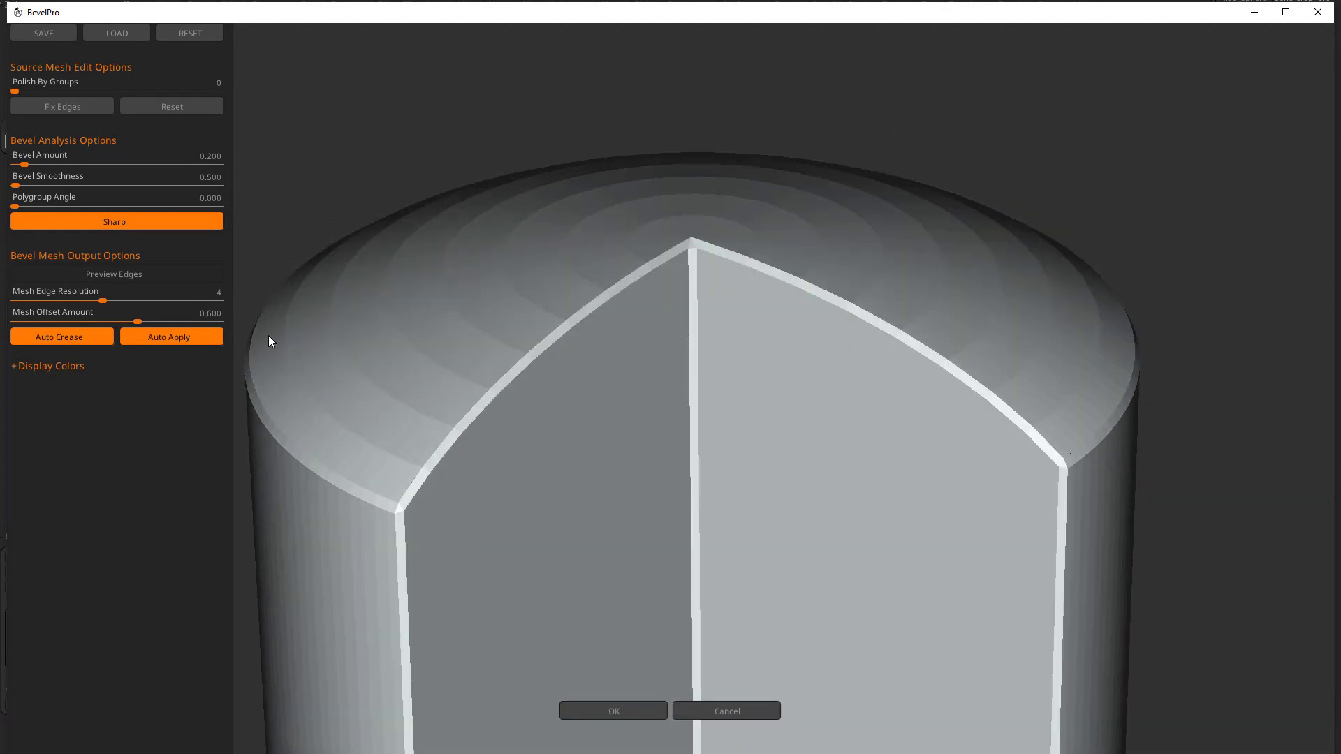
{"action": "left_click", "coordinate": [190, 336]}
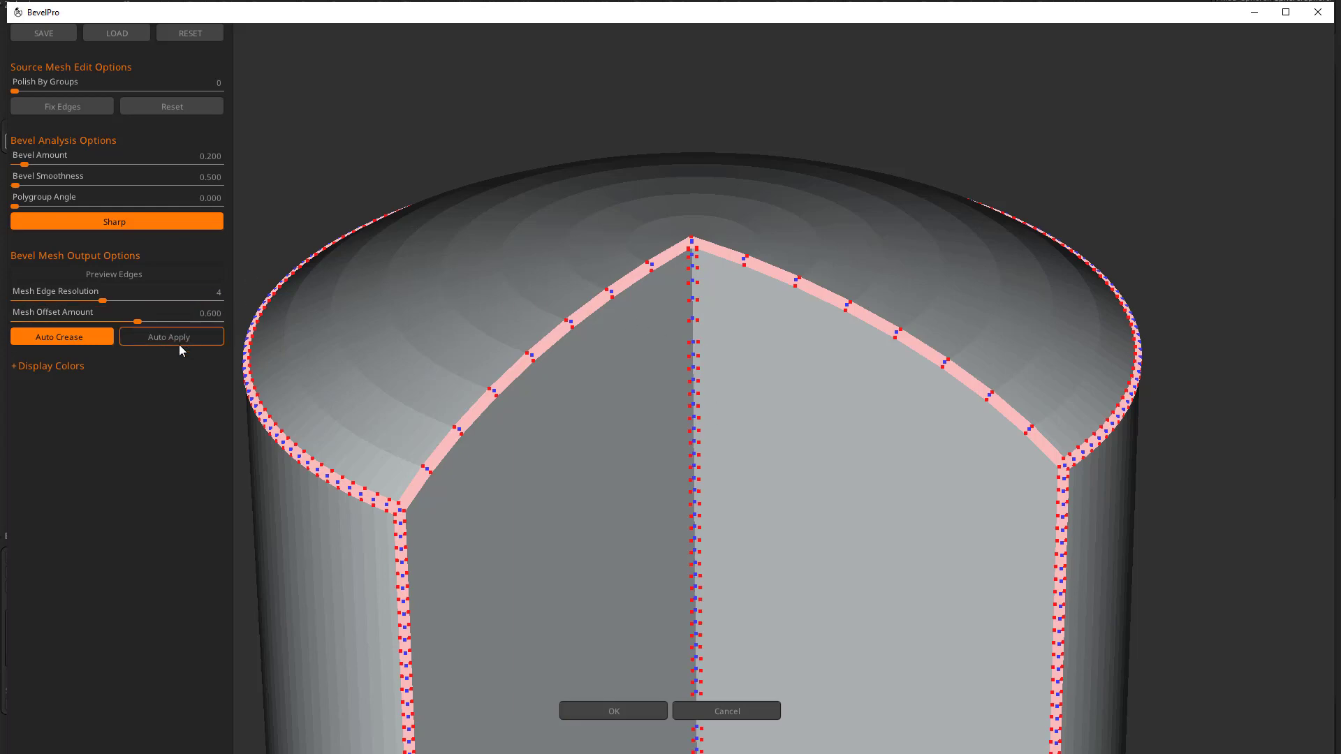
Step: Accept the Bevel Pro settings to generate the bevel subtools, and hide the polyframe to inspect the bevelled model
{"action": "left_click_drag", "start_coordinate": [442, 282], "coordinate": [821, 179]}
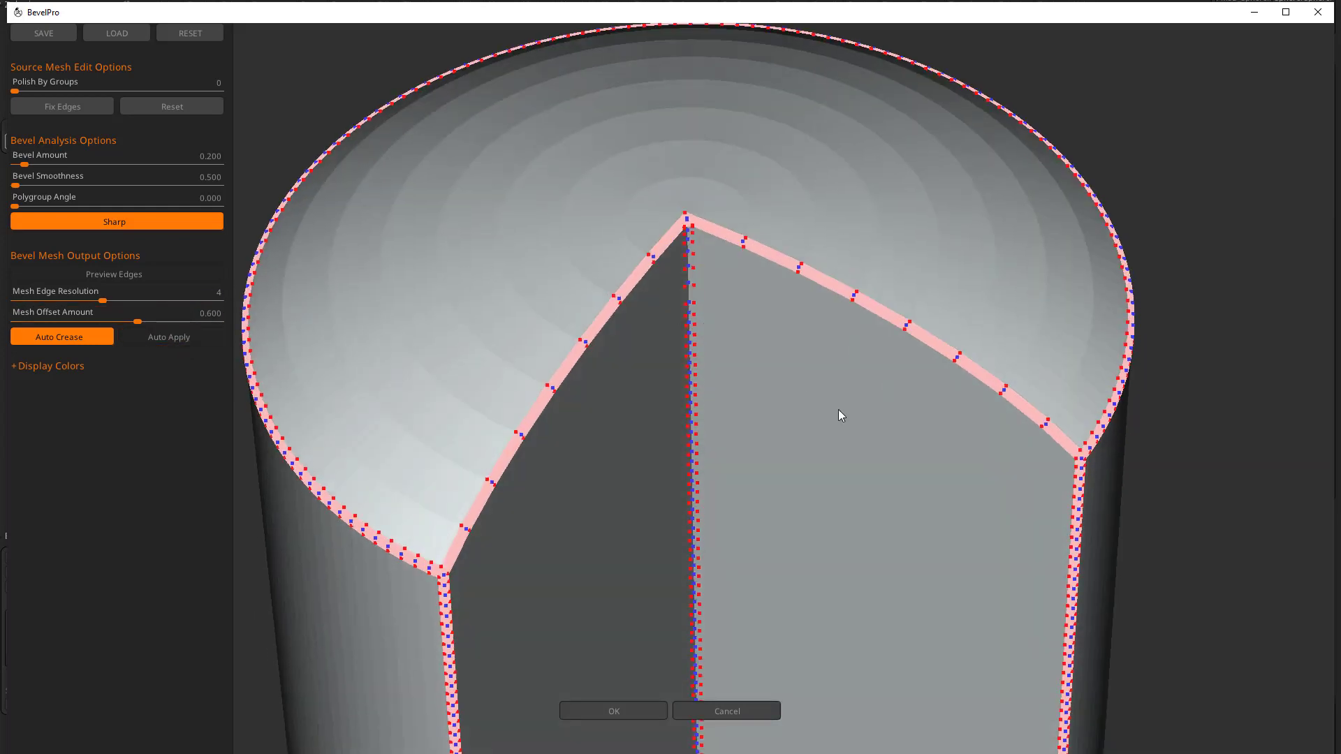
{"action": "left_click_drag", "start_coordinate": [559, 445], "coordinate": [811, 325]}
{"action": "left_click", "coordinate": [627, 711]}
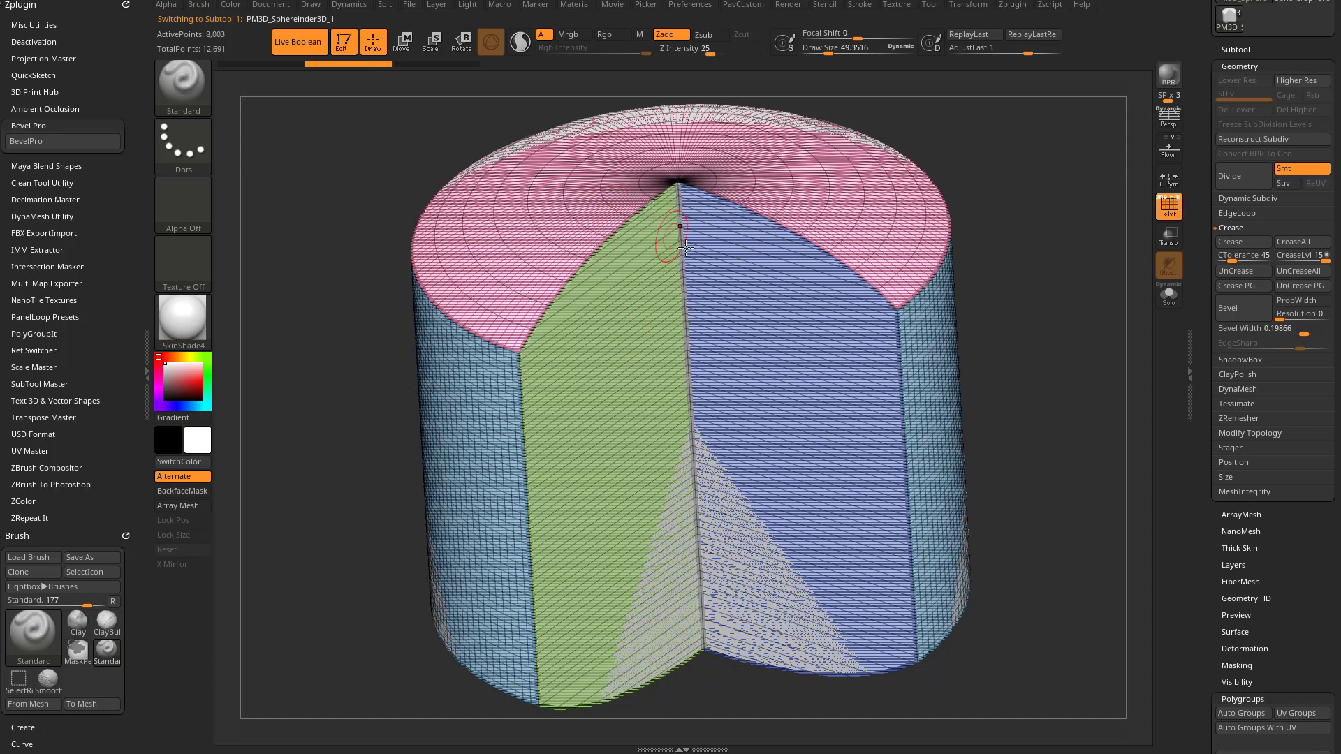
{"action": "left_click", "coordinate": [1169, 208]}
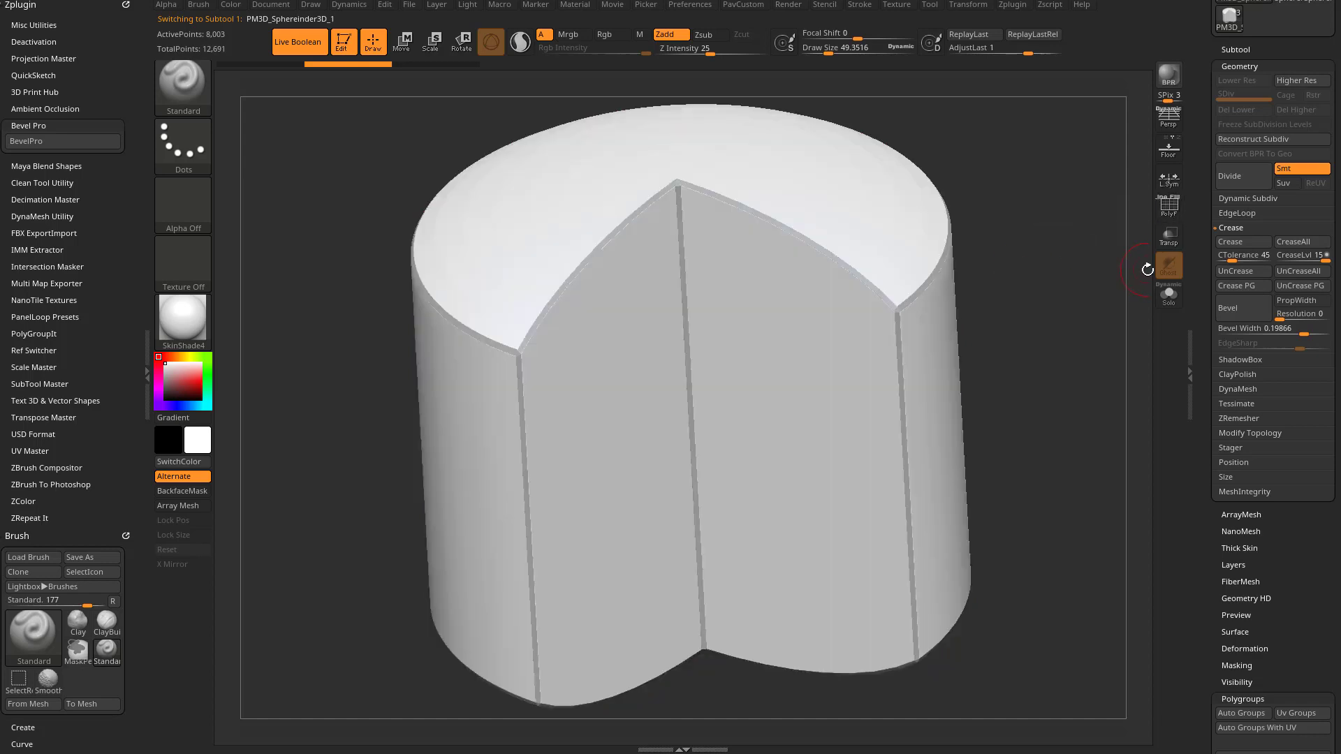
{"action": "left_click_drag", "start_coordinate": [1074, 266], "coordinate": [1068, 419]}
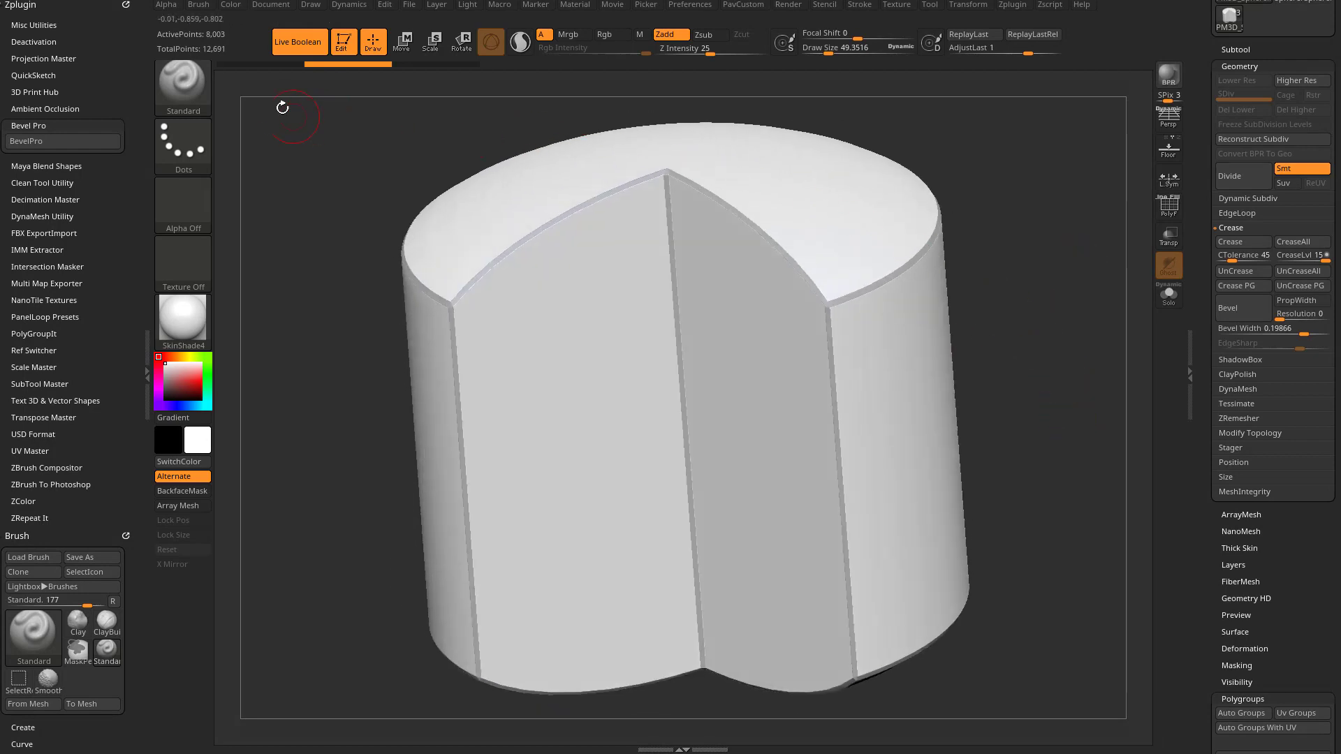
Step: Toggle Live Boolean off and back on to compare the bevel, and expand the Subtool list
{"action": "left_click", "coordinate": [299, 44]}
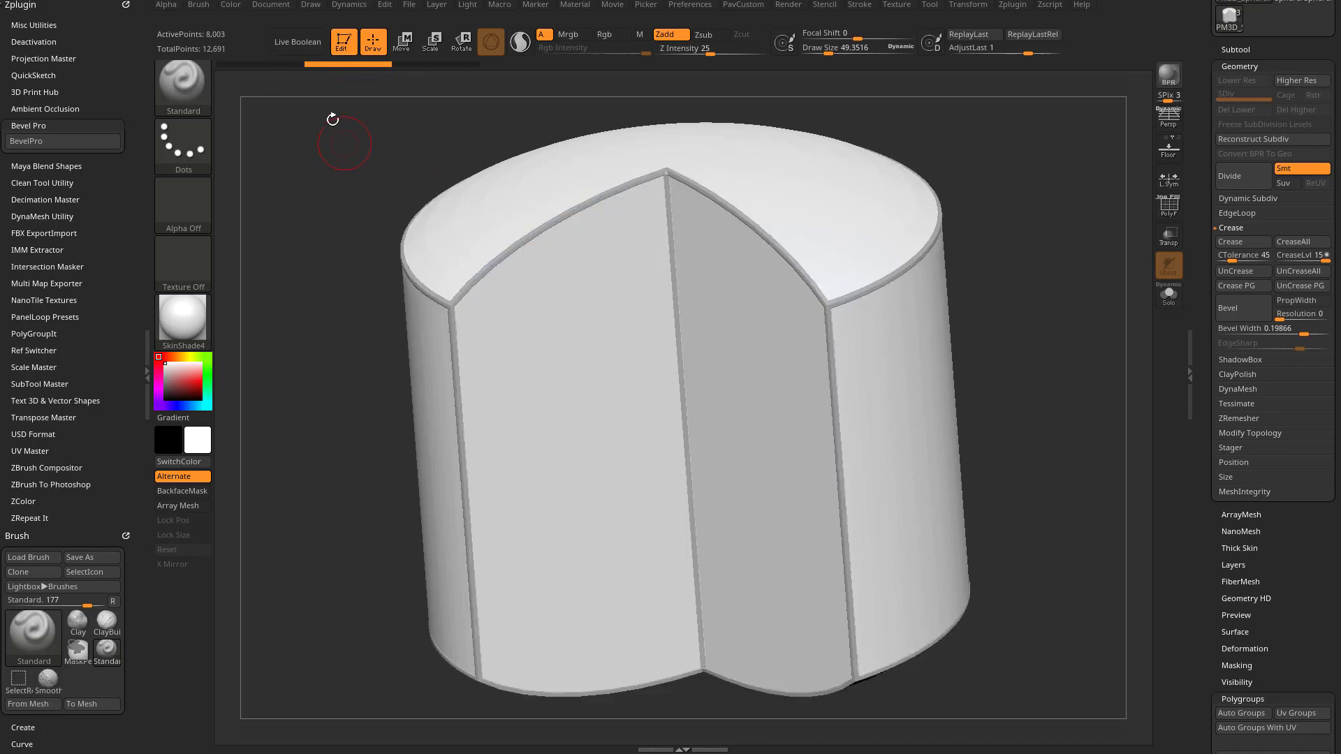
{"action": "left_click", "coordinate": [299, 42]}
{"action": "left_click_drag", "start_coordinate": [1197, 157], "coordinate": [1203, 343]}
{"action": "left_click", "coordinate": [1236, 240], "text": "shift"}
Step: Reduce the brush Draw Size to 10.99 and frame the bevelled edges at the top of the wedge cut
{"action": "mouse_move", "coordinate": [1047, 278]}
{"action": "left_mouse_down"}
{"action": "mouse_move", "coordinate": [1092, 269]}
{"action": "mouse_move", "coordinate": [1051, 271]}
{"action": "left_mouse_up"}
{"action": "key", "text": "s"}
{"action": "left_click_drag", "start_coordinate": [1056, 234], "coordinate": [1074, 283], "text": "alt"}
{"action": "left_click_drag", "start_coordinate": [1088, 139], "coordinate": [1072, 245], "text": "alt"}
{"action": "key", "text": "s"}
{"action": "left_click_drag", "start_coordinate": [1058, 166], "coordinate": [1094, 225], "text": "alt"}
{"action": "left_click_drag", "start_coordinate": [1104, 216], "coordinate": [1084, 212]}
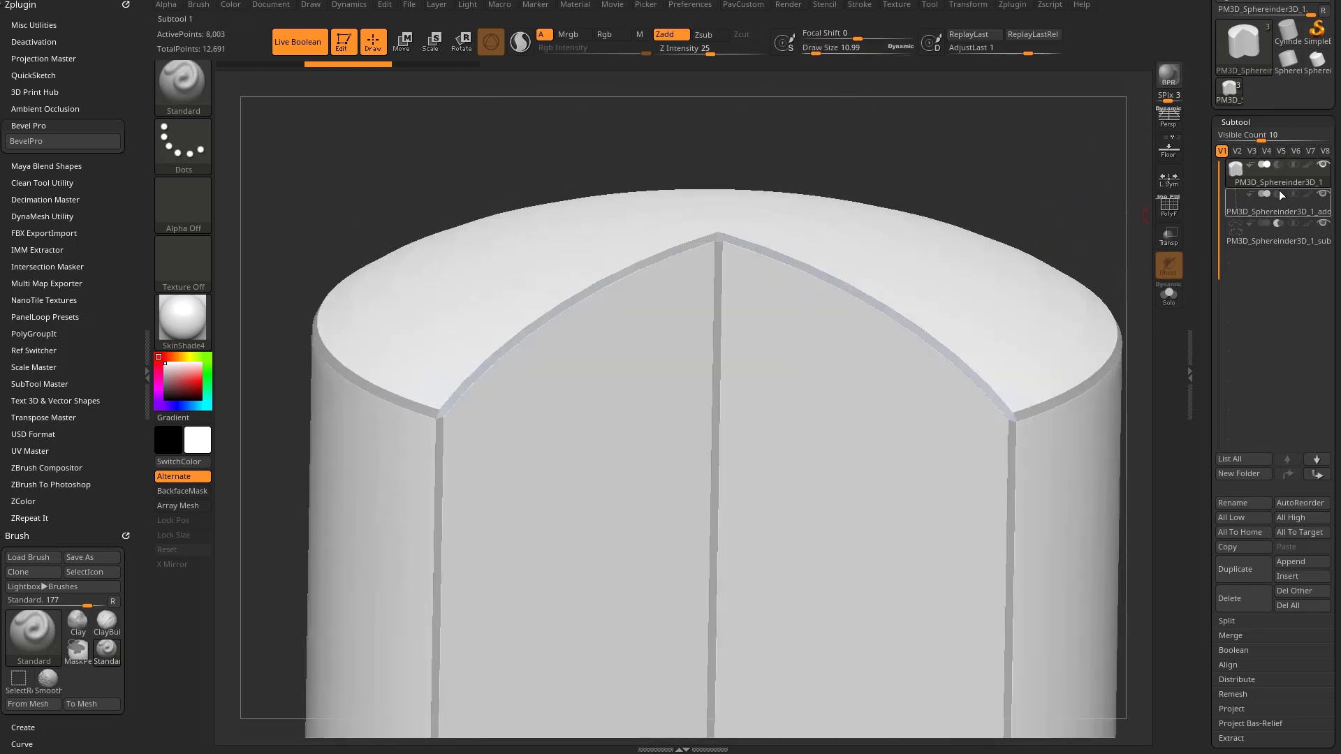
Step: Isolate the main sphereinder subtool in Solo mode and show its polyframe
{"action": "left_click", "coordinate": [1168, 295]}
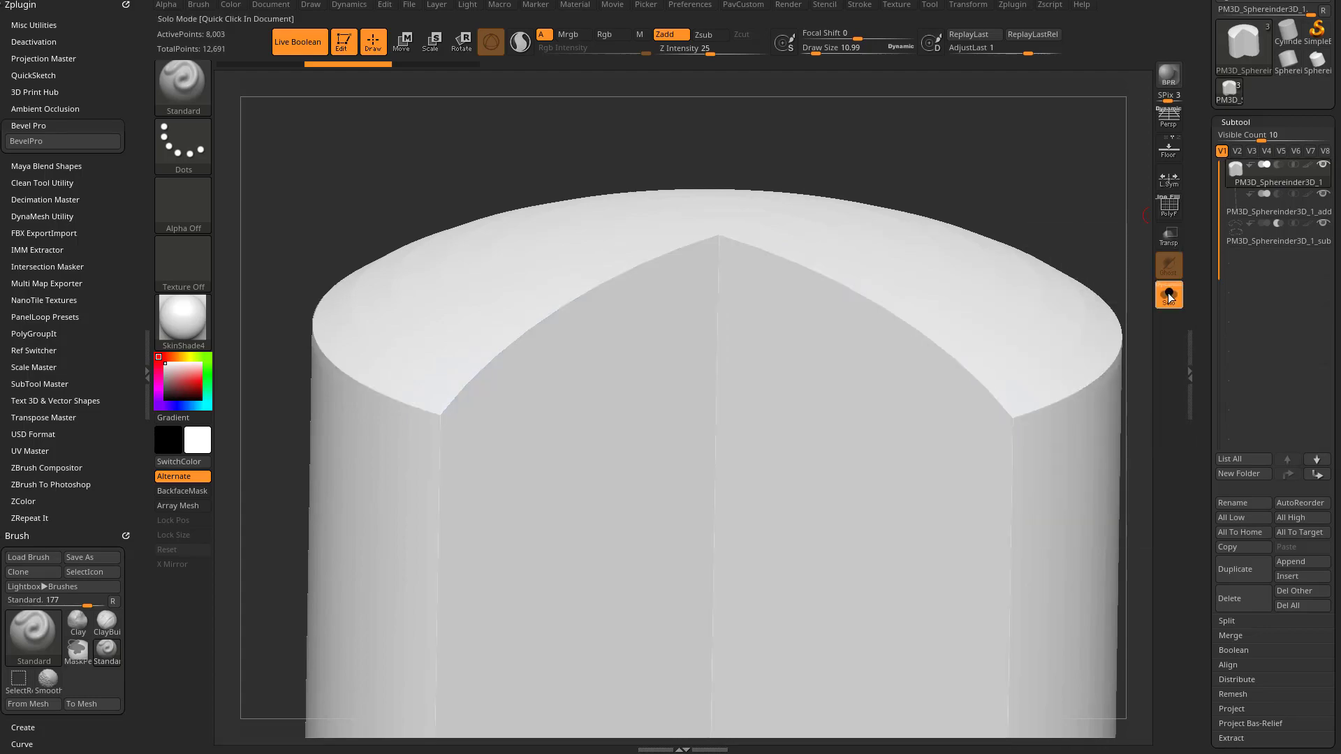
{"action": "mouse_move", "coordinate": [1018, 180]}
{"action": "left_mouse_down"}
{"action": "mouse_move", "coordinate": [1152, 215]}
{"action": "mouse_move", "coordinate": [1113, 174]}
{"action": "mouse_move", "coordinate": [1042, 185]}
{"action": "left_mouse_up"}
{"action": "left_click", "coordinate": [1160, 210]}
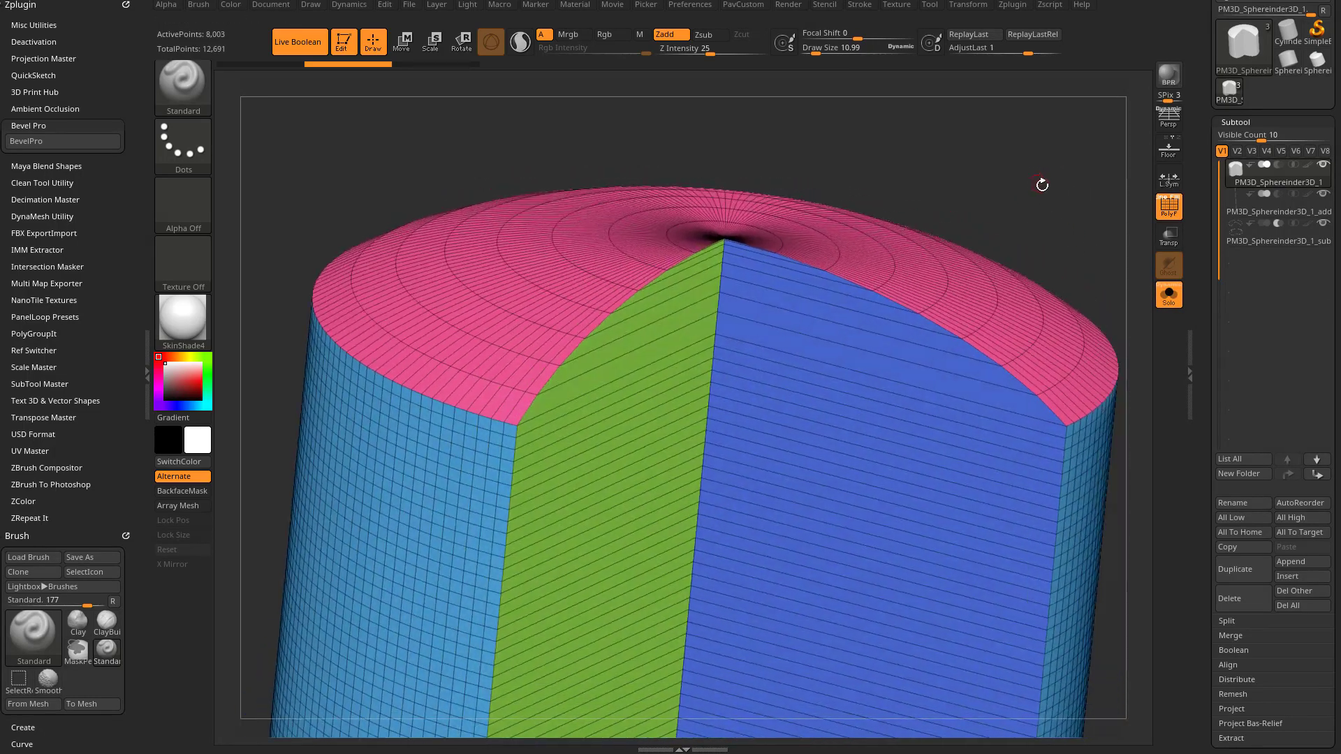
Step: Select the additive bevel subtool (PM3D_Sphereinder3D_1_add) and examine its isolated strip from several angles
{"action": "left_click", "coordinate": [1261, 208]}
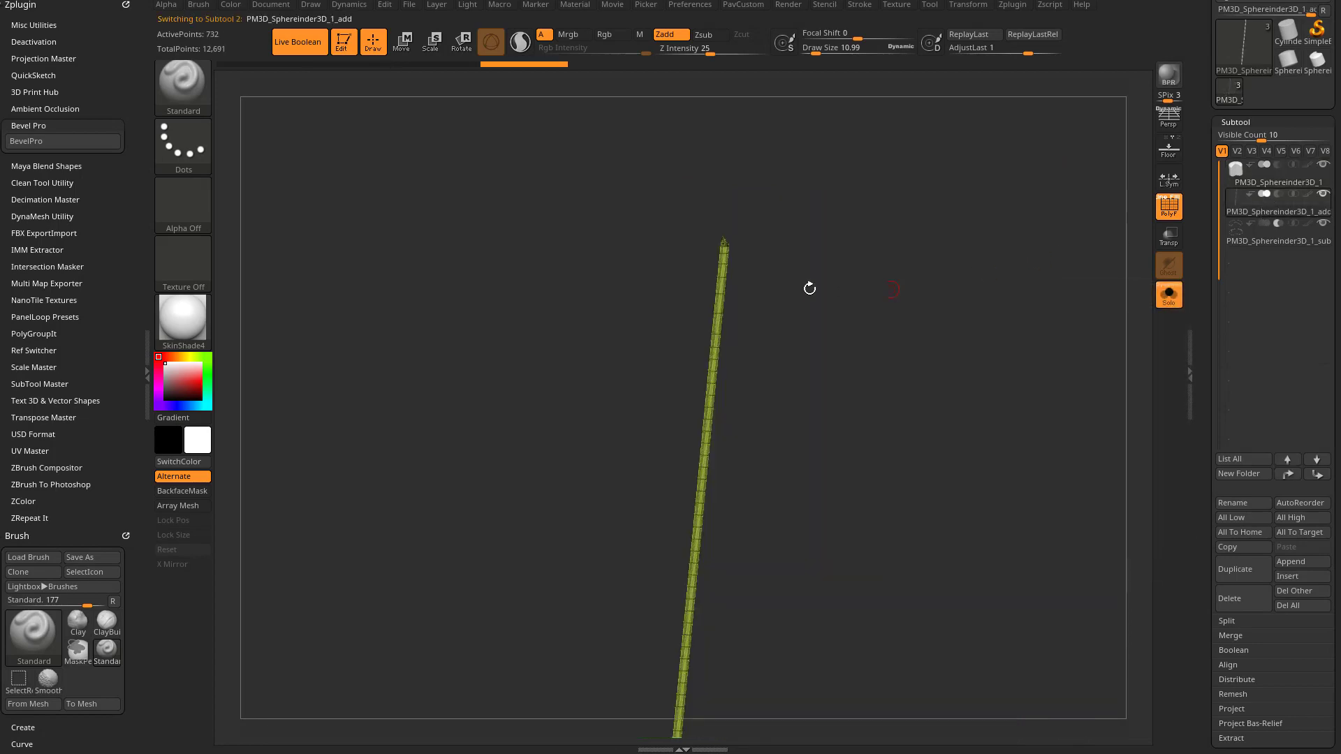
{"action": "left_click_drag", "start_coordinate": [766, 321], "coordinate": [793, 292]}
{"action": "left_click_drag", "start_coordinate": [1023, 306], "coordinate": [883, 306]}
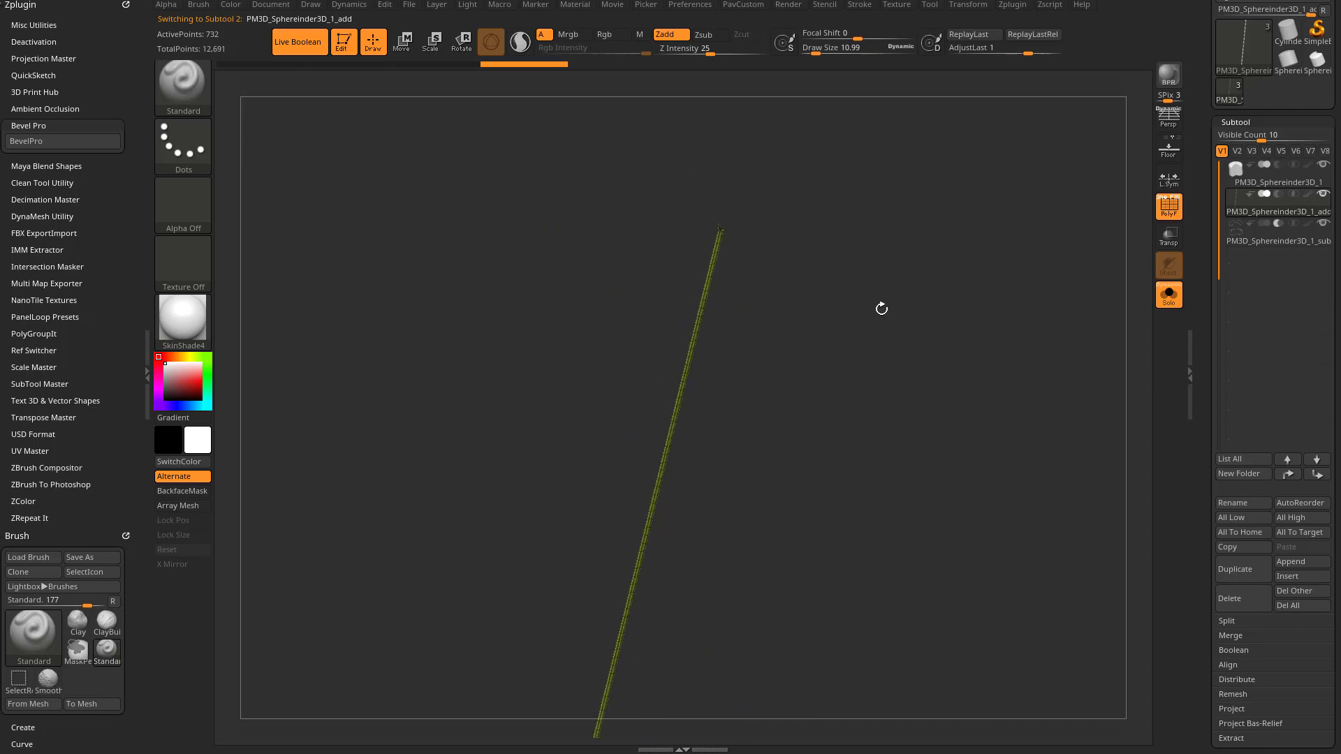
{"action": "mouse_move", "coordinate": [1263, 192]}
{"action": "left_click_drag", "start_coordinate": [928, 294], "coordinate": [736, 329]}
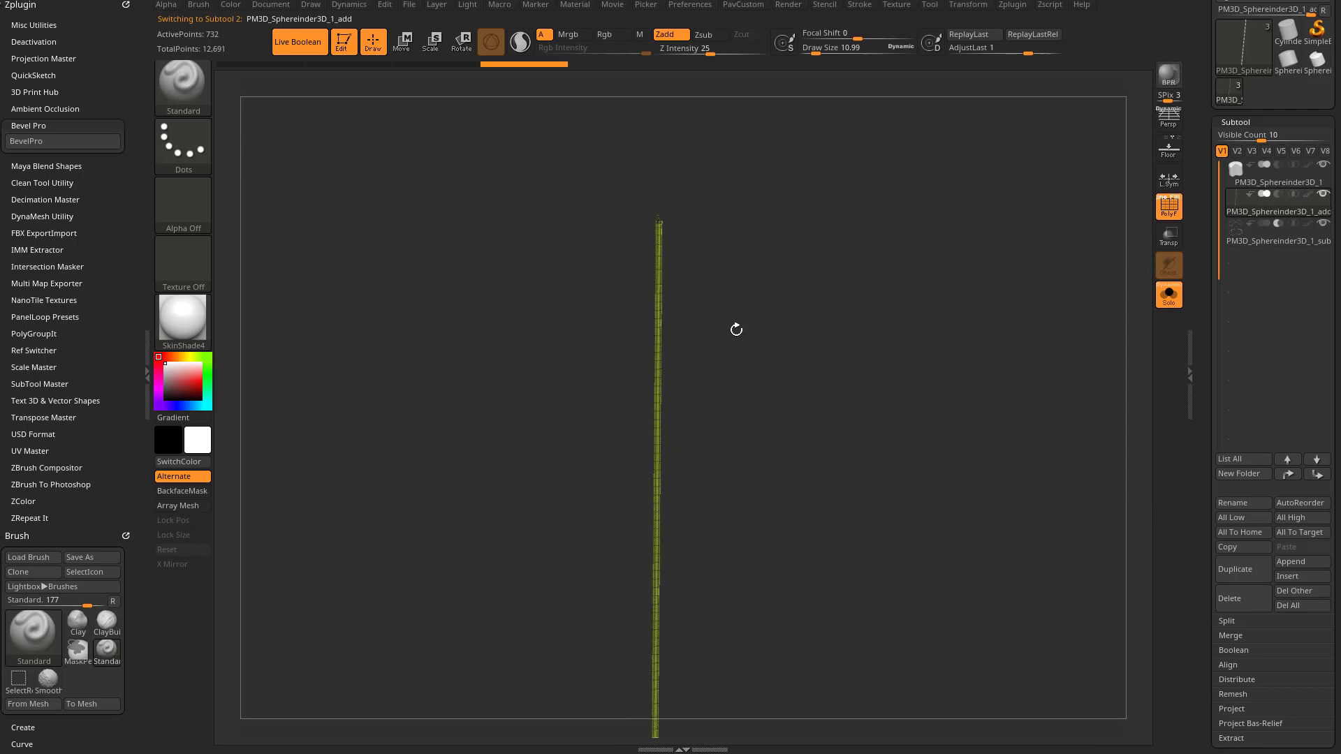
Step: Leave Solo mode and hide the polyframe to view the additive strip in place, and select the subtractive bevel subtool
{"action": "left_click", "coordinate": [1167, 296]}
{"action": "mouse_move", "coordinate": [1027, 280]}
{"action": "left_mouse_down"}
{"action": "mouse_move", "coordinate": [1065, 291]}
{"action": "mouse_move", "coordinate": [1043, 275]}
{"action": "left_mouse_up"}
{"action": "left_click", "coordinate": [1168, 206]}
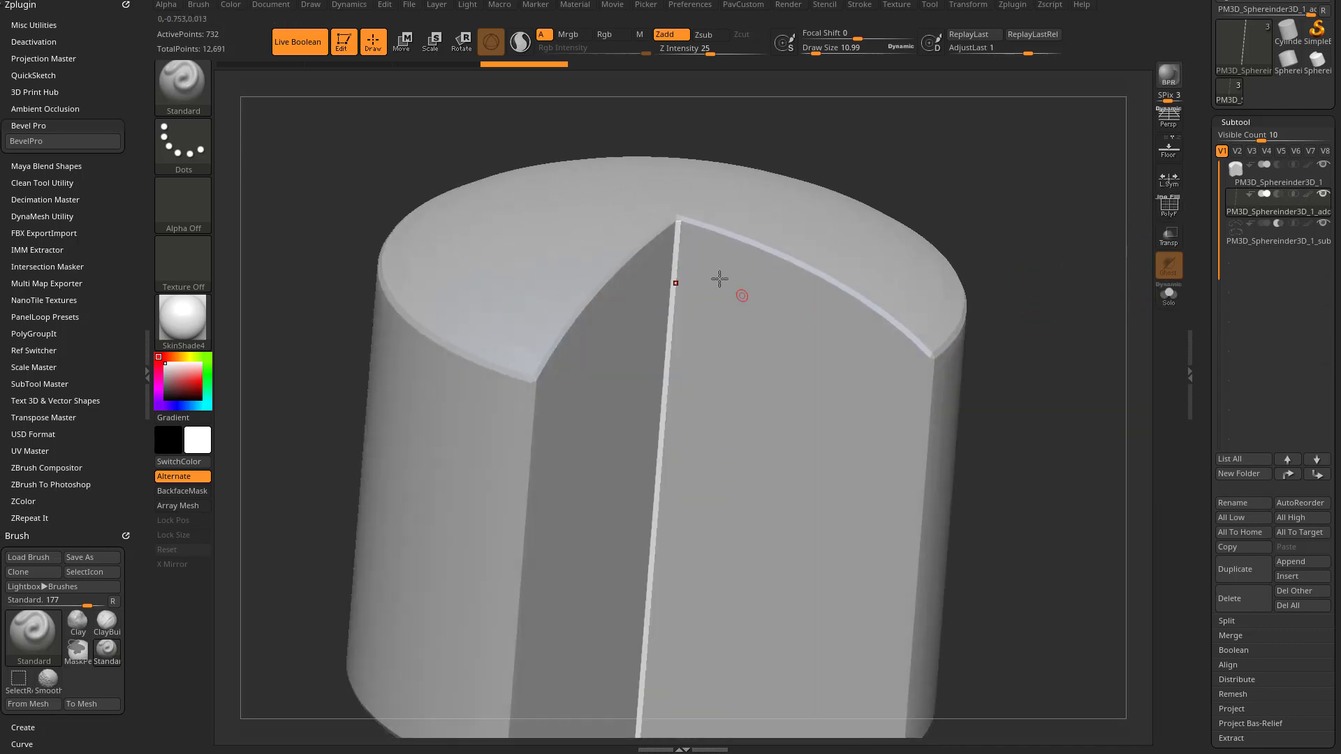
{"action": "mouse_move", "coordinate": [976, 225]}
{"action": "left_mouse_down", "text": "alt"}
{"action": "mouse_move", "coordinate": [955, 173]}
{"action": "mouse_move", "coordinate": [945, 176]}
{"action": "left_mouse_up", "text": "alt"}
{"action": "left_click_drag", "start_coordinate": [1019, 261], "coordinate": [1099, 271], "text": "alt"}
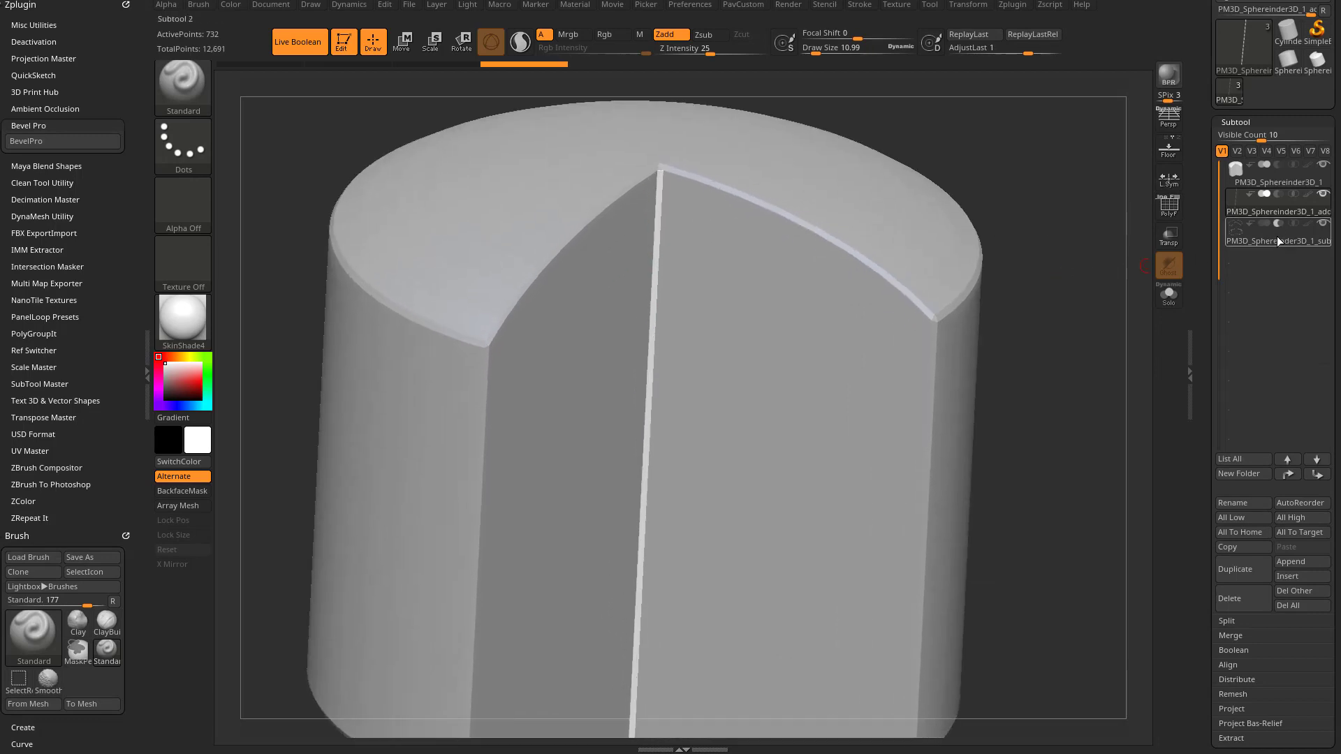
{"action": "left_click", "coordinate": [1273, 241]}
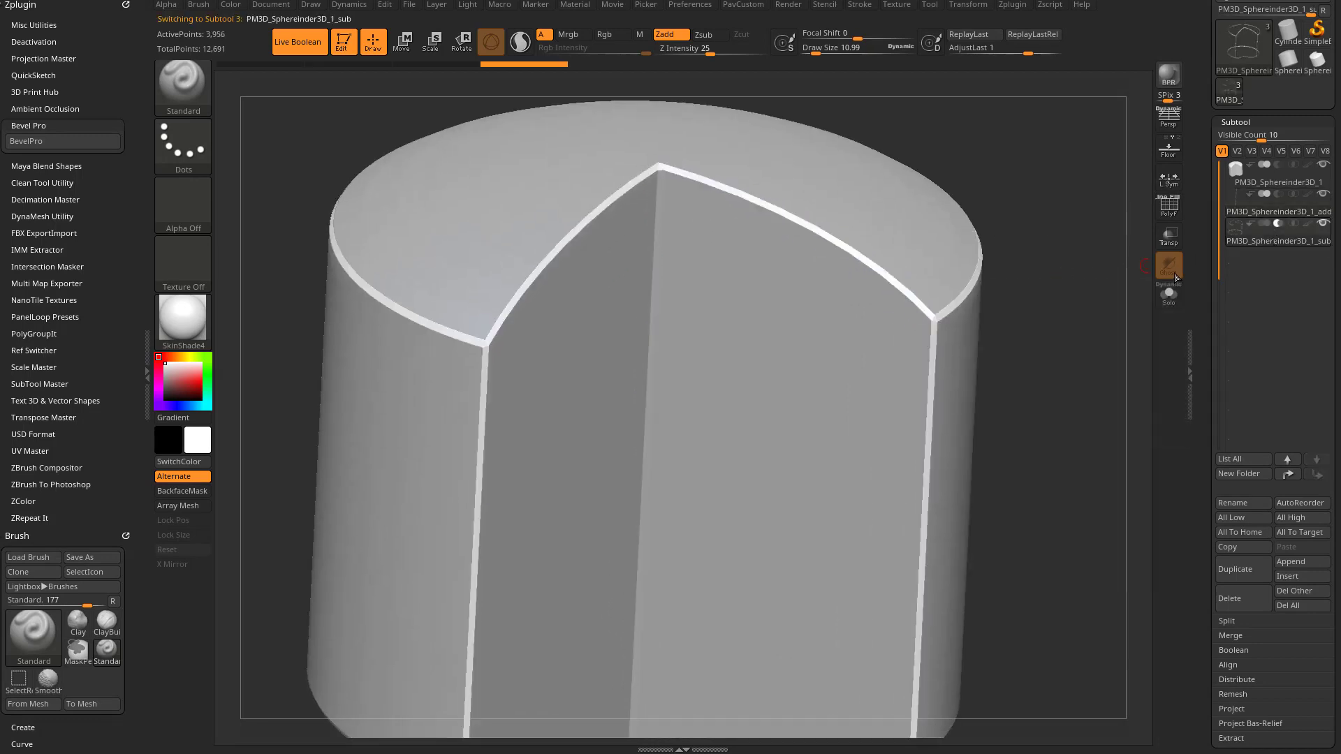
Step: Isolate the subtractive bevel subtool in Solo mode, examine its strips from several angles, and show the whole model again
{"action": "left_click", "coordinate": [1168, 294]}
{"action": "left_click_drag", "start_coordinate": [1050, 309], "coordinate": [596, 365]}
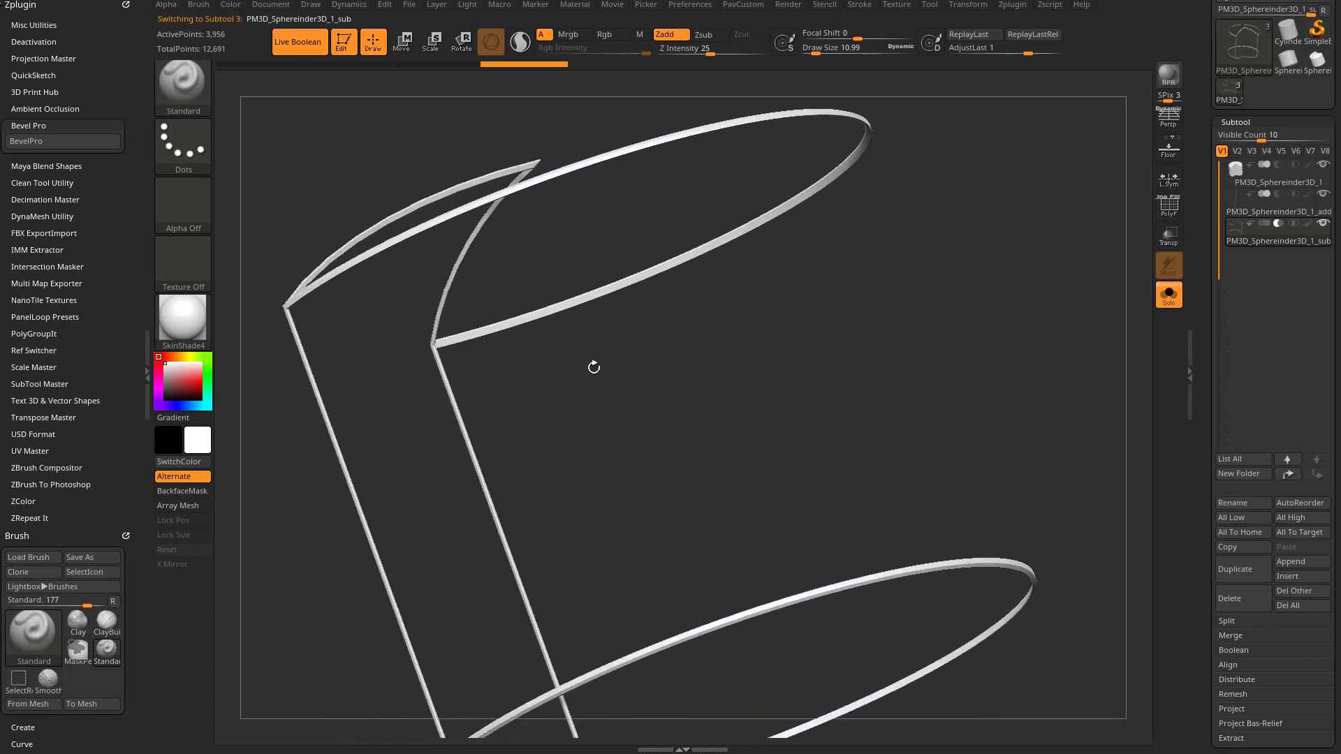
{"action": "left_click_drag", "start_coordinate": [811, 370], "coordinate": [861, 362], "text": "shift"}
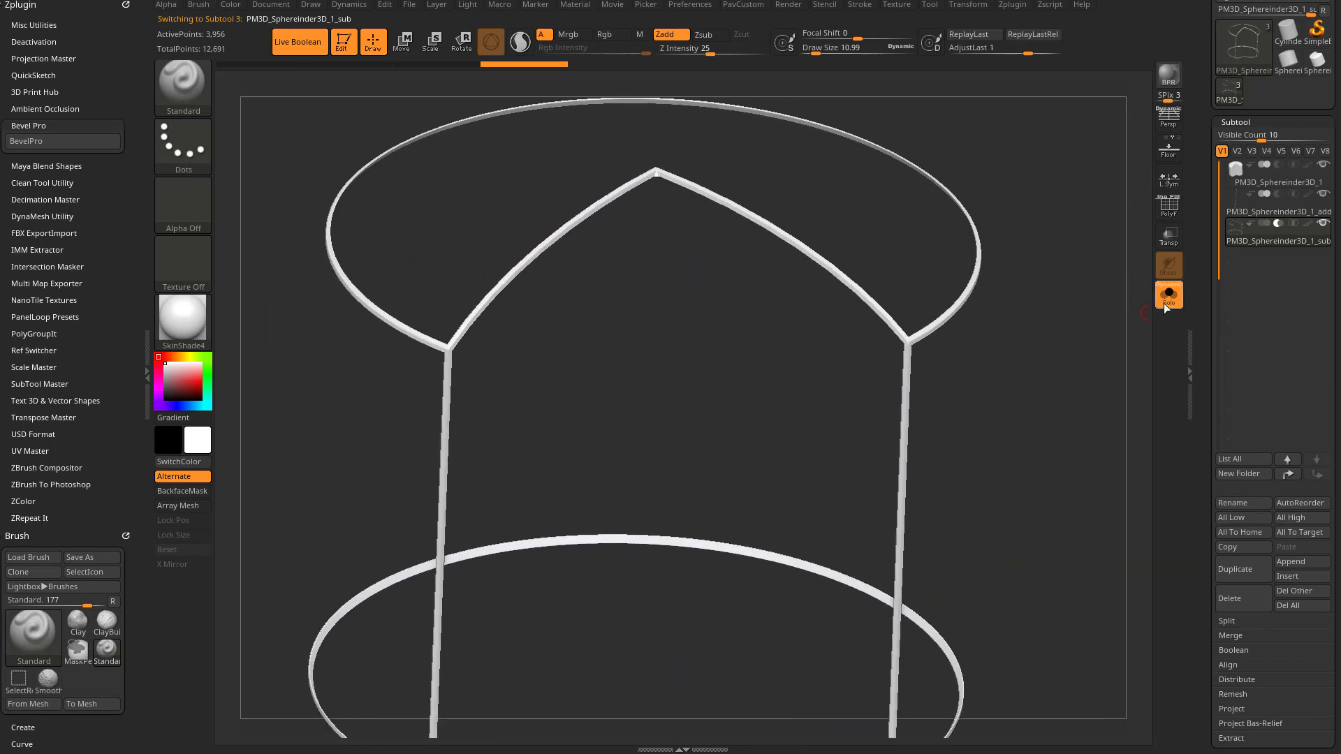
{"action": "left_click", "coordinate": [1168, 293]}
{"action": "mouse_move", "coordinate": [1276, 223]}
{"action": "left_click_drag", "start_coordinate": [1069, 220], "coordinate": [987, 227]}
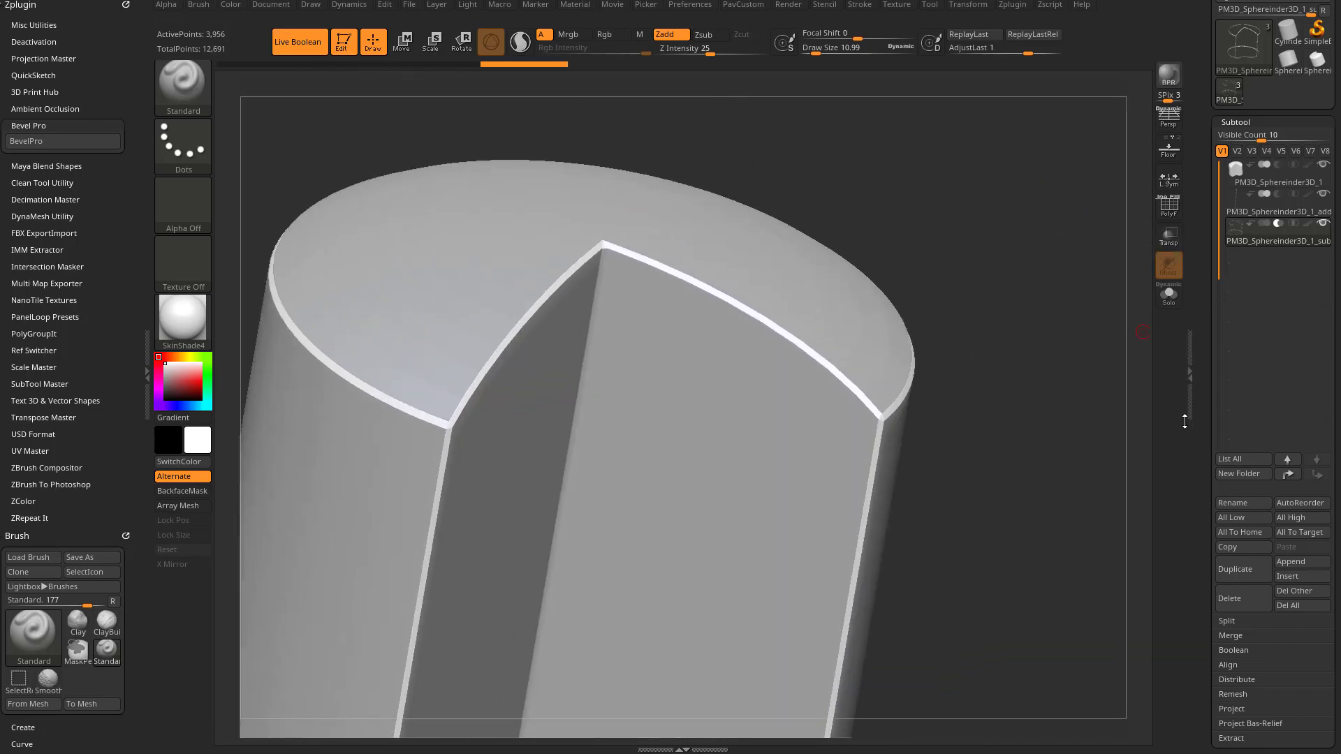
Step: Select the Move brush, show the polyframe, and try pushing the subtractive strip down along the wedge's curved upper edge
{"action": "left_click_drag", "start_coordinate": [1206, 442], "coordinate": [1204, 375]}
{"action": "mouse_move", "coordinate": [1013, 286]}
{"action": "left_mouse_down"}
{"action": "mouse_move", "coordinate": [948, 250]}
{"action": "mouse_move", "coordinate": [1003, 258]}
{"action": "left_mouse_up"}
{"action": "key", "text": "s"}
{"action": "key", "text": "b"}
{"action": "key", "text": "m"}
{"action": "key", "text": "v"}
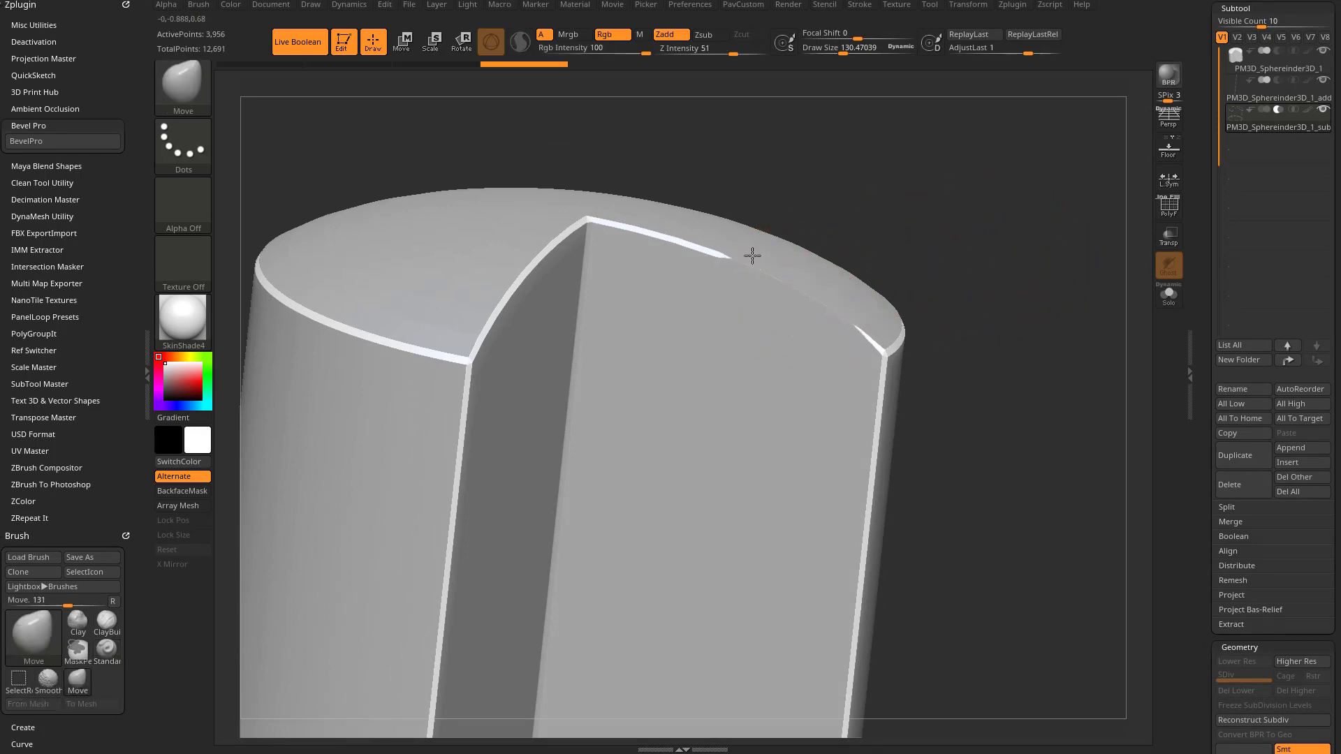
{"action": "left_click", "coordinate": [1169, 208]}
{"action": "left_click_drag", "start_coordinate": [1069, 222], "coordinate": [1059, 277]}
{"action": "key", "text": "ctrl+z"}
{"action": "mouse_move", "coordinate": [781, 282]}
{"action": "left_mouse_down"}
{"action": "mouse_move", "coordinate": [734, 274]}
{"action": "mouse_move", "coordinate": [896, 219]}
{"action": "mouse_move", "coordinate": [780, 313]}
{"action": "left_mouse_up"}
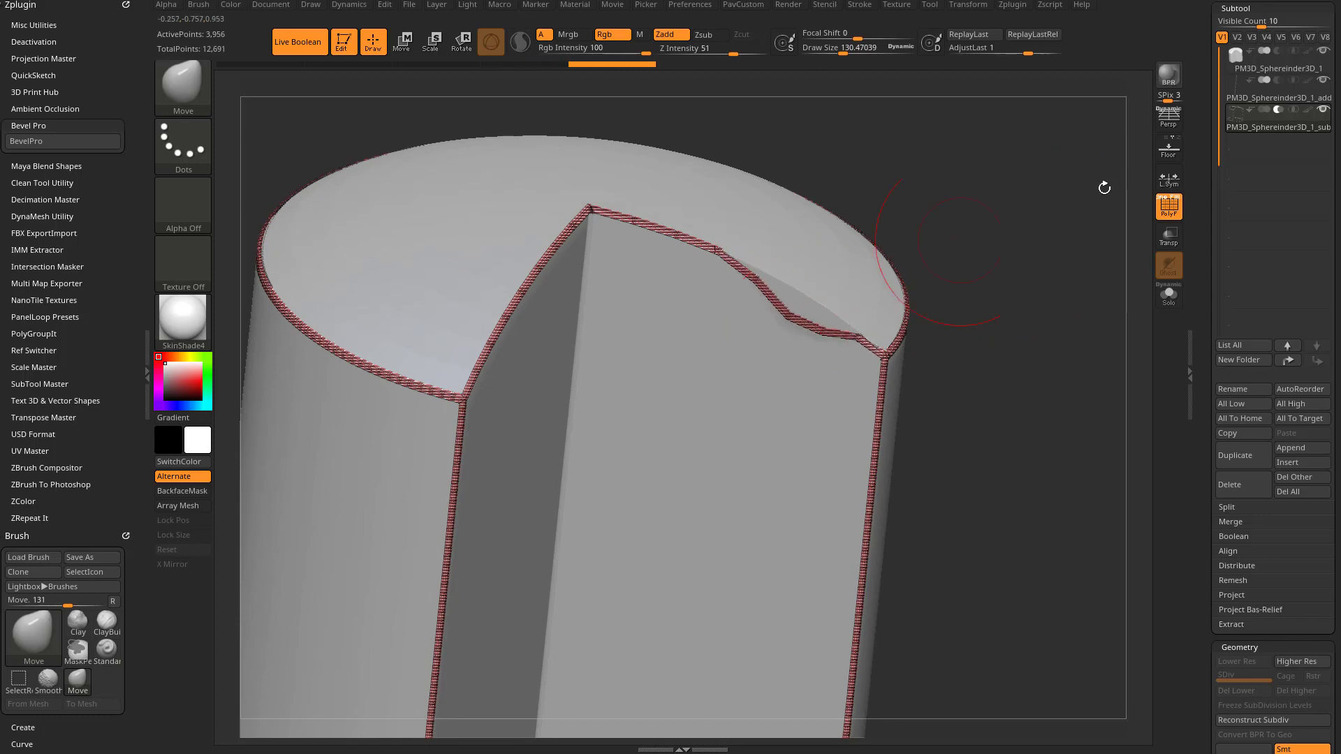
{"action": "key", "text": "ctrl+z"}
Step: Hide the polyframe, try nudging the subtractive strip near the wedge's upper corner with the Move brush, and undo it
{"action": "left_click_drag", "start_coordinate": [1019, 291], "coordinate": [979, 267]}
{"action": "left_click", "coordinate": [1160, 210]}
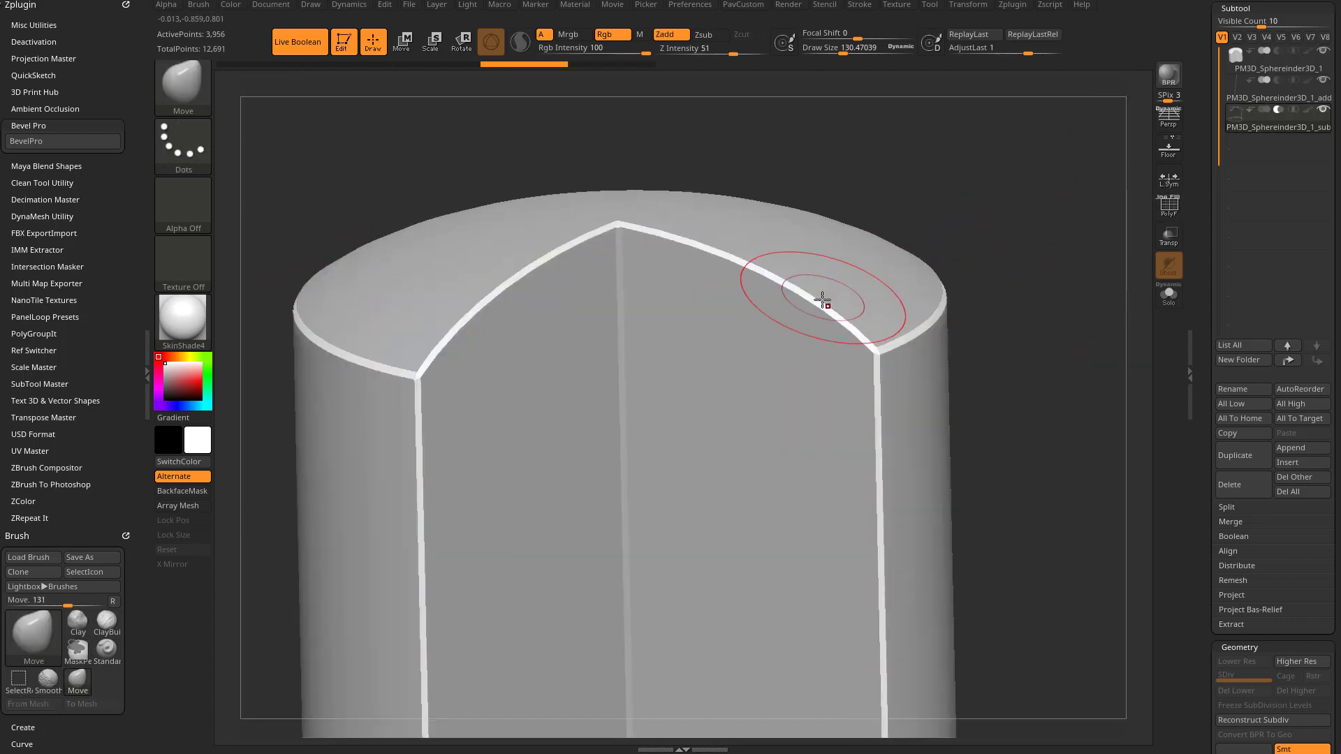
{"action": "mouse_move", "coordinate": [823, 300]}
{"action": "left_mouse_down"}
{"action": "mouse_move", "coordinate": [847, 271]}
{"action": "mouse_move", "coordinate": [838, 305]}
{"action": "left_mouse_up"}
{"action": "key", "text": "ctrl+z"}
Step: Try the Inflate deformation on the subtractive bevel subtool and undo it
{"action": "left_click_drag", "start_coordinate": [1203, 412], "coordinate": [1204, 217]}
{"action": "left_click", "coordinate": [1244, 394]}
{"action": "left_click", "coordinate": [1245, 345]}
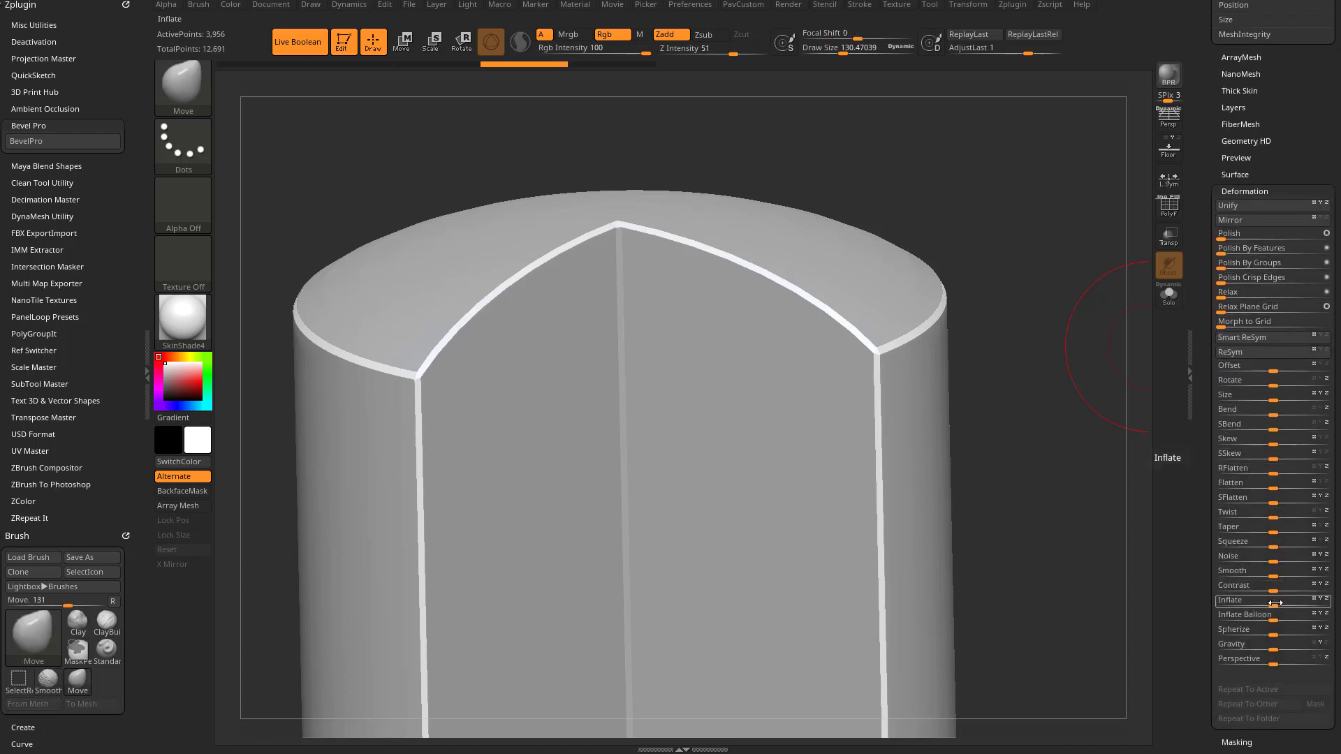
{"action": "left_click_drag", "start_coordinate": [1272, 601], "coordinate": [1285, 602]}
{"action": "key", "text": "ctrl+z"}
Step: Generate a Boolean mesh from the sphereinder and its two bevel subtools, and switch to the resulting UMesh tool
{"action": "left_click_drag", "start_coordinate": [1203, 267], "coordinate": [1245, 475]}
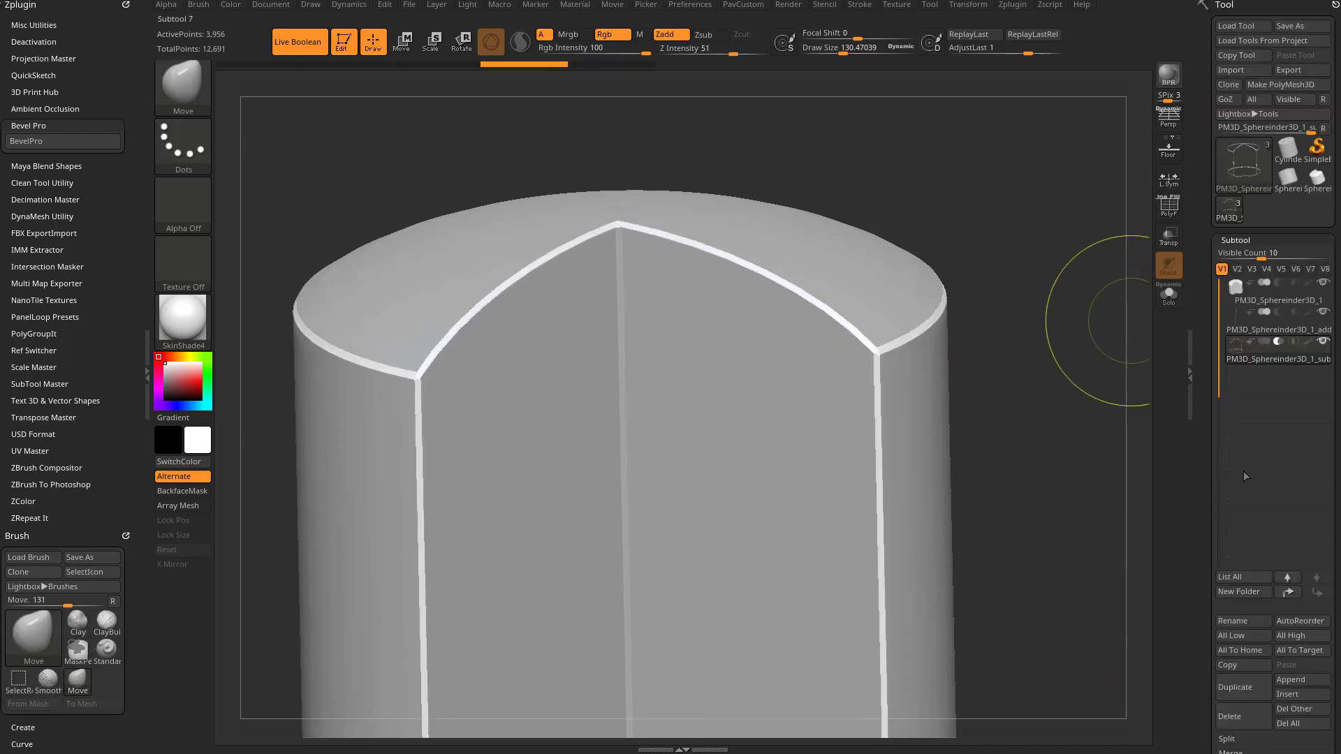
{"action": "left_click_drag", "start_coordinate": [1017, 359], "coordinate": [1048, 364], "text": "alt"}
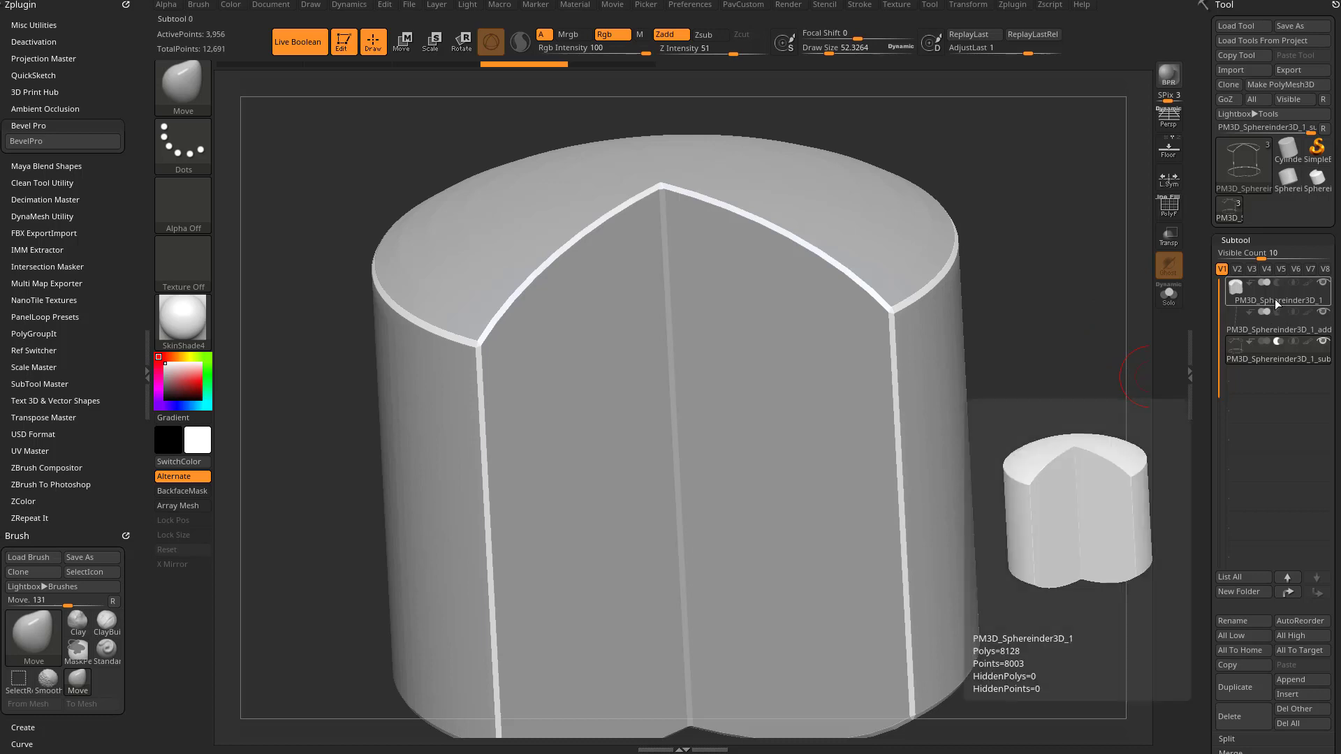
{"action": "left_click_drag", "start_coordinate": [1210, 357], "coordinate": [1206, 265]}
{"action": "scroll", "coordinate": [1247, 346], "scroll_direction": "down", "scroll_amount": 3}
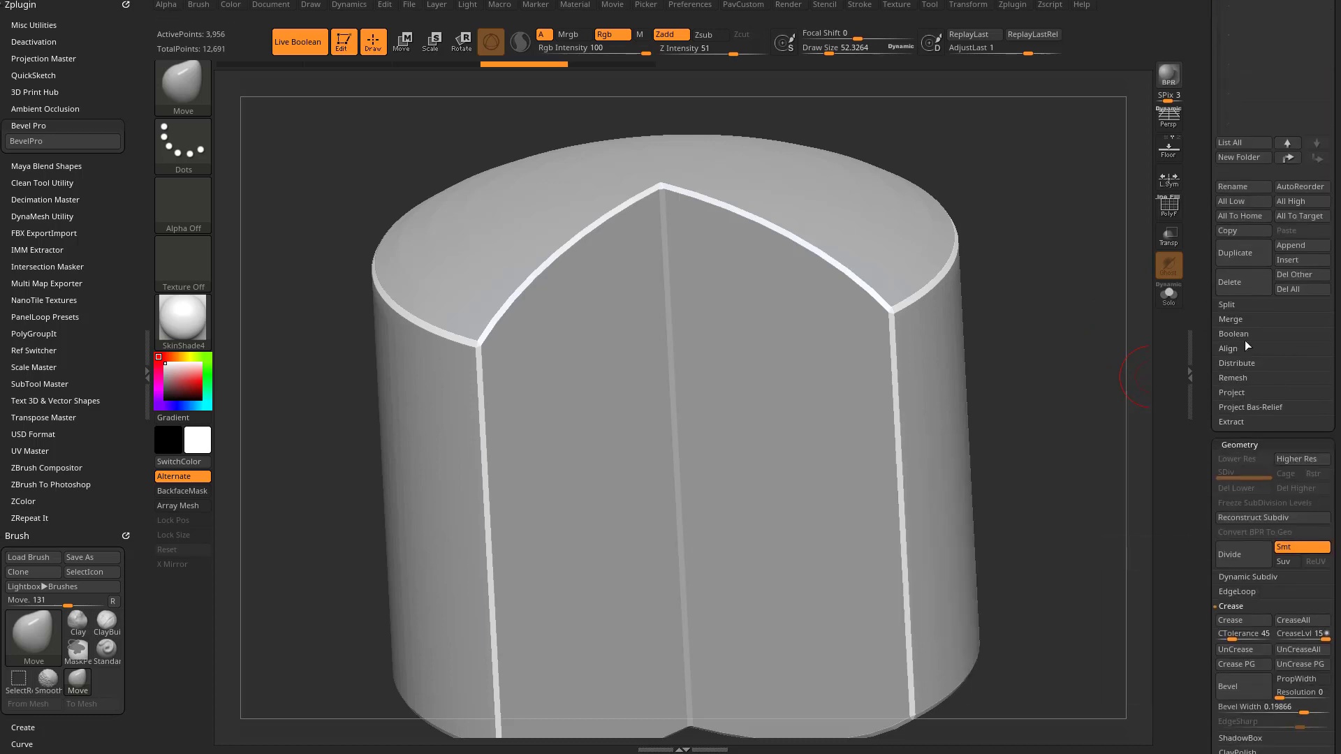
{"action": "left_click", "coordinate": [1235, 333]}
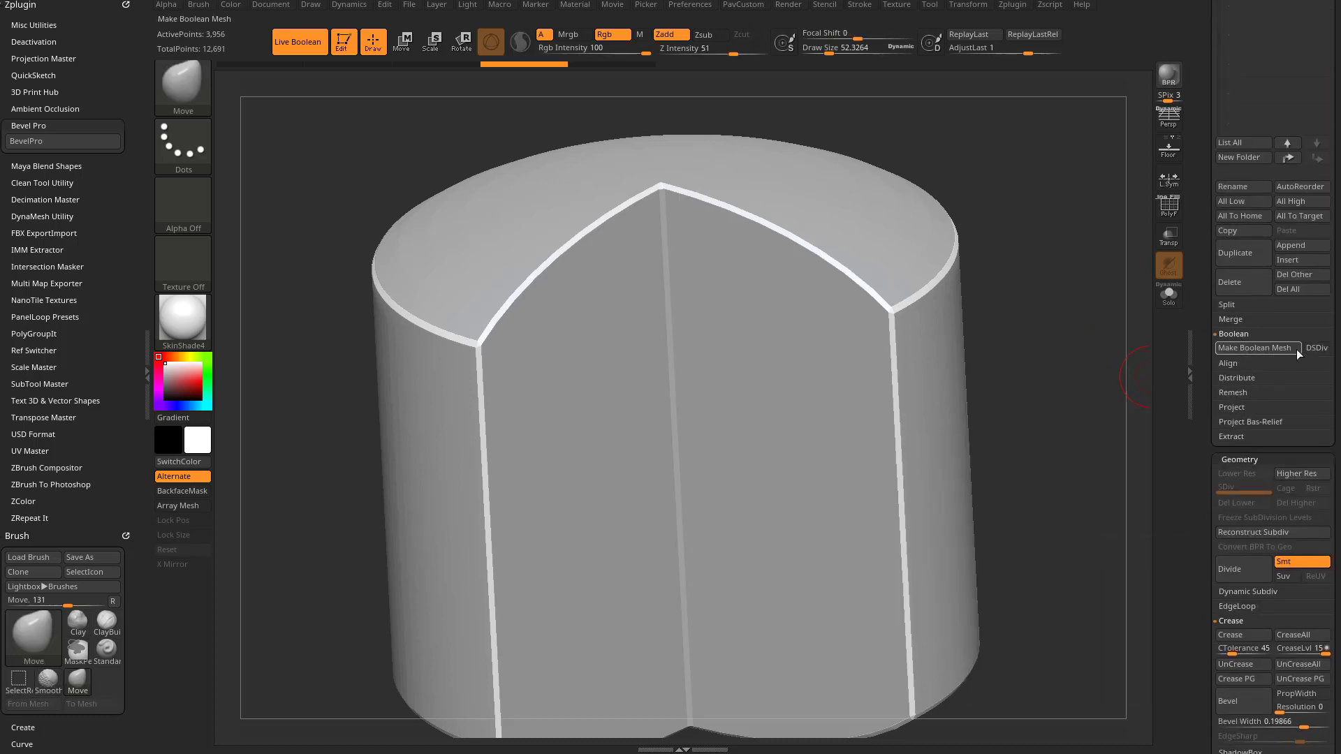
{"action": "left_click", "coordinate": [1254, 348]}
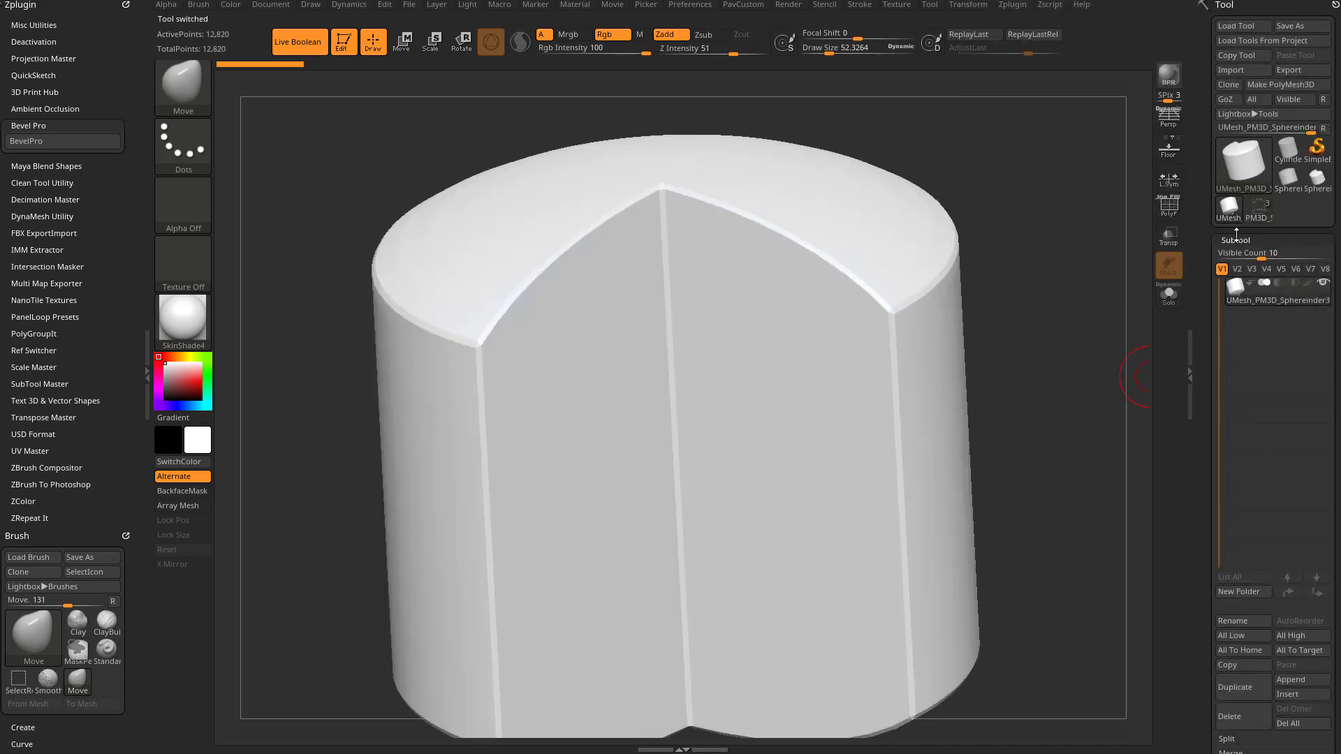
Step: Show the polyframe of the Boolean mesh and examine the topology around its bevelled edges up close
{"action": "left_click", "coordinate": [1168, 206]}
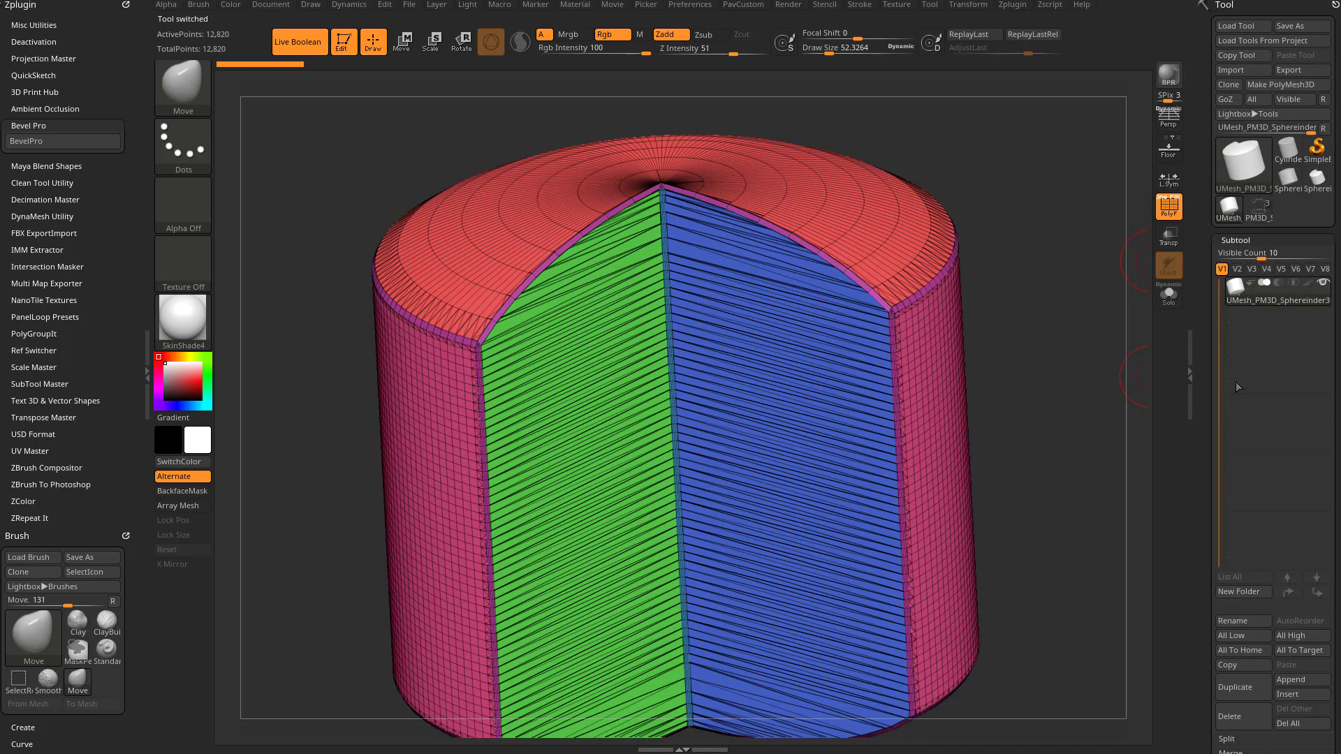
{"action": "left_click_drag", "start_coordinate": [1092, 292], "coordinate": [1129, 326]}
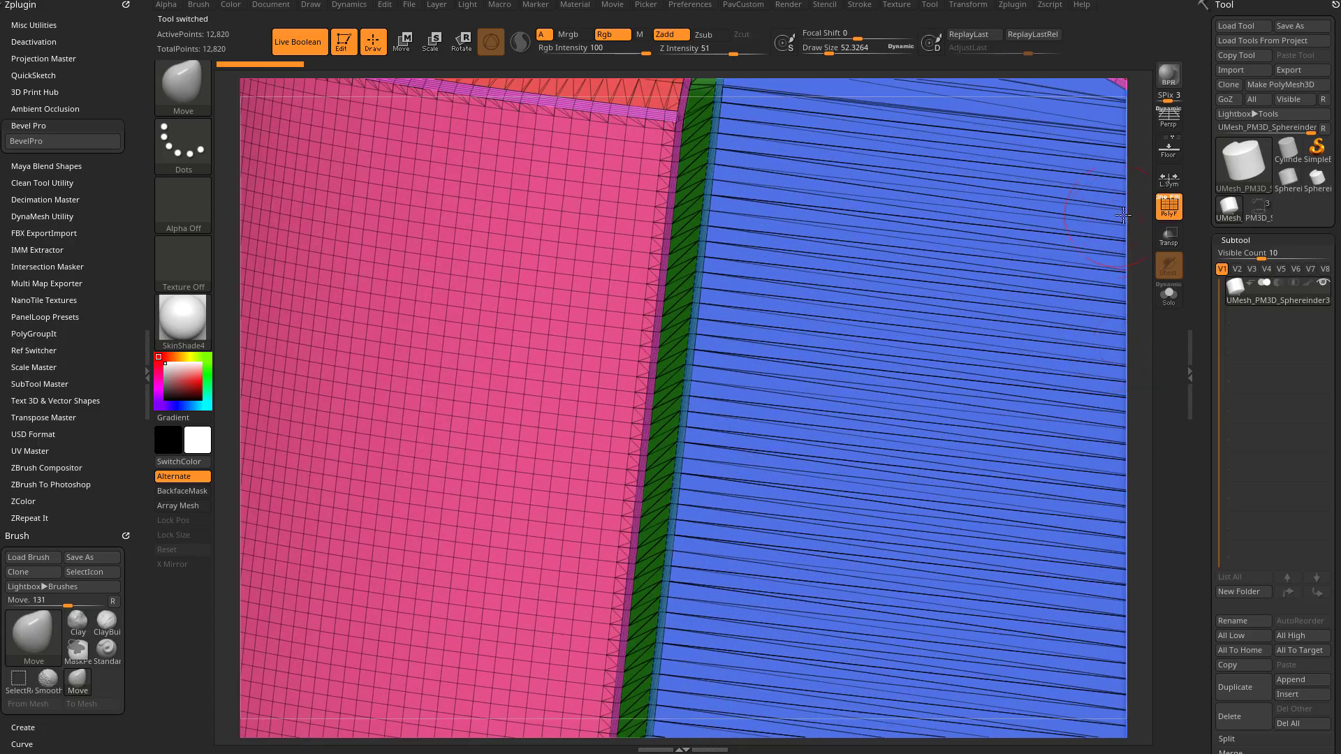
{"action": "left_click_drag", "start_coordinate": [1129, 214], "coordinate": [1048, 531], "text": "alt"}
{"action": "mouse_move", "coordinate": [1054, 241]}
{"action": "left_mouse_down"}
{"action": "mouse_move", "coordinate": [1011, 235]}
{"action": "mouse_move", "coordinate": [1054, 174]}
{"action": "mouse_move", "coordinate": [1014, 212]}
{"action": "mouse_move", "coordinate": [998, 171]}
{"action": "left_mouse_up"}
Step: Switch to the Standard brush and frame the bevelled corner and inner edge of the wedge cut
{"action": "key", "text": "b"}
{"action": "key", "text": "s"}
{"action": "key", "text": "t"}
{"action": "key", "text": "s"}
{"action": "left_click", "coordinate": [1014, 214]}
{"action": "mouse_move", "coordinate": [997, 172]}
{"action": "left_mouse_down", "text": "alt"}
{"action": "mouse_move", "coordinate": [997, 158]}
{"action": "mouse_move", "coordinate": [815, 399]}
{"action": "mouse_move", "coordinate": [992, 223]}
{"action": "mouse_move", "coordinate": [1002, 260]}
{"action": "left_mouse_up", "text": "alt"}
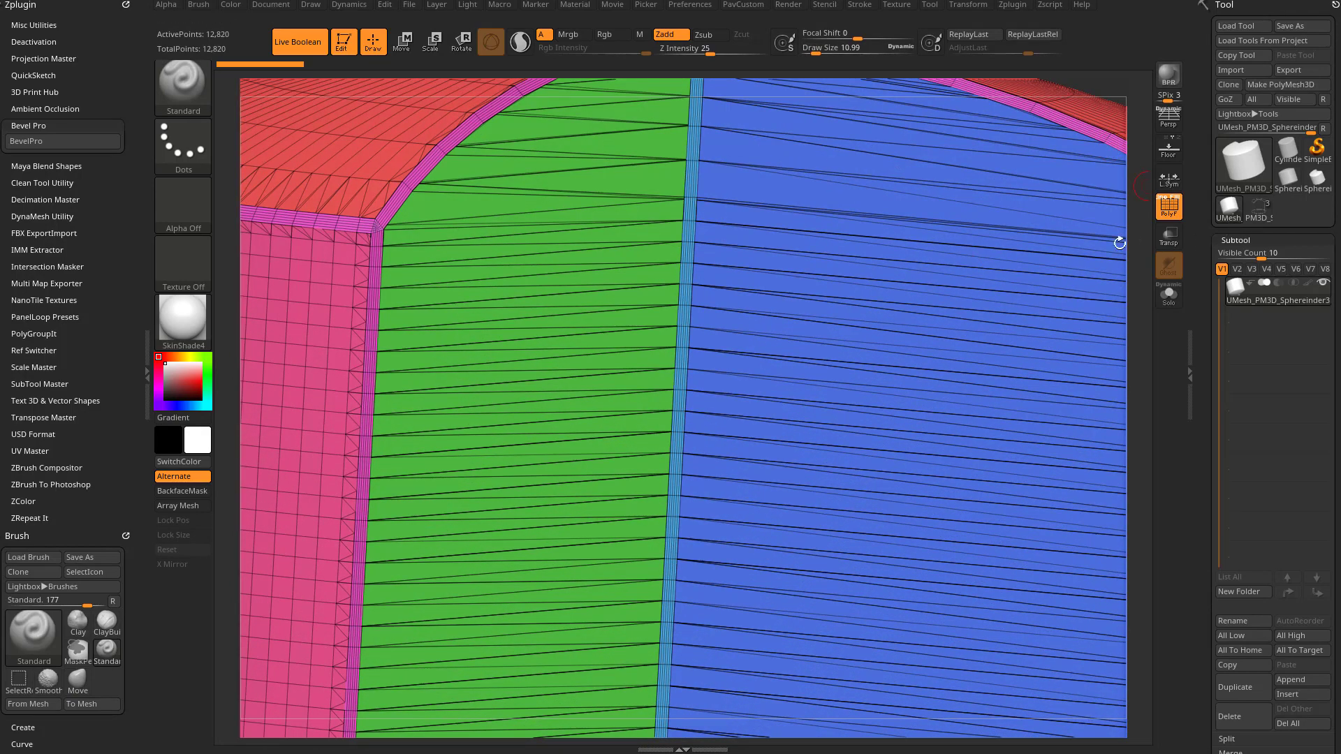
Step: Return to the original sphereinder tool, review its main and additive subtools, and select the subtractive one with the polyframe hidden
{"action": "left_click", "coordinate": [1259, 203]}
{"action": "left_click", "coordinate": [1275, 297]}
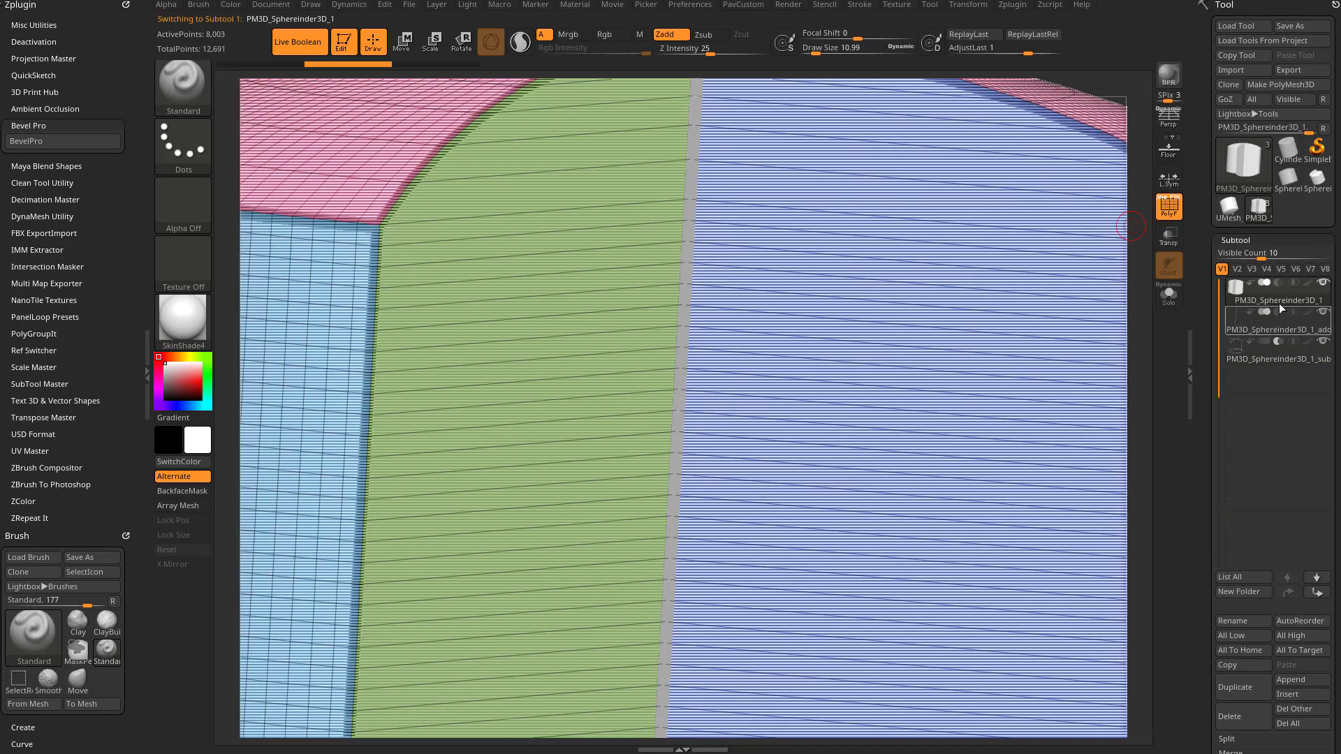
{"action": "left_click", "coordinate": [1272, 330]}
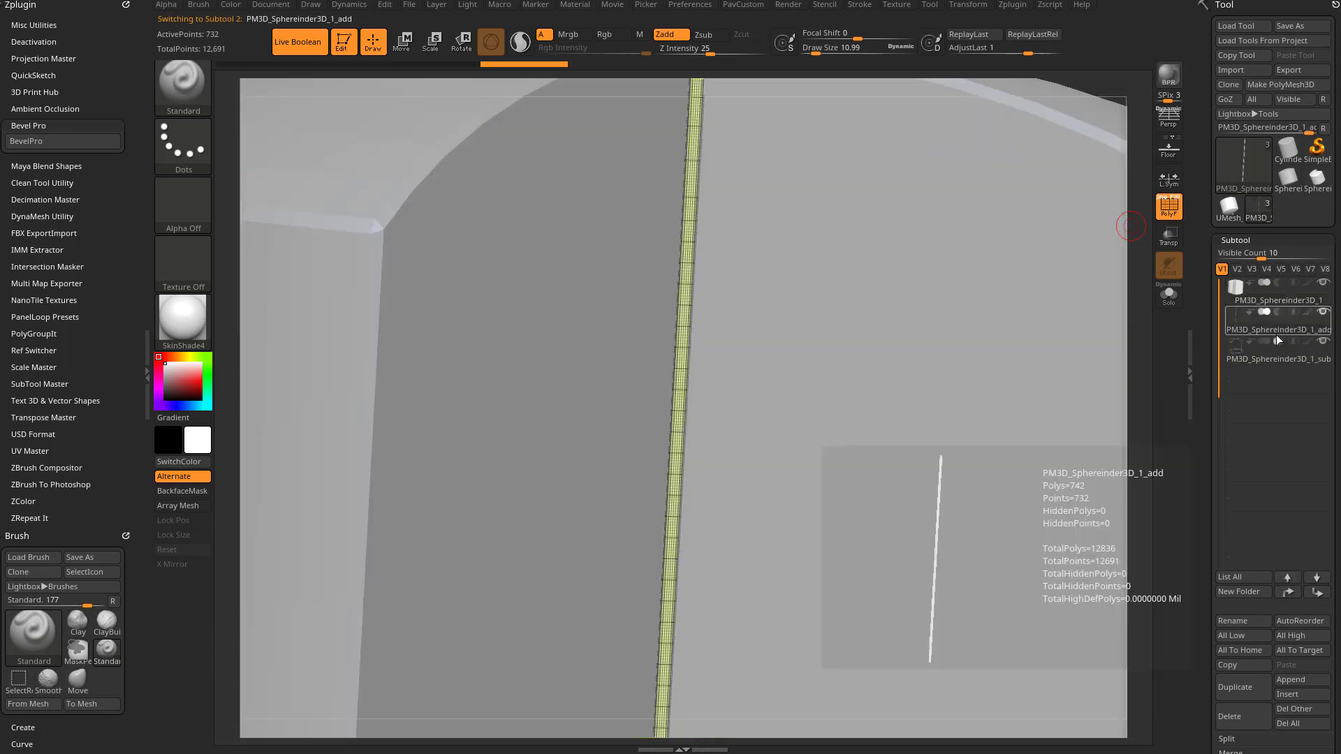
{"action": "left_click", "coordinate": [1276, 340]}
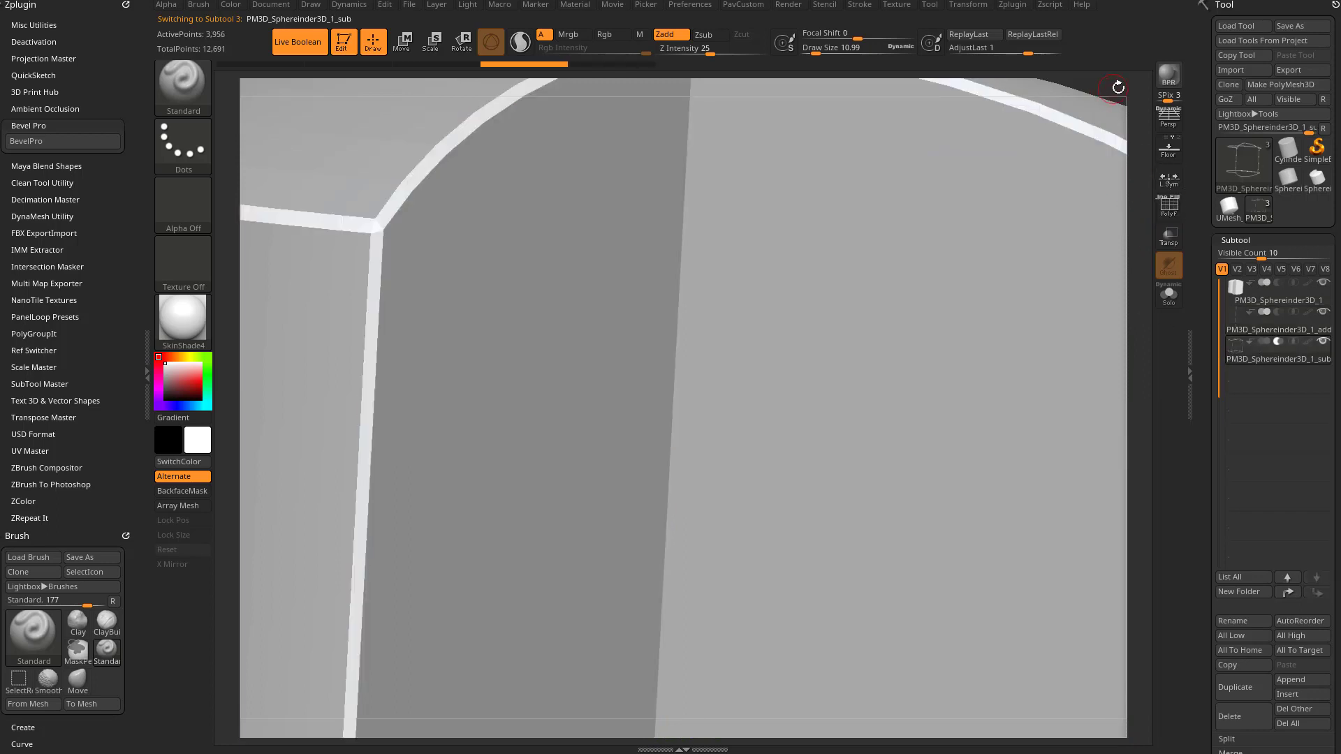
{"action": "left_click_drag", "start_coordinate": [1118, 87], "coordinate": [994, 59], "text": "alt"}
{"action": "left_click_drag", "start_coordinate": [1075, 83], "coordinate": [869, 178], "text": "alt"}
{"action": "left_click_drag", "start_coordinate": [1029, 141], "coordinate": [1002, 337]}
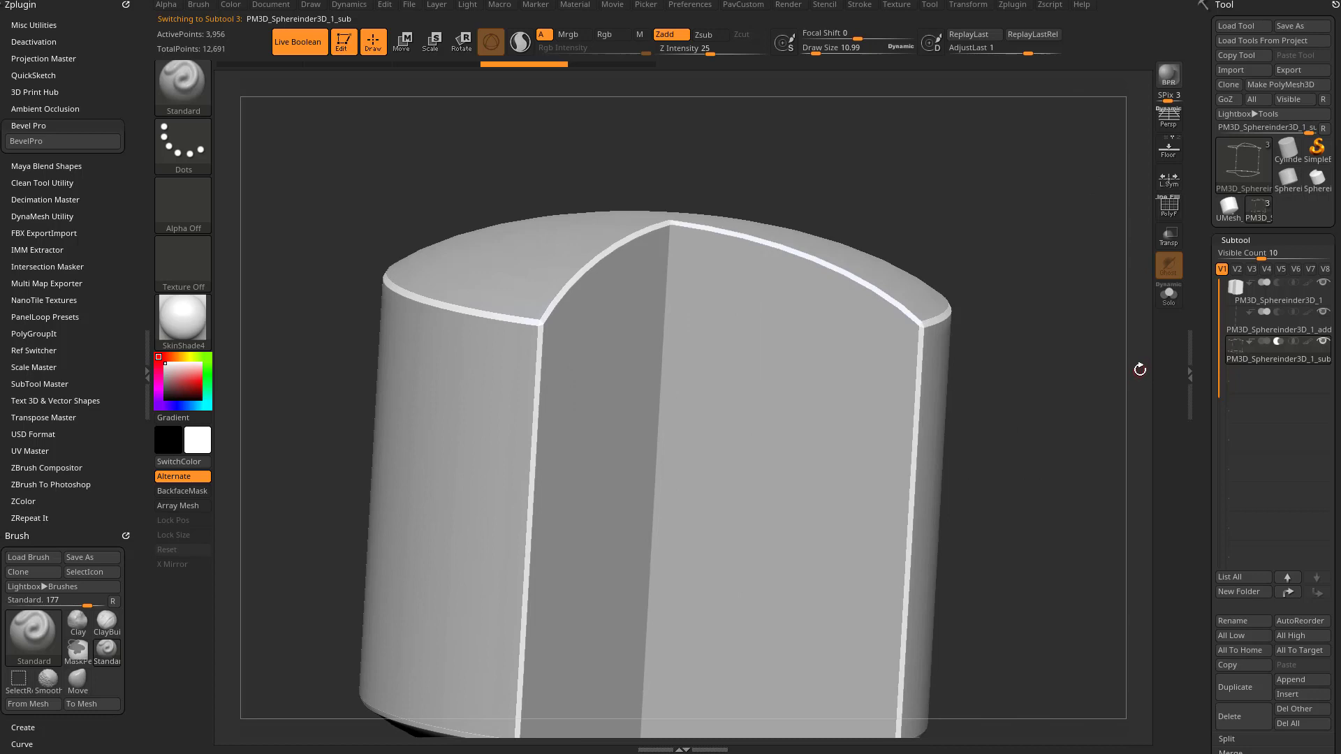
{"action": "left_click_drag", "start_coordinate": [1096, 360], "coordinate": [1107, 312]}
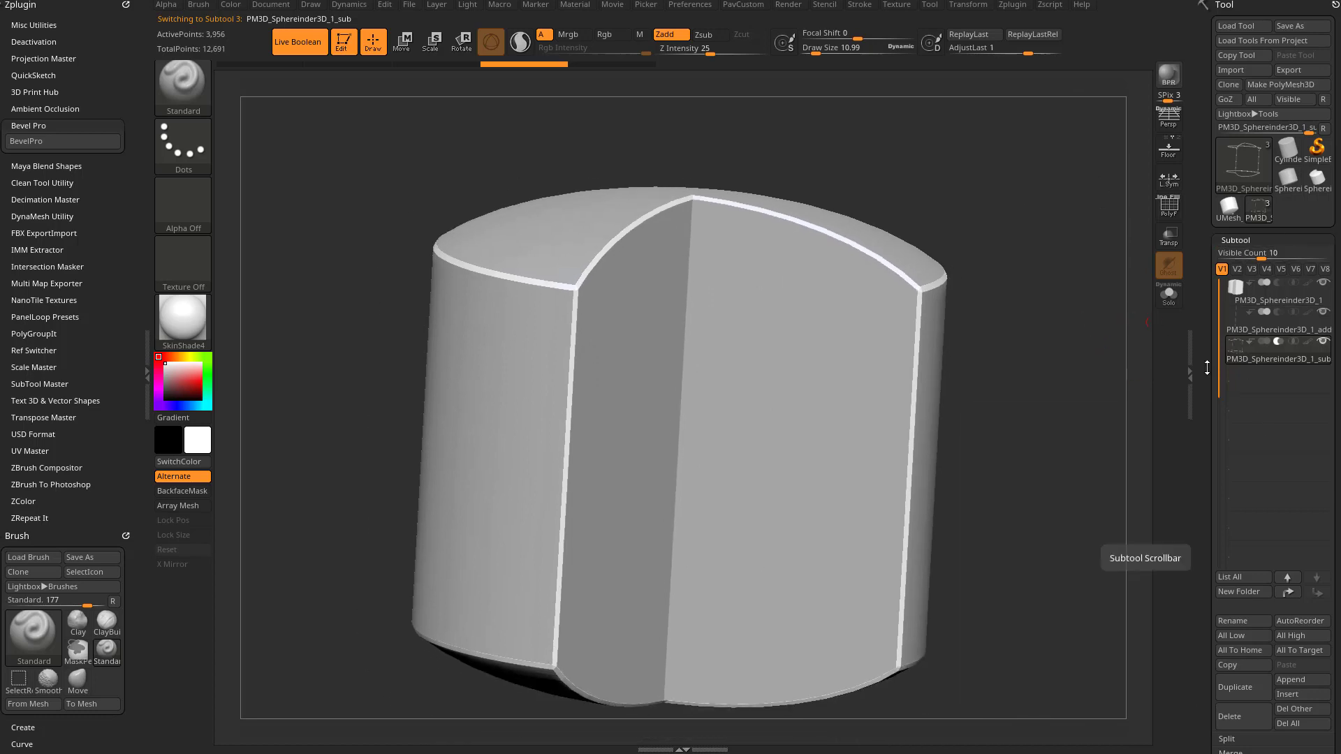
Step: Delete the subtractive and additive bevel subtools, and show the polyframe of the remaining sphereinder
{"action": "scroll", "coordinate": [1229, 517], "scroll_direction": "down", "scroll_amount": 1}
{"action": "left_click", "coordinate": [1242, 681]}
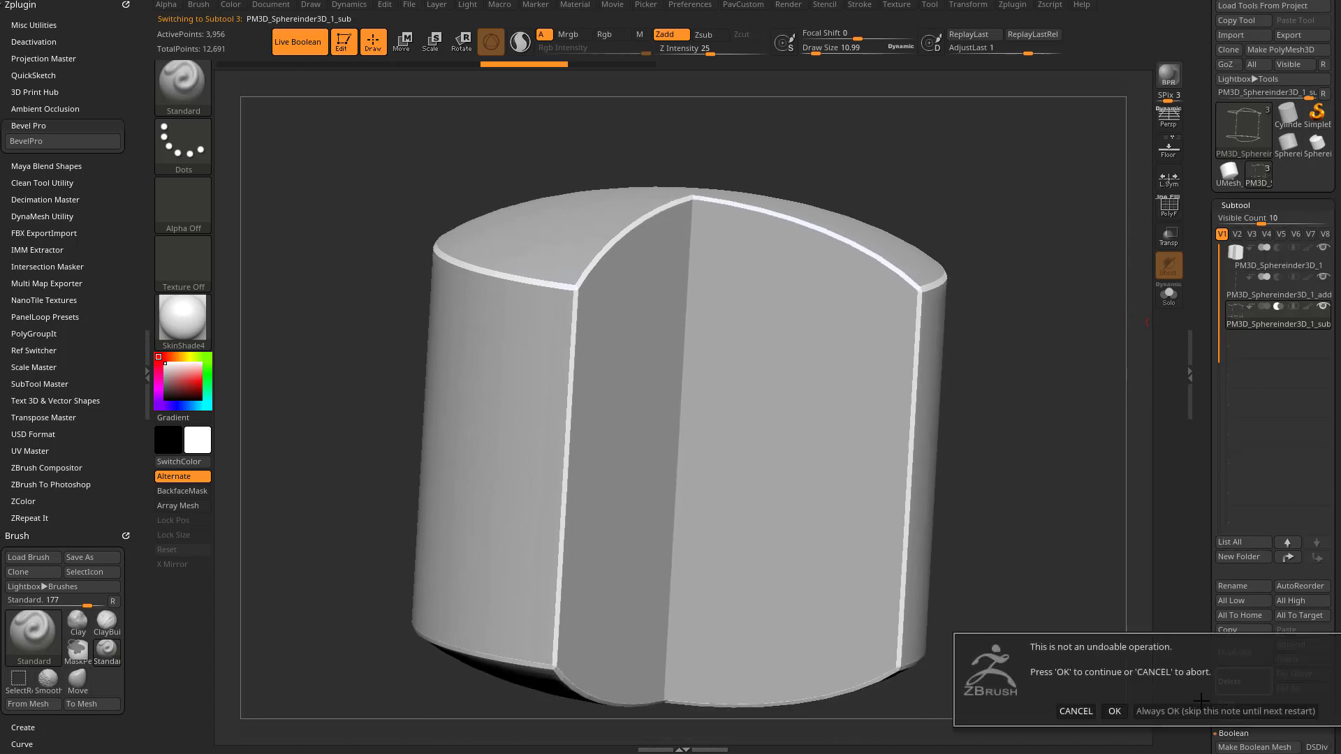
{"action": "left_click", "coordinate": [1151, 709]}
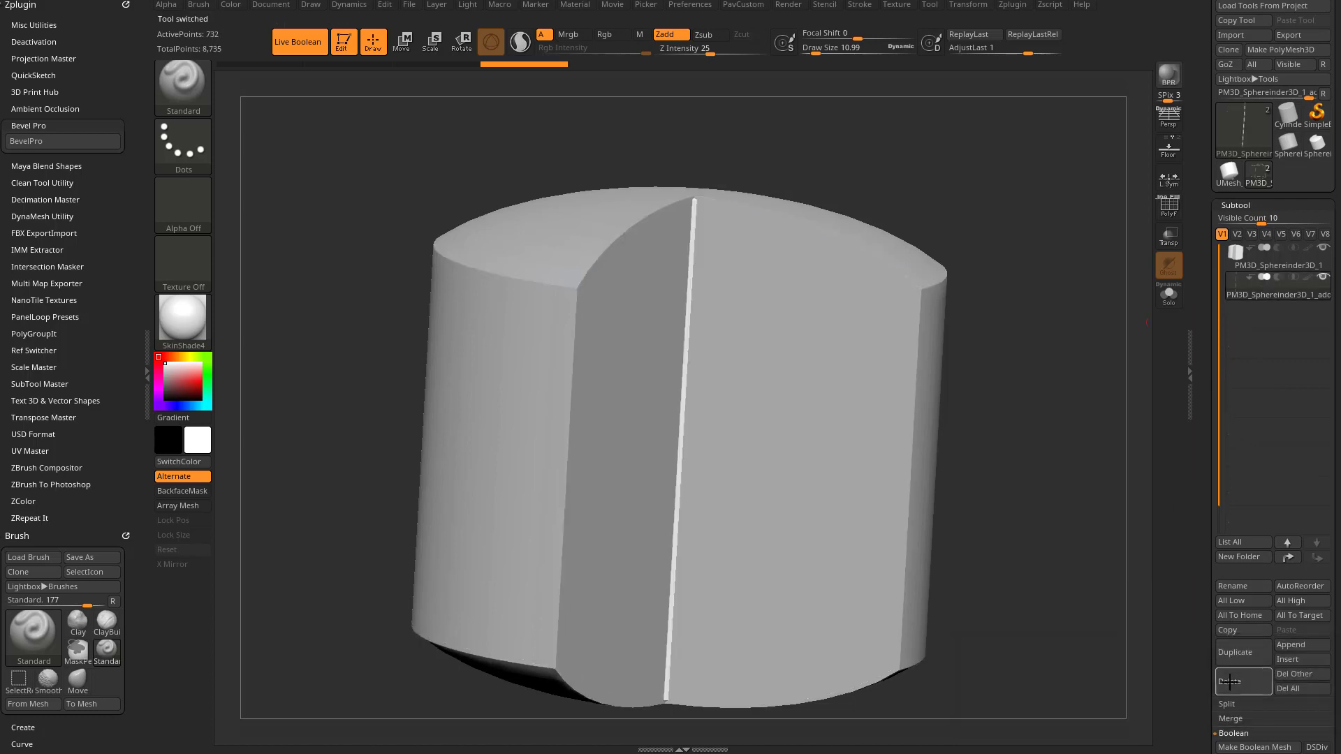
{"action": "left_click", "coordinate": [1227, 679]}
{"action": "mouse_move", "coordinate": [1090, 210]}
{"action": "left_mouse_down"}
{"action": "mouse_move", "coordinate": [1117, 212]}
{"action": "mouse_move", "coordinate": [1089, 194]}
{"action": "left_mouse_up"}
{"action": "key", "text": "shift+f"}
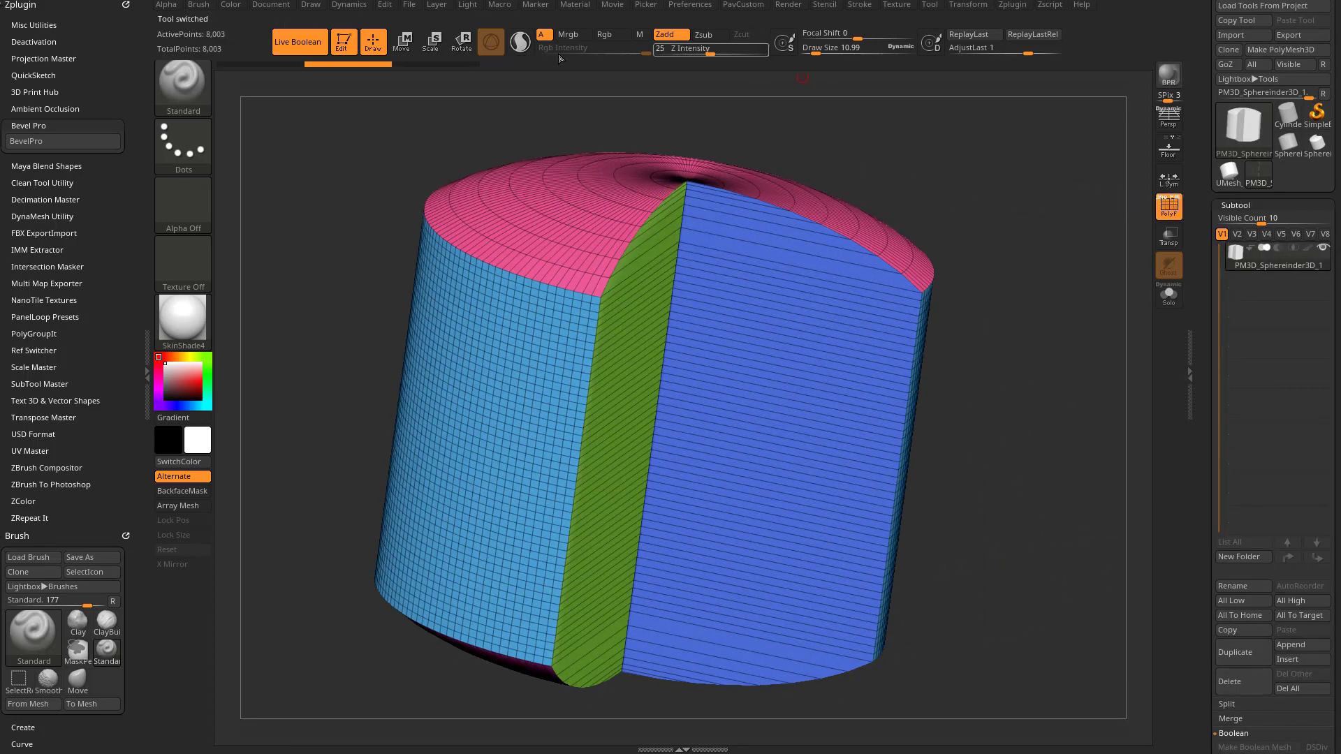
Step: Open the sphereinder in BevelPro, frame the wedge cut, and set the Bevel Amount to 0.906
{"action": "left_click", "coordinate": [39, 142]}
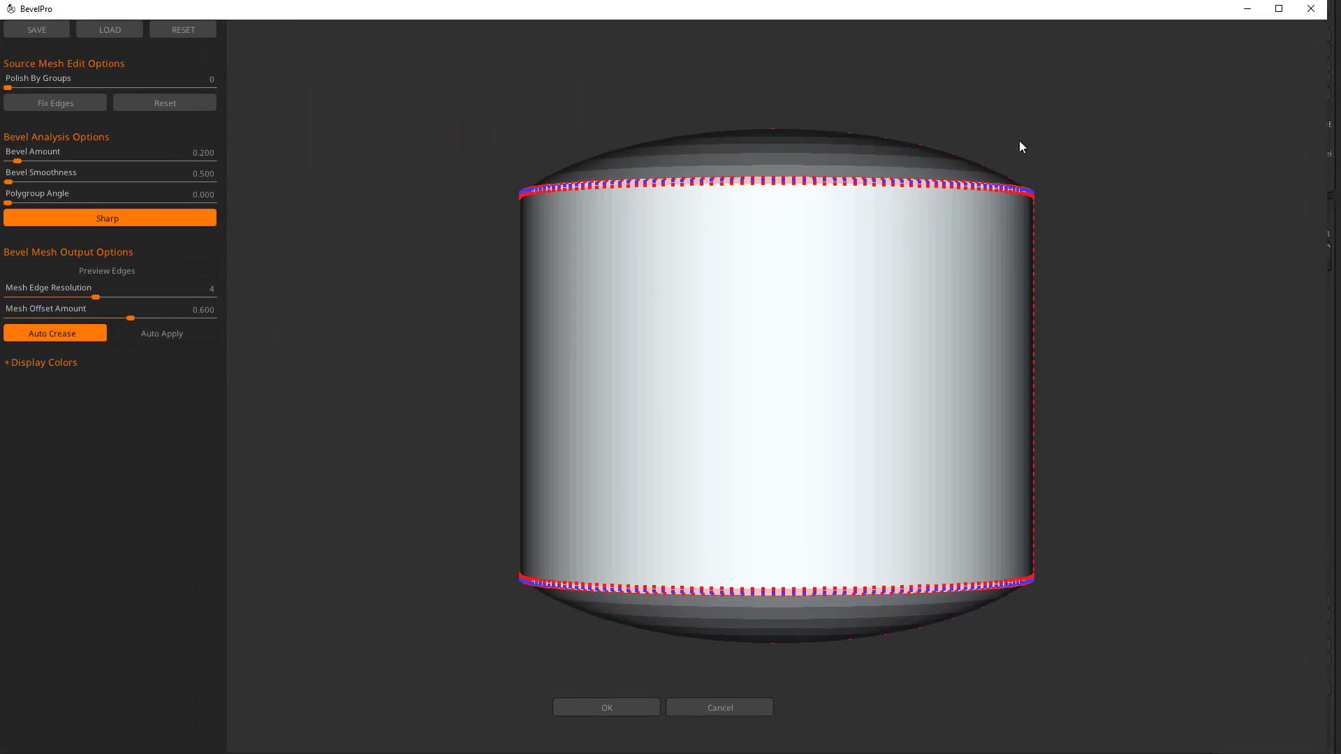
{"action": "left_click_drag", "start_coordinate": [1124, 208], "coordinate": [863, 264]}
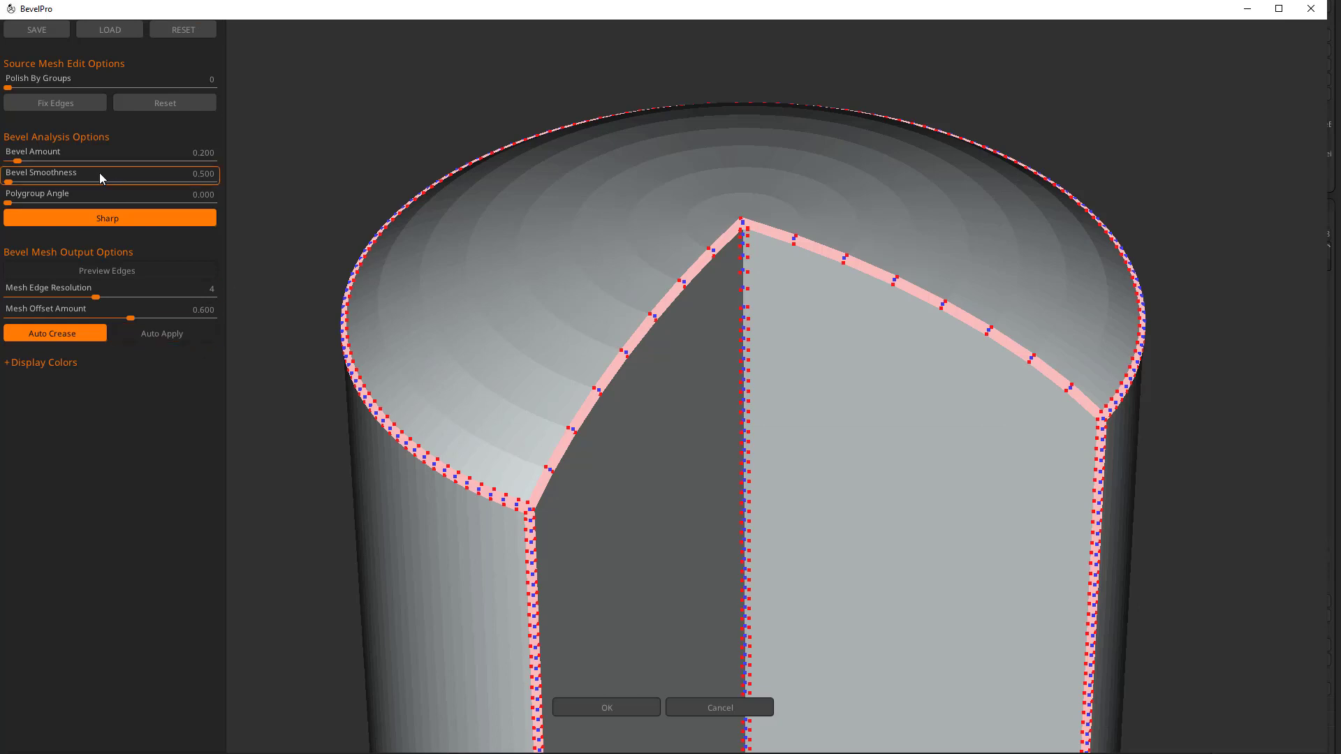
{"action": "left_click_drag", "start_coordinate": [60, 160], "coordinate": [208, 161]}
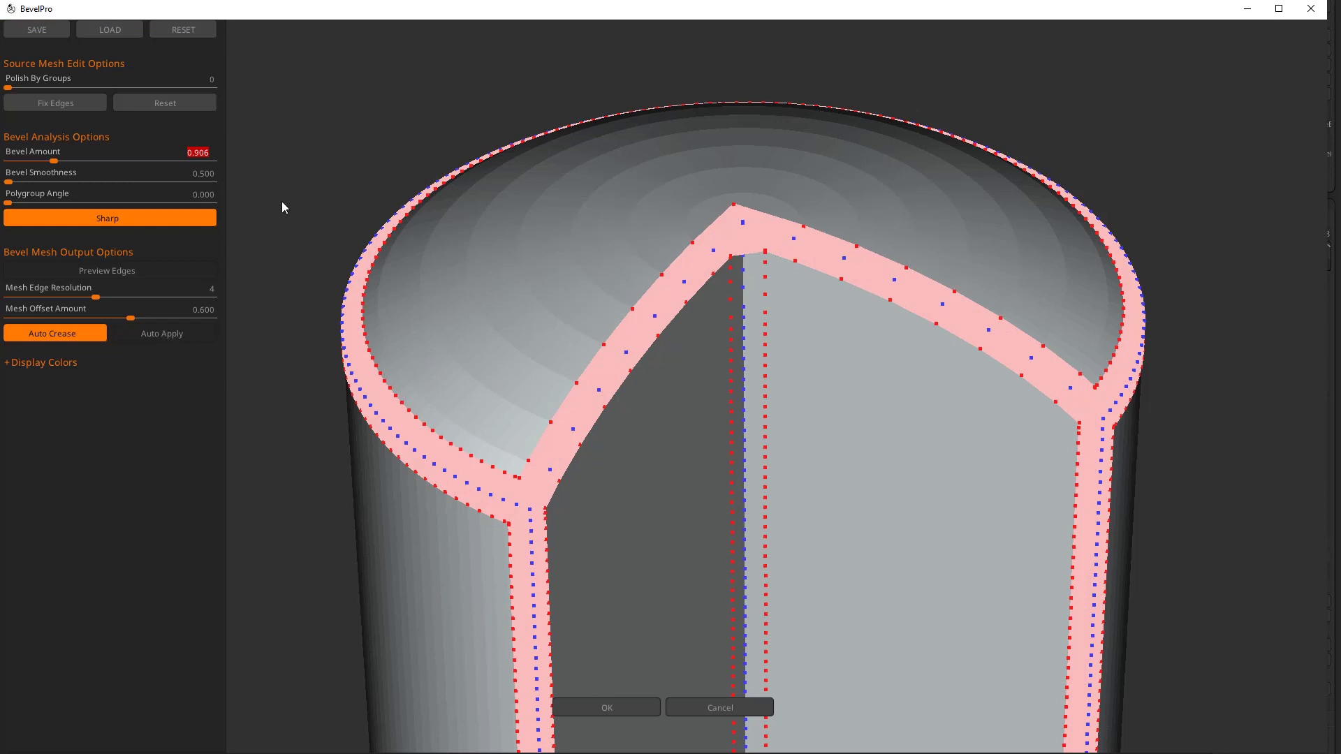
Step: Turn on Auto Apply and Preview Edges, and view the bevel's edge topology around the wedge cut up close
{"action": "left_click", "coordinate": [168, 334]}
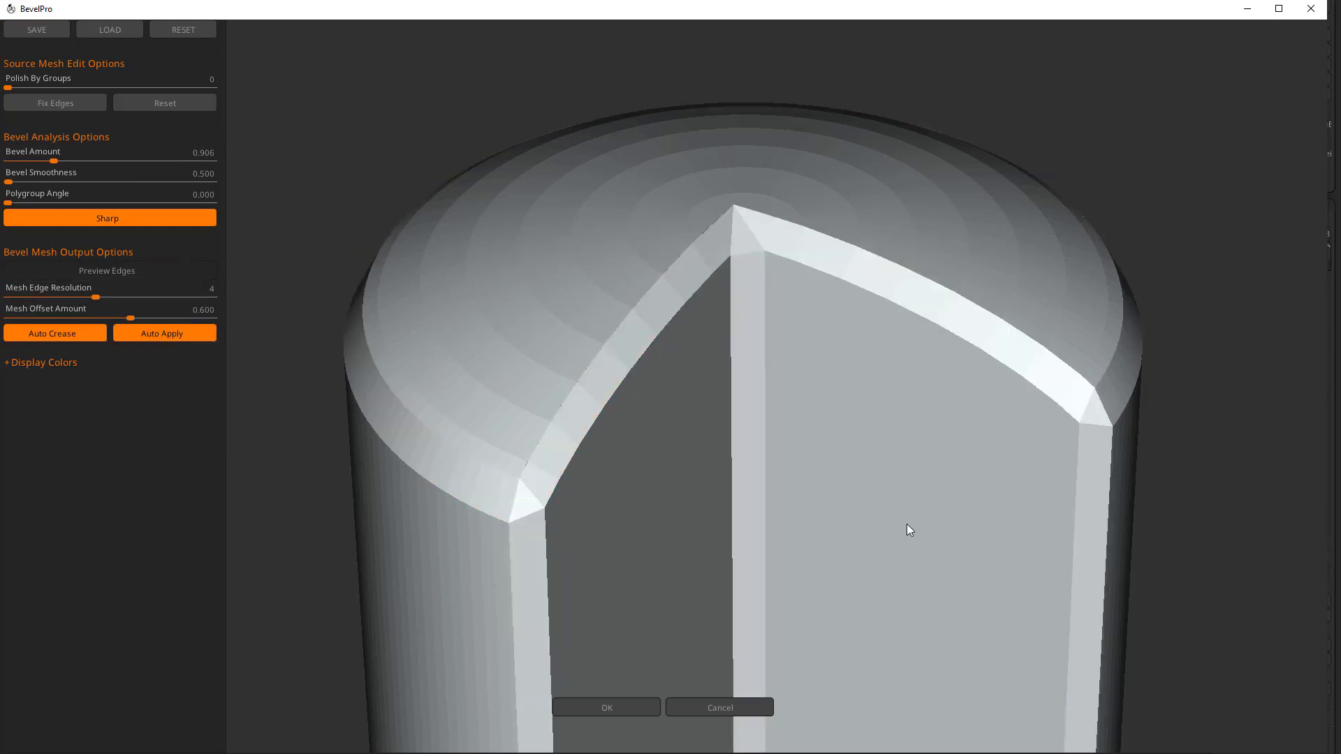
{"action": "left_click", "coordinate": [120, 269]}
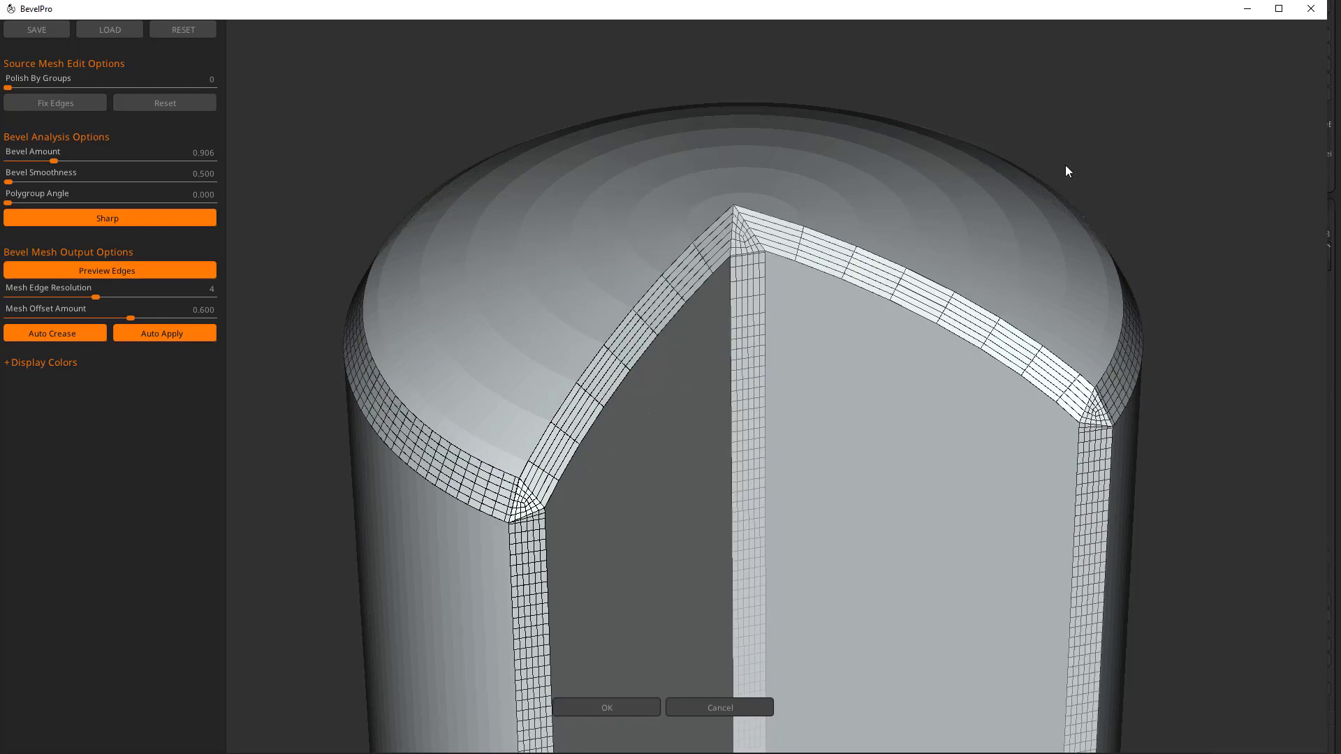
{"action": "left_click_drag", "start_coordinate": [1066, 165], "coordinate": [1155, 207]}
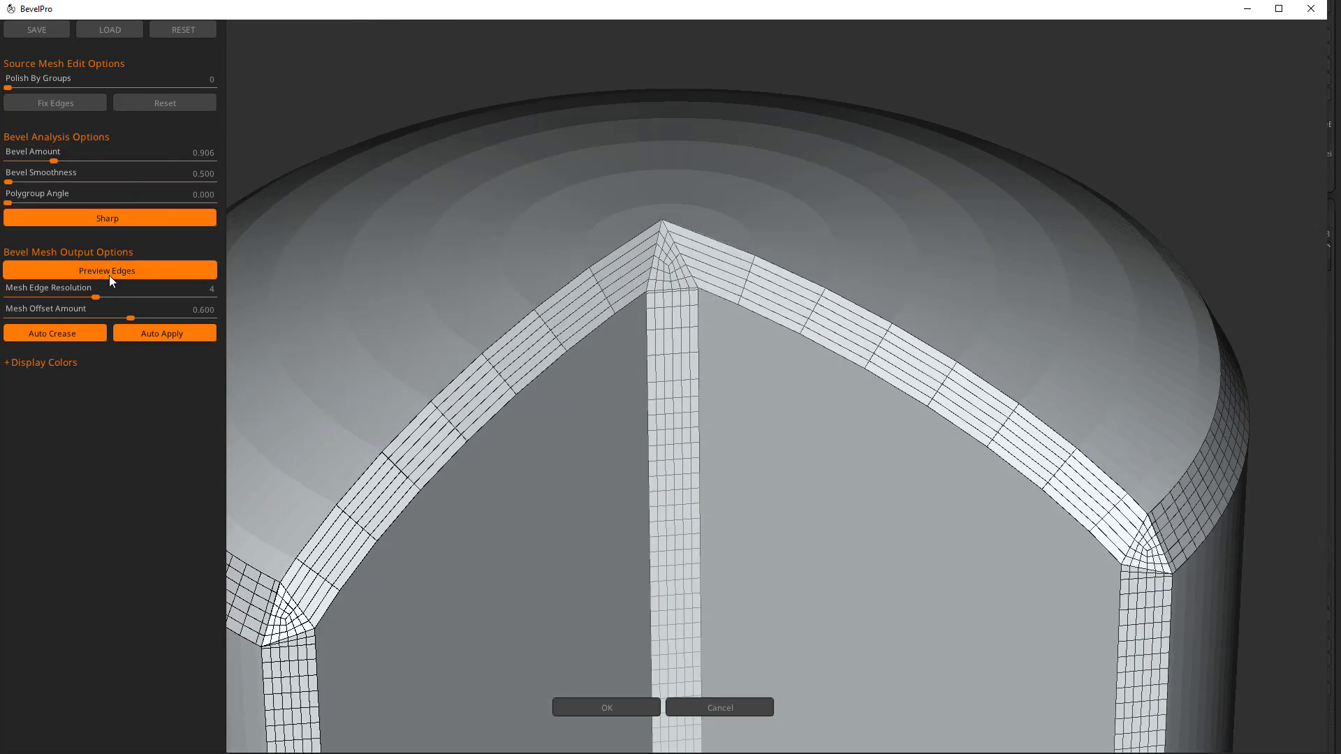
Step: Turn off Auto Apply, try a Mesh Edge Resolution of 1, and restore it to 4
{"action": "left_click", "coordinate": [161, 333]}
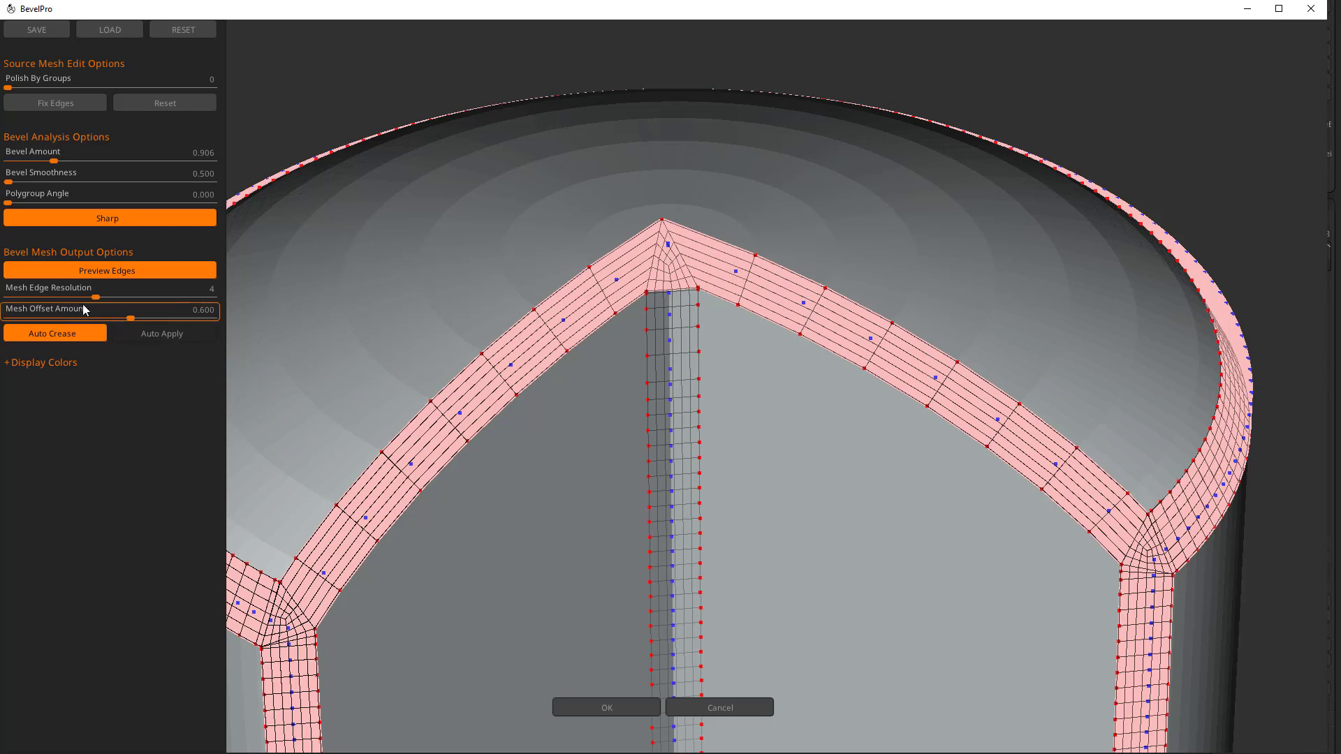
{"action": "left_click_drag", "start_coordinate": [96, 297], "coordinate": [10, 318]}
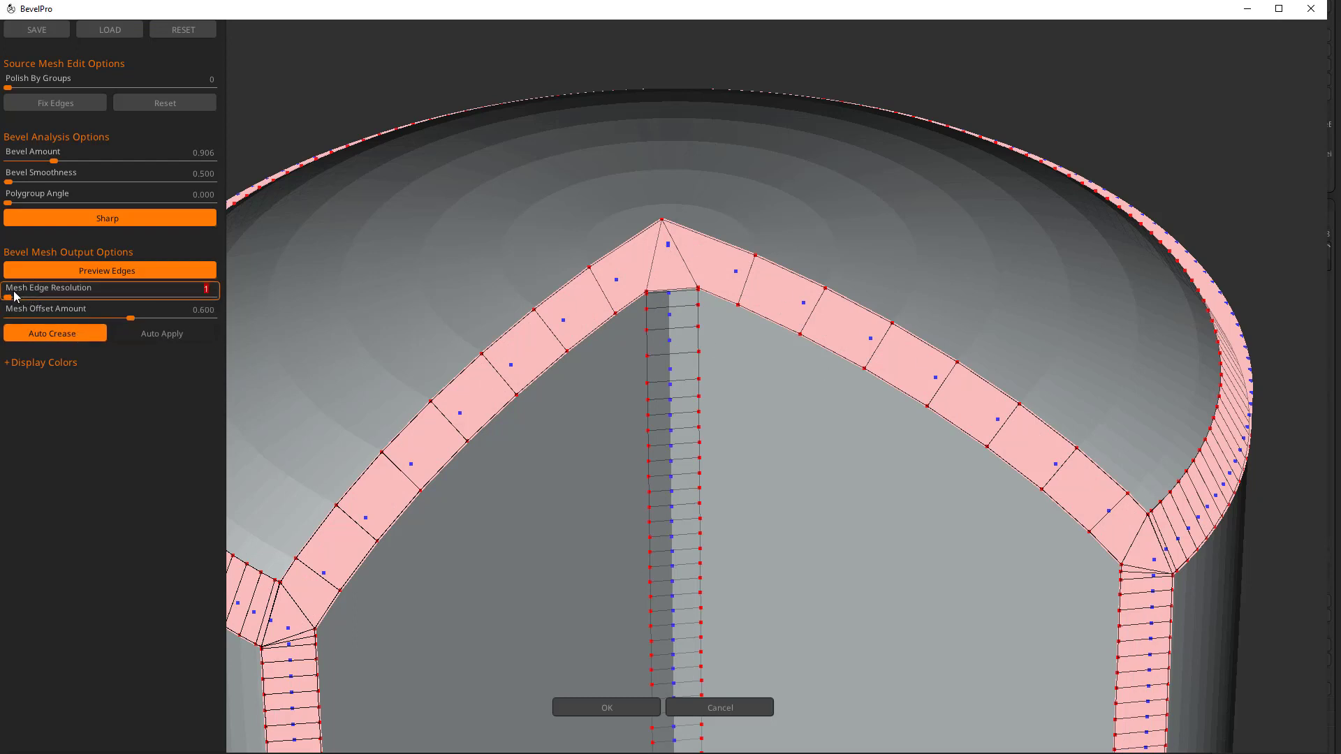
{"action": "left_click_drag", "start_coordinate": [14, 296], "coordinate": [97, 295]}
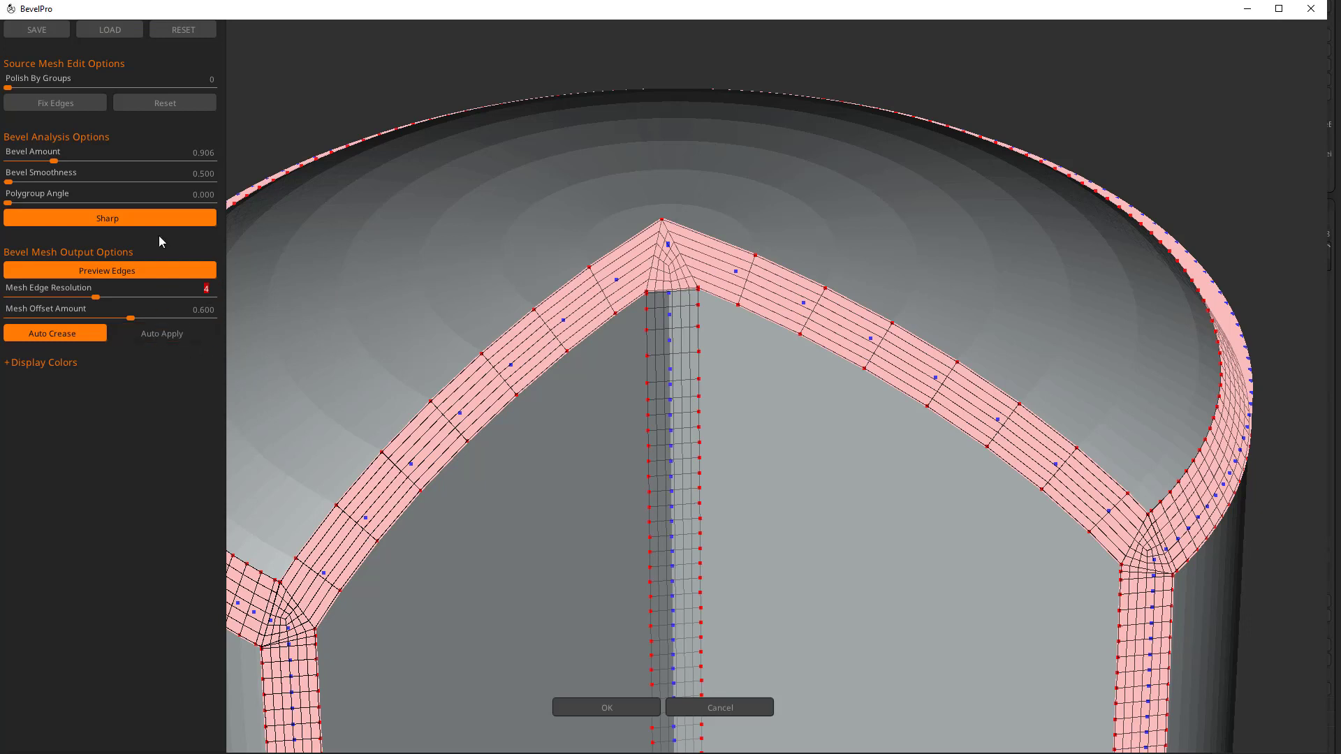
Step: Turn off Preview Edges, turn on Auto Apply, accept the bevel, and inspect the bevelled mesh back in ZBrush
{"action": "left_click", "coordinate": [119, 271]}
{"action": "left_click", "coordinate": [162, 333]}
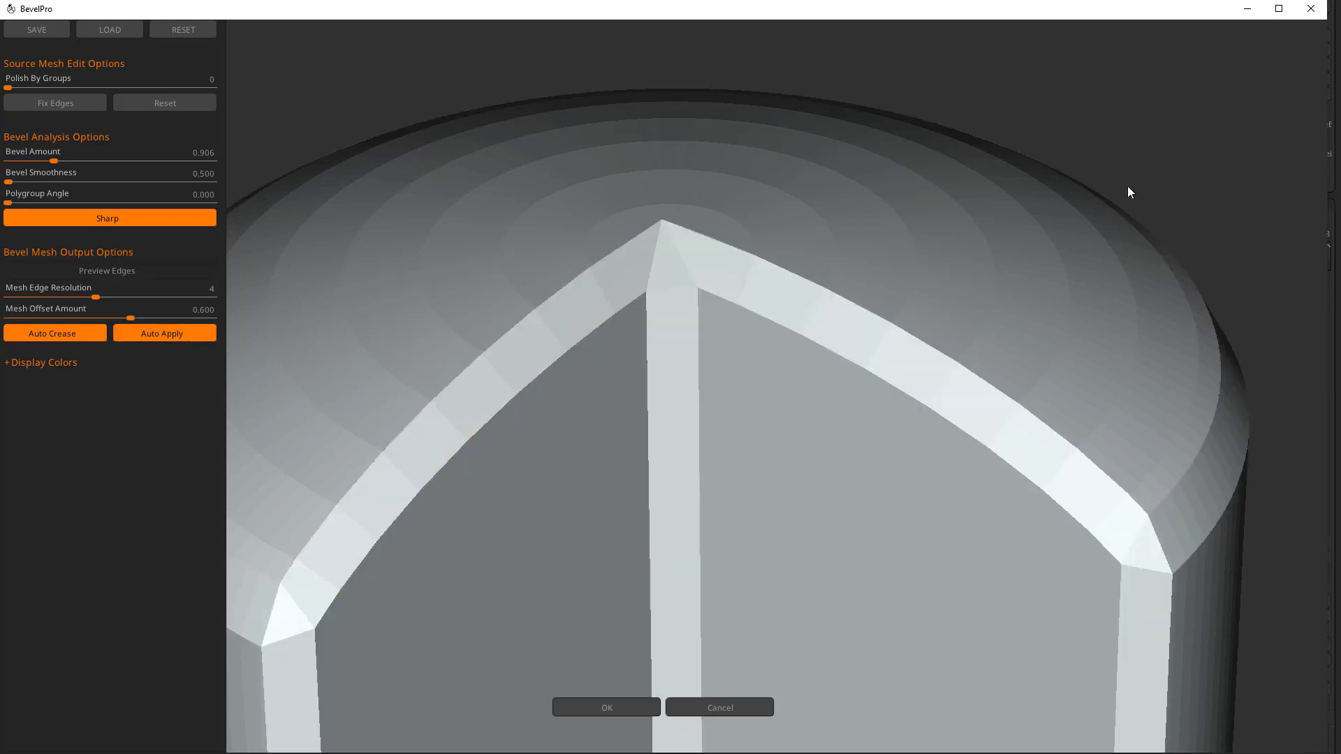
{"action": "left_click", "coordinate": [606, 707]}
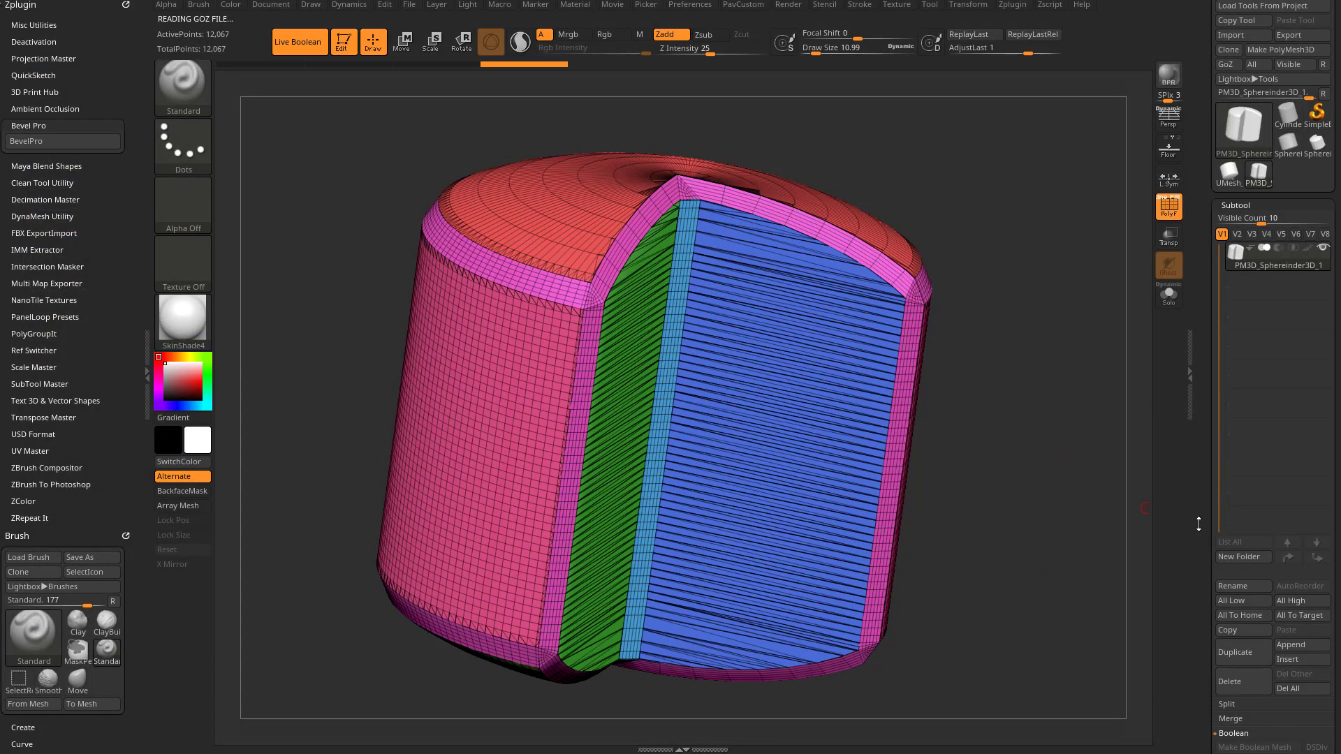
{"action": "scroll", "coordinate": [1219, 570], "scroll_direction": "down", "scroll_amount": 5}
{"action": "scroll", "coordinate": [1271, 419], "scroll_direction": "up", "scroll_amount": 5}
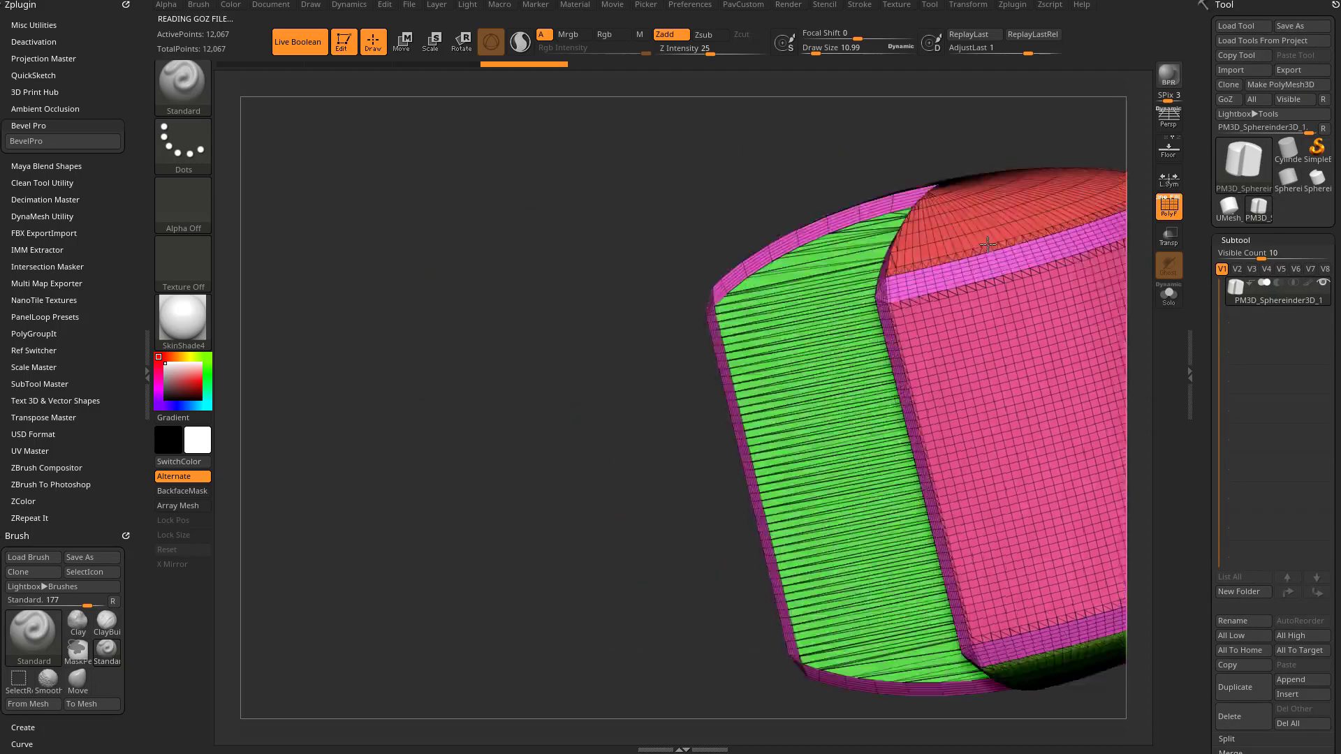
Step: Examine the bevelled wedge cut from several sides, and undo the applied bevel to restore the unbevelled sphereinder
{"action": "left_click_drag", "start_coordinate": [987, 245], "coordinate": [973, 219]}
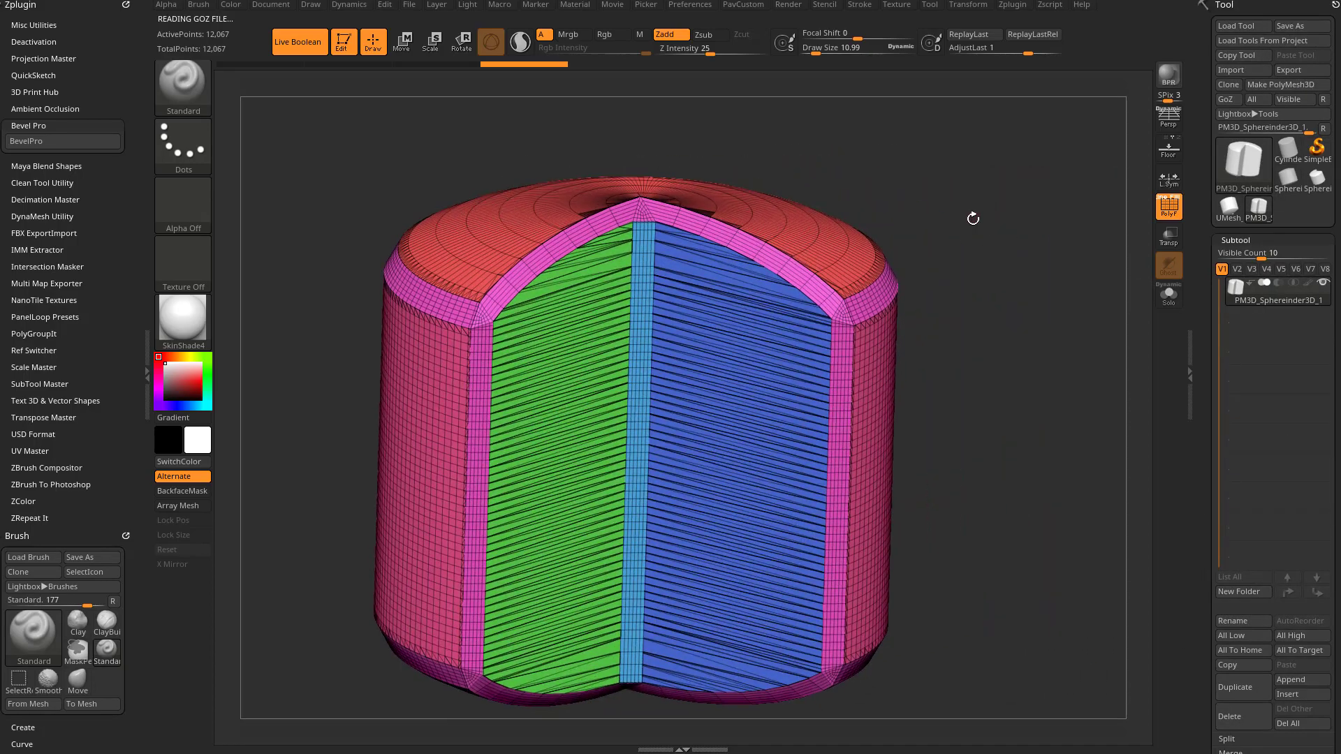
{"action": "left_click_drag", "start_coordinate": [884, 218], "coordinate": [982, 298]}
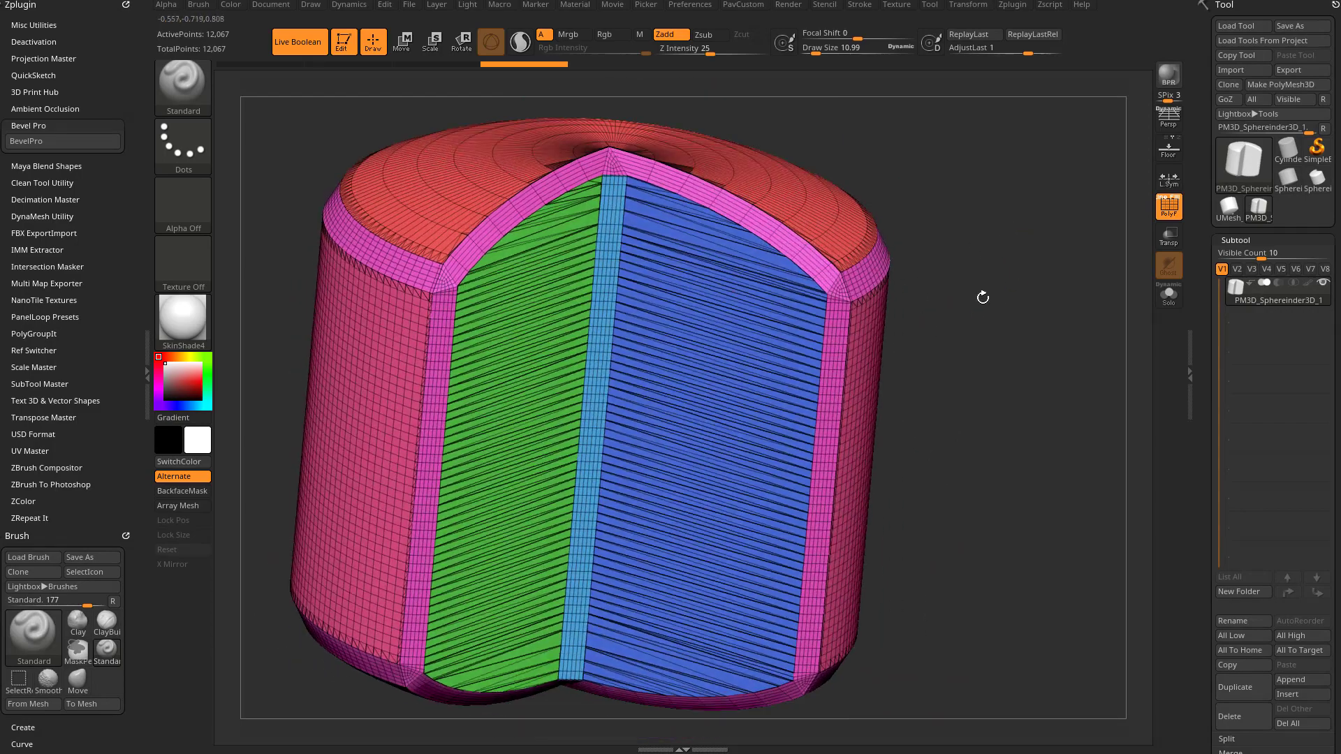
{"action": "left_click_drag", "start_coordinate": [1062, 283], "coordinate": [1033, 388]}
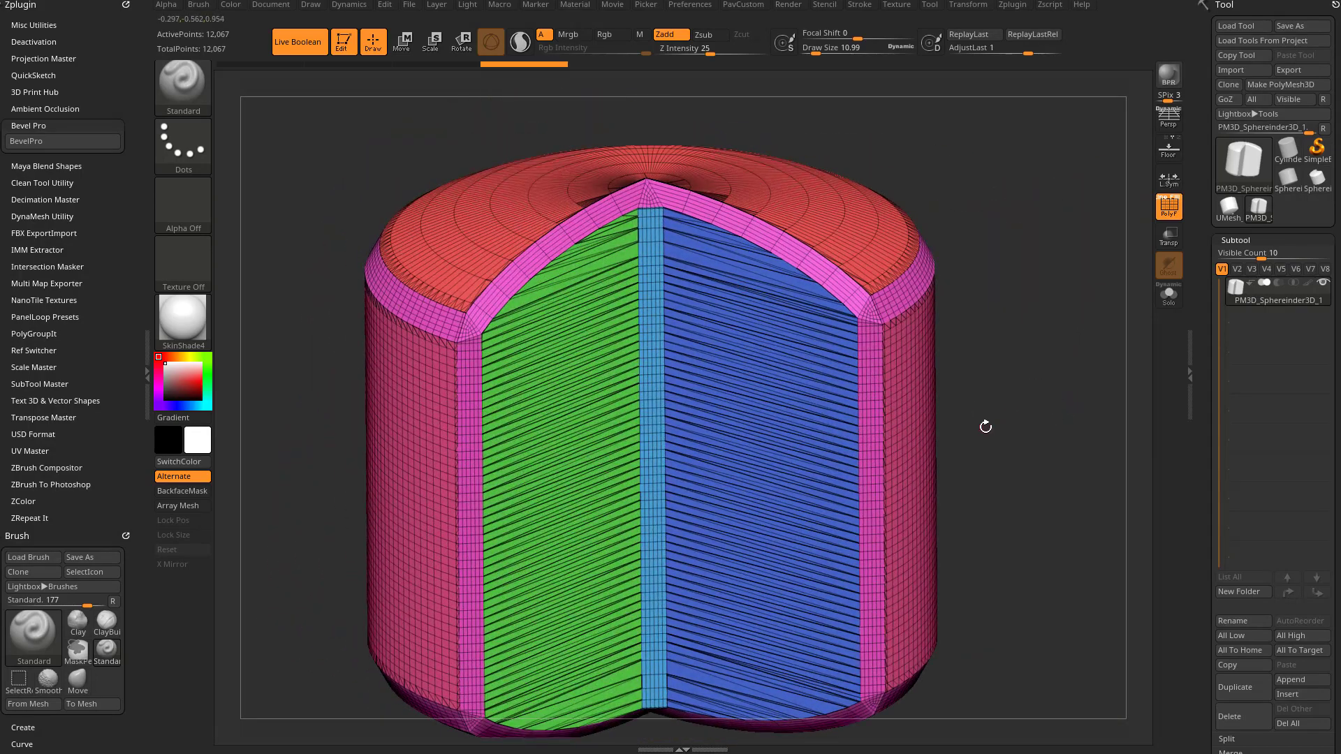
{"action": "key", "text": "ctrl+z"}
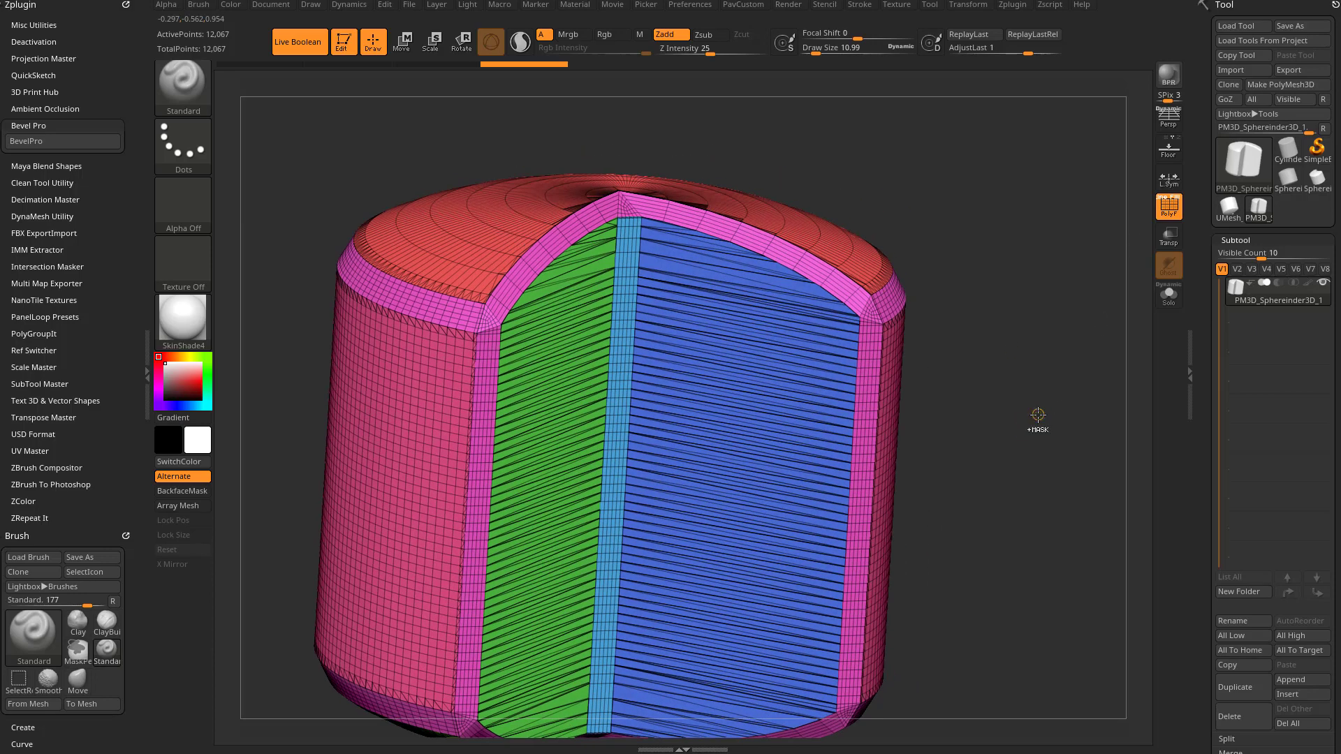
{"action": "key", "text": "ctrl+z"}
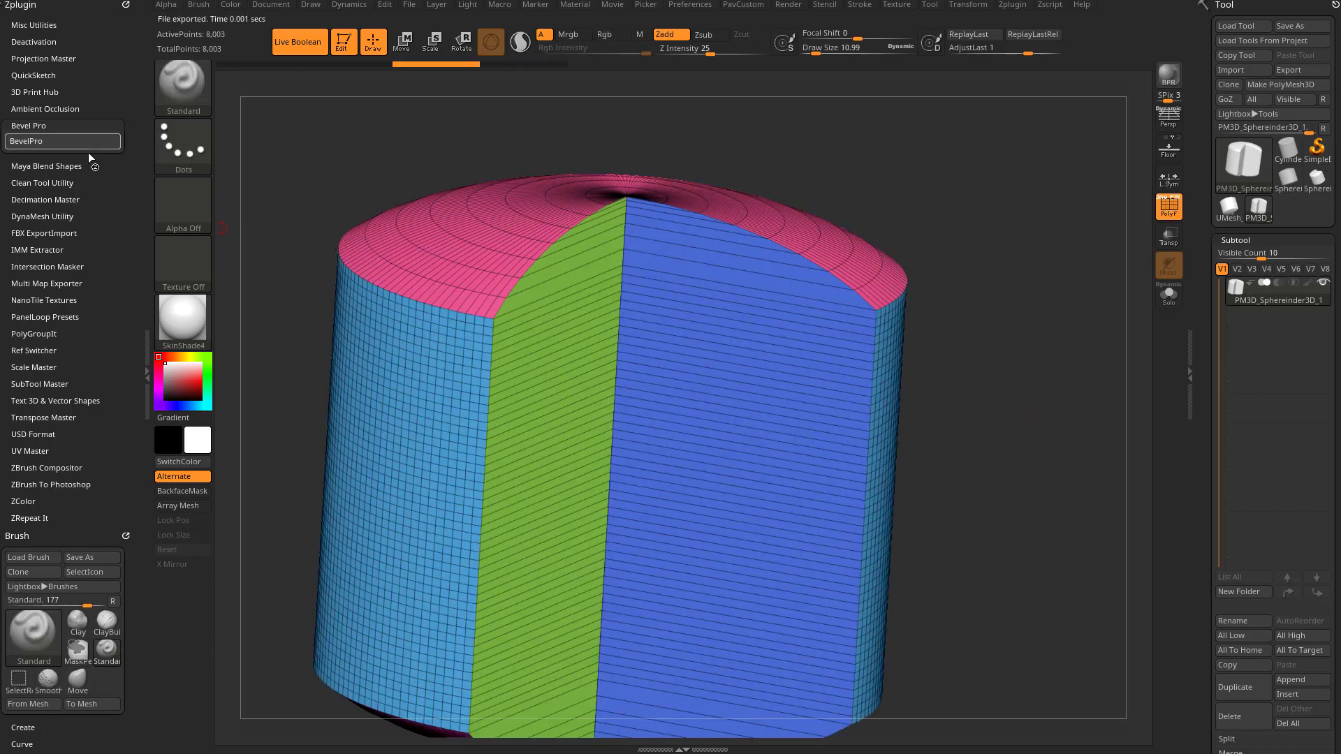
Step: Reopen the sphereinder in BevelPro, set the Bevel Amount to 0.5, turn on Auto Apply, and accept the bevel
{"action": "left_click", "coordinate": [88, 148]}
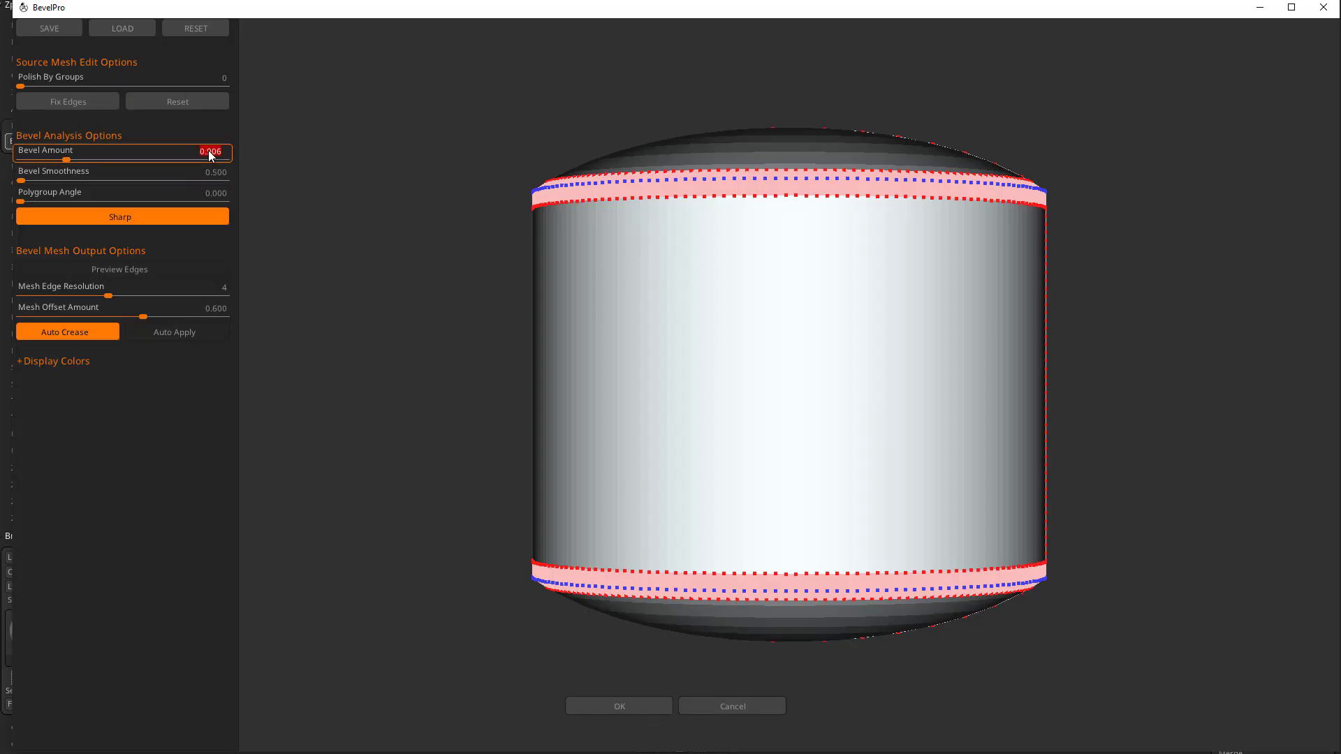
{"action": "type", "text": "0.5"}
{"action": "key", "text": "Return"}
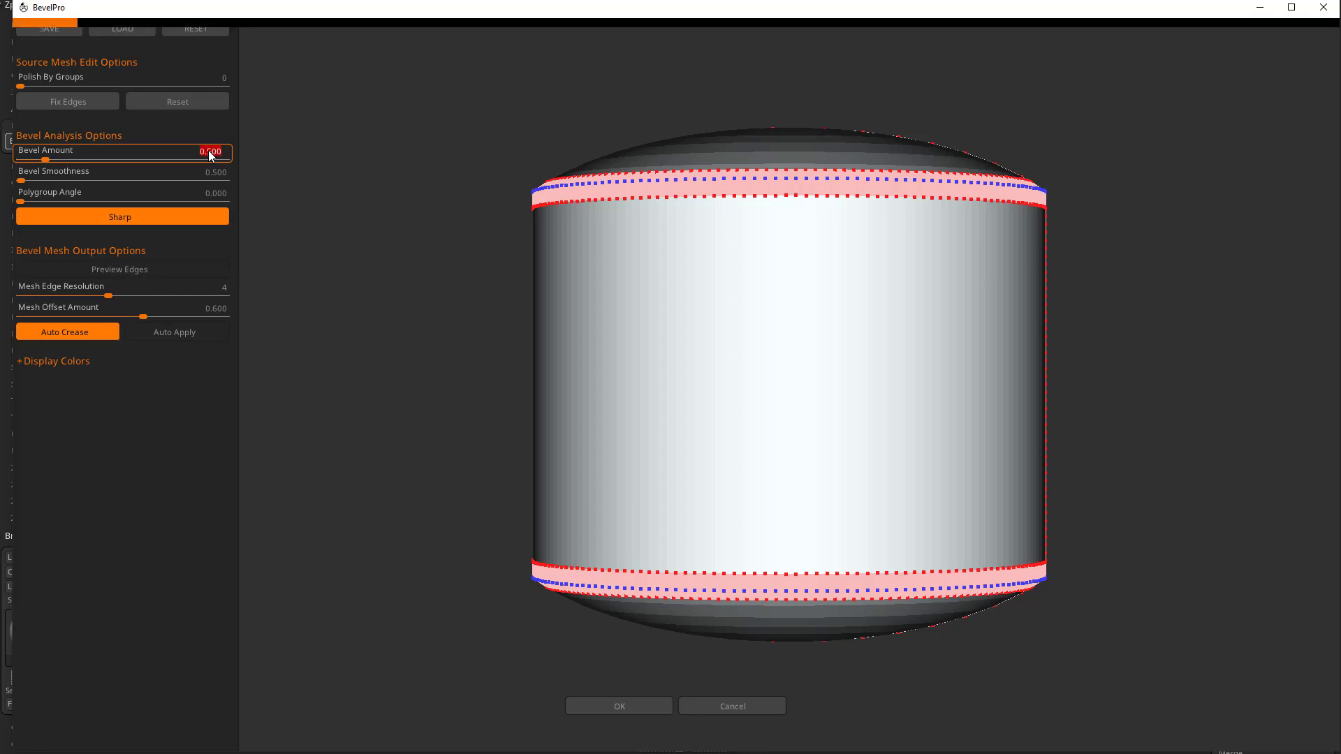
{"action": "left_click", "coordinate": [181, 333]}
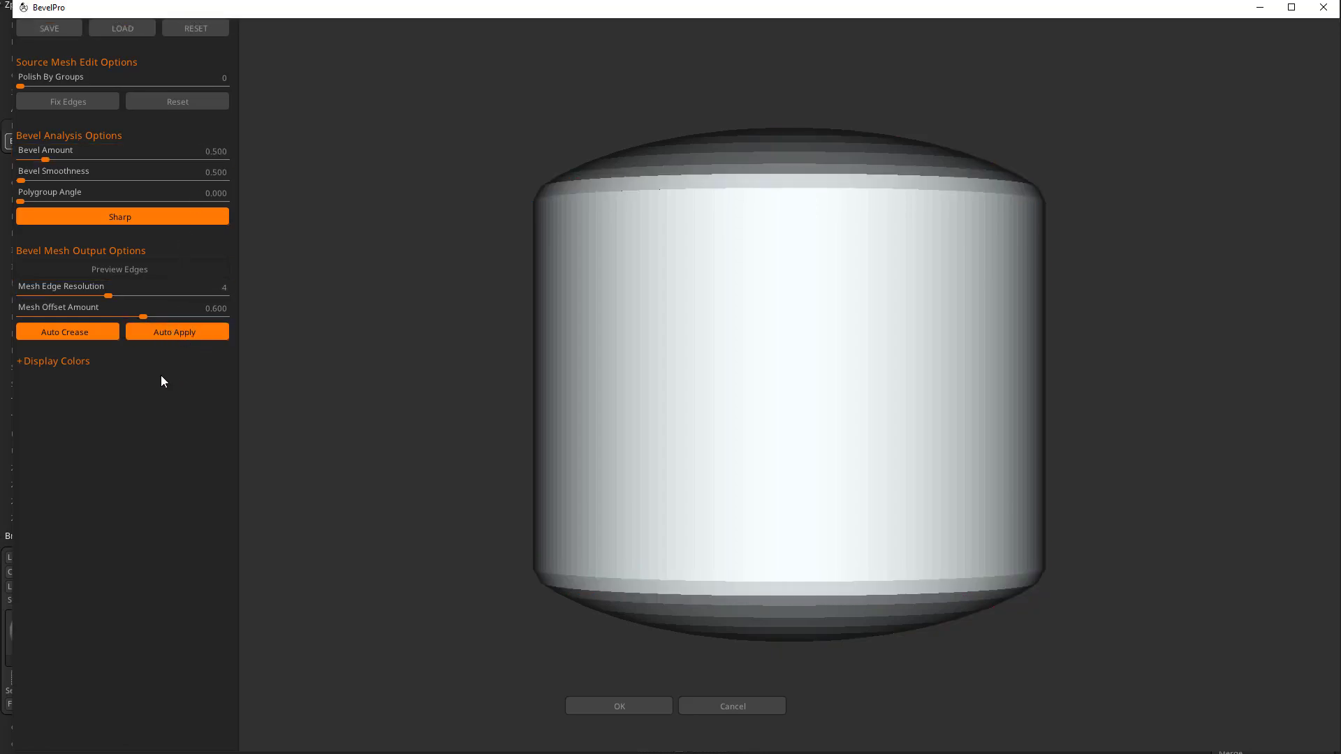
{"action": "left_click", "coordinate": [599, 705]}
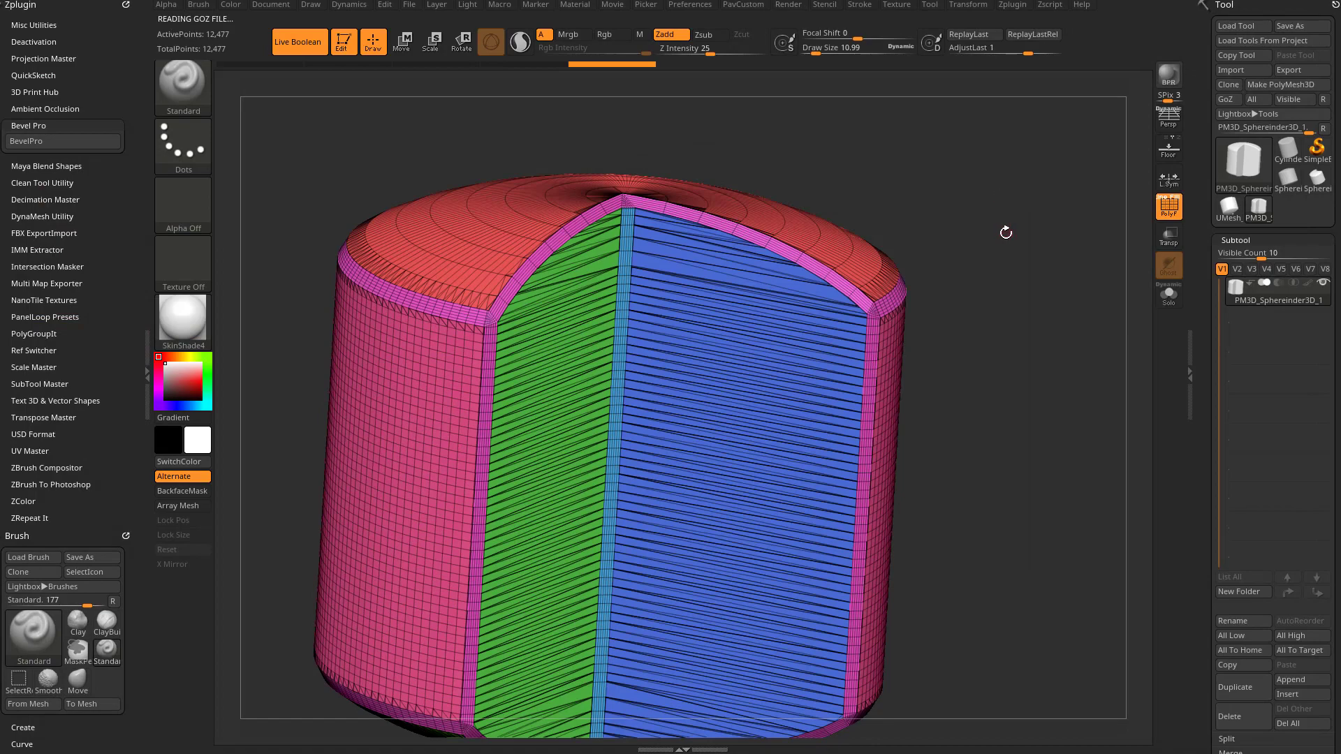
Step: Inspect the narrower bevel around the wedge cut and cap rim, and undo it
{"action": "left_click_drag", "start_coordinate": [1013, 182], "coordinate": [1050, 208]}
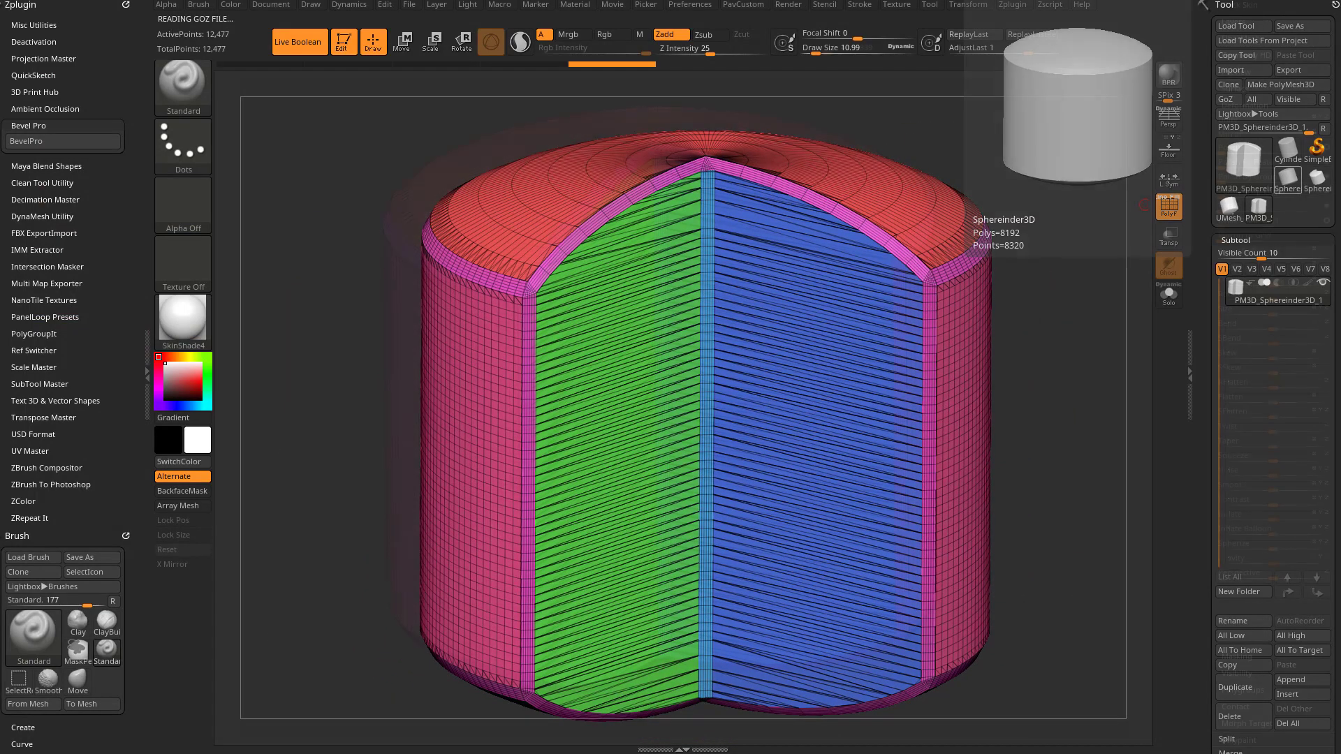
{"action": "left_click_drag", "start_coordinate": [1008, 208], "coordinate": [964, 198]}
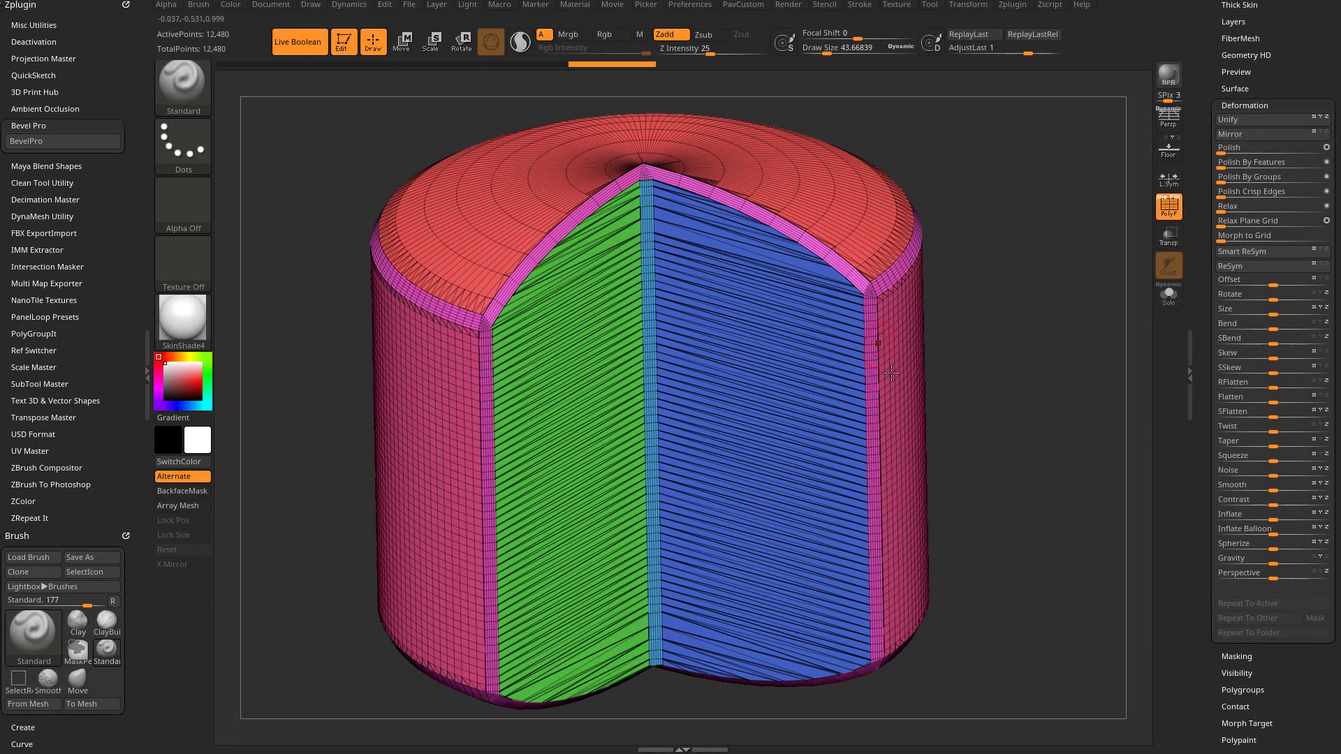
{"action": "left_click_drag", "start_coordinate": [961, 264], "coordinate": [983, 246]}
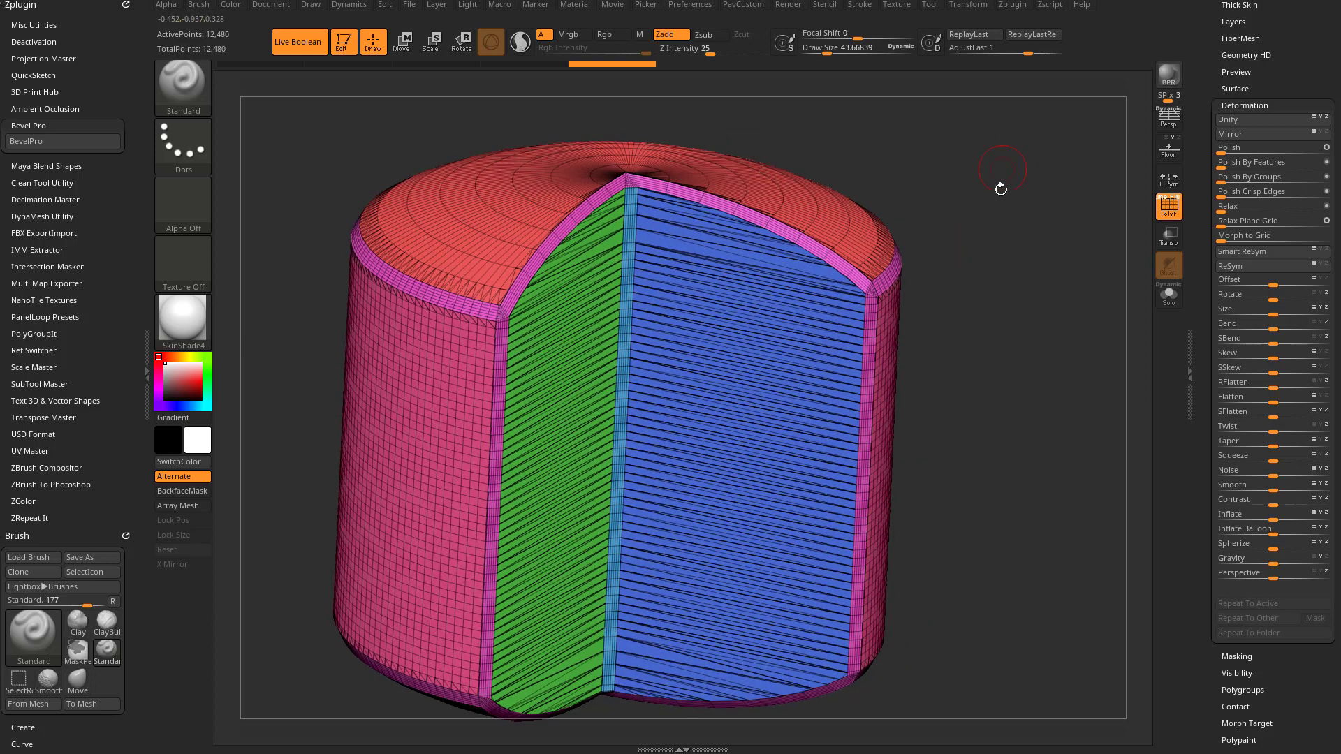
{"action": "left_click_drag", "start_coordinate": [1001, 189], "coordinate": [1030, 222]}
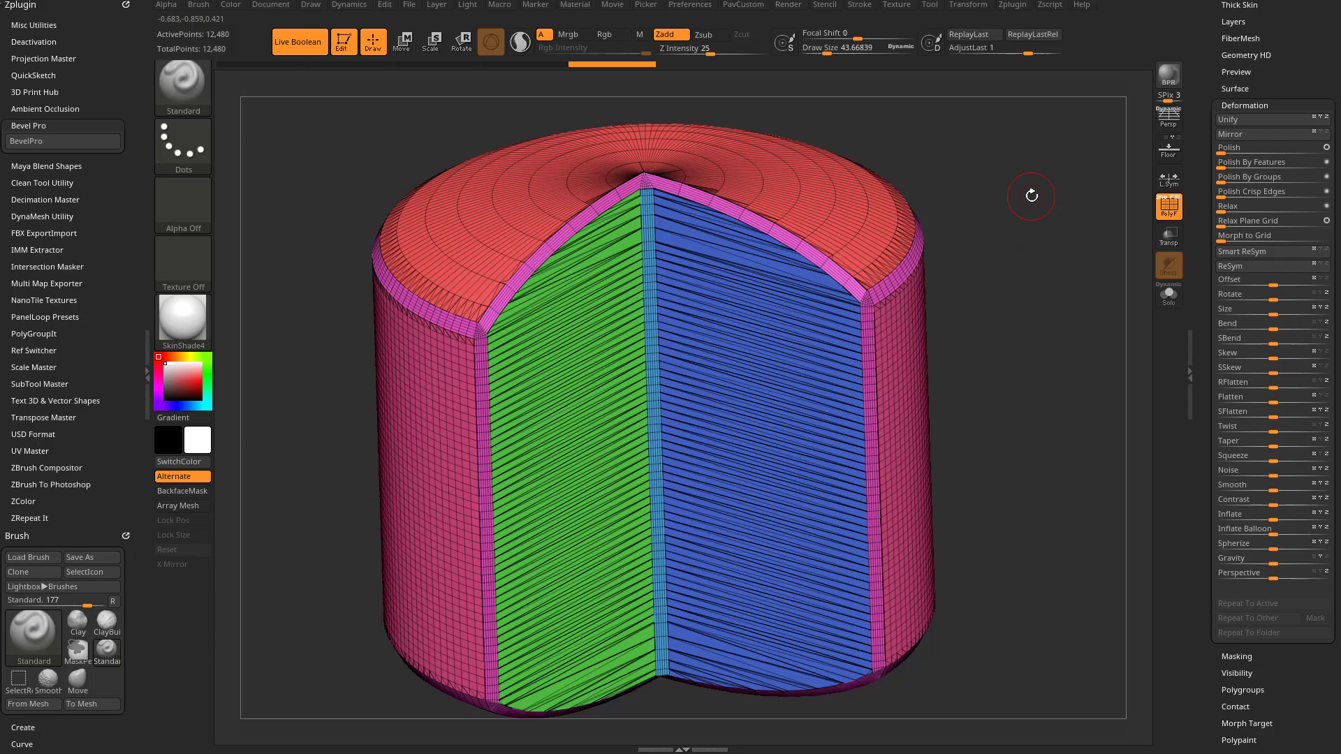
{"action": "key", "text": "ctrl+z"}
{"action": "left_click_drag", "start_coordinate": [970, 203], "coordinate": [829, 231]}
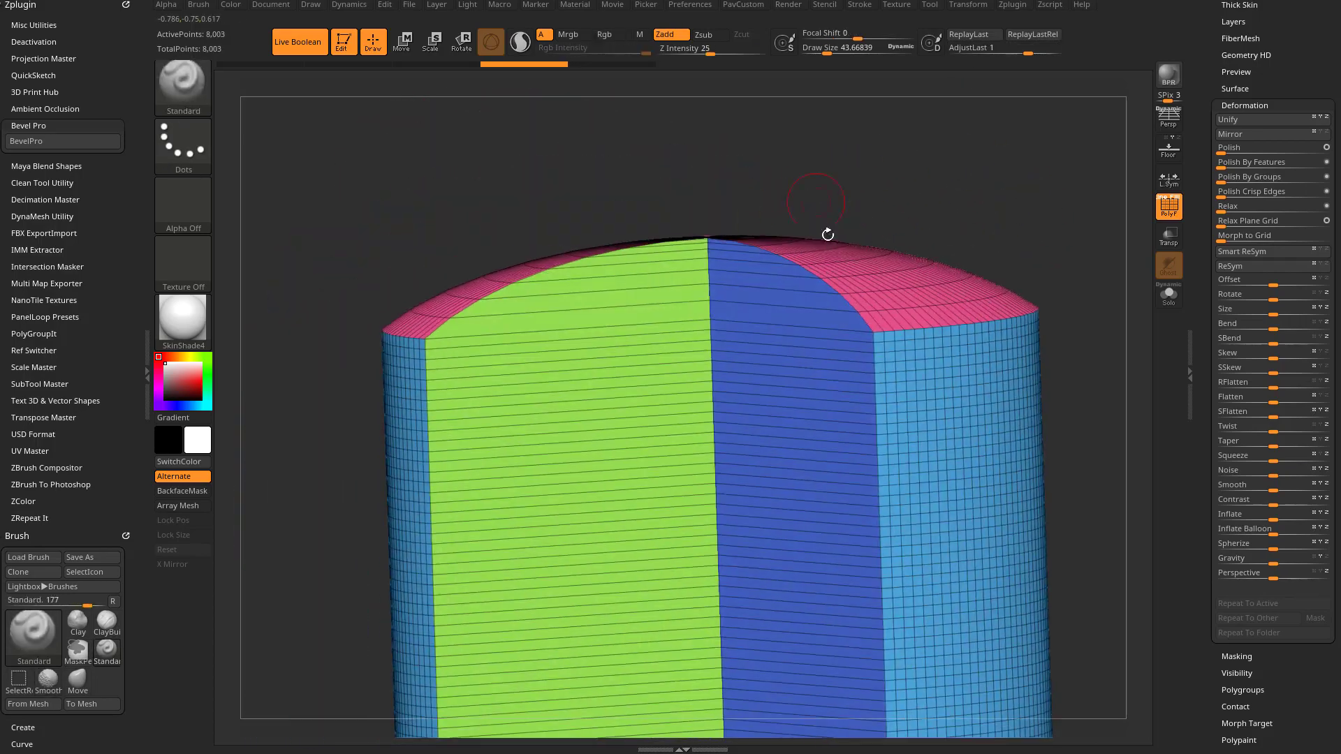
Step: Hide the polyframe, apply the StartupMaterial to check the unbevelled surface's shading, and show the polyframe again
{"action": "left_click", "coordinate": [1164, 208]}
{"action": "mouse_move", "coordinate": [1076, 203]}
{"action": "left_mouse_down"}
{"action": "mouse_move", "coordinate": [1079, 232]}
{"action": "mouse_move", "coordinate": [1083, 217]}
{"action": "left_mouse_up"}
{"action": "left_click", "coordinate": [183, 318]}
{"action": "left_click", "coordinate": [257, 338]}
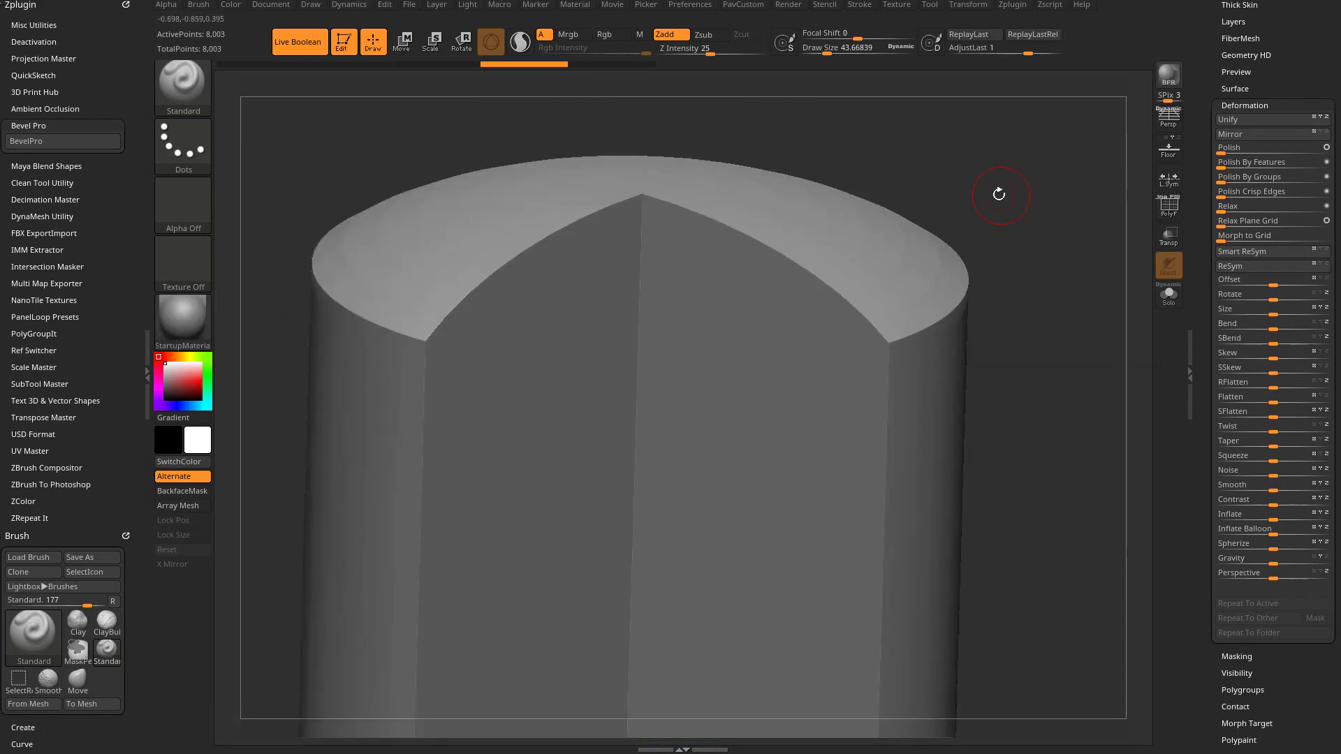
{"action": "left_click_drag", "start_coordinate": [997, 195], "coordinate": [1125, 209]}
{"action": "left_click", "coordinate": [1168, 206]}
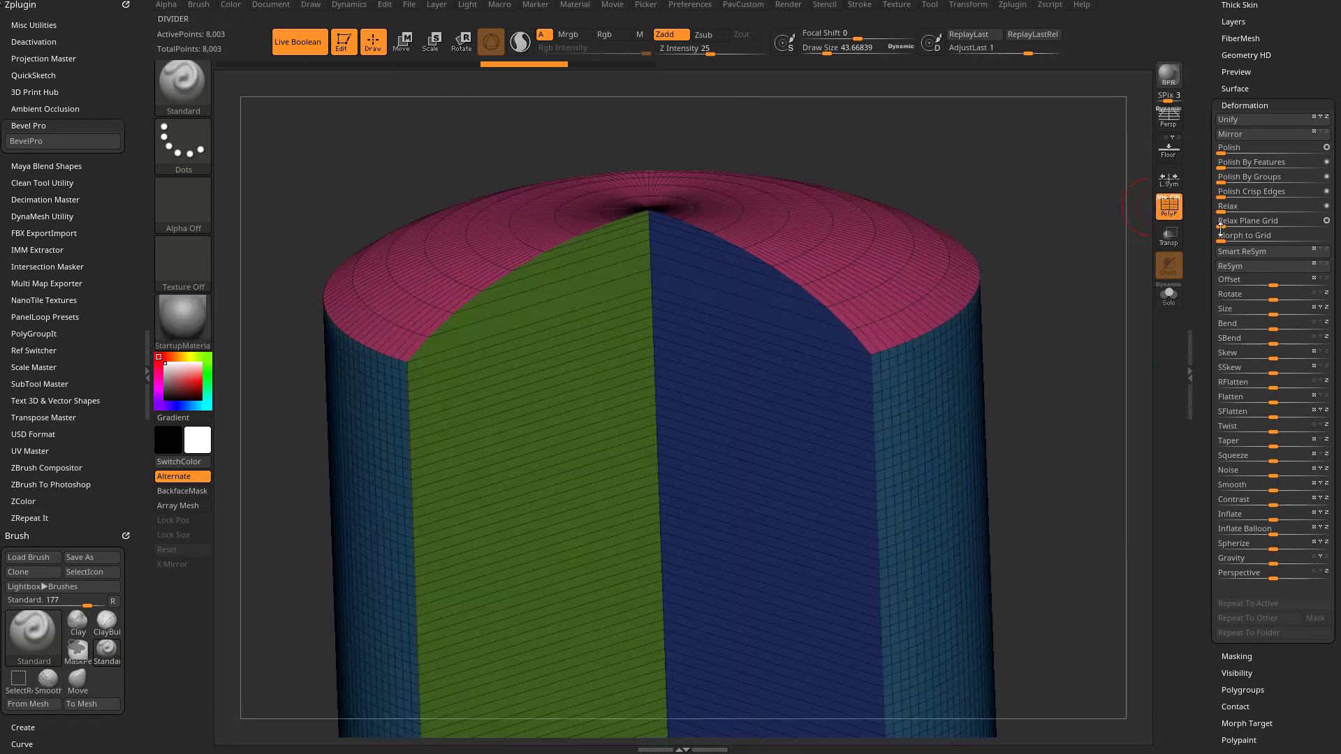
Step: Open the Geometry Crease settings and divide the sphereinder to subdivision level 2
{"action": "mouse_move", "coordinate": [1210, 288]}
{"action": "left_mouse_down"}
{"action": "mouse_move", "coordinate": [1215, 165]}
{"action": "mouse_move", "coordinate": [1210, 350]}
{"action": "left_mouse_up"}
{"action": "key", "text": "shift"}
{"action": "left_click", "coordinate": [1243, 149]}
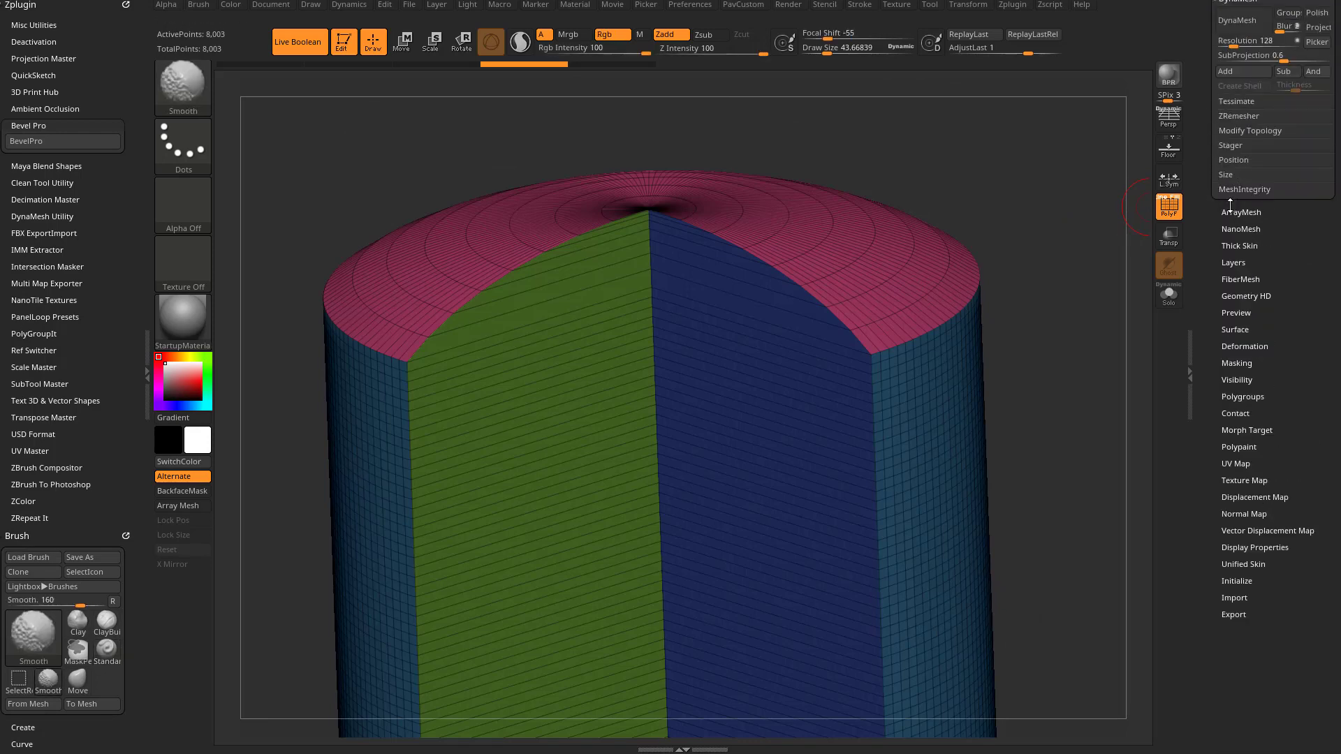
{"action": "left_click_drag", "start_coordinate": [1208, 199], "coordinate": [1209, 307]}
{"action": "left_click", "coordinate": [1238, 179], "text": "shift"}
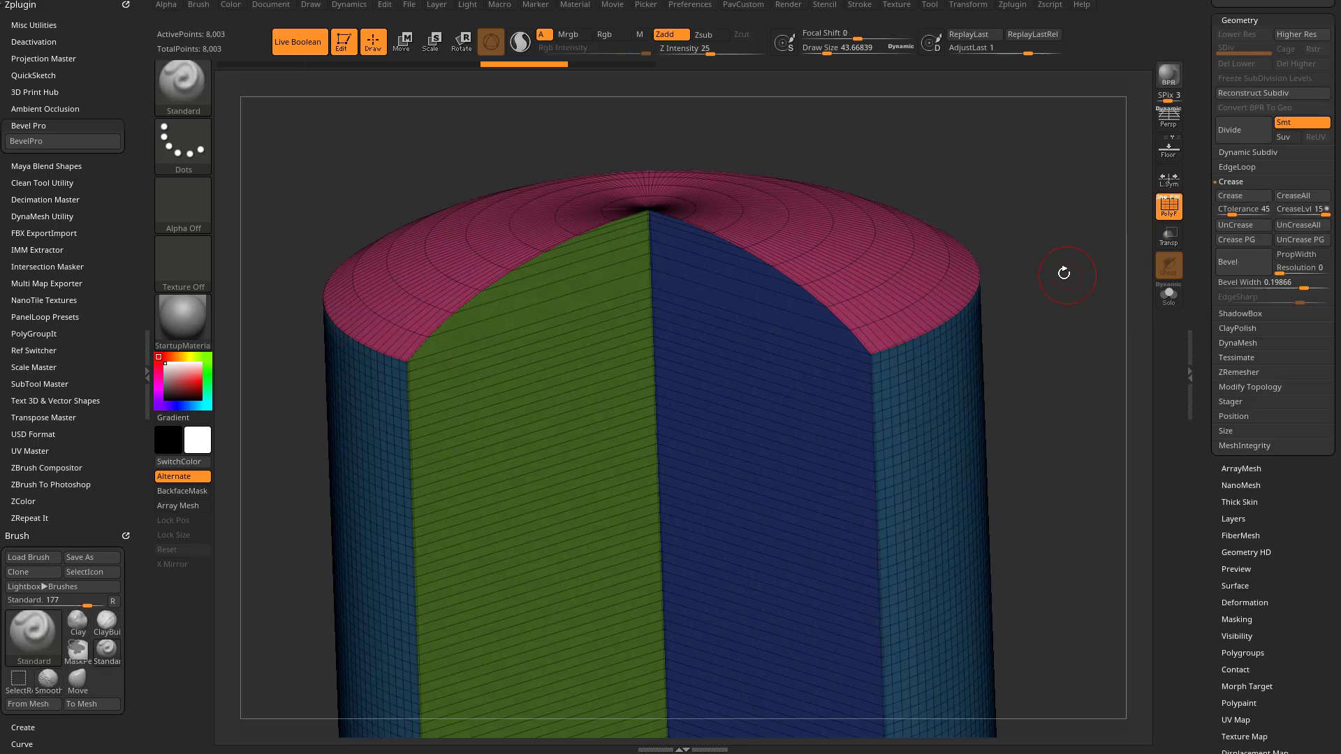
{"action": "left_click_drag", "start_coordinate": [1063, 273], "coordinate": [1125, 251]}
{"action": "key", "text": "ctrl+d"}
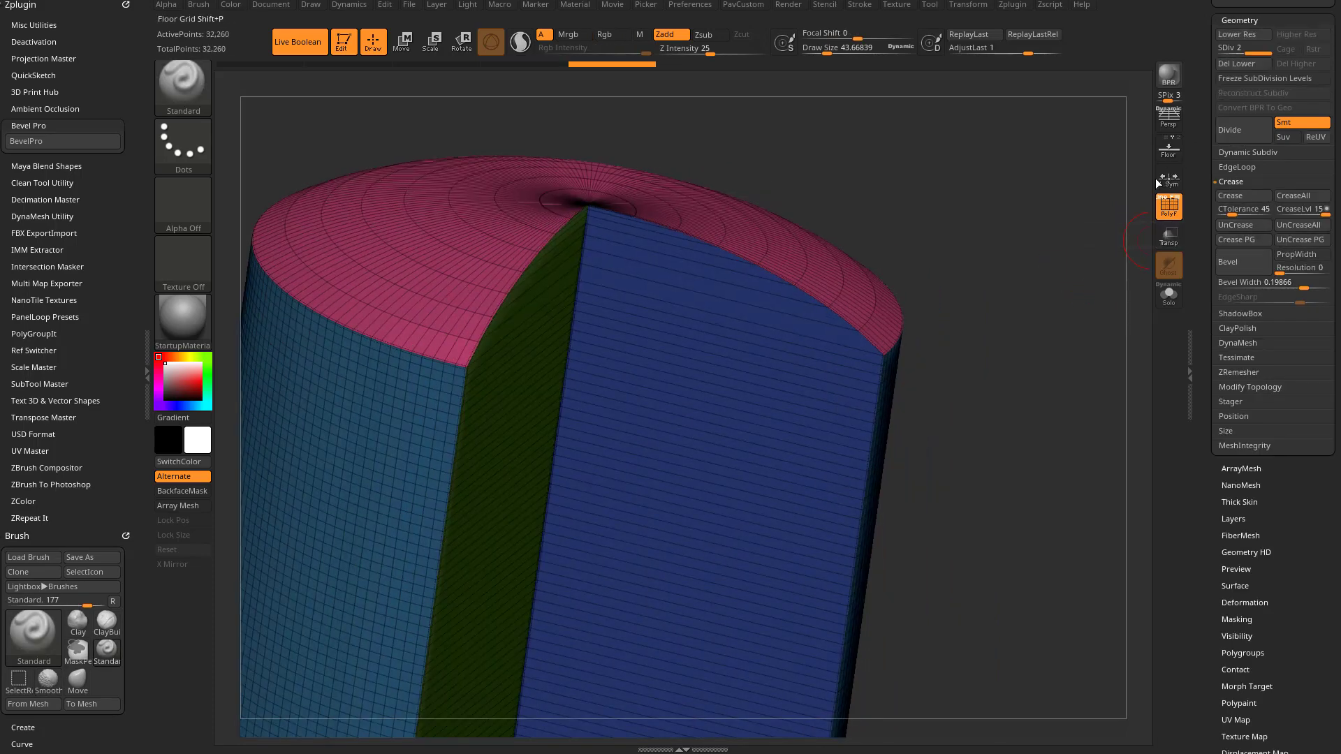
Step: Check the subdivided surface without the polyframe, and restore the polyframe display with the SkinShade4 material
{"action": "mouse_move", "coordinate": [1041, 280]}
{"action": "left_mouse_down"}
{"action": "mouse_move", "coordinate": [1096, 255]}
{"action": "mouse_move", "coordinate": [1073, 229]}
{"action": "mouse_move", "coordinate": [784, 228]}
{"action": "left_mouse_up"}
{"action": "left_click", "coordinate": [1173, 215]}
{"action": "left_click_drag", "start_coordinate": [1026, 244], "coordinate": [1047, 259]}
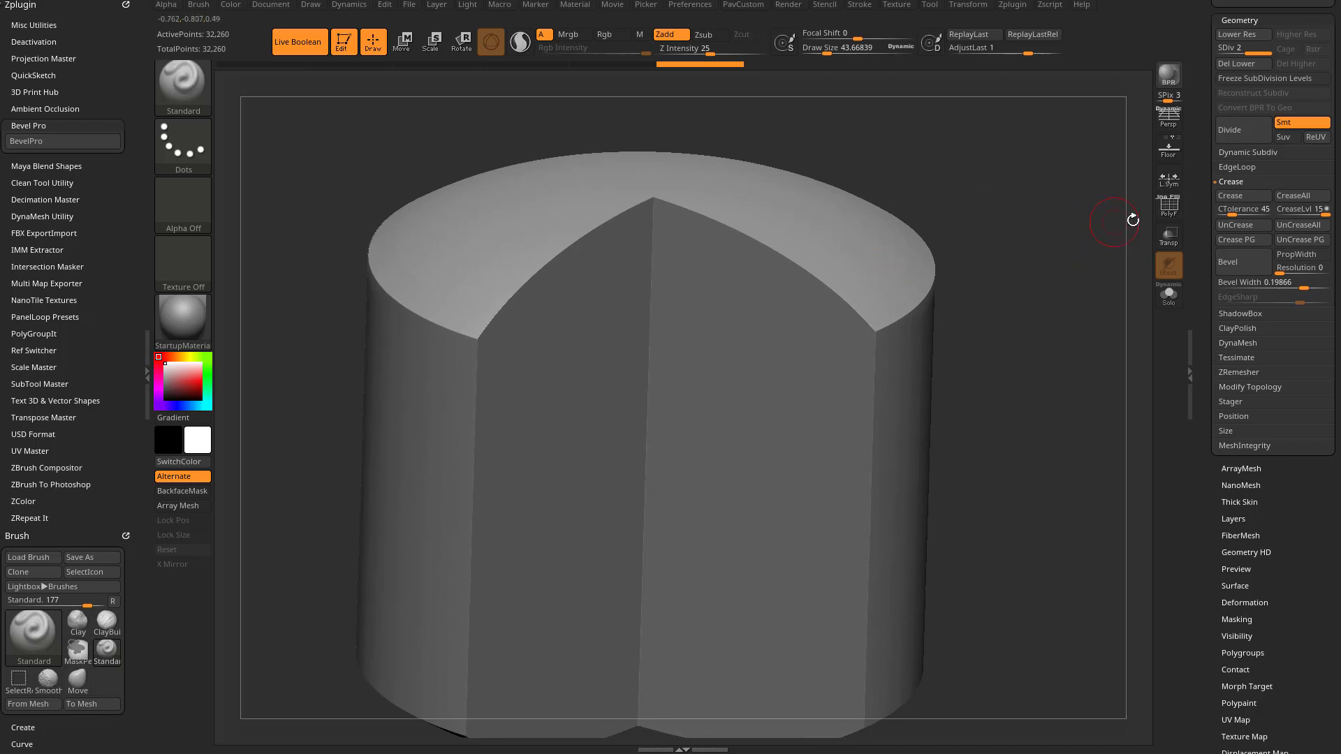
{"action": "left_click", "coordinate": [1168, 206]}
{"action": "left_click", "coordinate": [183, 317]}
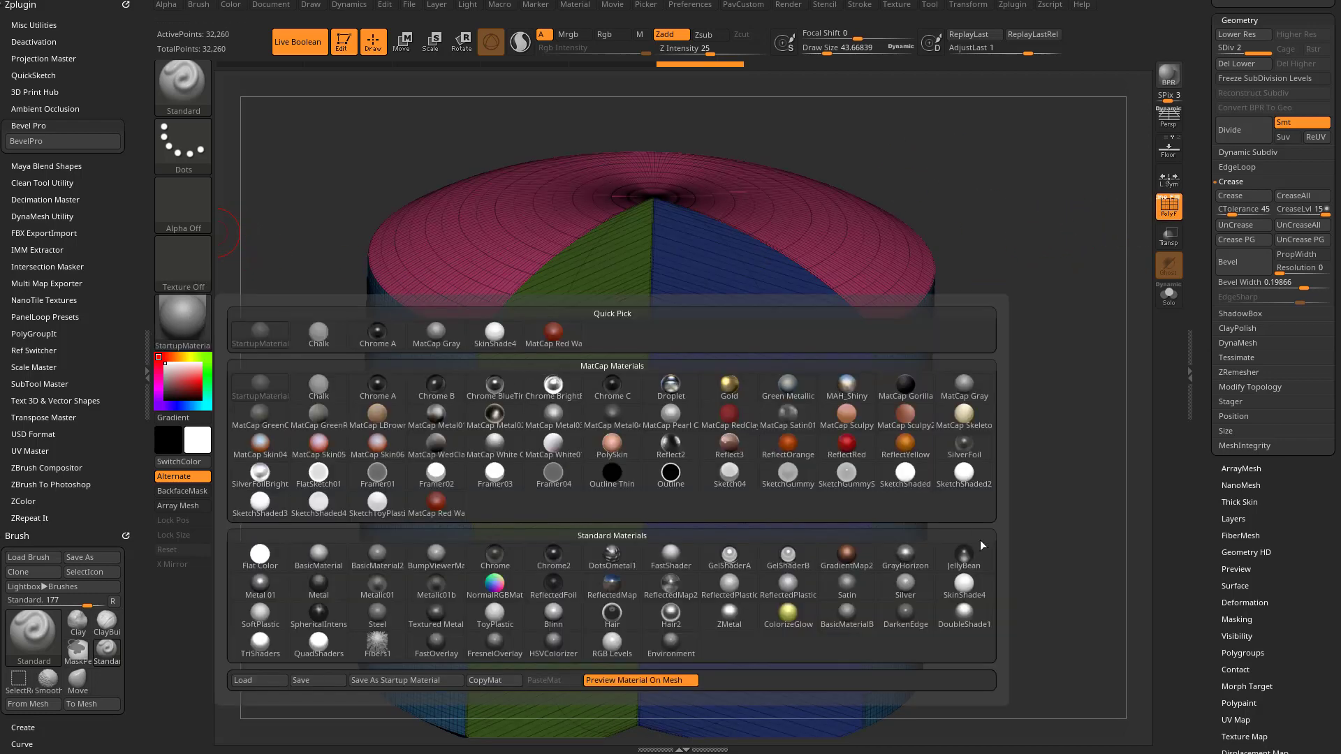
{"action": "left_click", "coordinate": [494, 331]}
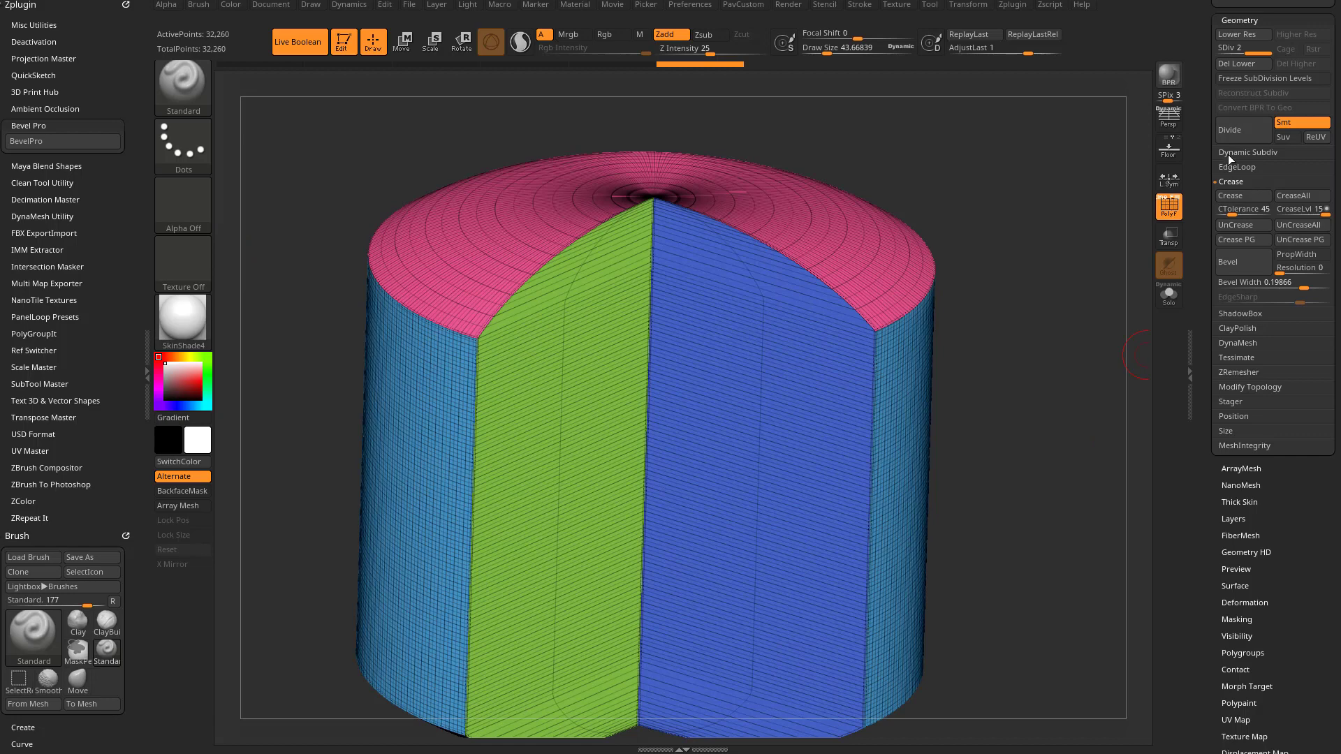
Step: DynaMesh the sphereinder at a resolution of 280 without freezing its subdivision levels
{"action": "left_click", "coordinate": [1229, 346]}
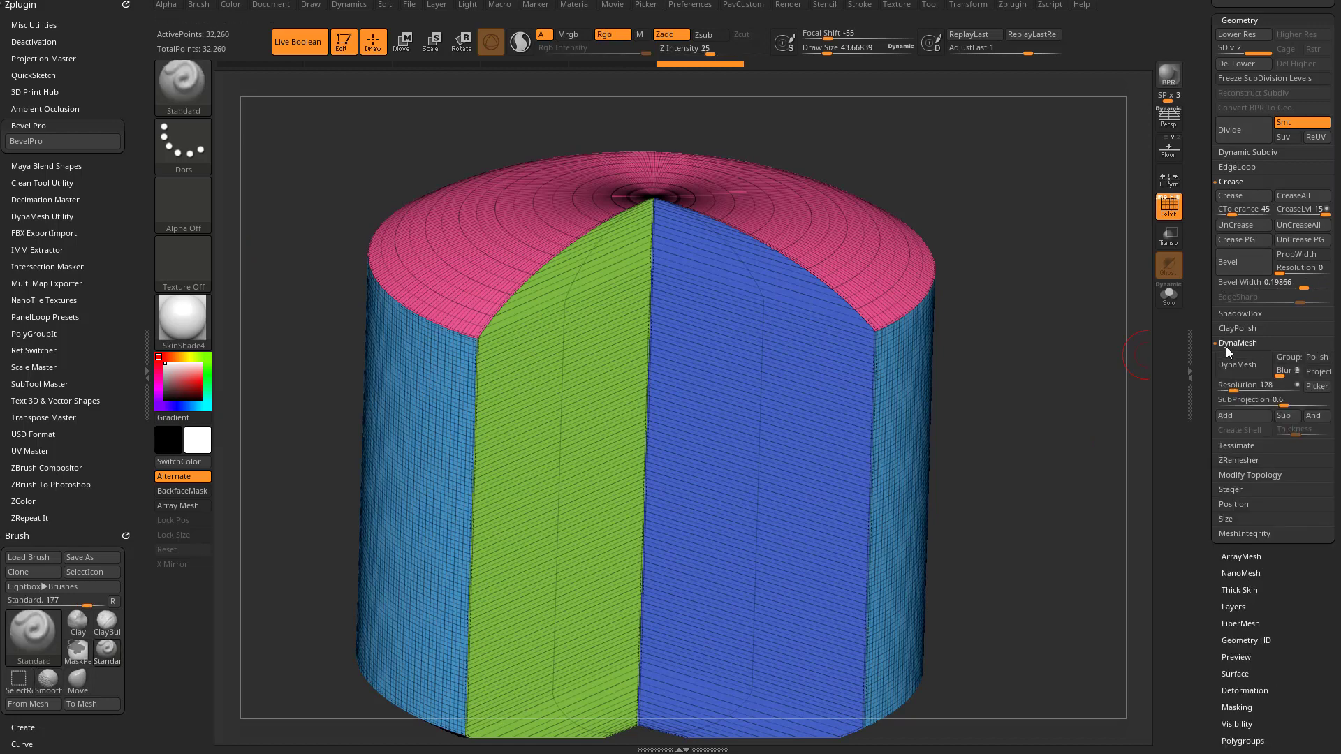
{"action": "left_click", "coordinate": [1239, 391]}
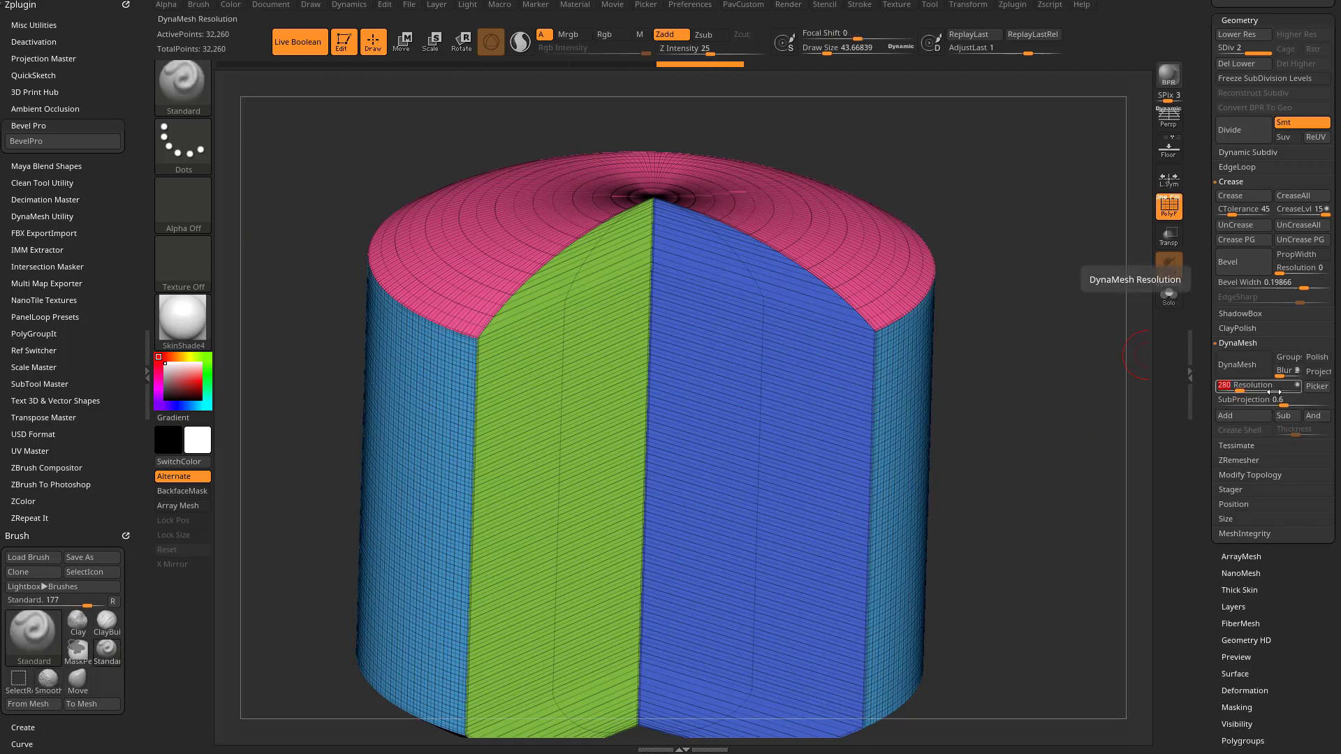
{"action": "left_click", "coordinate": [1239, 366]}
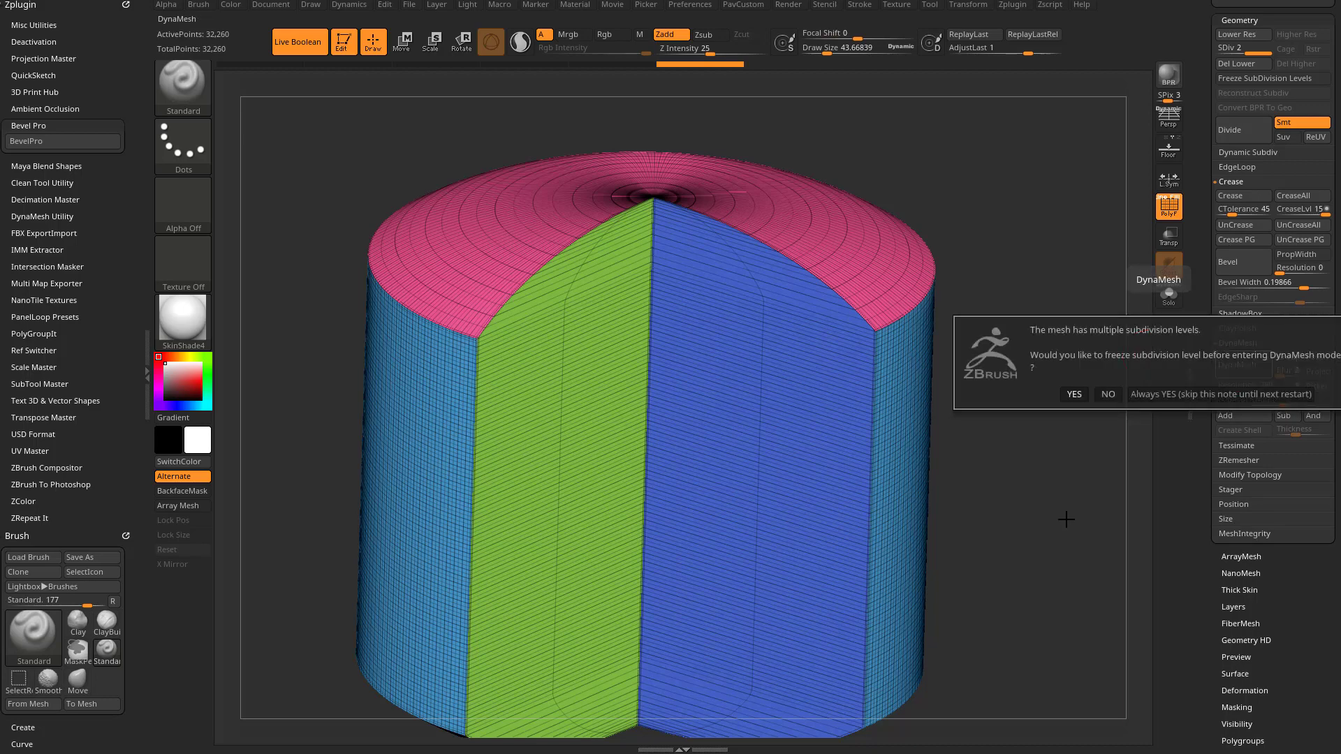
{"action": "left_click", "coordinate": [1109, 394]}
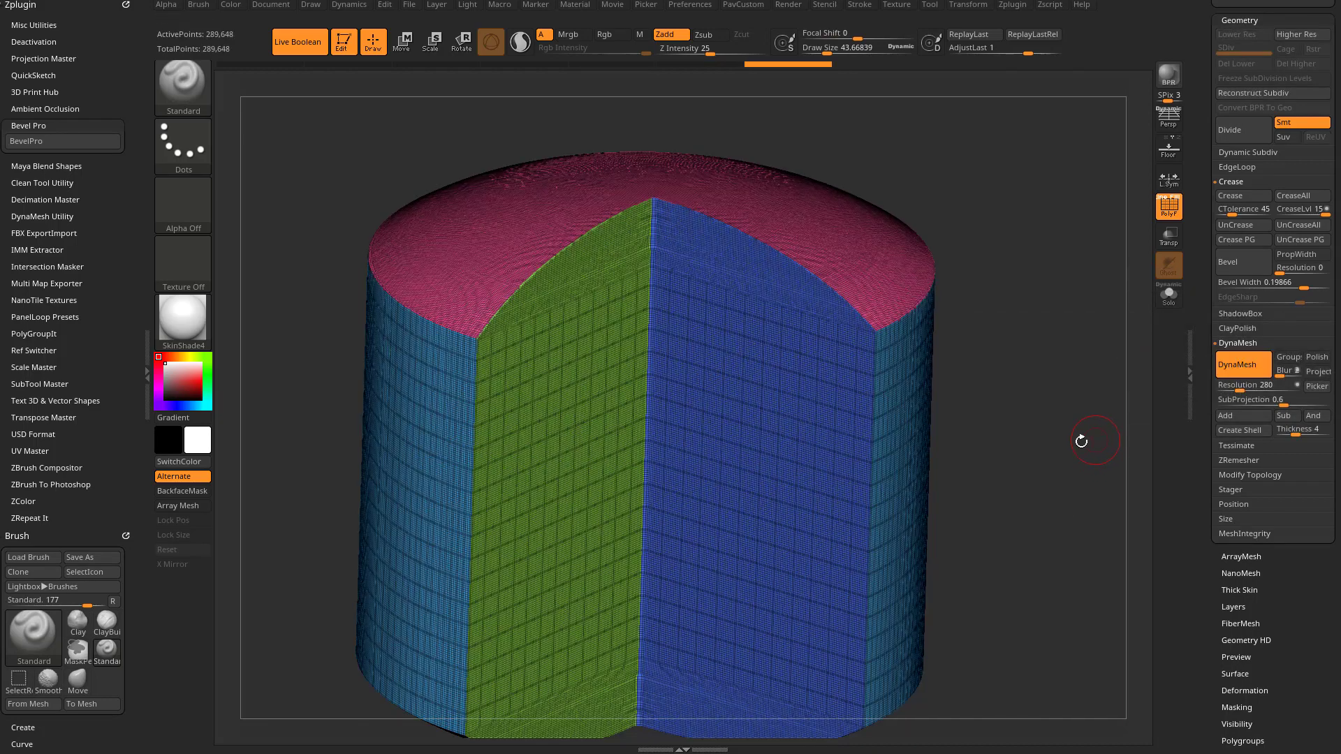
Step: Examine the DynaMesh topology and the polygroup borders along the cap rim and wedge cut up close
{"action": "left_click", "coordinate": [1168, 206]}
{"action": "left_click", "coordinate": [1168, 206]}
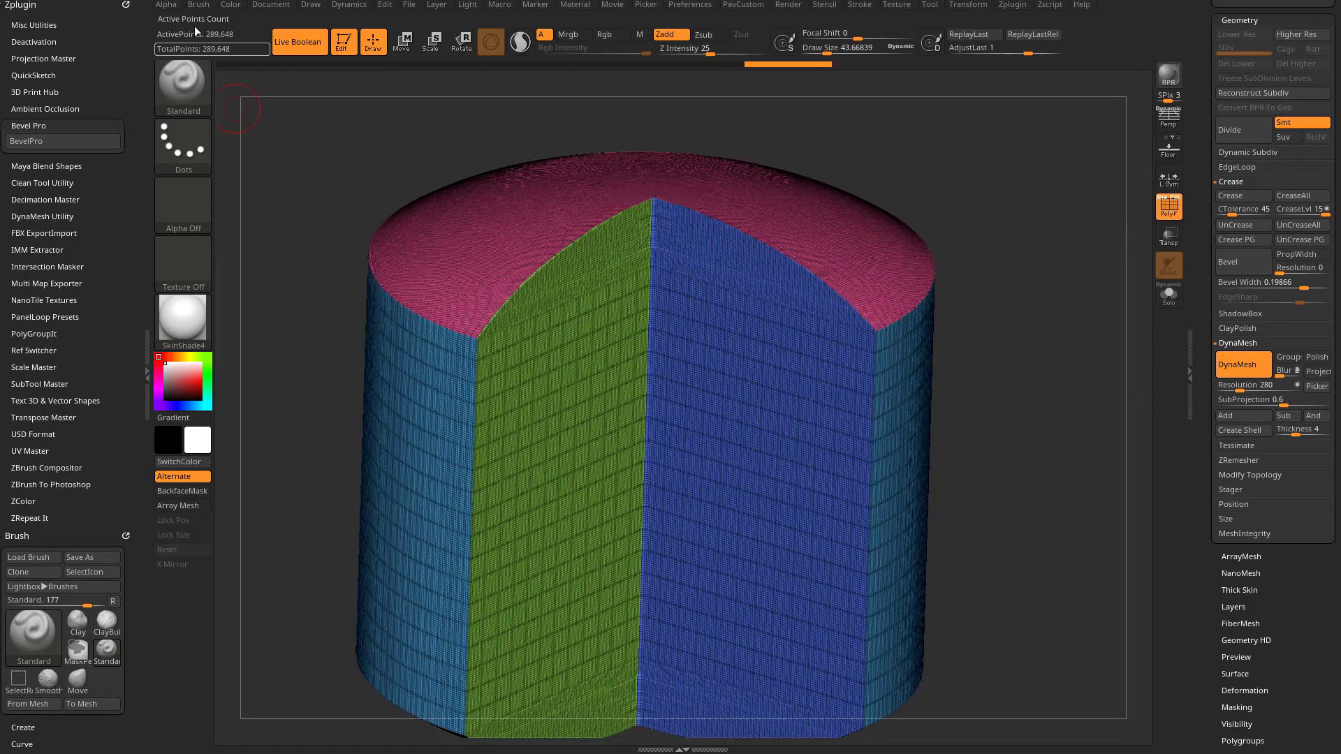
{"action": "left_click_drag", "start_coordinate": [1037, 177], "coordinate": [758, 323], "text": "alt"}
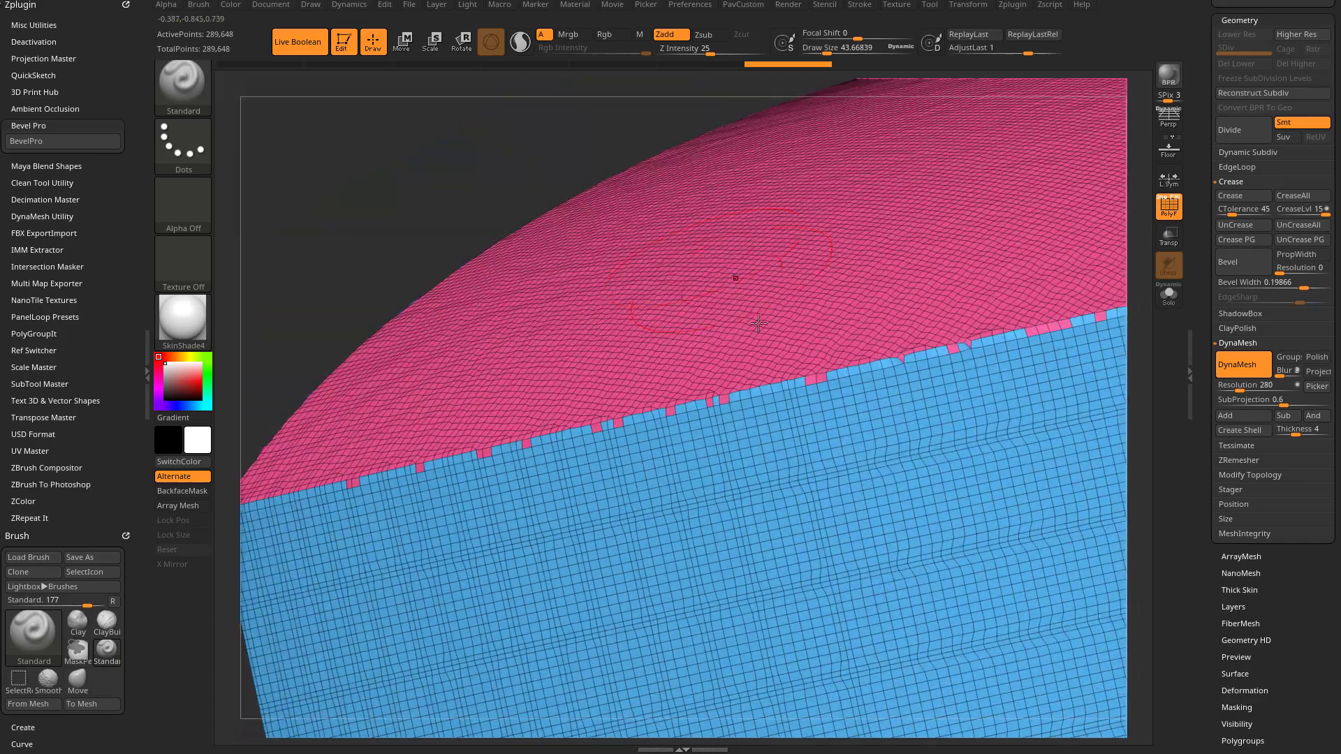
{"action": "mouse_move", "coordinate": [958, 358]}
{"action": "right_mouse_down", "text": "alt"}
{"action": "mouse_move", "coordinate": [889, 335]}
{"action": "mouse_move", "coordinate": [935, 356]}
{"action": "right_mouse_up", "text": "alt"}
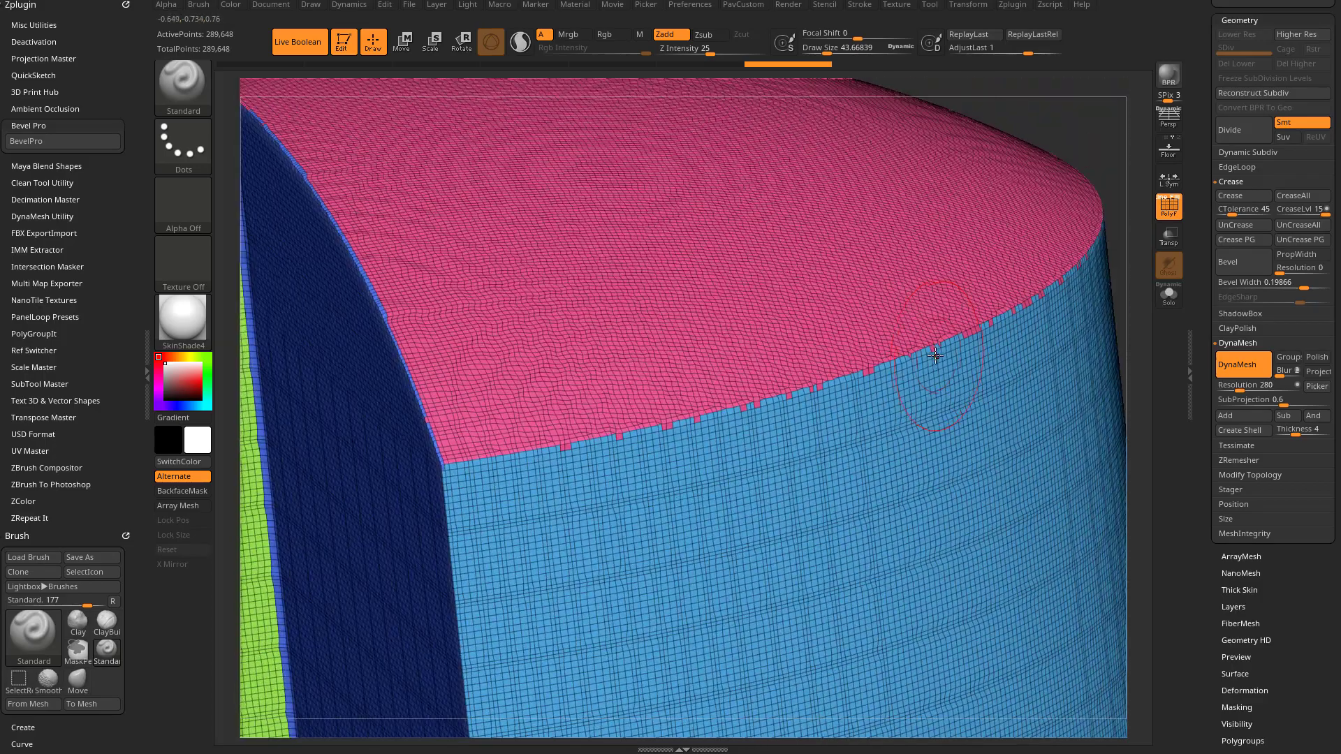
{"action": "right_click_drag", "start_coordinate": [831, 370], "coordinate": [913, 481]}
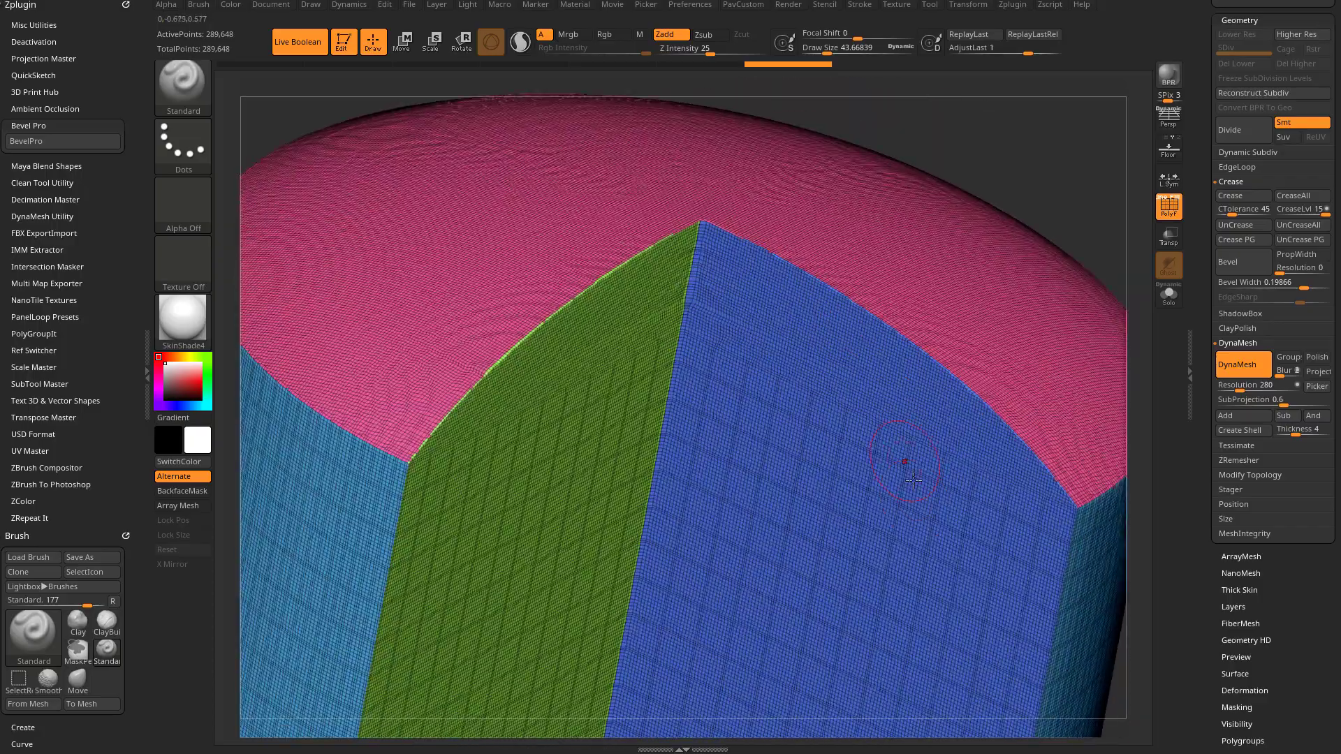
{"action": "mouse_move", "coordinate": [1043, 178]}
{"action": "right_mouse_down"}
{"action": "mouse_move", "coordinate": [1132, 162]}
{"action": "mouse_move", "coordinate": [1003, 189]}
{"action": "mouse_move", "coordinate": [1074, 127]}
{"action": "mouse_move", "coordinate": [1051, 212]}
{"action": "mouse_move", "coordinate": [1036, 176]}
{"action": "mouse_move", "coordinate": [991, 186]}
{"action": "mouse_move", "coordinate": [1041, 210]}
{"action": "mouse_move", "coordinate": [1036, 158]}
{"action": "mouse_move", "coordinate": [1081, 227]}
{"action": "mouse_move", "coordinate": [897, 322]}
{"action": "mouse_move", "coordinate": [902, 223]}
{"action": "mouse_move", "coordinate": [874, 159]}
{"action": "mouse_move", "coordinate": [888, 174]}
{"action": "mouse_move", "coordinate": [882, 245]}
{"action": "mouse_move", "coordinate": [829, 305]}
{"action": "right_mouse_up"}
Step: Set the brush Draw Size to 18.76 while framing the top of the wedge cut
{"action": "right_click", "coordinate": [828, 305]}
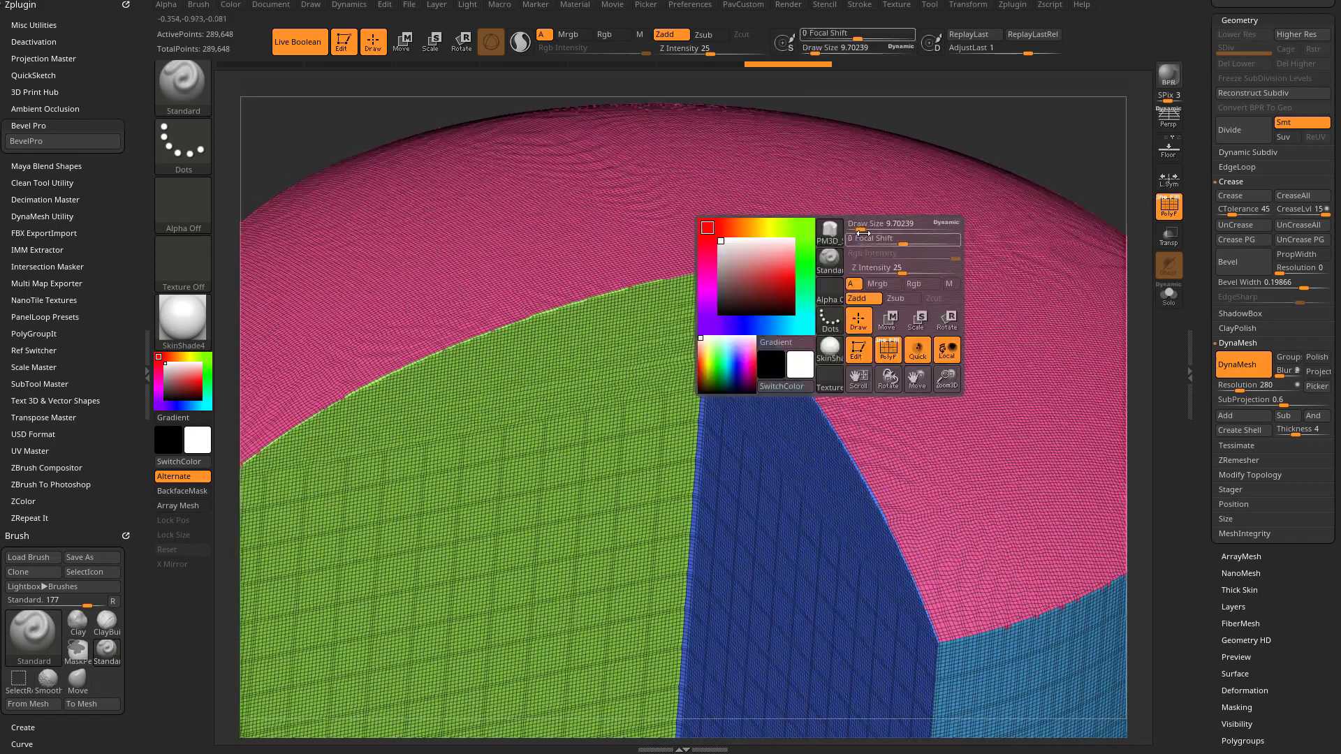
{"action": "left_click", "coordinate": [853, 233]}
{"action": "mouse_move", "coordinate": [880, 195]}
{"action": "right_mouse_down"}
{"action": "mouse_move", "coordinate": [901, 229]}
{"action": "mouse_move", "coordinate": [966, 167]}
{"action": "mouse_move", "coordinate": [981, 178]}
{"action": "right_mouse_up"}
{"action": "key", "text": "s"}
{"action": "left_click_drag", "start_coordinate": [976, 176], "coordinate": [975, 178]}
{"action": "right_click_drag", "start_coordinate": [975, 179], "coordinate": [963, 194]}
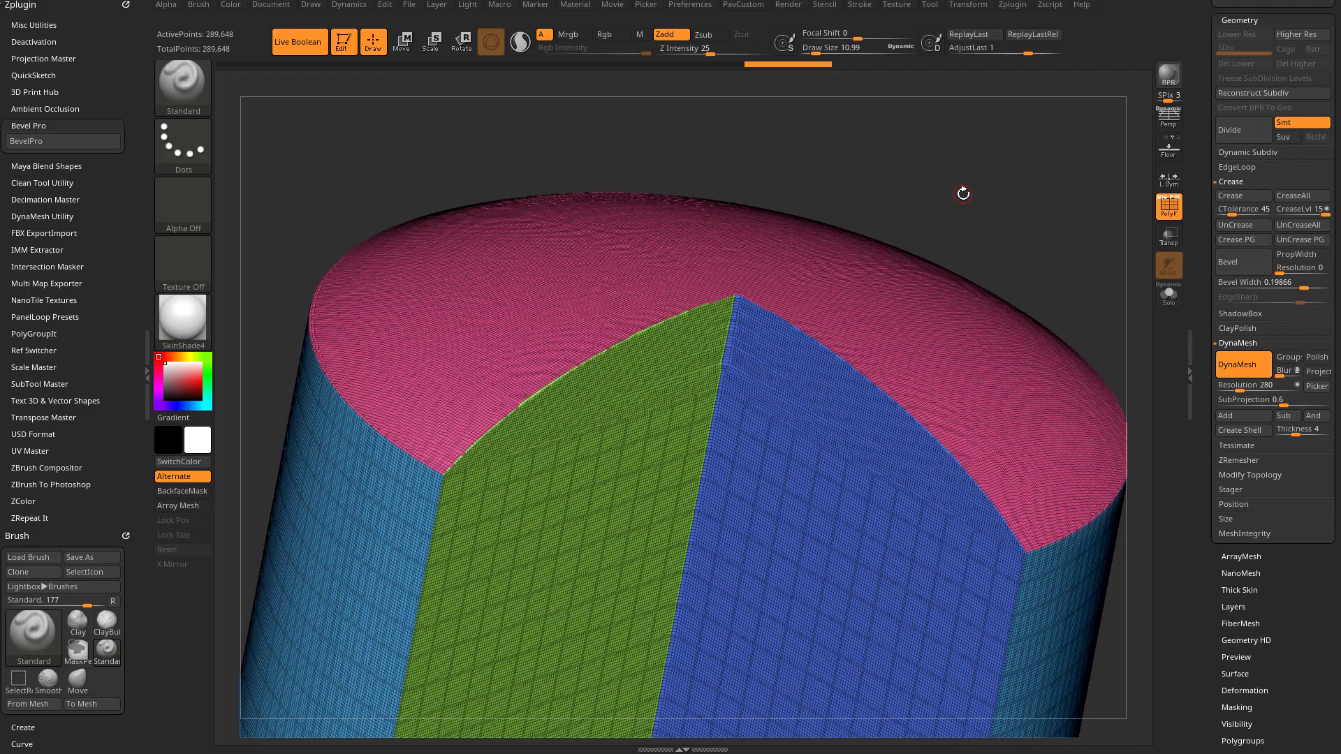
{"action": "mouse_move", "coordinate": [942, 188]}
{"action": "right_mouse_down"}
{"action": "mouse_move", "coordinate": [976, 168]}
{"action": "mouse_move", "coordinate": [982, 203]}
{"action": "right_mouse_up"}
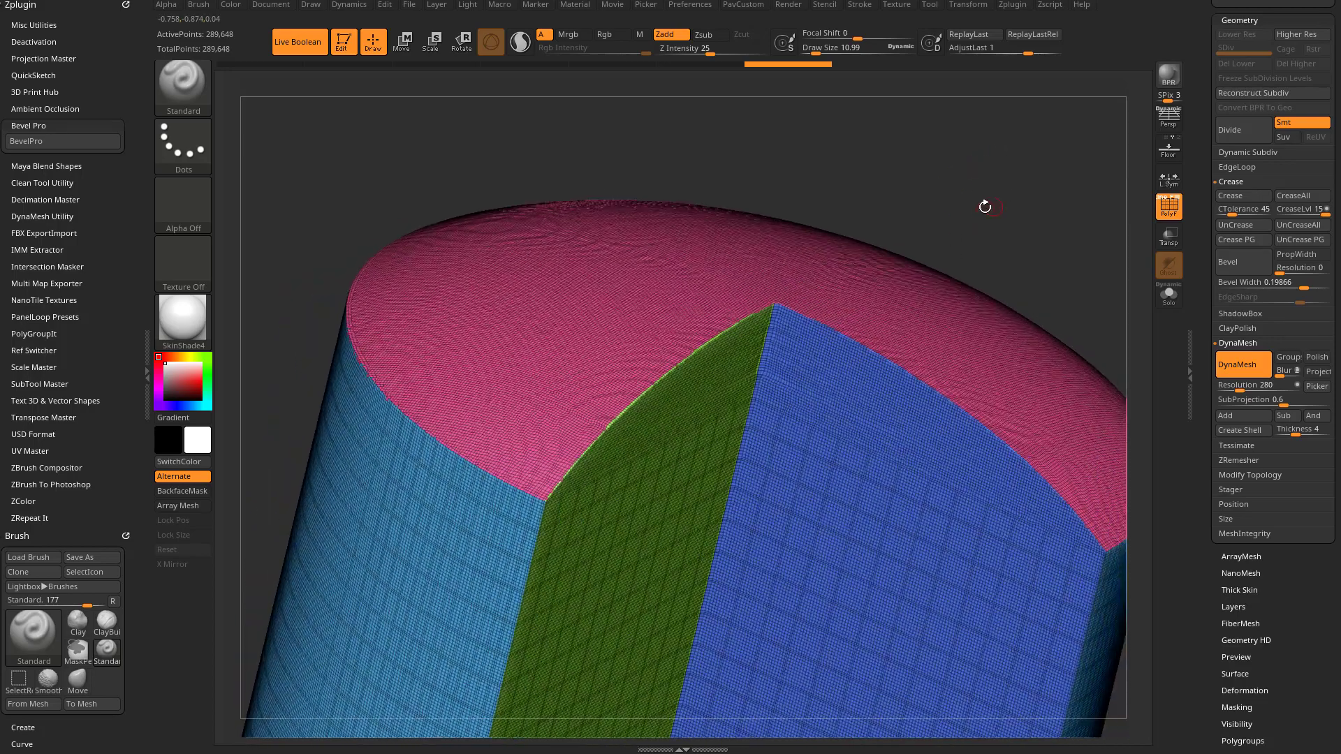
{"action": "key", "text": "s"}
{"action": "left_click_drag", "start_coordinate": [990, 205], "coordinate": [980, 205]}
{"action": "right_click_drag", "start_coordinate": [984, 199], "coordinate": [995, 205]}
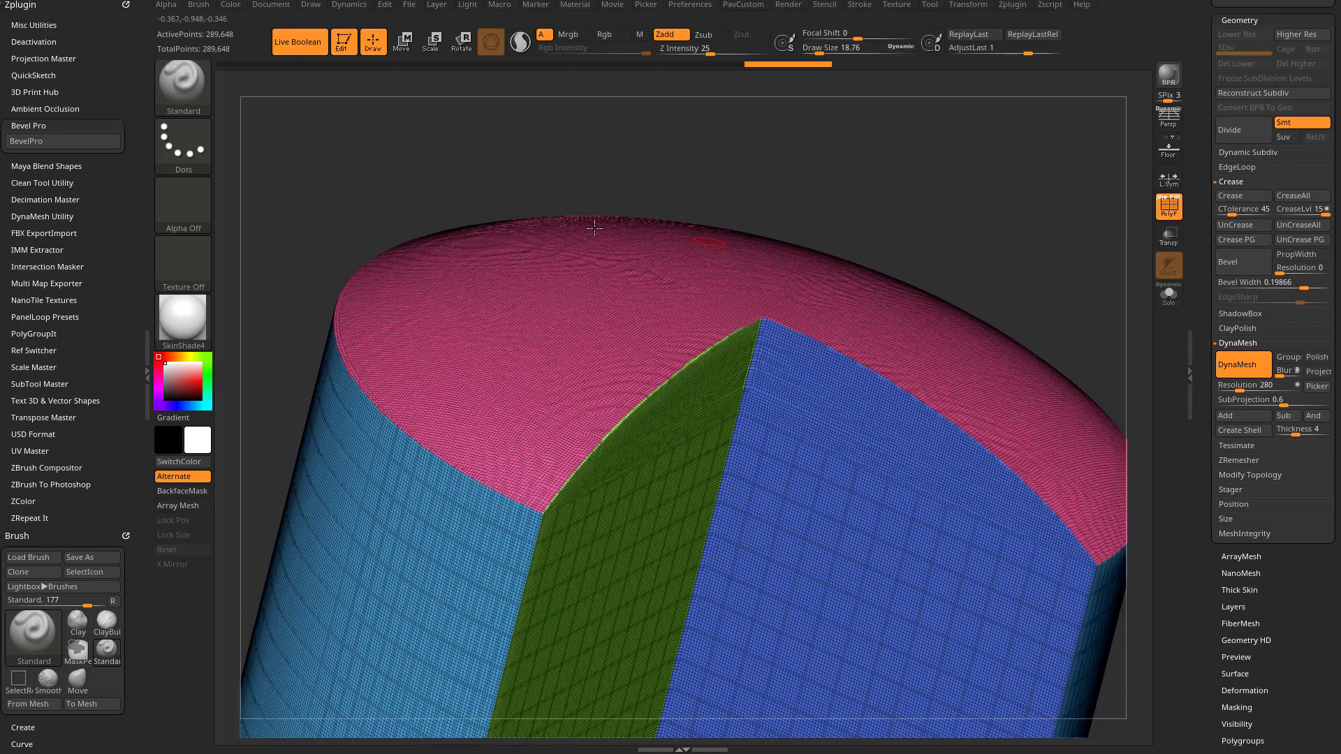
Step: Open Bevel Pro on the DynaMeshed sphereinder, turn off Preview Edges, and examine the detected bevel borders around the wedge cut
{"action": "left_click", "coordinate": [66, 140]}
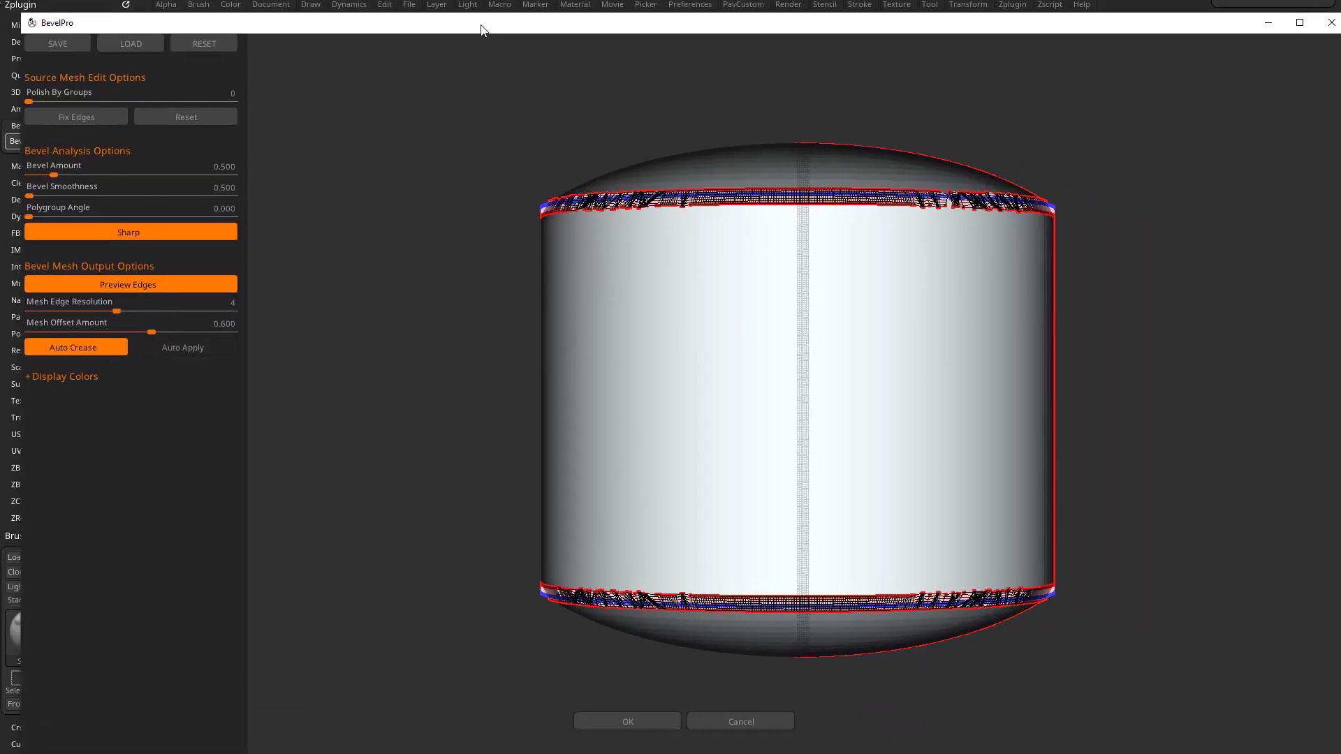
{"action": "left_click", "coordinate": [81, 272]}
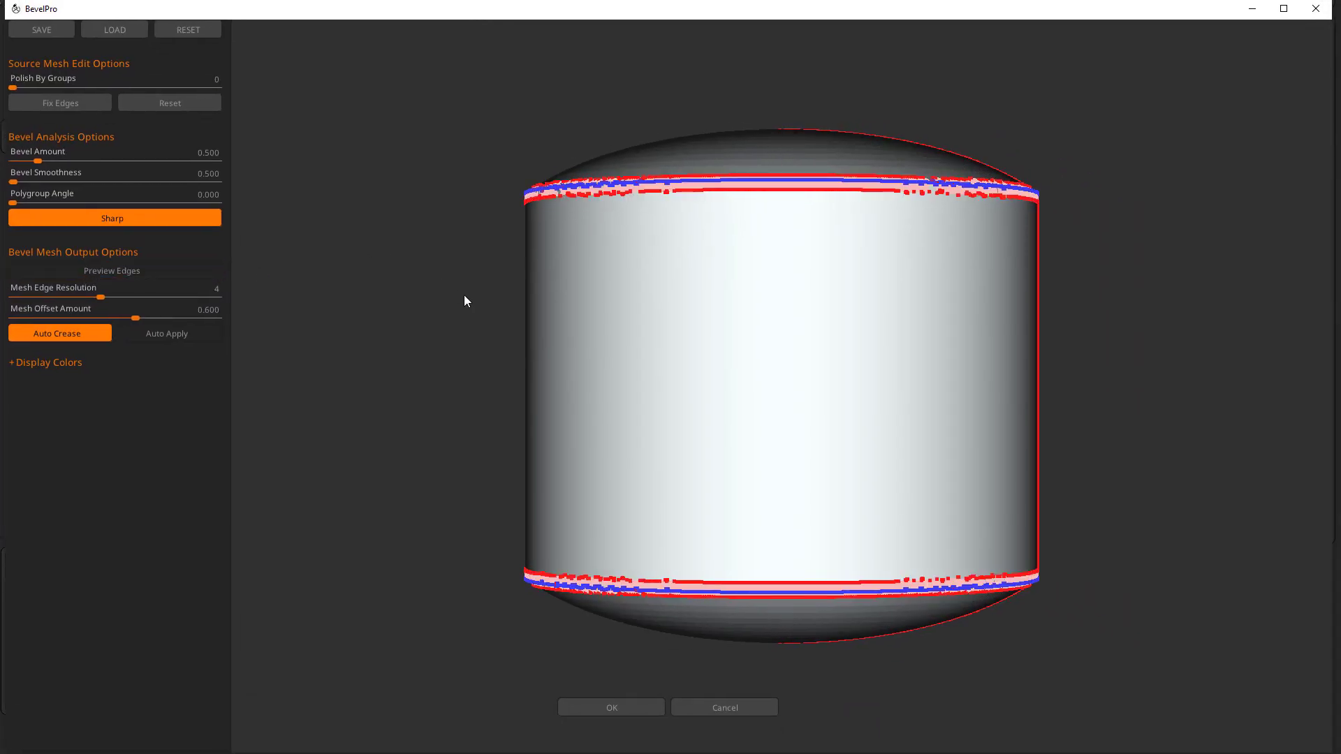
{"action": "left_click_drag", "start_coordinate": [469, 338], "coordinate": [634, 334]}
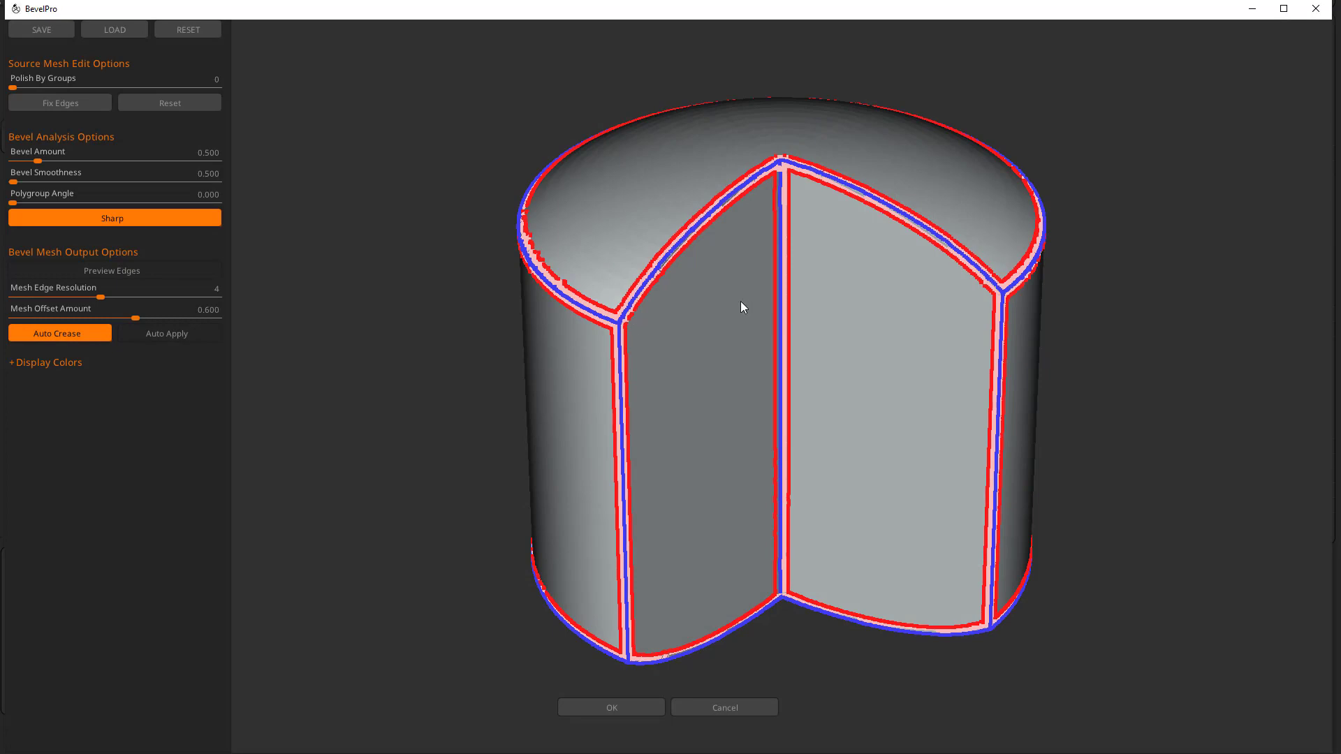
{"action": "left_click_drag", "start_coordinate": [740, 300], "coordinate": [723, 427], "text": "alt"}
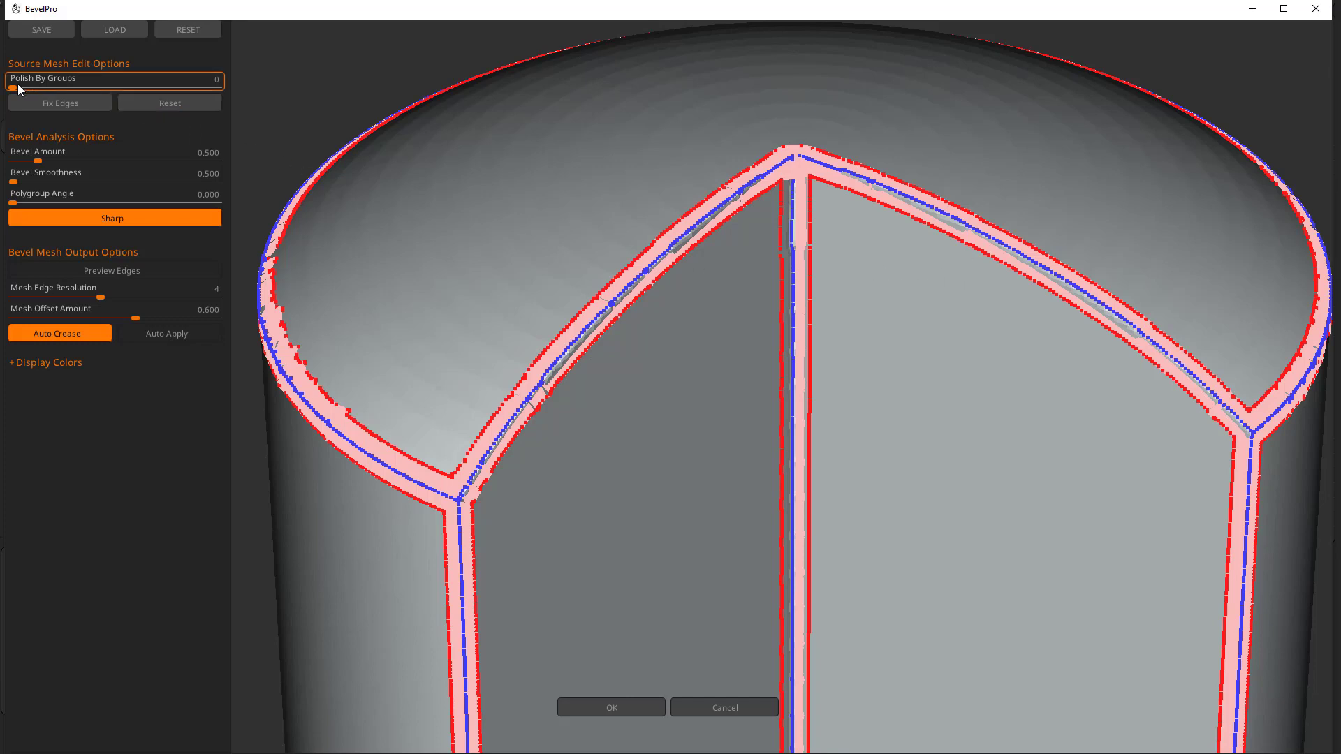
Step: Smooth the source mesh borders with Polish By Groups, turn on Auto Apply, and examine the bevels around the wedge cut
{"action": "left_click_drag", "start_coordinate": [65, 82], "coordinate": [108, 82]}
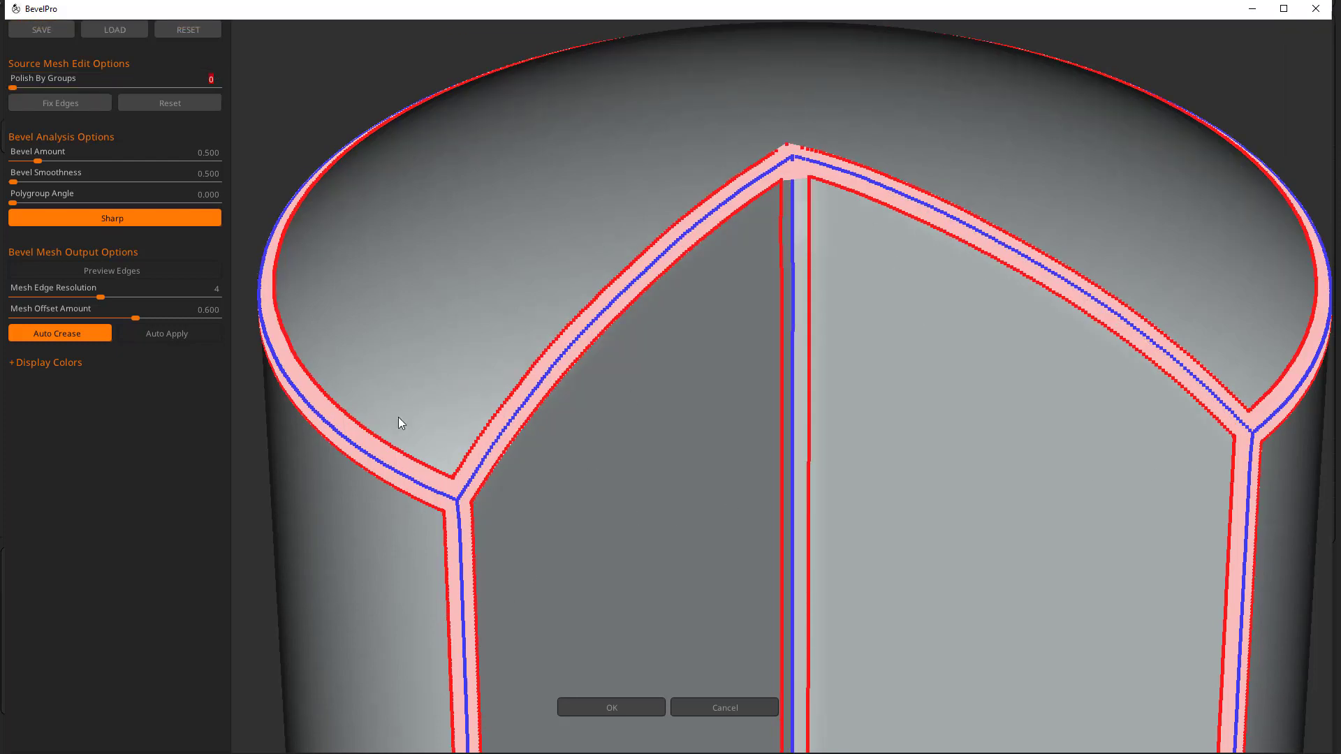
{"action": "left_click", "coordinate": [169, 330]}
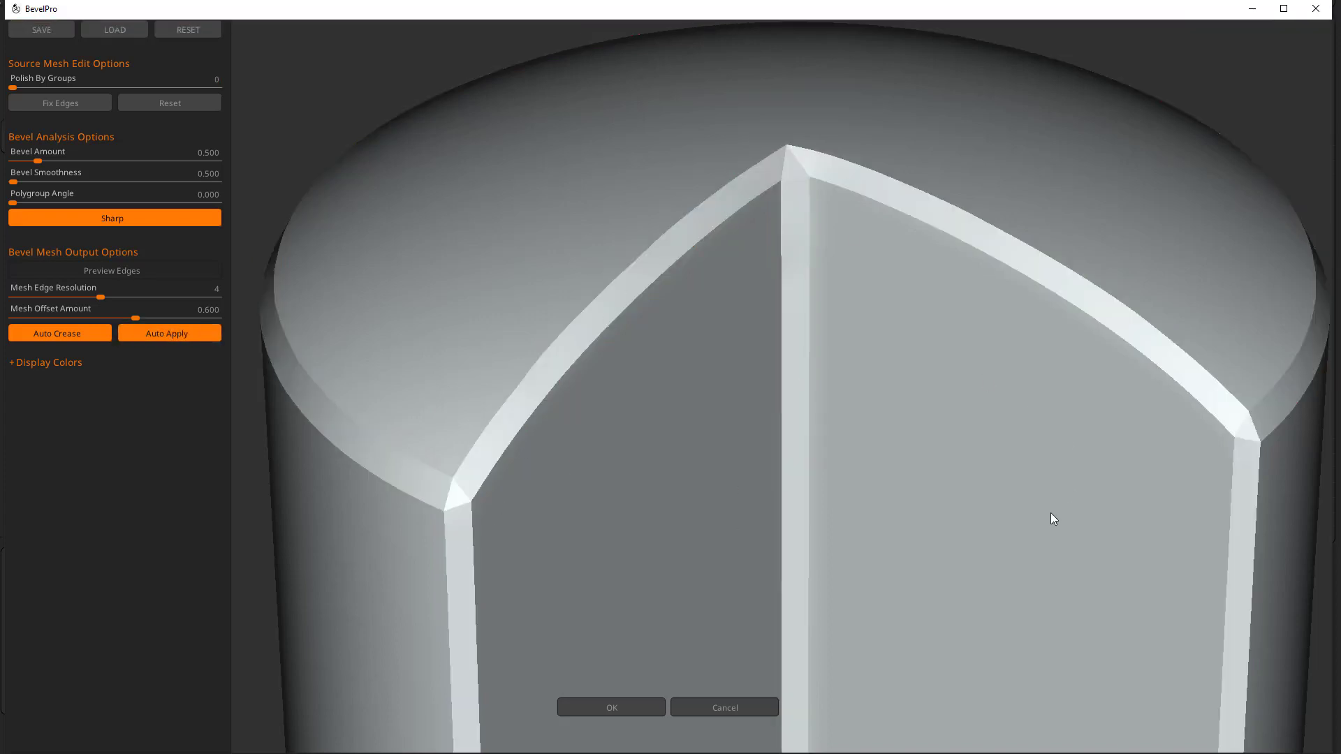
{"action": "left_click_drag", "start_coordinate": [1051, 514], "coordinate": [736, 384]}
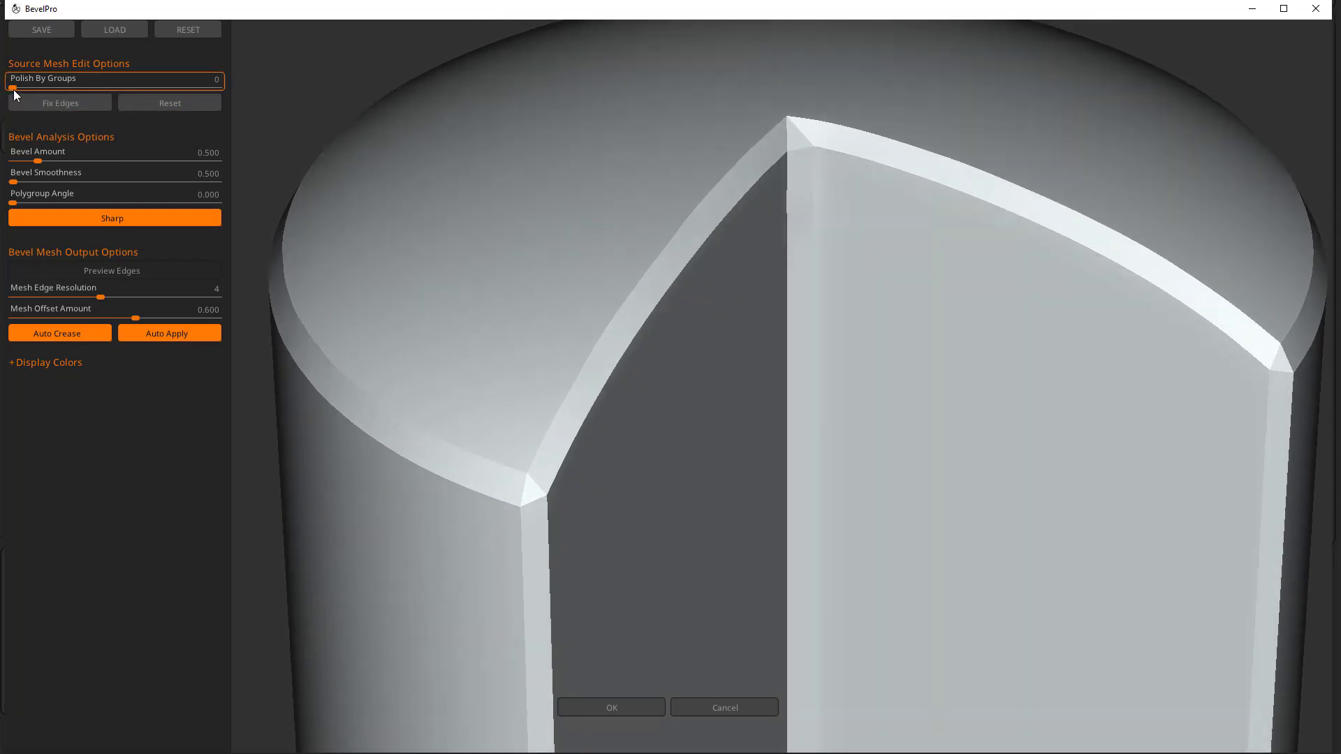
{"action": "left_click_drag", "start_coordinate": [753, 407], "coordinate": [769, 439]}
Step: Turn on Preview Edges, set Mesh Edge Resolution to 2, and inspect the bevel topology around the cap and wedge edges
{"action": "left_click", "coordinate": [148, 272]}
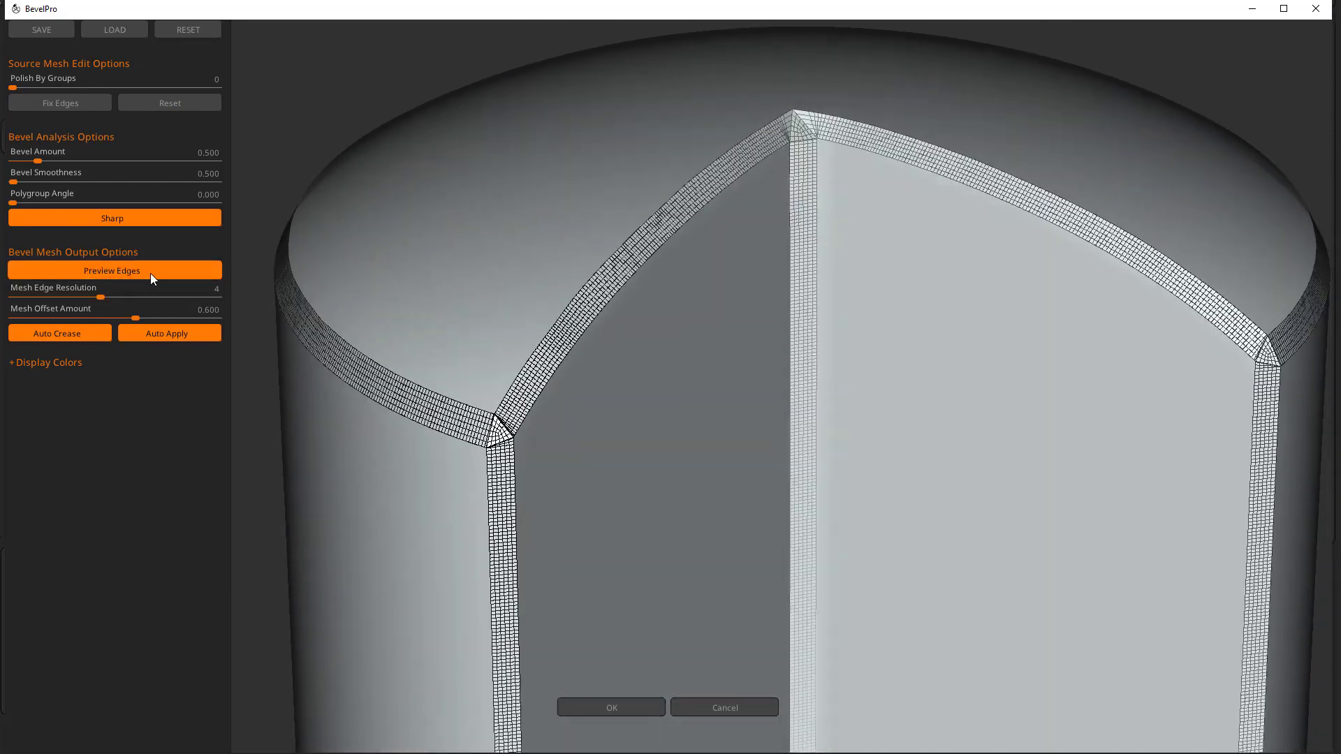
{"action": "mouse_move", "coordinate": [99, 294]}
{"action": "left_mouse_down"}
{"action": "mouse_move", "coordinate": [71, 296]}
{"action": "mouse_move", "coordinate": [83, 292]}
{"action": "left_mouse_up"}
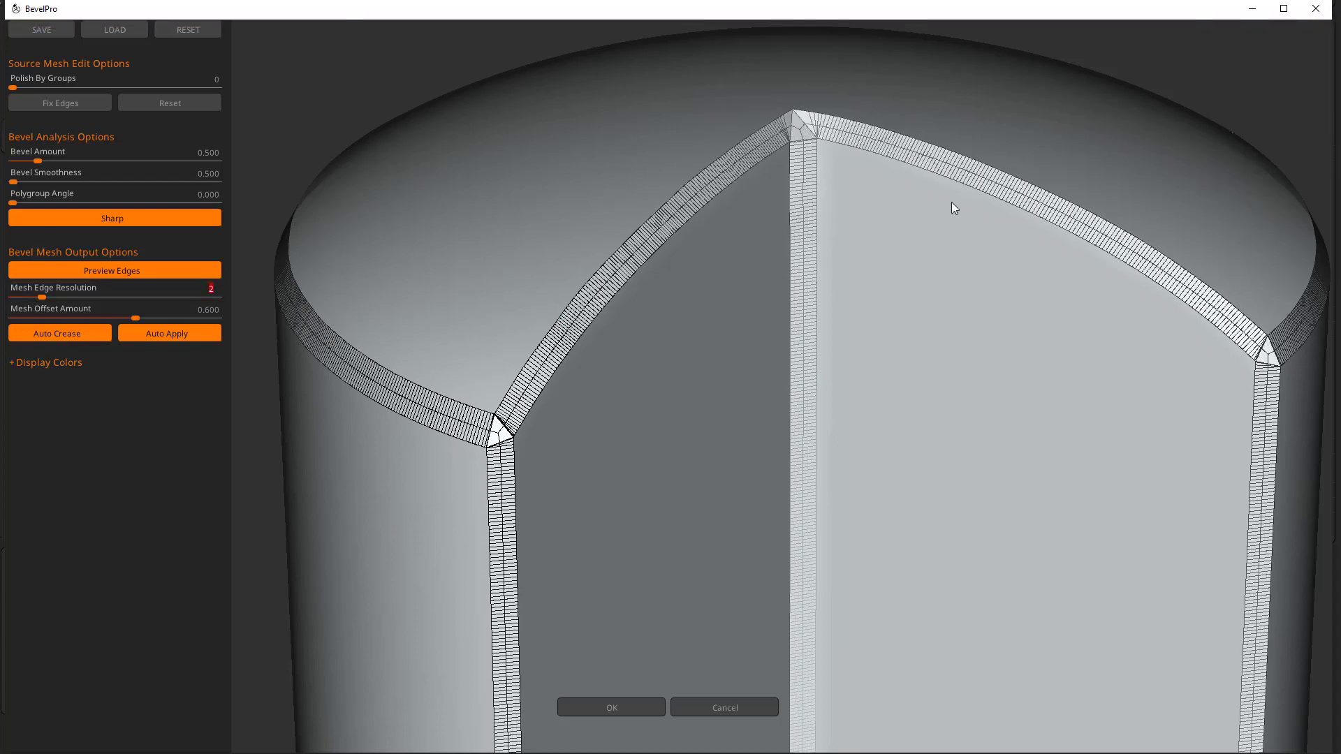
{"action": "left_click_drag", "start_coordinate": [760, 359], "coordinate": [698, 405]}
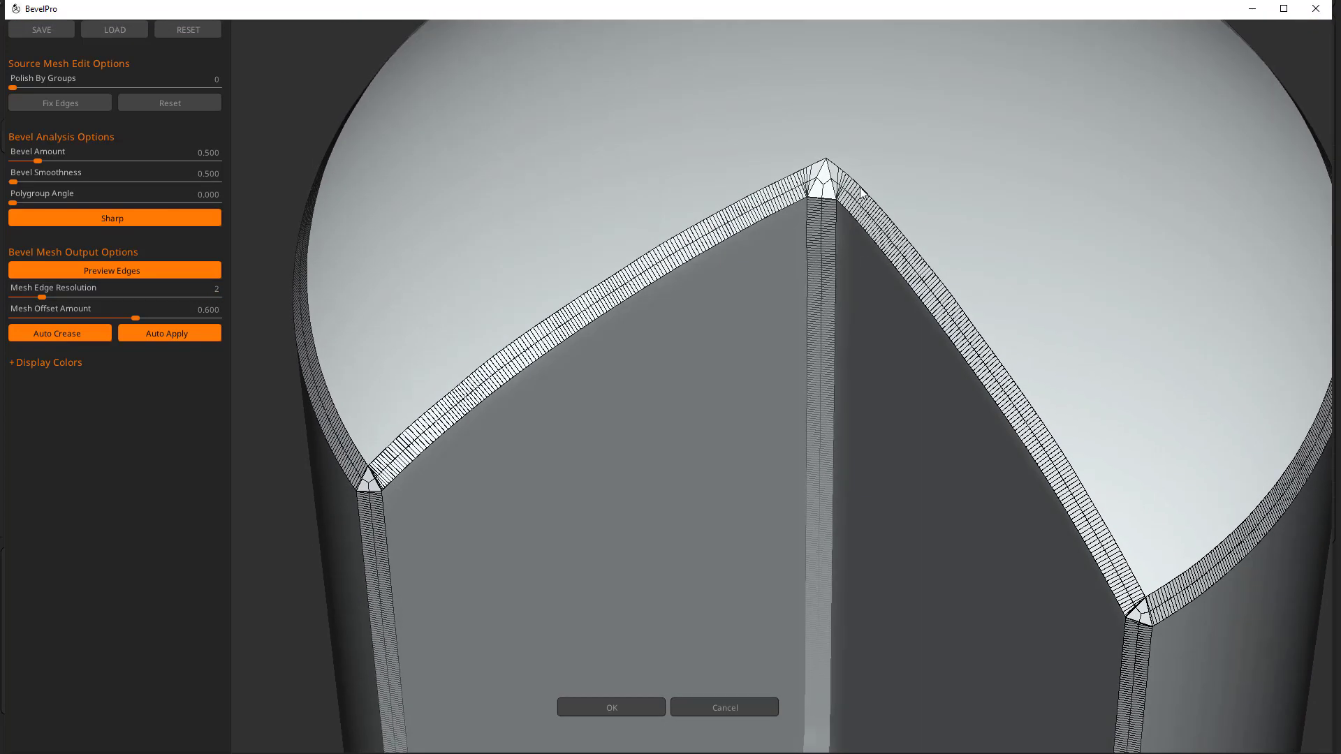
{"action": "left_click_drag", "start_coordinate": [1027, 403], "coordinate": [1052, 372]}
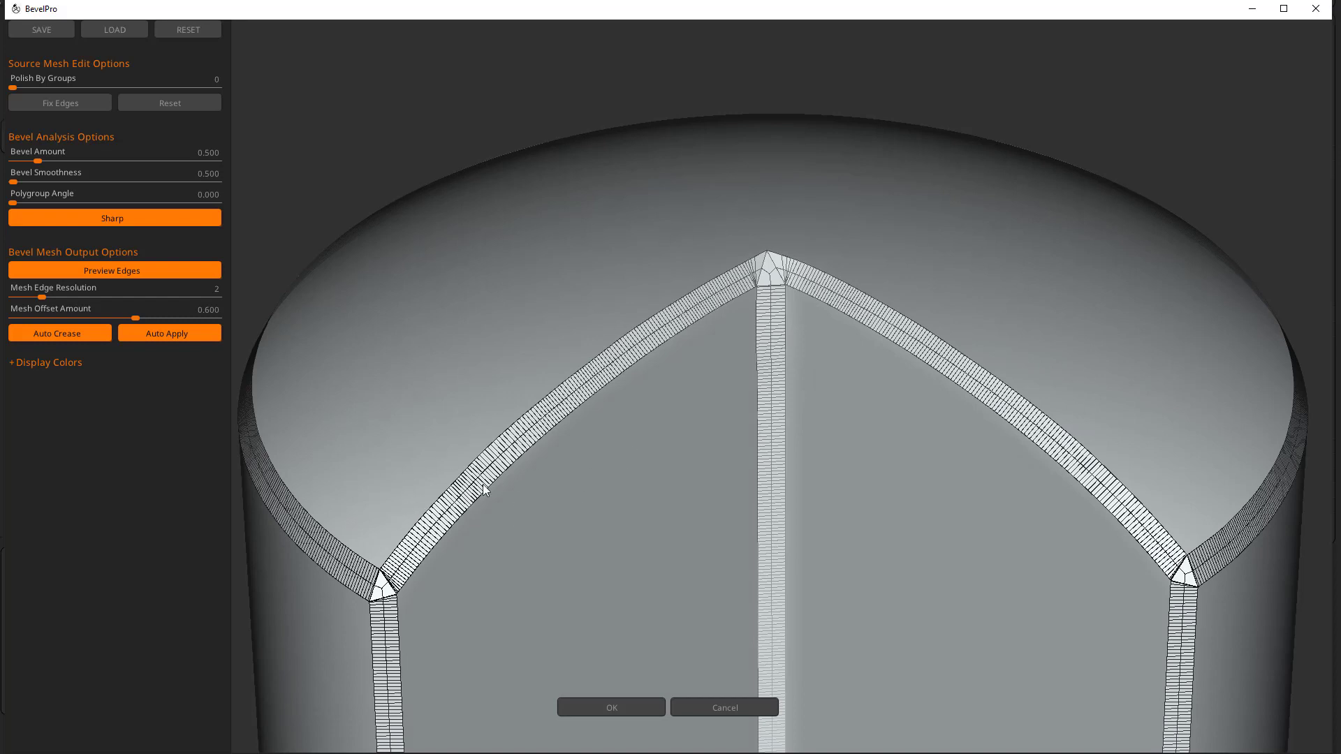
{"action": "left_click_drag", "start_coordinate": [915, 399], "coordinate": [880, 350], "text": "alt"}
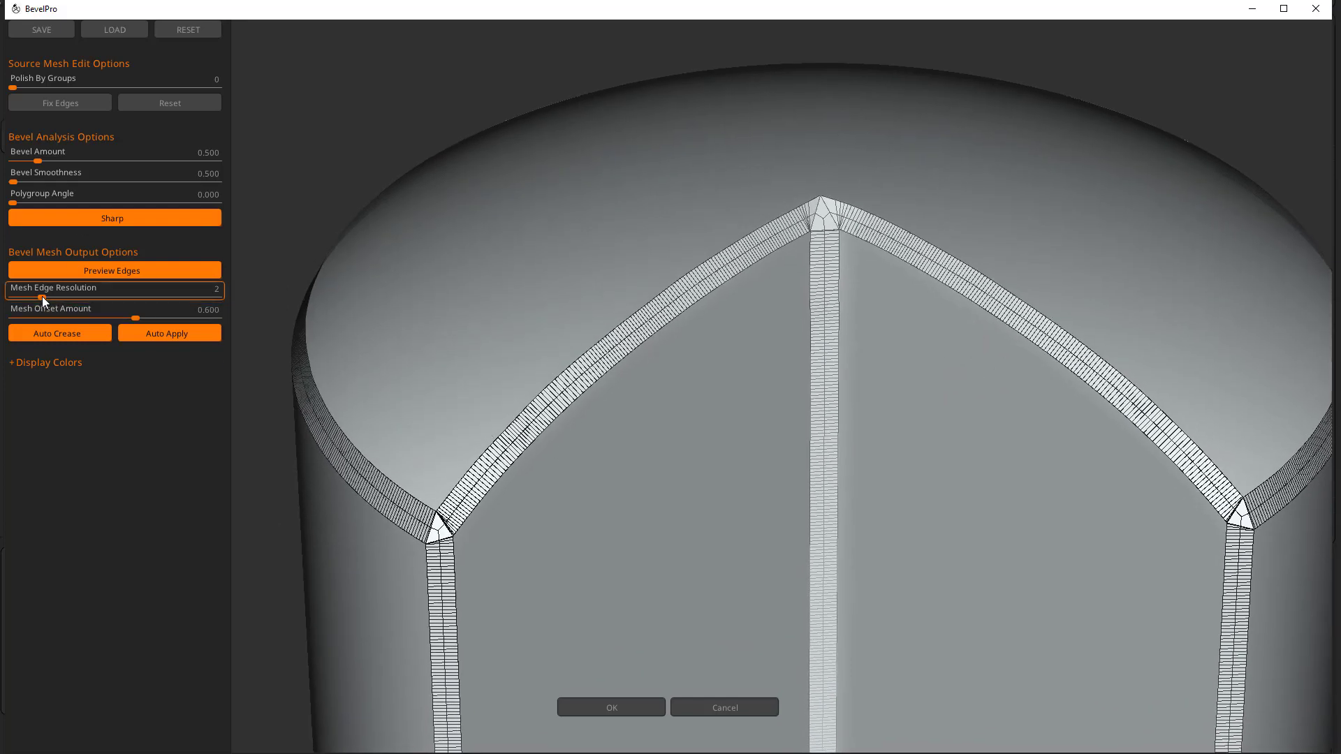
Step: Try a Mesh Edge Resolution of 1, set it to 4, and accept the Bevel Pro result
{"action": "left_click_drag", "start_coordinate": [44, 297], "coordinate": [12, 297]}
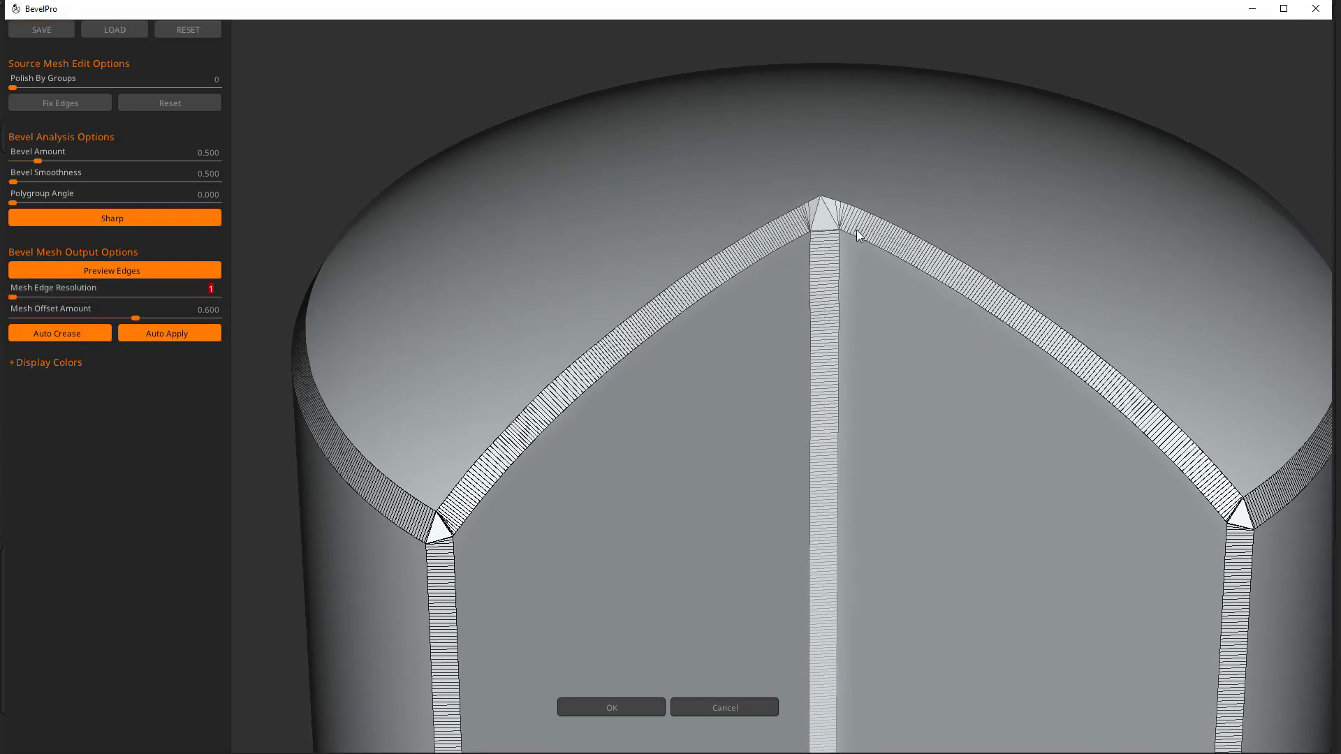
{"action": "left_click_drag", "start_coordinate": [18, 297], "coordinate": [90, 297]}
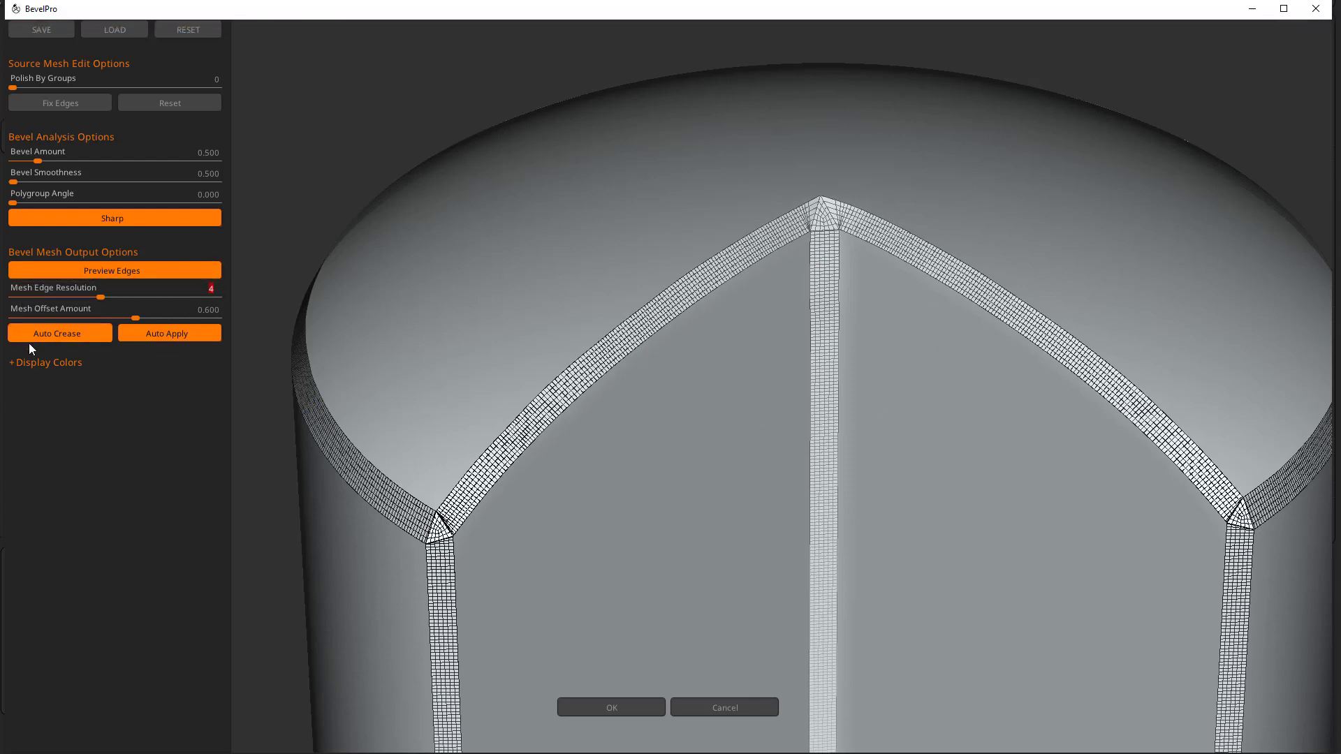
{"action": "left_click", "coordinate": [606, 706]}
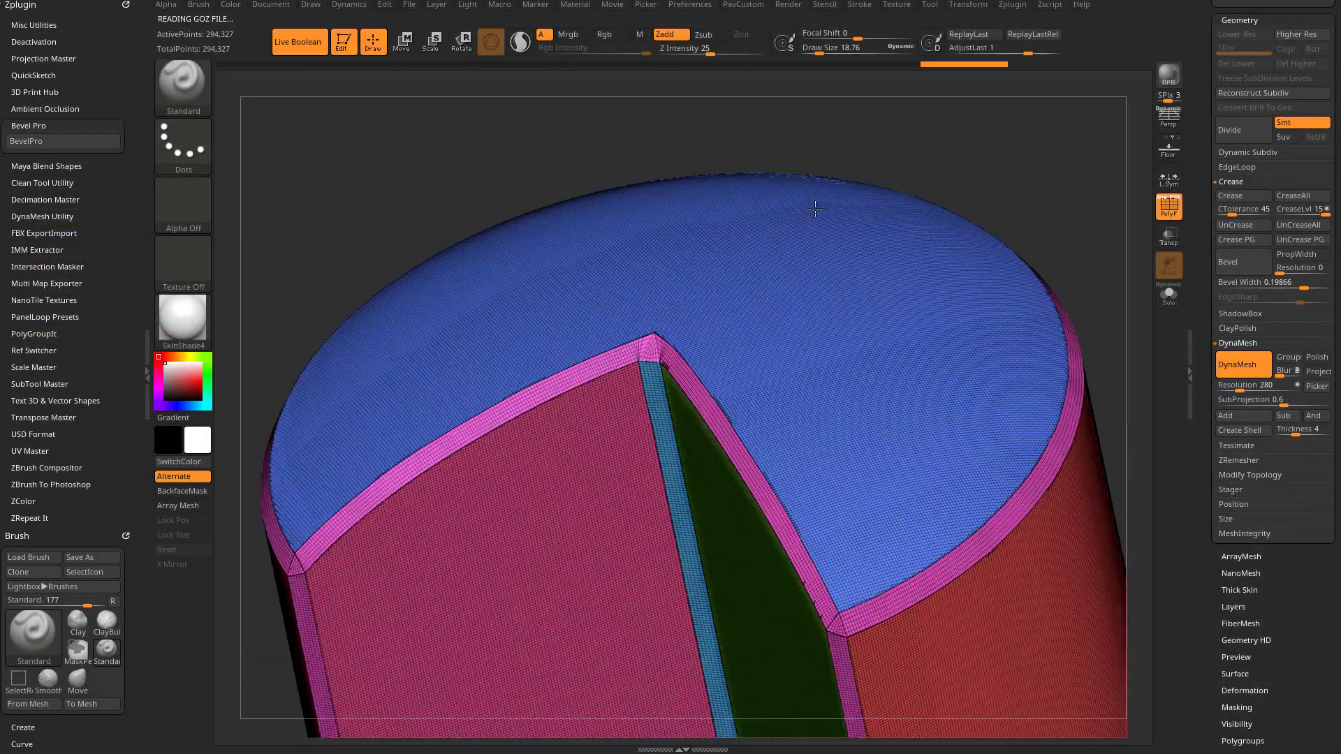
Step: Inspect the bevelled cap and wedge with the polyframe hidden, restore the polyframe, and undo the bevel
{"action": "right_click_drag", "start_coordinate": [815, 209], "coordinate": [951, 163]}
{"action": "left_click", "coordinate": [1168, 208]}
{"action": "mouse_move", "coordinate": [1060, 209]}
{"action": "right_mouse_down"}
{"action": "mouse_move", "coordinate": [1024, 176]}
{"action": "mouse_move", "coordinate": [1040, 153]}
{"action": "mouse_move", "coordinate": [1062, 264]}
{"action": "mouse_move", "coordinate": [1017, 197]}
{"action": "mouse_move", "coordinate": [1077, 190]}
{"action": "mouse_move", "coordinate": [1017, 194]}
{"action": "mouse_move", "coordinate": [1035, 234]}
{"action": "mouse_move", "coordinate": [1047, 209]}
{"action": "mouse_move", "coordinate": [1064, 210]}
{"action": "right_mouse_up"}
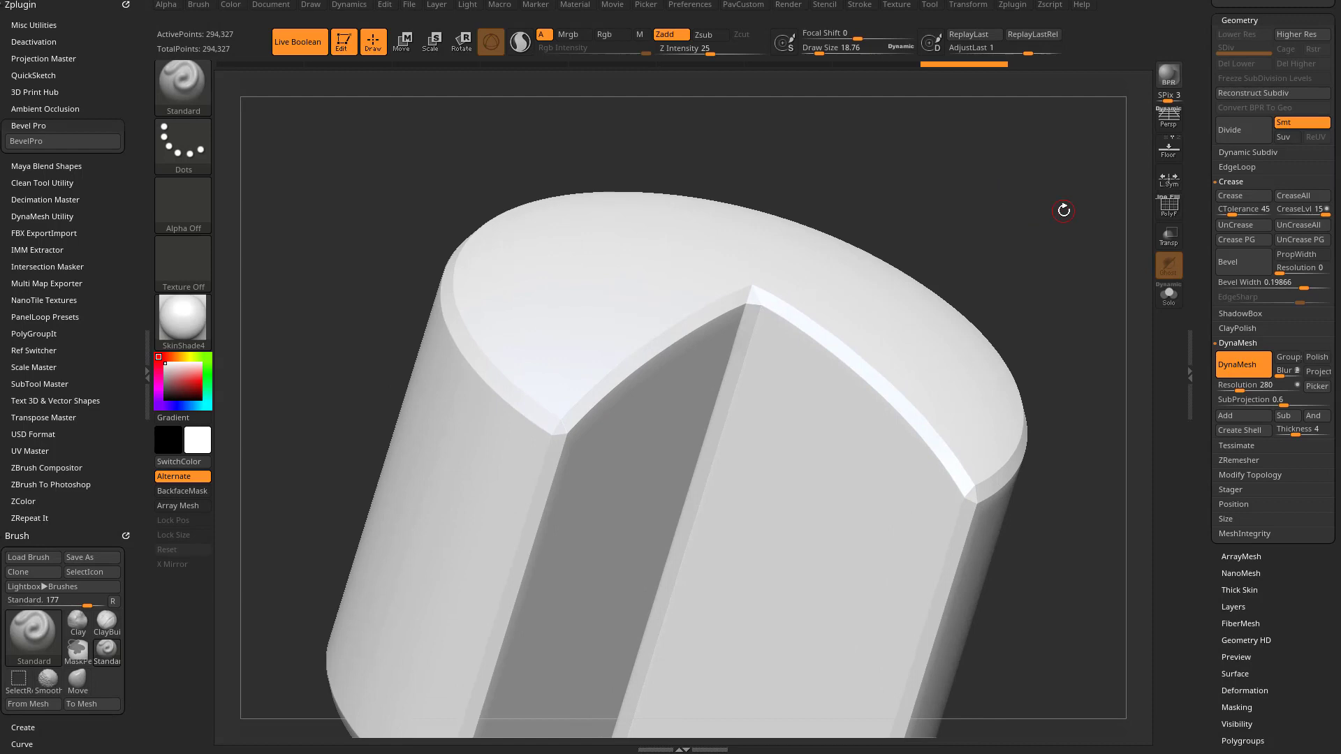
{"action": "mouse_move", "coordinate": [883, 183]}
{"action": "right_mouse_down"}
{"action": "mouse_move", "coordinate": [966, 183]}
{"action": "mouse_move", "coordinate": [971, 218]}
{"action": "right_mouse_up"}
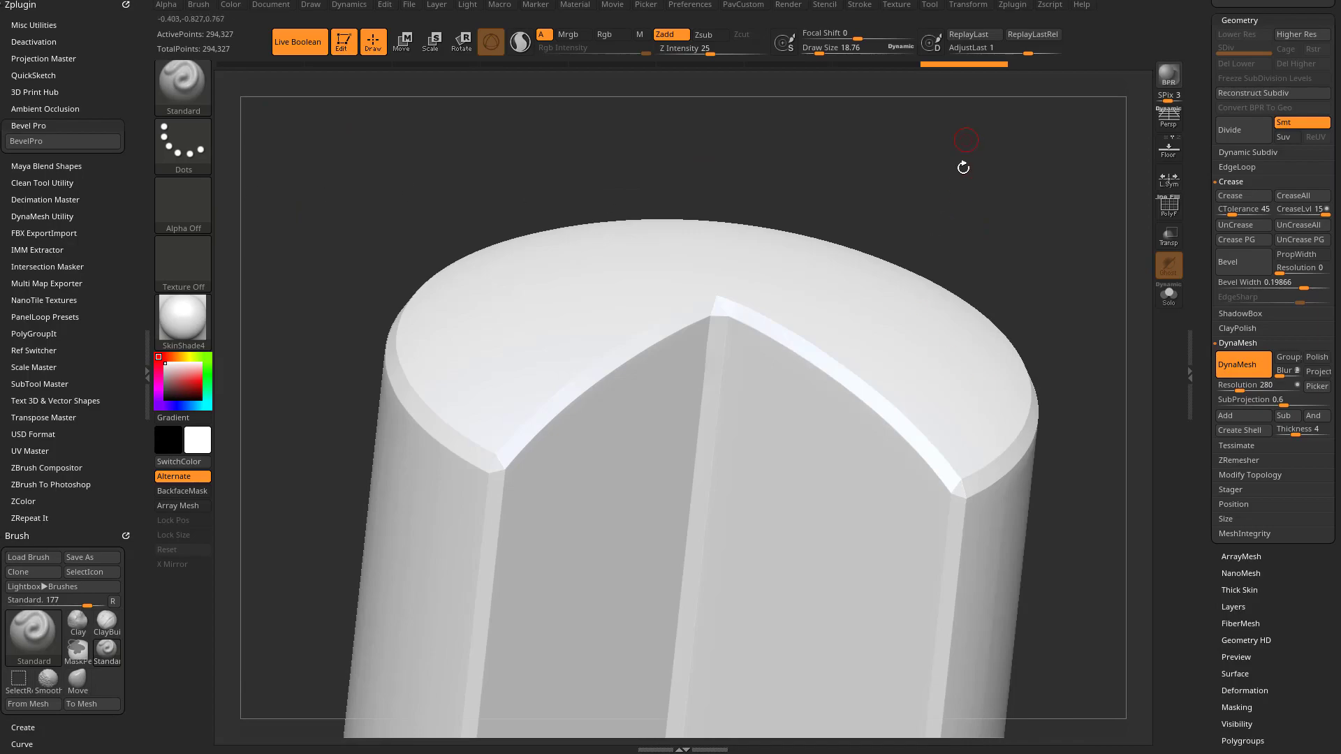
{"action": "left_click", "coordinate": [1168, 206]}
{"action": "key", "text": "ctrl+z"}
{"action": "right_click_drag", "start_coordinate": [1031, 202], "coordinate": [1041, 241]}
Step: Try the Polish By Groups deformation in its closed-circle mode on the DynaMesh, undoing each attempt
{"action": "left_click_drag", "start_coordinate": [1199, 416], "coordinate": [1206, 284]}
{"action": "left_click", "coordinate": [1241, 301]}
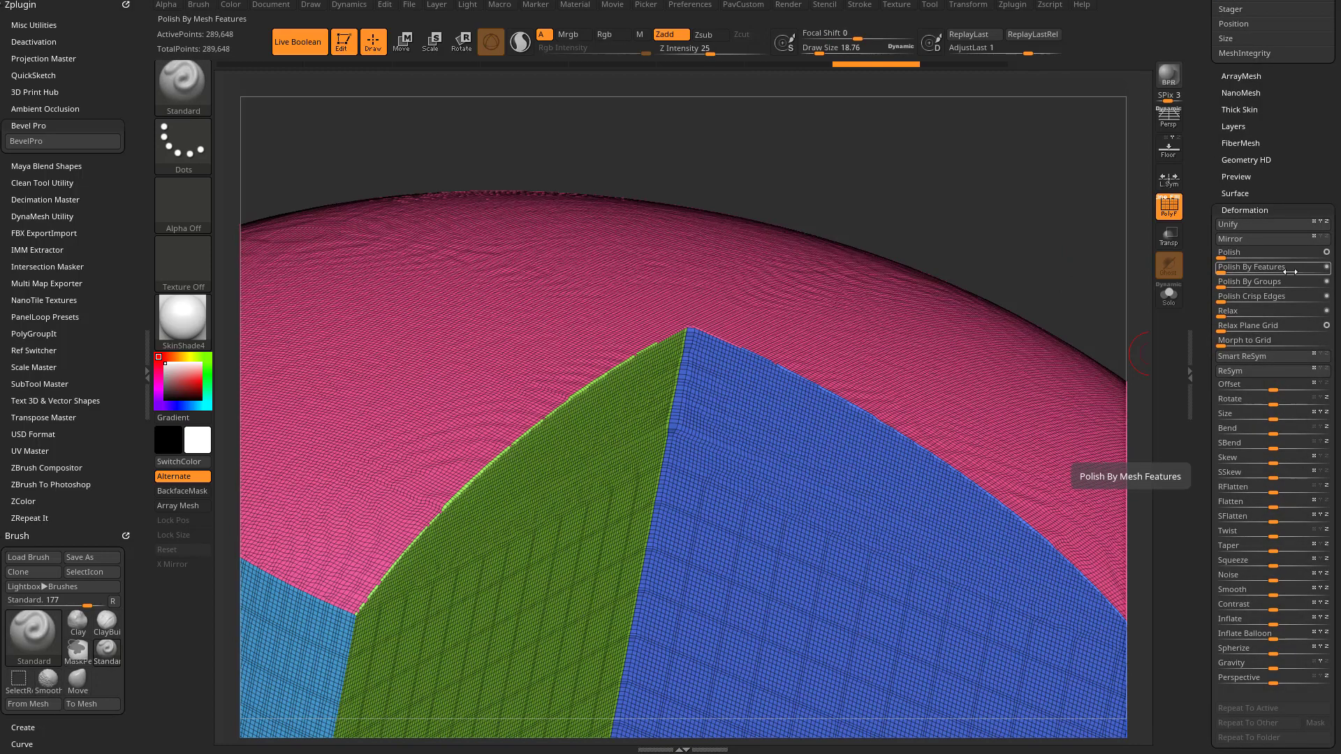
{"action": "left_click", "coordinate": [1224, 281]}
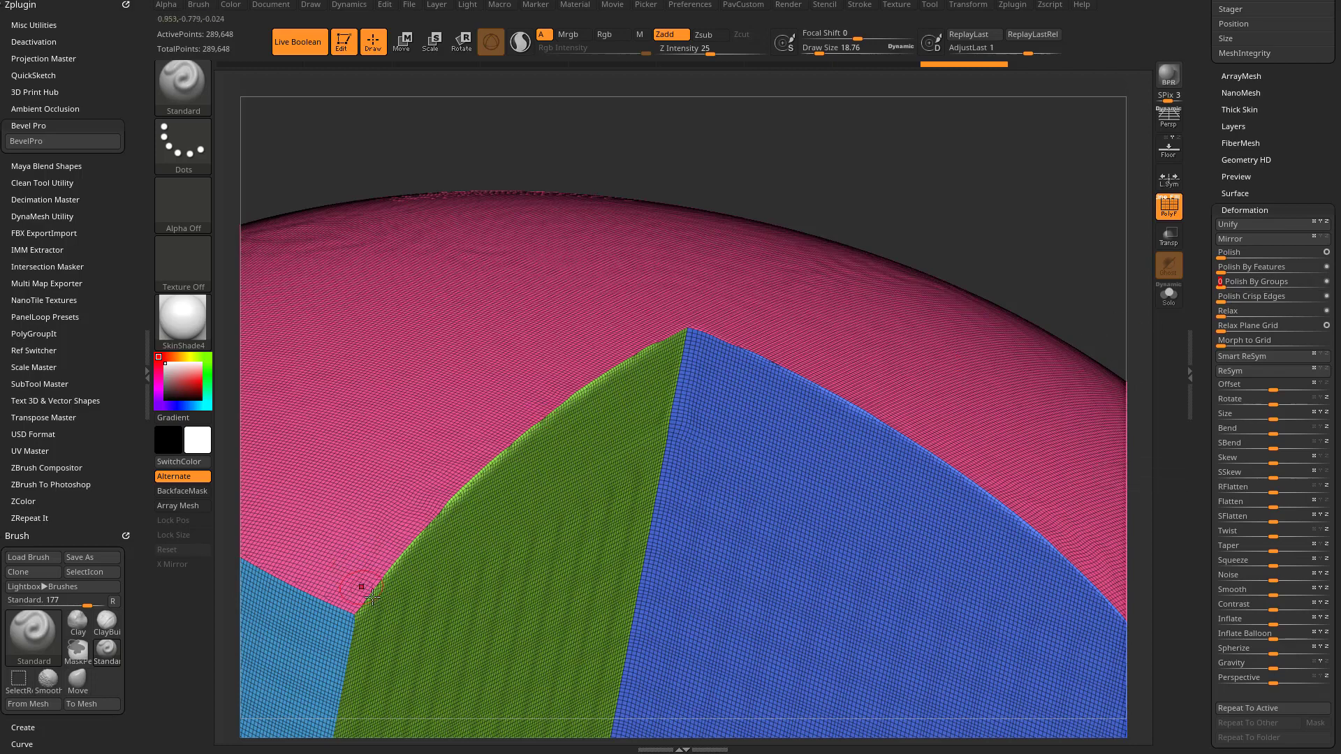
{"action": "key", "text": "ctrl+z"}
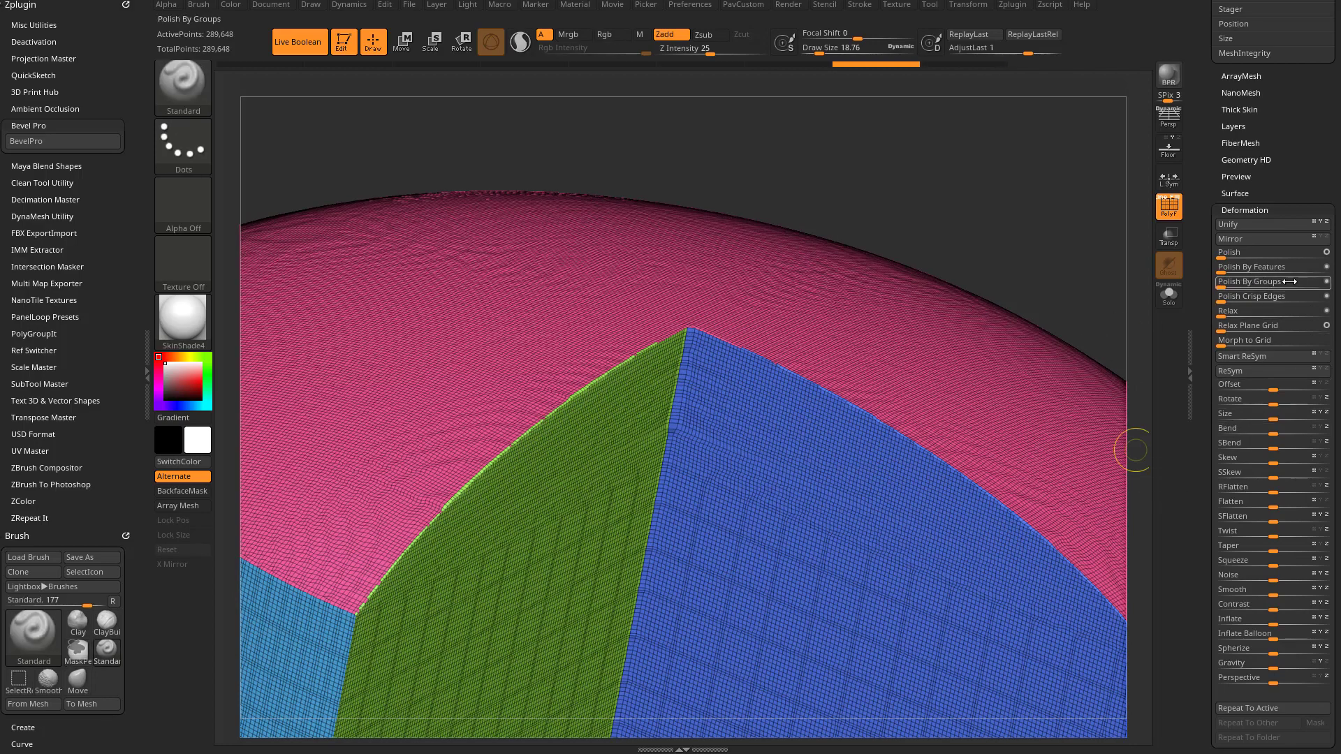
{"action": "left_click", "coordinate": [1229, 281]}
{"action": "key", "text": "ctrl+z"}
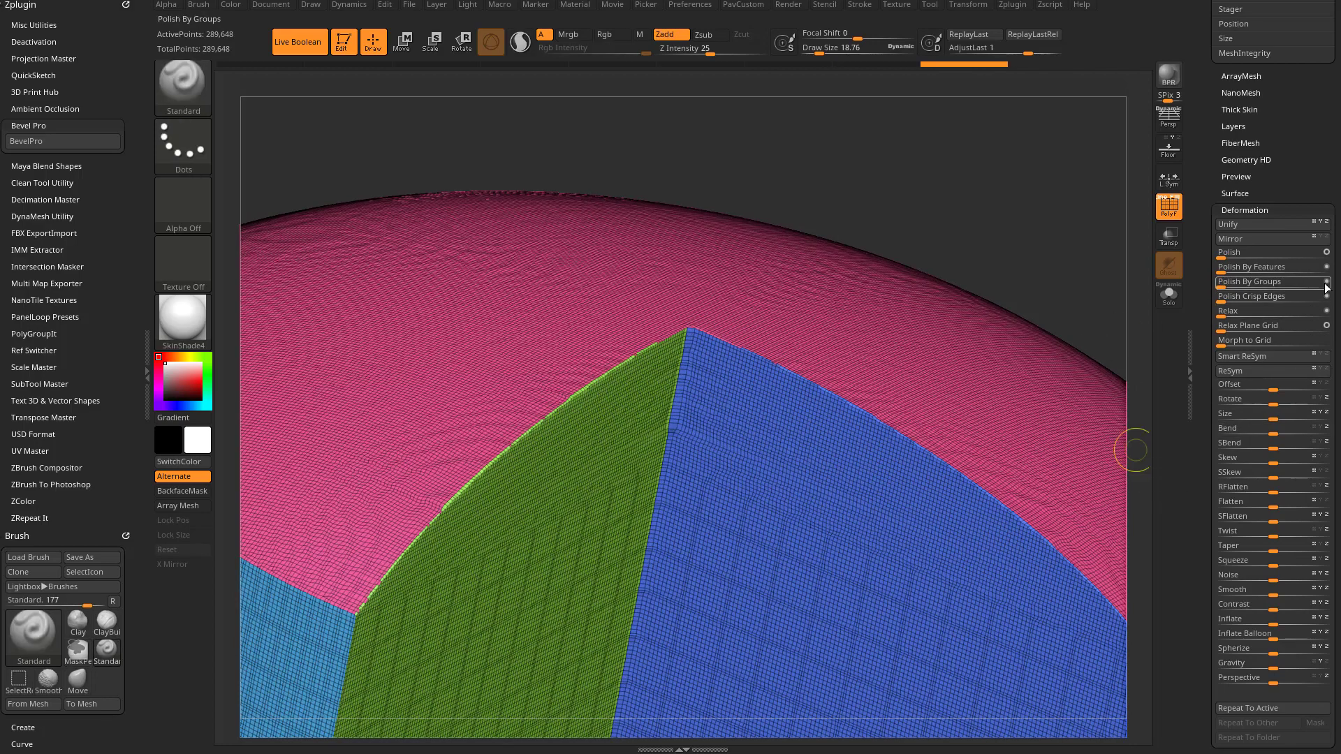
Step: Switch Polish By Groups to its open-circle mode, inspect the polished polygroup borders, and undo the polish
{"action": "left_click", "coordinate": [1266, 283]}
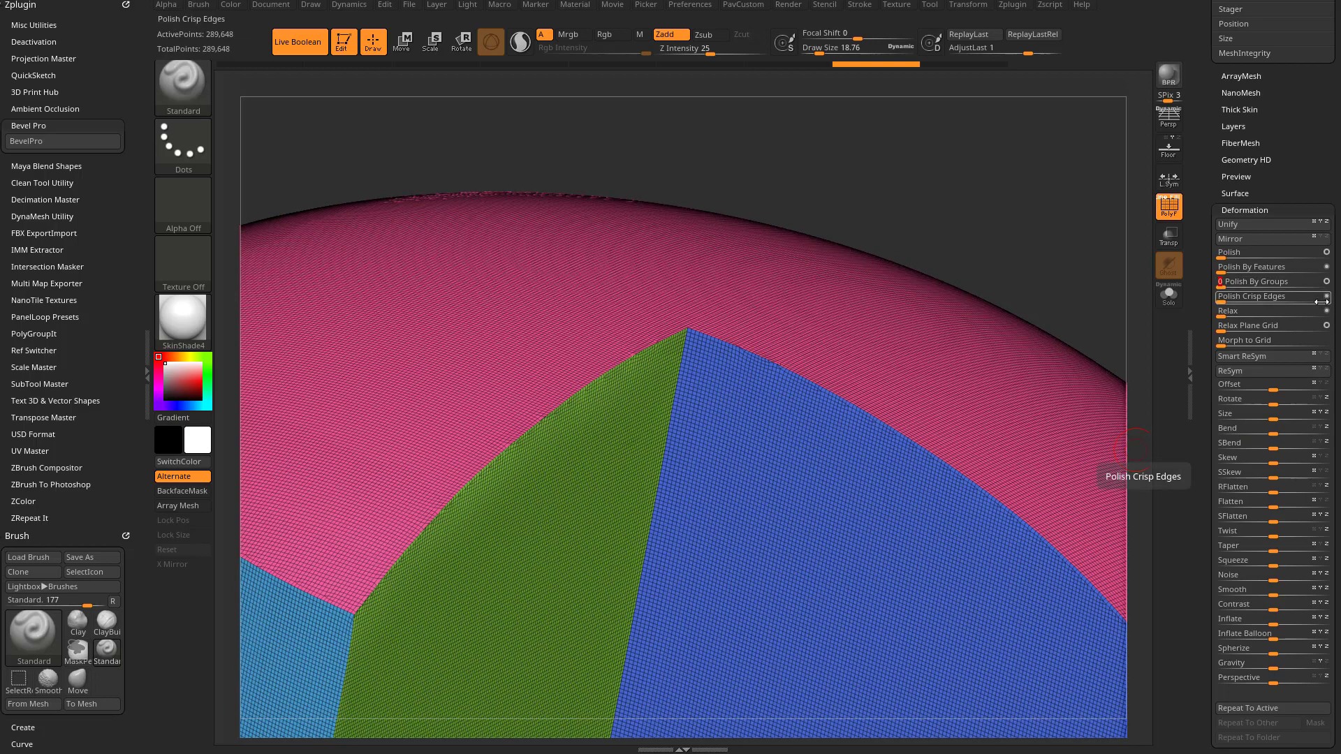
{"action": "left_click_drag", "start_coordinate": [898, 194], "coordinate": [772, 335], "text": "alt"}
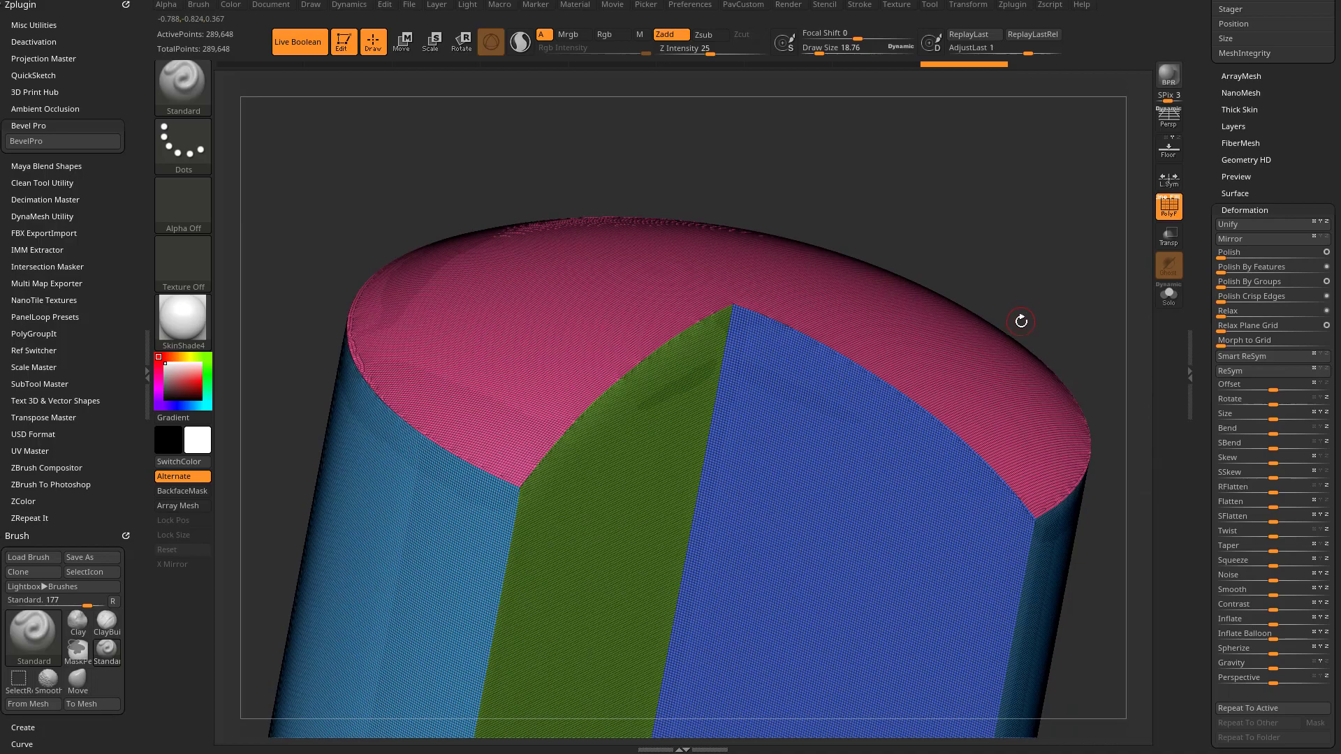
{"action": "key", "text": "ctrl+z"}
Step: Try the Polish By Features deformation in its open-circle mode on the borders around the wedge cut, and undo it
{"action": "left_click_drag", "start_coordinate": [1011, 248], "coordinate": [1096, 189], "text": "alt"}
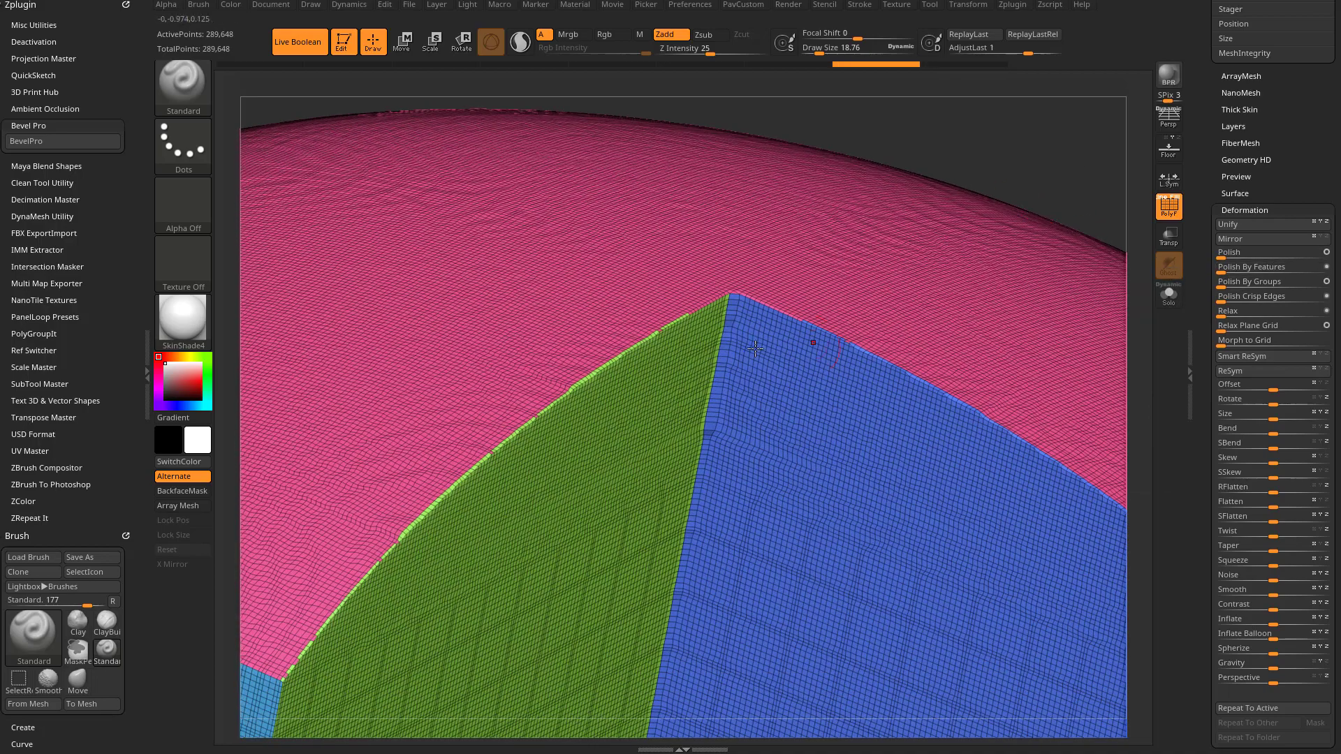
{"action": "left_click", "coordinate": [1323, 267]}
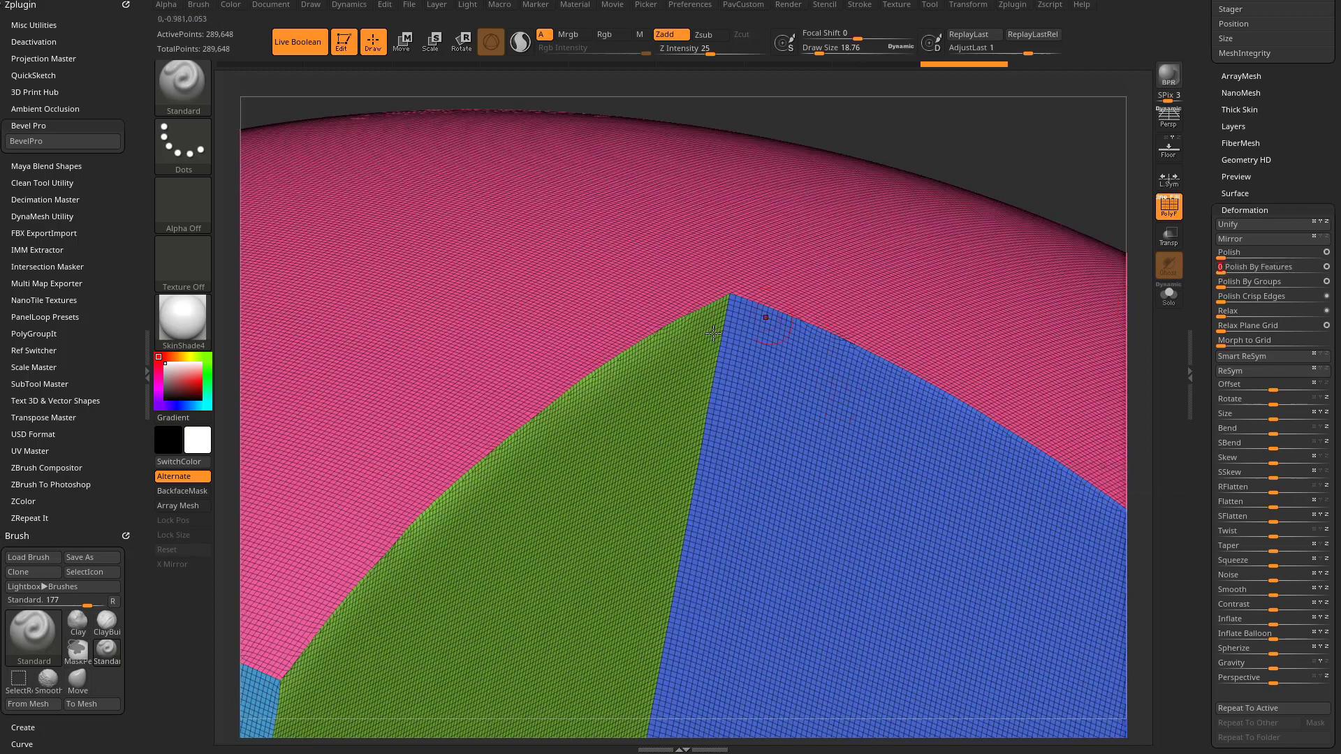
{"action": "key", "text": "ctrl+z"}
{"action": "left_click_drag", "start_coordinate": [1068, 169], "coordinate": [1098, 242], "text": "alt"}
{"action": "left_click_drag", "start_coordinate": [1060, 139], "coordinate": [1062, 219]}
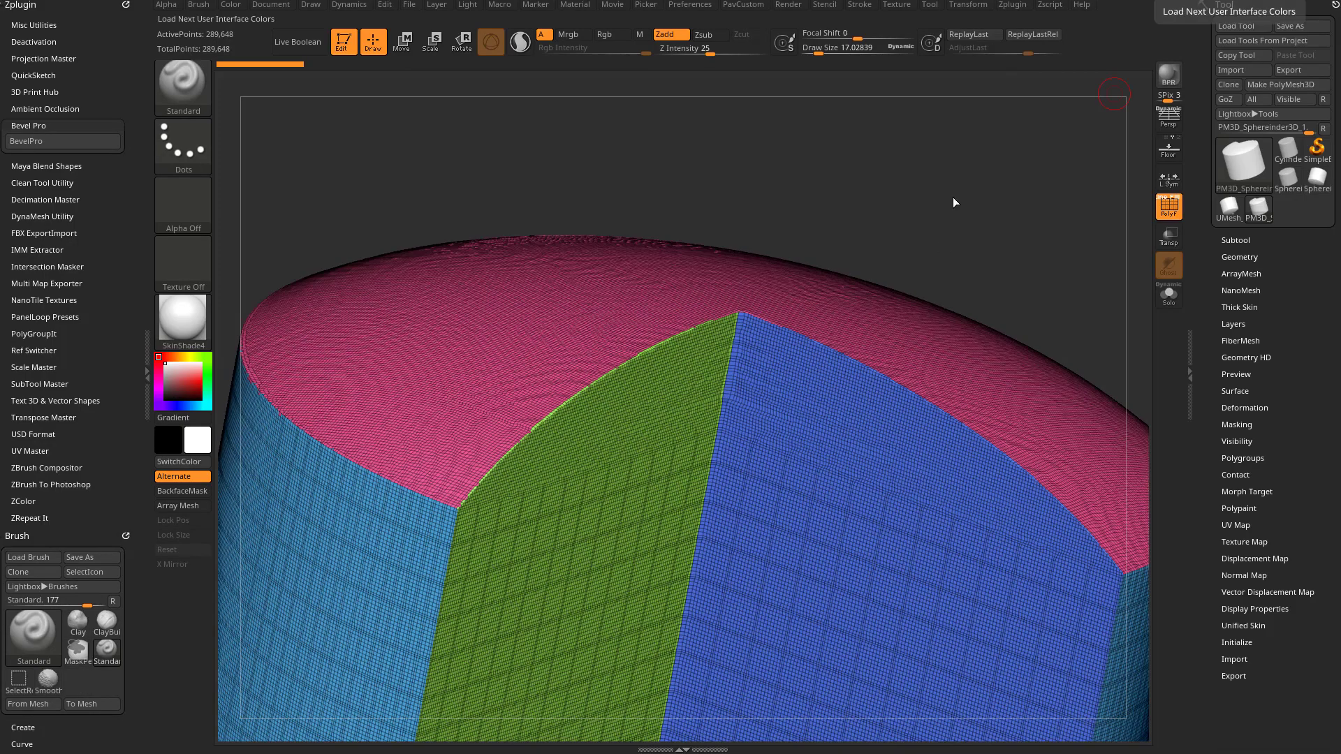
Step: Expand the Subtool settings of the sphereinder and frame the cap next to the wedge cut
{"action": "mouse_move", "coordinate": [952, 197]}
{"action": "left_mouse_down"}
{"action": "mouse_move", "coordinate": [946, 225]}
{"action": "mouse_move", "coordinate": [958, 195]}
{"action": "mouse_move", "coordinate": [979, 195]}
{"action": "left_mouse_up"}
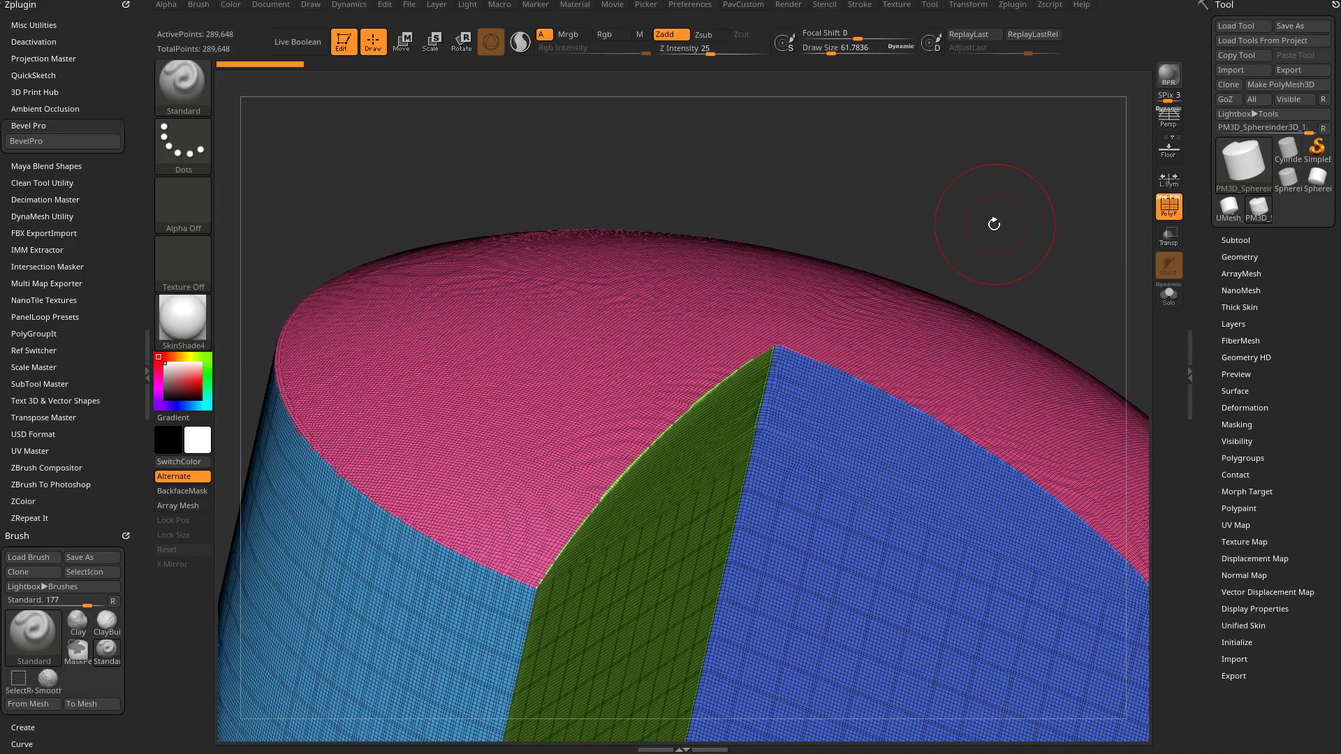
{"action": "left_click", "coordinate": [1236, 240]}
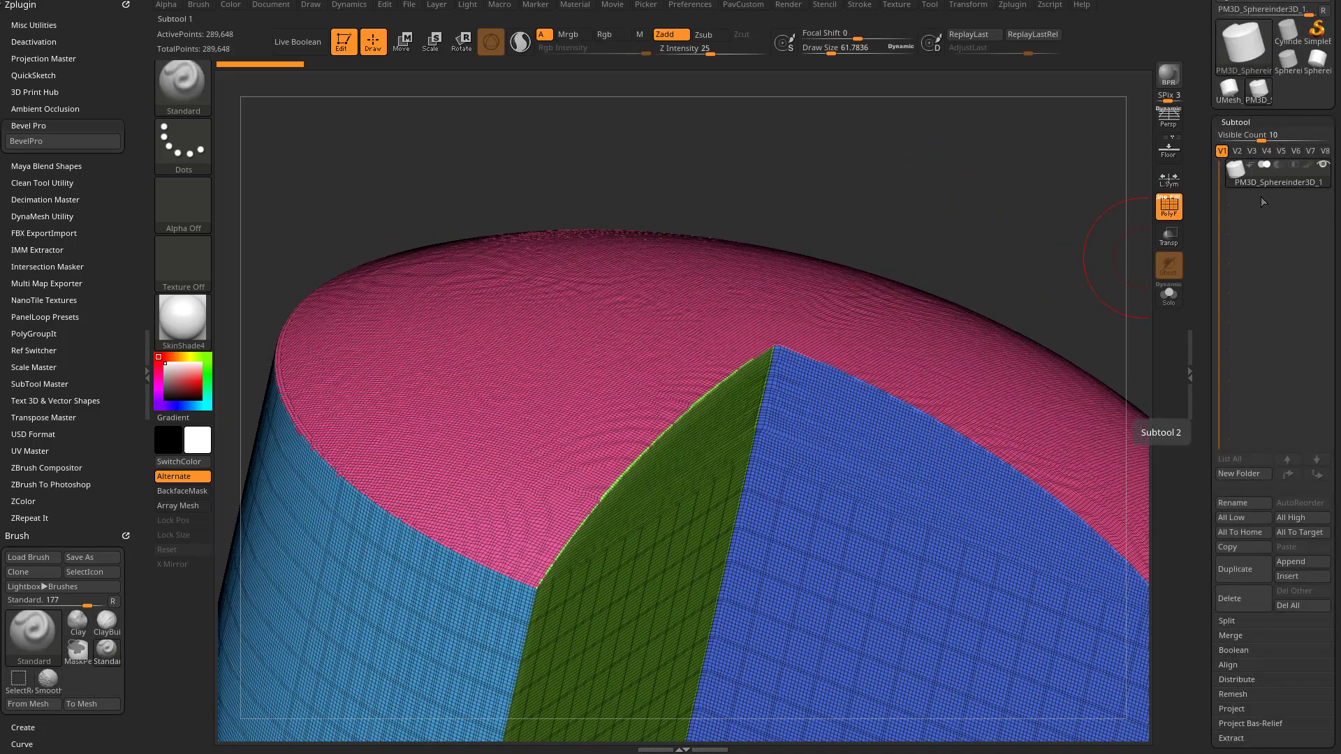
{"action": "mouse_move", "coordinate": [998, 209]}
{"action": "left_mouse_down"}
{"action": "mouse_move", "coordinate": [1017, 209]}
{"action": "mouse_move", "coordinate": [1008, 219]}
{"action": "left_mouse_up"}
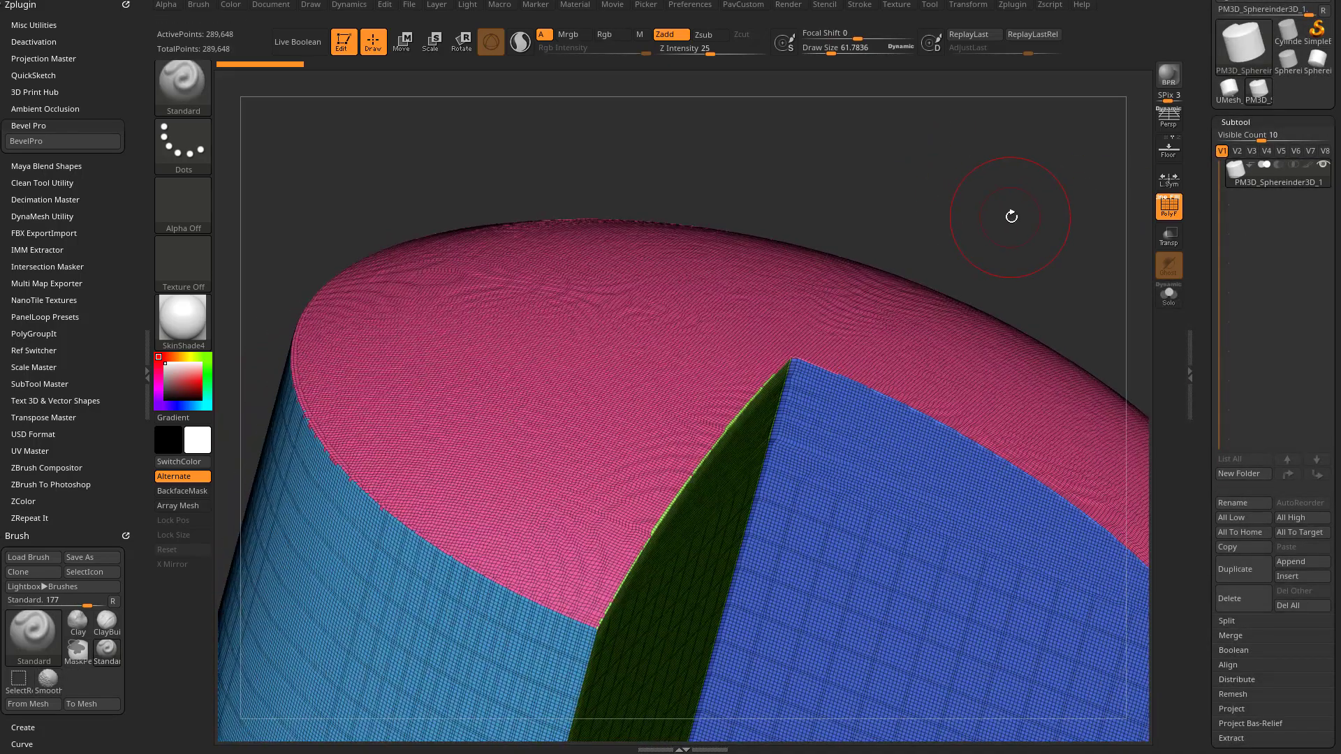
Step: Select the IMM Boolean brush and choose its Holes insert mesh
{"action": "key", "text": "b"}
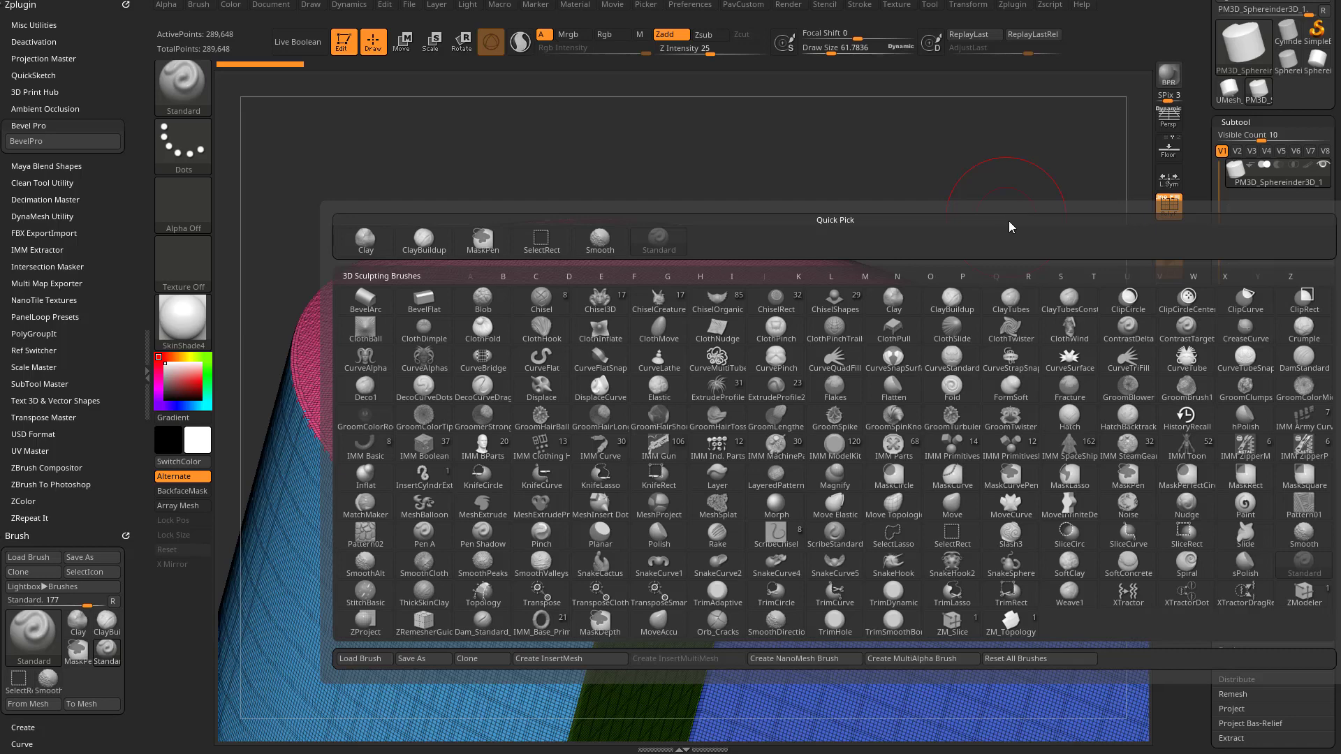
{"action": "key", "text": "i"}
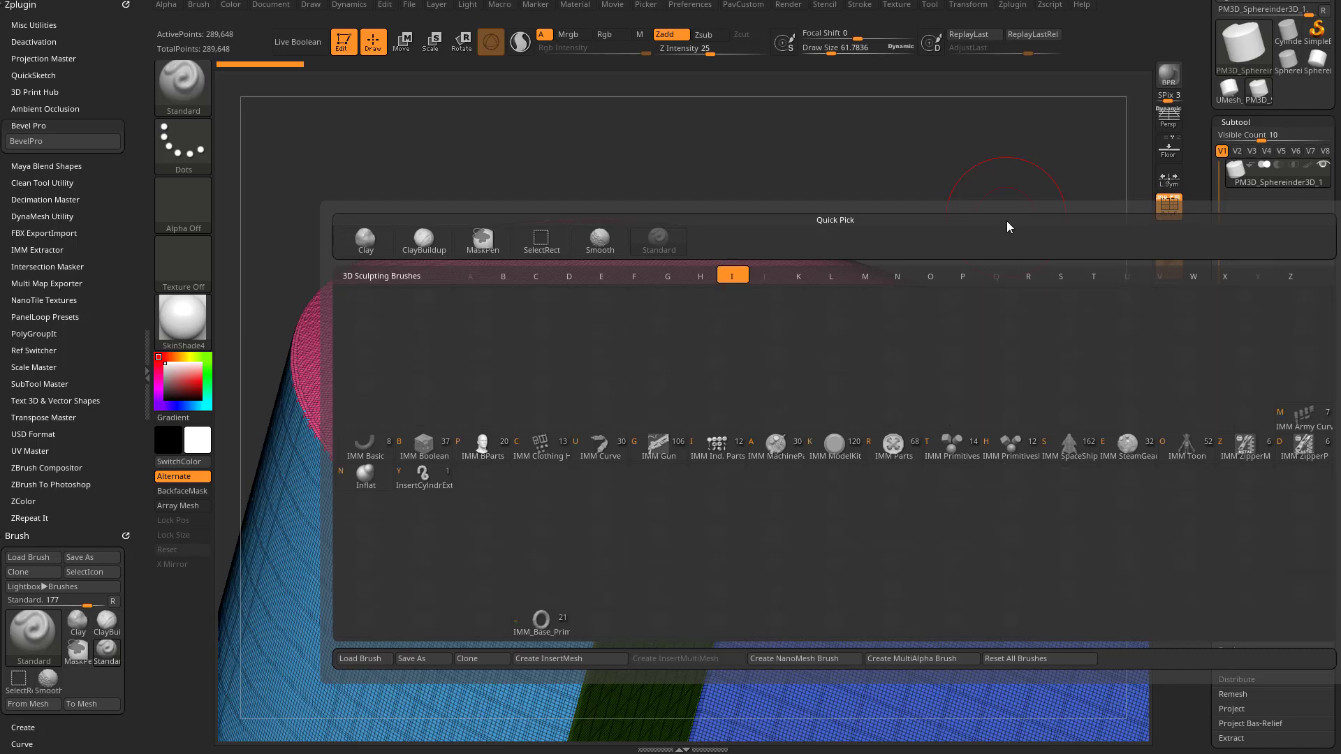
{"action": "left_click", "coordinate": [424, 447]}
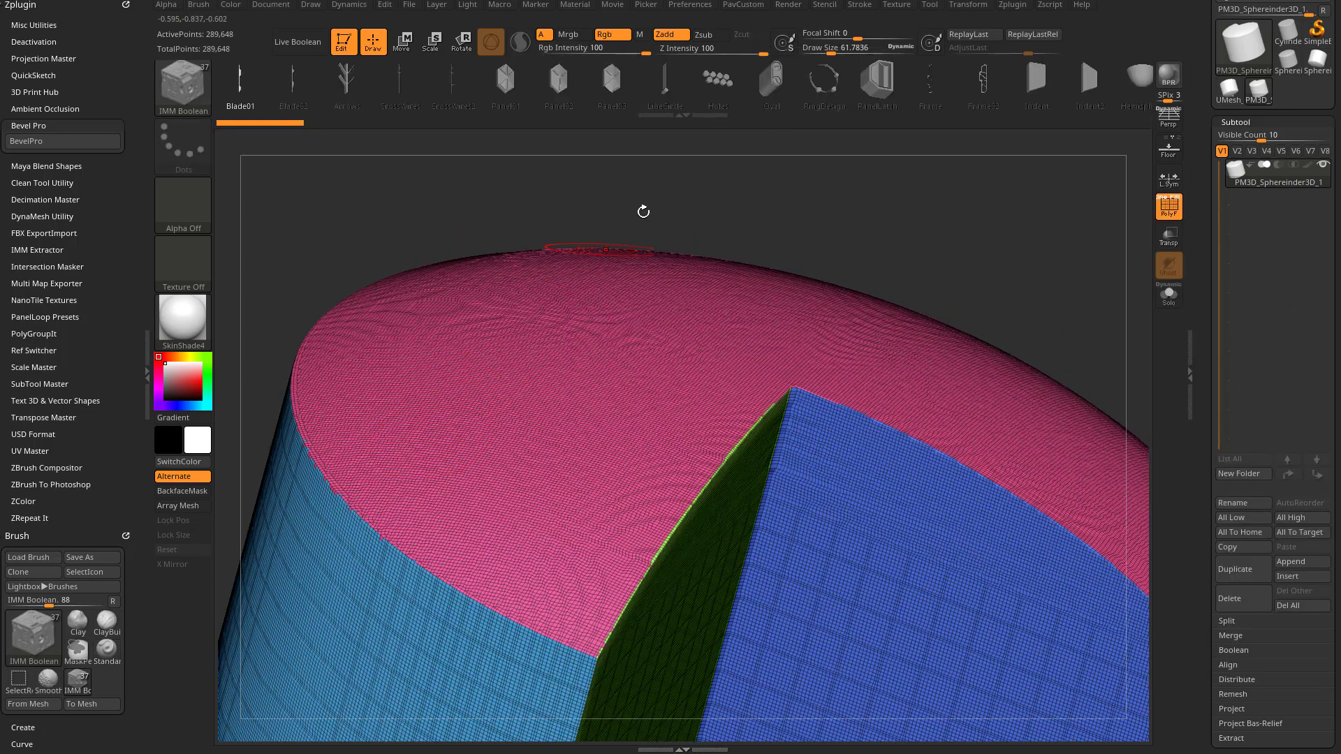
{"action": "left_click", "coordinate": [719, 81]}
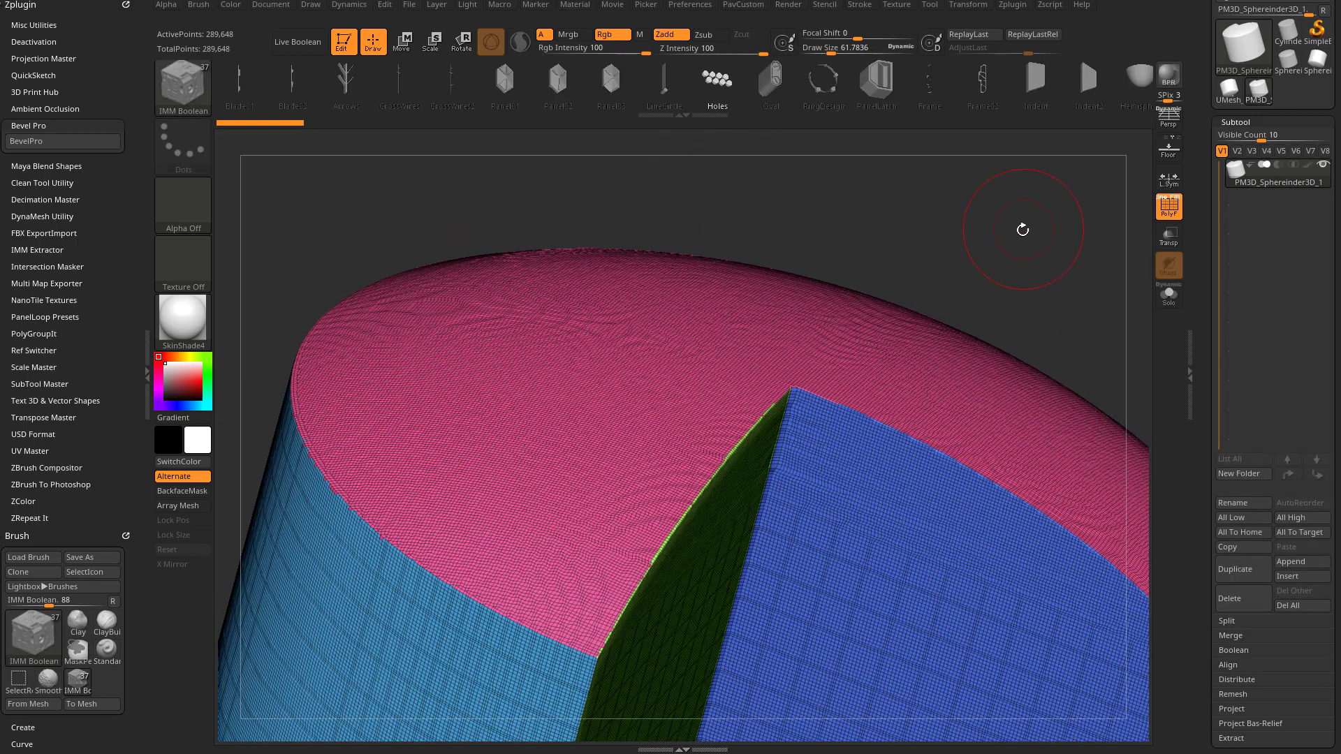
Step: Insert the Holes mesh on the pink cap face beside the wedge cut and inspect its placement
{"action": "left_click_drag", "start_coordinate": [1020, 225], "coordinate": [742, 283]}
{"action": "left_click_drag", "start_coordinate": [627, 308], "coordinate": [679, 270]}
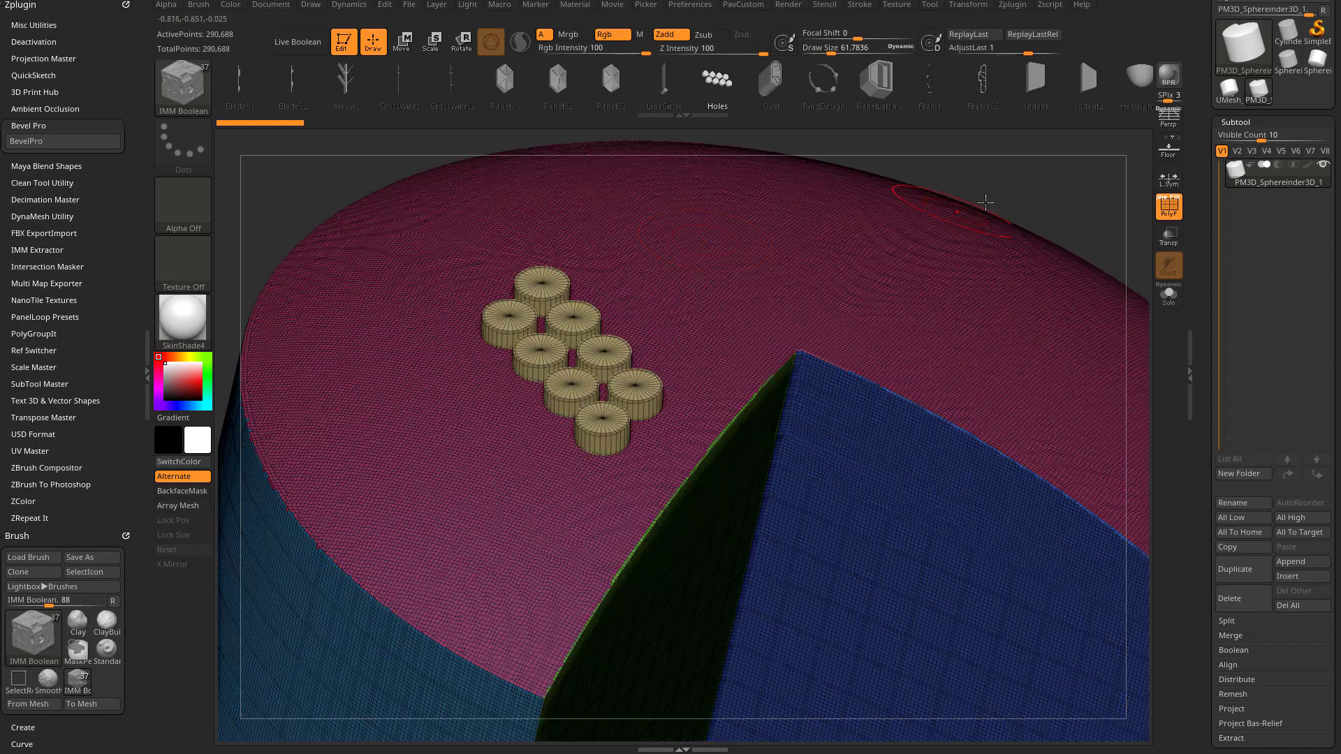
{"action": "left_click_drag", "start_coordinate": [985, 203], "coordinate": [664, 340]}
{"action": "left_click_drag", "start_coordinate": [847, 224], "coordinate": [866, 265], "text": "alt"}
{"action": "key", "text": "ctrl+z"}
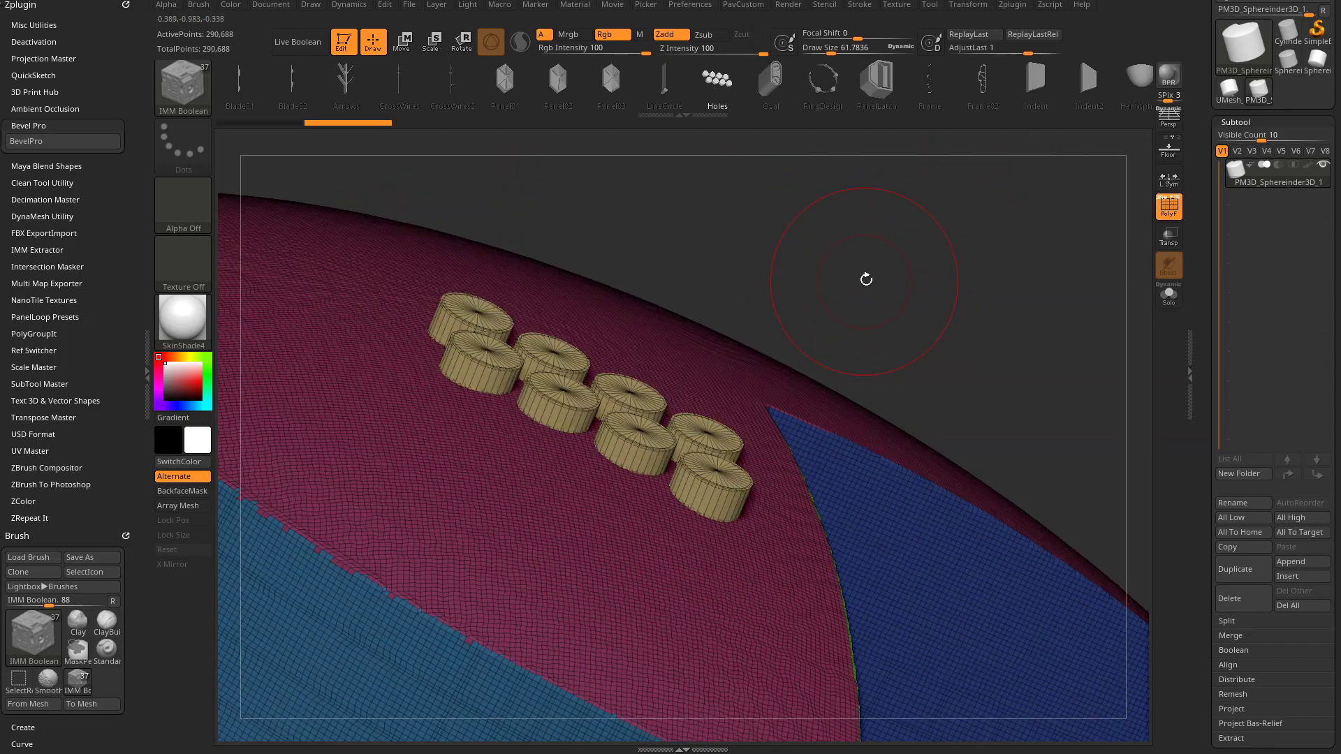
Step: Undo the Holes insertion and set the IMM Boolean brush's Projection Strength to 100
{"action": "key", "text": "ctrl+z"}
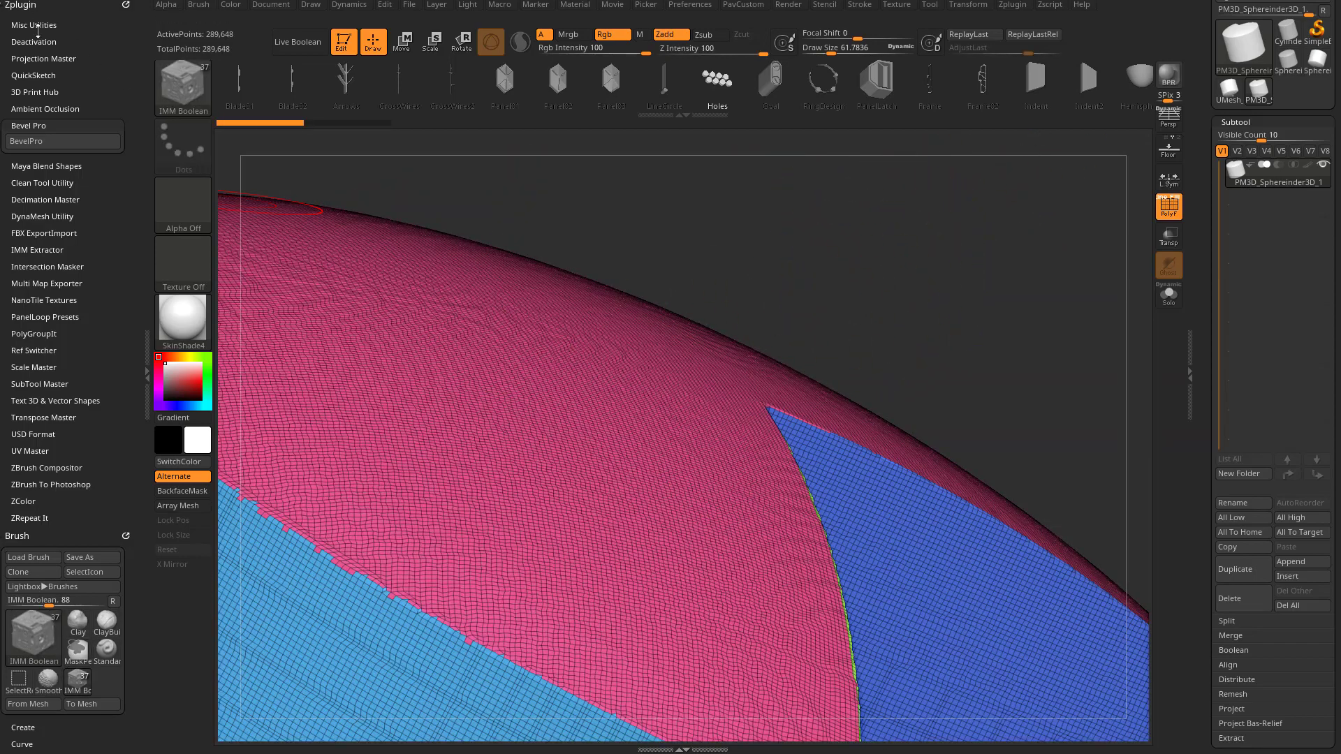
{"action": "scroll", "coordinate": [41, 104], "scroll_direction": "down", "scroll_amount": 10}
{"action": "key", "text": "shift"}
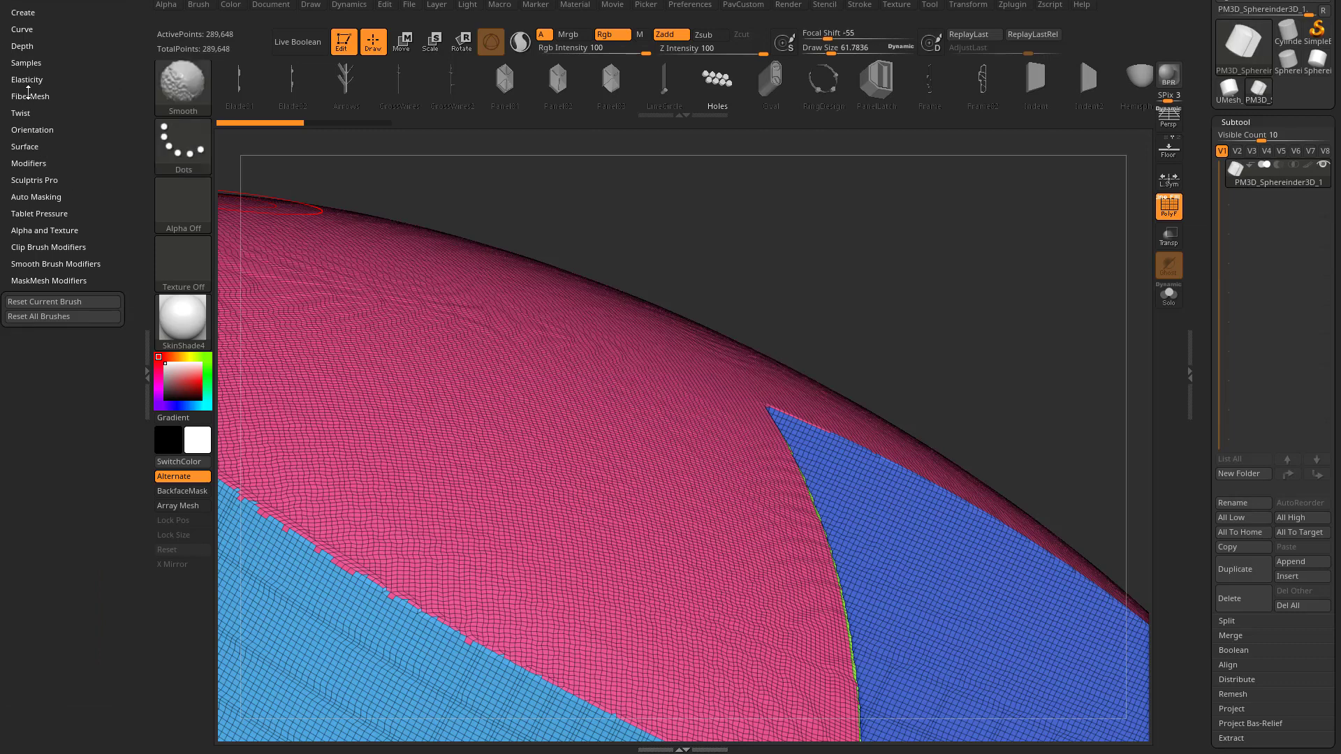
{"action": "left_click", "coordinate": [28, 163]}
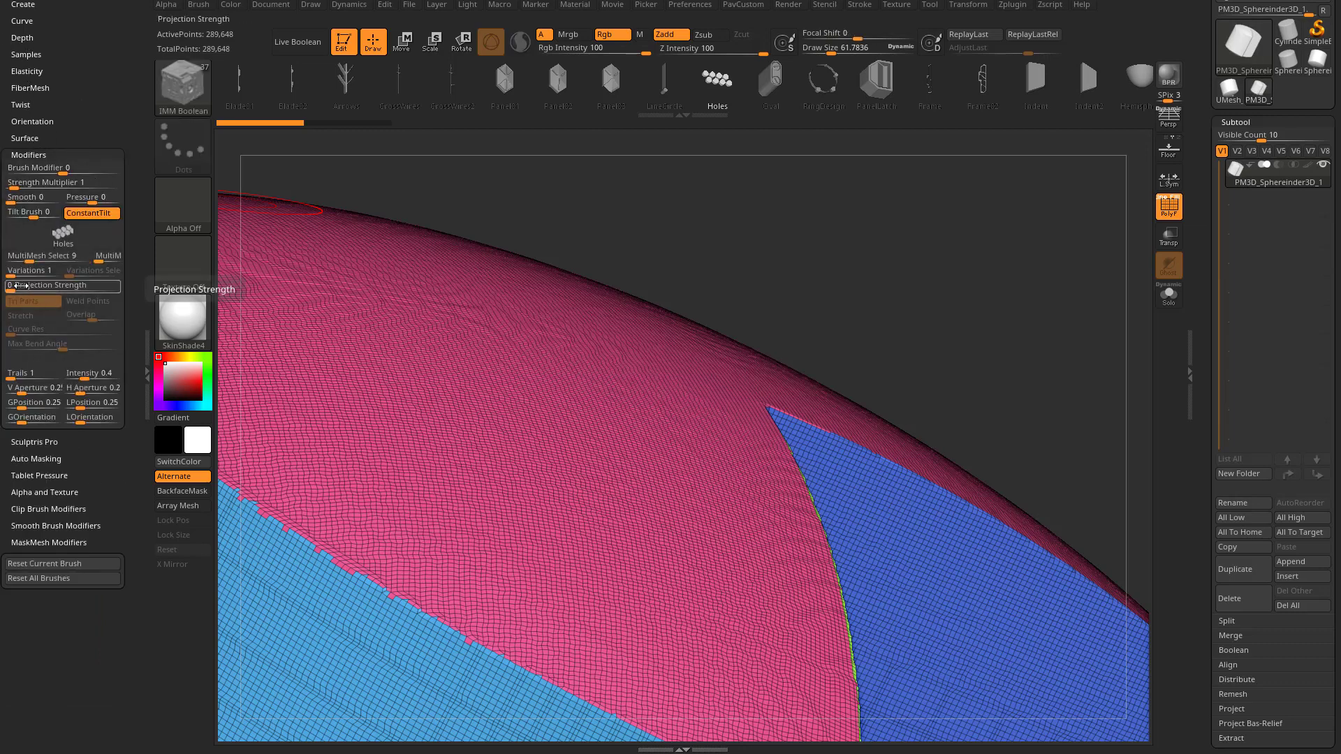
{"action": "left_click_drag", "start_coordinate": [19, 285], "coordinate": [134, 284]}
Step: Insert the Holes mesh on the pink cap face beside the wedge cut and reduce the Draw Size to about 15
{"action": "left_click_drag", "start_coordinate": [770, 220], "coordinate": [740, 244]}
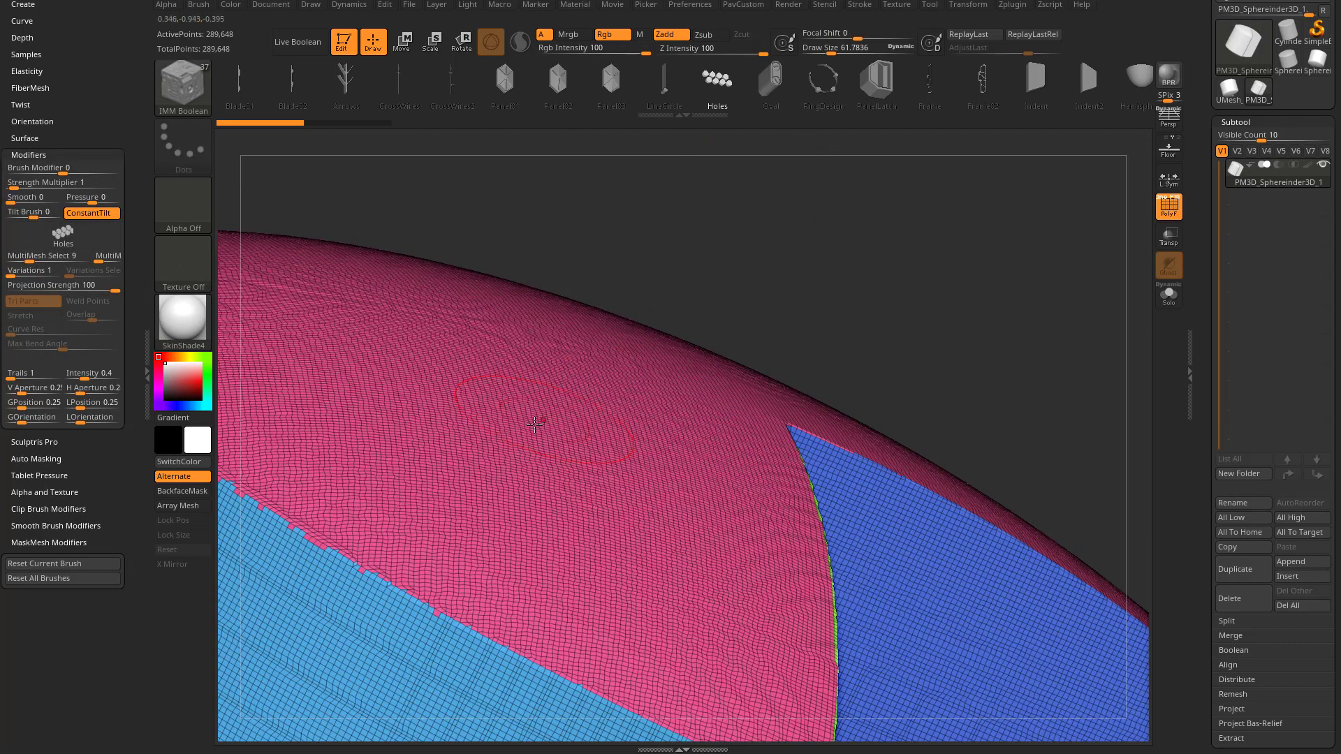
{"action": "mouse_move", "coordinate": [535, 424]}
{"action": "left_mouse_down"}
{"action": "mouse_move", "coordinate": [671, 302]}
{"action": "mouse_move", "coordinate": [841, 275]}
{"action": "mouse_move", "coordinate": [724, 279]}
{"action": "mouse_move", "coordinate": [782, 297]}
{"action": "mouse_move", "coordinate": [536, 445]}
{"action": "left_mouse_up"}
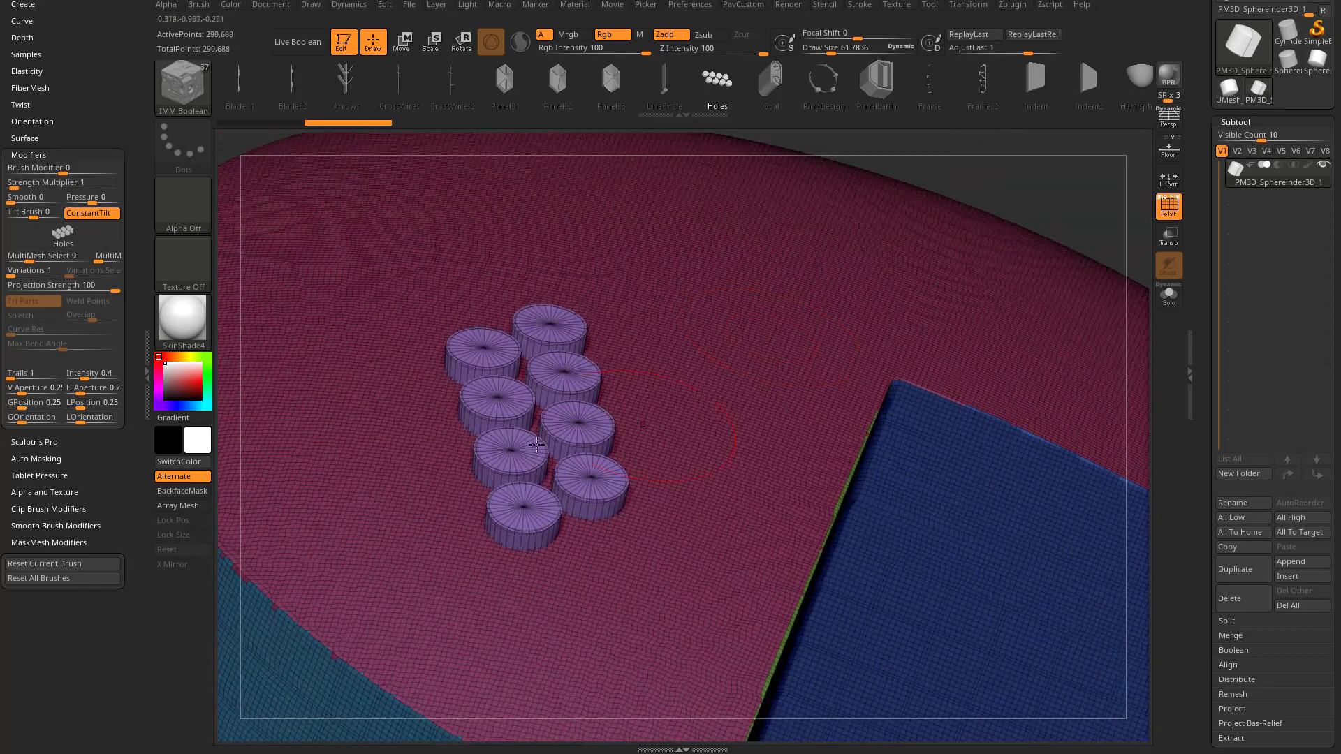
{"action": "key", "text": "s"}
{"action": "left_click_drag", "start_coordinate": [731, 389], "coordinate": [706, 390]}
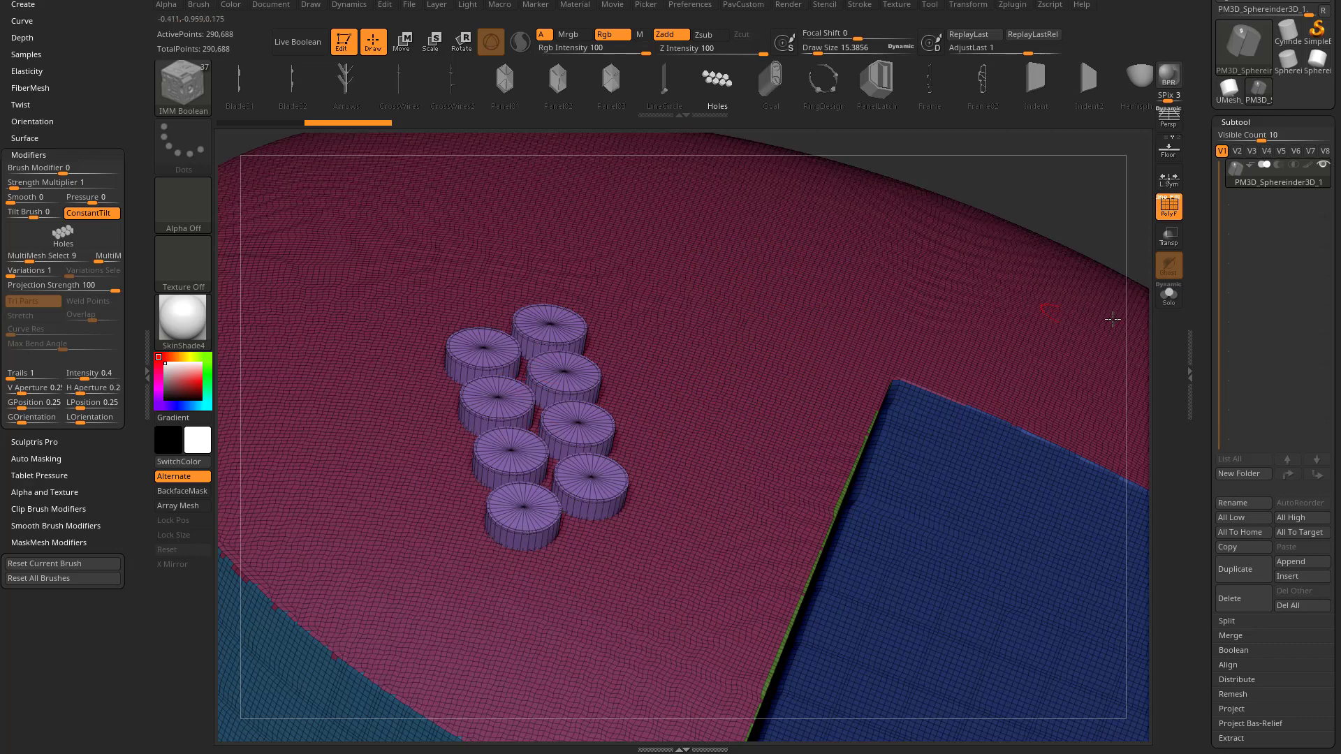
Step: Split the unmasked hole cylinders off the sphereinder into their own subtool
{"action": "scroll", "coordinate": [1204, 314], "scroll_direction": "down", "scroll_amount": 3}
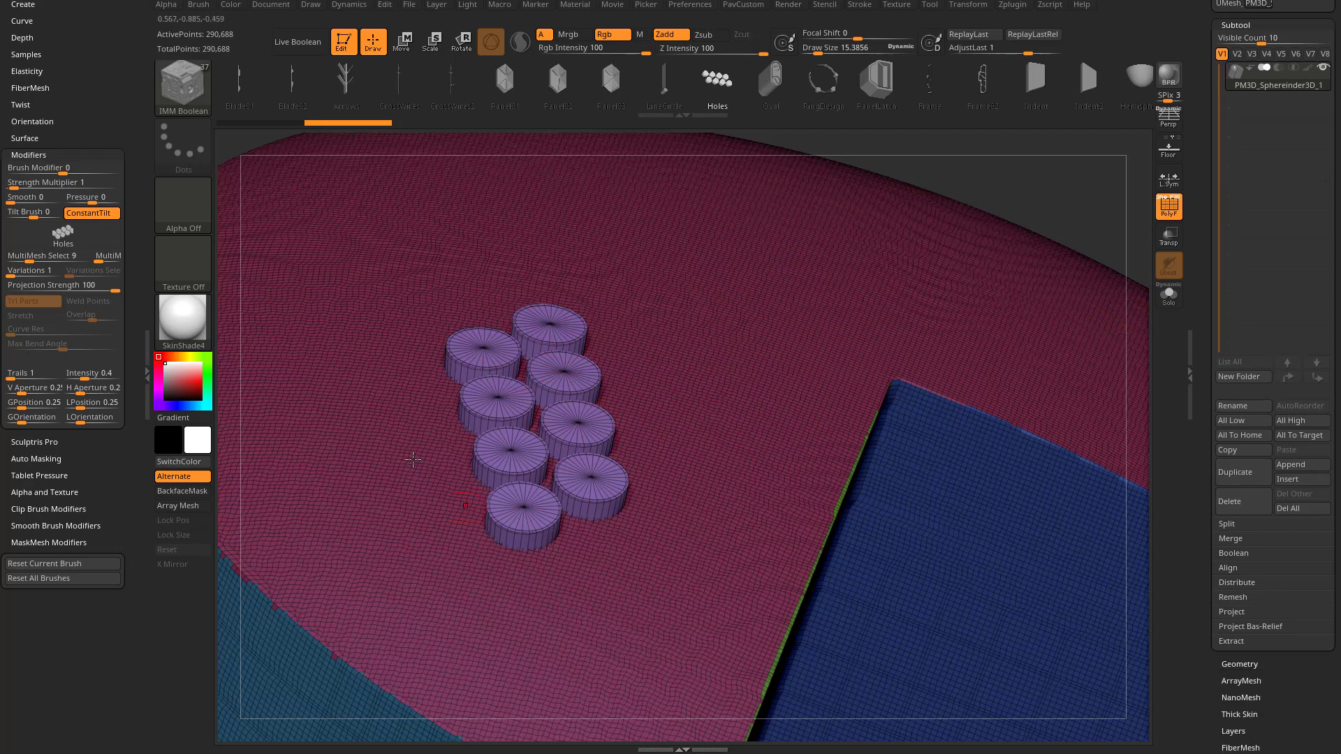
{"action": "scroll", "coordinate": [1196, 425], "scroll_direction": "down", "scroll_amount": 1}
{"action": "left_click", "coordinate": [1229, 495]}
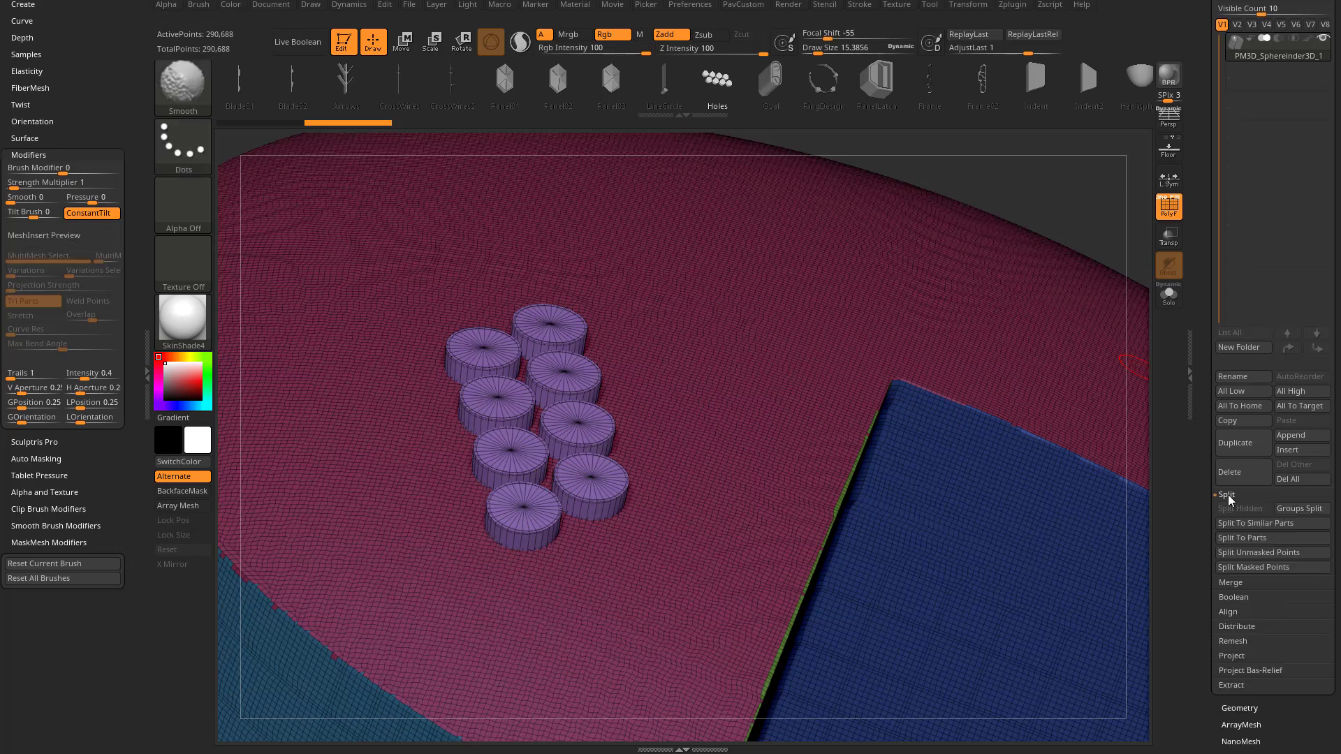
{"action": "left_click", "coordinate": [1245, 558]}
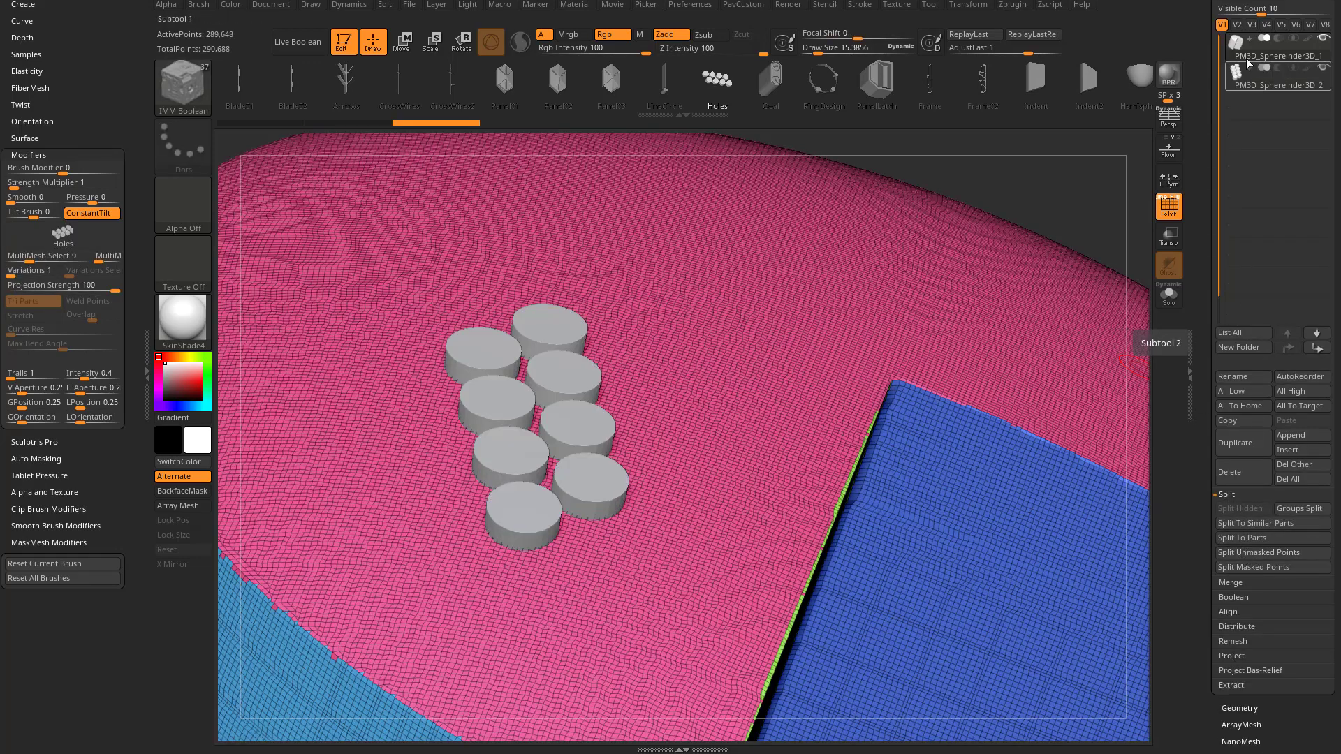
Step: Set the hole cylinders' subtool to subtraction, enable Live Boolean and hide the polyframe
{"action": "left_click", "coordinate": [1258, 86]}
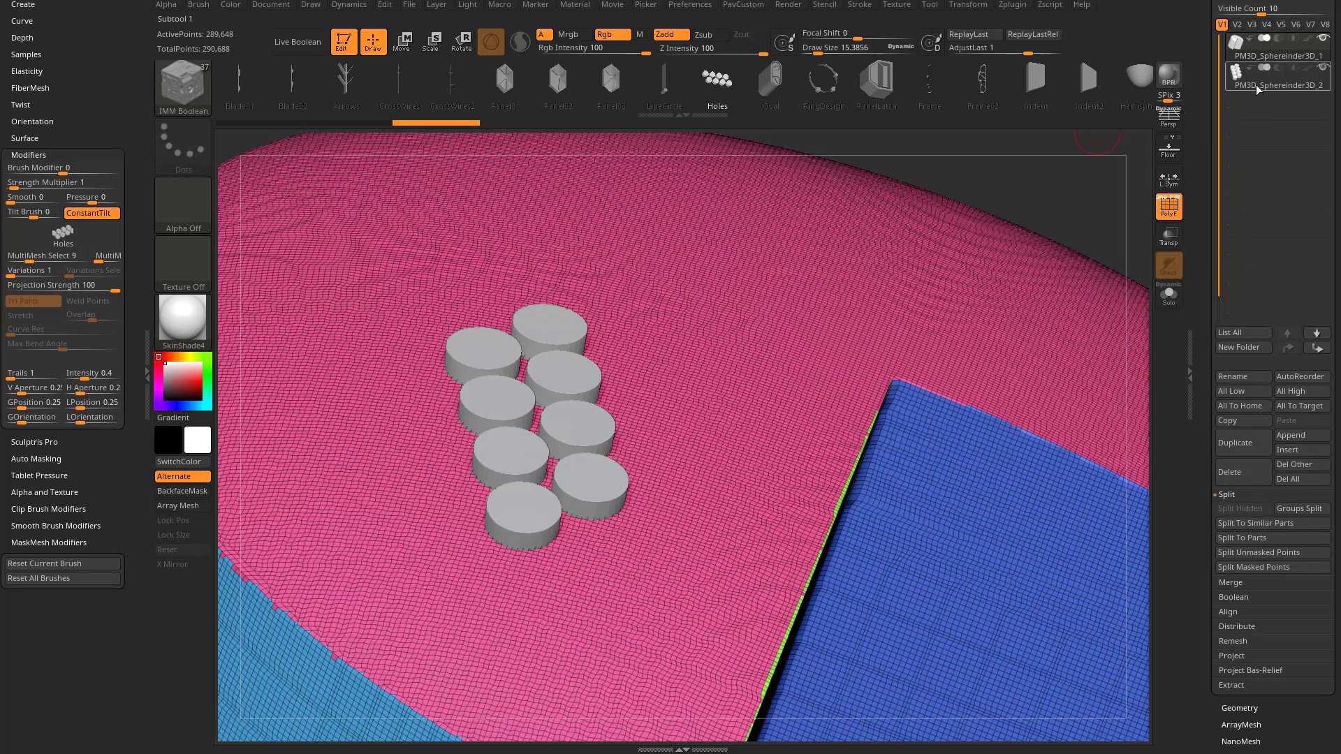
{"action": "scroll", "coordinate": [1211, 97], "scroll_direction": "up", "scroll_amount": 5}
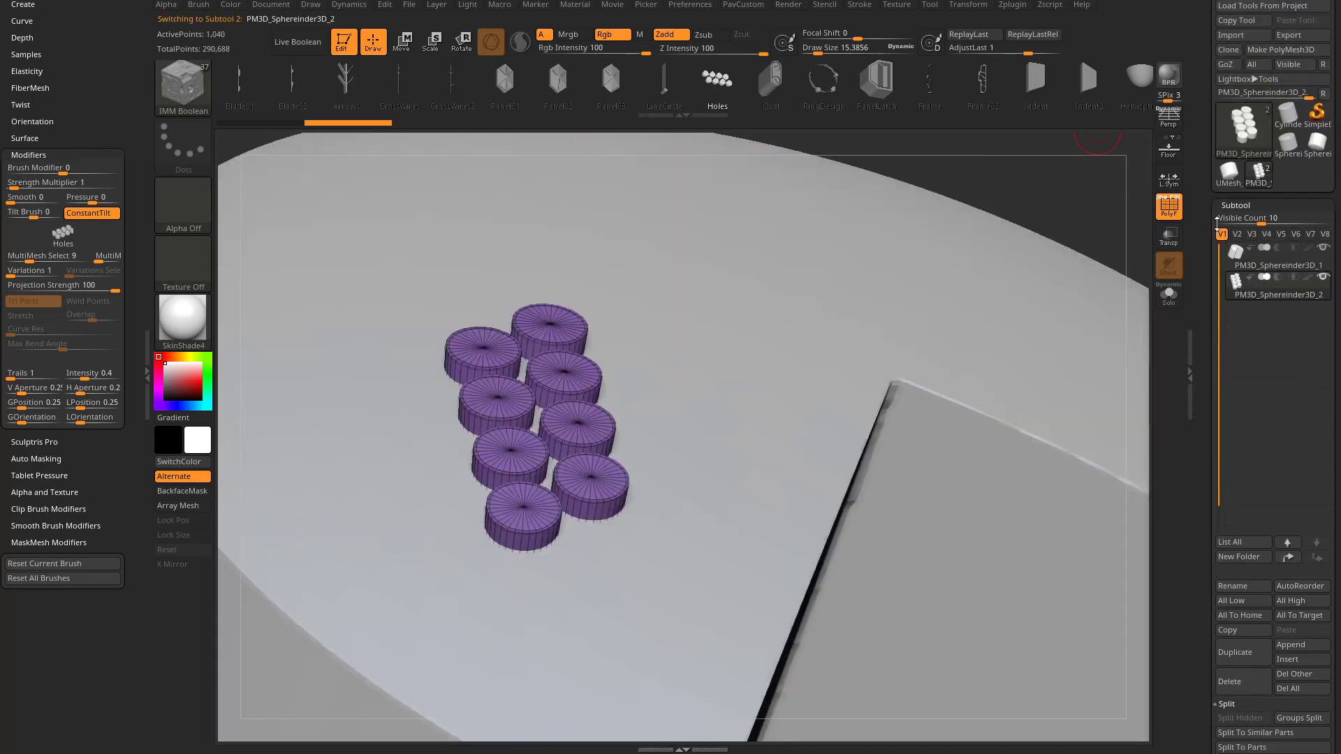
{"action": "mouse_move", "coordinate": [1282, 283]}
{"action": "left_click", "coordinate": [298, 42]}
{"action": "left_click", "coordinate": [1169, 209]}
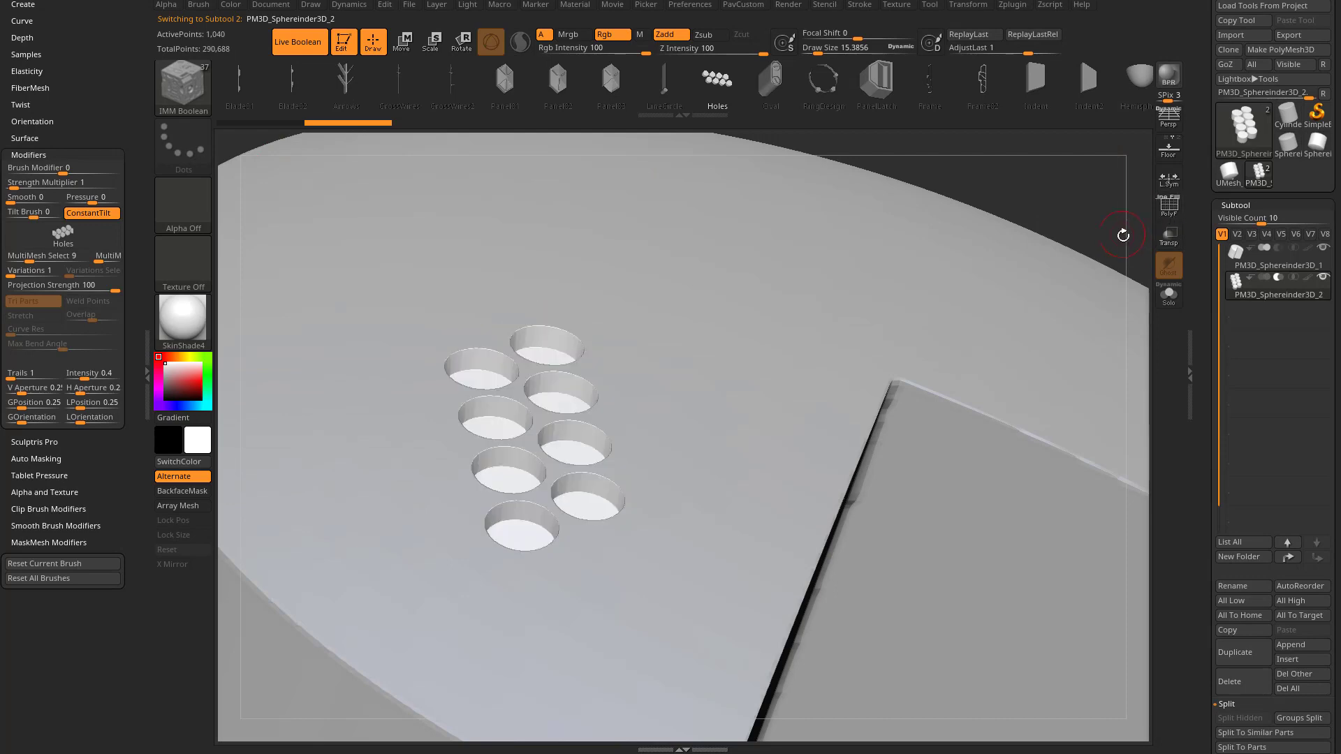
Step: Try to move the hole cutters along Z with the gizmo, undo it and return to Draw mode
{"action": "left_click_drag", "start_coordinate": [1043, 174], "coordinate": [1076, 206]}
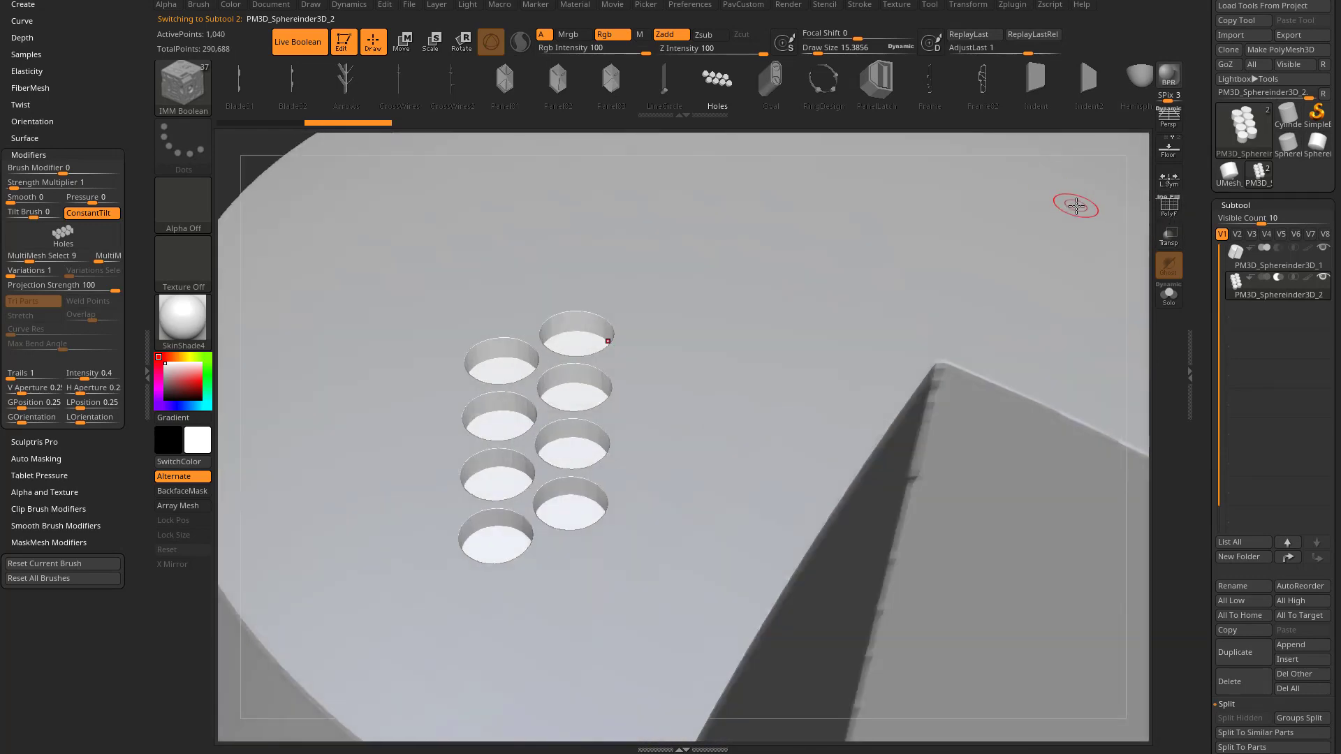
{"action": "key", "text": "w"}
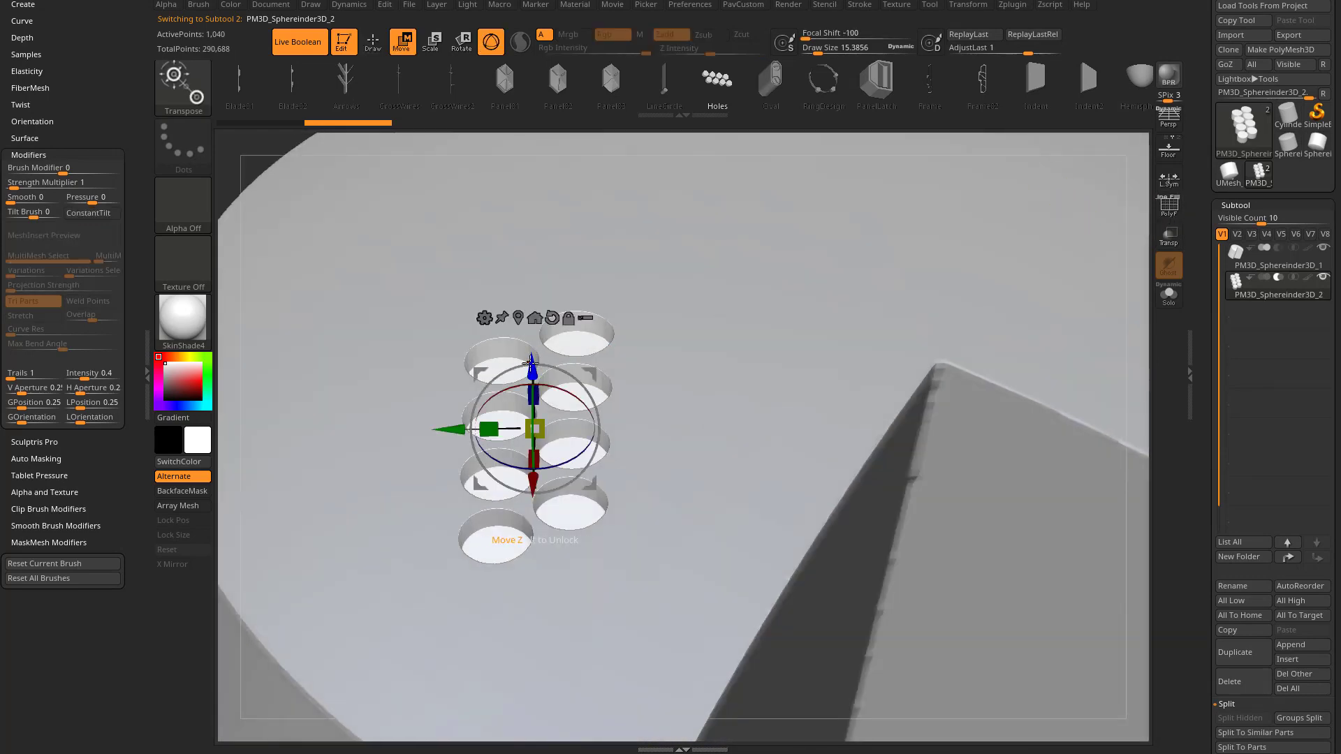
{"action": "mouse_move", "coordinate": [532, 366]}
{"action": "left_mouse_down"}
{"action": "mouse_move", "coordinate": [575, 438]}
{"action": "mouse_move", "coordinate": [560, 422]}
{"action": "left_mouse_up"}
{"action": "key", "text": "ctrl+z"}
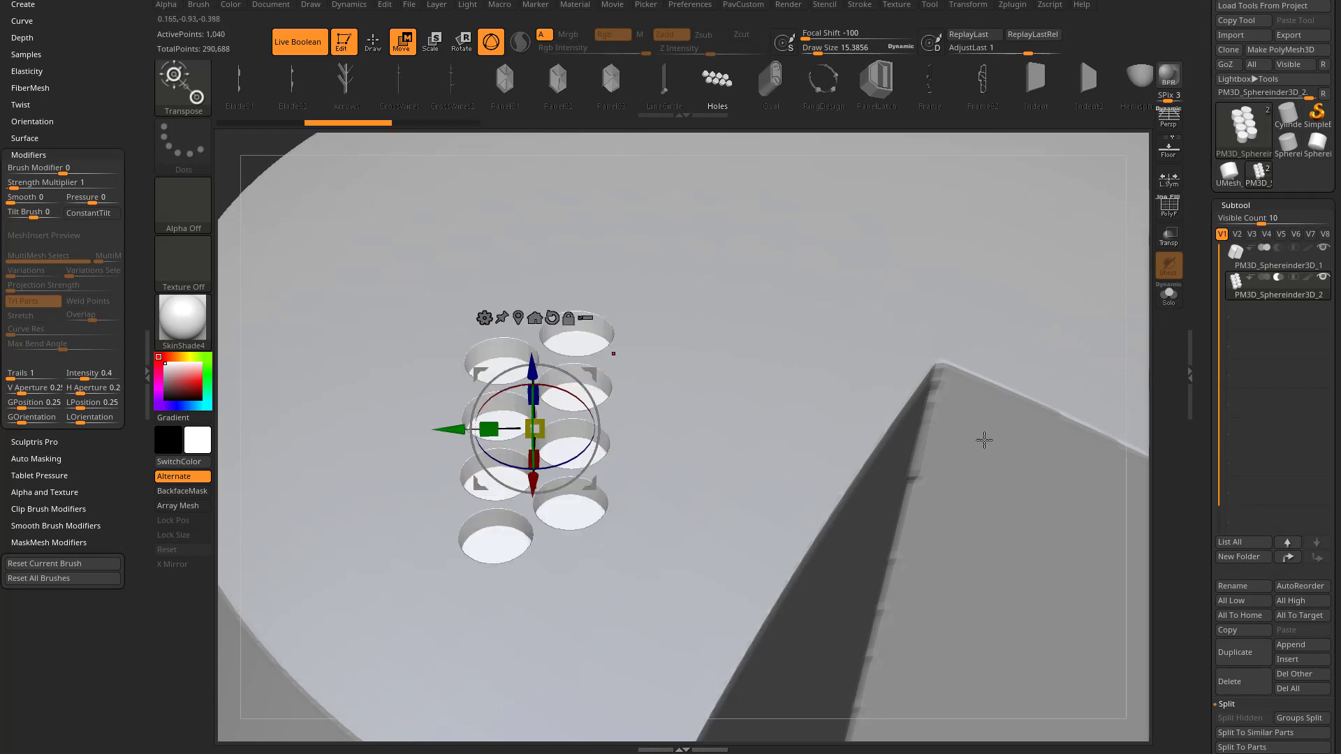
{"action": "key", "text": "q"}
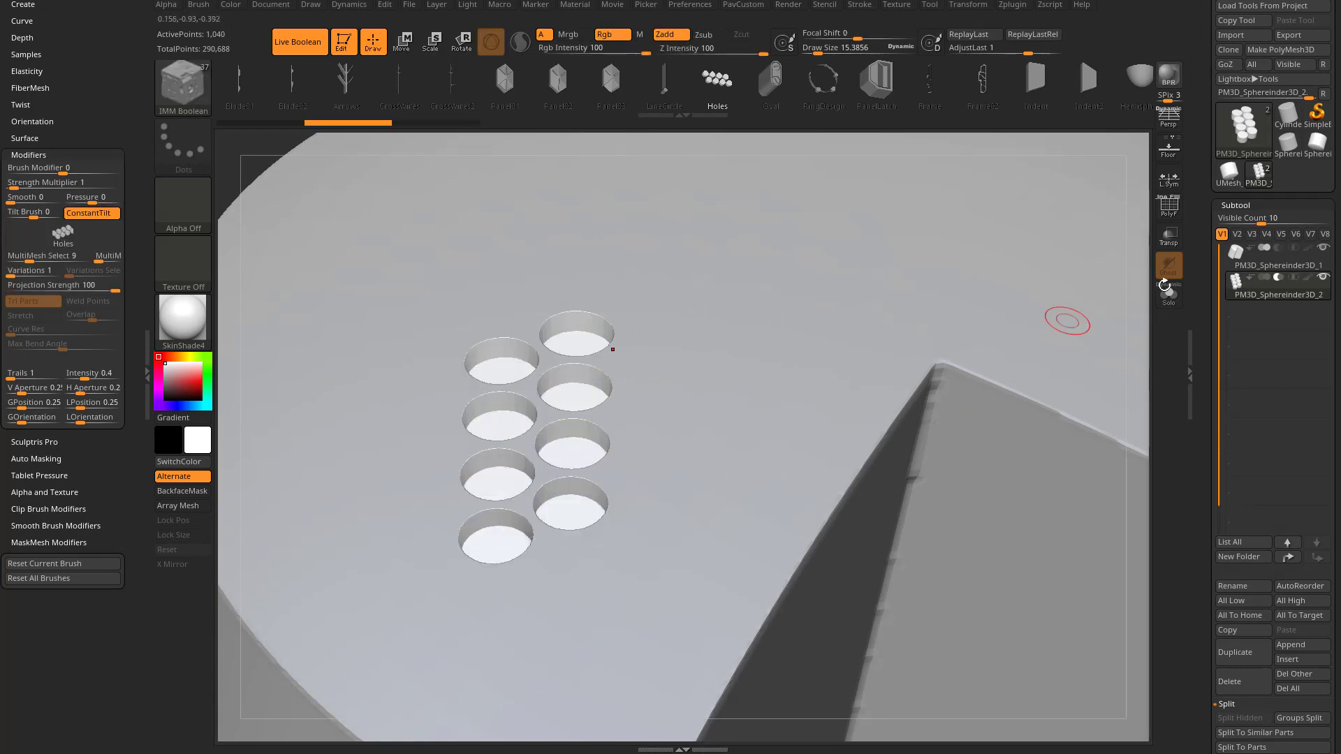
Step: Collapse the Split settings and expand the Boolean settings of the Subtool palette
{"action": "left_click_drag", "start_coordinate": [1202, 415], "coordinate": [1200, 300]}
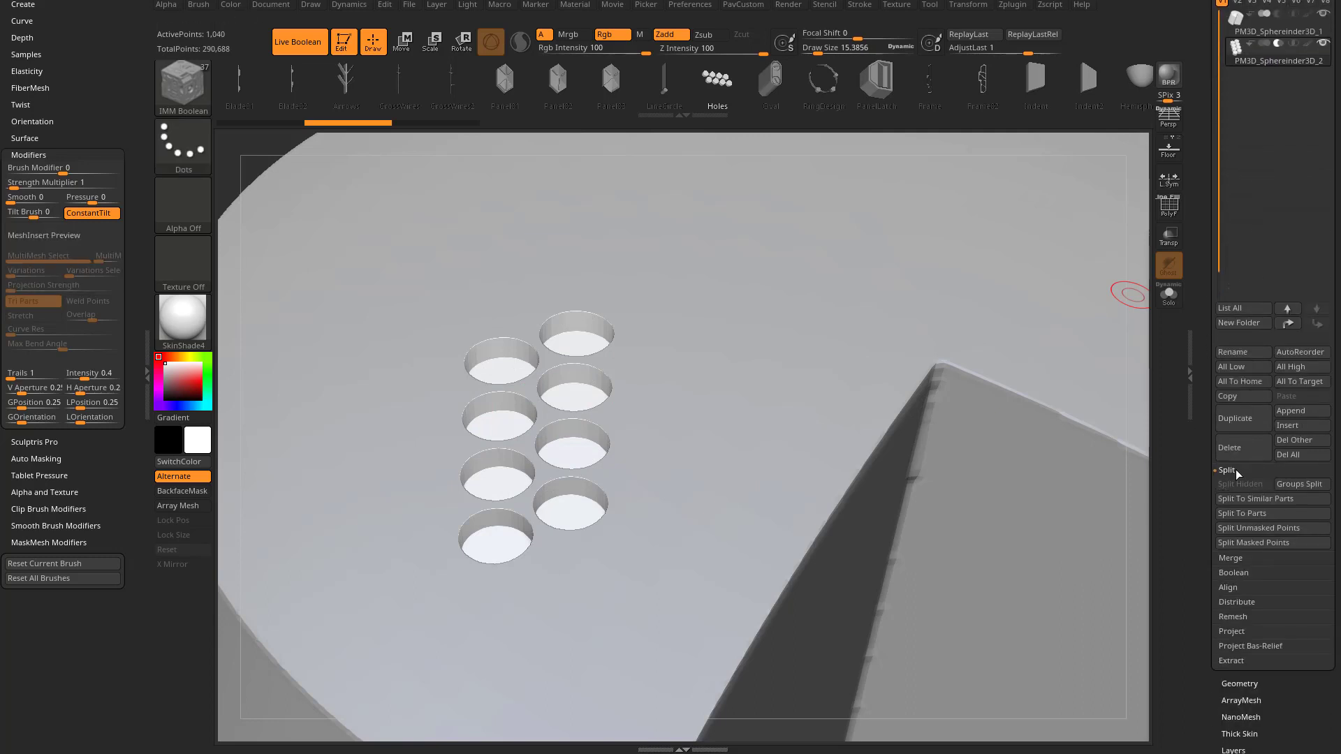
{"action": "left_click", "coordinate": [1232, 473], "text": "shift"}
{"action": "left_click", "coordinate": [1233, 500], "text": "shift"}
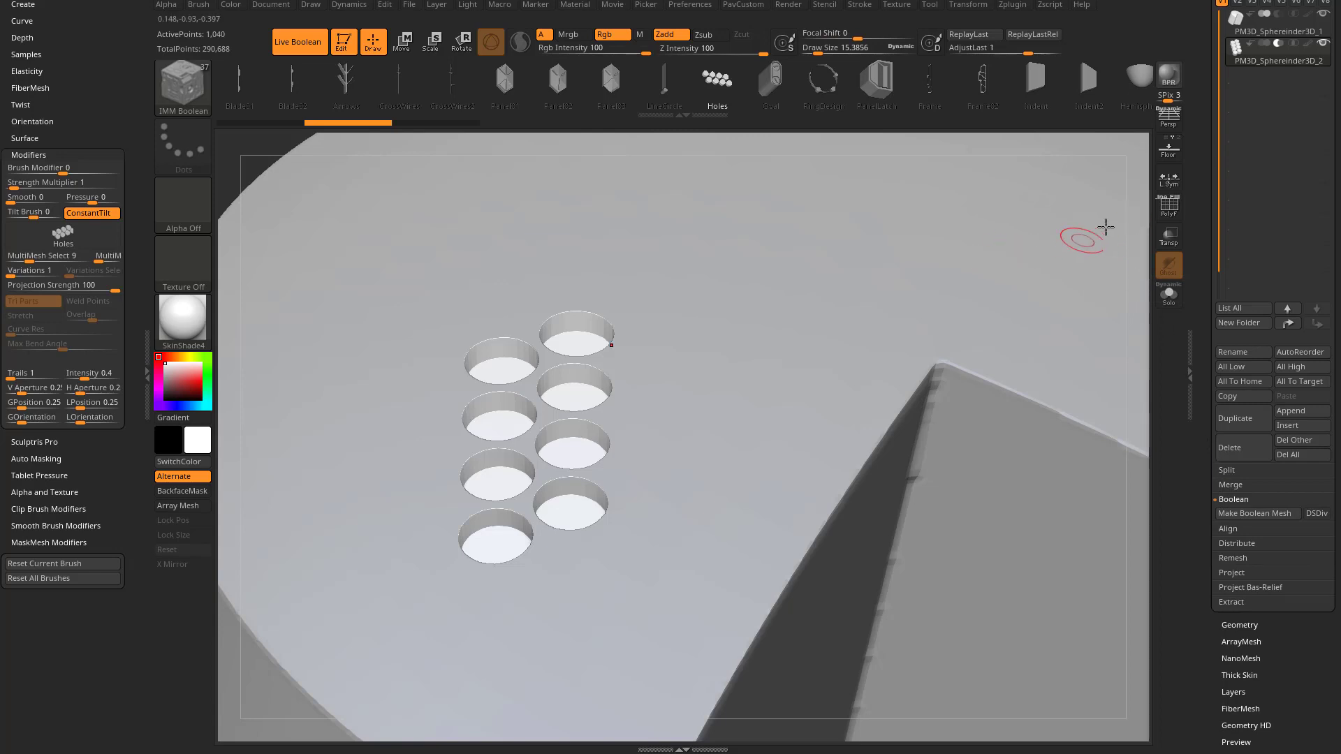
Step: Isolate the hole cutters with the polyframe shown and assign their polygroups with Groups By Normals
{"action": "key", "text": "shift+f"}
{"action": "left_click", "coordinate": [1167, 298]}
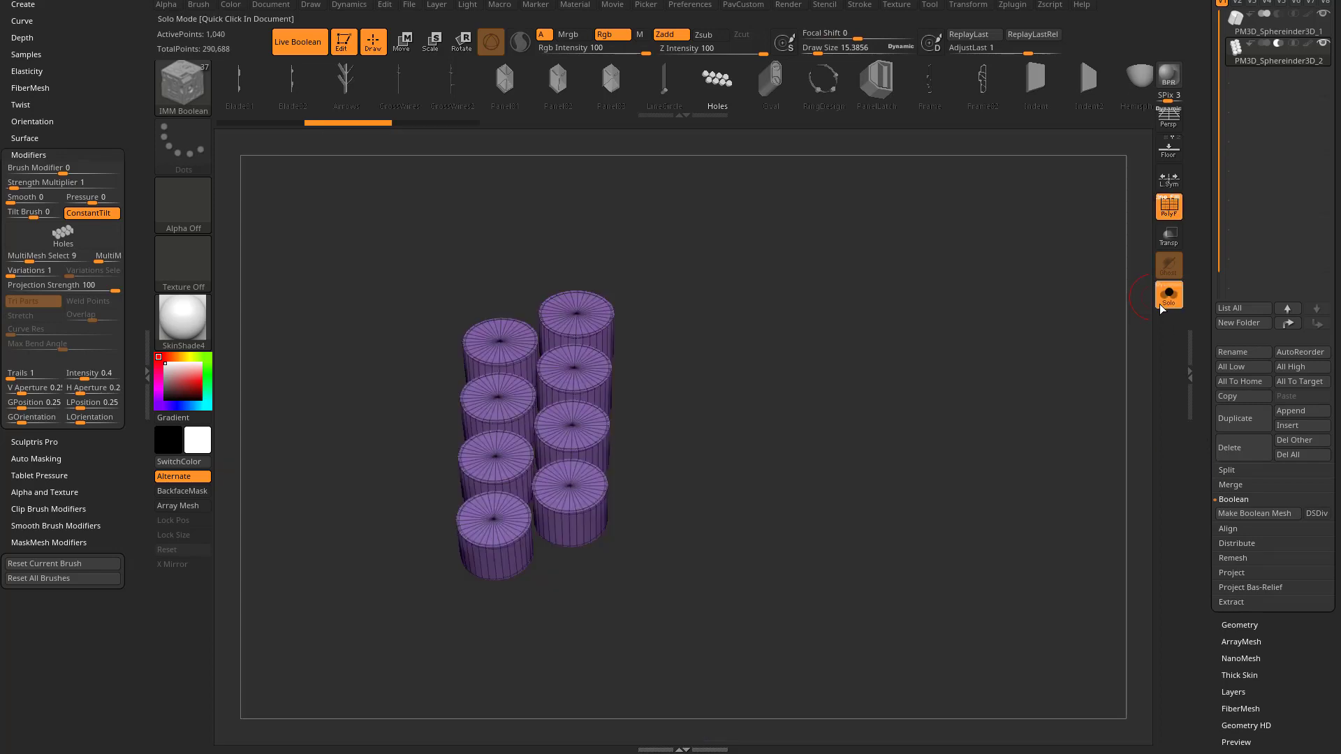
{"action": "left_click_drag", "start_coordinate": [769, 307], "coordinate": [850, 361], "text": "alt"}
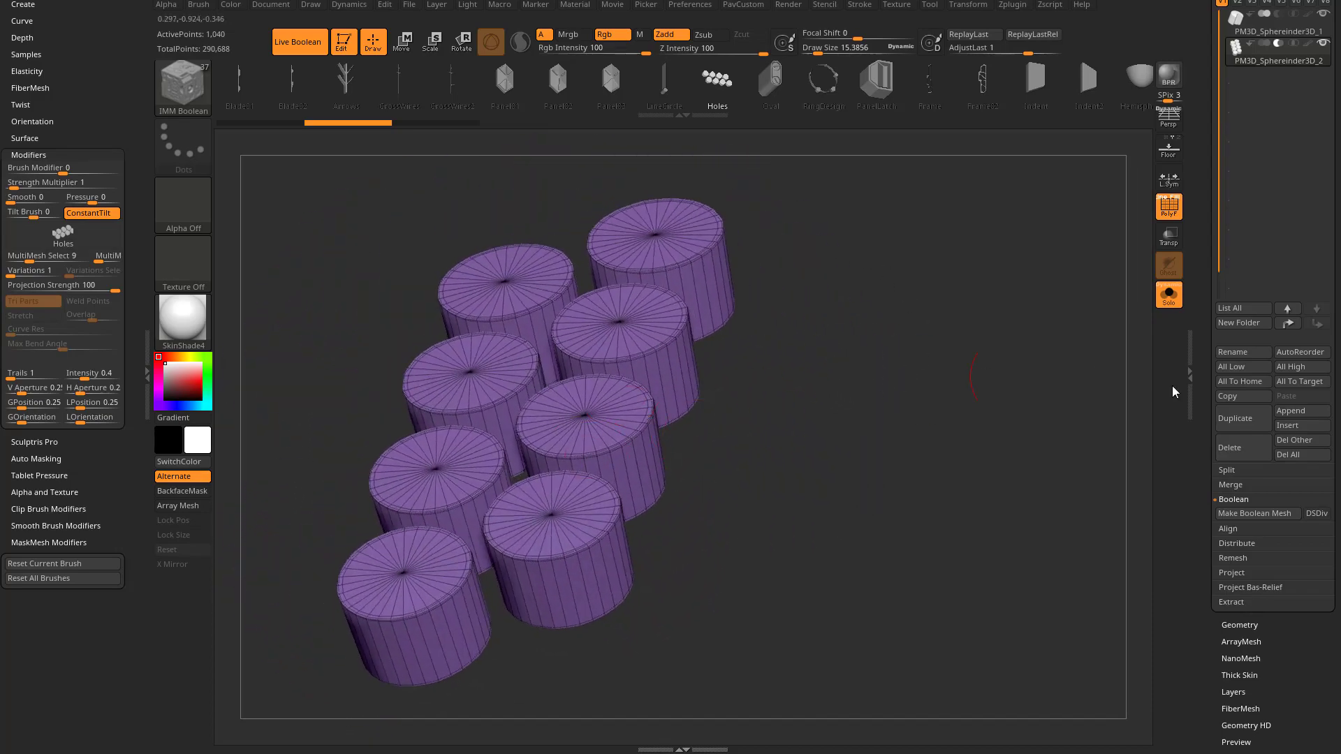
{"action": "scroll", "coordinate": [1248, 360], "scroll_direction": "down", "scroll_amount": 10}
{"action": "left_click", "coordinate": [1243, 343]}
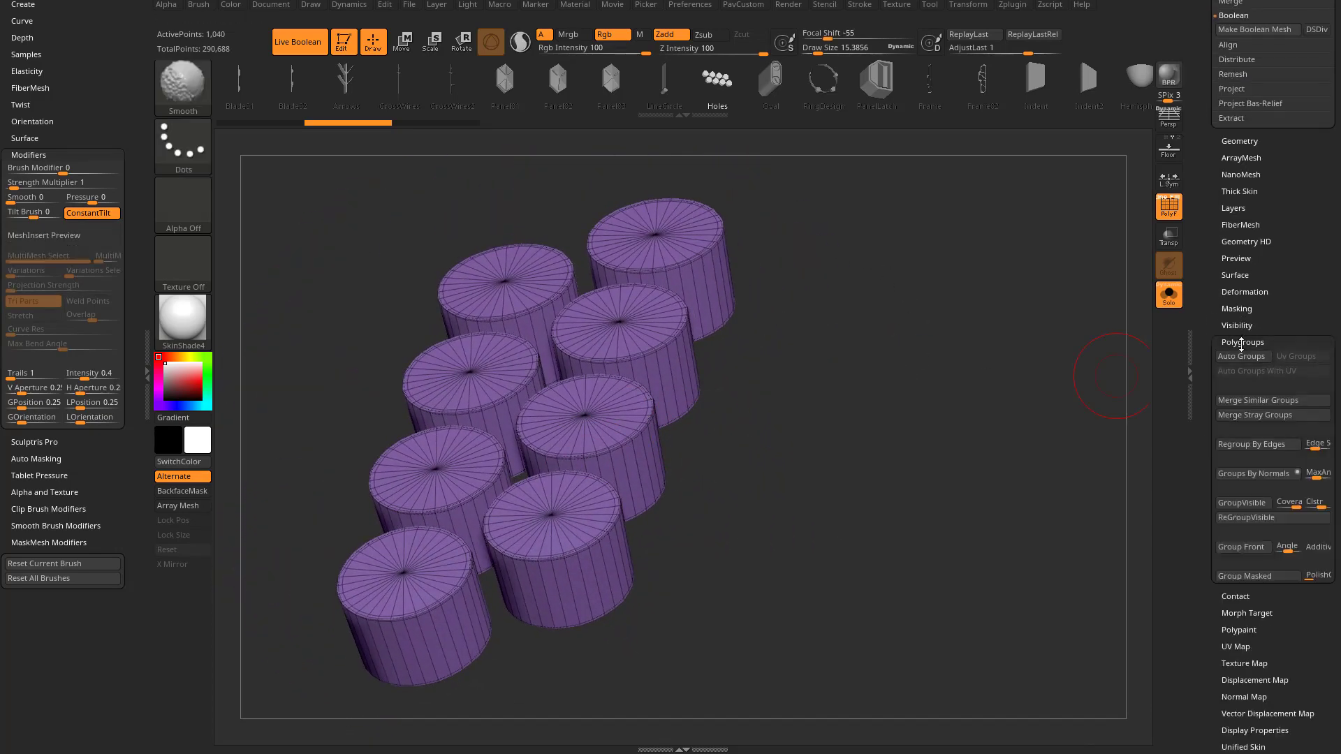
{"action": "left_click", "coordinate": [1230, 385]}
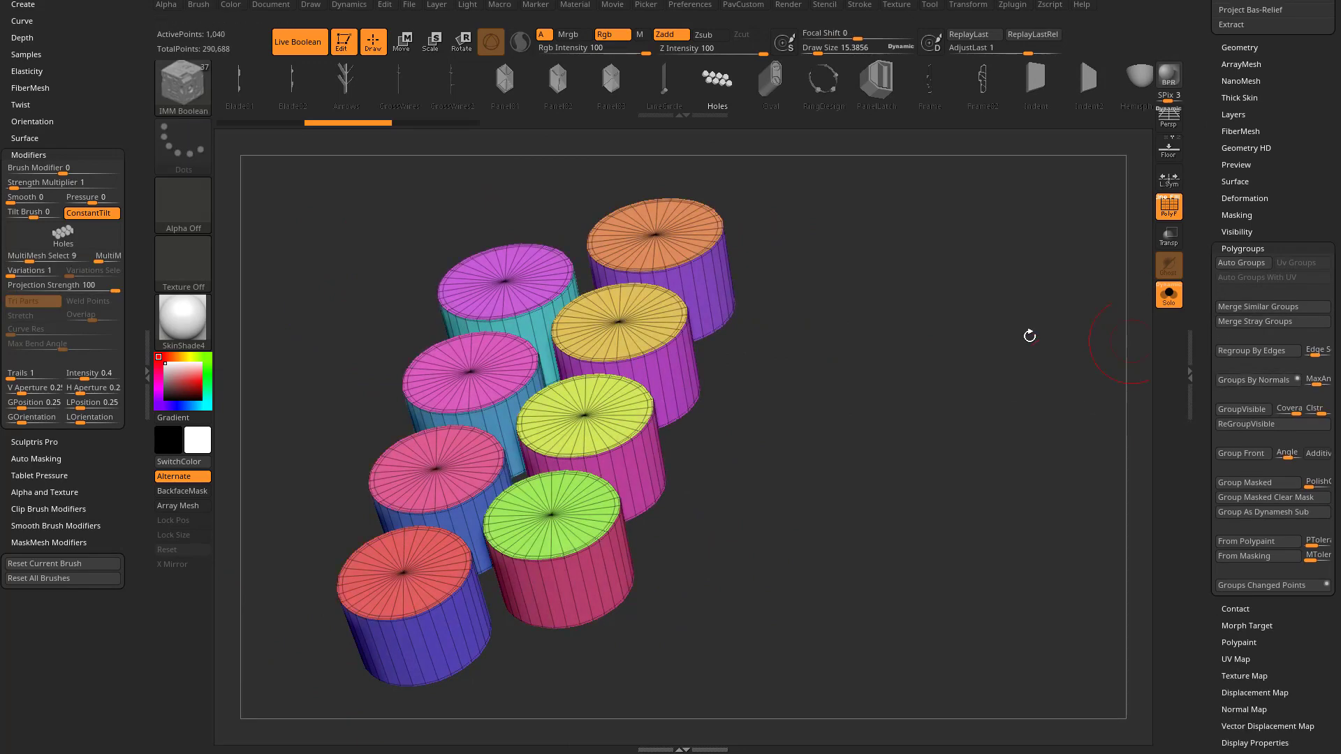
Step: Examine the polygroups on the tops, sides and undersides of the hole cutters
{"action": "left_click_drag", "start_coordinate": [1030, 335], "coordinate": [575, 388]}
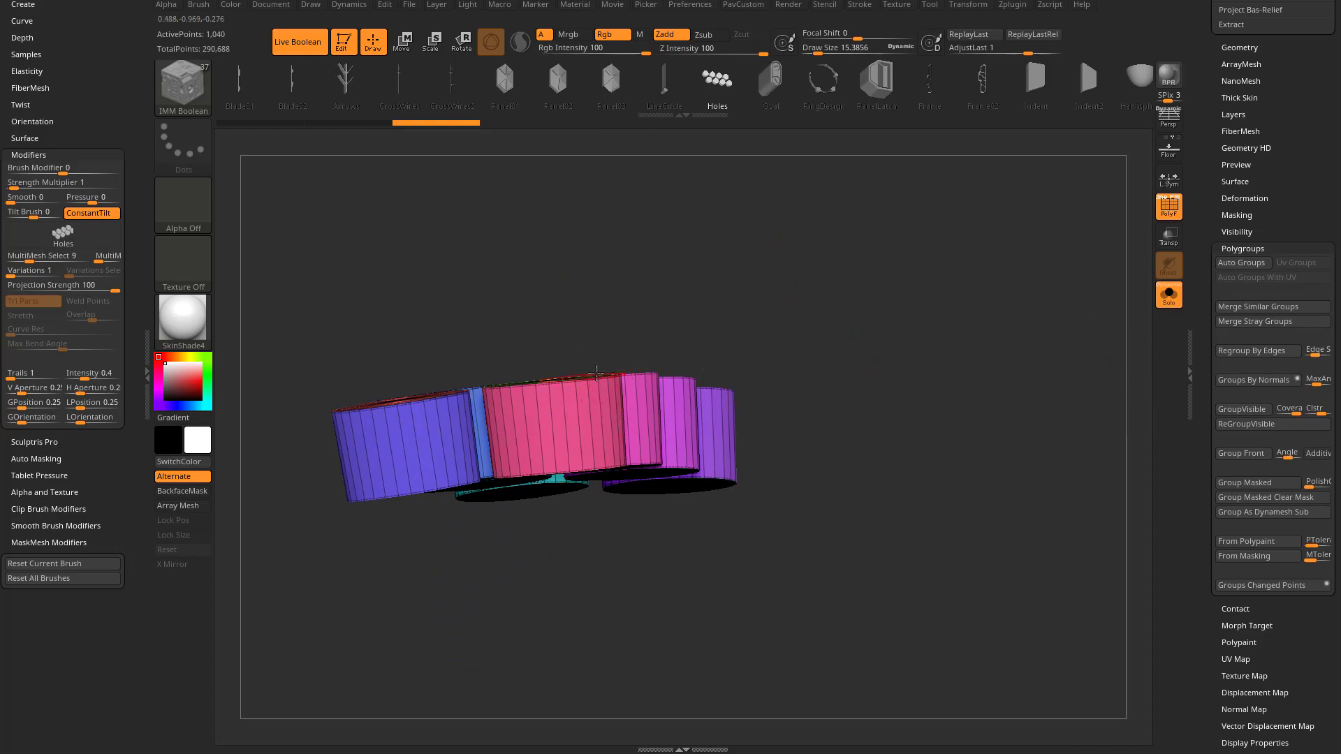
{"action": "left_click_drag", "start_coordinate": [712, 303], "coordinate": [509, 248]}
{"action": "left_click_drag", "start_coordinate": [752, 306], "coordinate": [640, 484]}
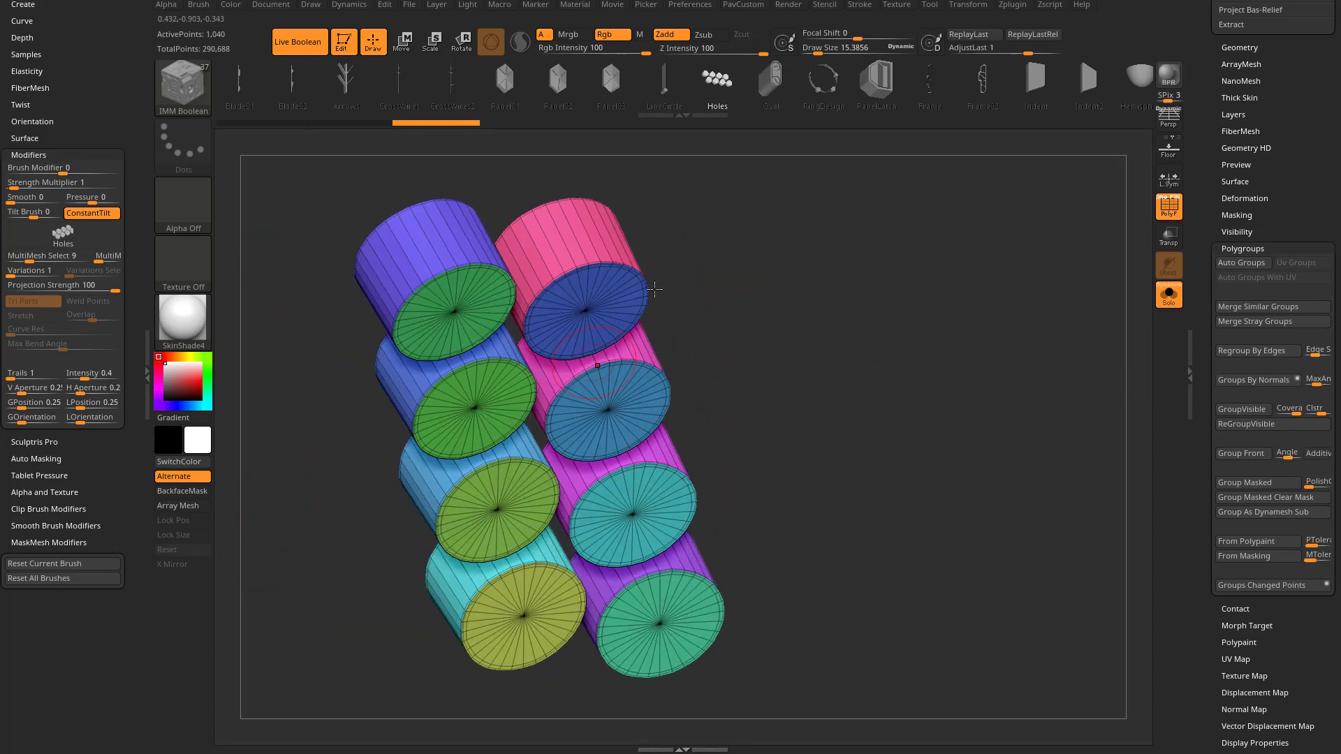
{"action": "left_click_drag", "start_coordinate": [655, 288], "coordinate": [590, 436]}
{"action": "left_click_drag", "start_coordinate": [628, 254], "coordinate": [607, 418]}
{"action": "left_click_drag", "start_coordinate": [864, 436], "coordinate": [897, 391]}
{"action": "left_click_drag", "start_coordinate": [756, 320], "coordinate": [937, 377]}
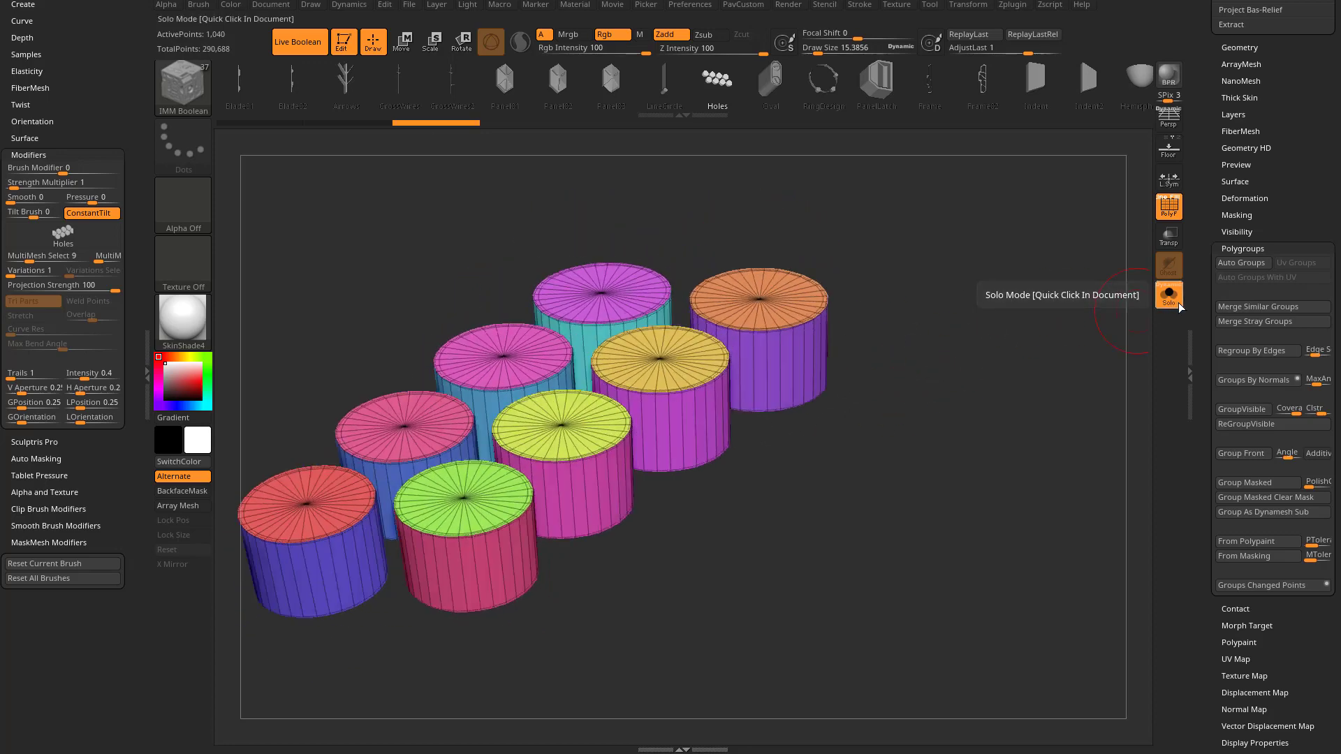
Step: Exit Solo mode, hide the polyframe and compare the holes with Live Boolean off and on
{"action": "left_click", "coordinate": [1177, 304]}
{"action": "left_click", "coordinate": [1169, 207]}
{"action": "scroll", "coordinate": [1266, 260], "scroll_direction": "up", "scroll_amount": 10}
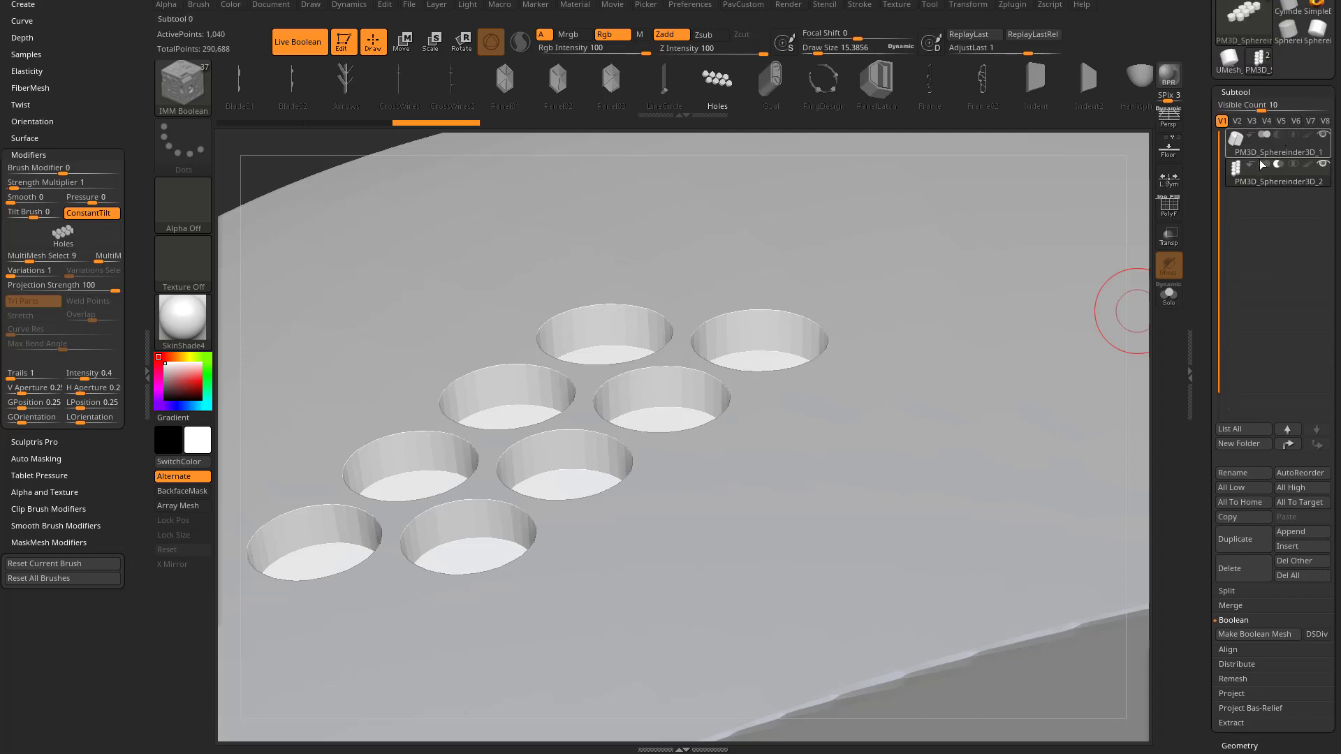
{"action": "left_click", "coordinate": [298, 43]}
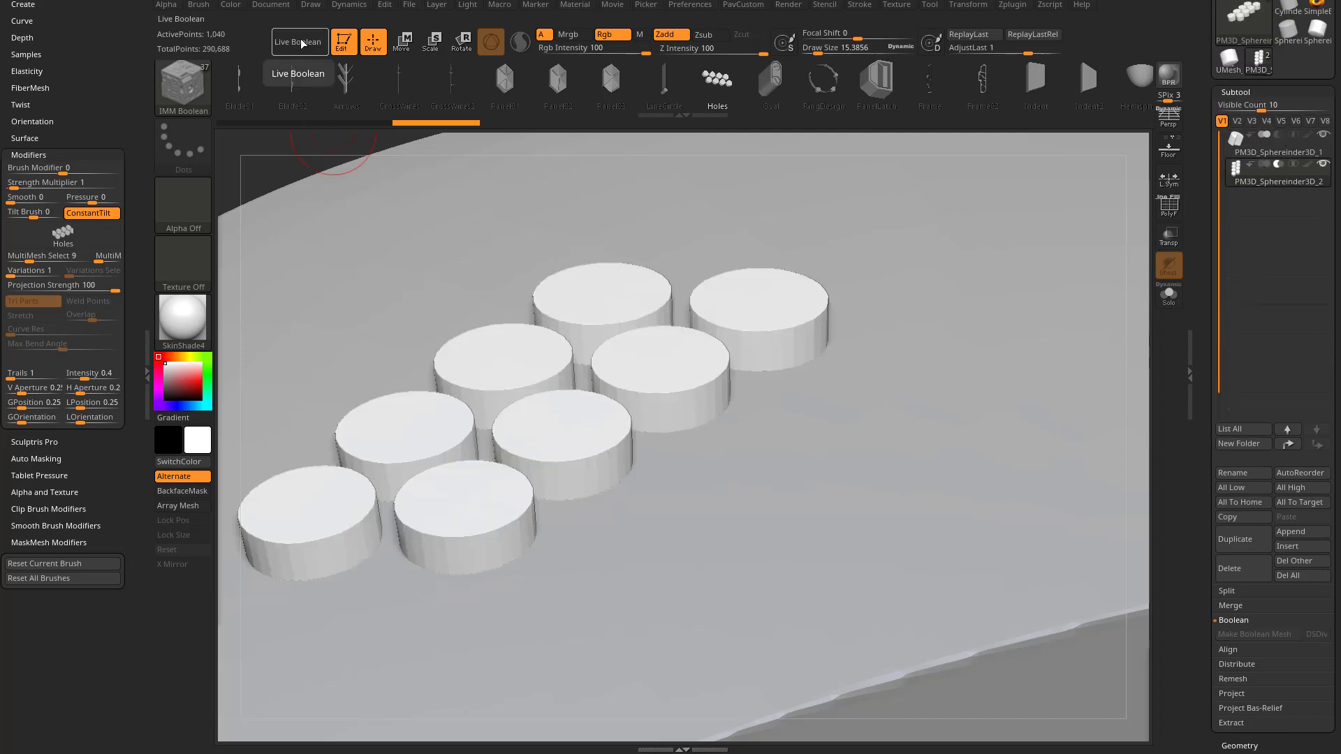
{"action": "left_click", "coordinate": [298, 43]}
Step: Make a Boolean mesh of the sphereinder and its hole cutters, and switch to the new UMesh tool with the polyframe shown
{"action": "scroll", "coordinate": [1208, 368], "scroll_direction": "down", "scroll_amount": 5}
{"action": "scroll", "coordinate": [1208, 368], "scroll_direction": "down", "scroll_amount": 1}
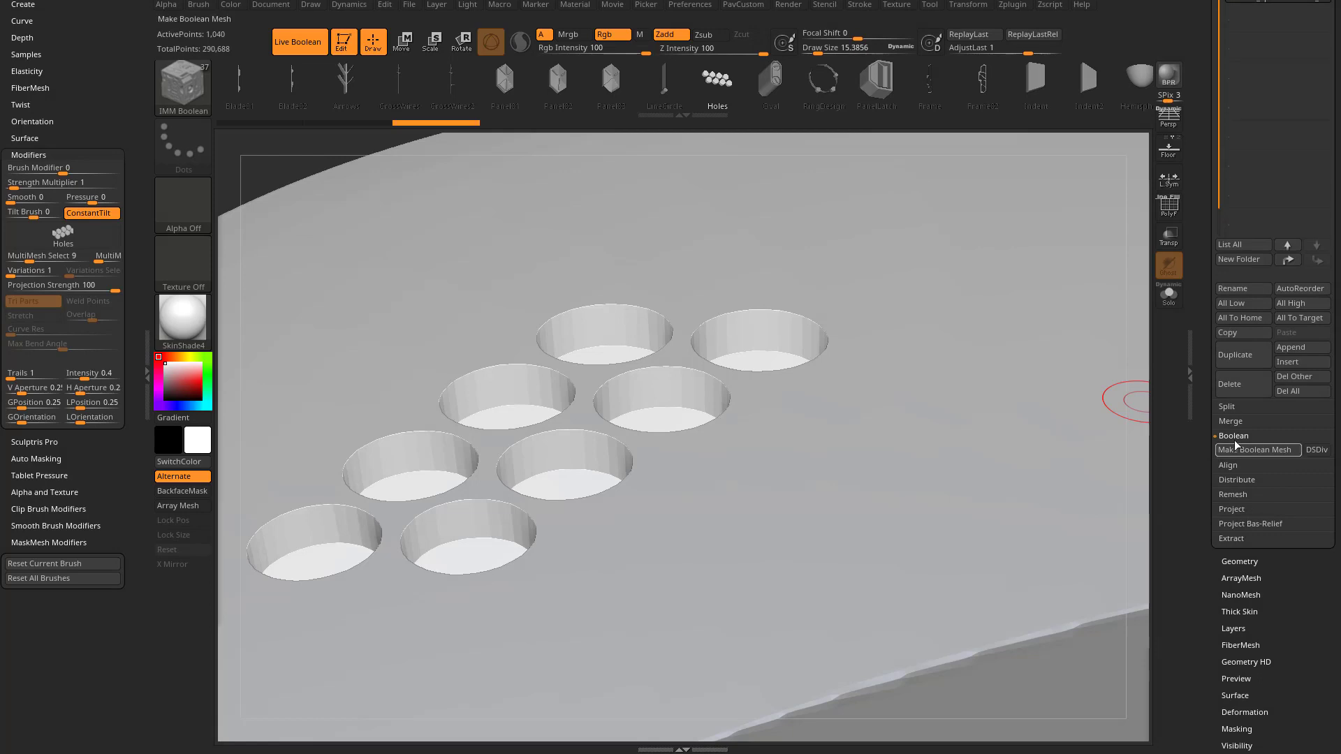
{"action": "left_click", "coordinate": [1255, 452]}
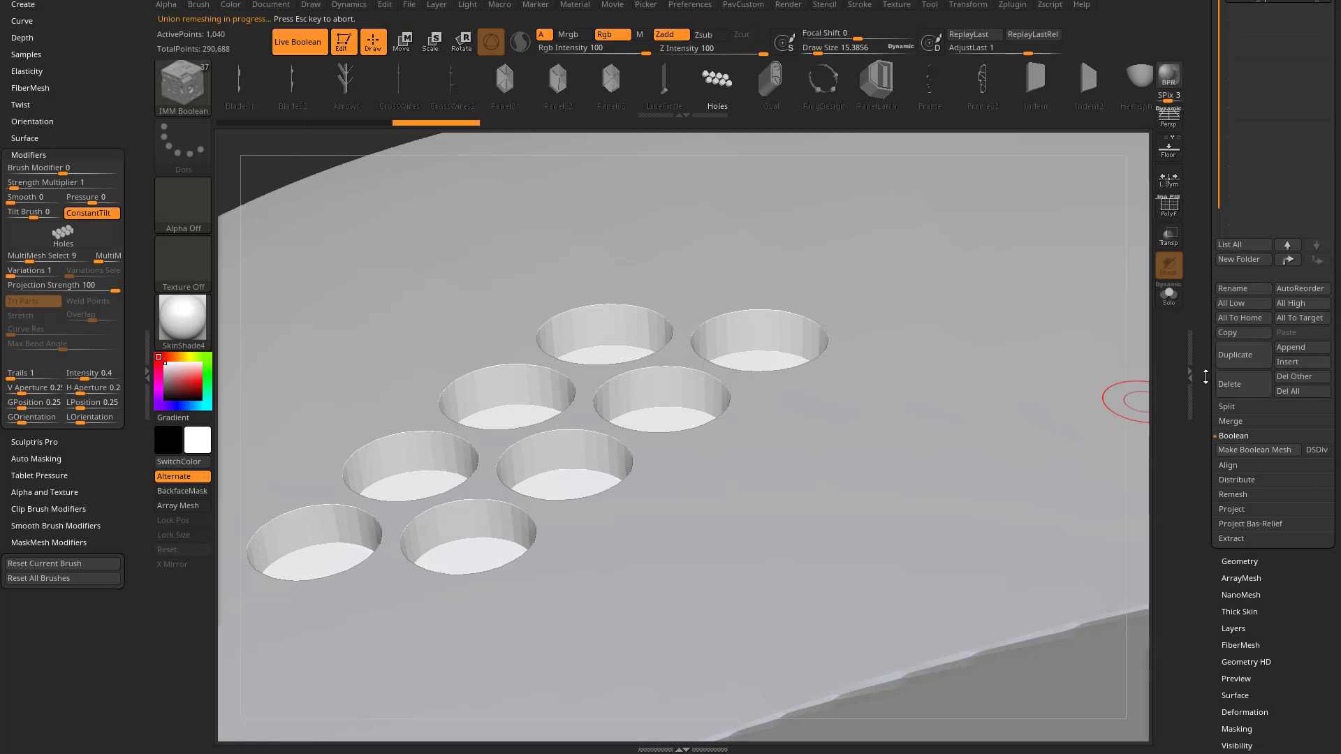
{"action": "left_click", "coordinate": [1264, 209]}
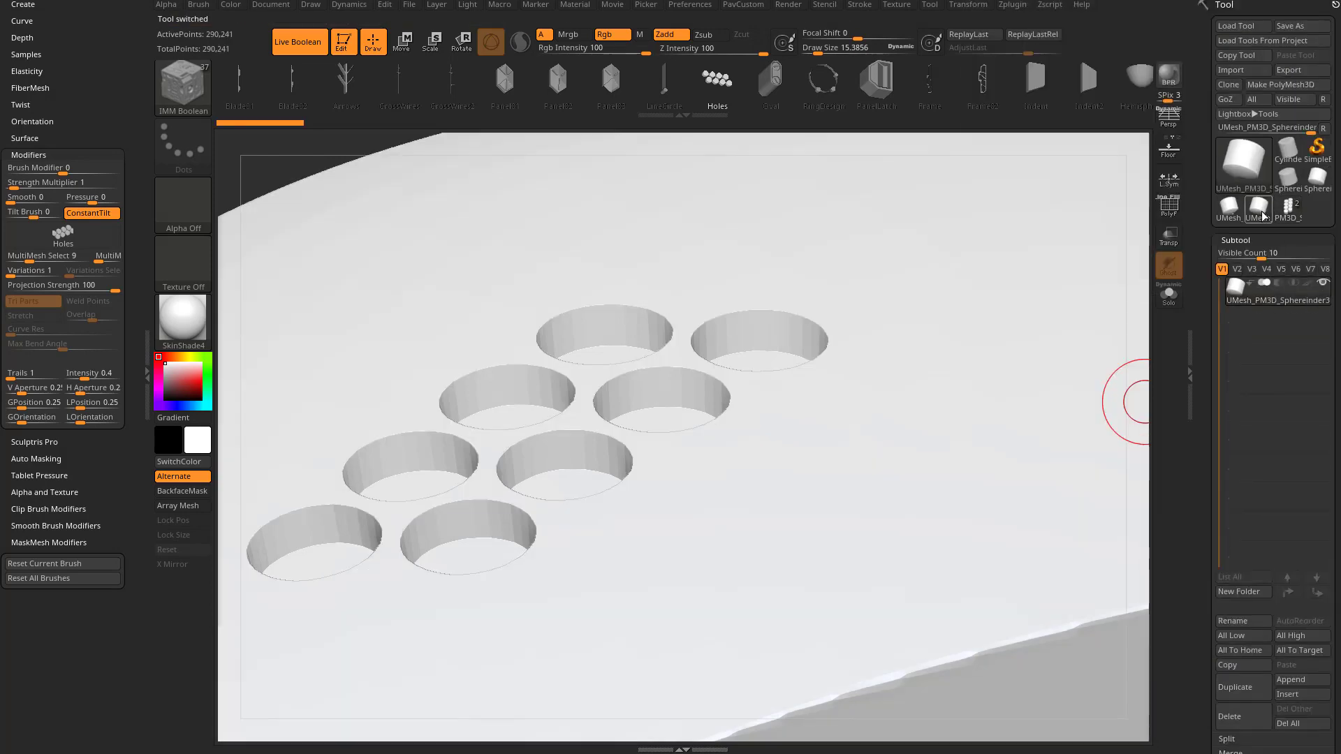
{"action": "left_click", "coordinate": [1169, 207]}
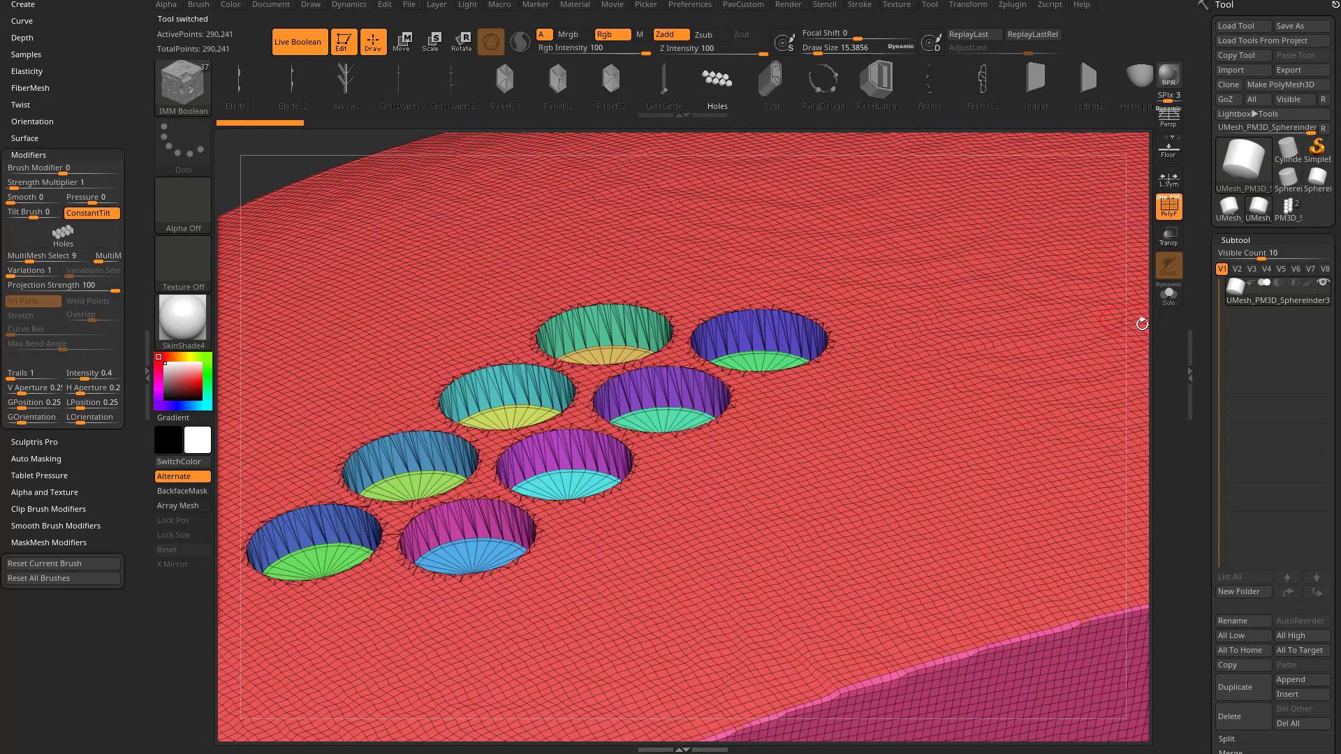
Step: Frame the whole Boolean mesh and switch to the Standard brush
{"action": "left_click_drag", "start_coordinate": [1142, 324], "coordinate": [797, 153]}
{"action": "key", "text": "f"}
{"action": "mouse_move", "coordinate": [978, 278]}
{"action": "left_mouse_down"}
{"action": "mouse_move", "coordinate": [1038, 233]}
{"action": "mouse_move", "coordinate": [1071, 185]}
{"action": "mouse_move", "coordinate": [1101, 249]}
{"action": "mouse_move", "coordinate": [1054, 240]}
{"action": "mouse_move", "coordinate": [1033, 258]}
{"action": "mouse_move", "coordinate": [1008, 216]}
{"action": "mouse_move", "coordinate": [1029, 249]}
{"action": "mouse_move", "coordinate": [1032, 134]}
{"action": "mouse_move", "coordinate": [723, 380]}
{"action": "left_mouse_up"}
{"action": "key", "text": "s"}
{"action": "key", "text": "b"}
{"action": "key", "text": "s"}
{"action": "key", "text": "t"}
{"action": "key", "text": "s"}
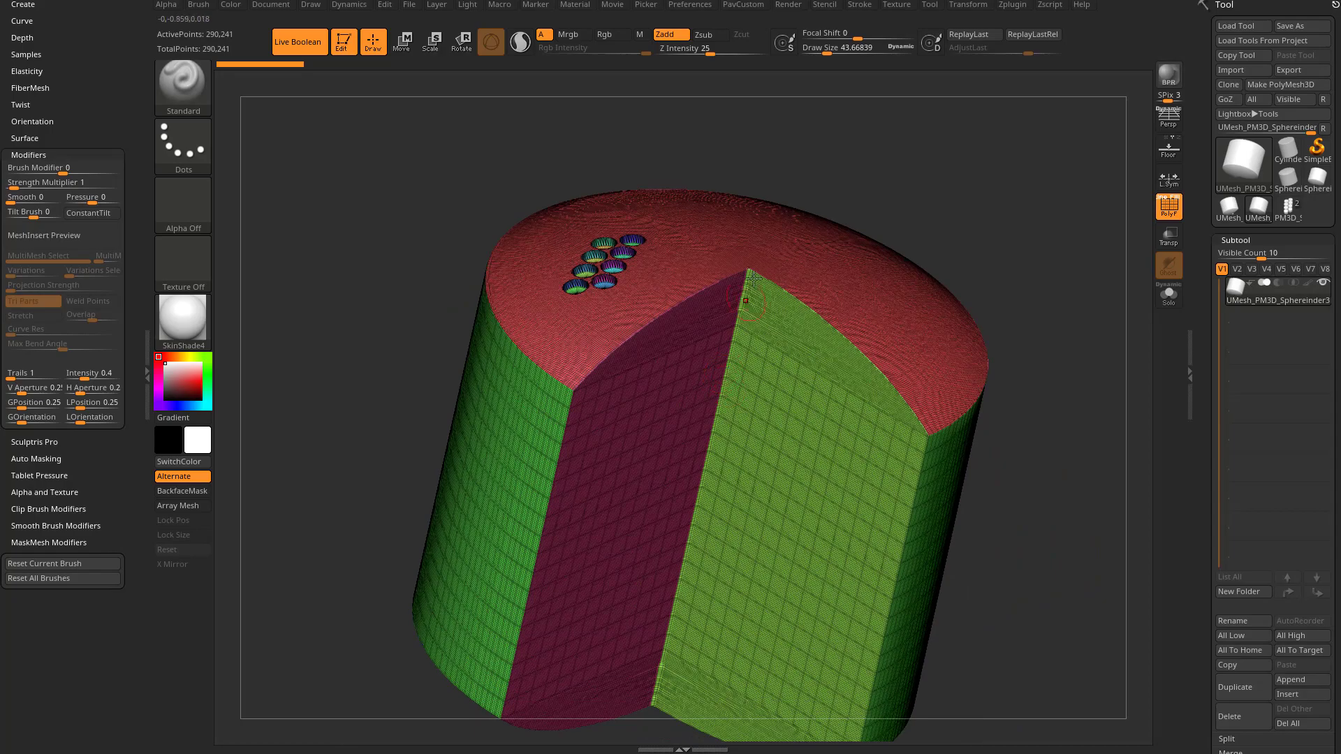
Step: Set the Draw Size to about 10 and isolate the green floor polygroup of one hole in the cap
{"action": "mouse_move", "coordinate": [1061, 266]}
{"action": "left_mouse_down"}
{"action": "mouse_move", "coordinate": [1062, 255]}
{"action": "mouse_move", "coordinate": [1009, 300]}
{"action": "mouse_move", "coordinate": [1054, 224]}
{"action": "mouse_move", "coordinate": [999, 228]}
{"action": "mouse_move", "coordinate": [1023, 170]}
{"action": "mouse_move", "coordinate": [999, 171]}
{"action": "left_mouse_up"}
{"action": "key", "text": "s"}
{"action": "key", "text": "s"}
{"action": "mouse_move", "coordinate": [998, 171]}
{"action": "left_mouse_down"}
{"action": "mouse_move", "coordinate": [988, 170]}
{"action": "mouse_move", "coordinate": [1115, 144]}
{"action": "left_mouse_up"}
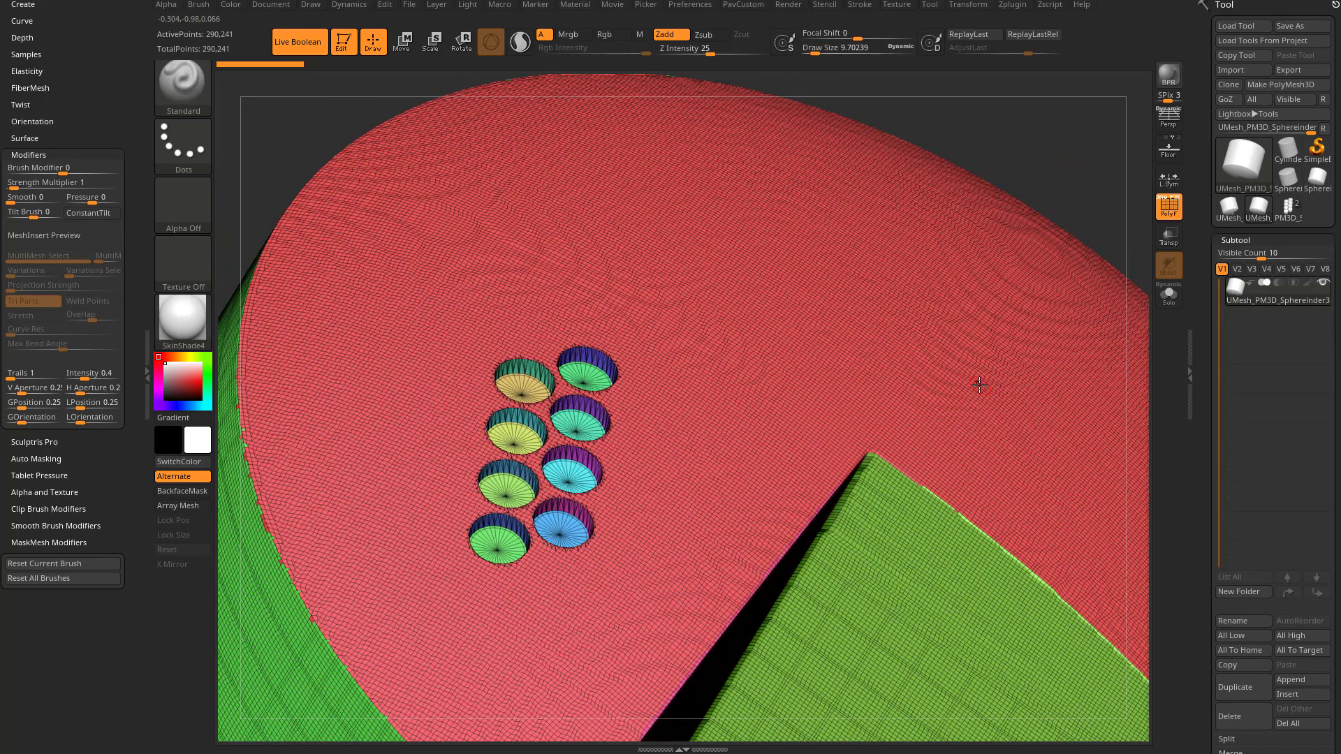
{"action": "key", "text": "ctrl+shift"}
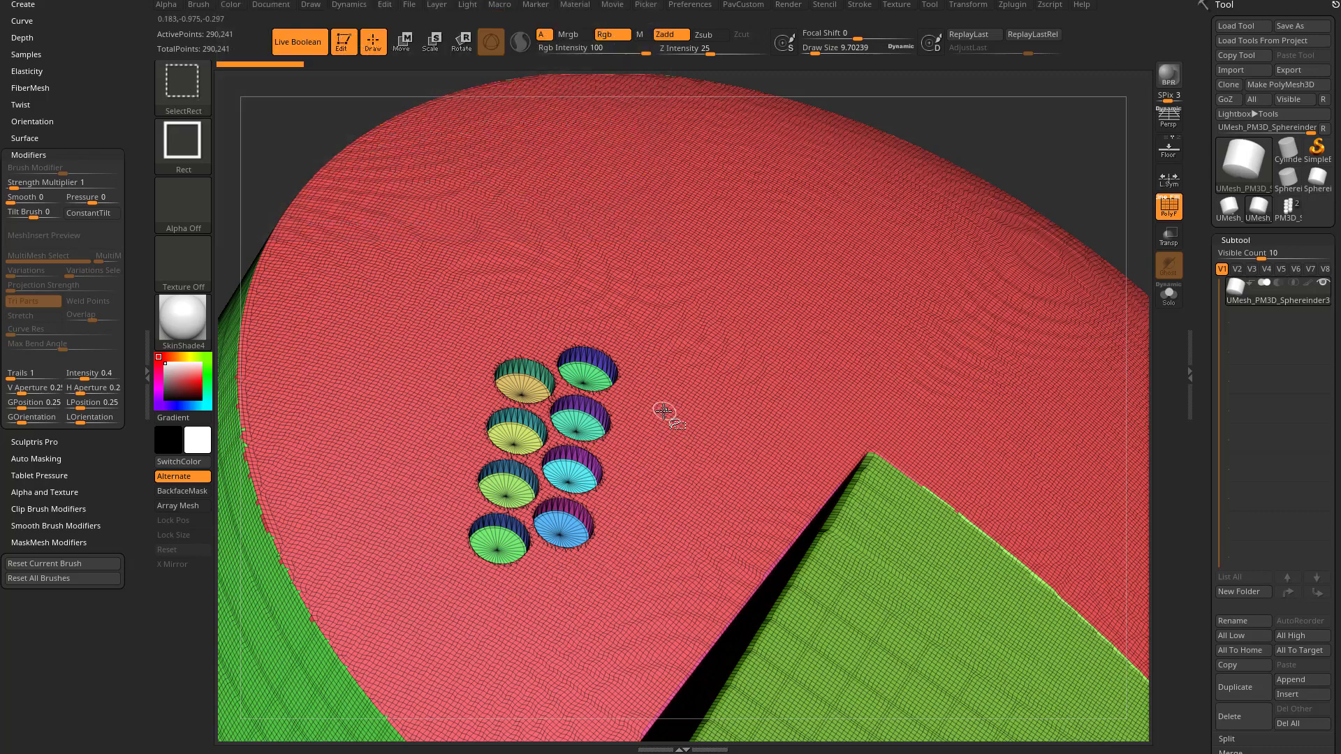
{"action": "left_click", "coordinate": [583, 380], "text": "ctrl+shift"}
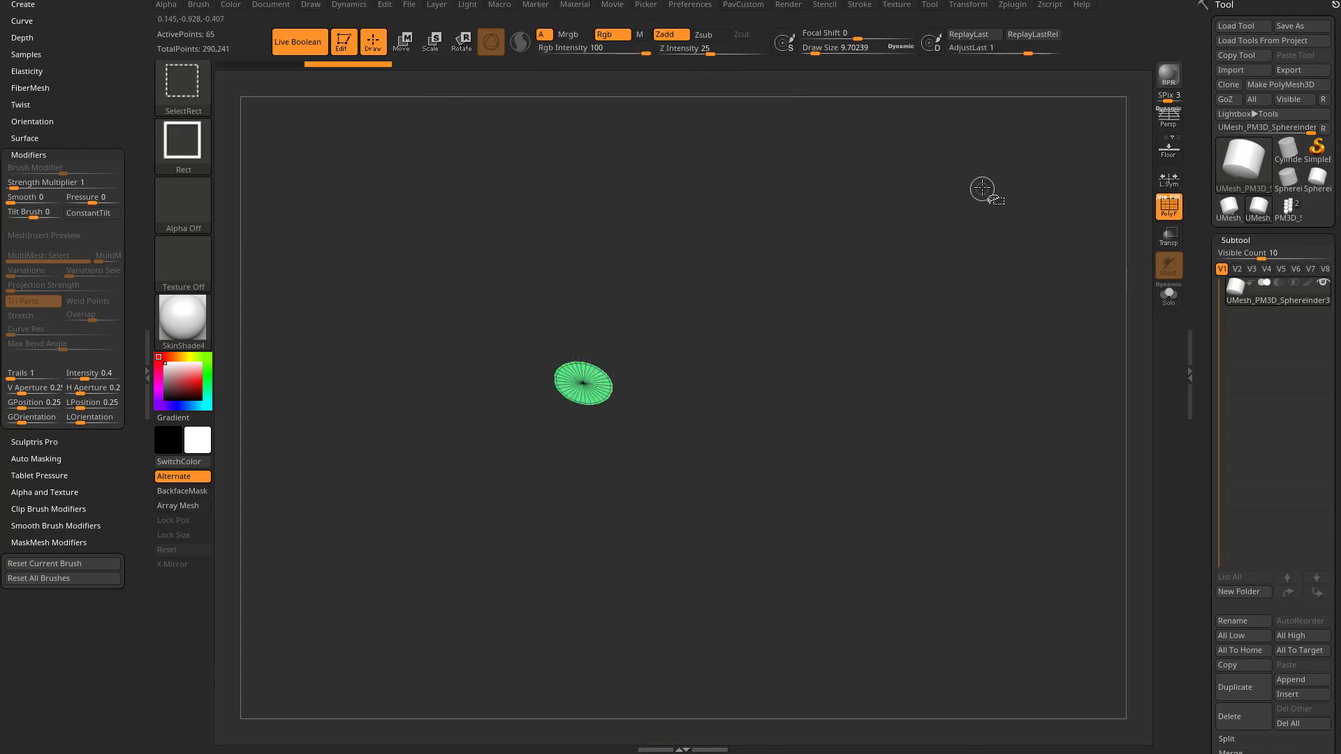
Step: Mask everything except the four cap holes nearest the wedge by hiding their wall and floor polygroups, masking the rest and showing the whole mesh
{"action": "left_click_drag", "start_coordinate": [1026, 126], "coordinate": [1068, 164], "text": "ctrl+shift"}
{"action": "left_click", "coordinate": [600, 360], "text": "ctrl+alt+shift"}
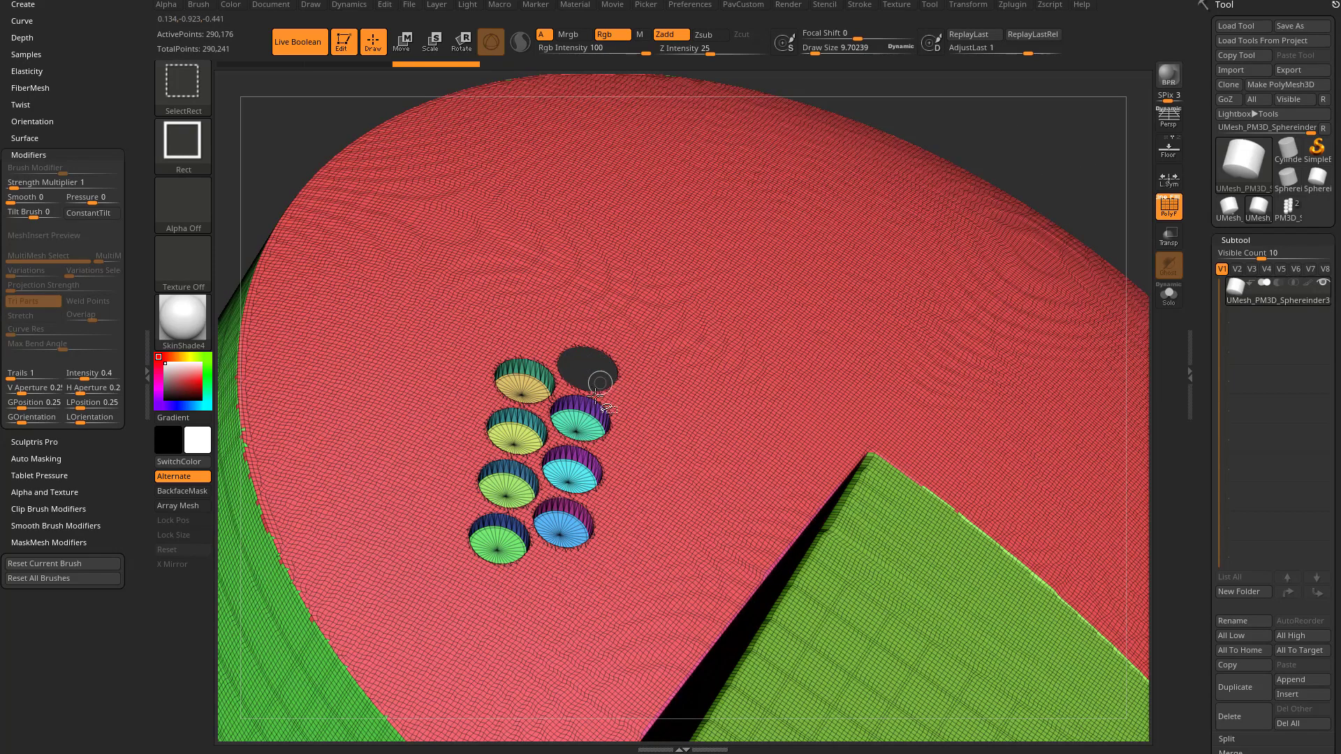
{"action": "left_click", "coordinate": [583, 419], "text": "ctrl+alt+shift"}
{"action": "left_click", "coordinate": [569, 475], "text": "ctrl+alt+shift"}
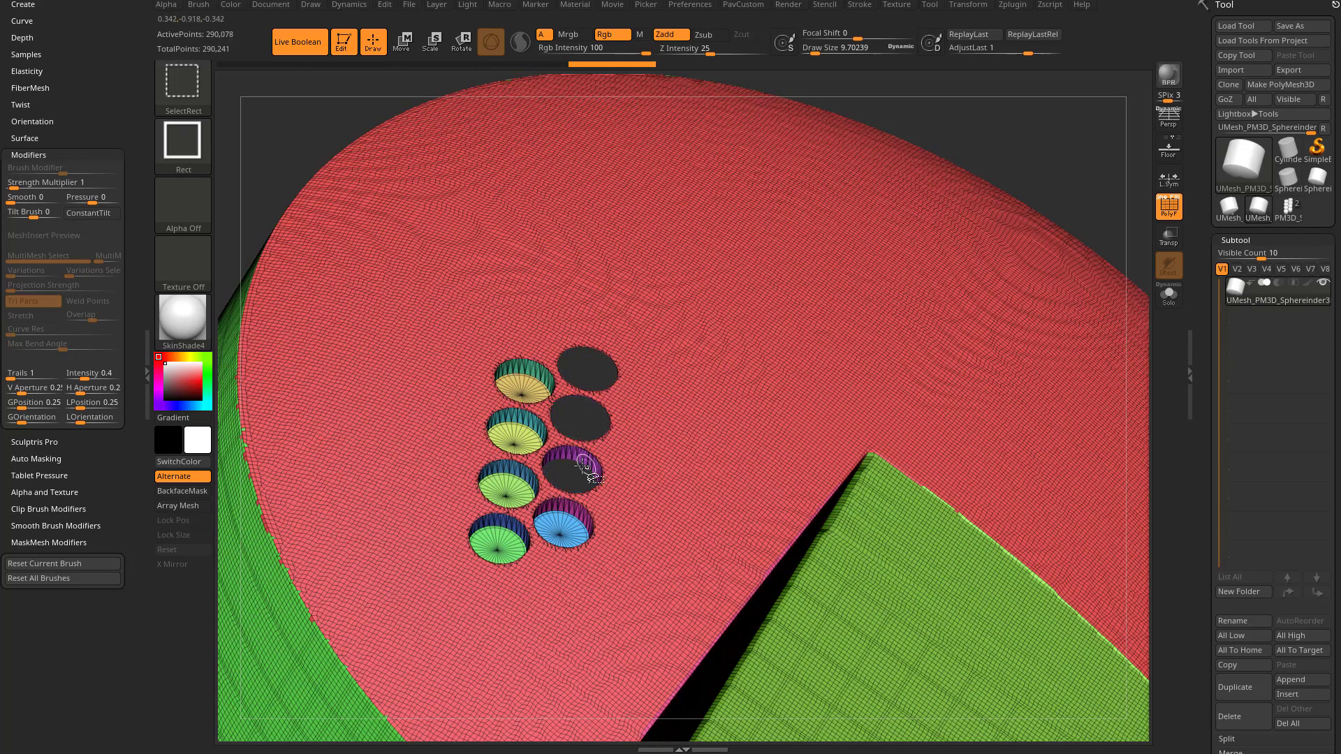
{"action": "left_click", "coordinate": [600, 477], "text": "ctrl+alt+shift"}
{"action": "left_click", "coordinate": [567, 529], "text": "ctrl+alt+shift"}
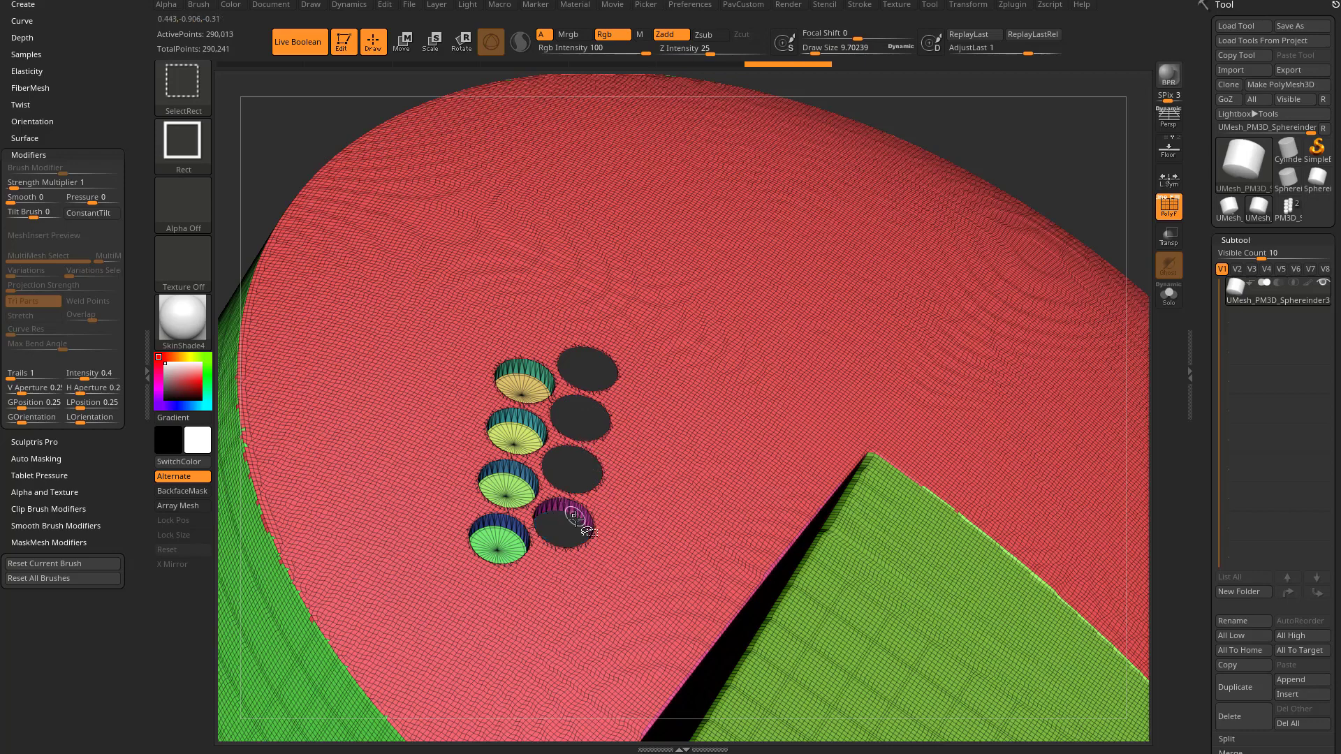
{"action": "left_click", "coordinate": [579, 510], "text": "ctrl+alt+shift"}
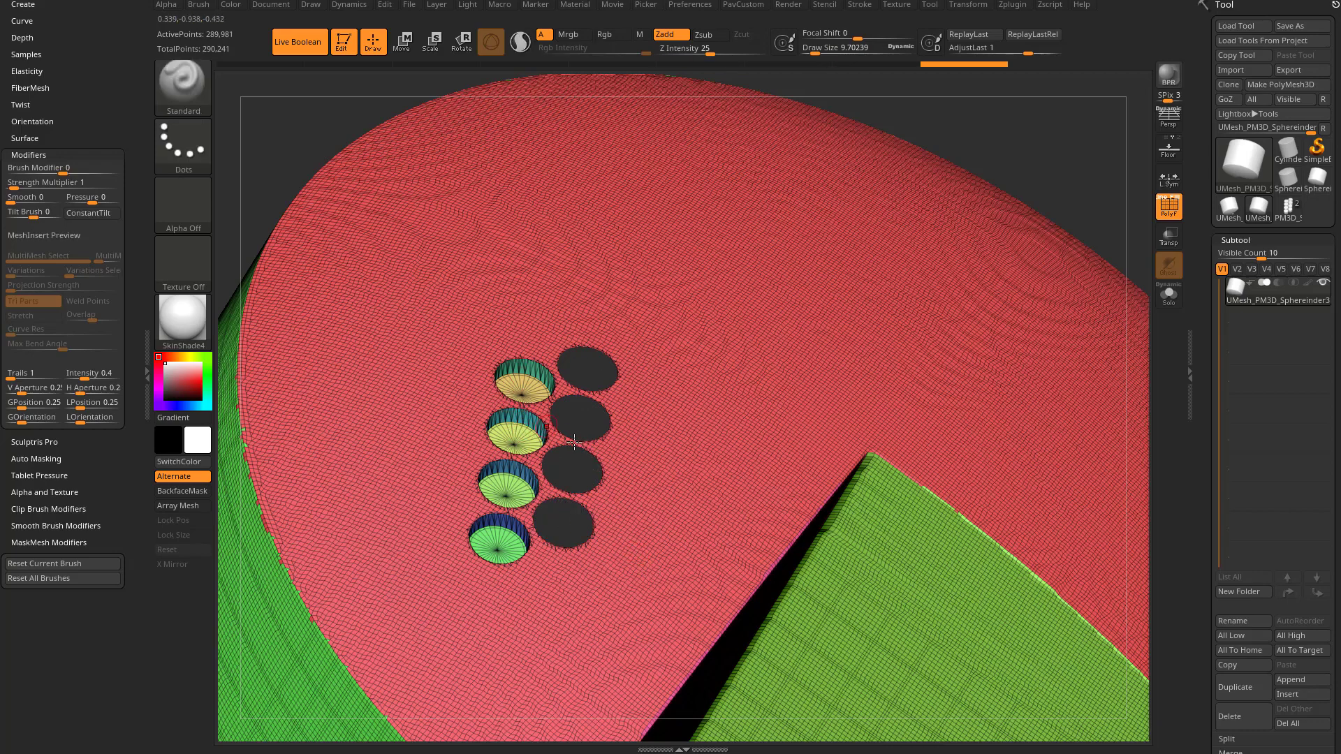
{"action": "left_click", "coordinate": [1045, 143], "text": "ctrl"}
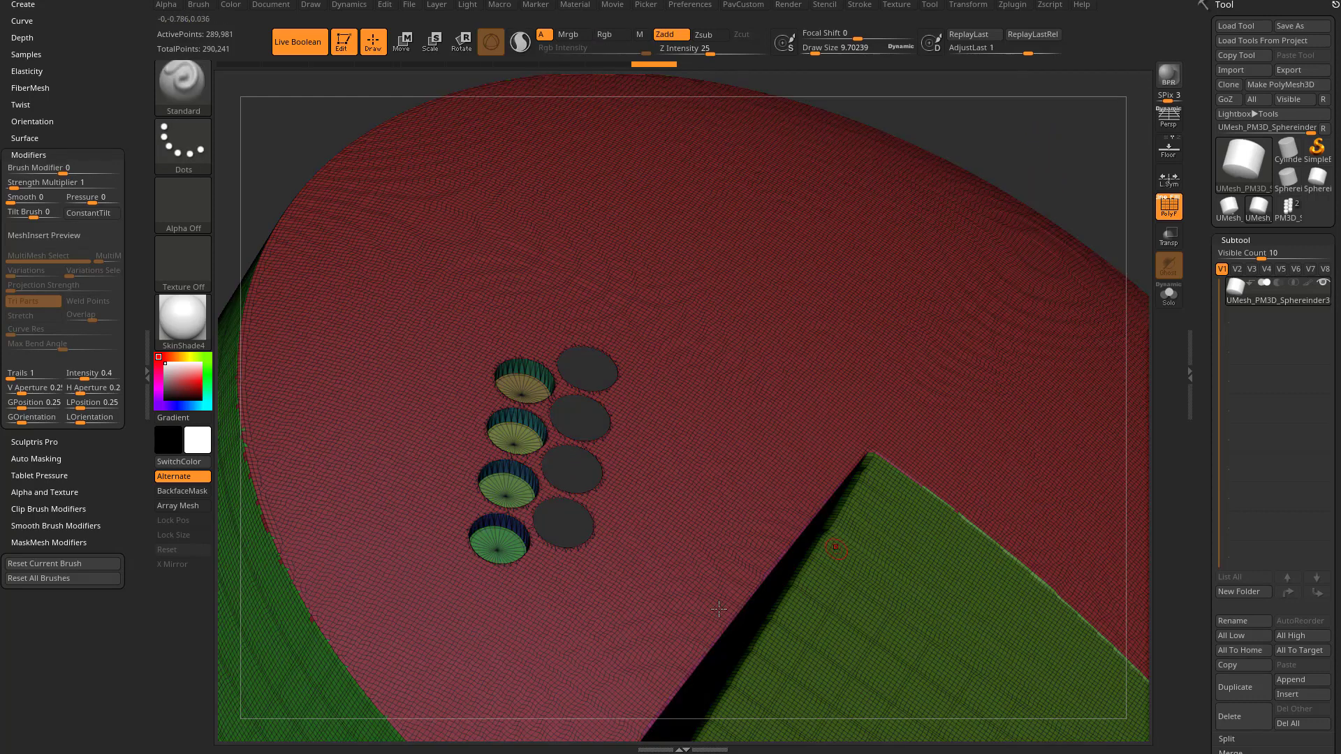
{"action": "left_click", "coordinate": [1057, 140], "text": "ctrl+shift"}
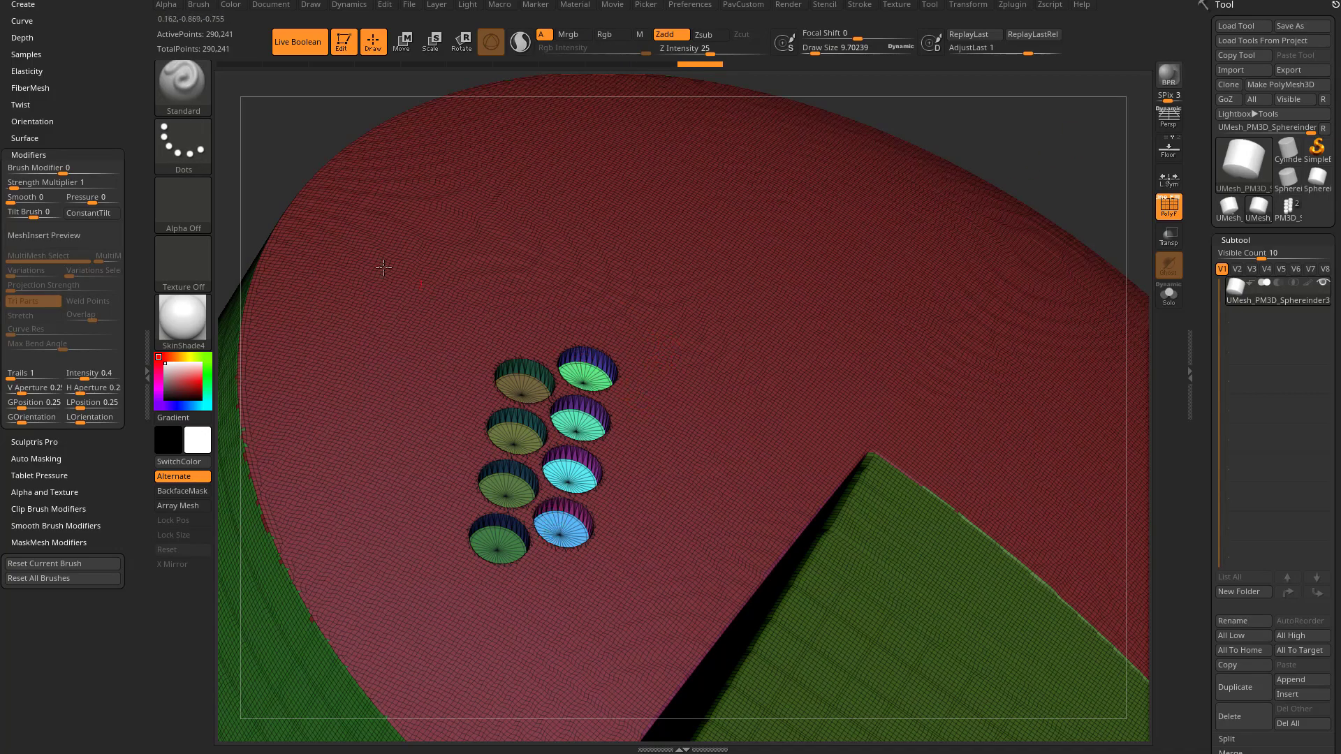
Step: Open Bevel Pro on the masked mesh, frame the cap holes and set the Bevel Amount to 0.1
{"action": "left_click_drag", "start_coordinate": [108, 67], "coordinate": [110, 263]}
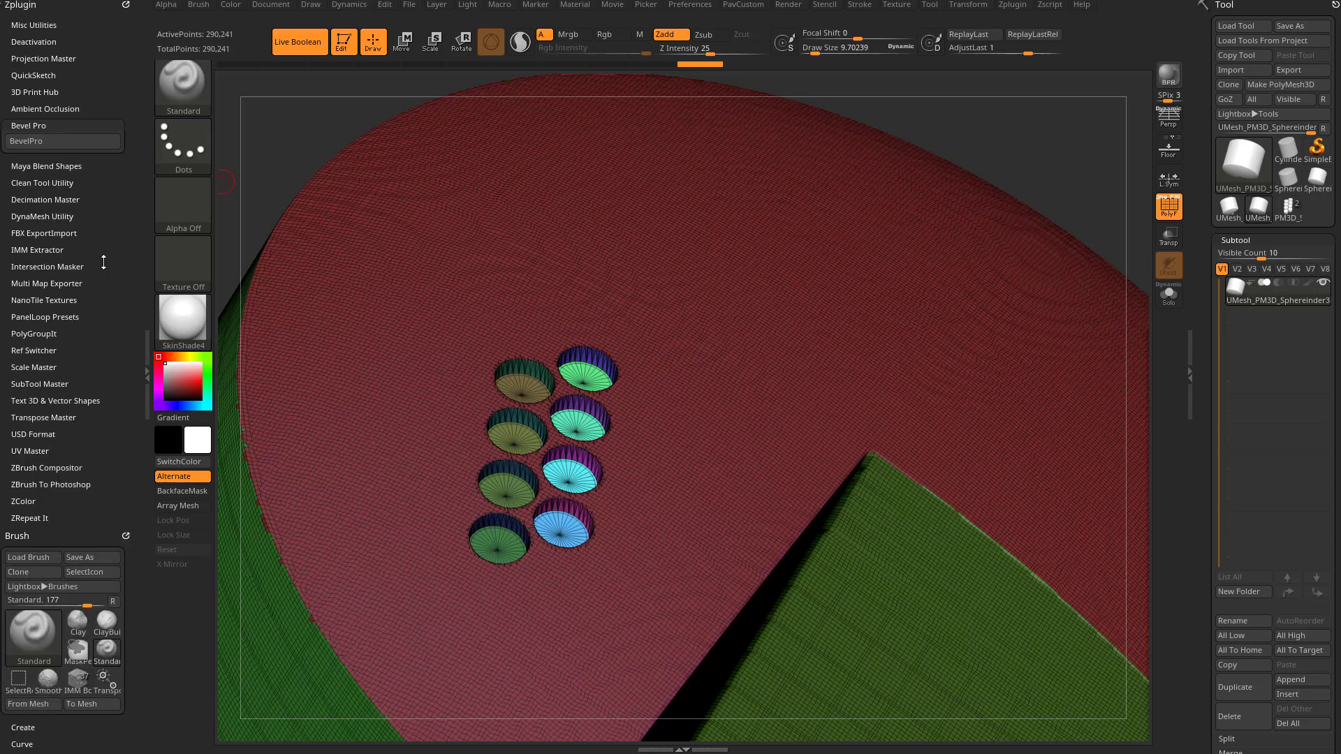
{"action": "left_click", "coordinate": [39, 141]}
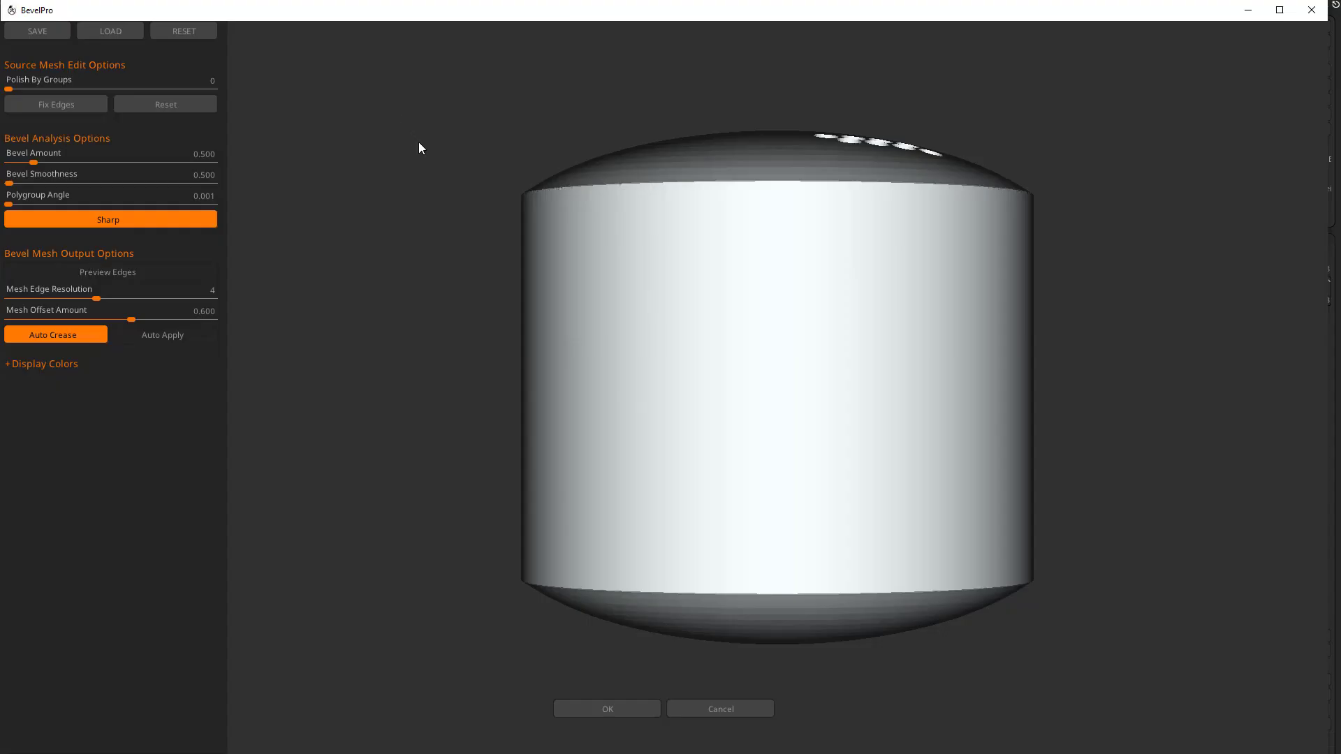
{"action": "left_click_drag", "start_coordinate": [419, 143], "coordinate": [451, 243]}
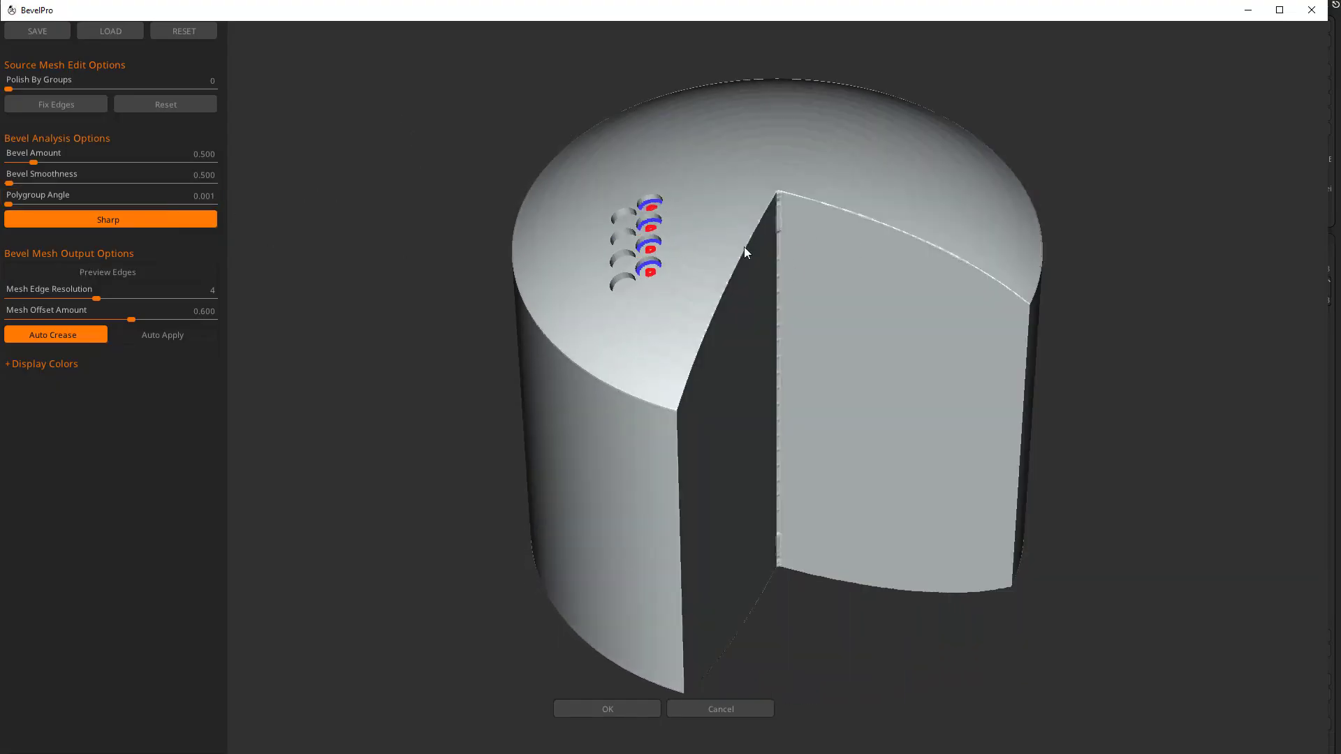
{"action": "left_click_drag", "start_coordinate": [535, 251], "coordinate": [400, 328], "text": "alt"}
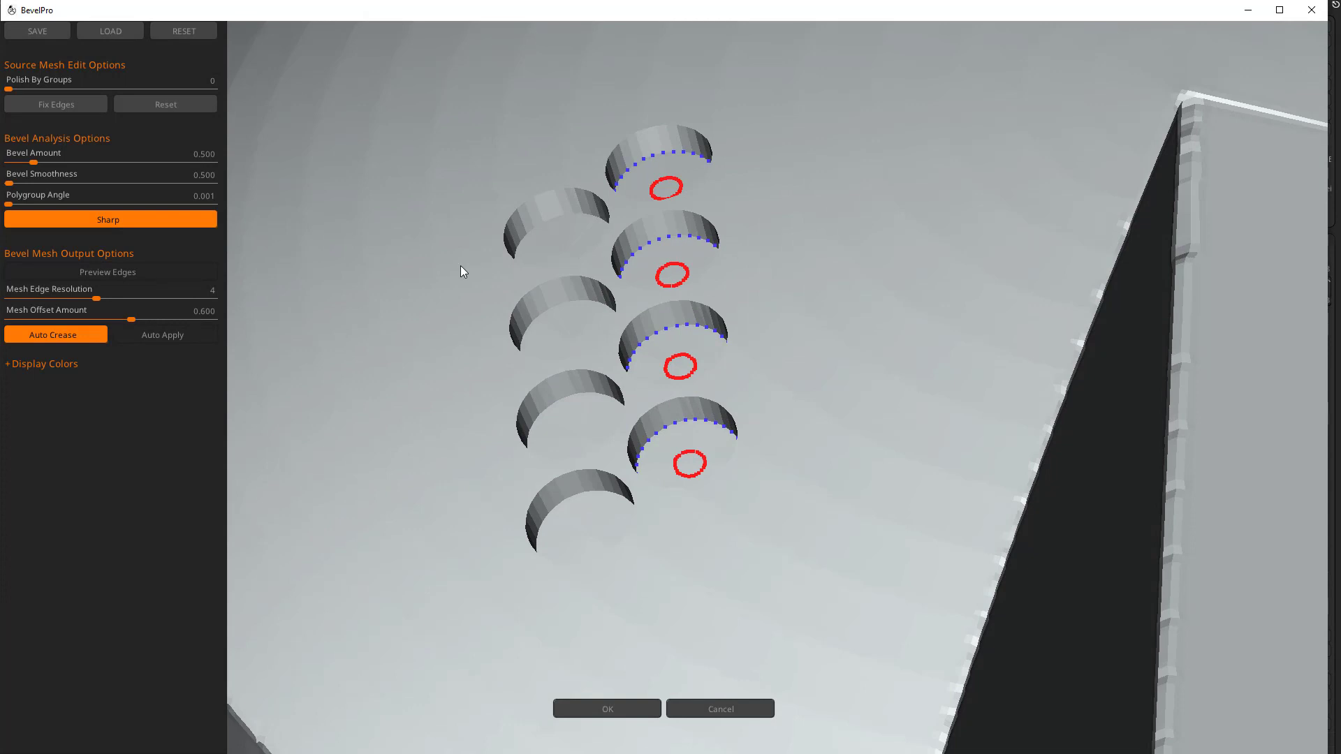
{"action": "left_click_drag", "start_coordinate": [460, 266], "coordinate": [451, 274]}
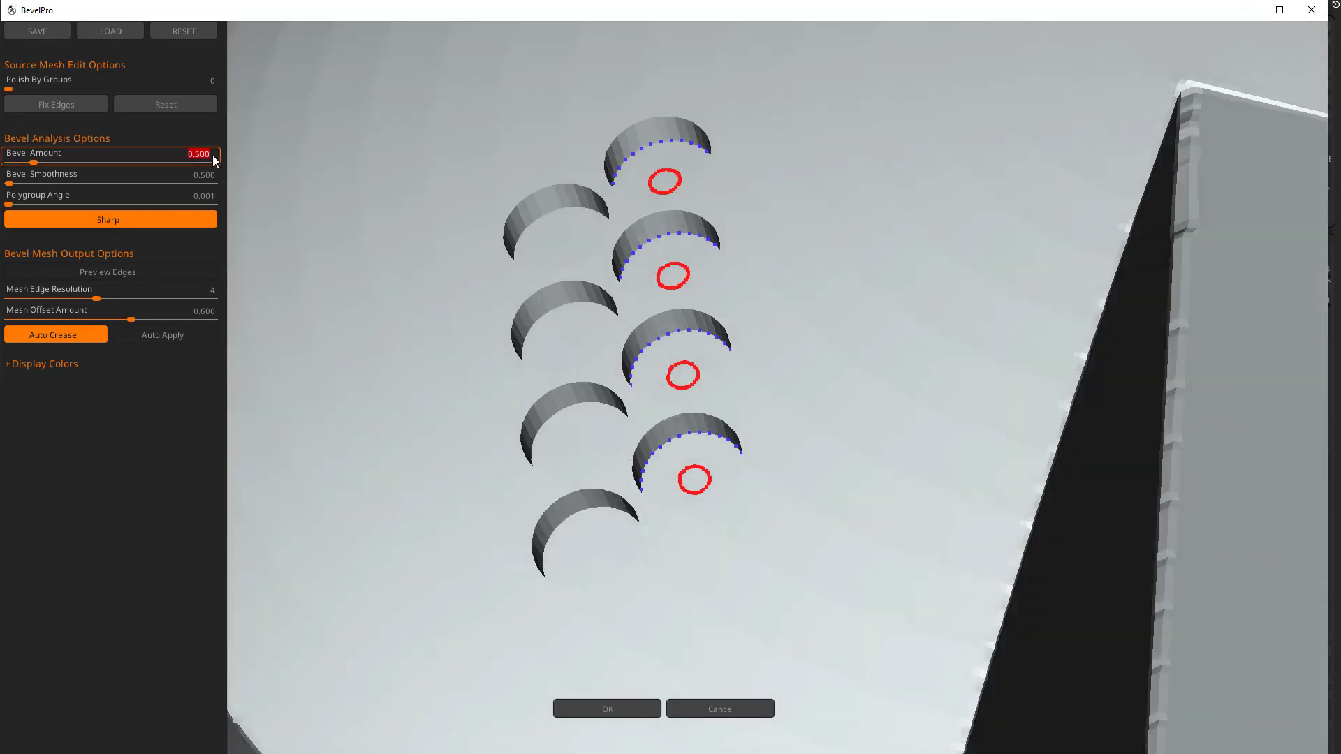
{"action": "type", "text": ".1"}
{"action": "key", "text": "Return"}
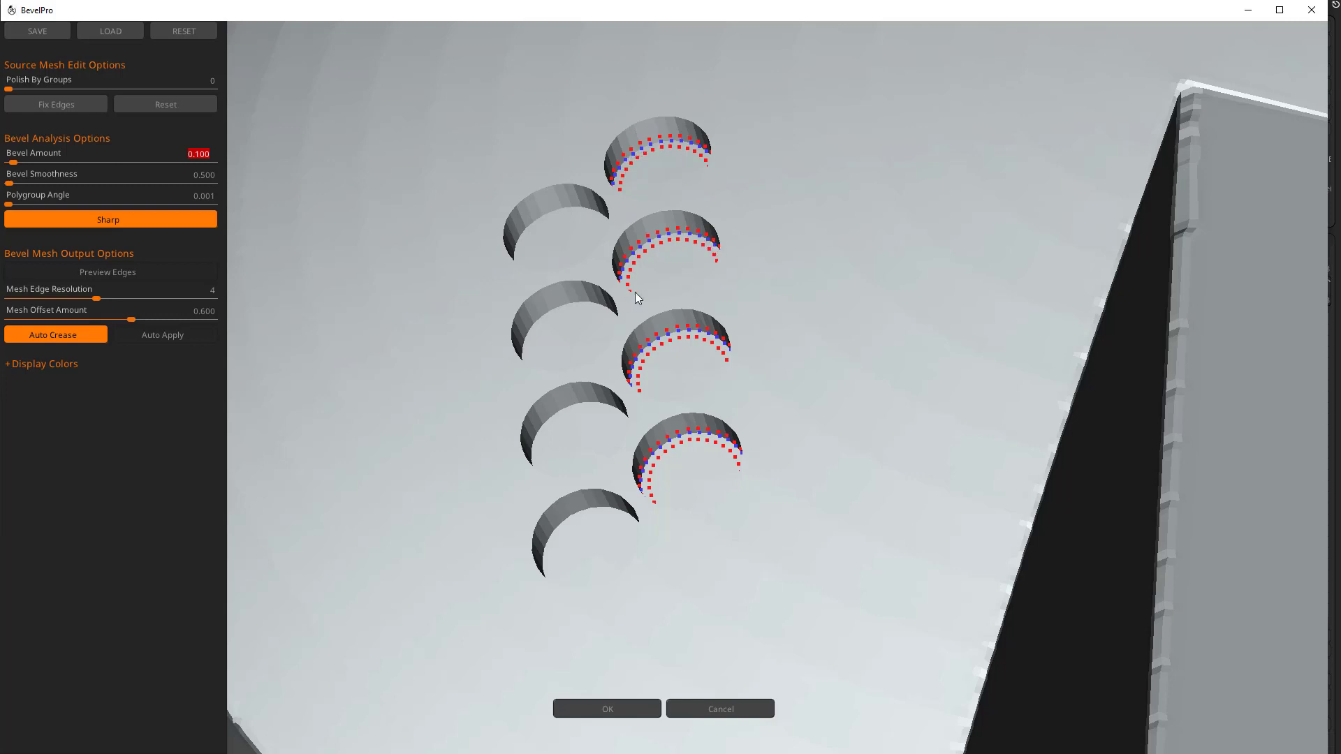
Step: Enable Preview Edges and Auto Apply, inspect the bevels at the floors of the unmasked holes, and cancel Bevel Pro
{"action": "left_click", "coordinate": [130, 274]}
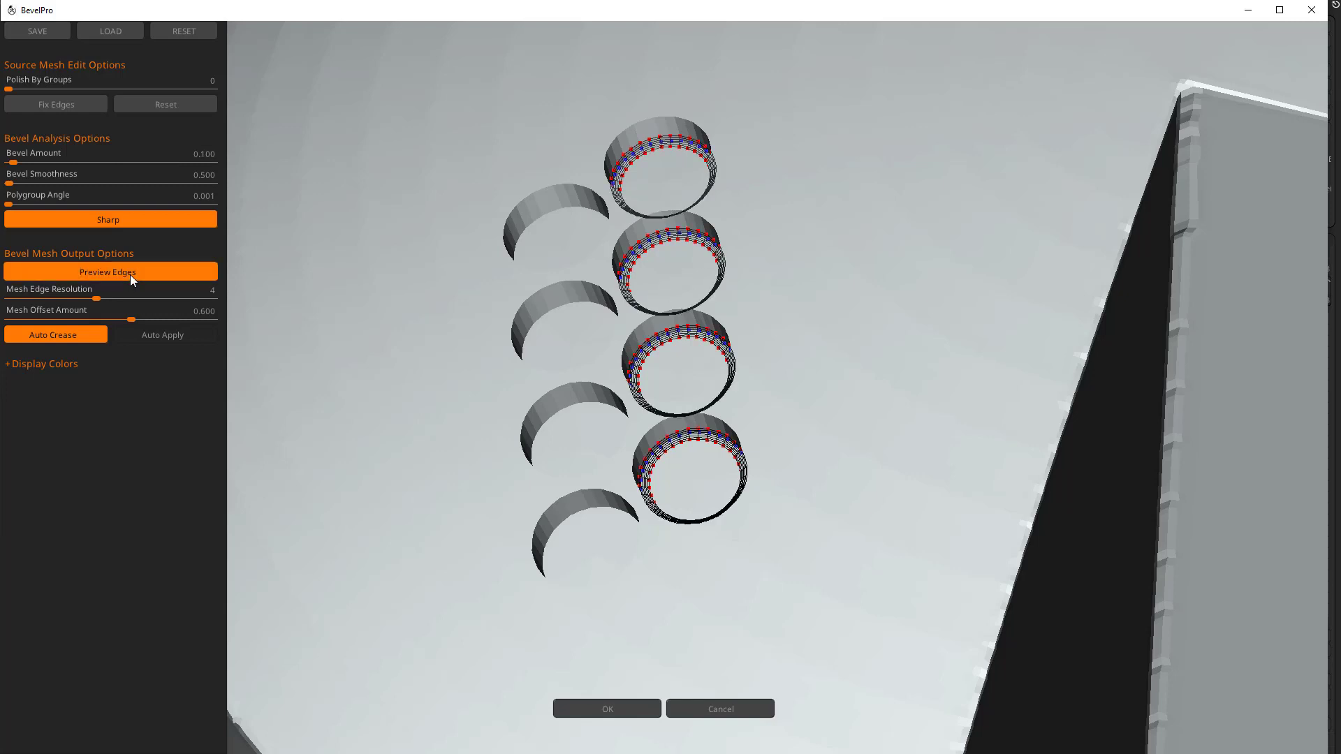
{"action": "left_click", "coordinate": [148, 335]}
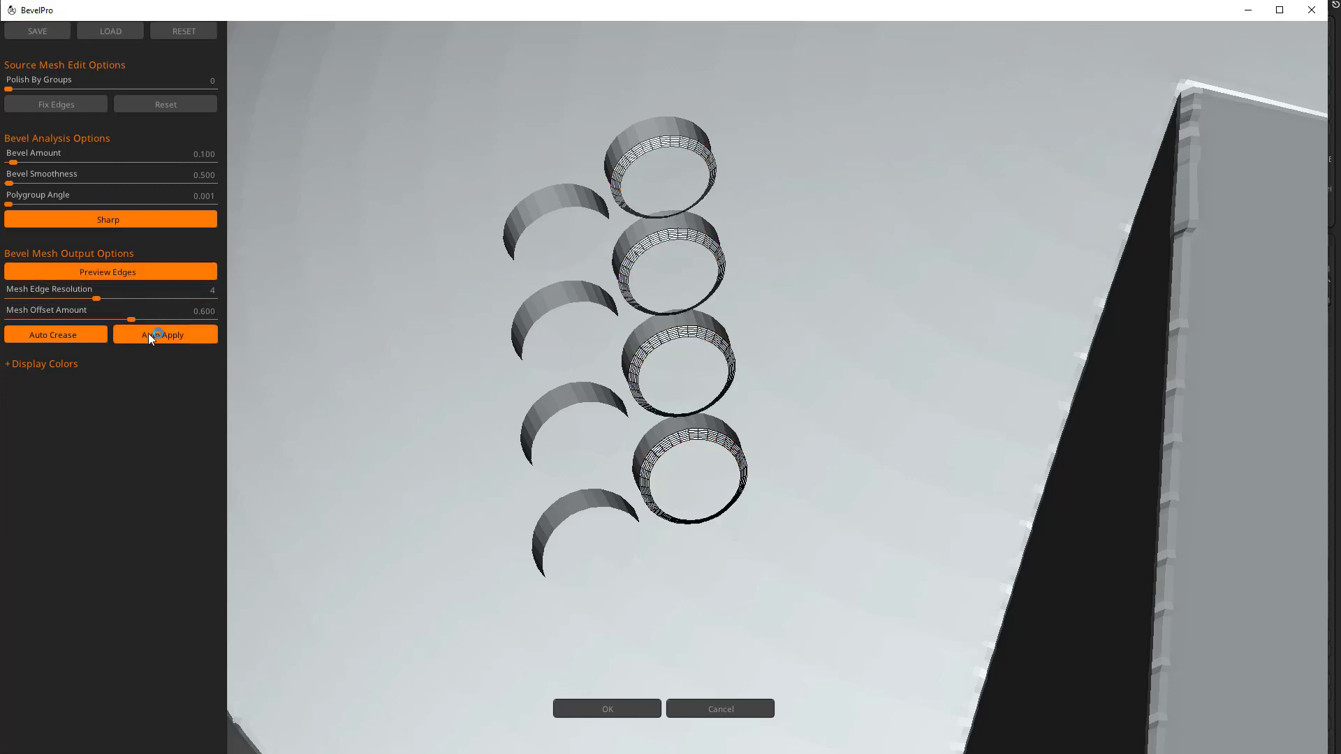
{"action": "left_click_drag", "start_coordinate": [567, 268], "coordinate": [675, 285]}
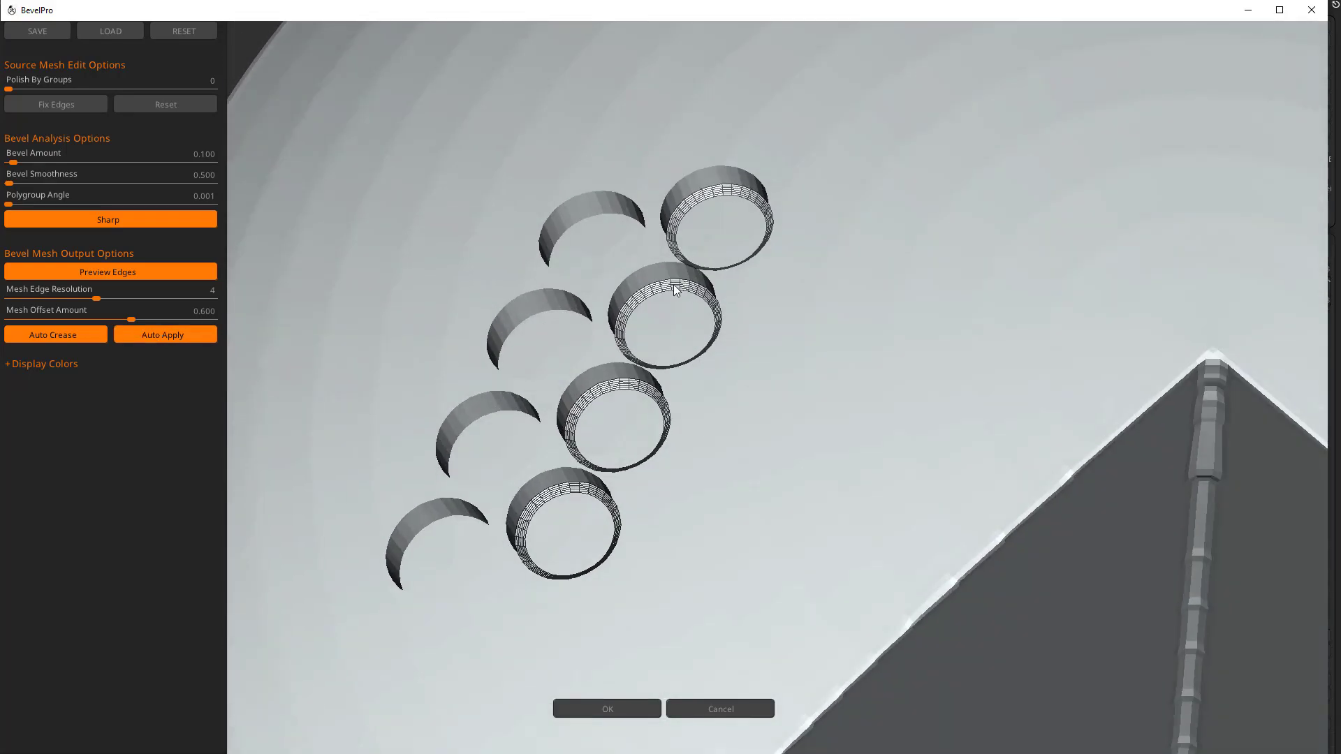
{"action": "left_click_drag", "start_coordinate": [710, 357], "coordinate": [698, 304]}
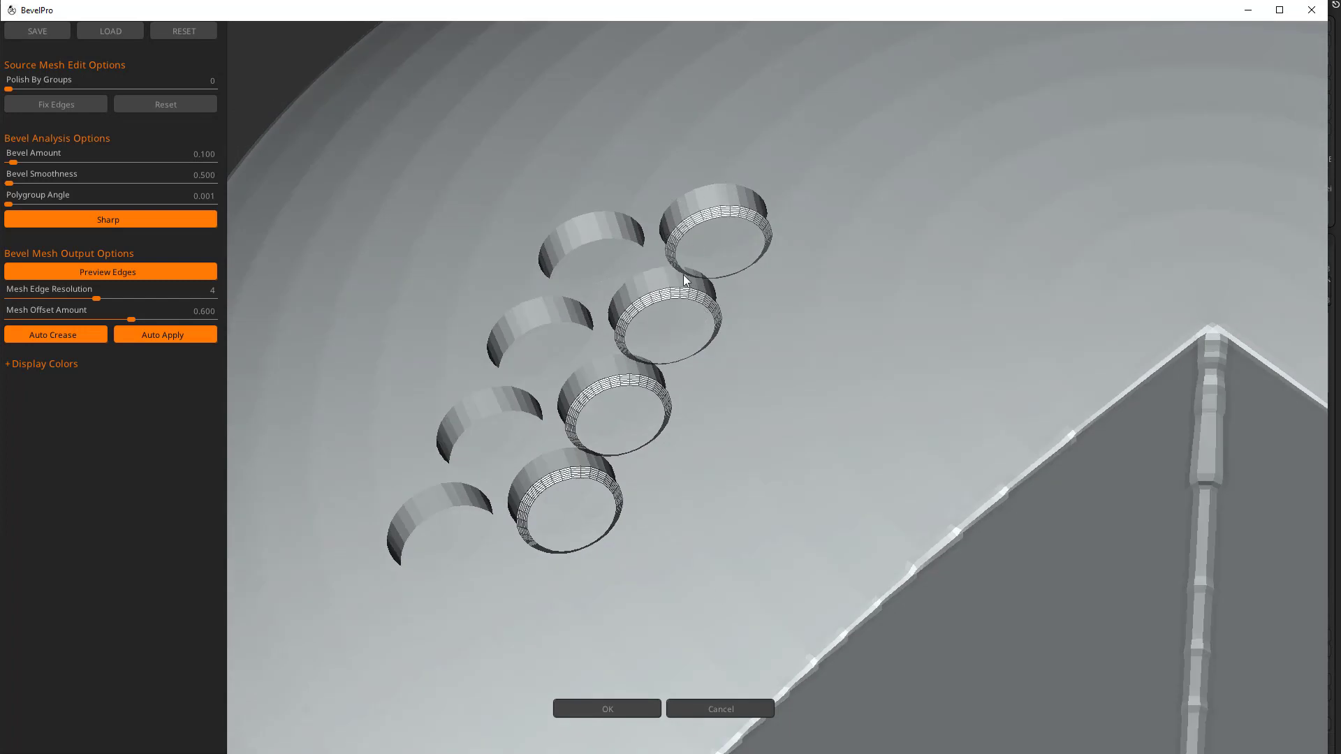
{"action": "left_click", "coordinate": [706, 709]}
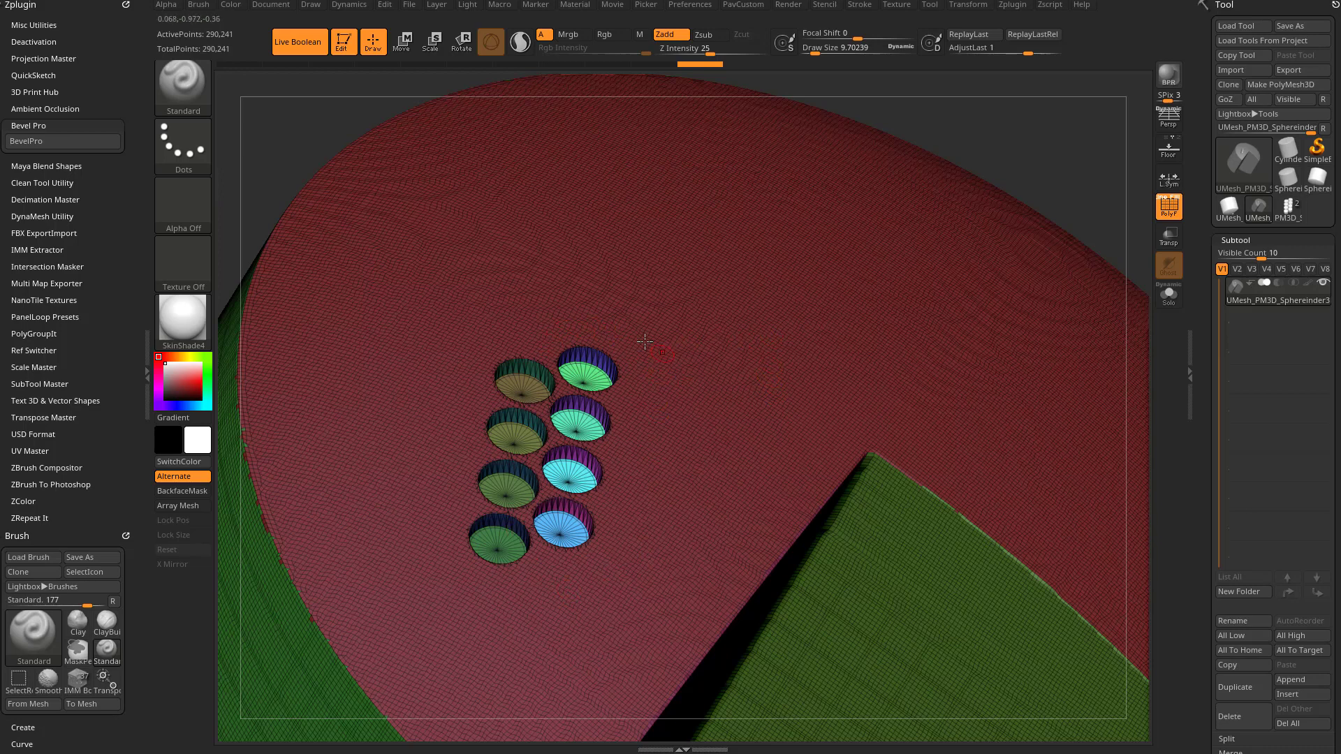
Step: Clear the mask and hide the wall and floor polygroups of the four holes nearest the wedge cut
{"action": "left_click_drag", "start_coordinate": [1045, 140], "coordinate": [1045, 129]}
{"action": "left_click_drag", "start_coordinate": [1046, 111], "coordinate": [1094, 195], "text": "ctrl"}
{"action": "left_click", "coordinate": [581, 378], "text": "ctrl+shift"}
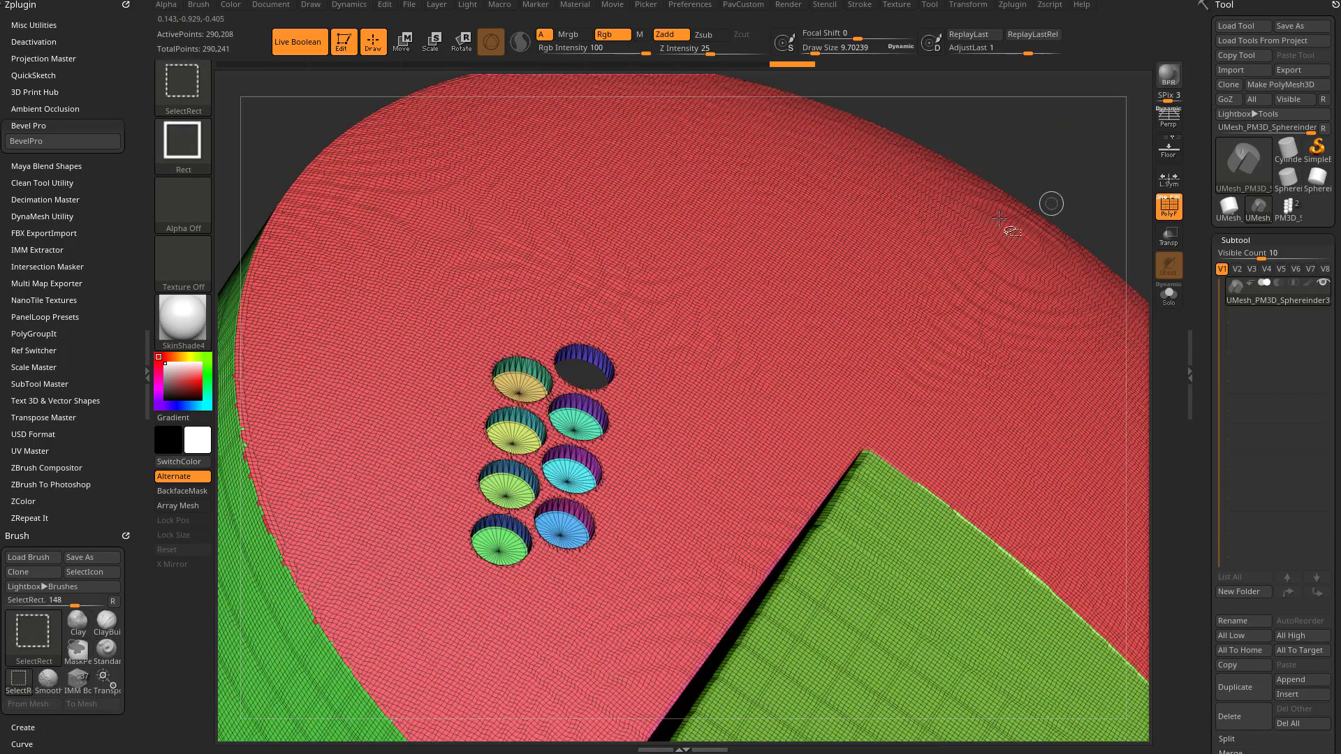
{"action": "left_click", "coordinate": [594, 356], "text": "ctrl+shift"}
{"action": "left_click", "coordinate": [577, 413], "text": "ctrl+shift"}
{"action": "left_click", "coordinate": [593, 406], "text": "ctrl+shift"}
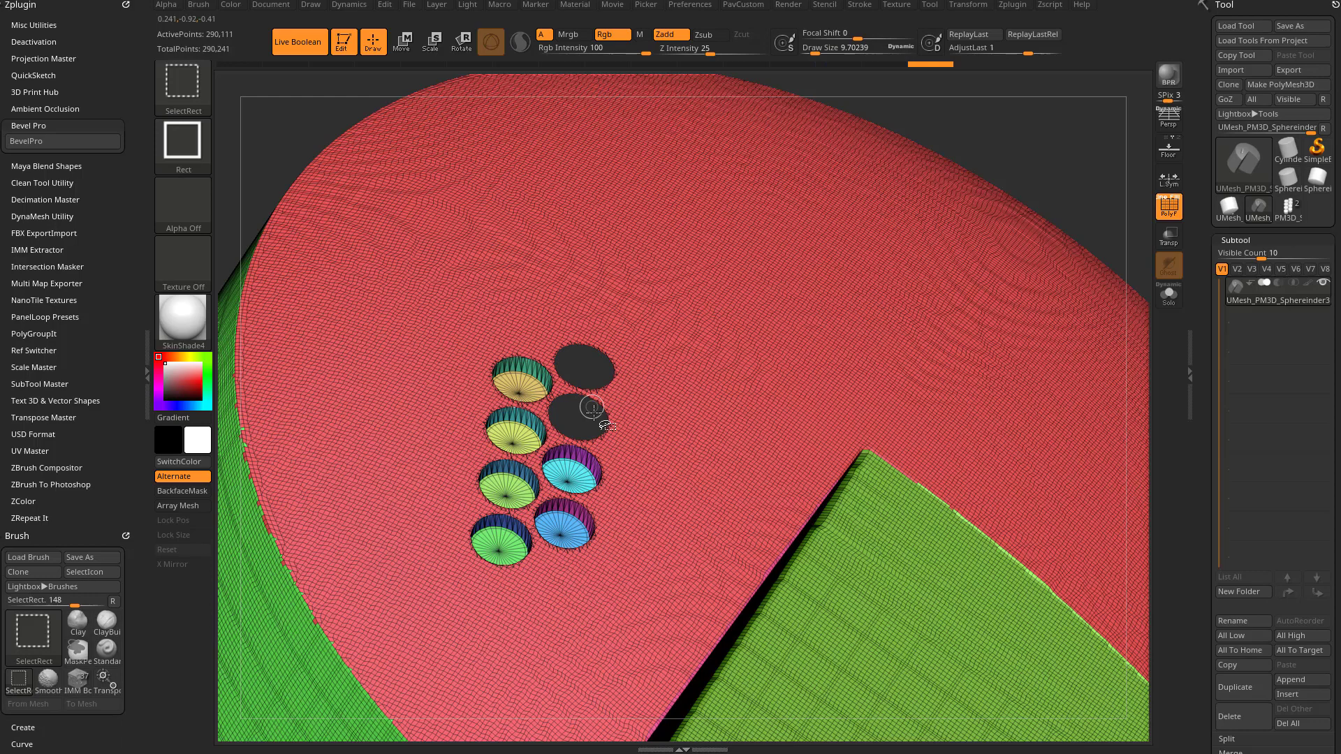
{"action": "left_click", "coordinate": [573, 463], "text": "ctrl+shift"}
{"action": "left_click", "coordinate": [588, 458], "text": "ctrl+shift"}
{"action": "left_click", "coordinate": [587, 503], "text": "ctrl+shift"}
{"action": "left_click", "coordinate": [590, 523], "text": "ctrl+shift"}
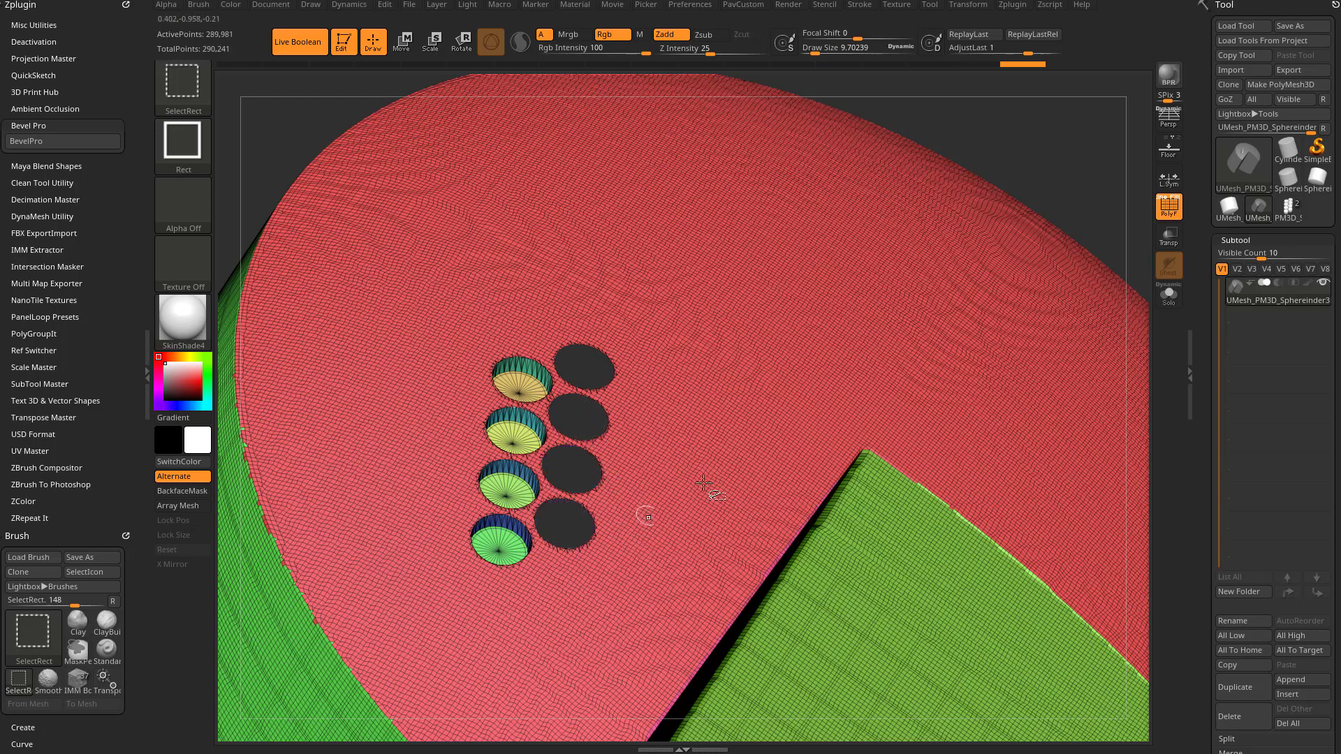
Step: Isolate and mask the walls and floors of those four holes, show the whole mesh and invert the mask
{"action": "left_click_drag", "start_coordinate": [1033, 116], "coordinate": [1074, 154], "text": "ctrl+shift"}
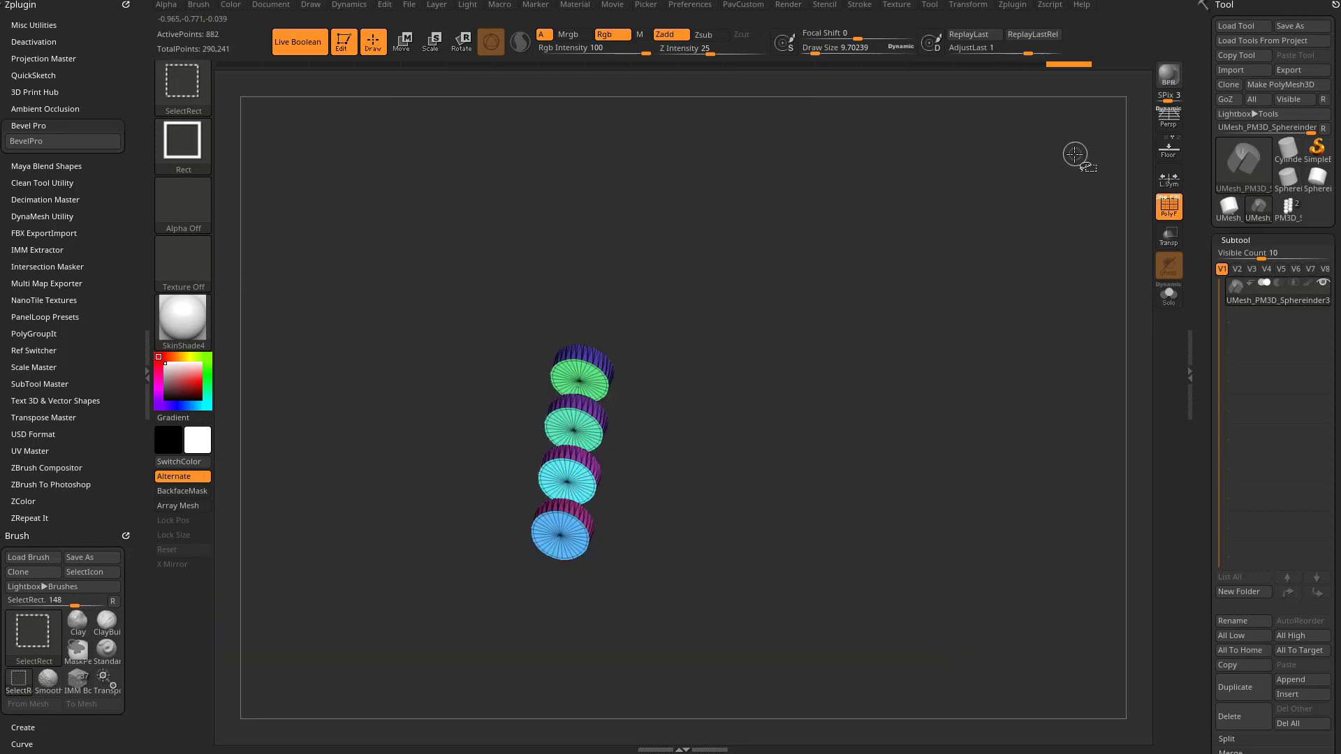
{"action": "left_click", "coordinate": [936, 253], "text": "ctrl"}
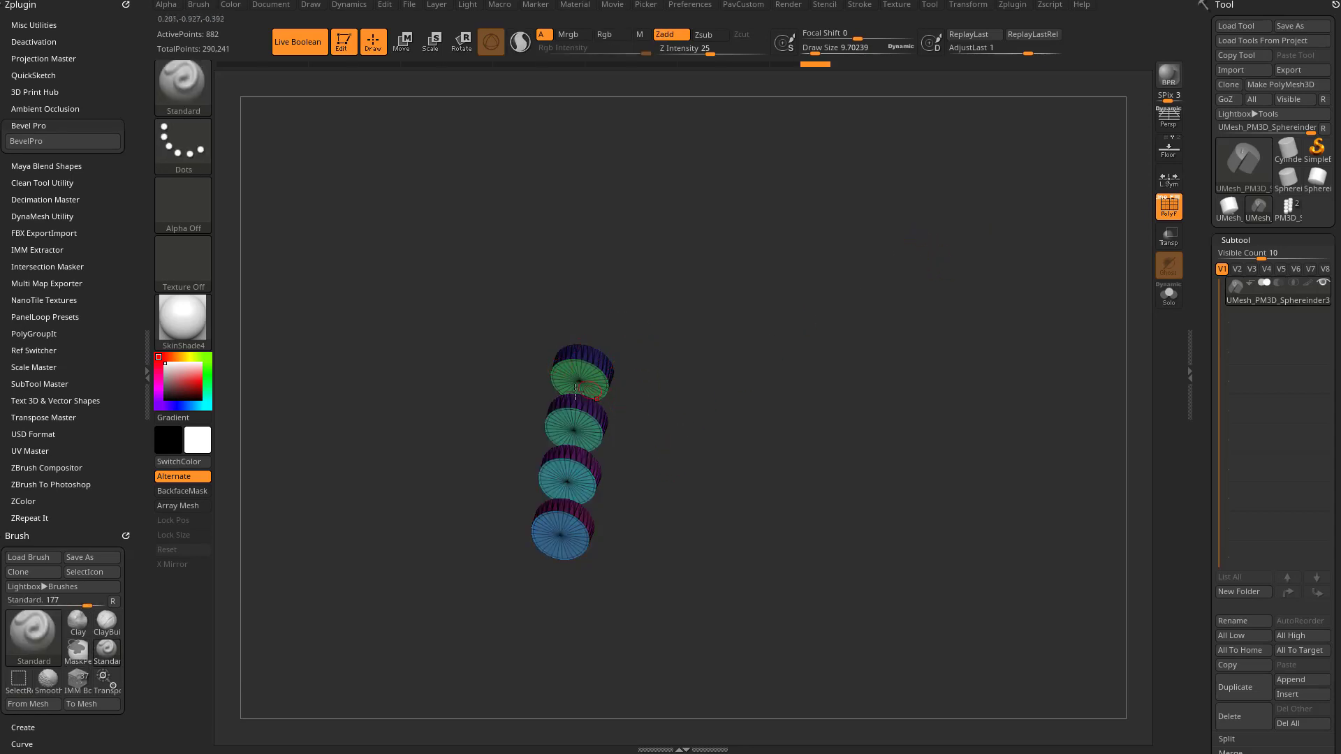
{"action": "key", "text": "ctrl+shift"}
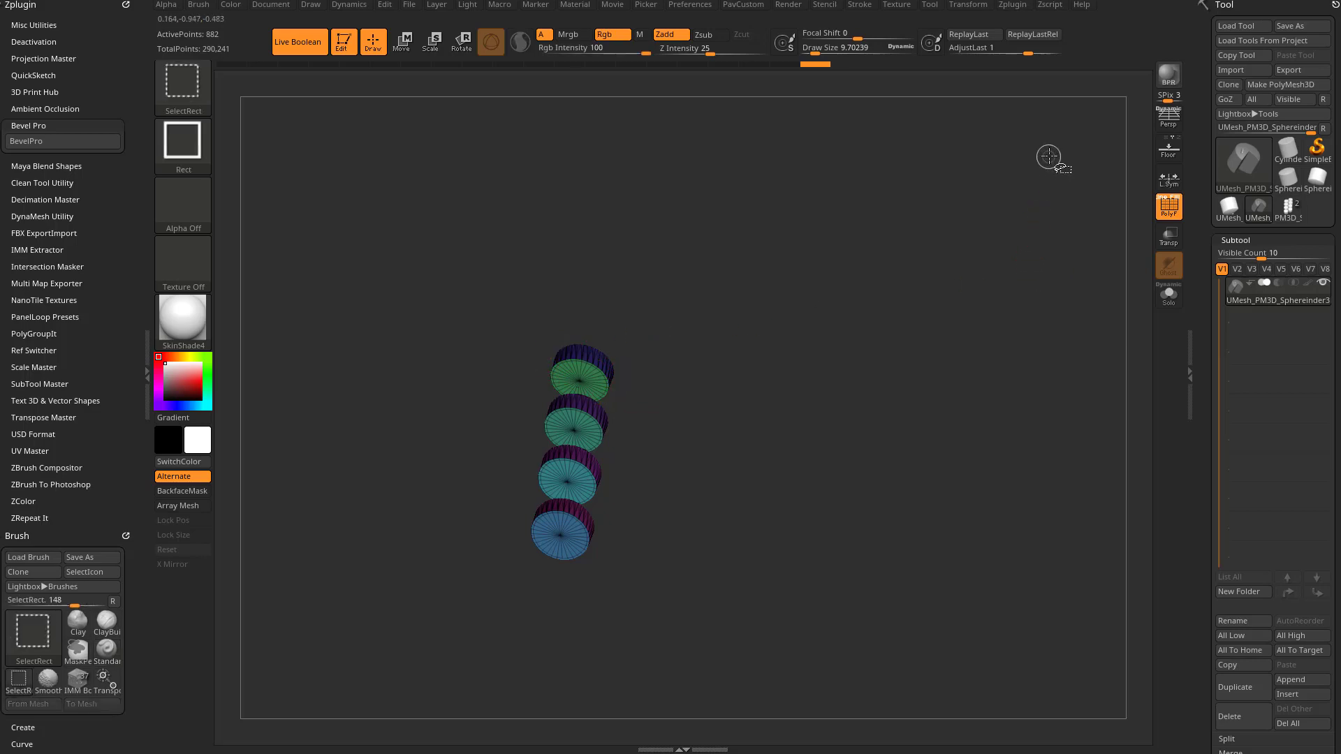
{"action": "left_click", "coordinate": [1058, 149], "text": "ctrl+shift"}
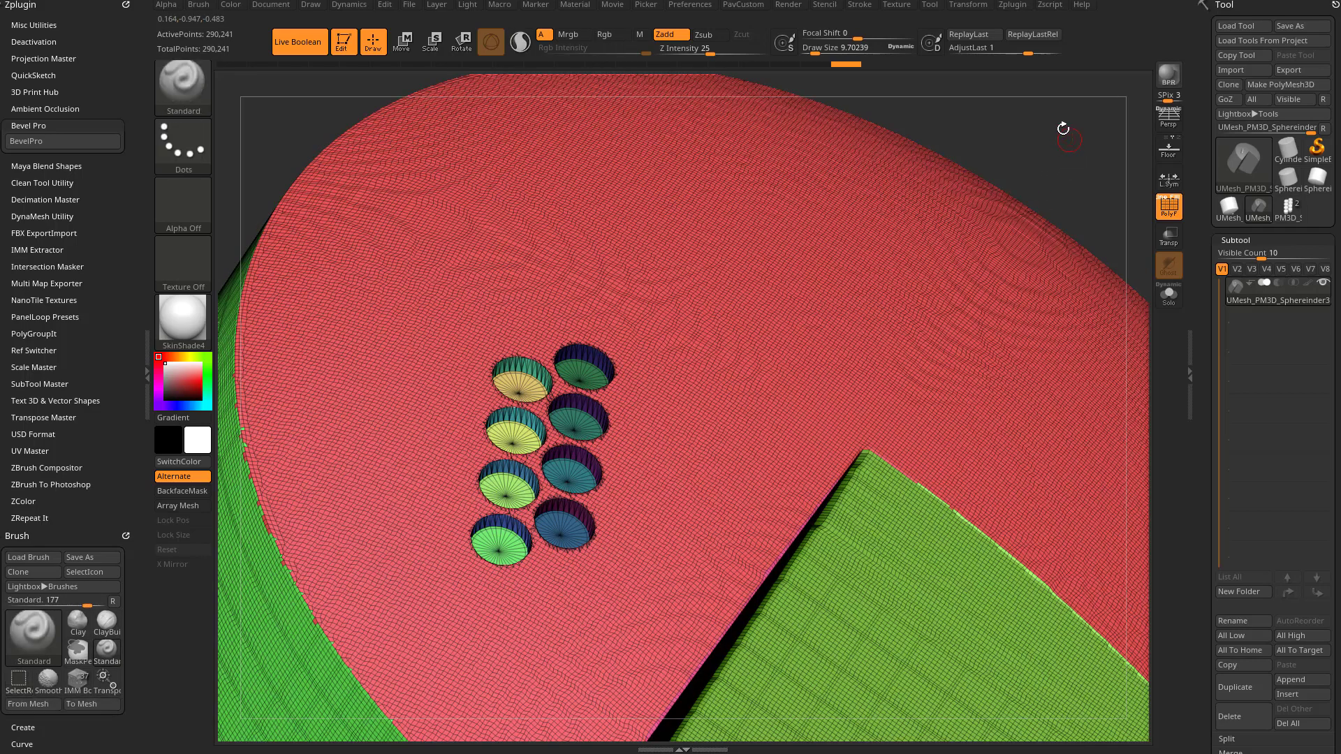
{"action": "left_click", "coordinate": [1078, 146], "text": "ctrl"}
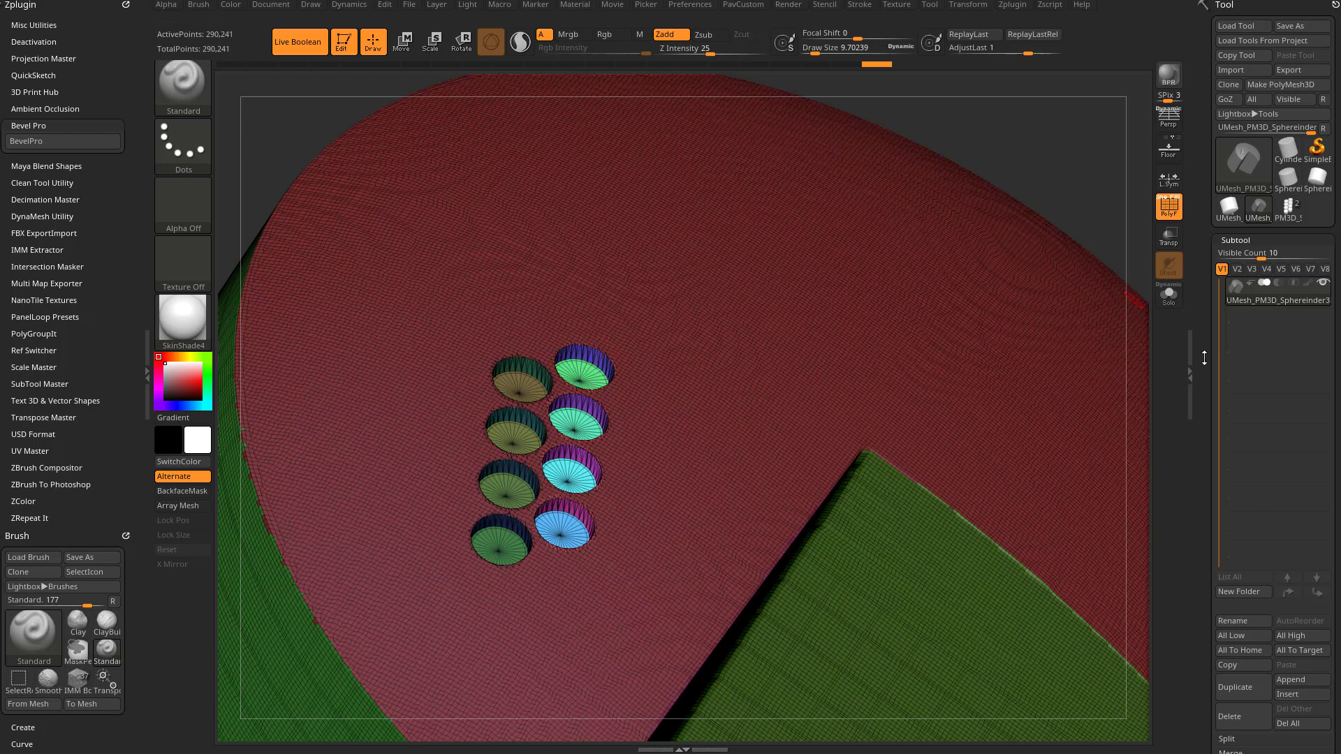
Step: Display the Masking options for the current tool
{"action": "left_click_drag", "start_coordinate": [1203, 358], "coordinate": [1201, 190]}
{"action": "left_click", "coordinate": [1231, 393], "text": "shift"}
{"action": "left_click", "coordinate": [1237, 359], "text": "shift"}
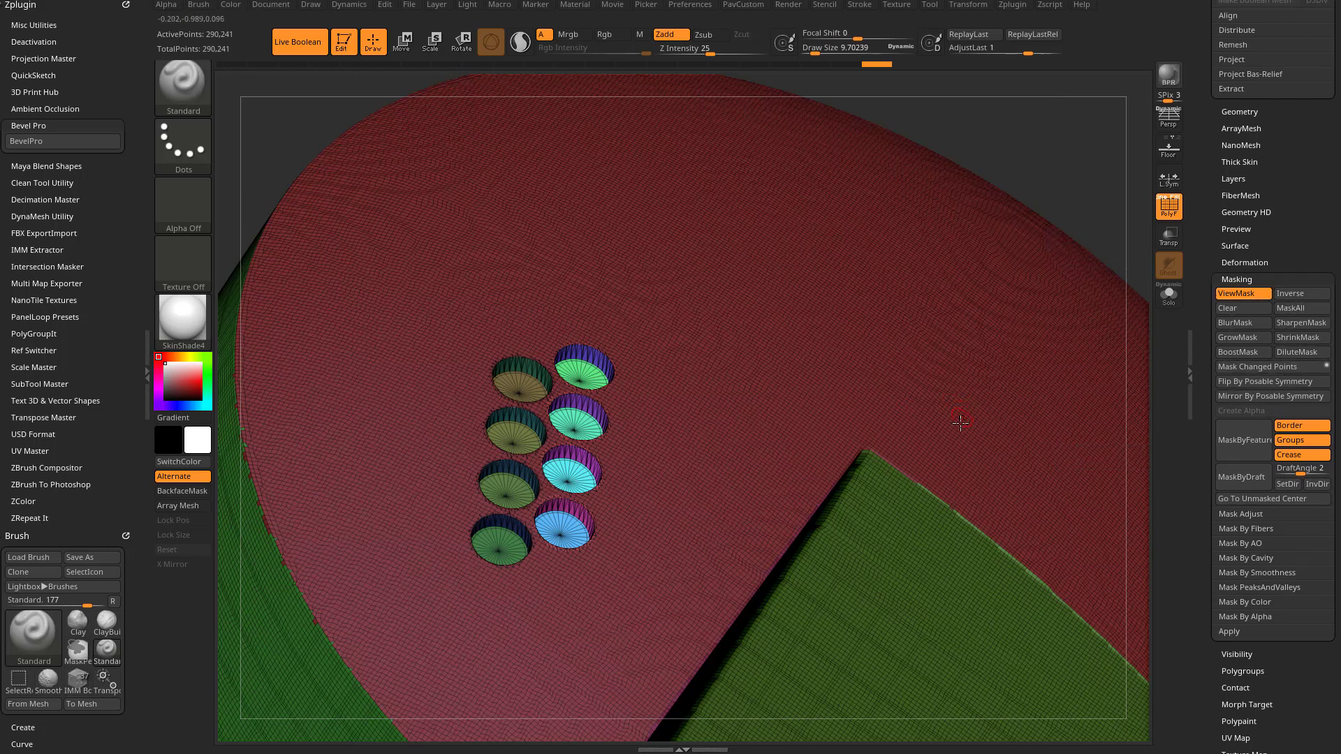
Step: Reopen Bevel Pro on the newly masked mesh, frame the unmasked holes and enable Auto Apply
{"action": "left_click", "coordinate": [84, 139]}
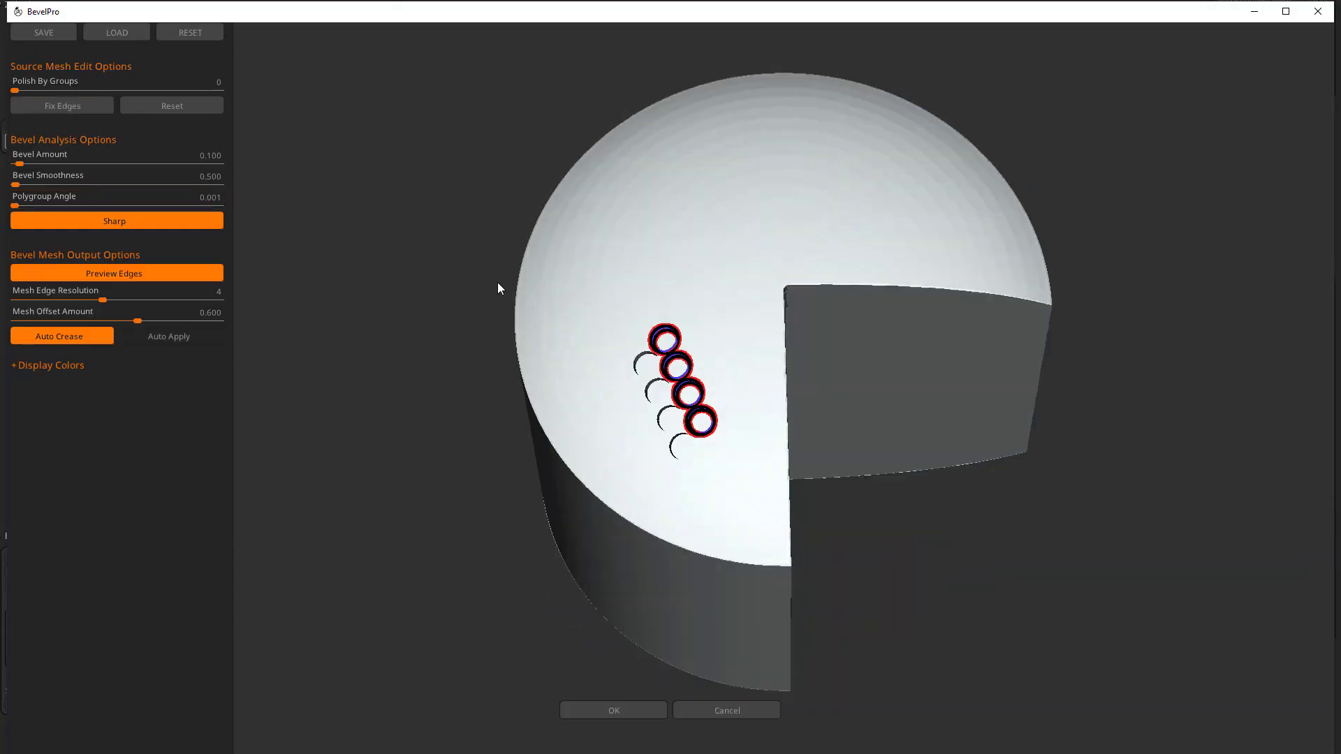
{"action": "left_click_drag", "start_coordinate": [526, 358], "coordinate": [632, 584], "text": "alt"}
{"action": "left_click_drag", "start_coordinate": [585, 514], "coordinate": [529, 458]}
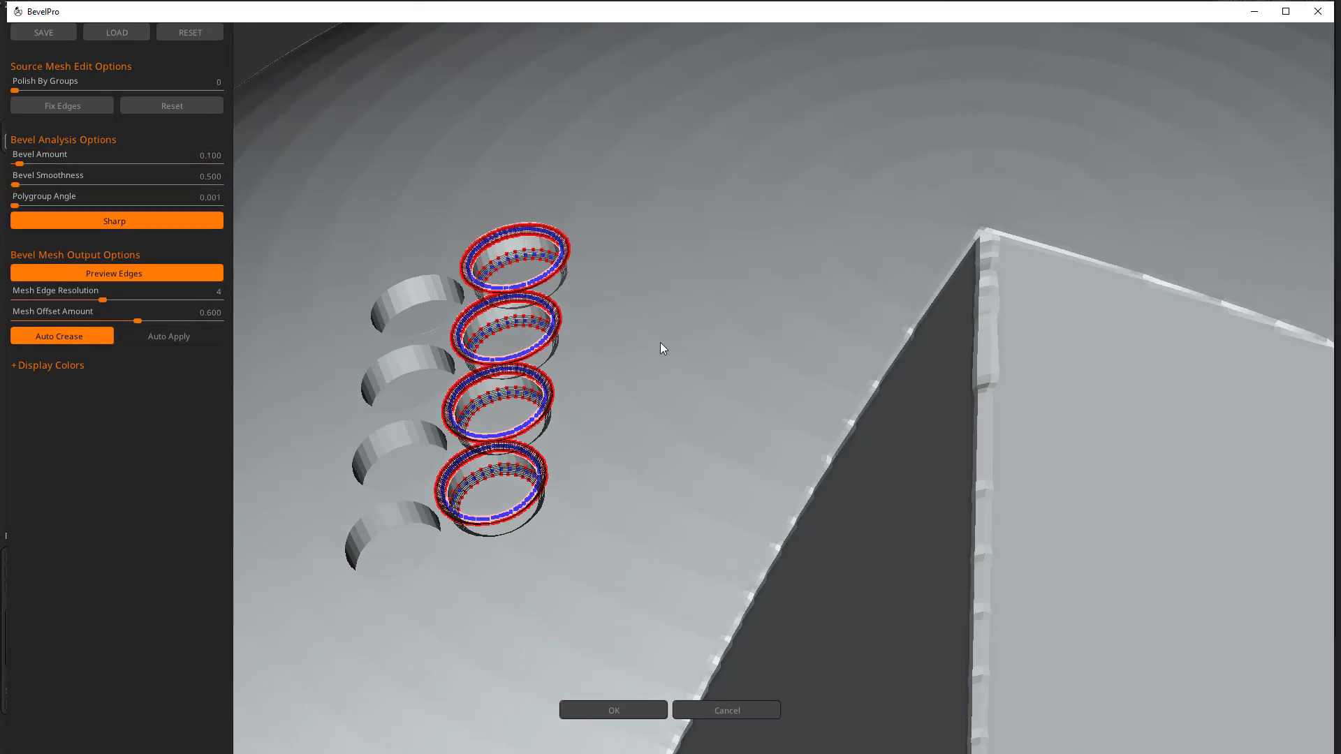
{"action": "left_click_drag", "start_coordinate": [660, 343], "coordinate": [666, 373]}
{"action": "left_click", "coordinate": [145, 338]}
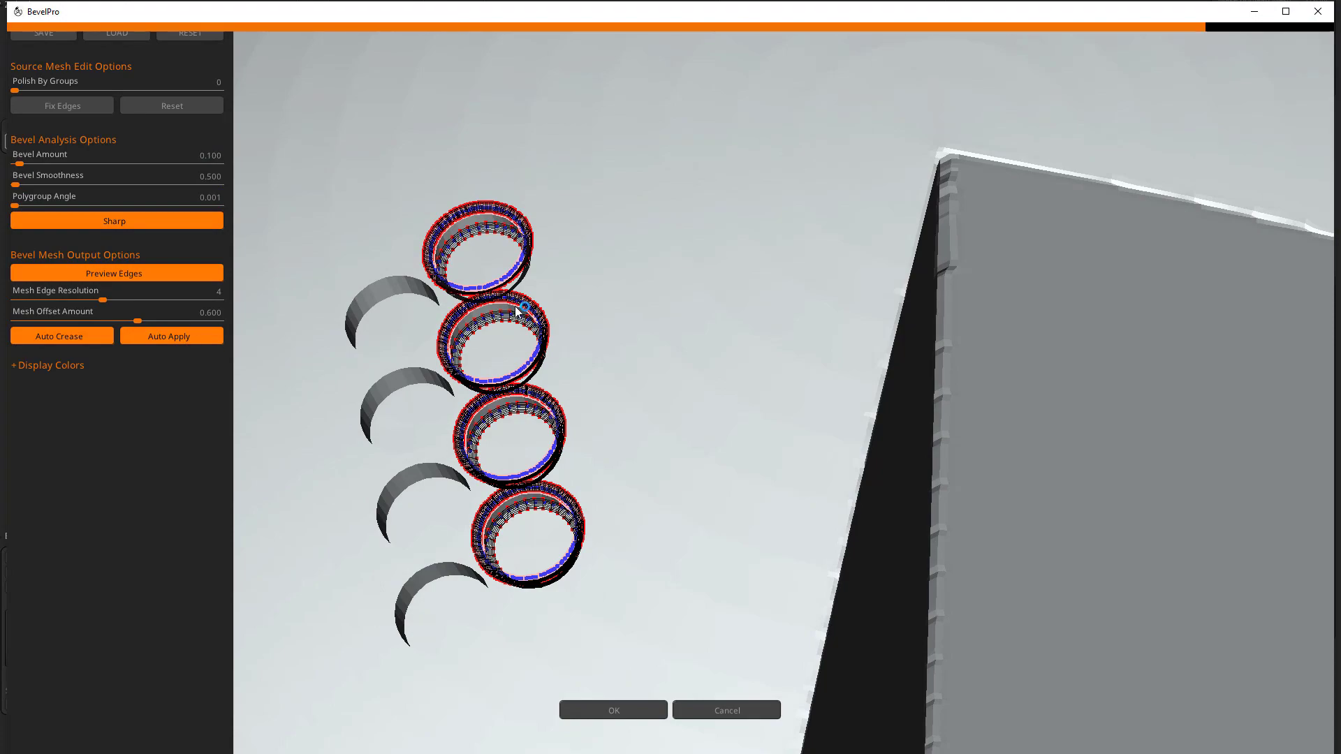
Step: Set the Bevel Amount to 0.05 and the Mesh Edge Resolution to 2, check the hole bevels and accept them
{"action": "left_click_drag", "start_coordinate": [585, 312], "coordinate": [617, 411]}
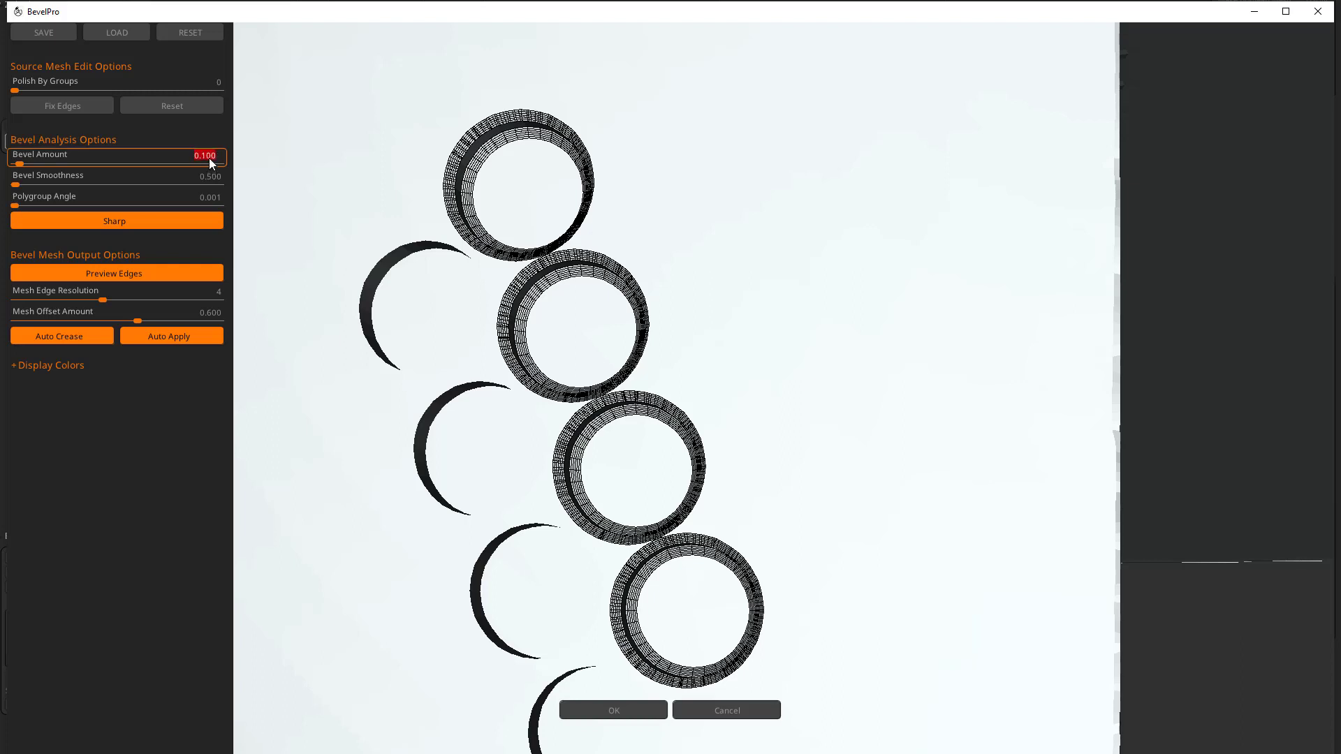
{"action": "type", "text": "0.05"}
{"action": "key", "text": "Return"}
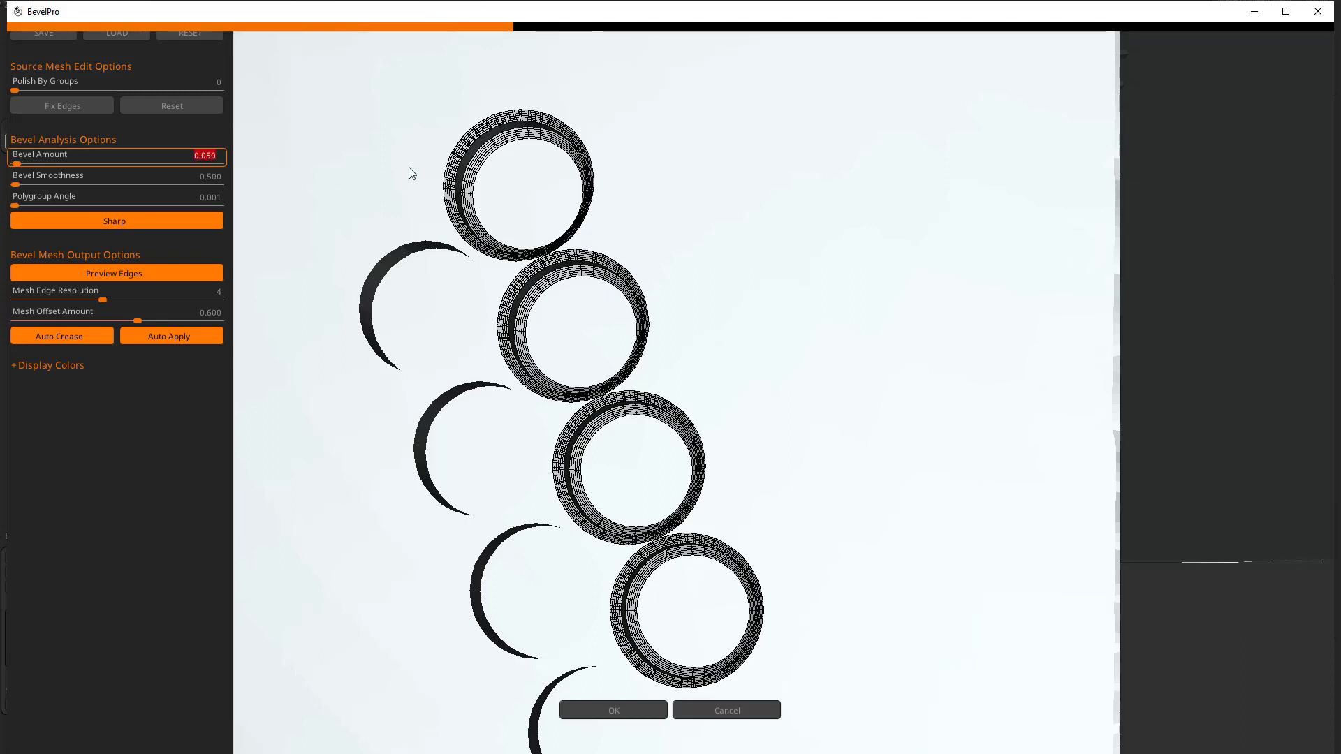
{"action": "left_click_drag", "start_coordinate": [105, 299], "coordinate": [94, 299]}
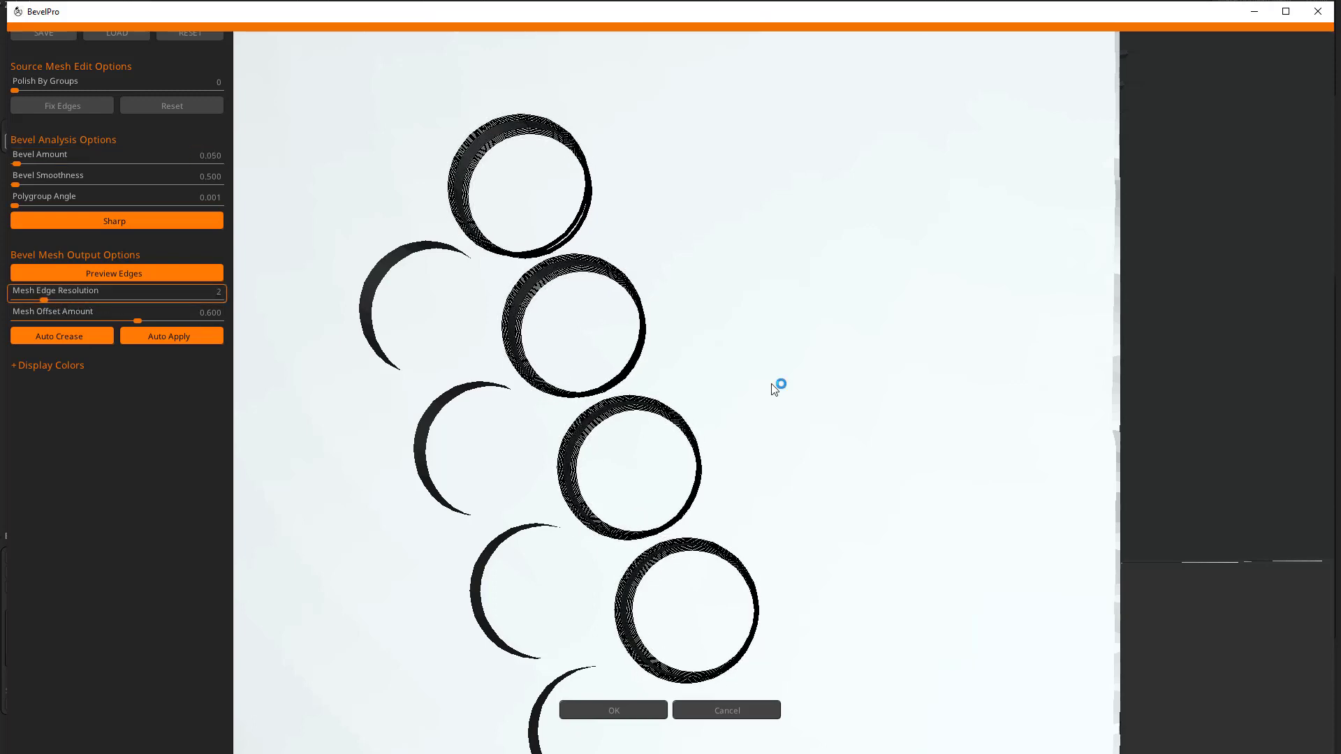
{"action": "right_click_drag", "start_coordinate": [816, 344], "coordinate": [846, 344]}
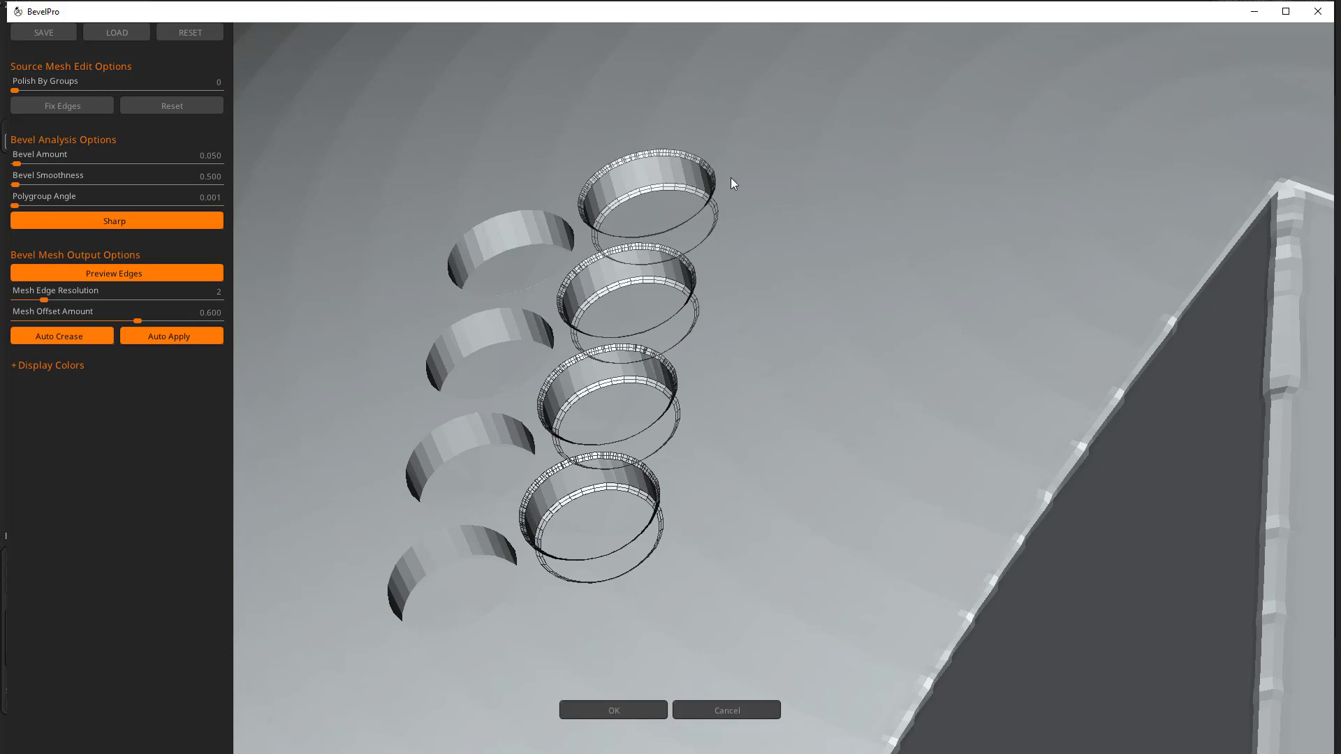
{"action": "left_click", "coordinate": [617, 707]}
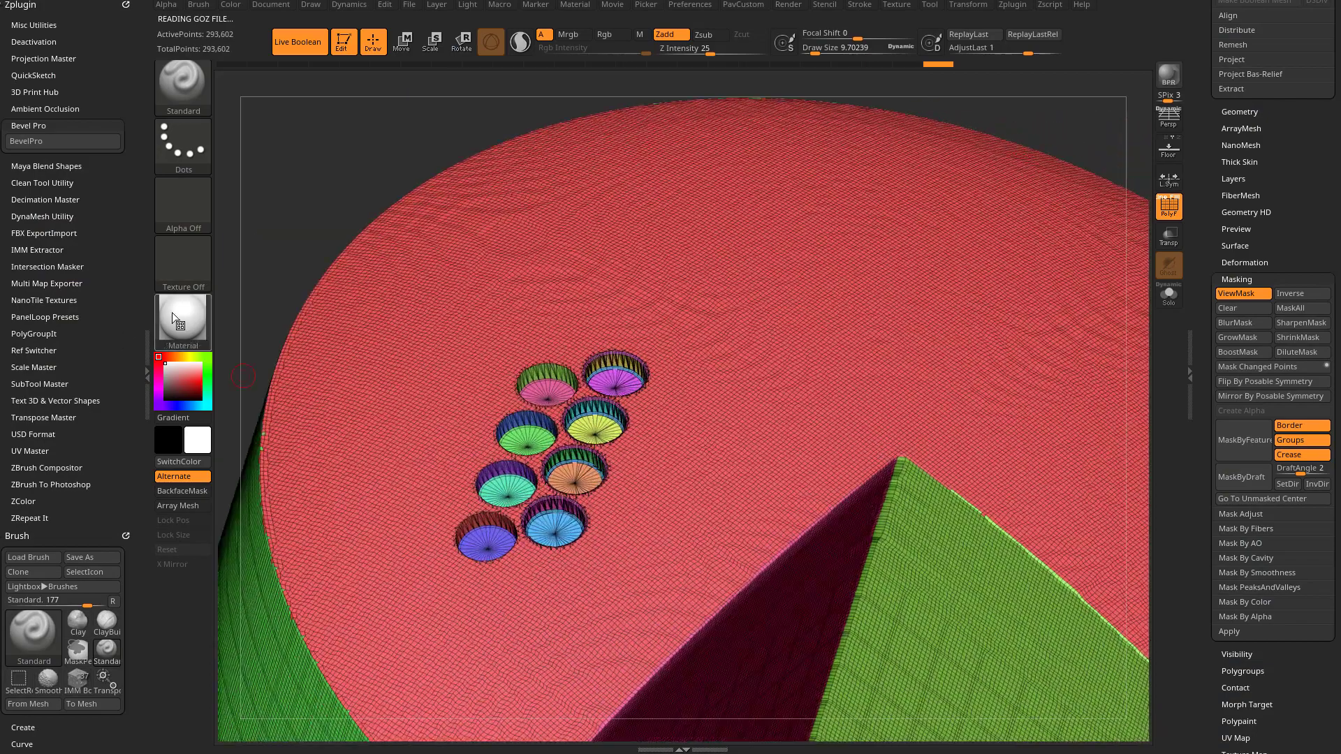
Step: Switch the material to StartupMaterial and hide the polyframe on the bevelled mesh
{"action": "left_click", "coordinate": [180, 321]}
{"action": "left_click", "coordinate": [259, 383]}
{"action": "left_click", "coordinate": [1167, 206]}
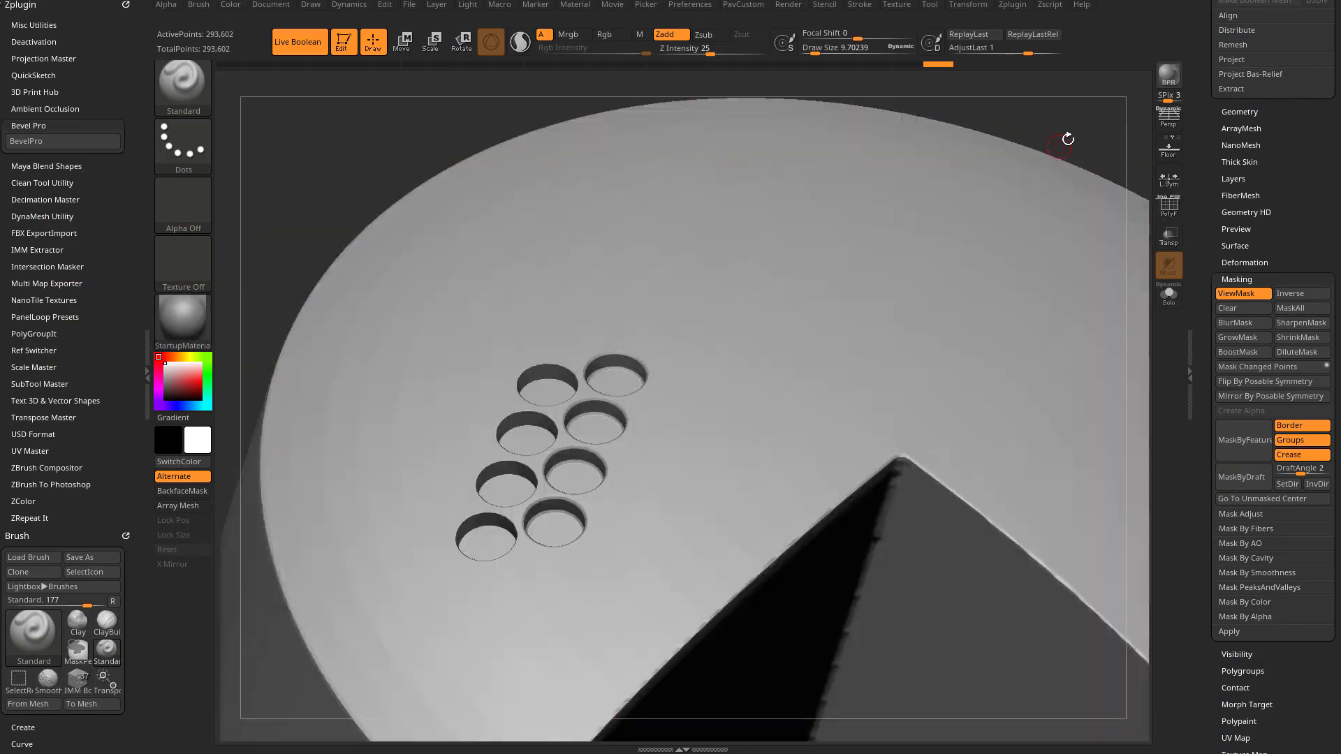
Step: Examine the bevelled holes on the sphereinder's cap
{"action": "left_click_drag", "start_coordinate": [1096, 111], "coordinate": [577, 472]}
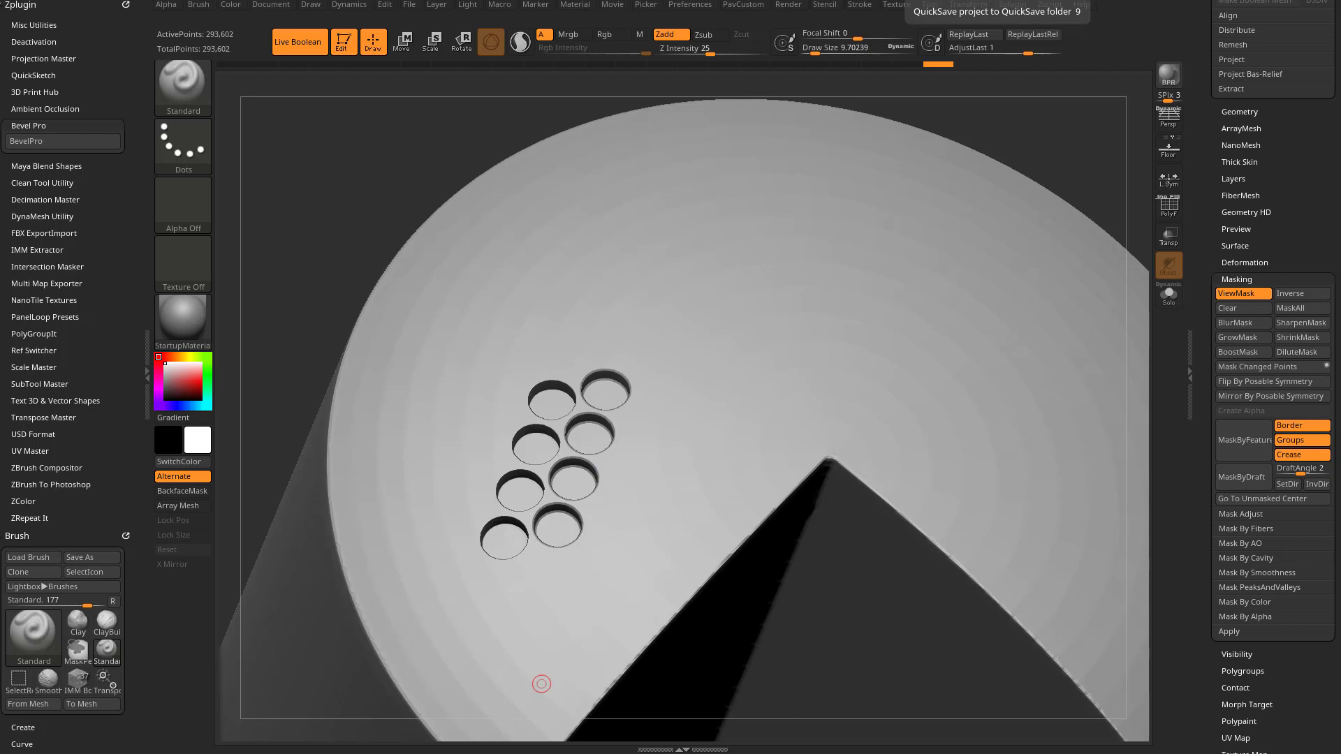
{"action": "mouse_move", "coordinate": [936, 185]}
{"action": "right_mouse_down"}
{"action": "mouse_move", "coordinate": [627, 365]}
{"action": "mouse_move", "coordinate": [949, 146]}
{"action": "mouse_move", "coordinate": [952, 209]}
{"action": "right_mouse_up"}
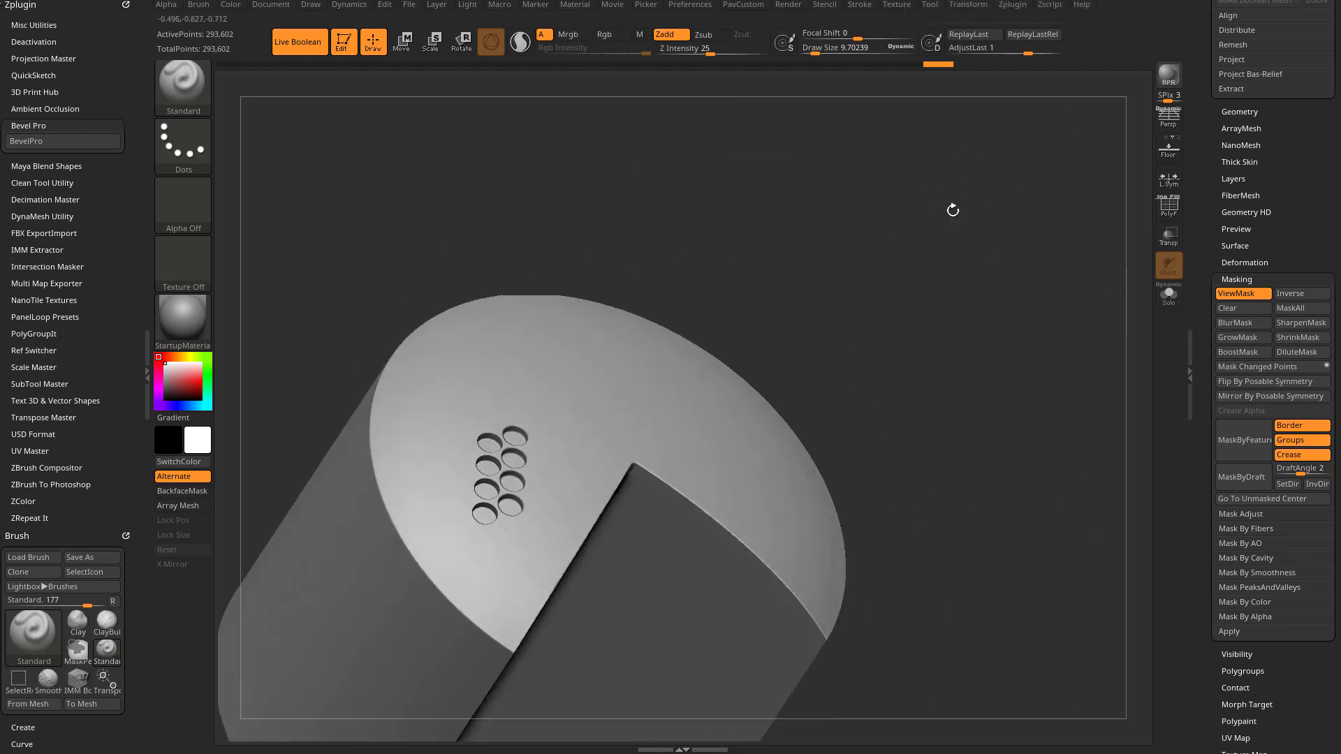
{"action": "key", "text": "s"}
{"action": "left_click_drag", "start_coordinate": [952, 219], "coordinate": [937, 219]}
Step: Switch to the Cube3D primitive, show its polyframe and convert it to a PolyMesh3D
{"action": "left_click_drag", "start_coordinate": [1201, 192], "coordinate": [1201, 534]}
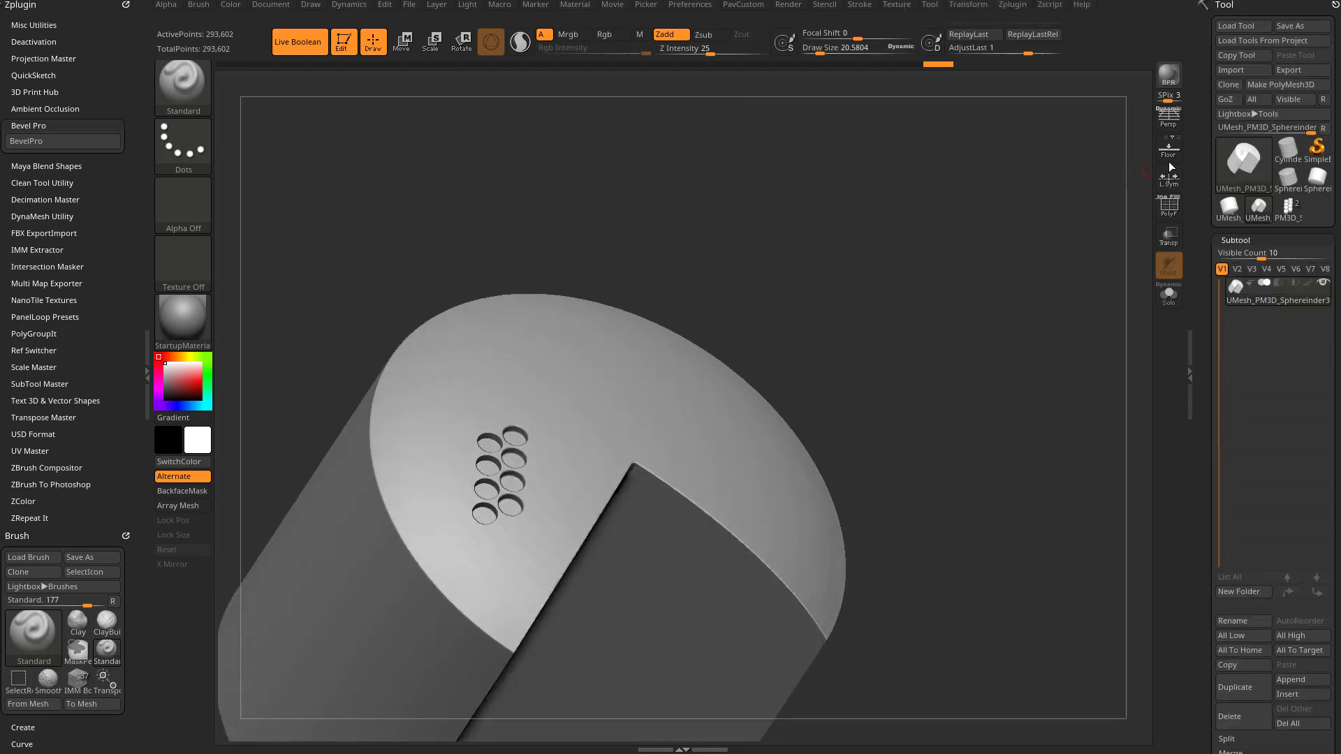
{"action": "left_click", "coordinate": [1233, 174]}
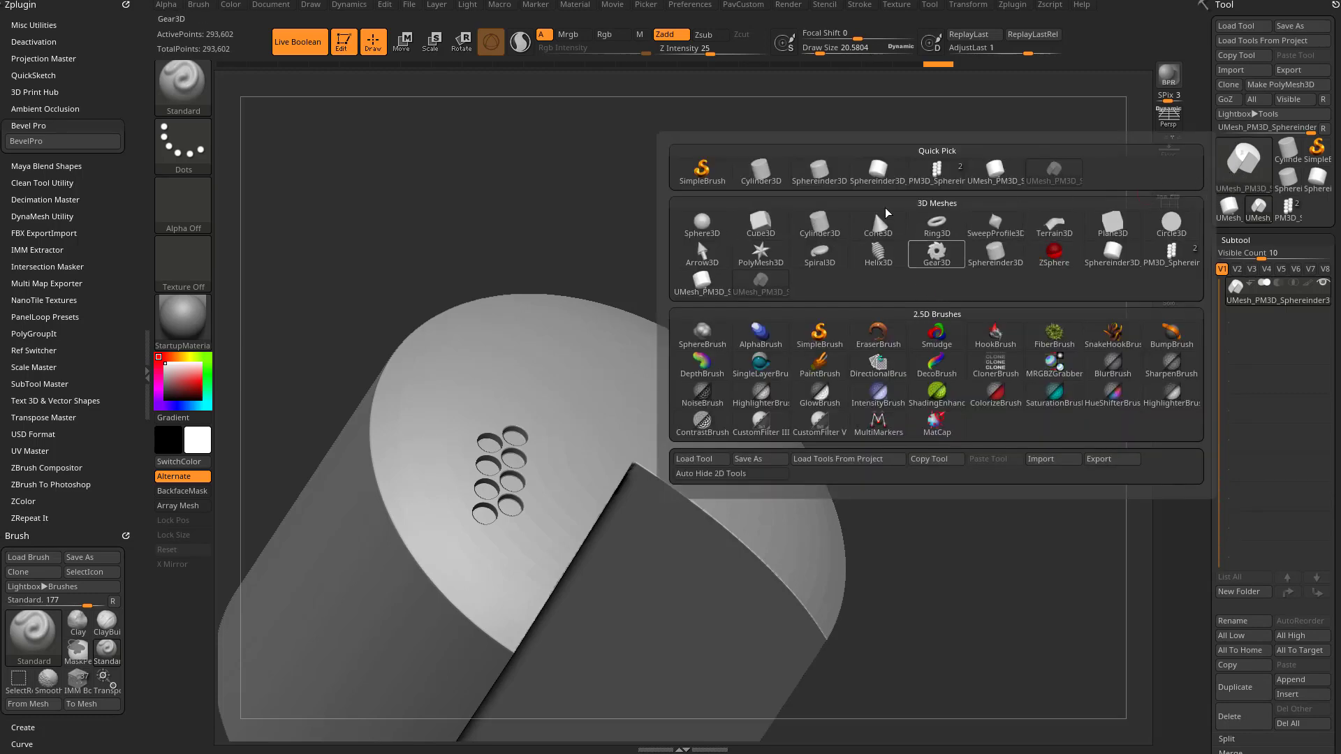
{"action": "mouse_move", "coordinate": [777, 238]}
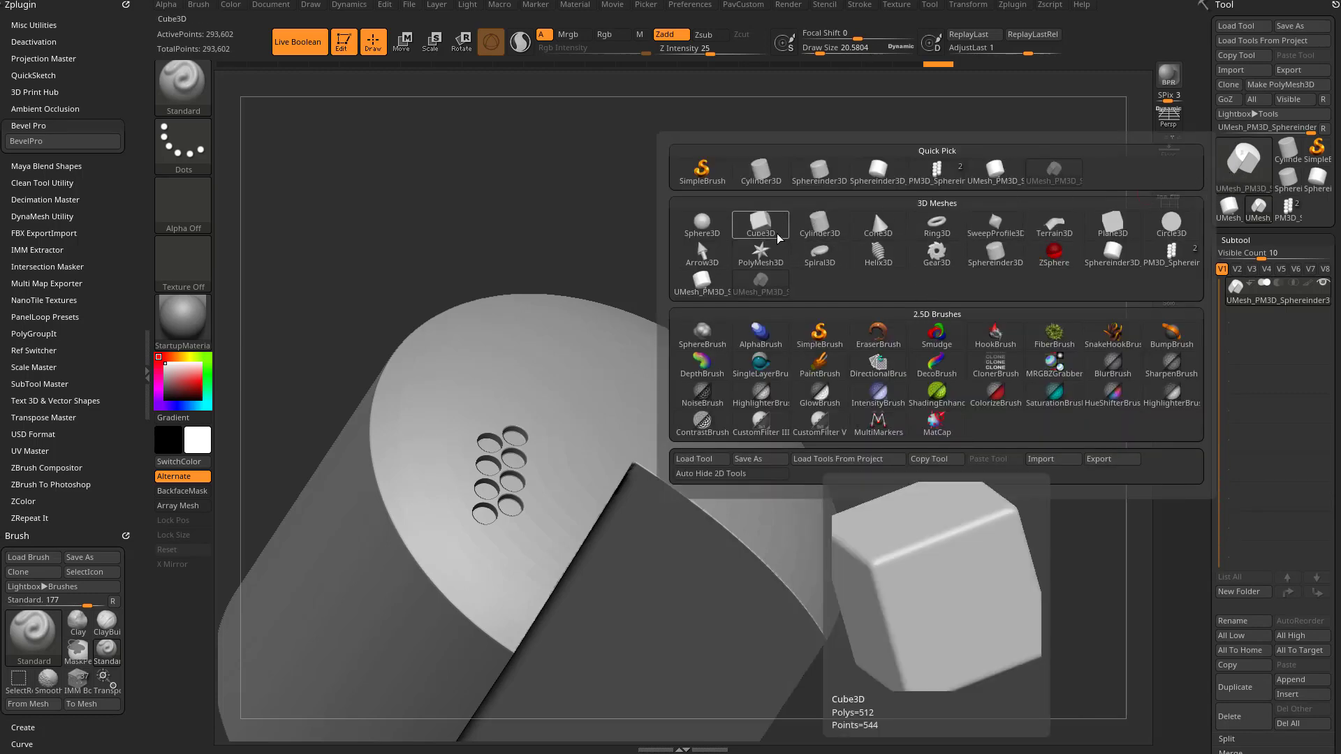
{"action": "left_click", "coordinate": [765, 232]}
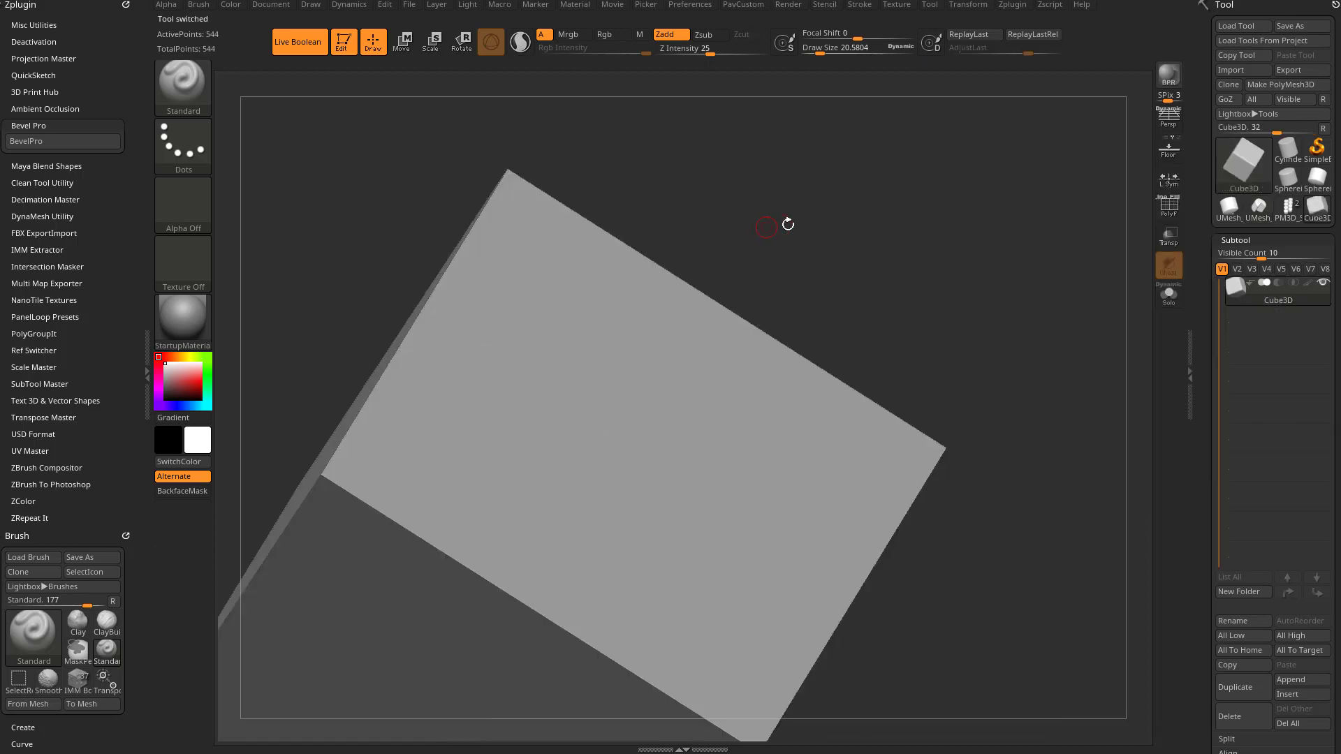
{"action": "left_click", "coordinate": [1168, 206]}
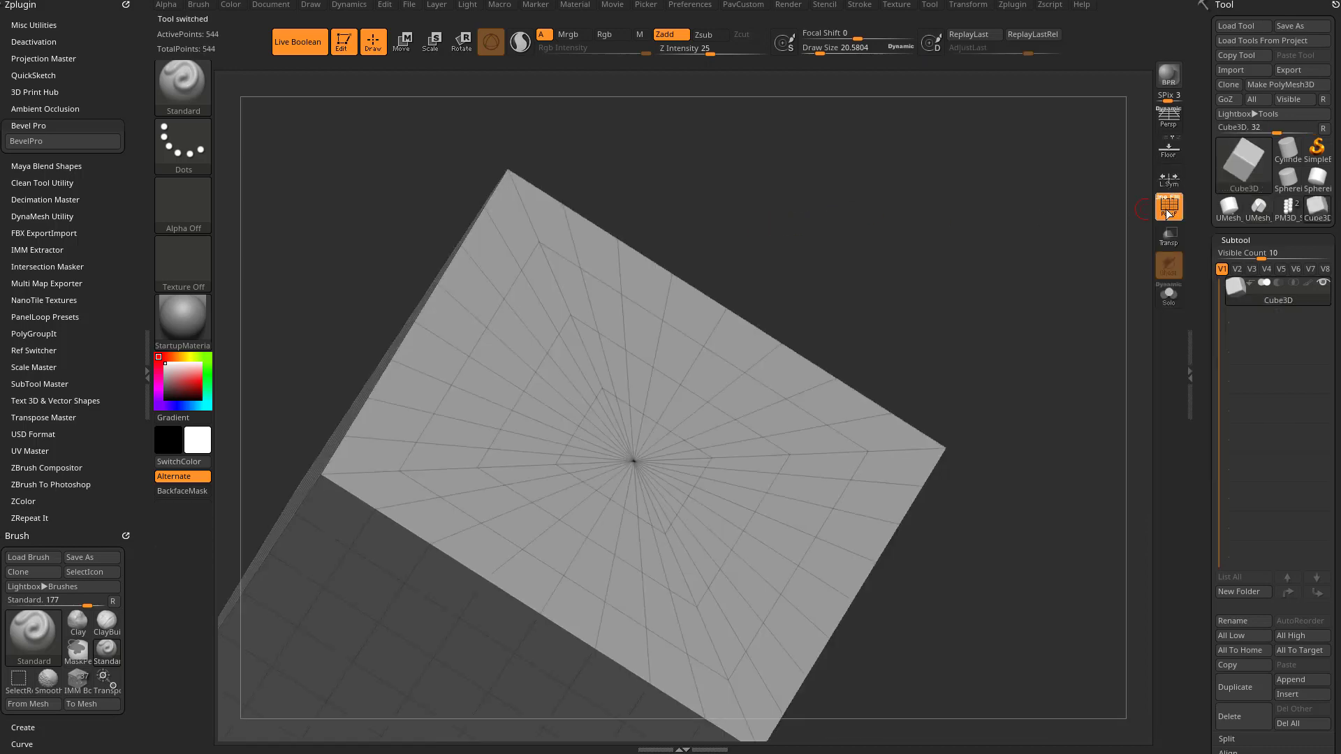
{"action": "left_click", "coordinate": [1284, 84]}
{"action": "left_click_drag", "start_coordinate": [976, 237], "coordinate": [1028, 190]}
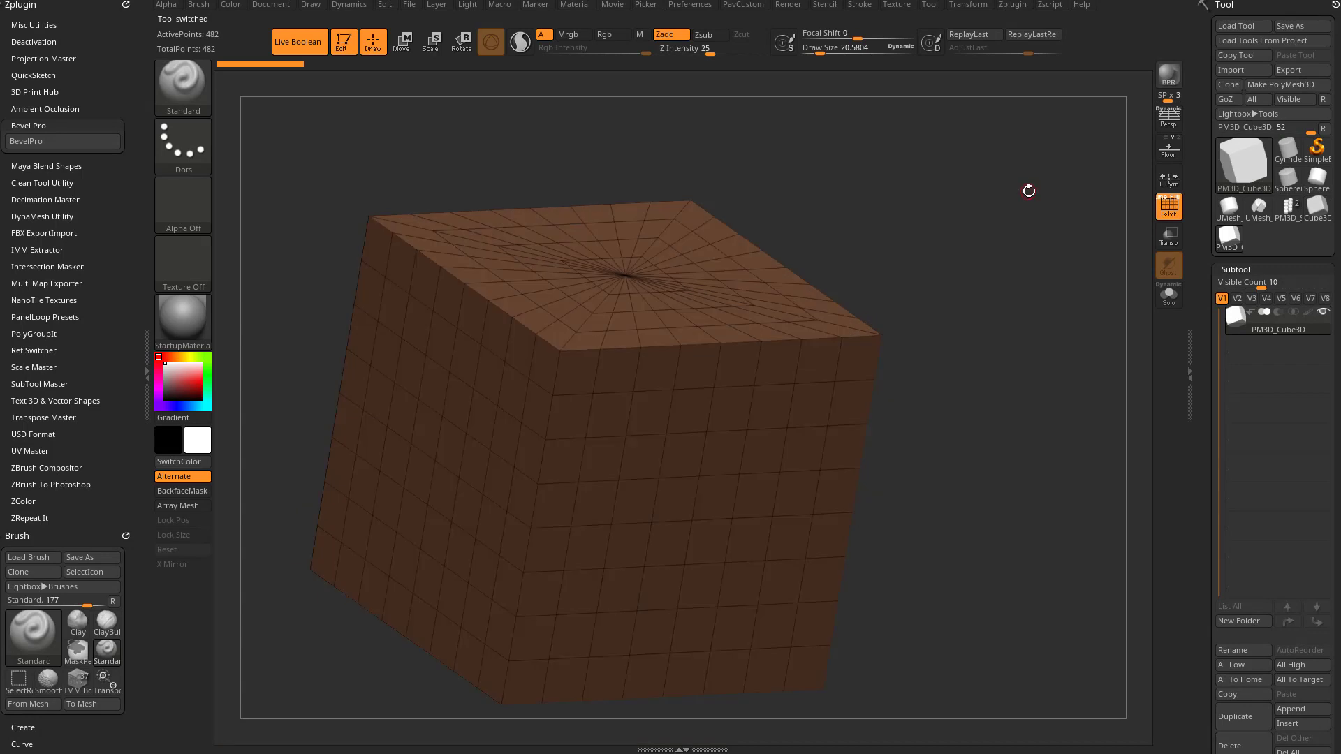
Step: Subdivide the cube to subdivision level 5 to round its edges and hide its polyframe
{"action": "key", "text": "d"}
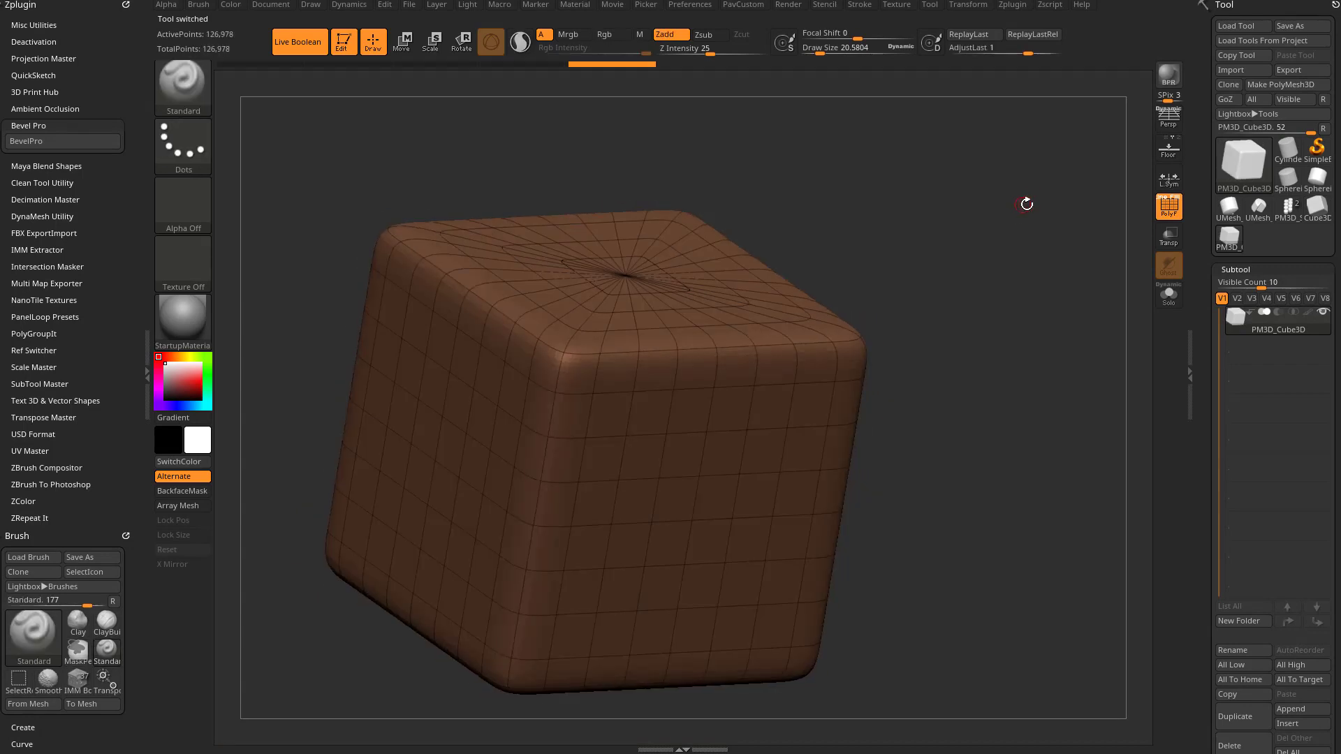
{"action": "key", "text": "shift+f"}
{"action": "left_click_drag", "start_coordinate": [997, 251], "coordinate": [839, 248]}
Step: Duplicate the rounded cube, move the copy along Z until it partly sticks out of the original, and flatten it into a thin slab
{"action": "scroll", "coordinate": [1271, 419], "scroll_direction": "down", "scroll_amount": 3}
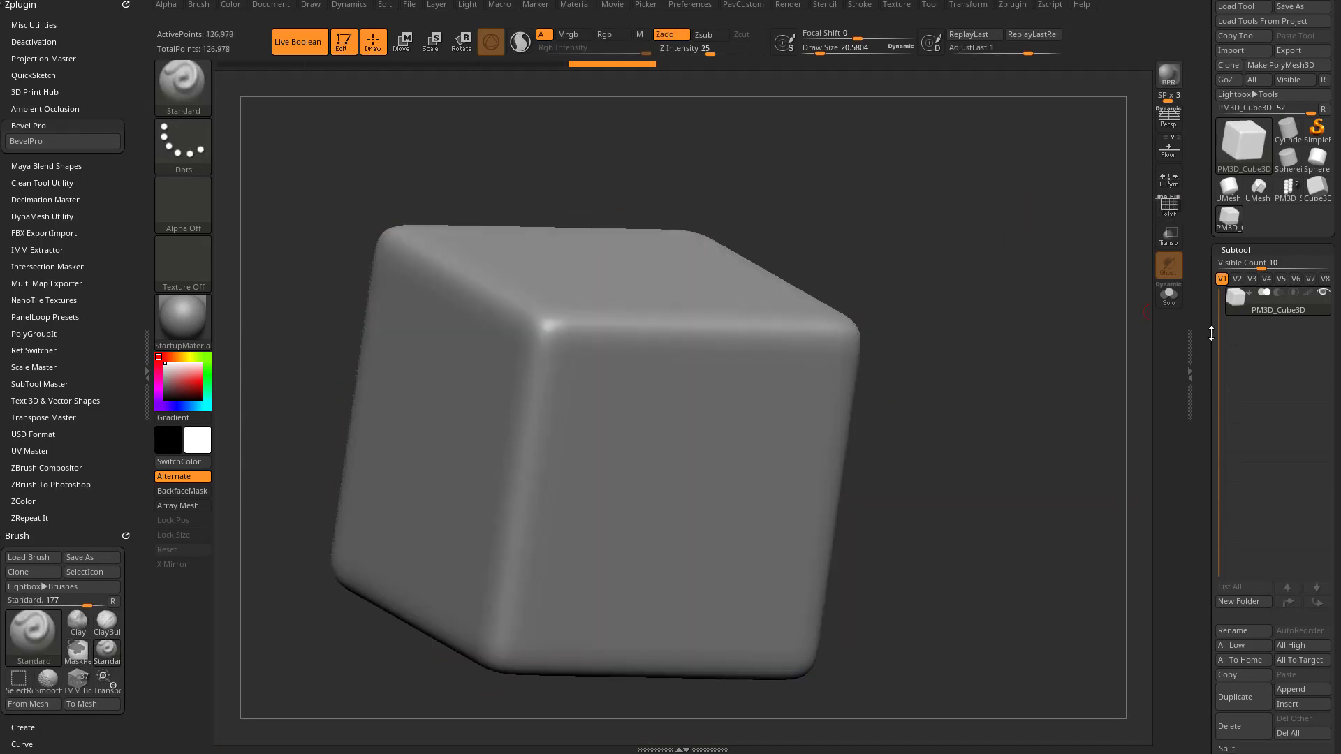
{"action": "left_click", "coordinate": [1236, 563]}
{"action": "left_click_drag", "start_coordinate": [1032, 335], "coordinate": [919, 284]}
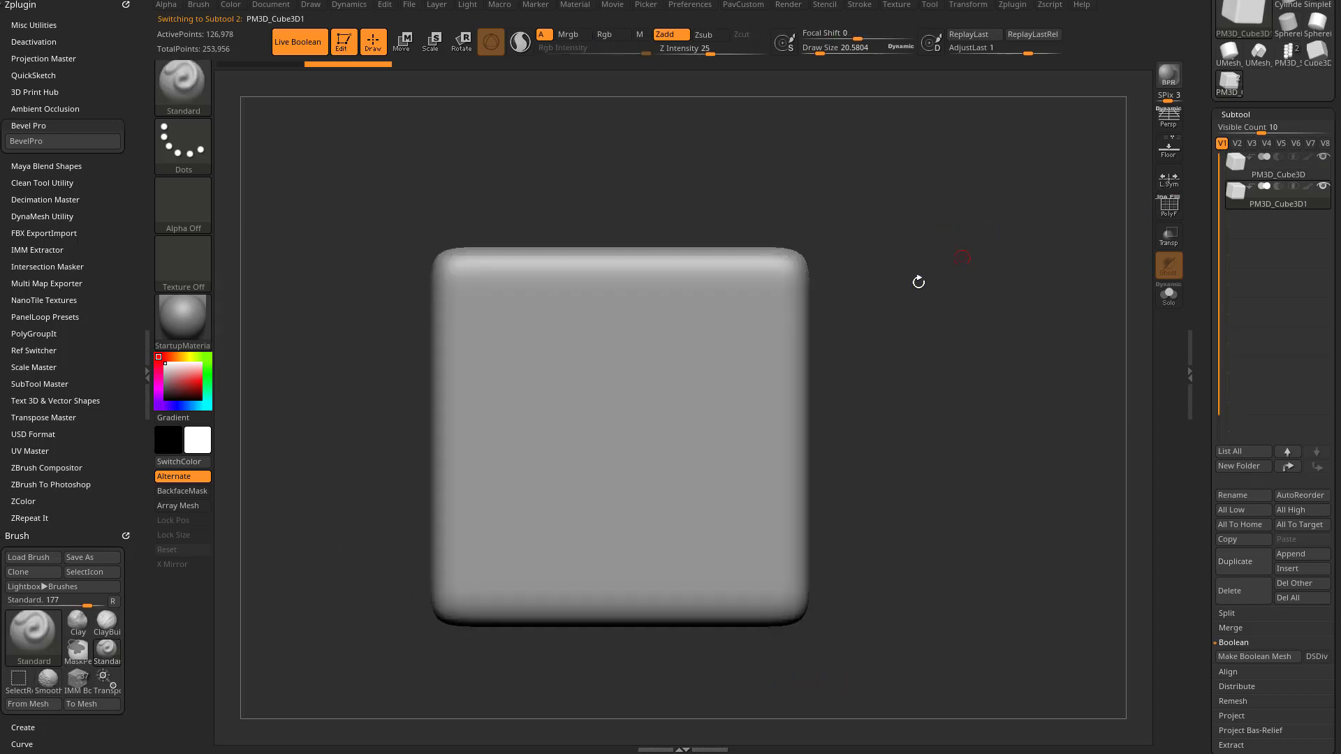
{"action": "key", "text": "w"}
{"action": "left_click_drag", "start_coordinate": [541, 417], "coordinate": [807, 410]}
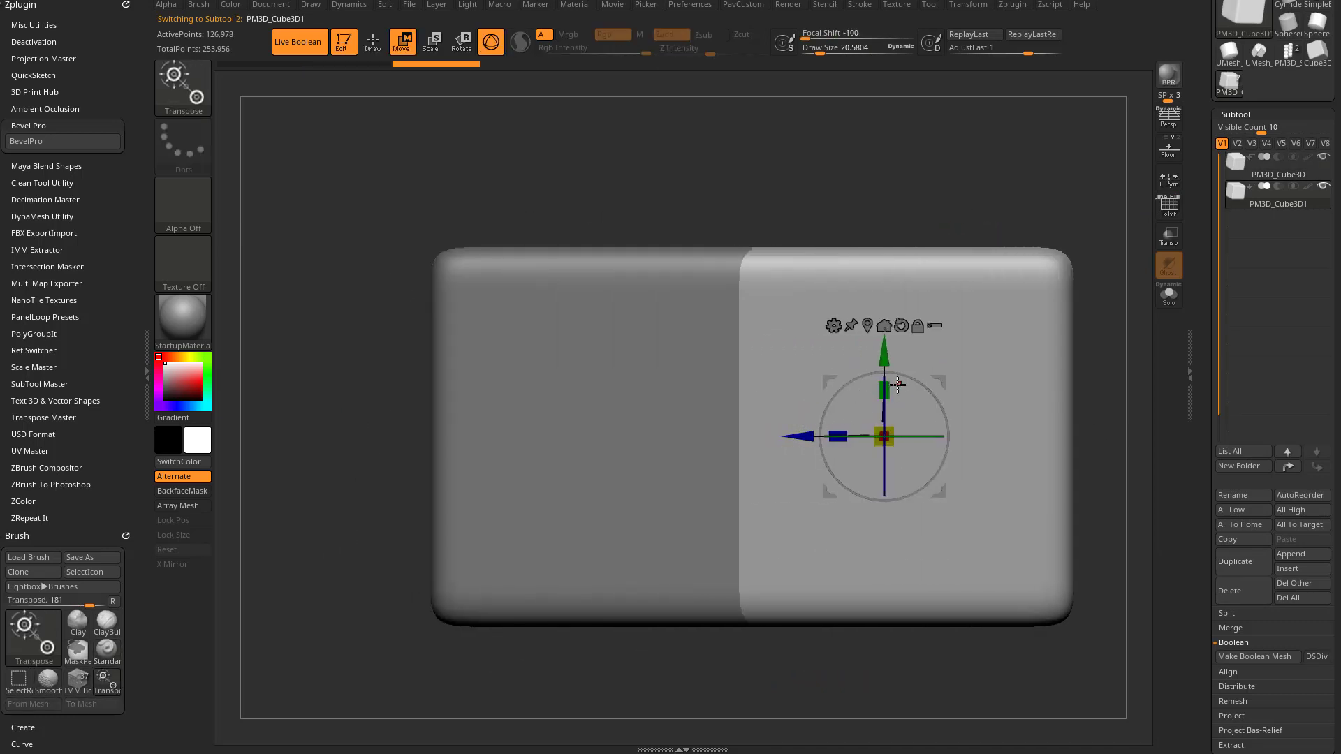
{"action": "left_click_drag", "start_coordinate": [890, 390], "coordinate": [894, 611]}
Step: Widen the slab along X beyond the cube's sides, adjust its depth in the face and raise it near the cube's upper edge
{"action": "left_click_drag", "start_coordinate": [1073, 321], "coordinate": [997, 291]}
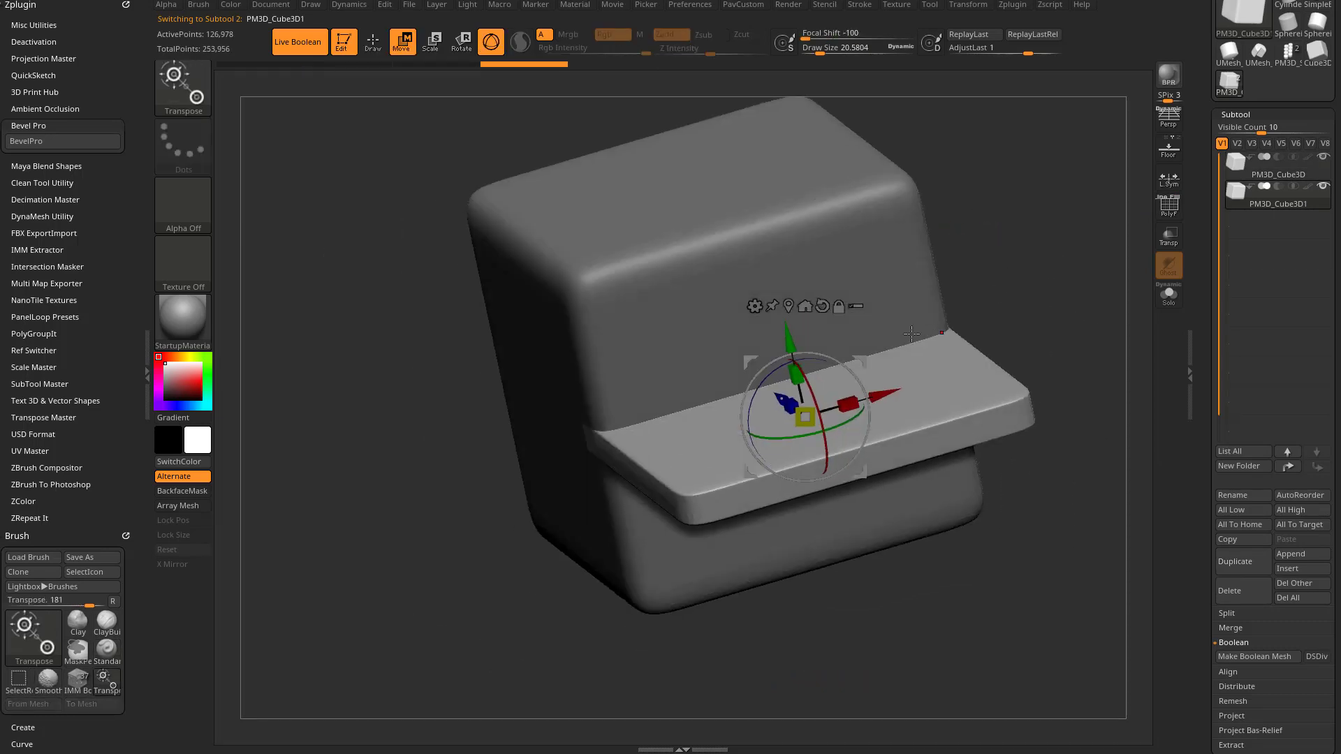
{"action": "left_click_drag", "start_coordinate": [853, 405], "coordinate": [898, 395]}
{"action": "left_click_drag", "start_coordinate": [1106, 245], "coordinate": [979, 301]}
{"action": "left_click_drag", "start_coordinate": [724, 417], "coordinate": [770, 416]}
{"action": "left_click_drag", "start_coordinate": [851, 336], "coordinate": [851, 206]}
{"action": "left_click_drag", "start_coordinate": [1013, 168], "coordinate": [940, 200]}
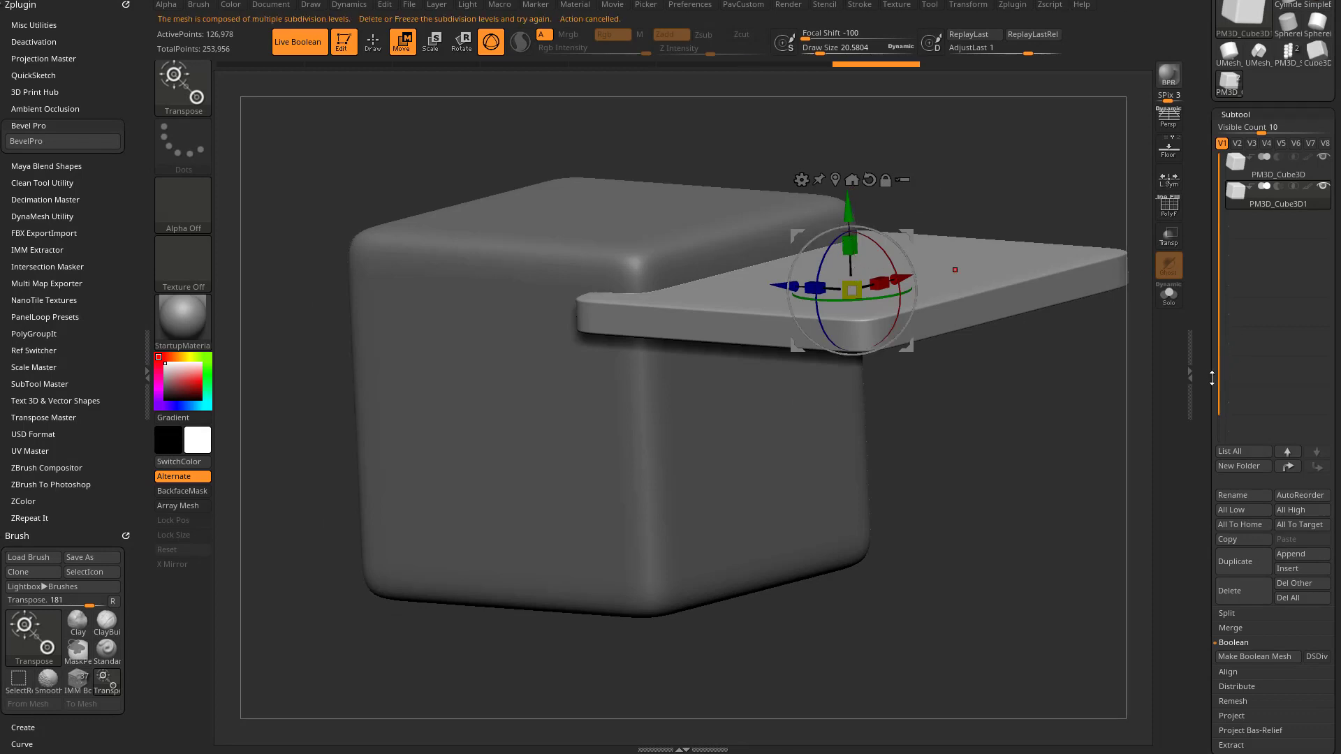
Step: Delete the slab's lower subdivision levels, copy it downward into a stack of five evenly spaced slabs and clear the mask
{"action": "left_click_drag", "start_coordinate": [1212, 360], "coordinate": [1210, 7]}
{"action": "left_click", "coordinate": [1237, 355]}
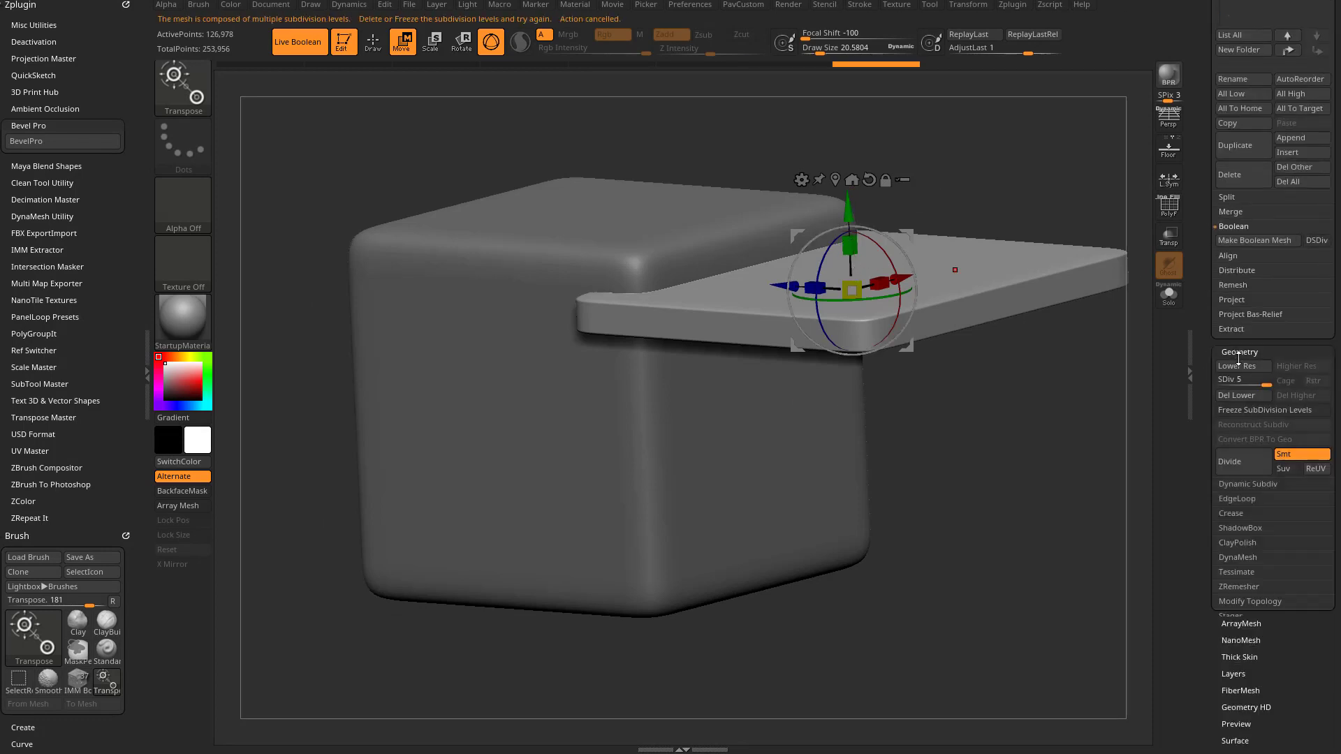
{"action": "left_click", "coordinate": [1236, 395]}
{"action": "left_click_drag", "start_coordinate": [849, 213], "coordinate": [861, 481], "text": "ctrl"}
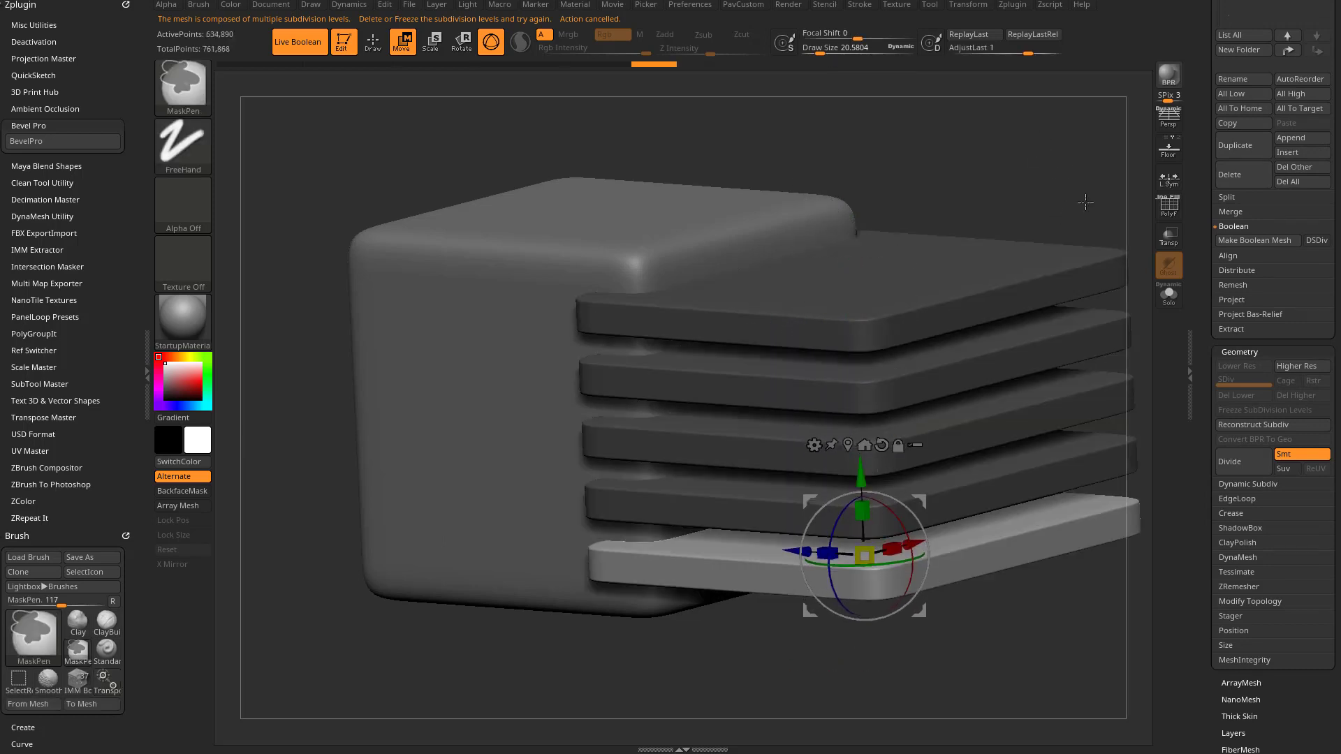
{"action": "left_click_drag", "start_coordinate": [1075, 199], "coordinate": [1100, 220], "text": "ctrl"}
Step: Set the slab stack subtool to Boolean subtraction so it cuts into the cube
{"action": "key", "text": "q"}
{"action": "left_click_drag", "start_coordinate": [1193, 196], "coordinate": [1204, 688]}
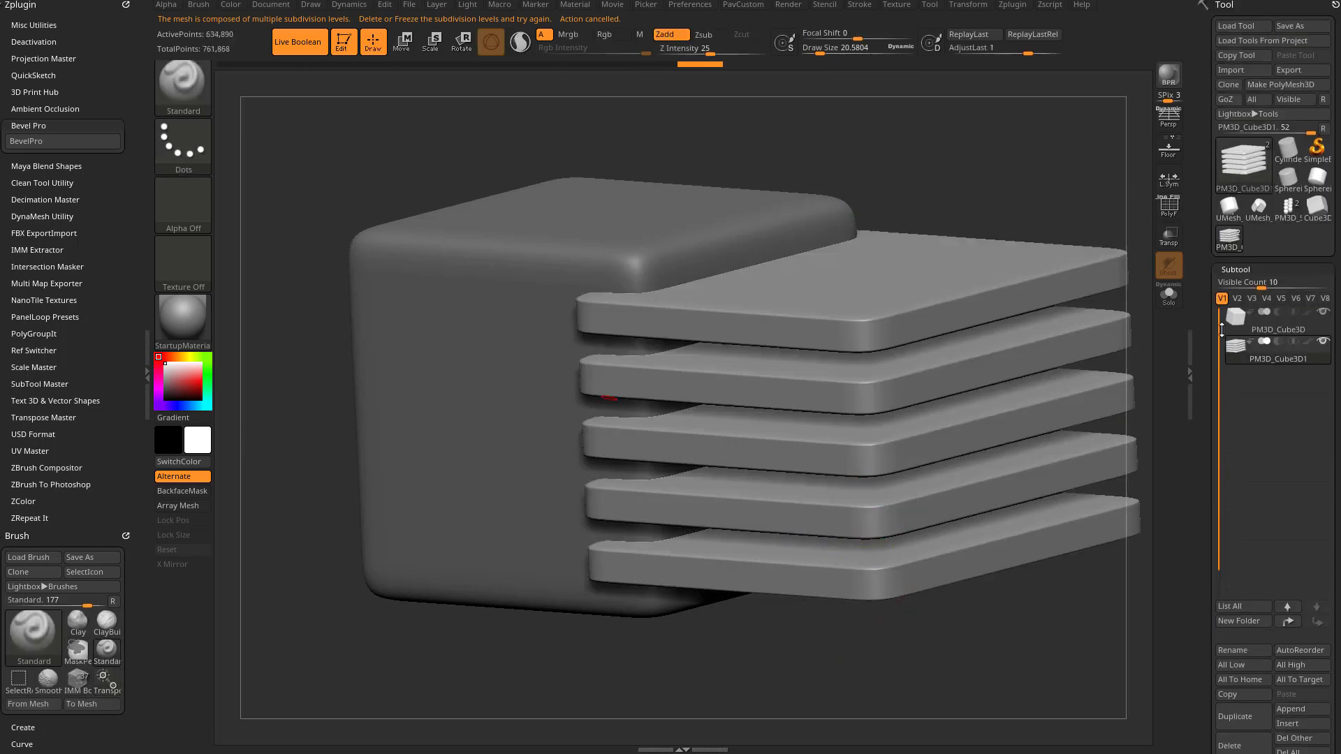
{"action": "left_click", "coordinate": [1277, 341]}
Step: Move the slab stack outward along Z for shallower cuts and scale it along X to about 0.68 so the slots stay inside the face
{"action": "left_click_drag", "start_coordinate": [1080, 296], "coordinate": [956, 234]}
{"action": "key", "text": "w"}
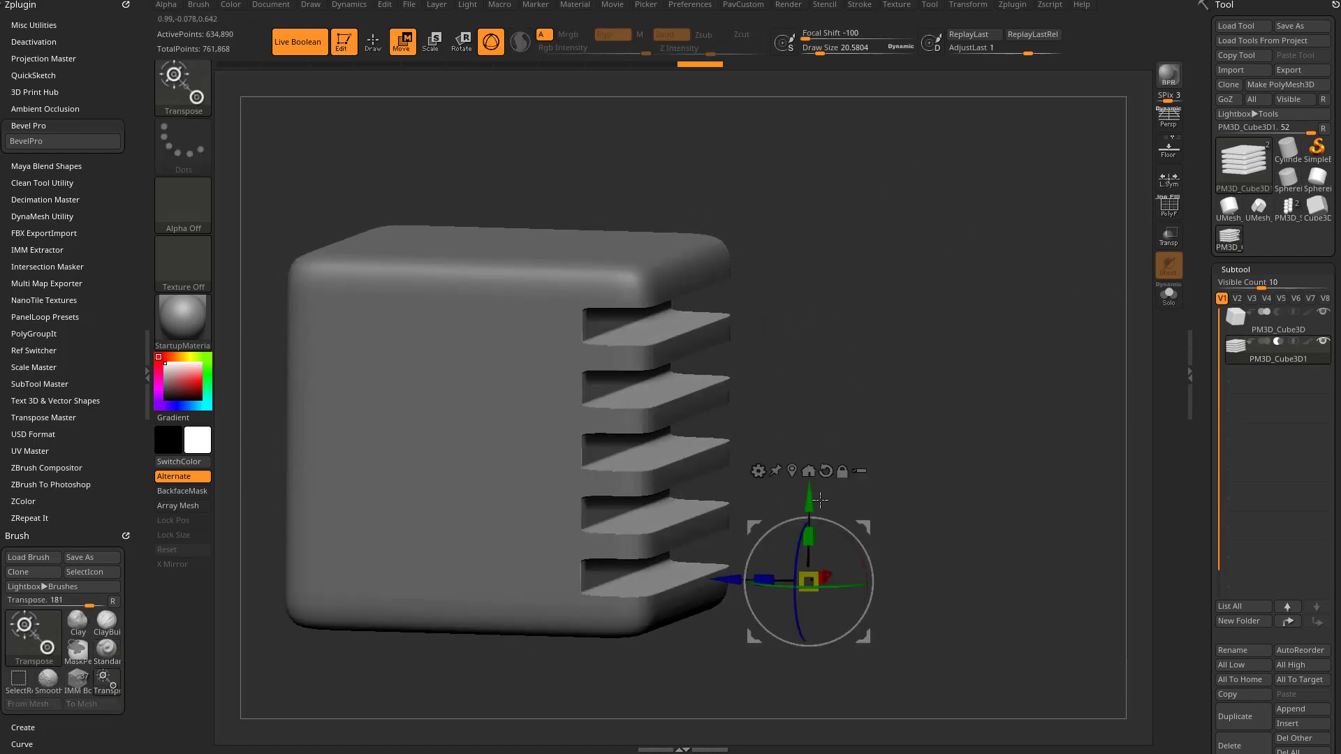
{"action": "left_click_drag", "start_coordinate": [741, 573], "coordinate": [779, 581]}
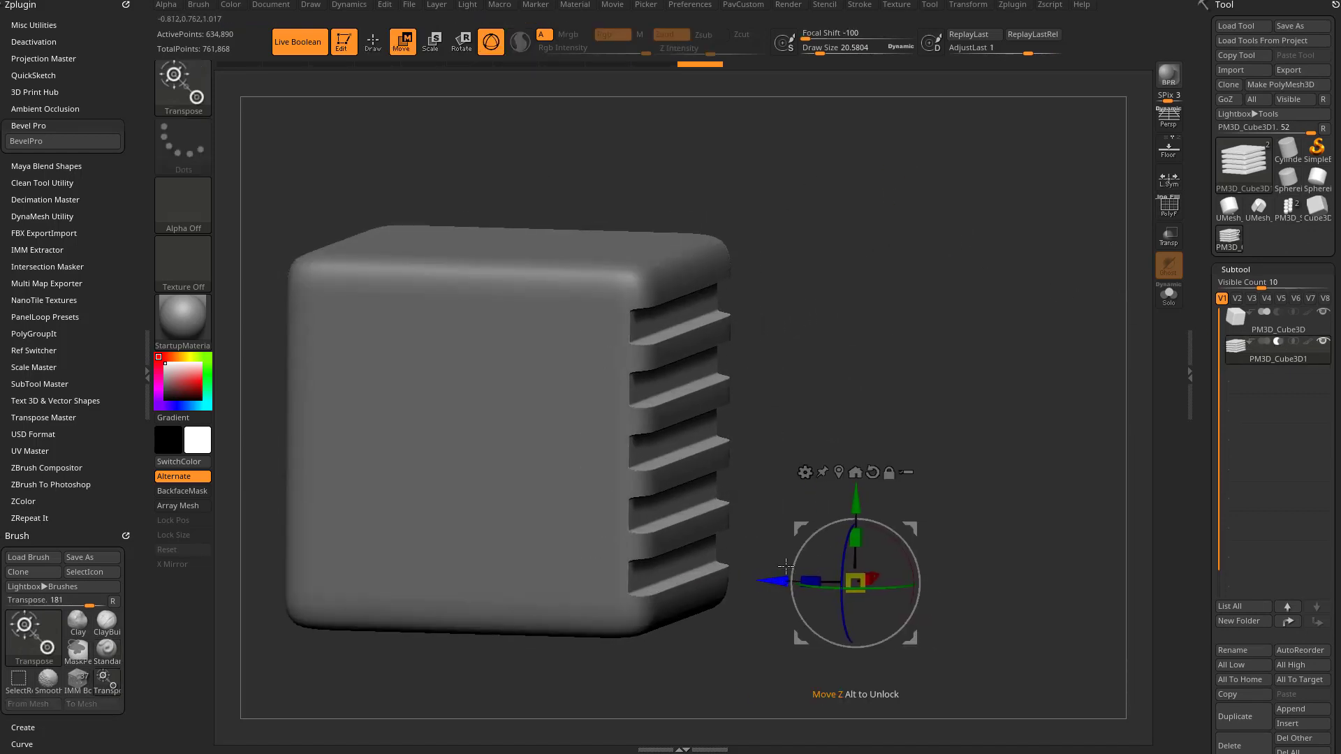
{"action": "left_click_drag", "start_coordinate": [1125, 286], "coordinate": [1003, 335]}
{"action": "left_click_drag", "start_coordinate": [1003, 335], "coordinate": [1071, 331]}
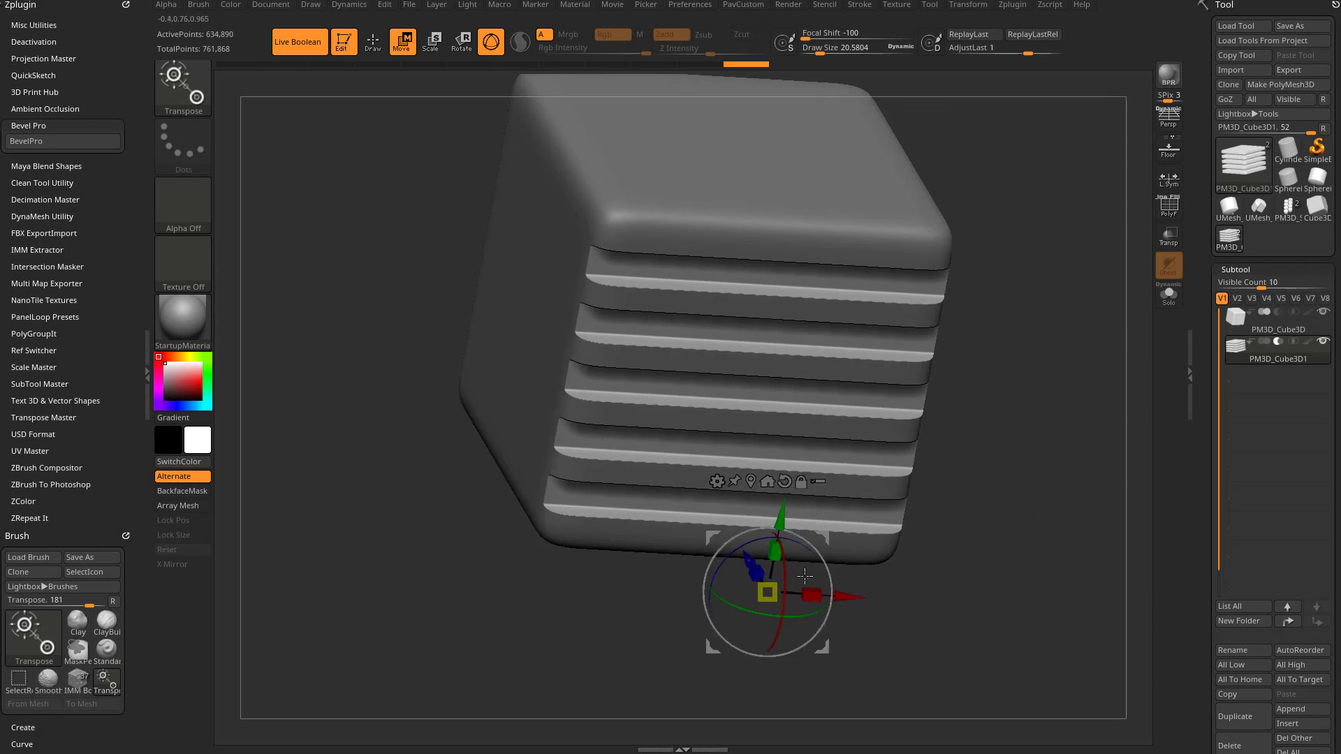
{"action": "left_click_drag", "start_coordinate": [812, 595], "coordinate": [745, 590]}
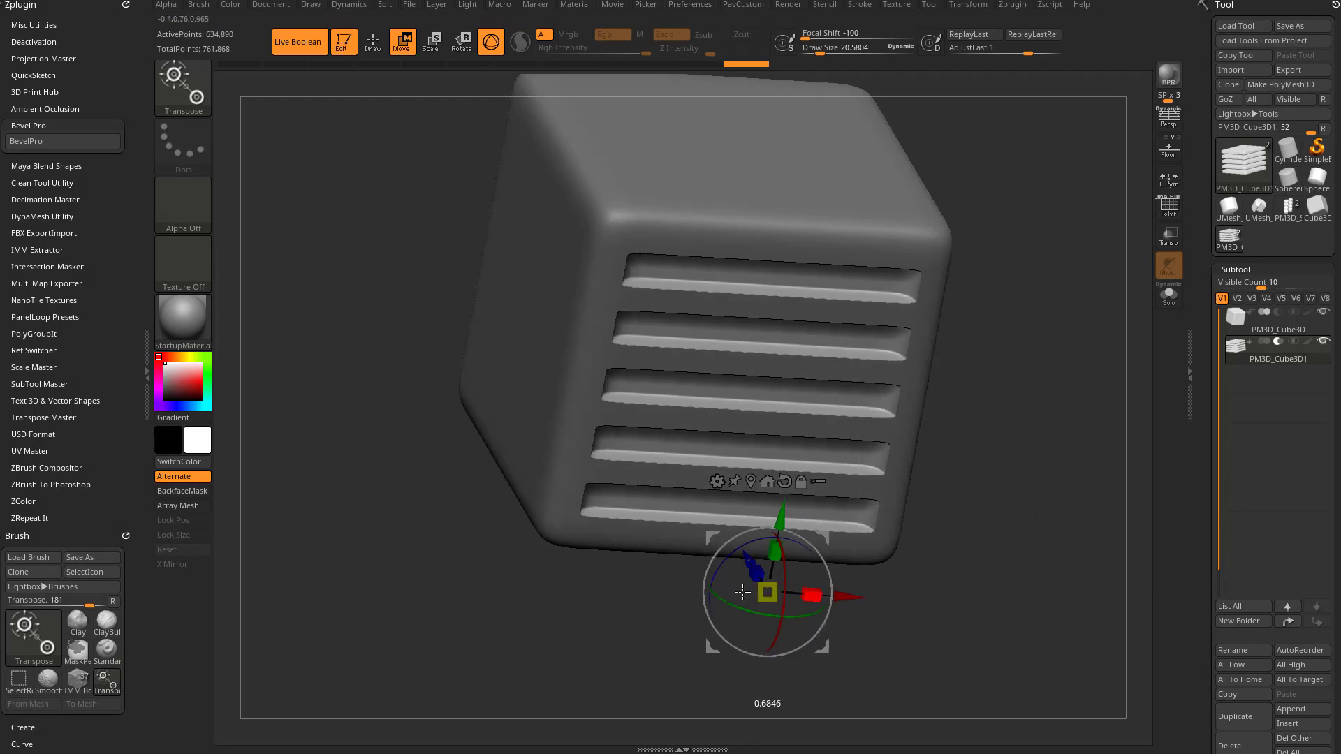
Step: Examine the five recessed slots in the cube's face and locate the Boolean and Geometry options
{"action": "key", "text": "q"}
{"action": "mouse_move", "coordinate": [1036, 452]}
{"action": "left_mouse_down"}
{"action": "mouse_move", "coordinate": [1017, 449]}
{"action": "mouse_move", "coordinate": [1048, 433]}
{"action": "mouse_move", "coordinate": [1077, 321]}
{"action": "mouse_move", "coordinate": [1054, 392]}
{"action": "mouse_move", "coordinate": [1069, 373]}
{"action": "left_mouse_up"}
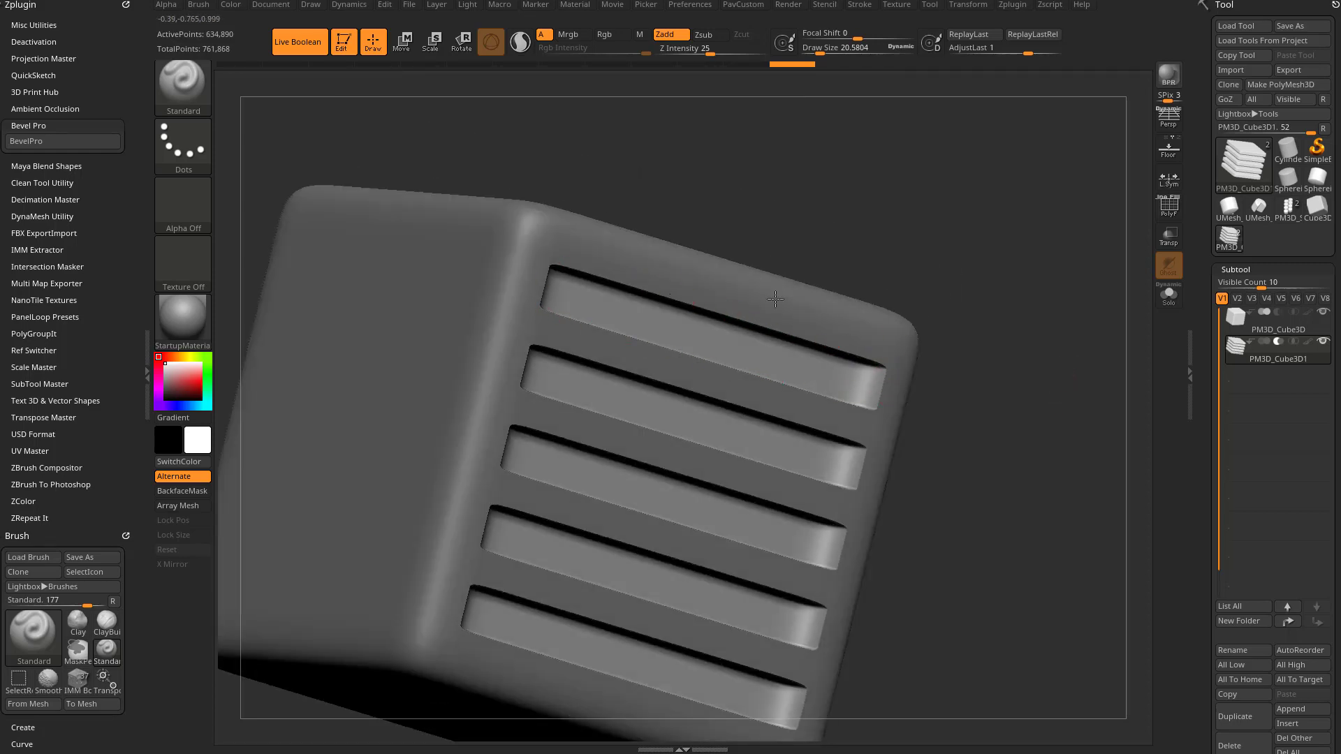
{"action": "left_click_drag", "start_coordinate": [1012, 328], "coordinate": [988, 340]}
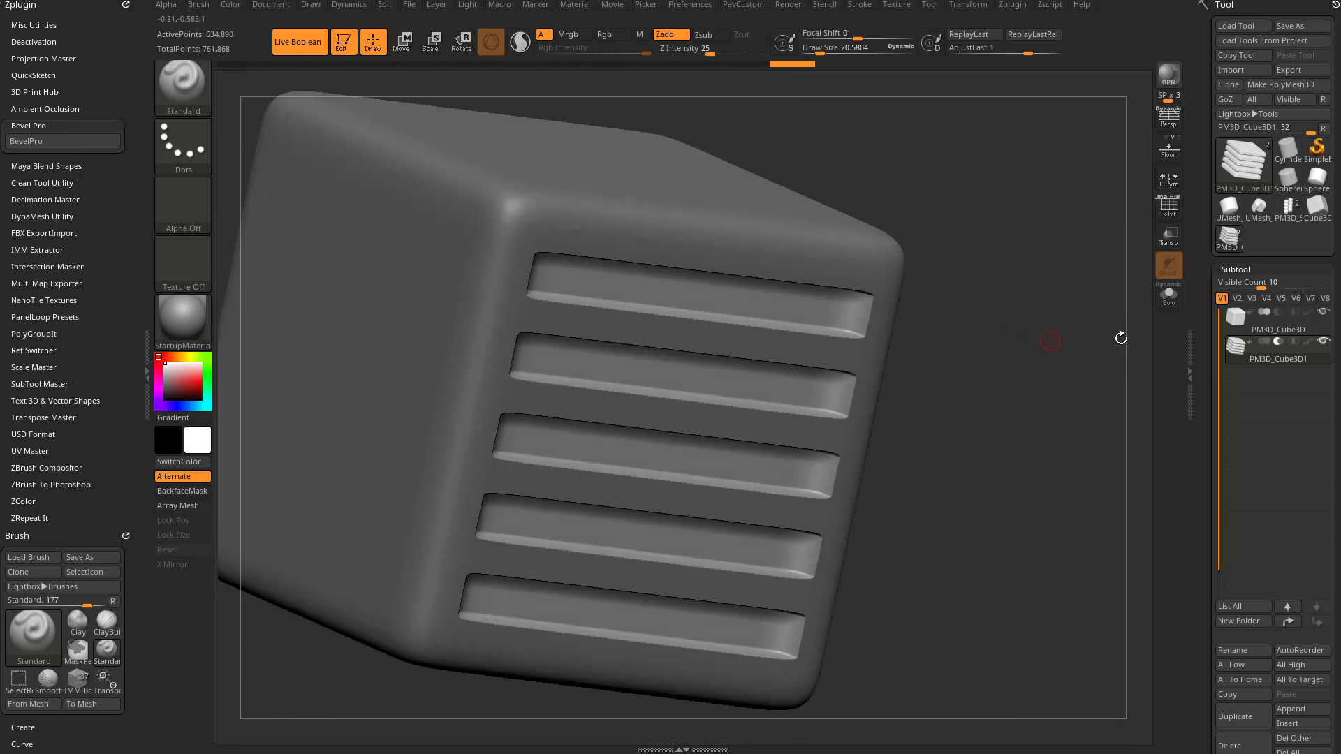
{"action": "left_click_drag", "start_coordinate": [1206, 379], "coordinate": [1213, 293]}
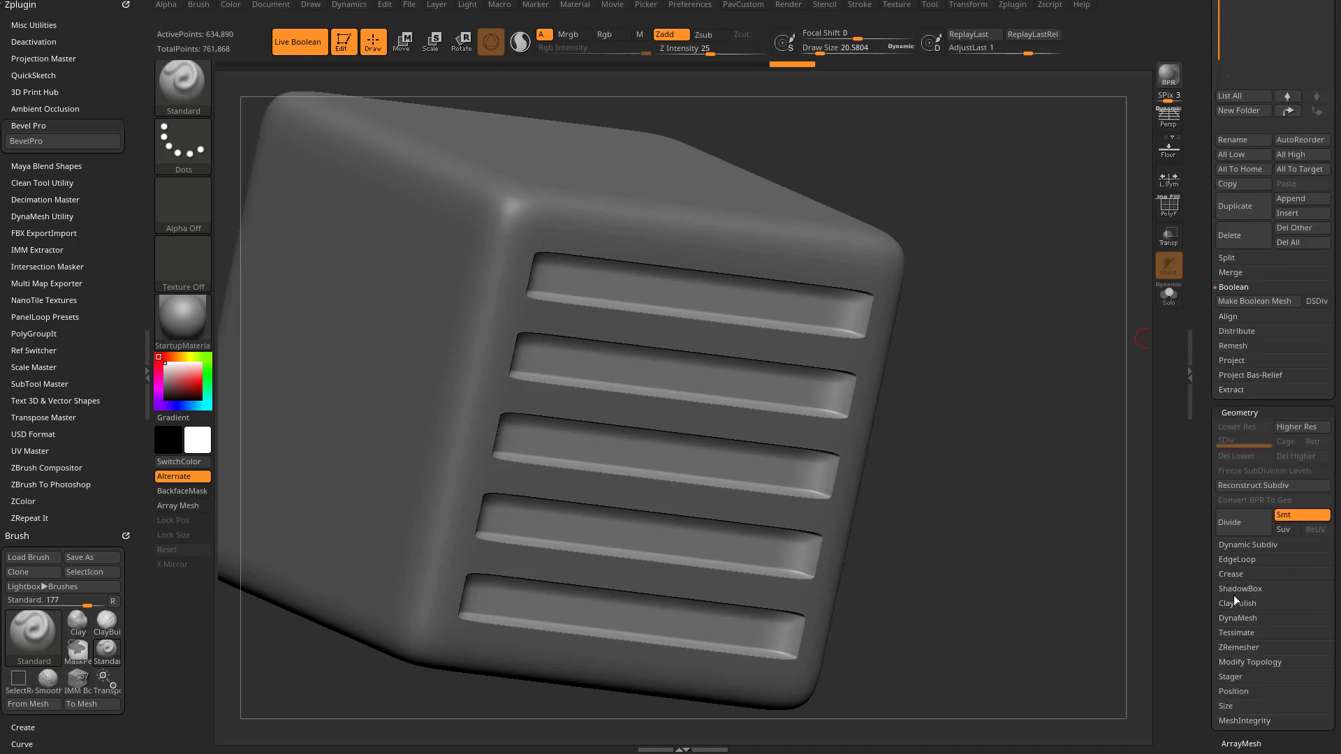
Step: Make a boolean mesh from the slotted cube's subtools and switch to the resulting mesh as the active tool
{"action": "left_click_drag", "start_coordinate": [1287, 183], "coordinate": [1287, 236]}
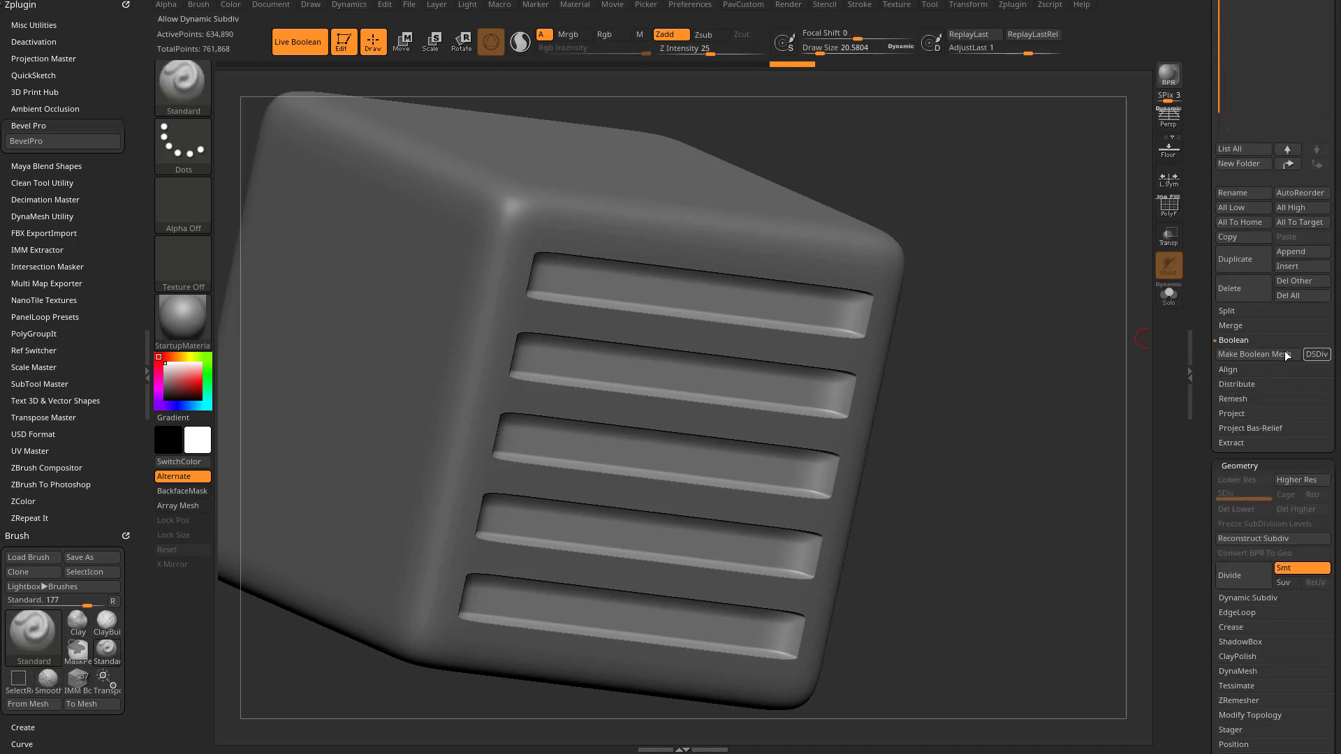
{"action": "left_click", "coordinate": [1221, 354]}
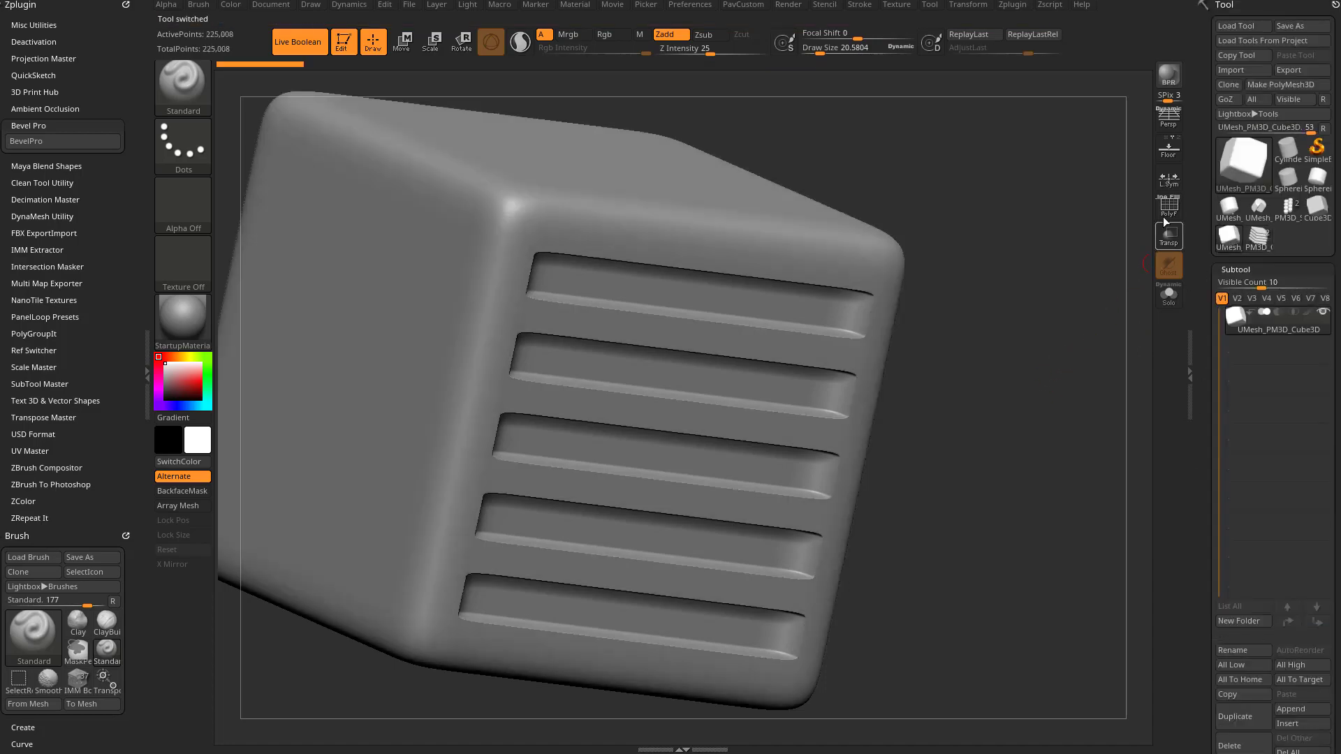
Step: Check the boolean mesh's polygroups around the slots with PolyFrame, and open the mesh in BevelPro
{"action": "left_click", "coordinate": [1167, 211]}
{"action": "left_click_drag", "start_coordinate": [1087, 267], "coordinate": [1077, 310]}
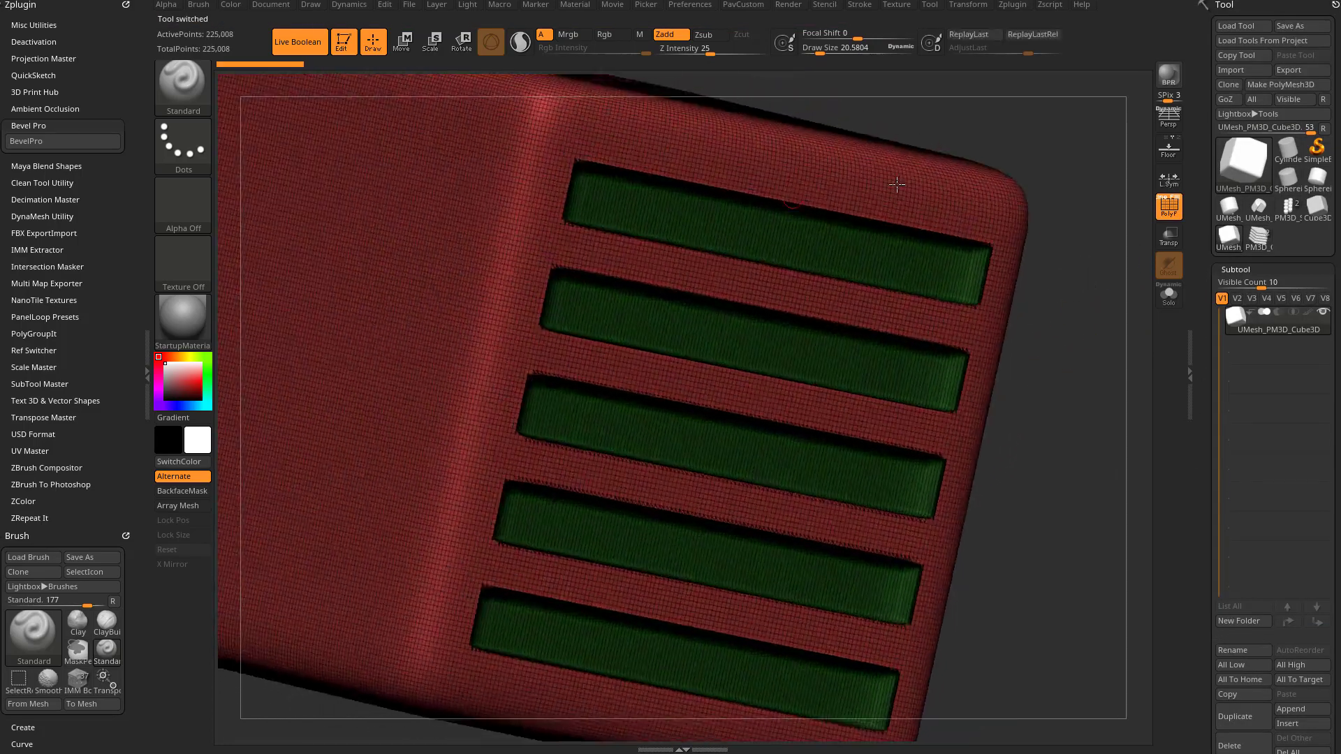
{"action": "left_click", "coordinate": [1177, 217]}
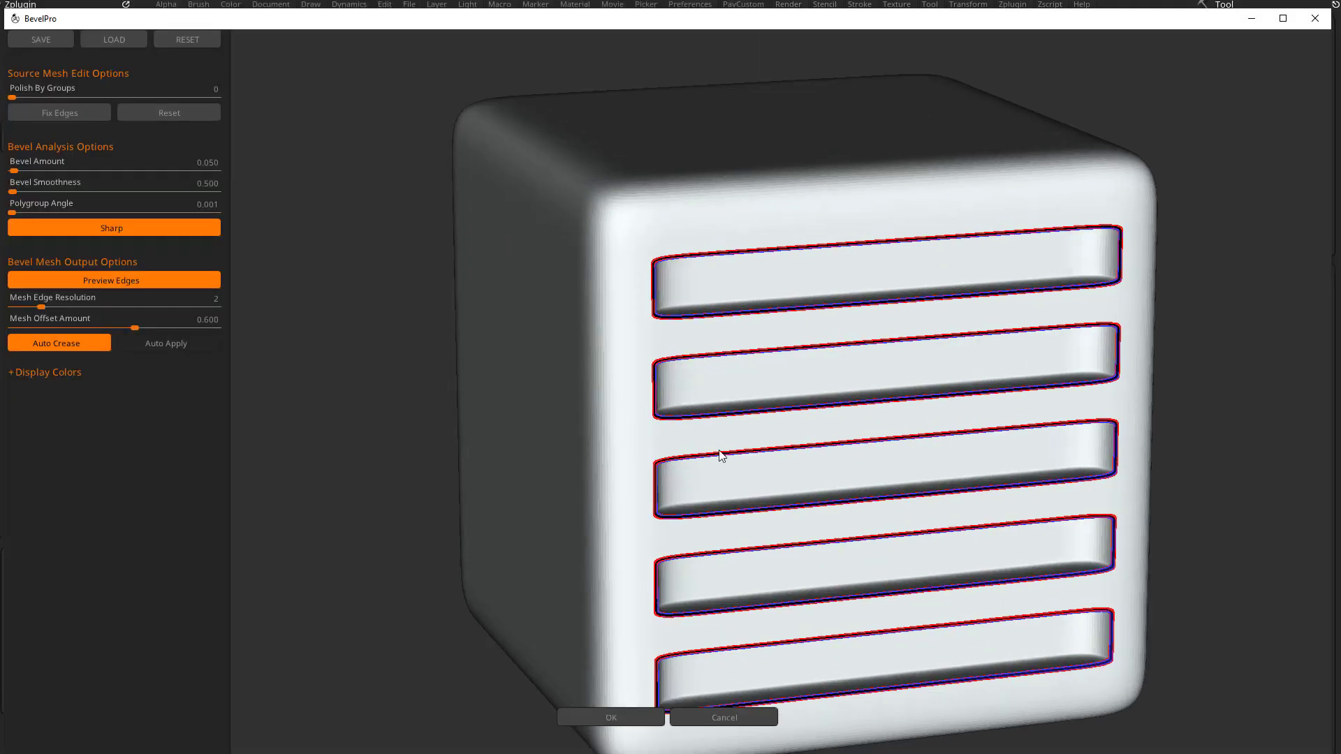
Step: Set the Bevel Amount for the slot edges to 0.25 and inspect the bevel strips up close
{"action": "right_click_drag", "start_coordinate": [720, 453], "coordinate": [843, 579], "text": "ctrl"}
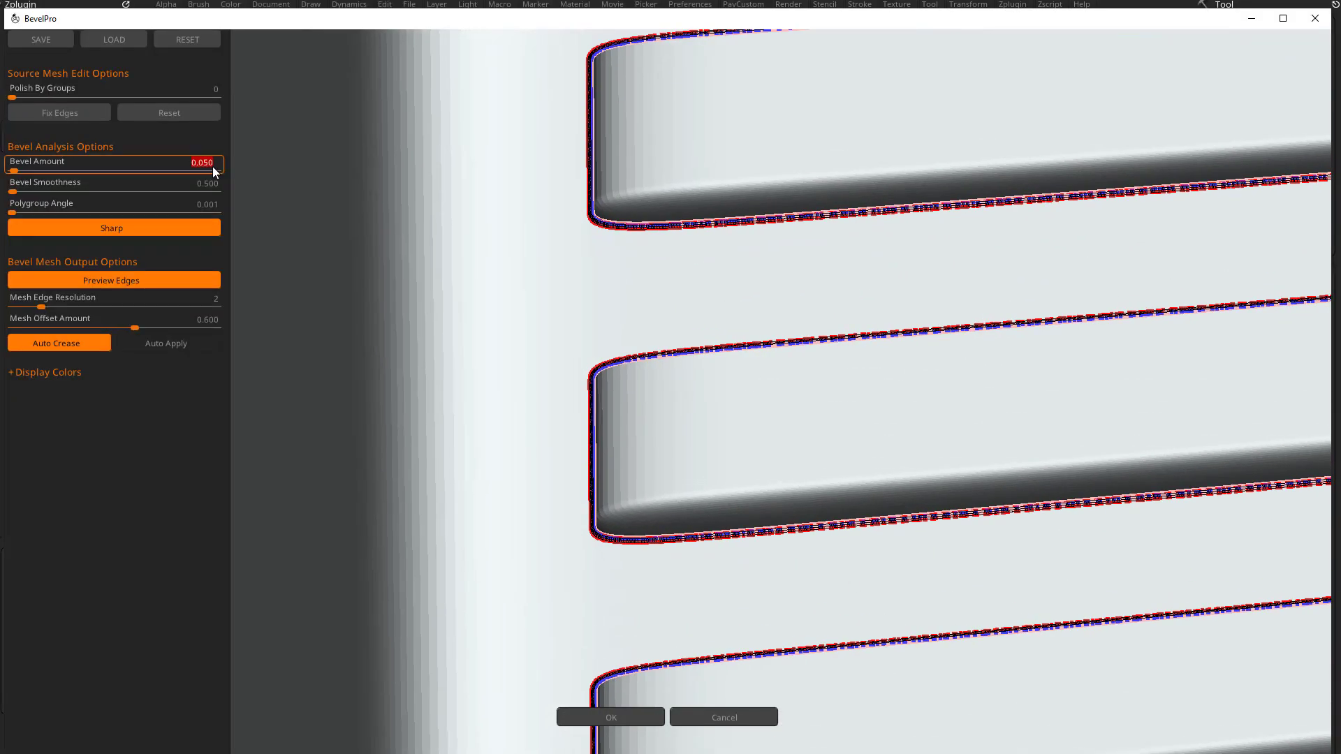
{"action": "type", "text": ".25"}
{"action": "key", "text": "Return"}
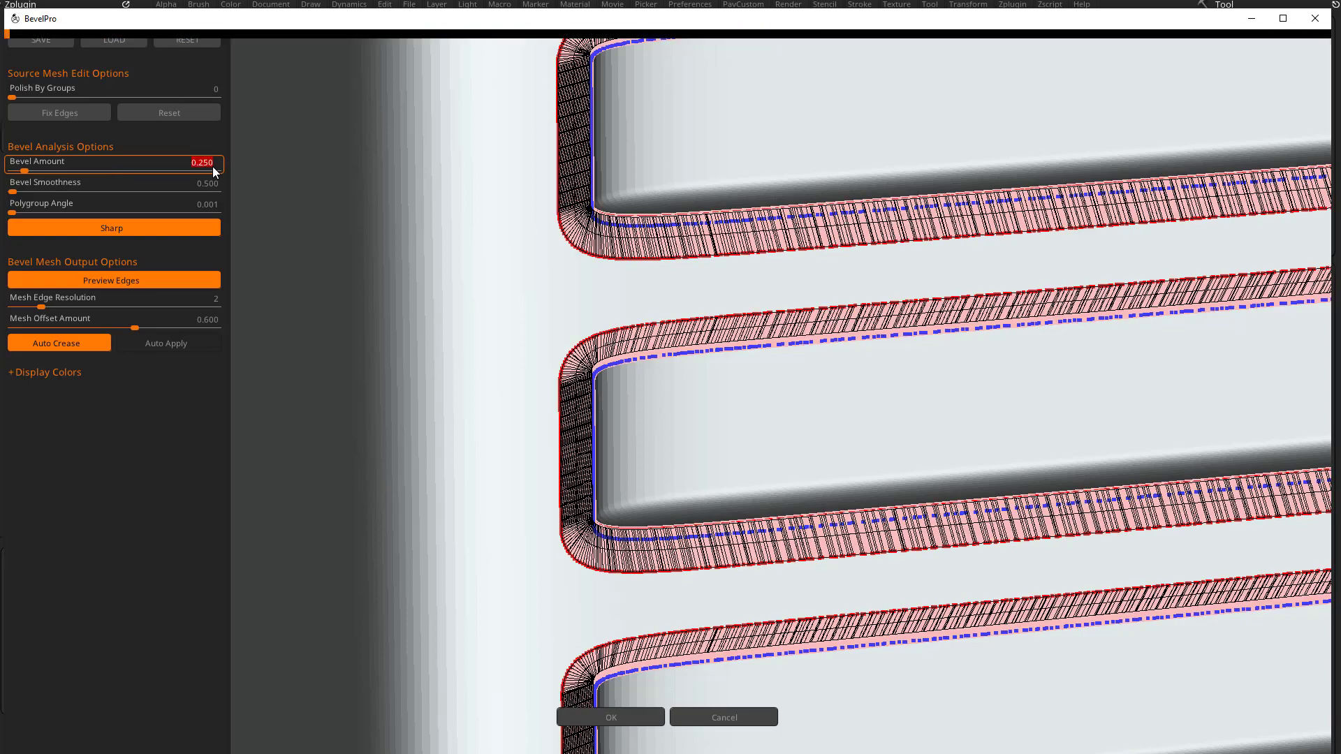
{"action": "right_click_drag", "start_coordinate": [558, 482], "coordinate": [505, 439], "text": "ctrl"}
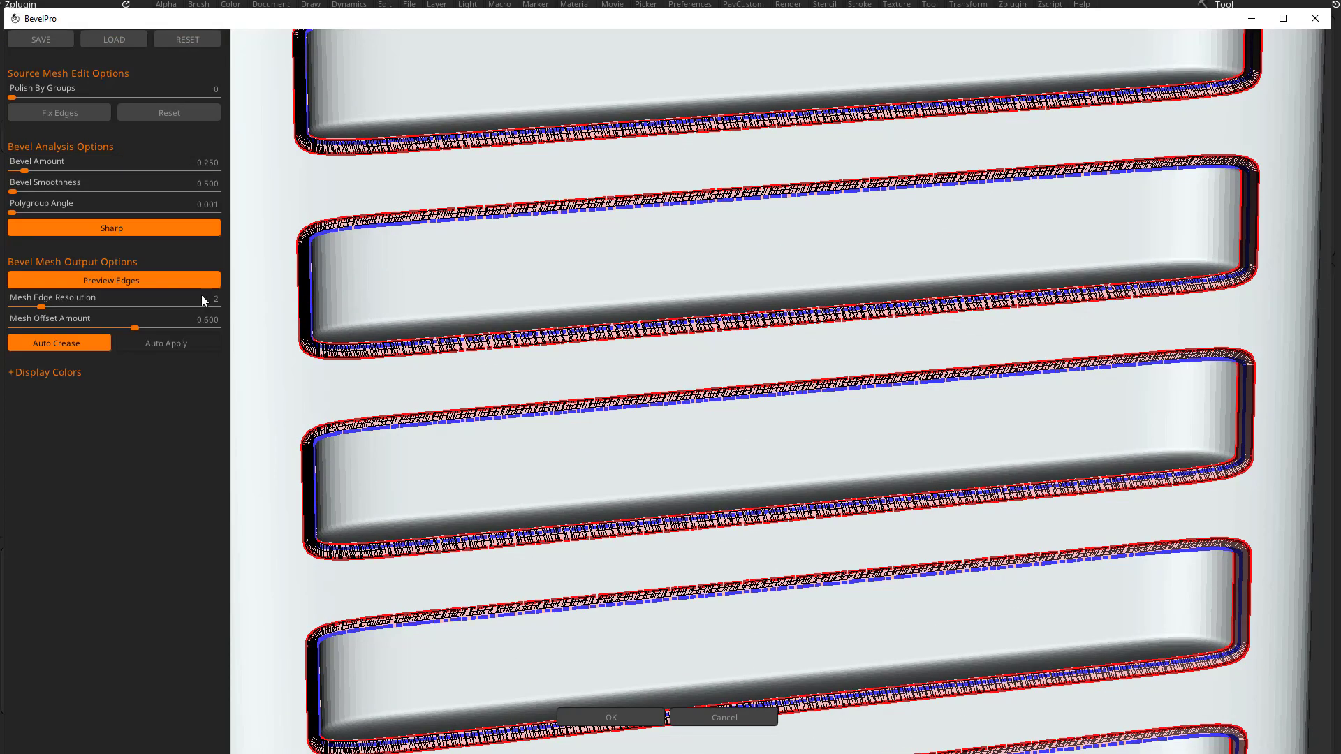
Step: Turn off Preview Edges and turn on Auto Apply to inspect the beveled slots on the mesh
{"action": "left_click", "coordinate": [137, 281]}
{"action": "left_click", "coordinate": [165, 345]}
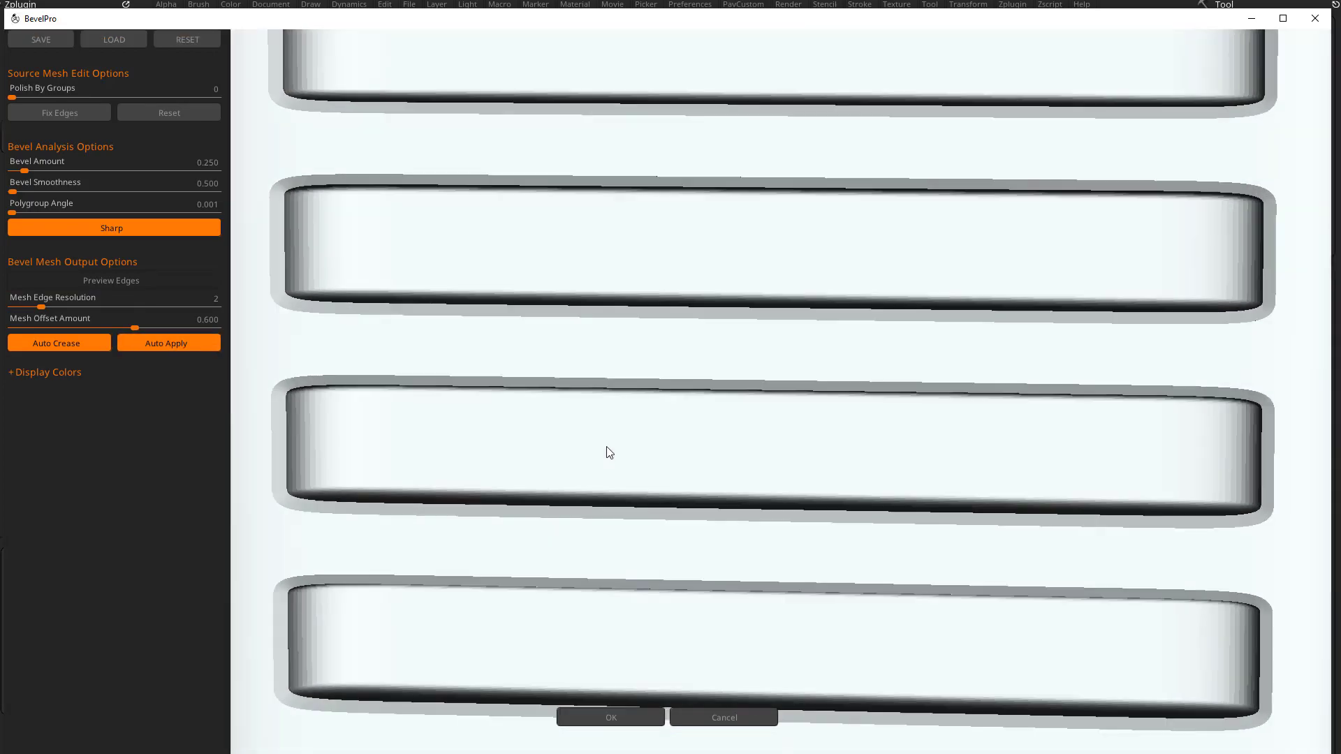
{"action": "right_click_drag", "start_coordinate": [606, 447], "coordinate": [742, 328]}
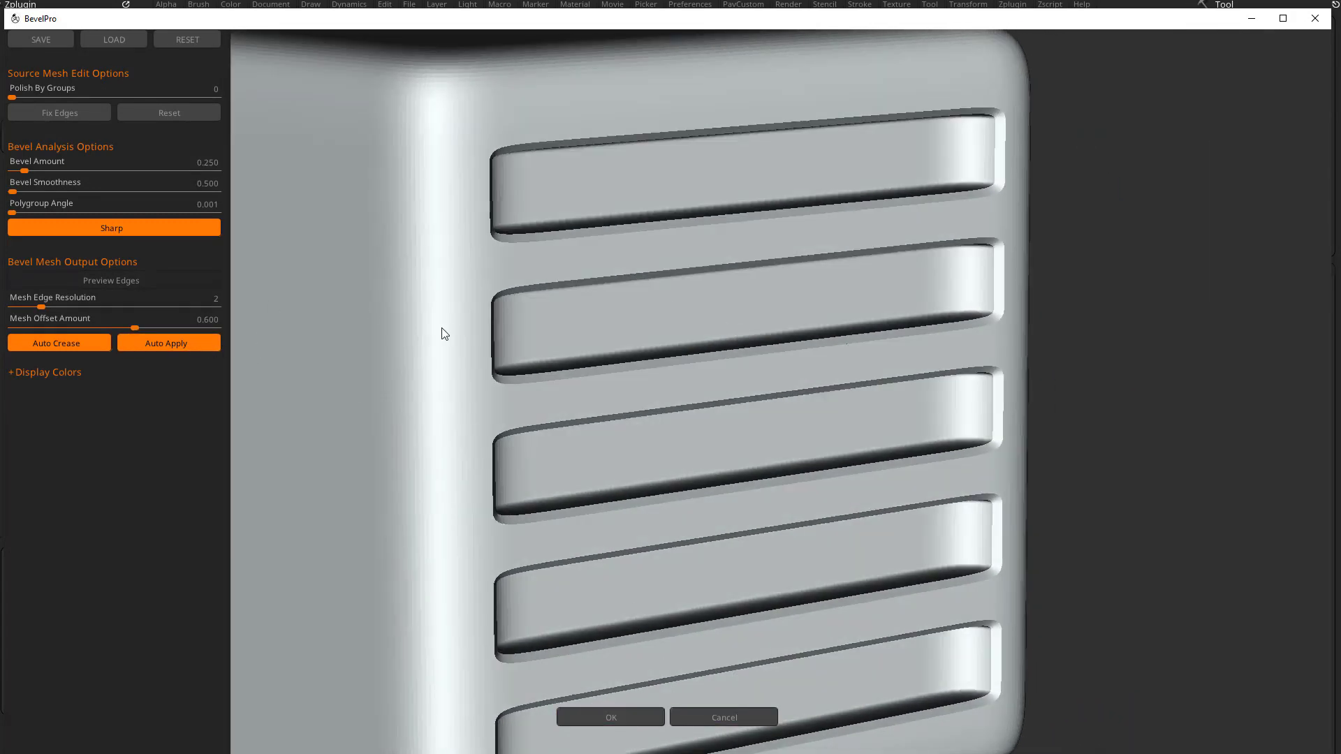
Step: Turn off Auto Apply and accept the bevel so it is output as a separate bevel subtool
{"action": "left_click", "coordinate": [206, 347]}
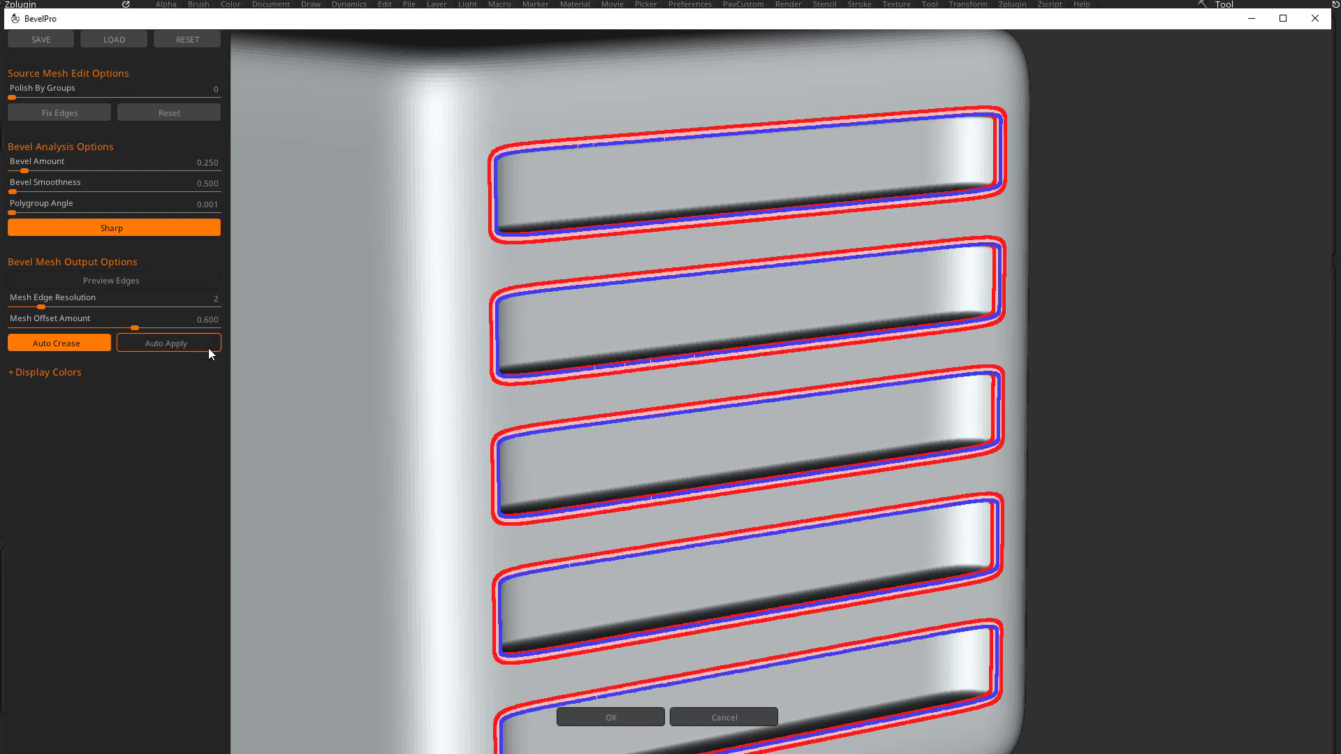
{"action": "left_click", "coordinate": [632, 717]}
{"action": "left_click_drag", "start_coordinate": [1072, 334], "coordinate": [943, 284]}
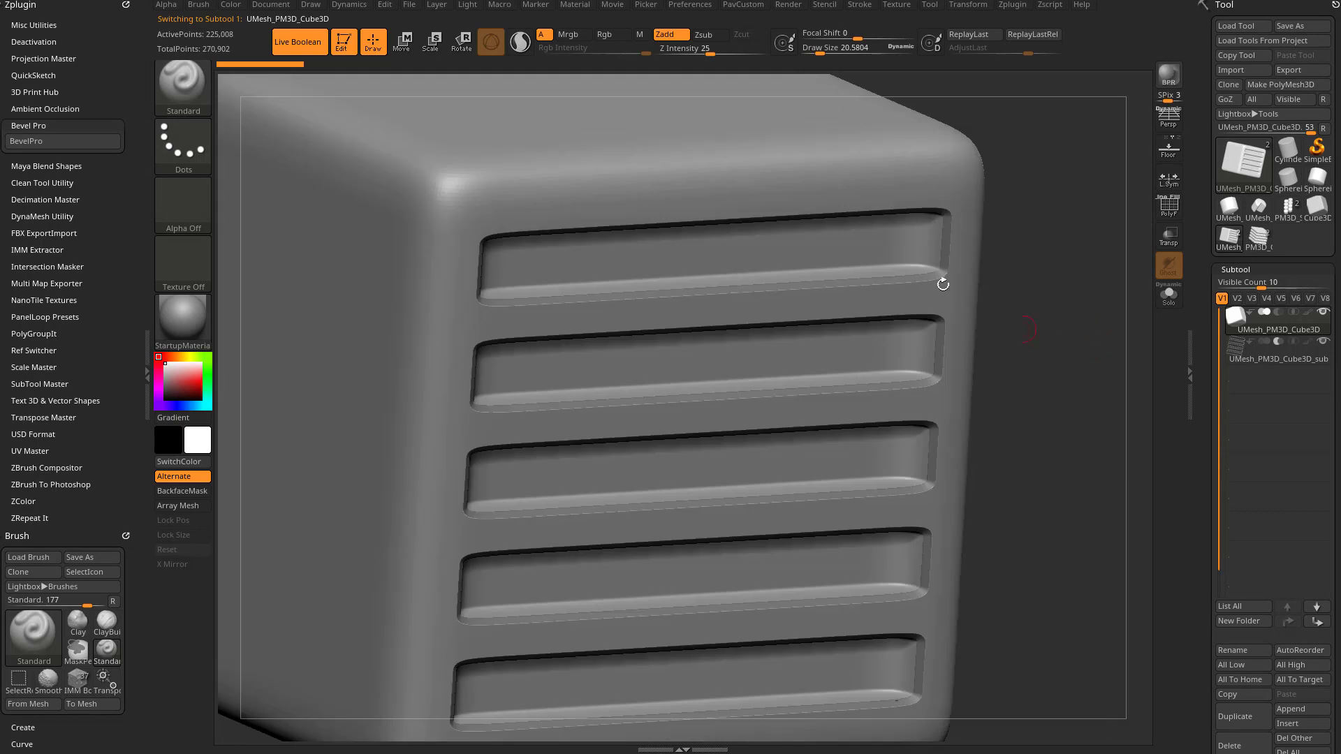
Step: Turn off Live Boolean, set the bevel subtool to additive, and inspect it in Solo mode
{"action": "left_click", "coordinate": [312, 46]}
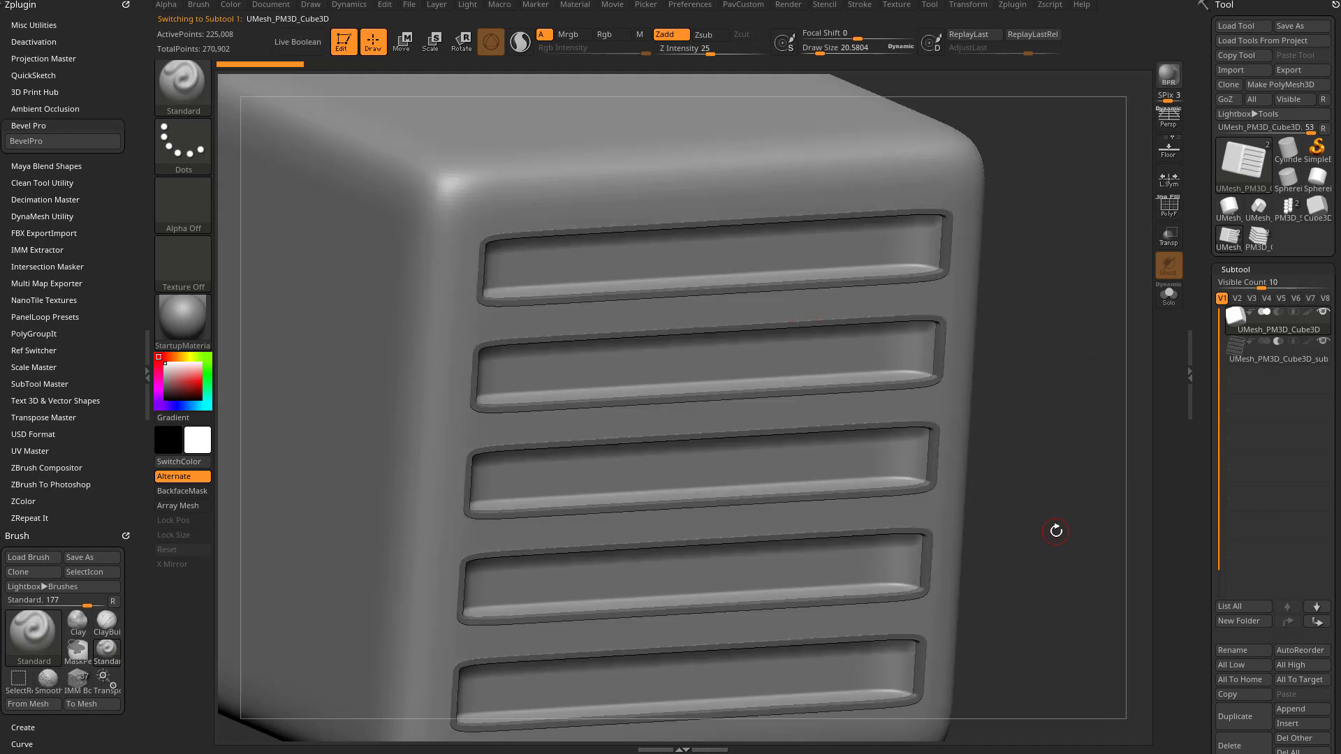
{"action": "left_click", "coordinate": [1237, 358]}
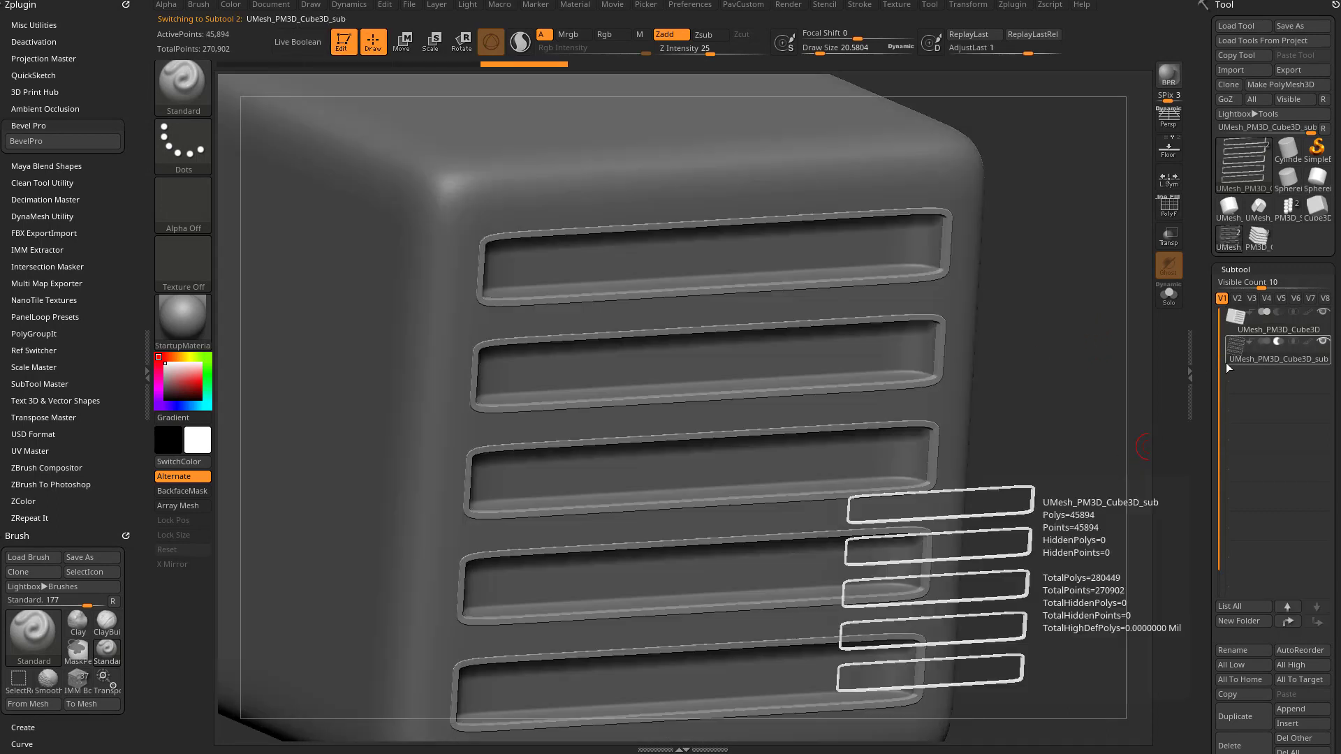
{"action": "left_click", "coordinate": [1168, 294]}
{"action": "left_click_drag", "start_coordinate": [1090, 333], "coordinate": [1119, 334]}
{"action": "left_click", "coordinate": [1168, 295]}
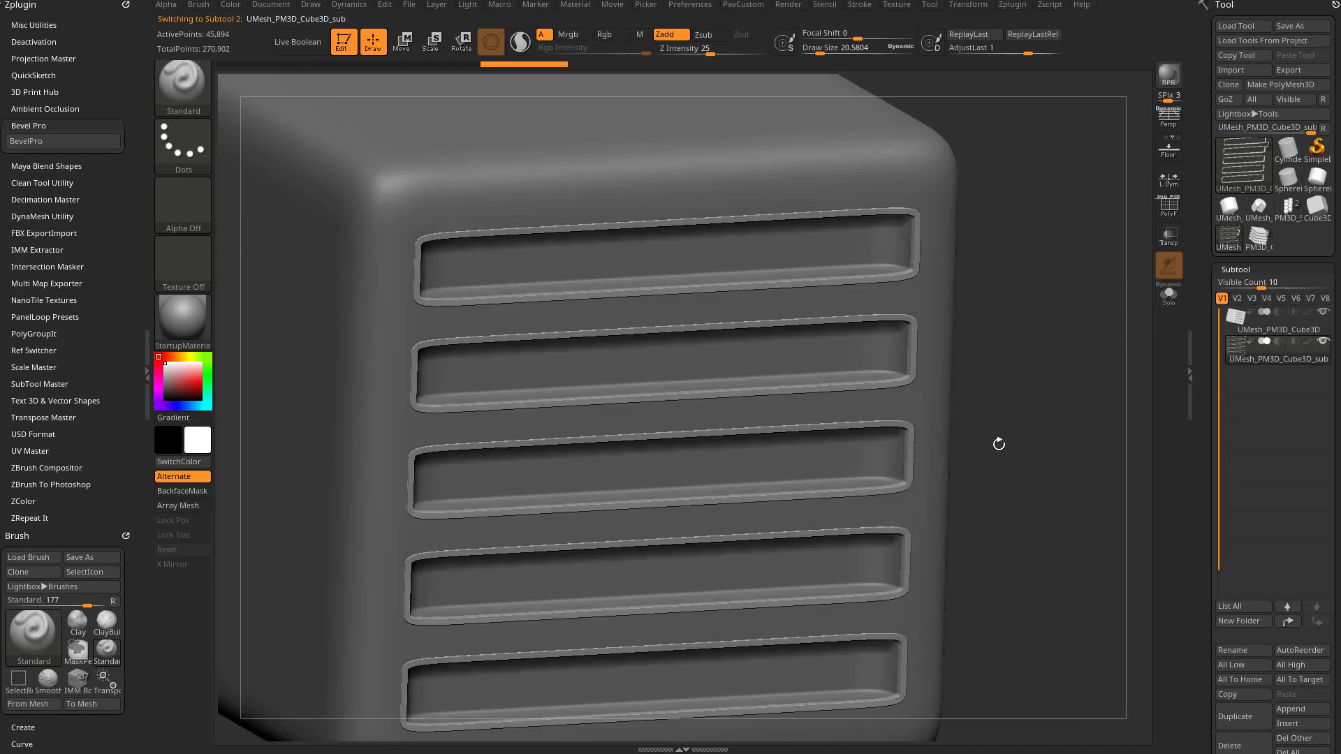
Step: Move the bevel subtool slightly along Z, by about -0.004, and return to Draw mode to check the slot frames
{"action": "left_click_drag", "start_coordinate": [1044, 360], "coordinate": [1088, 347]}
{"action": "key", "text": "w"}
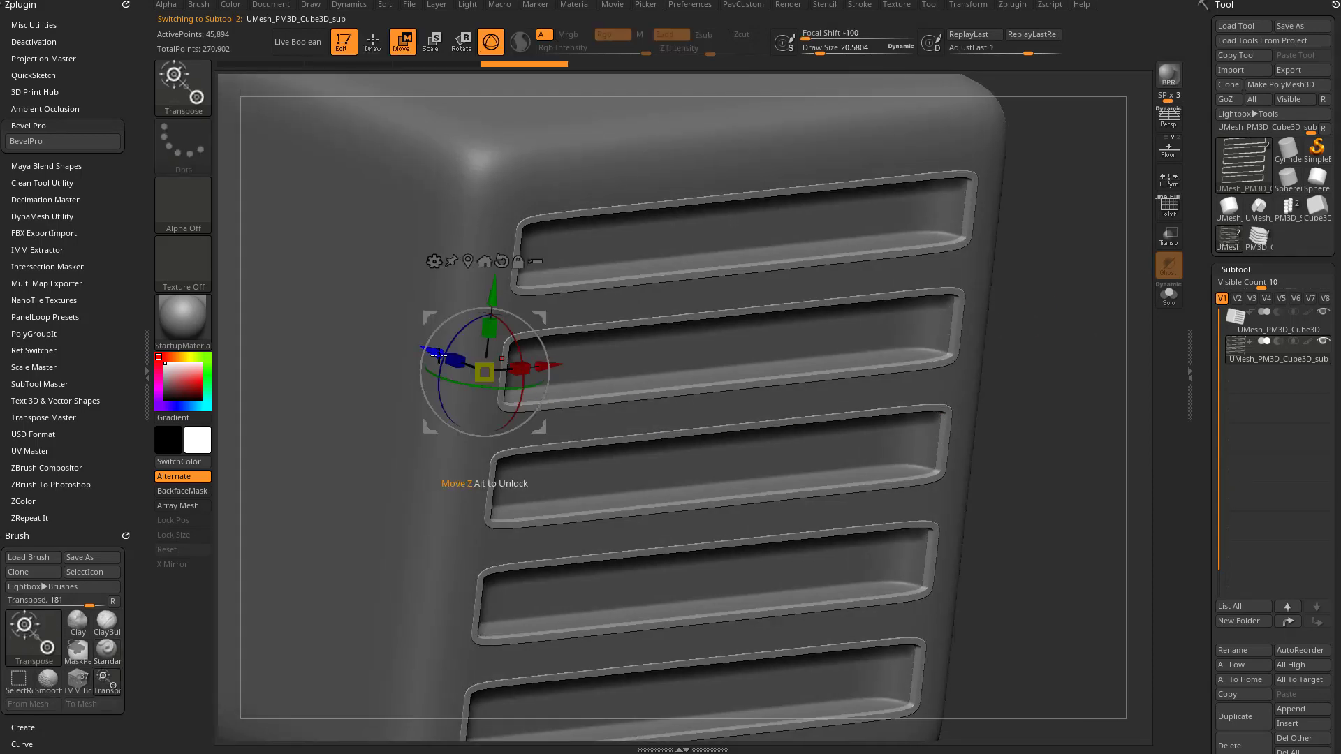
{"action": "left_click_drag", "start_coordinate": [431, 349], "coordinate": [438, 356]}
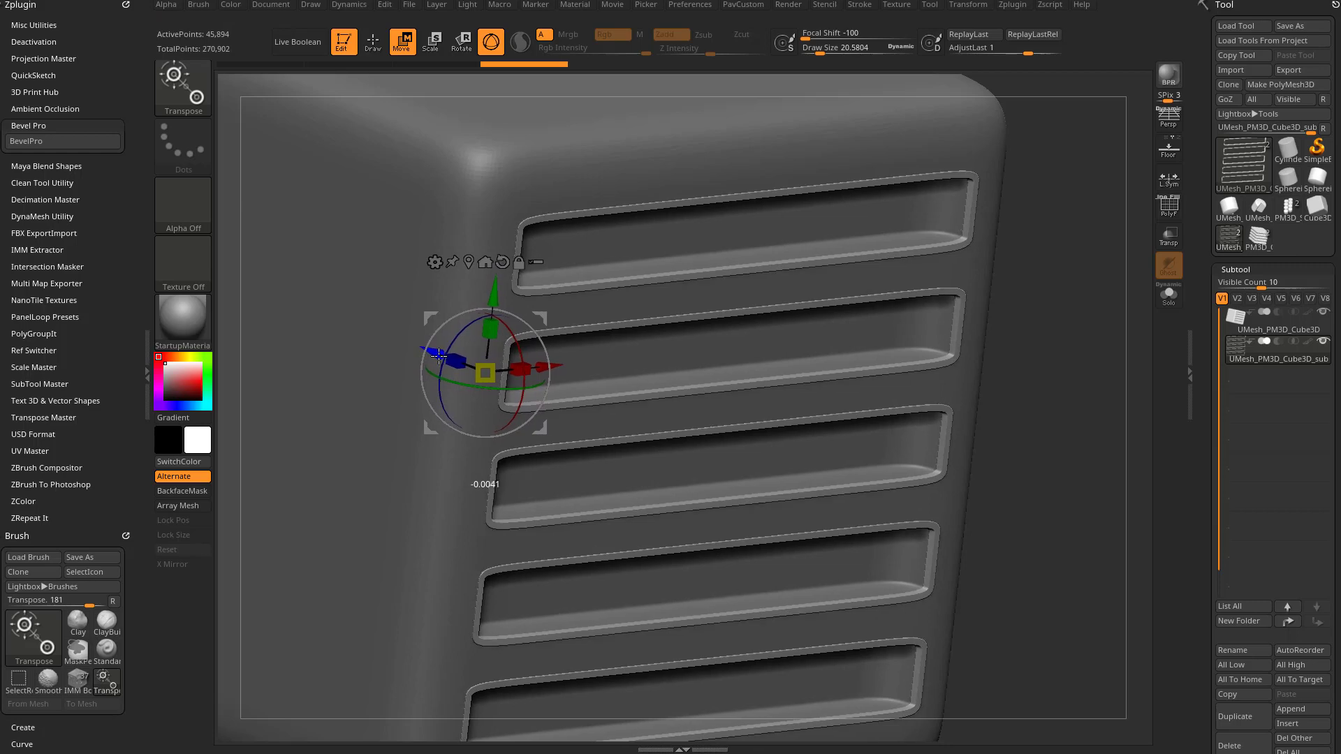
{"action": "key", "text": "q"}
{"action": "mouse_move", "coordinate": [1009, 323]}
{"action": "left_mouse_down", "text": "shift"}
{"action": "mouse_move", "coordinate": [1005, 305]}
{"action": "mouse_move", "coordinate": [1157, 336]}
{"action": "left_mouse_up", "text": "shift"}
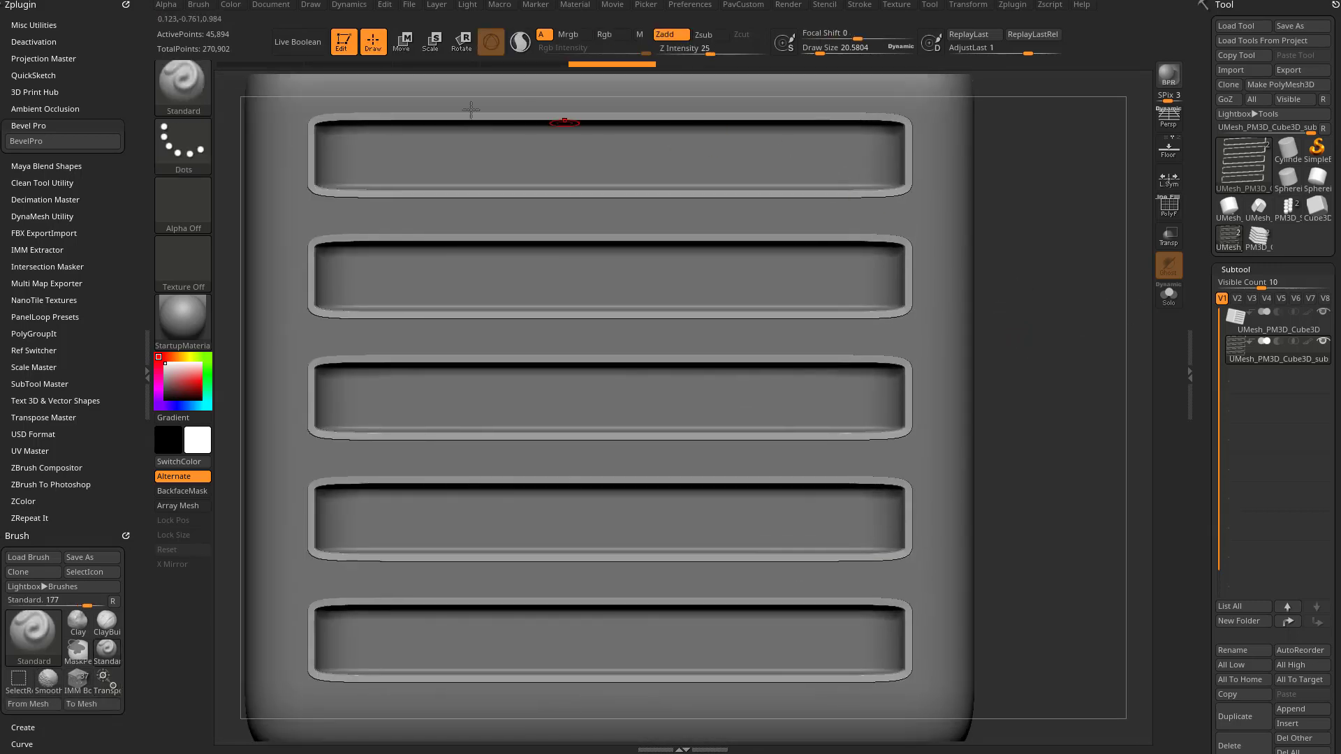
{"action": "mouse_move", "coordinate": [979, 292]}
{"action": "left_mouse_down"}
{"action": "mouse_move", "coordinate": [1102, 308]}
{"action": "mouse_move", "coordinate": [990, 307]}
{"action": "mouse_move", "coordinate": [1024, 335]}
{"action": "mouse_move", "coordinate": [1036, 309]}
{"action": "mouse_move", "coordinate": [1038, 321]}
{"action": "left_mouse_up"}
{"action": "key", "text": "s"}
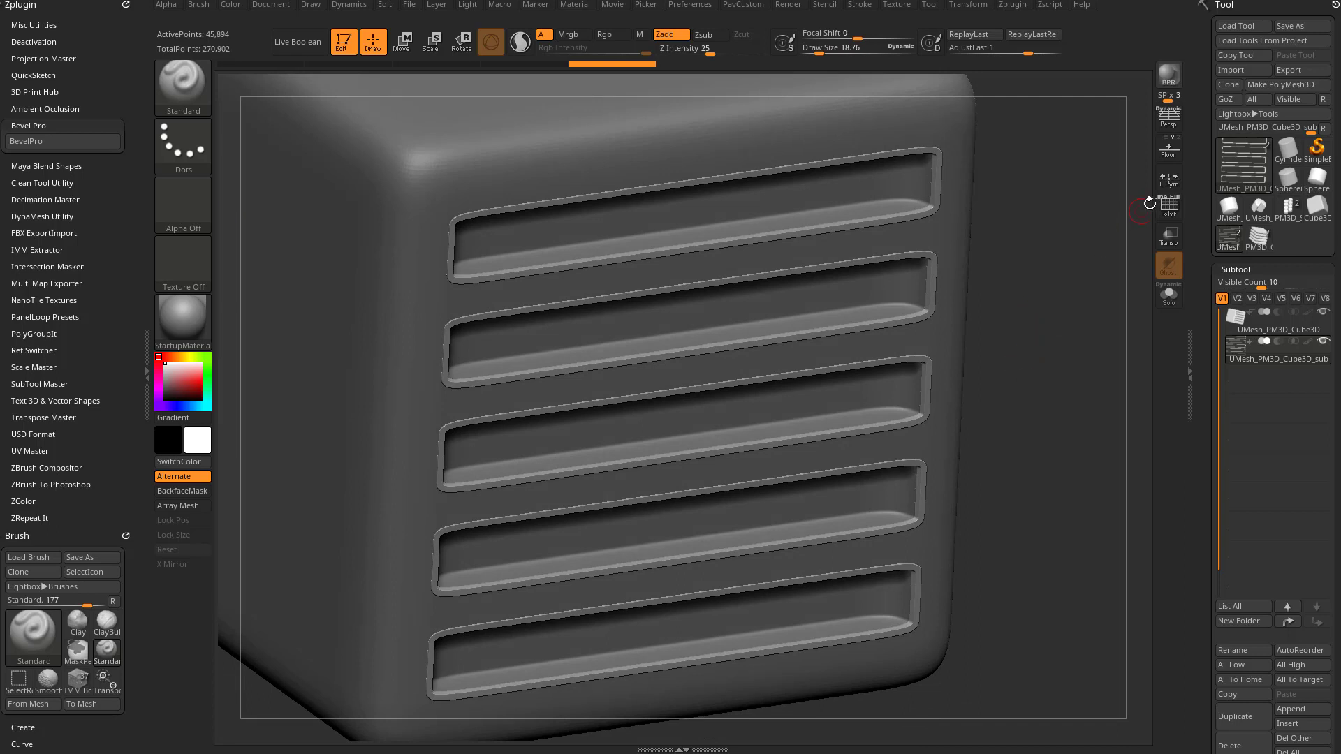
Step: Switch to the Cube3D tool, convert it to a PolyMesh3D, and turn on PolyFrame
{"action": "left_click", "coordinate": [1239, 164]}
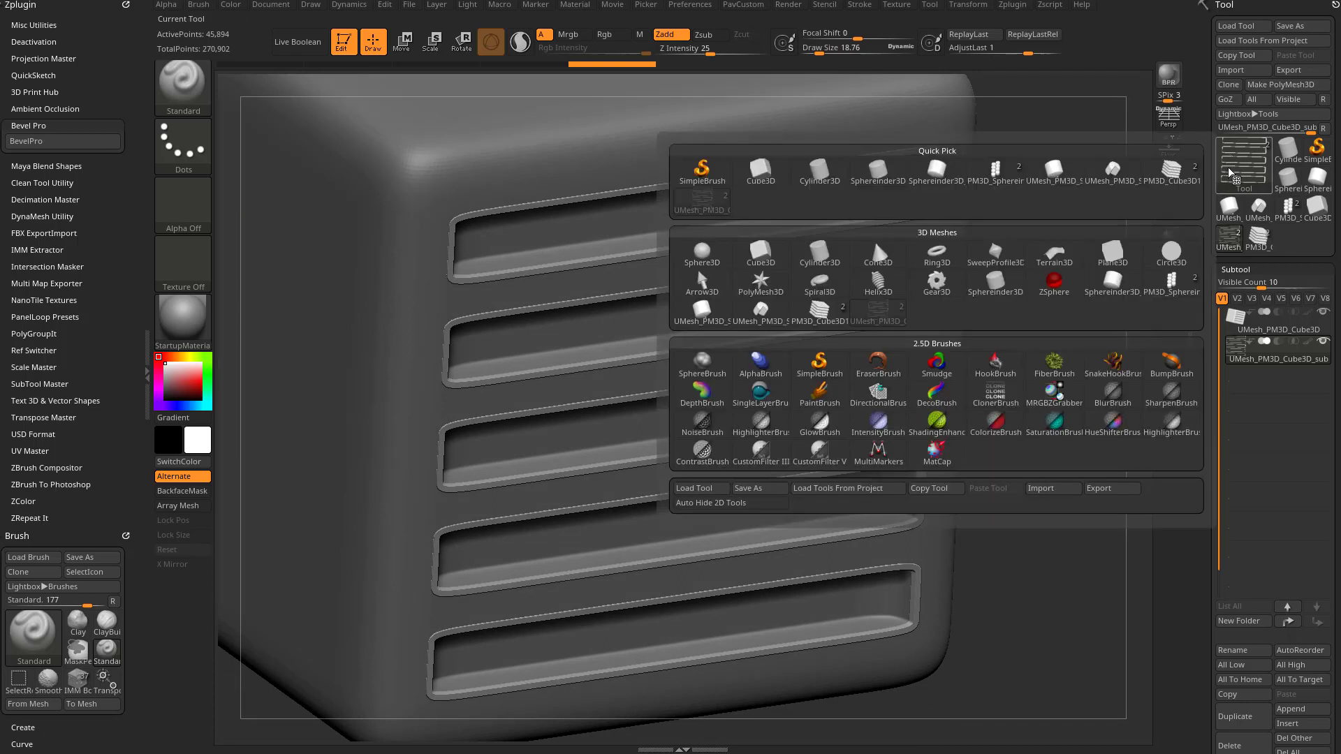
{"action": "left_click", "coordinate": [760, 175]}
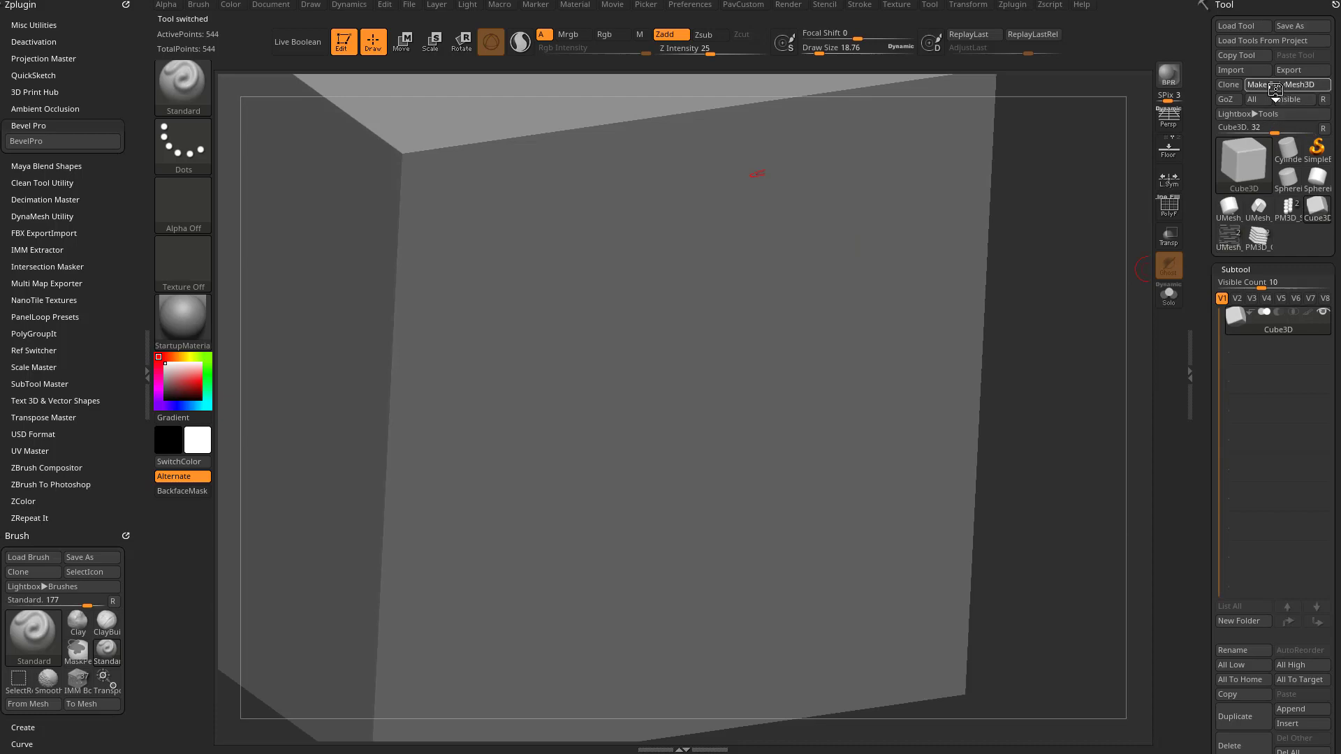
{"action": "left_click", "coordinate": [1157, 207]}
{"action": "left_click_drag", "start_coordinate": [1089, 244], "coordinate": [1058, 312], "text": "alt"}
Step: Change the material of the new cube to SkinShade4
{"action": "left_click", "coordinate": [185, 321]}
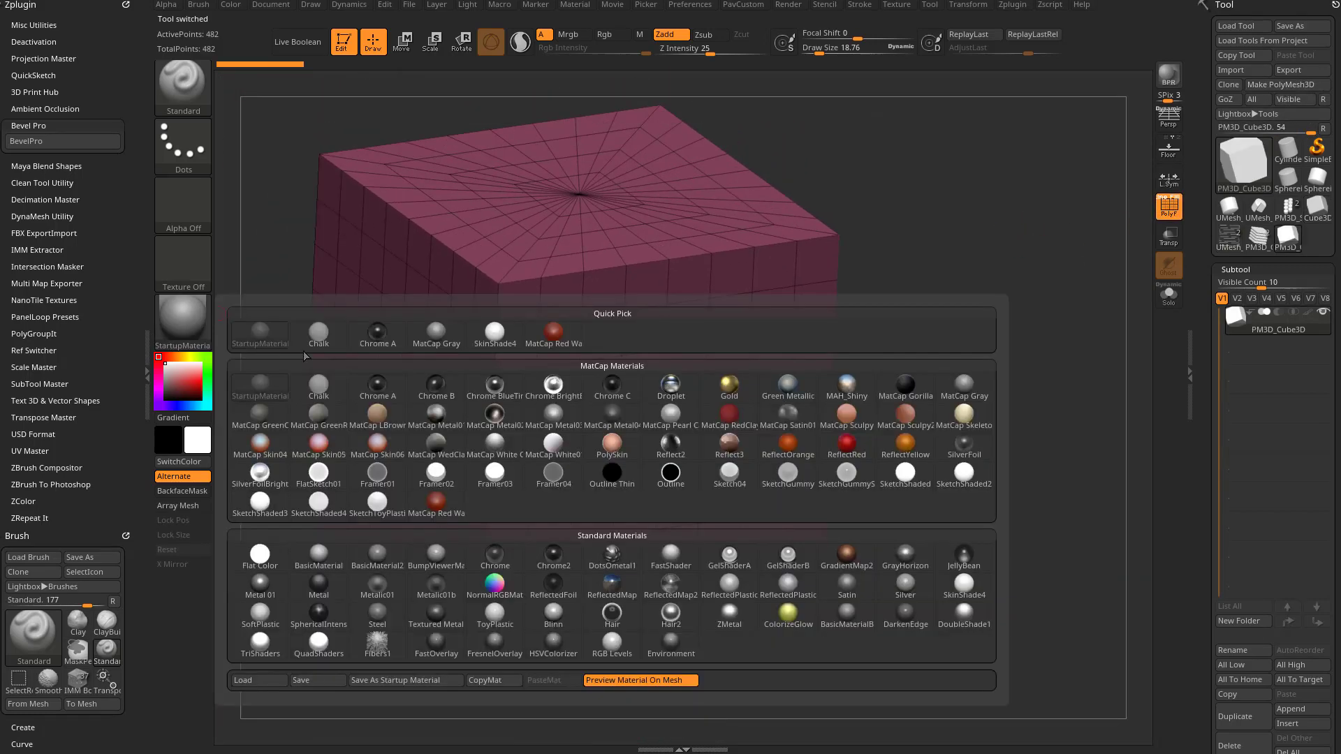
{"action": "left_click", "coordinate": [958, 579]}
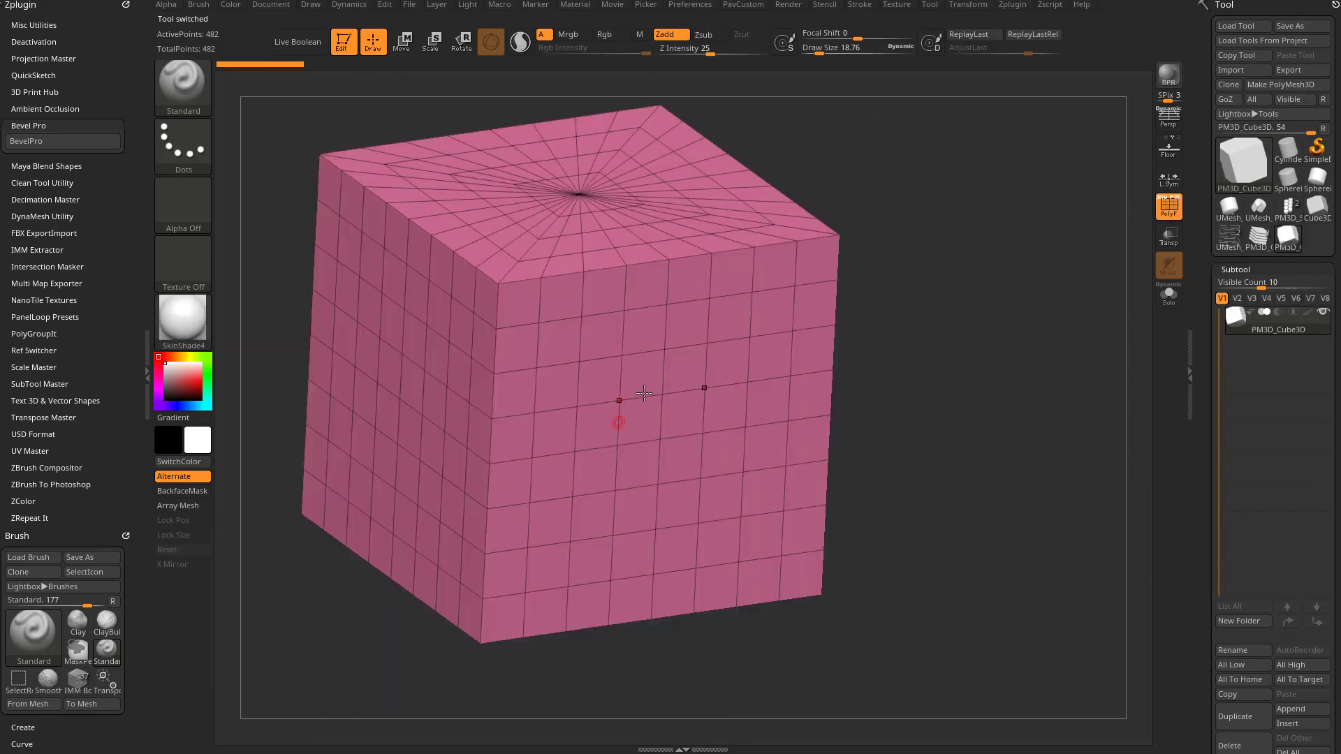
{"action": "left_click_drag", "start_coordinate": [847, 305], "coordinate": [831, 279], "text": "alt"}
{"action": "mouse_move", "coordinate": [827, 286]}
{"action": "left_mouse_down"}
{"action": "mouse_move", "coordinate": [919, 219]}
{"action": "mouse_move", "coordinate": [813, 326]}
{"action": "mouse_move", "coordinate": [833, 272]}
{"action": "left_mouse_up"}
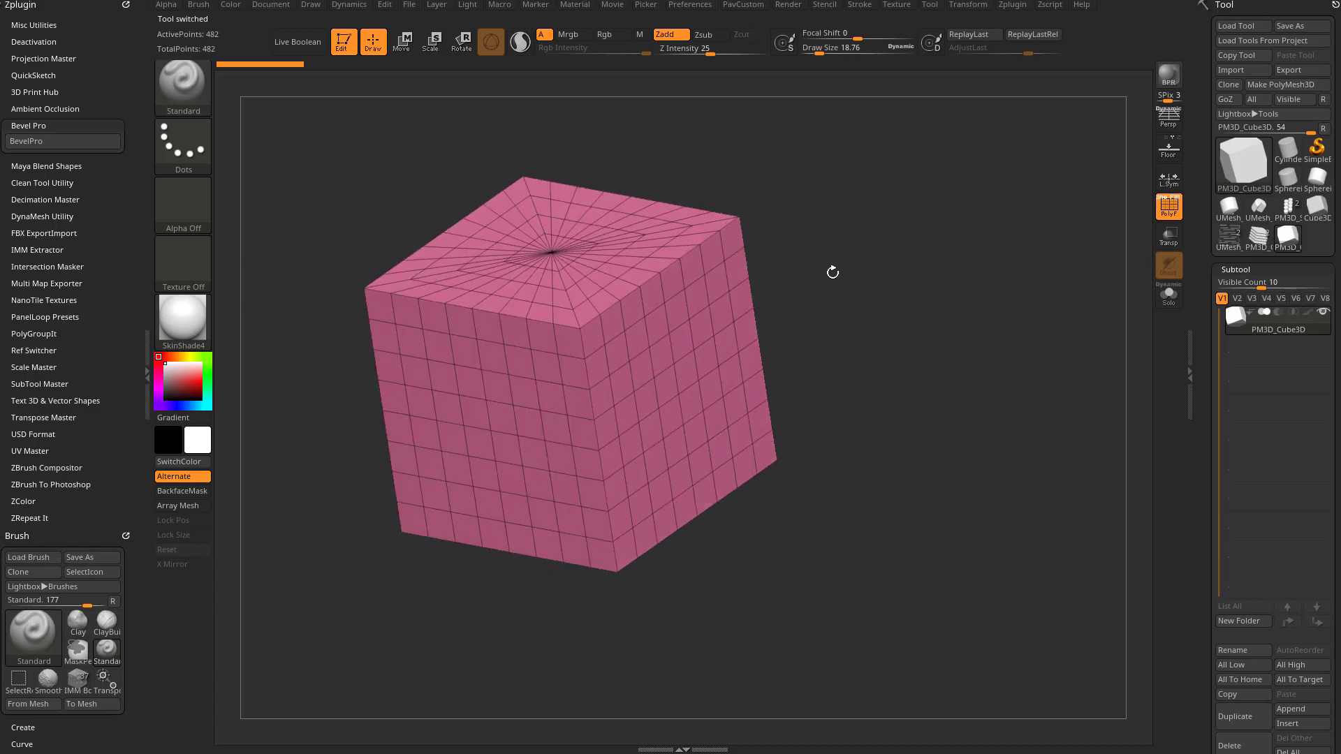
Step: Cut off the cube's upper-right corner with a straight KnifeCurve slice and its lower-left corner with a curved one
{"action": "key", "text": "ctrl+shift+b"}
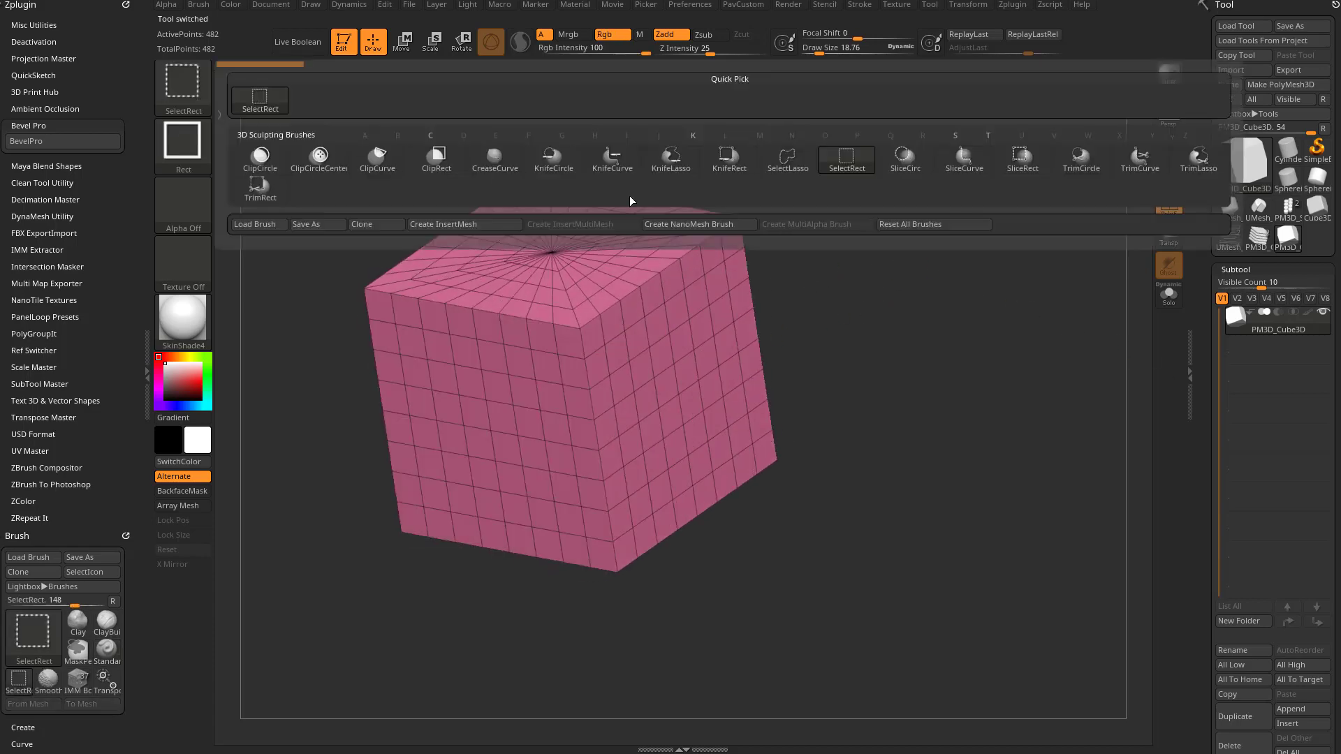
{"action": "left_click", "coordinate": [1137, 171]}
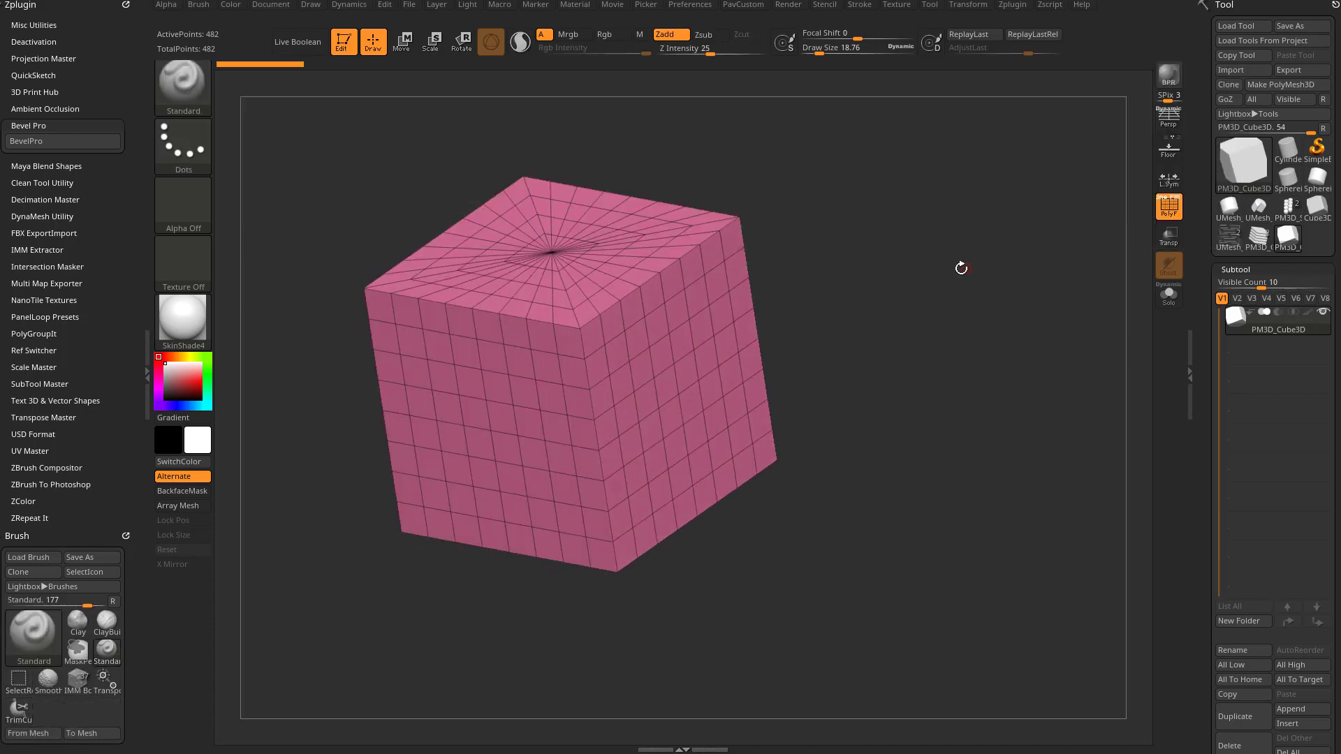
{"action": "key", "text": "ctrl+shift+b"}
{"action": "left_click", "coordinate": [615, 170]}
{"action": "mouse_move", "coordinate": [824, 300]}
{"action": "left_mouse_down", "text": "shift"}
{"action": "mouse_move", "coordinate": [882, 263]}
{"action": "mouse_move", "coordinate": [954, 314]}
{"action": "left_mouse_up", "text": "shift"}
{"action": "mouse_move", "coordinate": [587, 216]}
{"action": "left_mouse_down", "text": "ctrl+shift"}
{"action": "mouse_move", "coordinate": [850, 510]}
{"action": "mouse_move", "coordinate": [829, 533]}
{"action": "left_mouse_up", "text": "ctrl+shift"}
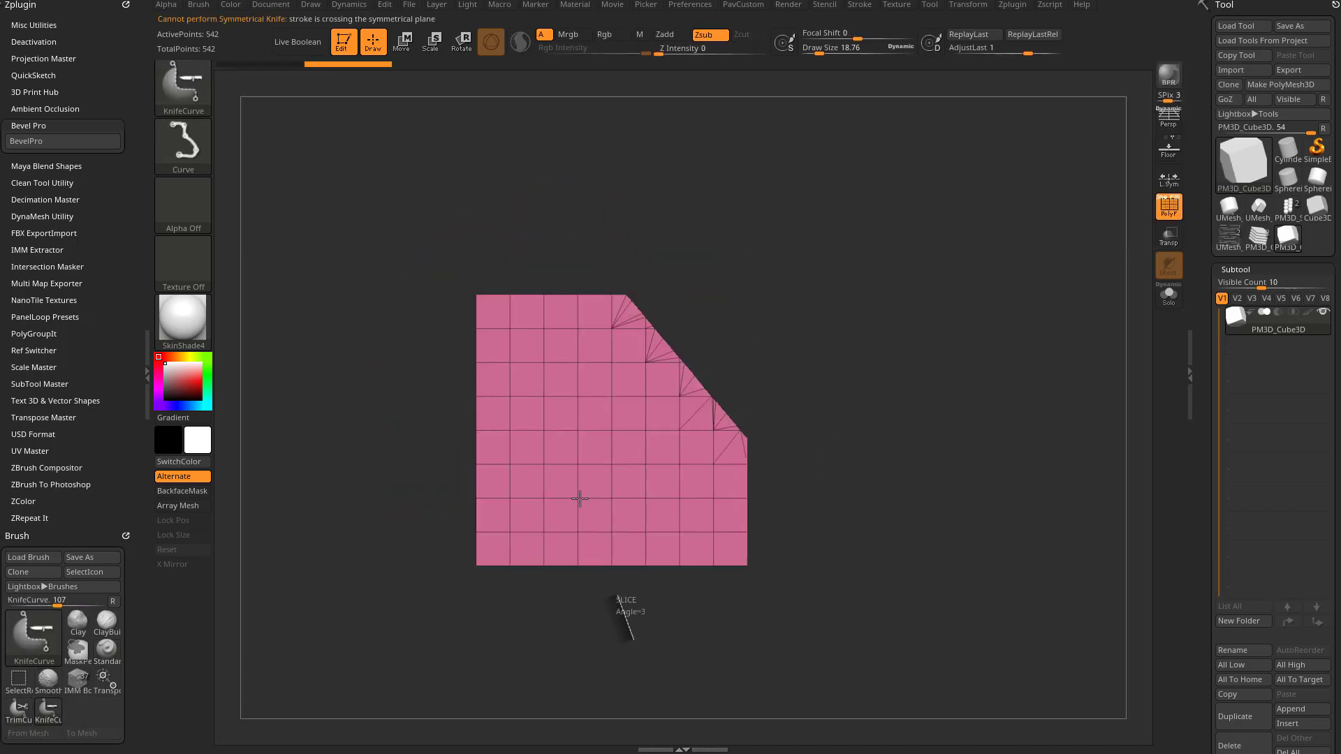
{"action": "mouse_move", "coordinate": [628, 641]}
{"action": "left_mouse_down", "text": "ctrl+shift"}
{"action": "mouse_move", "coordinate": [555, 457]}
{"action": "mouse_move", "coordinate": [290, 379]}
{"action": "left_mouse_up", "text": "ctrl+shift"}
{"action": "mouse_move", "coordinate": [939, 306]}
{"action": "left_mouse_down"}
{"action": "mouse_move", "coordinate": [862, 290]}
{"action": "mouse_move", "coordinate": [922, 287]}
{"action": "mouse_move", "coordinate": [912, 303]}
{"action": "left_mouse_up"}
Step: ZRemesh the cut block with Half, AdaptiveSize 0, DetectEdges, KeepGroups and SmoothGroups 0
{"action": "scroll", "coordinate": [1212, 260], "scroll_direction": "down", "scroll_amount": 5}
{"action": "scroll", "coordinate": [1215, 261], "scroll_direction": "down", "scroll_amount": 5}
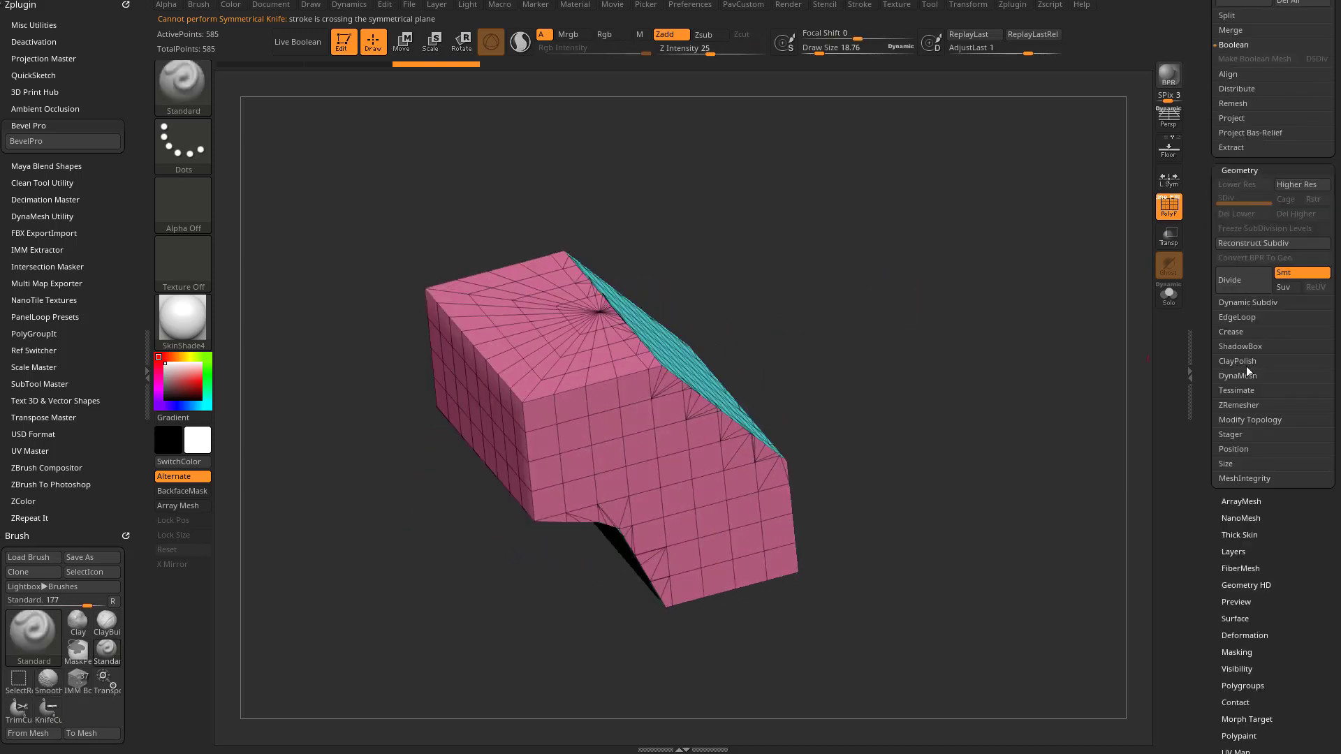
{"action": "left_click", "coordinate": [1234, 406]}
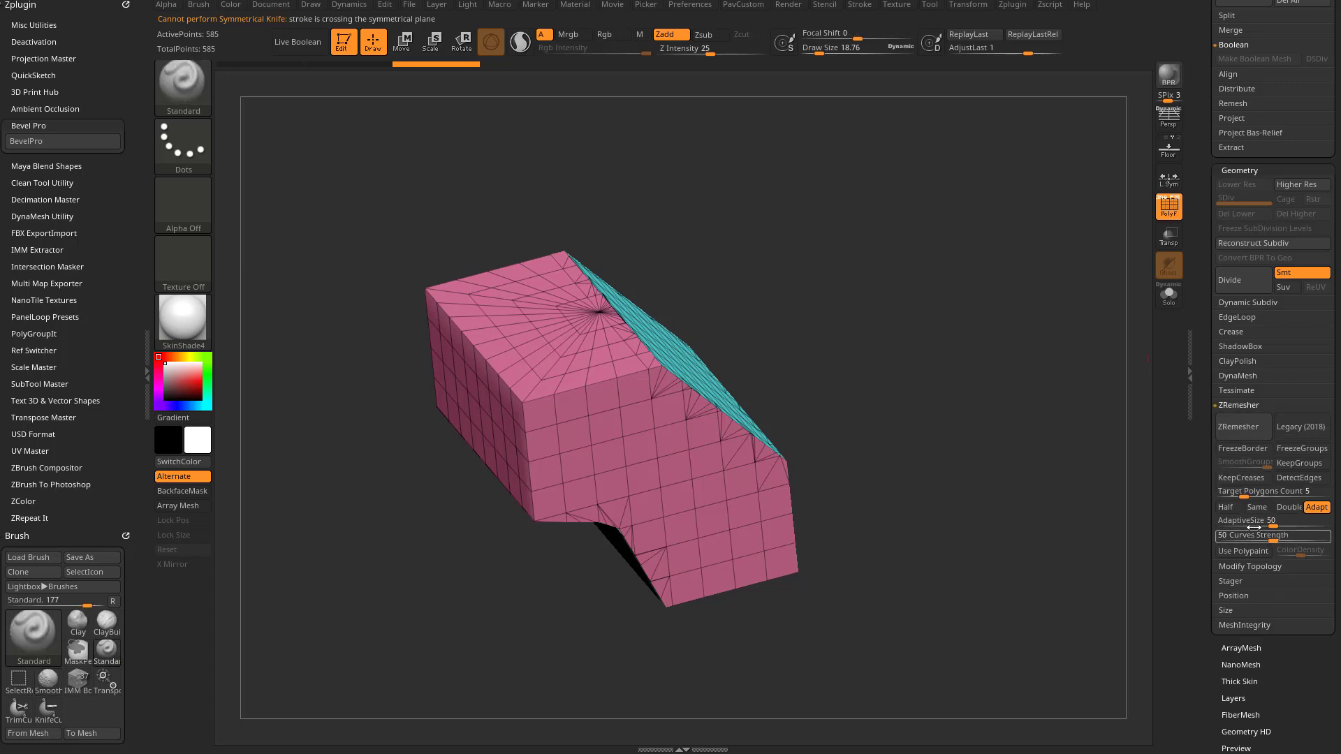
{"action": "left_click", "coordinate": [1240, 509]}
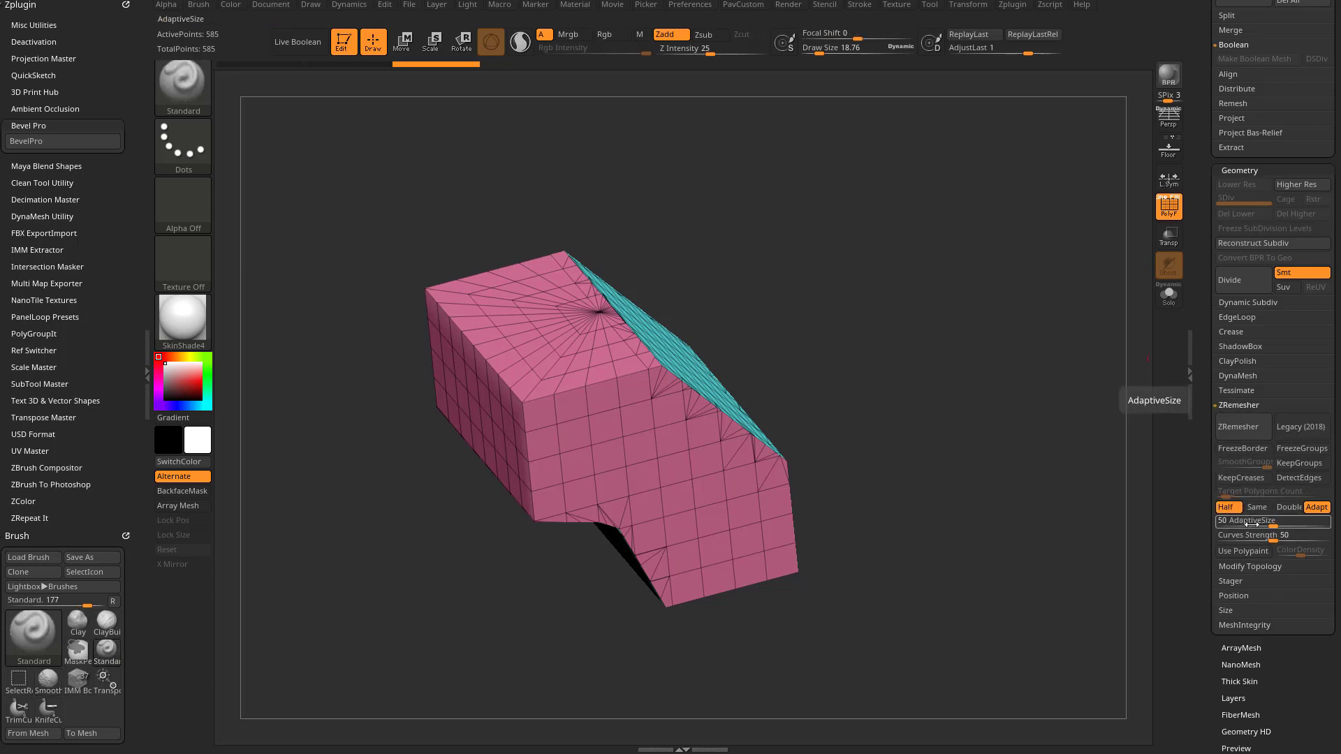
{"action": "left_click_drag", "start_coordinate": [1270, 526], "coordinate": [1222, 528]}
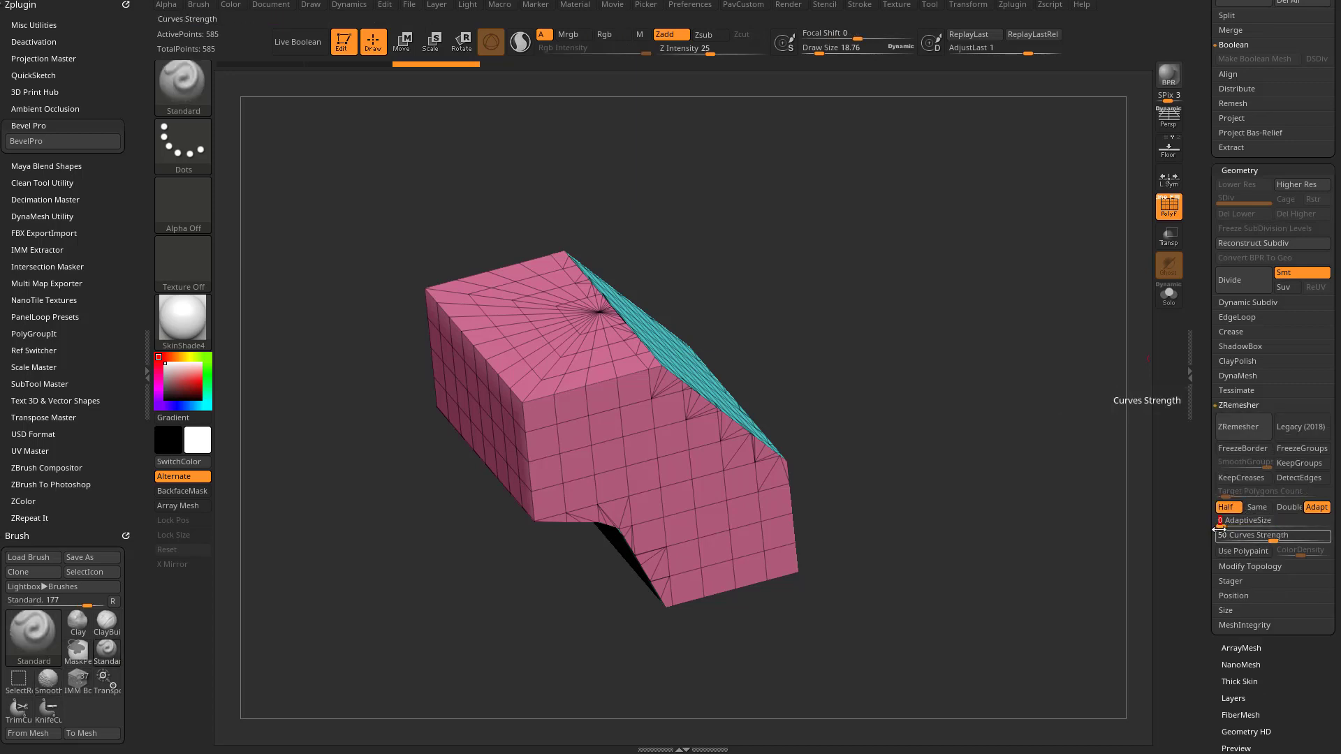
{"action": "left_click", "coordinate": [1295, 481]}
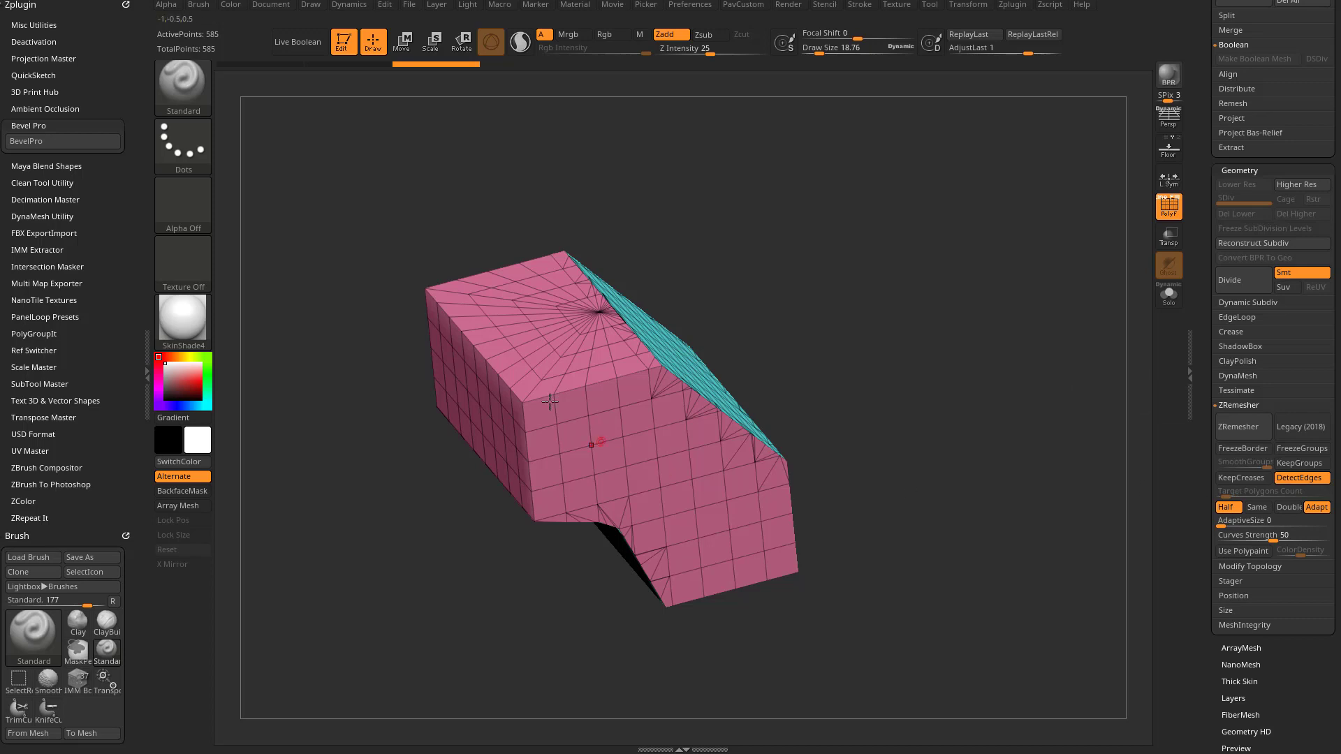
{"action": "left_click", "coordinate": [1301, 462]}
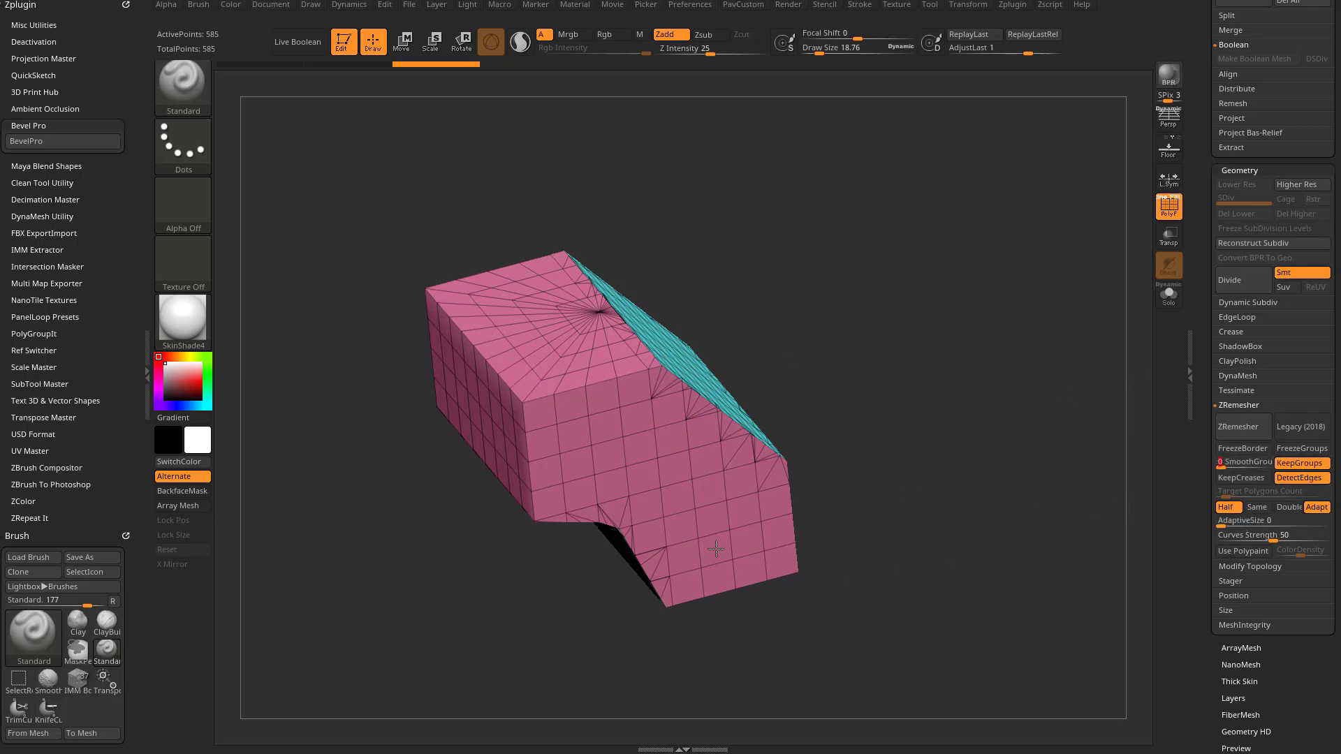
{"action": "left_click", "coordinate": [1240, 430]}
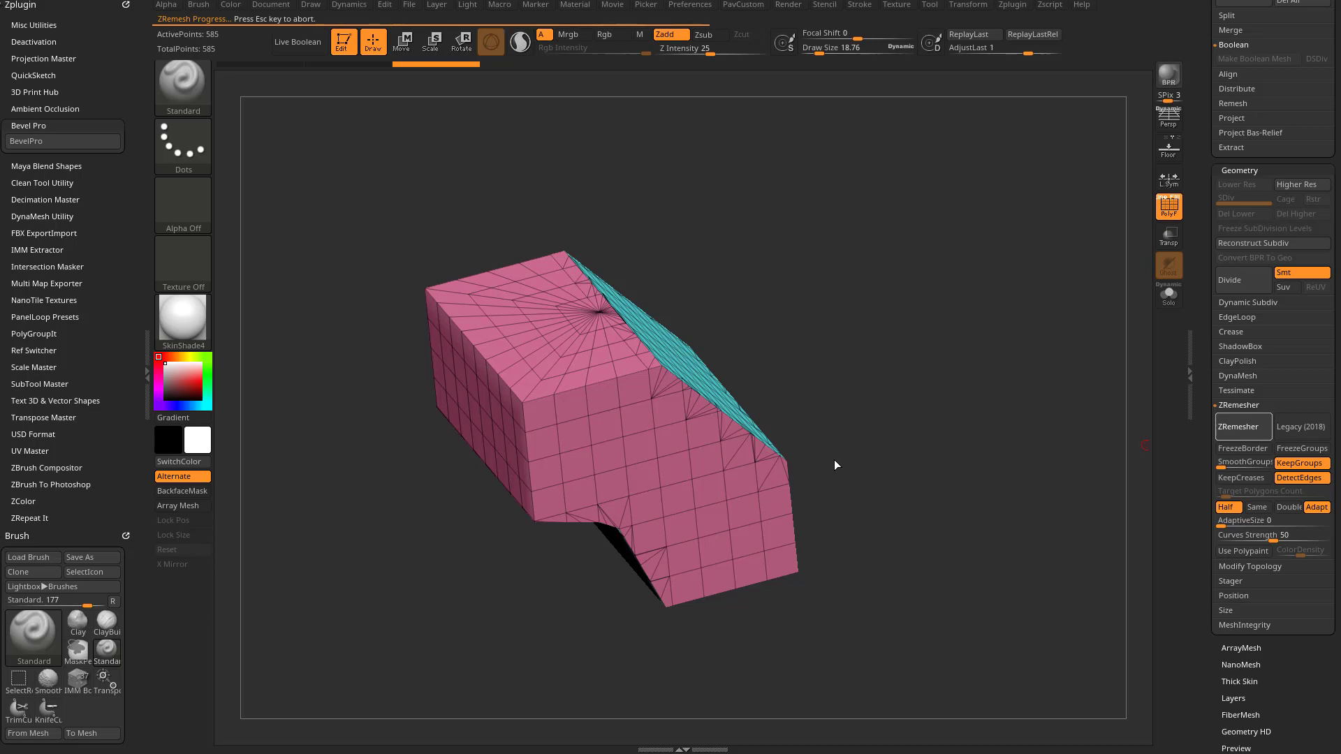
{"action": "left_click_drag", "start_coordinate": [849, 414], "coordinate": [942, 395]}
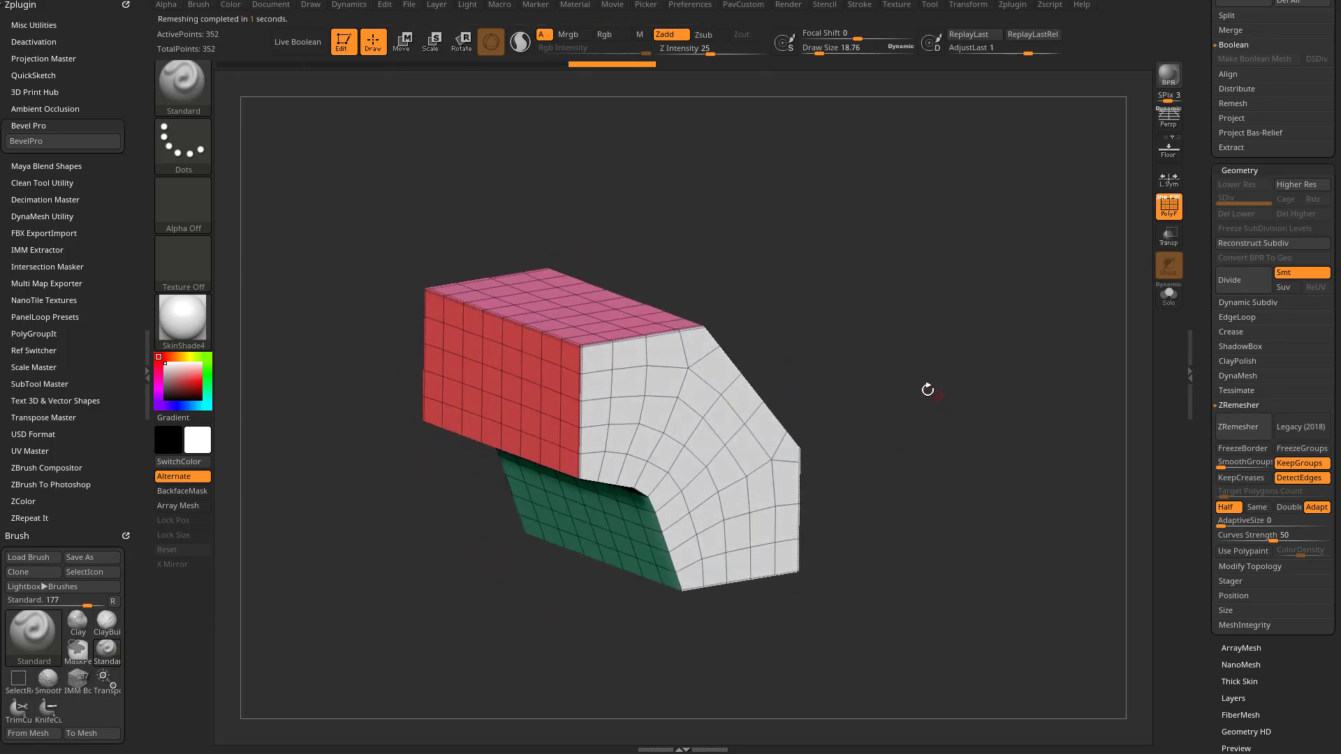
Step: Launch BevelPro on the remeshed block and set the Bevel Amount to 0.8
{"action": "left_click_drag", "start_coordinate": [842, 300], "coordinate": [808, 286]}
{"action": "left_click", "coordinate": [34, 140]}
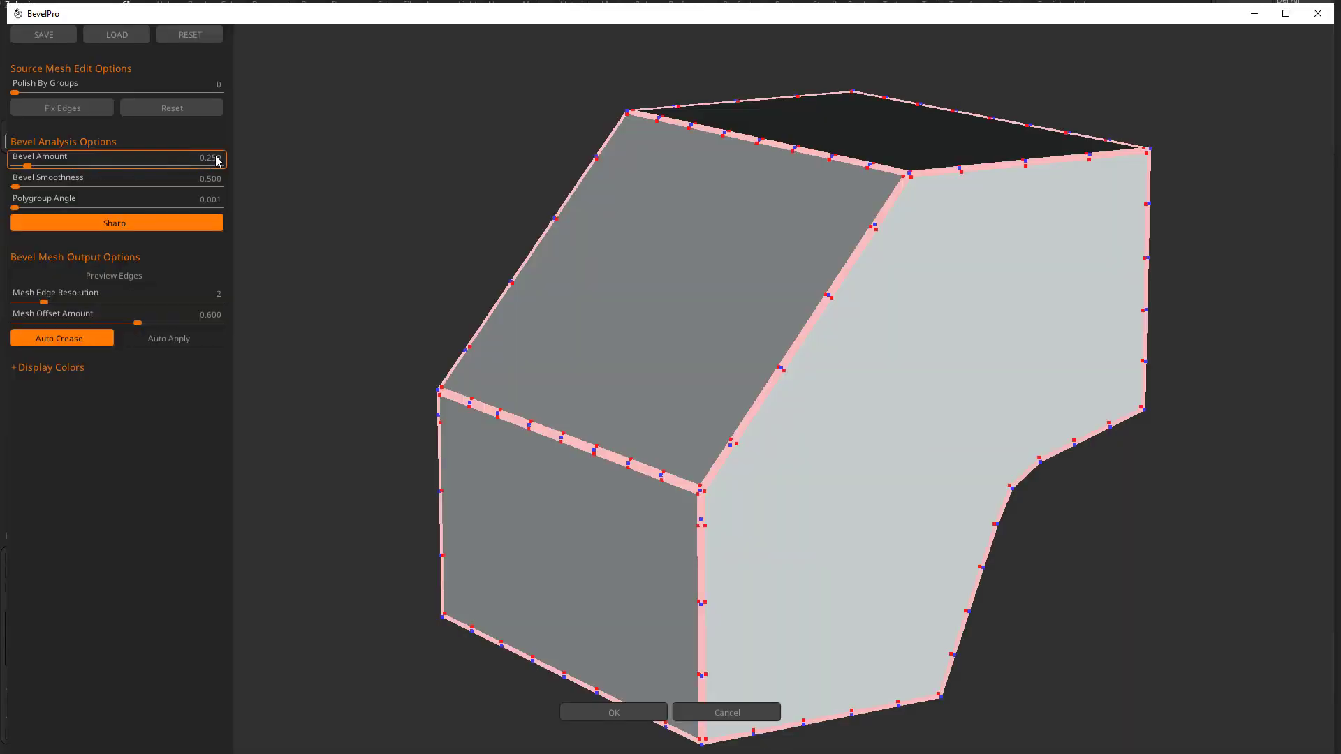
{"action": "left_click", "coordinate": [215, 161]}
{"action": "type", "text": ".4"}
{"action": "key", "text": "Return"}
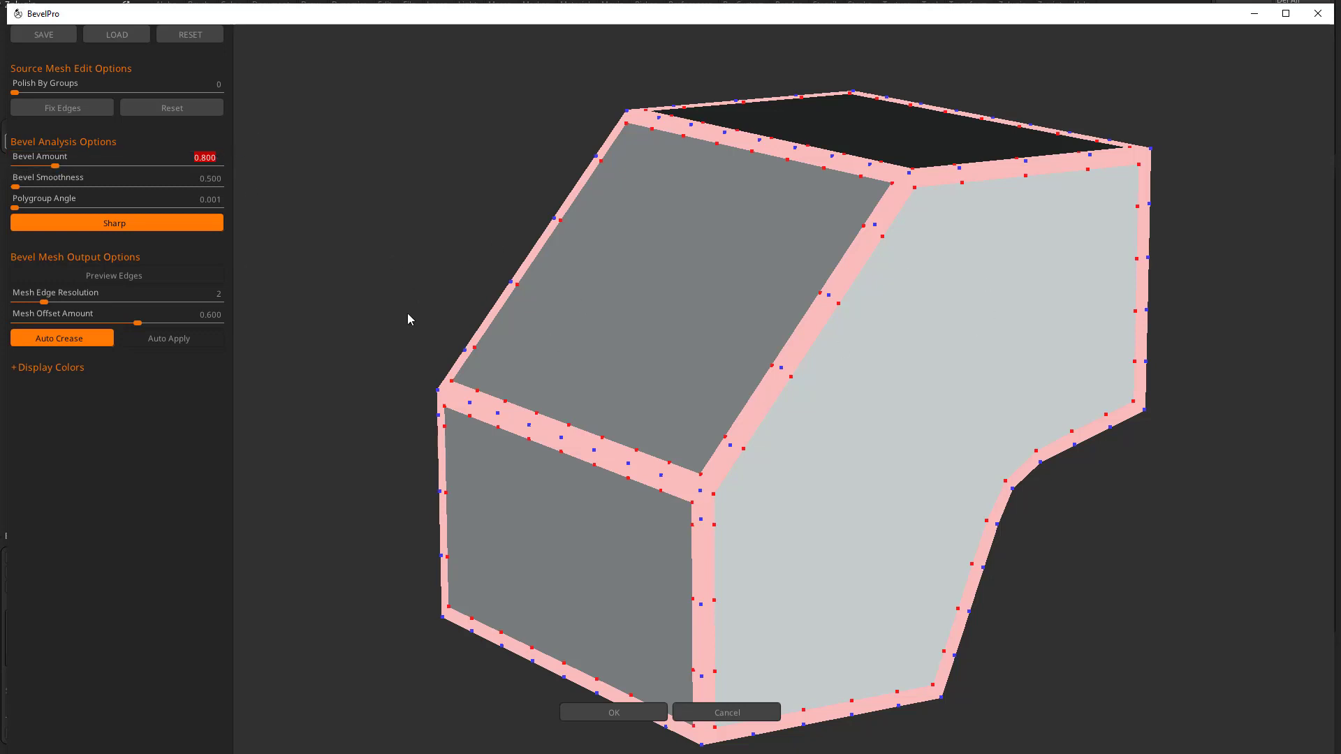
Step: Preview the bevel with Auto Apply, turn the preview off again, and accept the BevelPro settings
{"action": "left_click", "coordinate": [178, 338]}
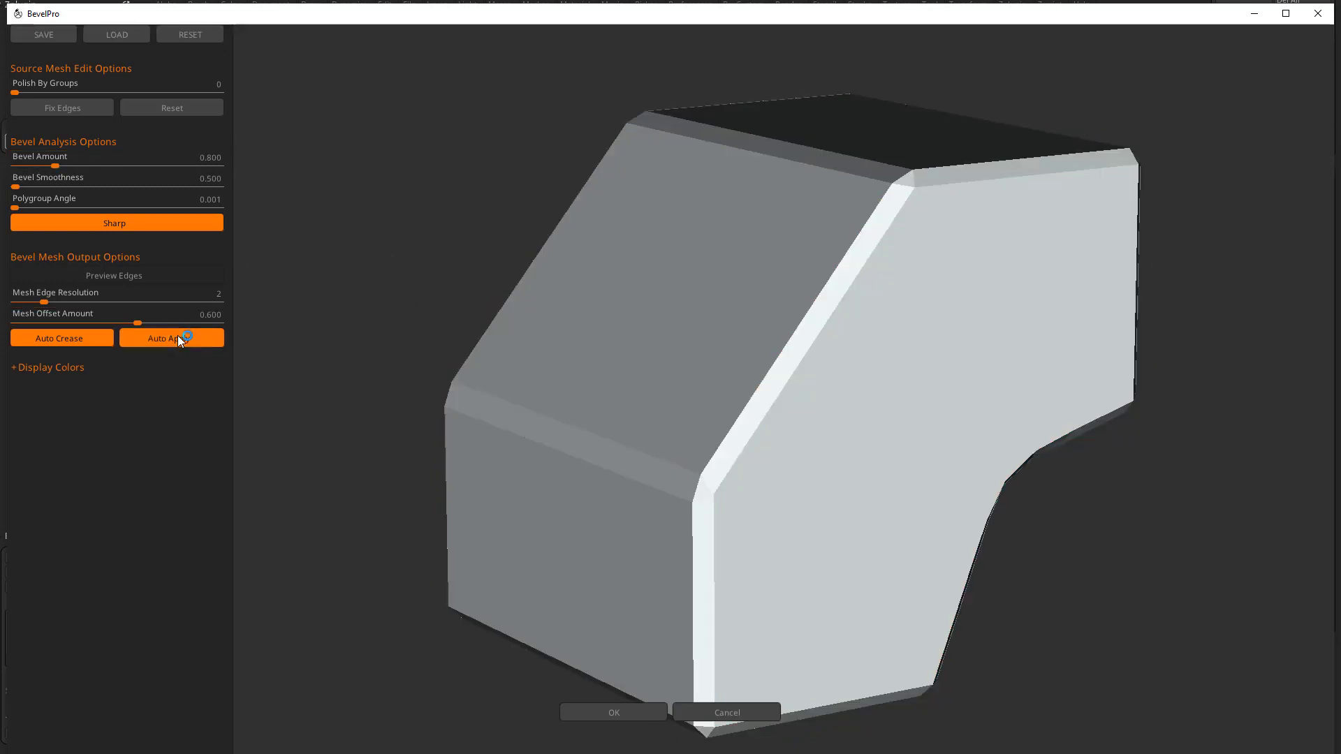
{"action": "left_click", "coordinate": [177, 338]}
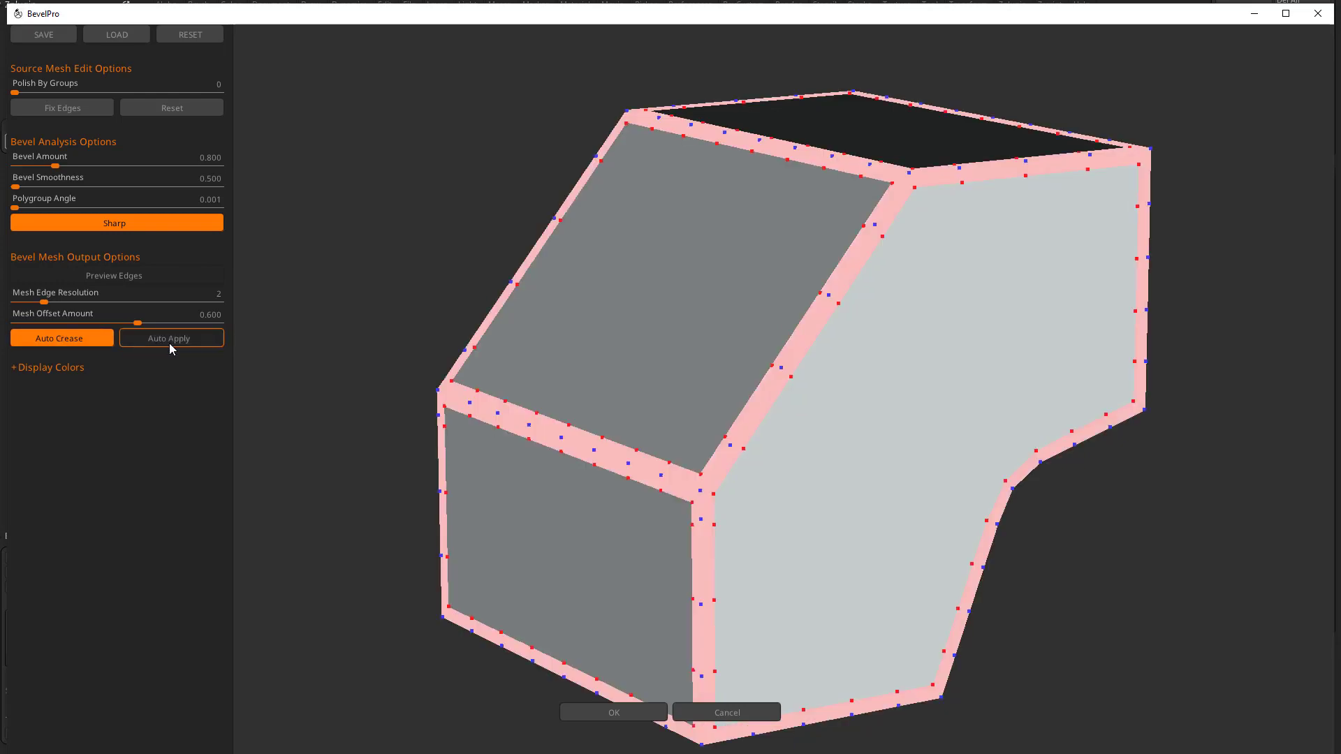
{"action": "left_click", "coordinate": [614, 712]}
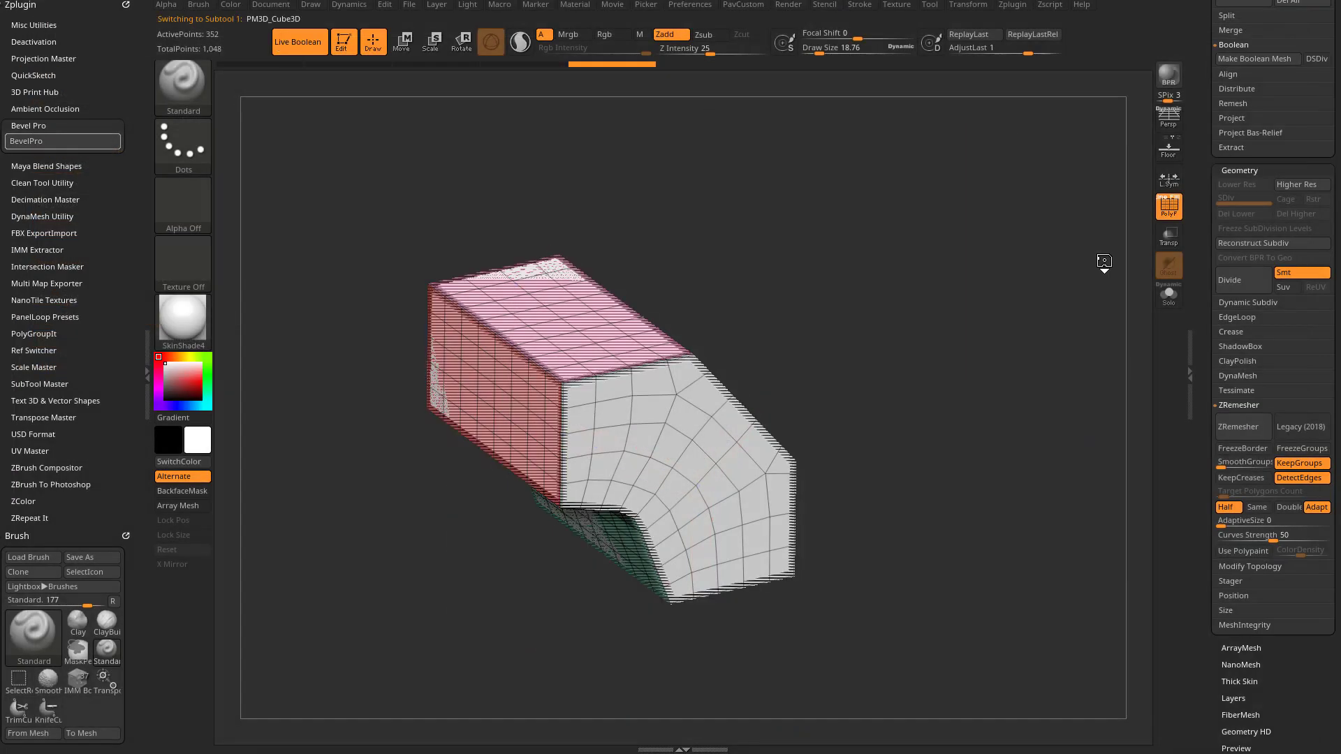
Step: Select the PM3D_Cube3D_sub subtool and hide the PM3D_Cube3D block to examine the bevel mesh from several angles
{"action": "left_click_drag", "start_coordinate": [1206, 186], "coordinate": [1205, 384]}
{"action": "mouse_move", "coordinate": [1032, 311]}
{"action": "left_mouse_down"}
{"action": "mouse_move", "coordinate": [1057, 322]}
{"action": "mouse_move", "coordinate": [1044, 335]}
{"action": "left_mouse_up"}
{"action": "left_click", "coordinate": [1265, 361]}
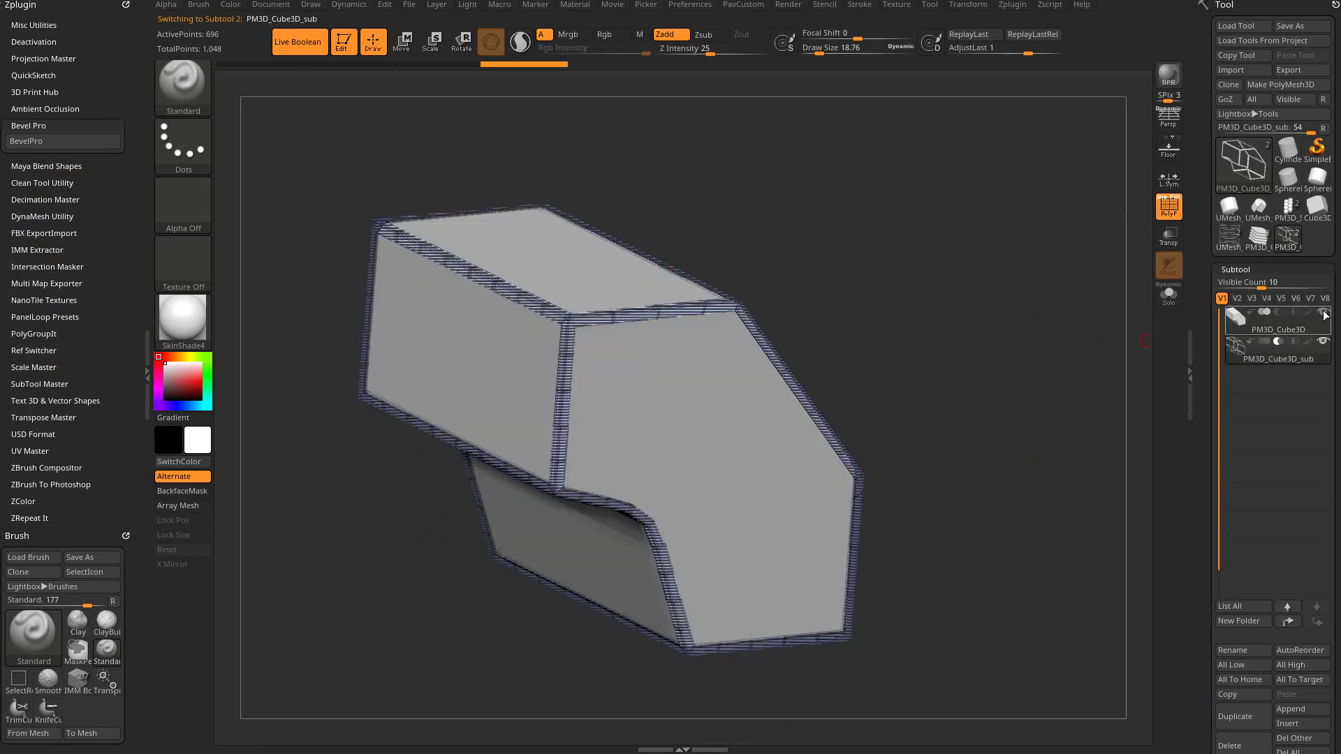
{"action": "left_click", "coordinate": [1321, 311]}
{"action": "left_click_drag", "start_coordinate": [940, 268], "coordinate": [1005, 261]}
{"action": "mouse_move", "coordinate": [928, 236]}
{"action": "left_mouse_down"}
{"action": "mouse_move", "coordinate": [993, 179]}
{"action": "mouse_move", "coordinate": [966, 239]}
{"action": "mouse_move", "coordinate": [795, 340]}
{"action": "mouse_move", "coordinate": [911, 252]}
{"action": "mouse_move", "coordinate": [996, 251]}
{"action": "mouse_move", "coordinate": [978, 238]}
{"action": "mouse_move", "coordinate": [979, 257]}
{"action": "left_mouse_up"}
Step: Switch to the mechanical bison tool and isolate its Recovered_Tool3 grille subtool to examine the bevelled frame
{"action": "key", "text": "s"}
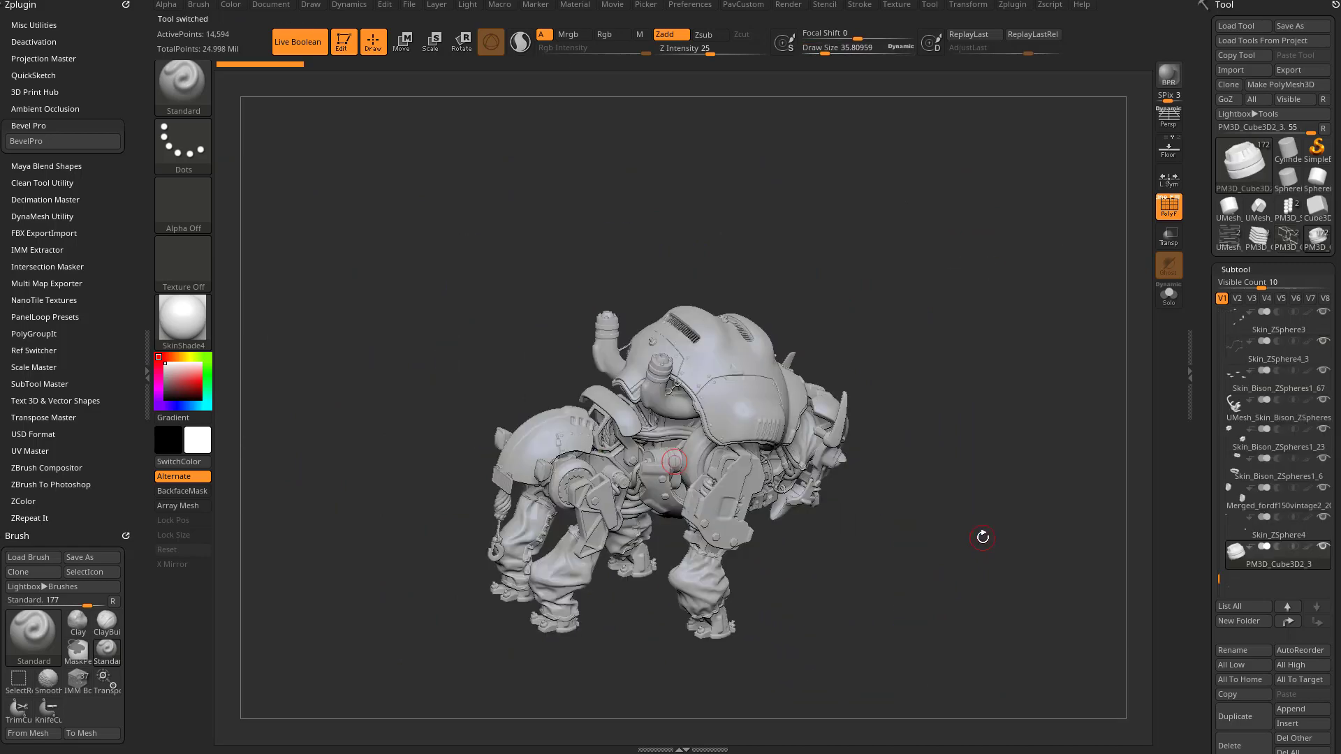
{"action": "left_click_drag", "start_coordinate": [983, 537], "coordinate": [978, 285]}
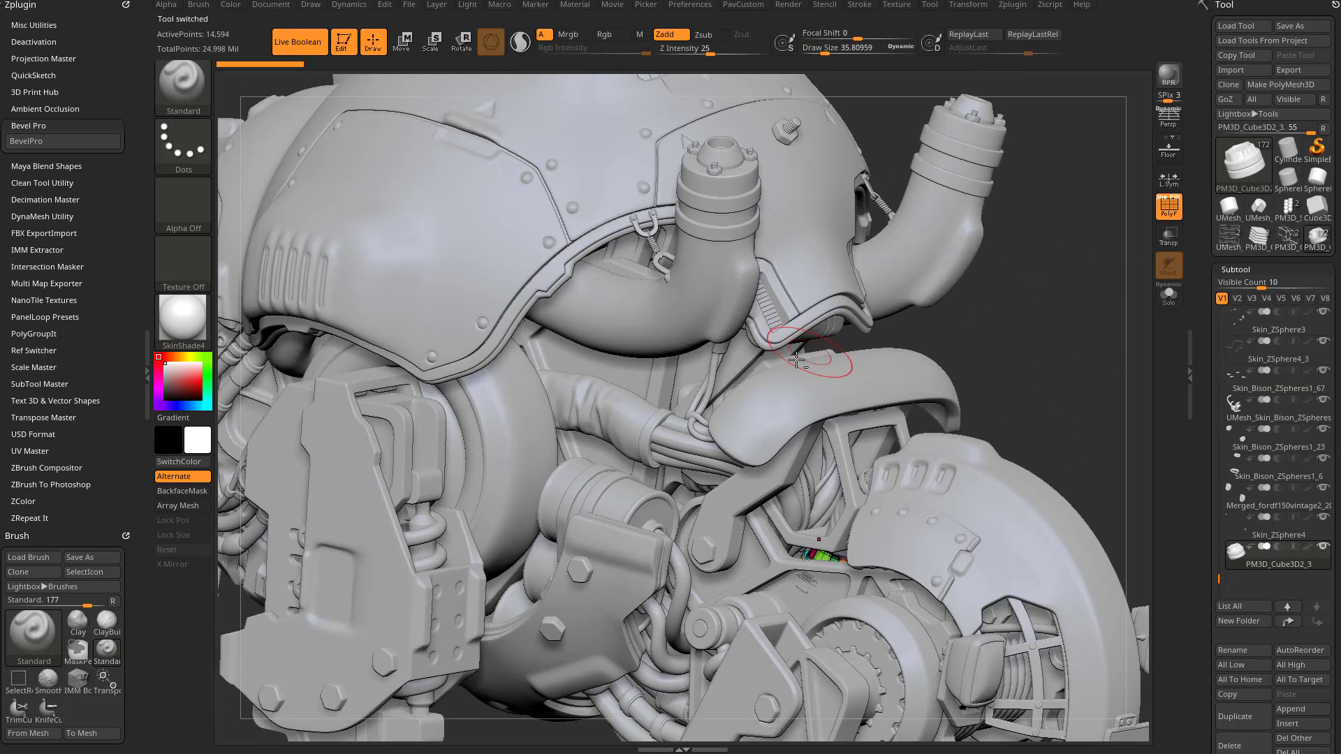
{"action": "left_click", "coordinate": [837, 433], "text": "alt"}
{"action": "left_click", "coordinate": [1168, 295]}
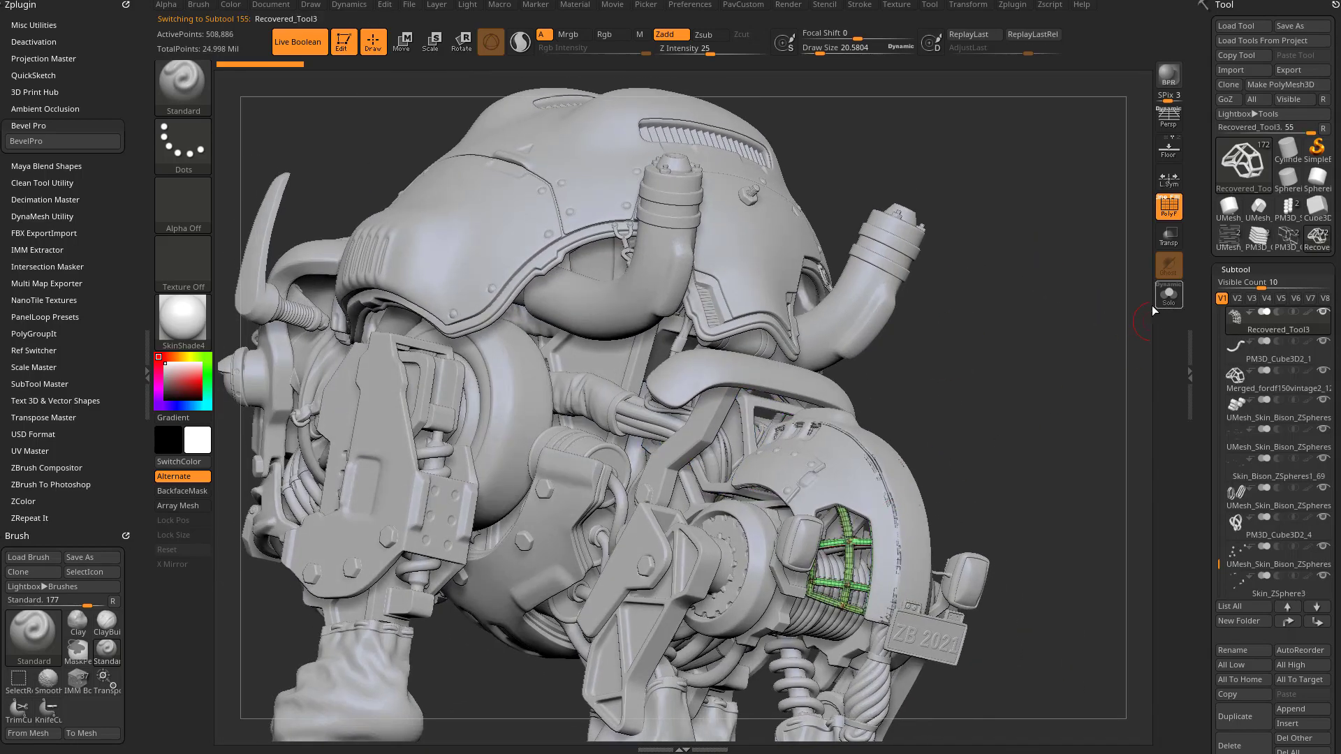
{"action": "left_click", "coordinate": [1169, 296]}
{"action": "left_click_drag", "start_coordinate": [1075, 342], "coordinate": [811, 454]}
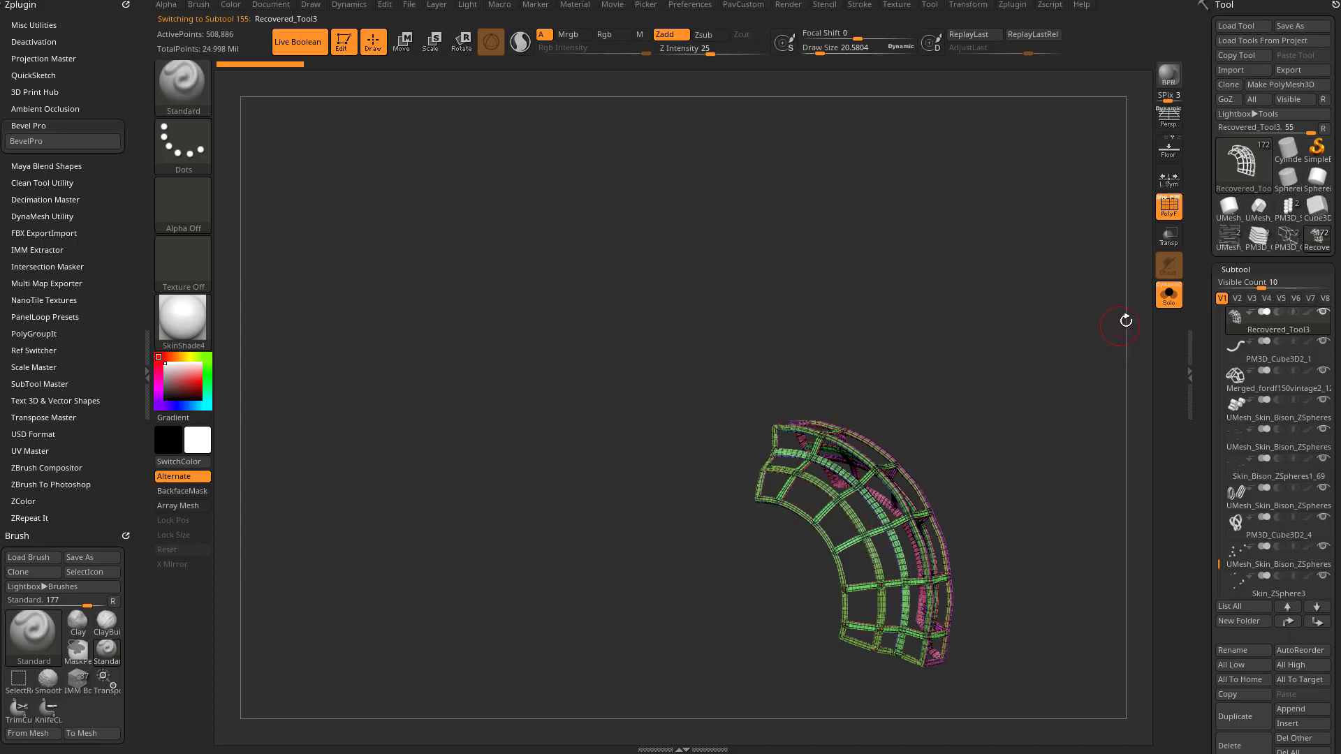
Step: Show the whole bison again and change its material to StartupMaterial
{"action": "left_click", "coordinate": [1168, 295]}
{"action": "left_click_drag", "start_coordinate": [1075, 393], "coordinate": [936, 320]}
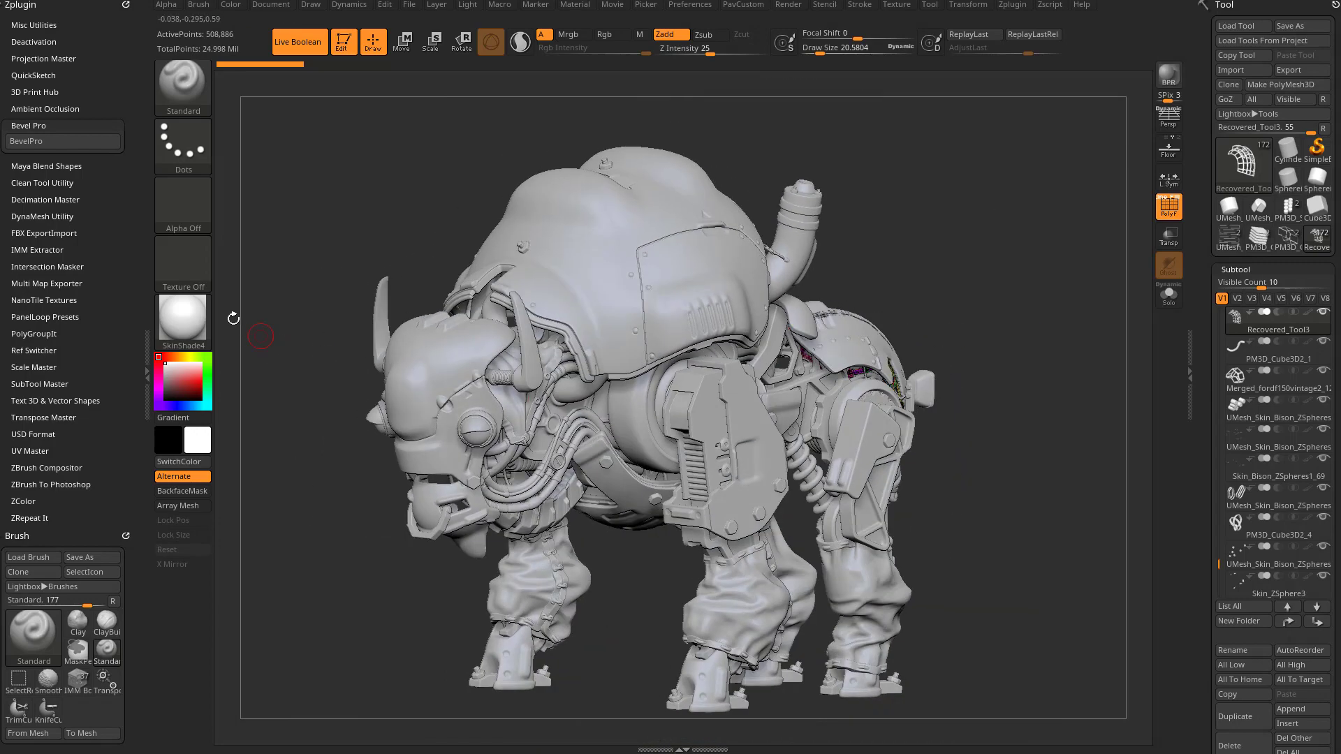
{"action": "left_click", "coordinate": [188, 320]}
{"action": "left_click", "coordinate": [276, 341]}
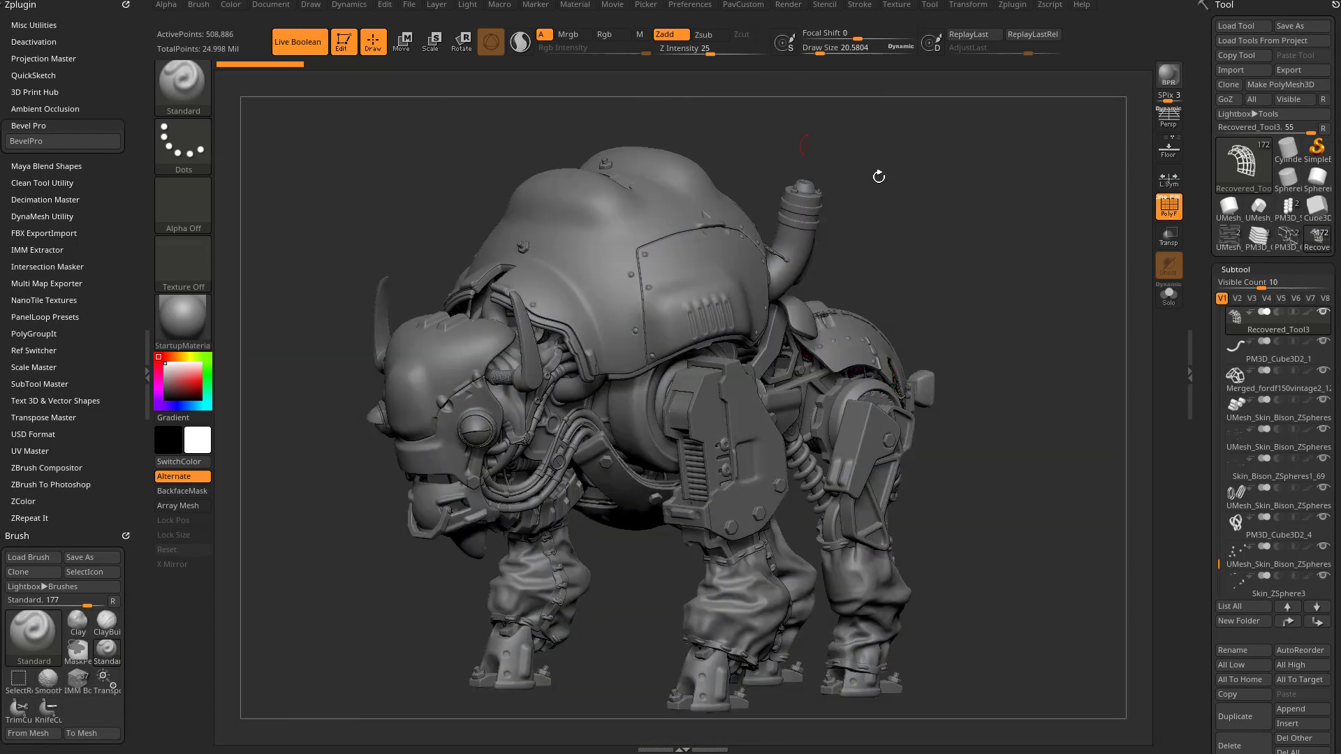
{"action": "left_click_drag", "start_coordinate": [909, 263], "coordinate": [849, 296]}
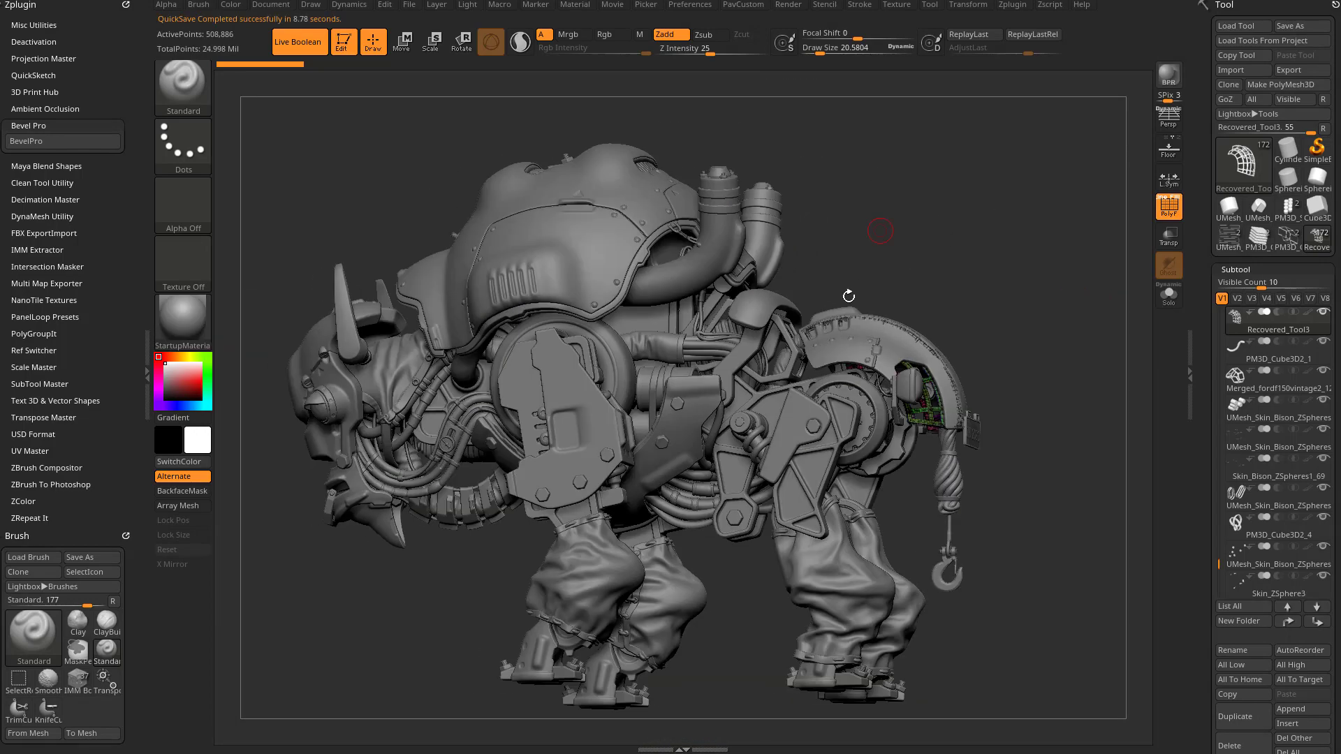
Step: Isolate the bison's UMesh_Skin_Bison_ZSpheres1_12 leg plate and examine its polygroups and bevelled recesses
{"action": "left_click", "coordinate": [806, 480], "text": "alt"}
{"action": "left_click", "coordinate": [1168, 294]}
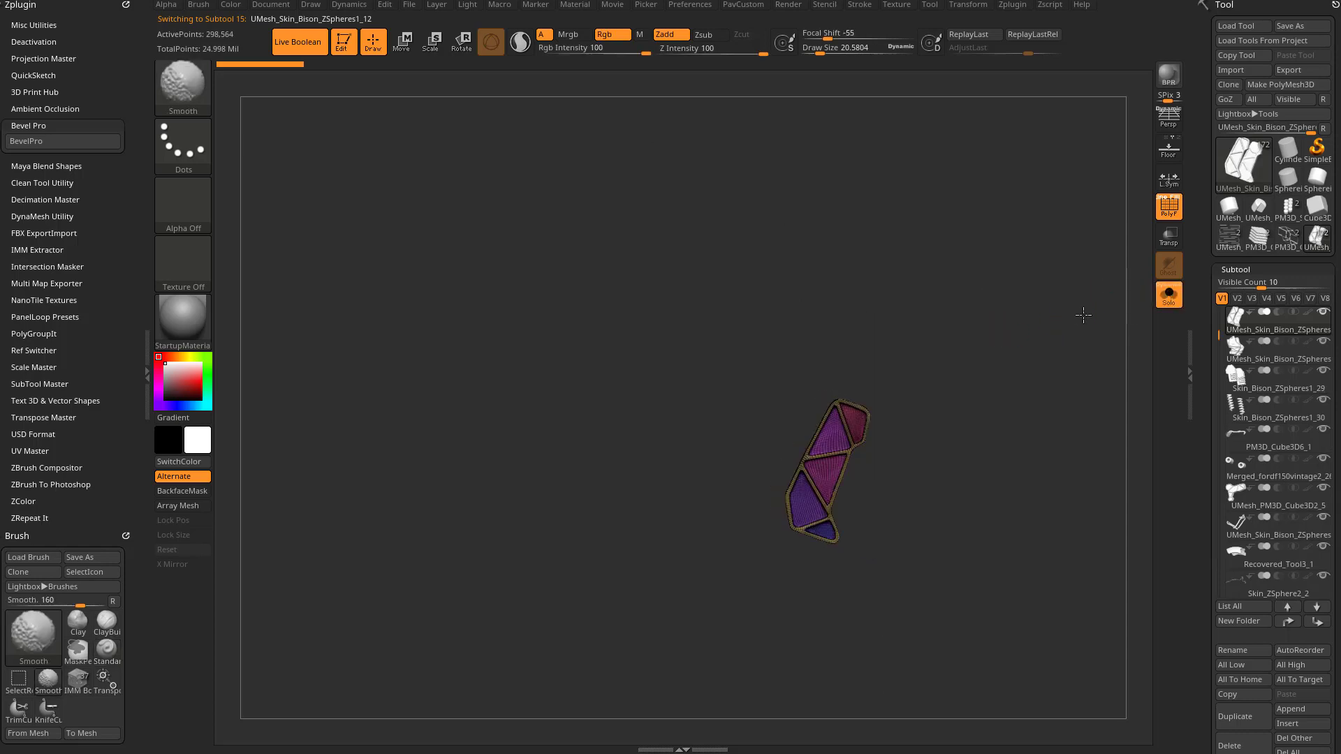
{"action": "key", "text": "s"}
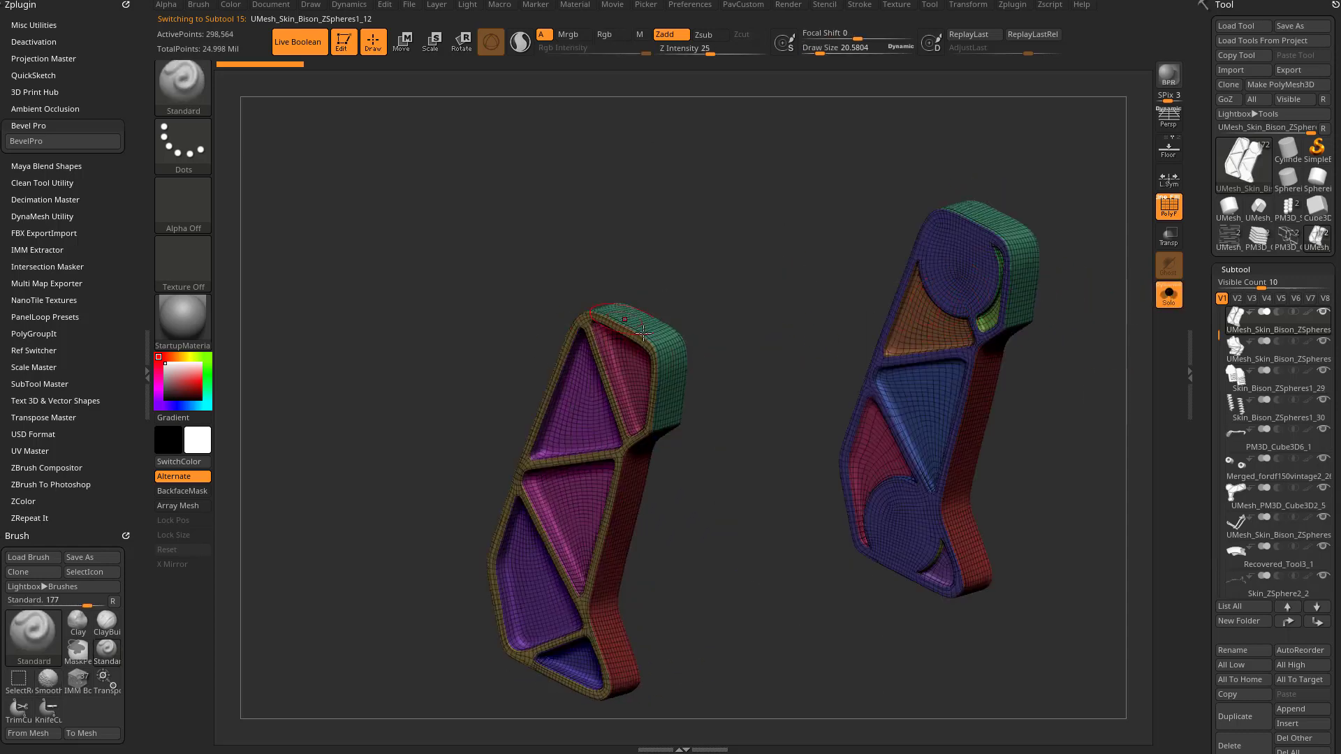
{"action": "left_click_drag", "start_coordinate": [744, 605], "coordinate": [394, 85]}
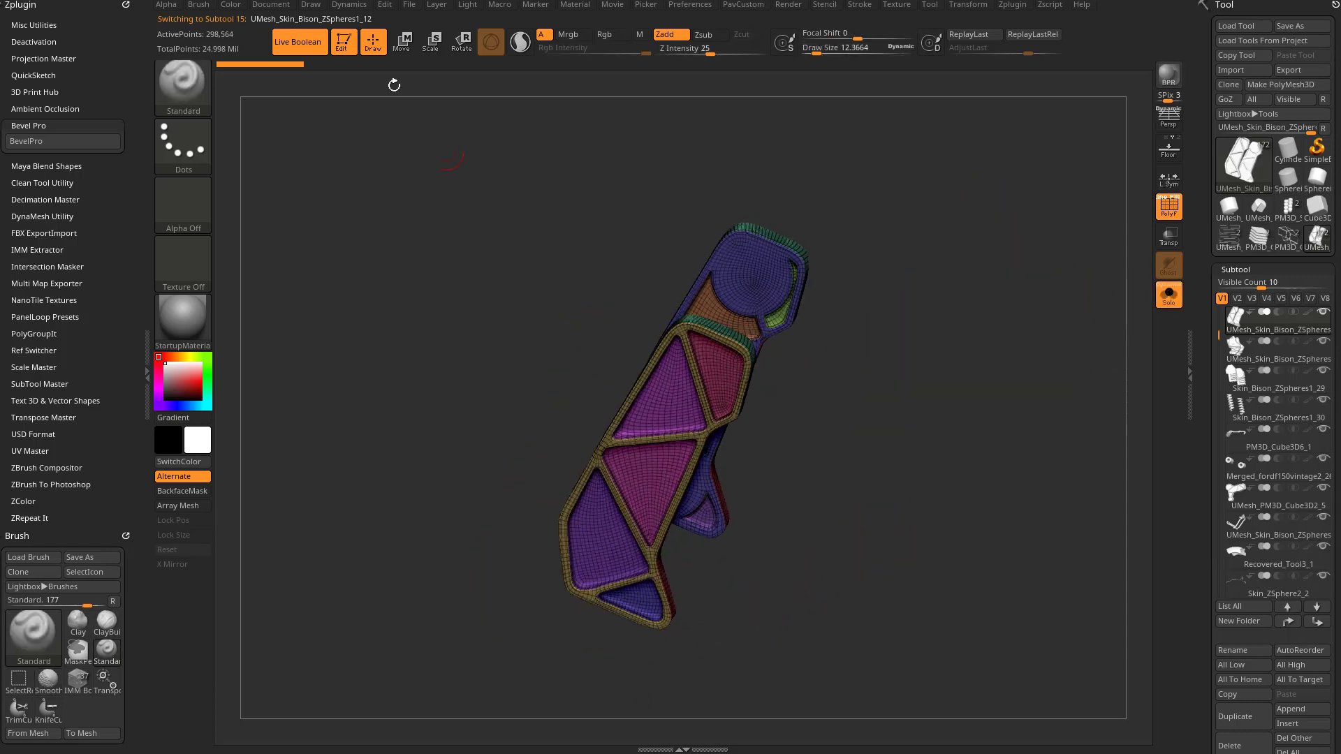
Step: Leave Edit mode, clear the canvas, and draw a new Cube3D on it in Edit mode
{"action": "left_click", "coordinate": [342, 43]}
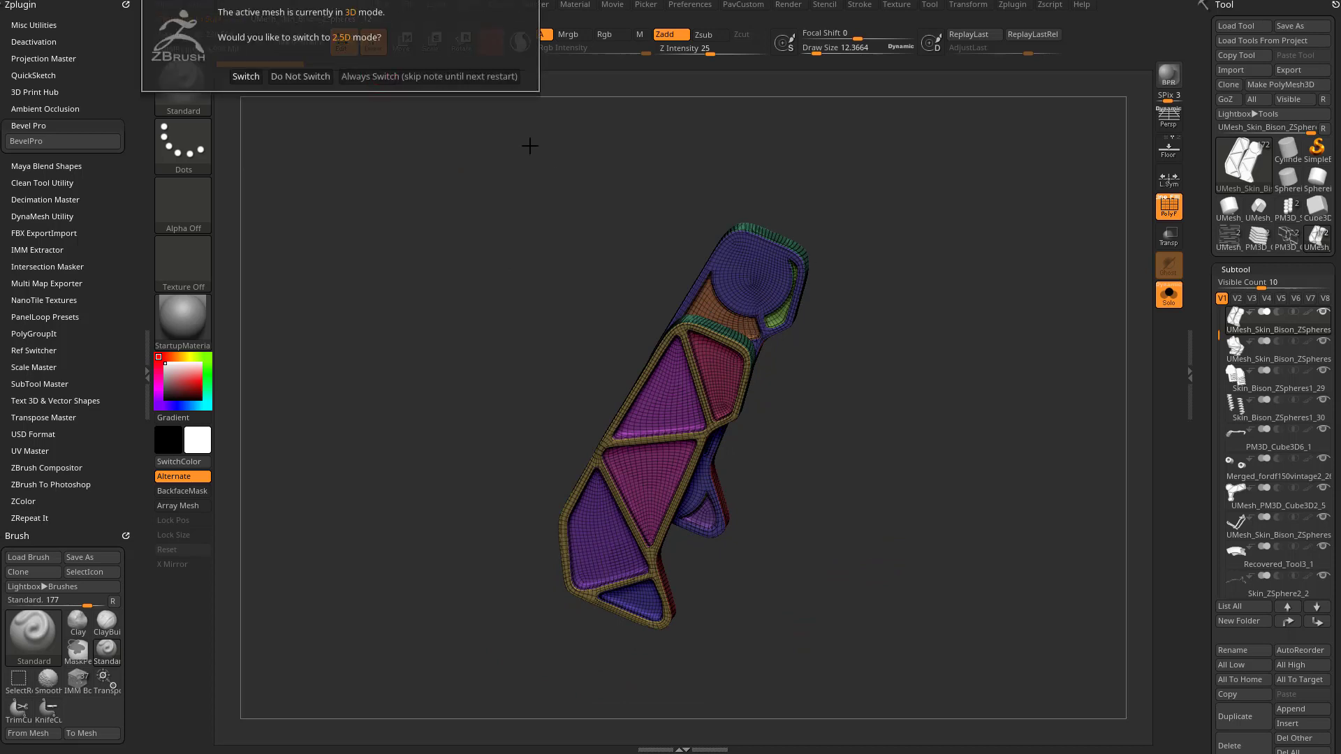
{"action": "left_click", "coordinate": [480, 77]}
{"action": "key", "text": "ctrl+n"}
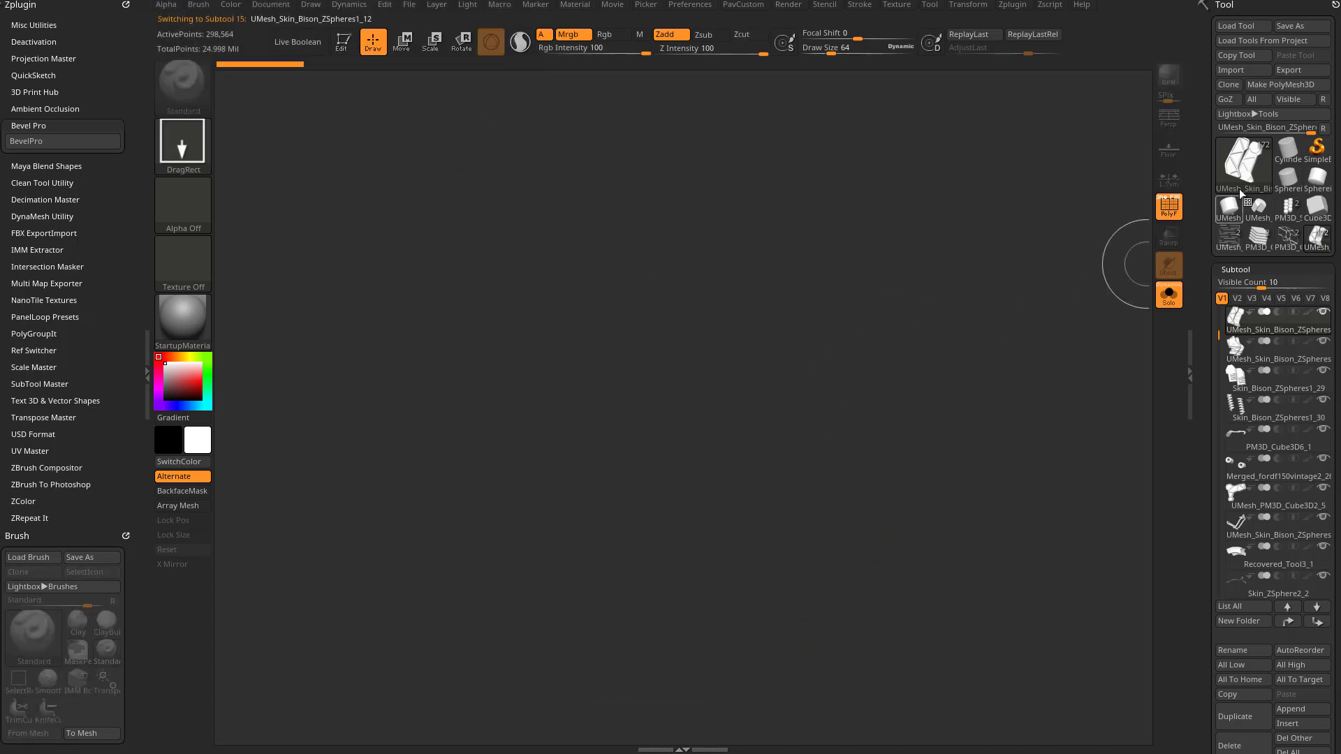
{"action": "left_click", "coordinate": [1240, 171]}
{"action": "left_click", "coordinate": [701, 171]}
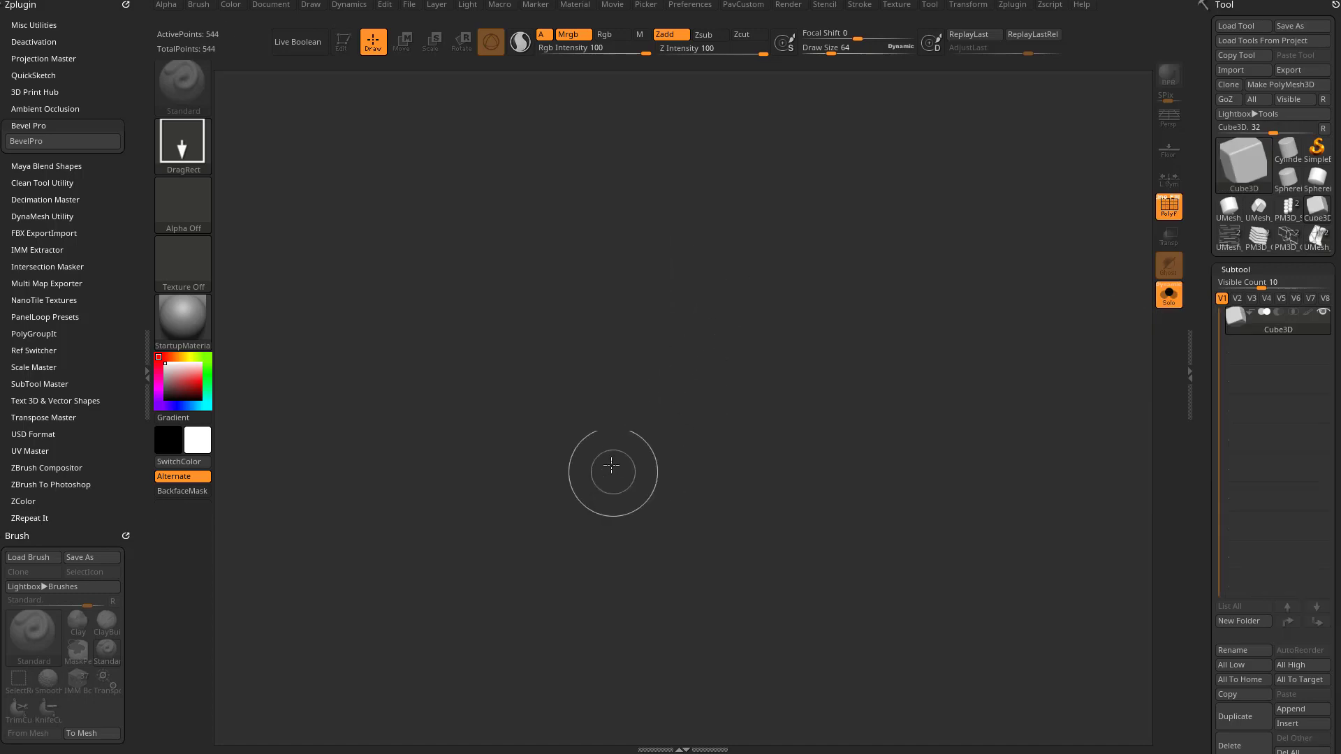
{"action": "left_click_drag", "start_coordinate": [599, 470], "coordinate": [685, 641]}
{"action": "left_click", "coordinate": [341, 44]}
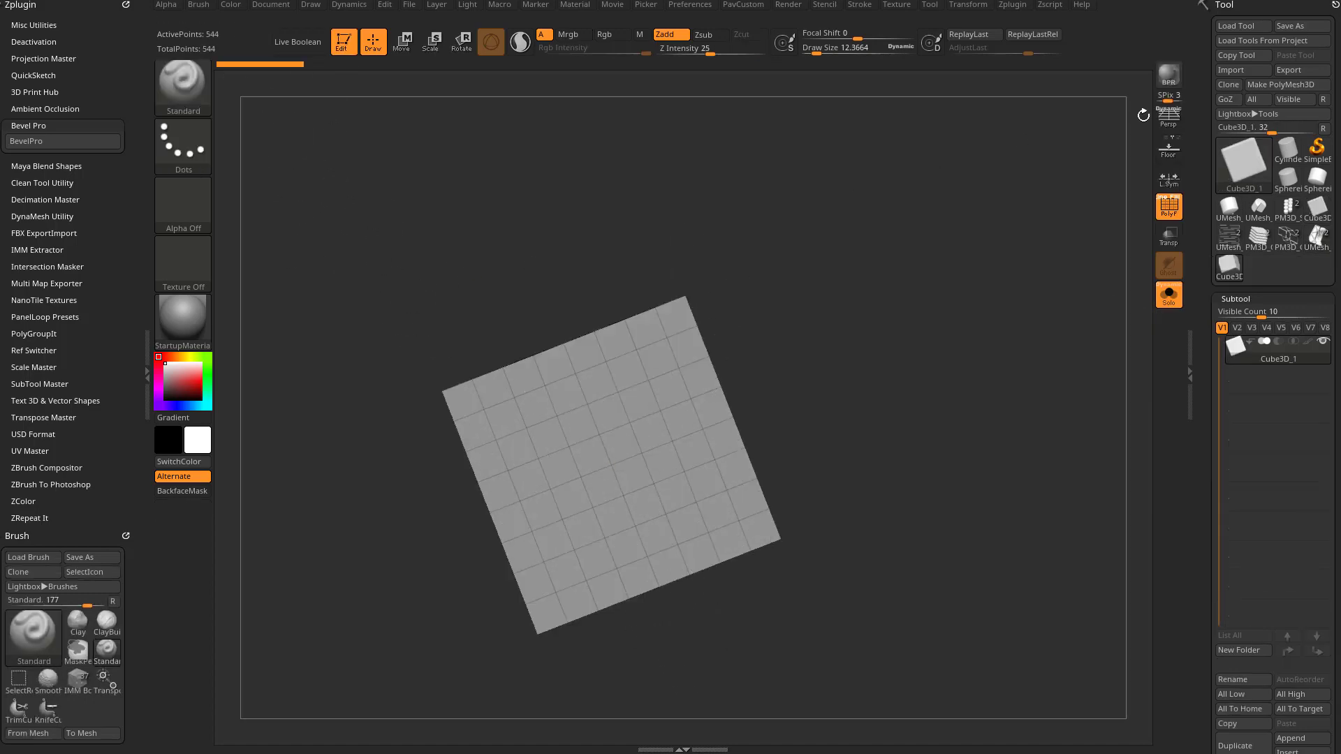
Step: Convert the new cube to a PolyMesh3D, assign the SkinShade4 material, and snap to a straight view
{"action": "left_click", "coordinate": [1260, 89]}
{"action": "left_click", "coordinate": [181, 323]}
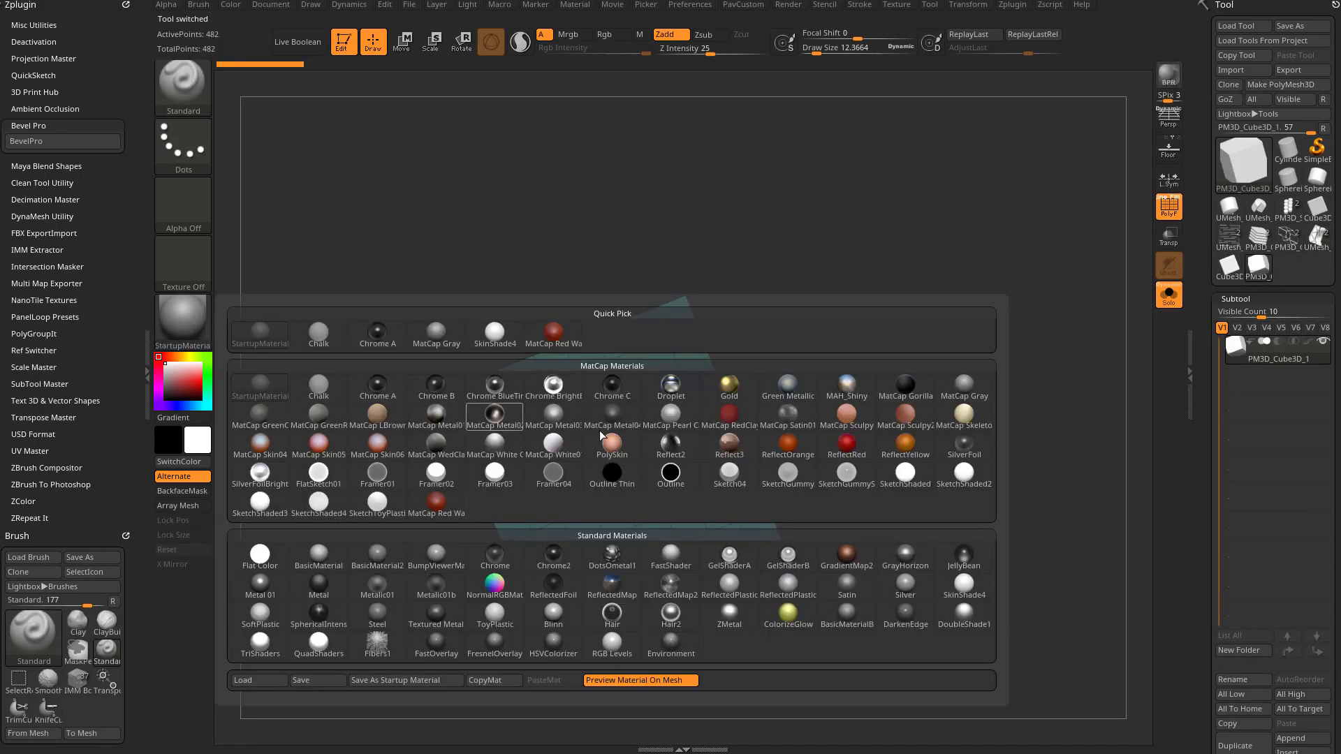
{"action": "left_click", "coordinate": [964, 589]}
{"action": "left_click_drag", "start_coordinate": [1035, 455], "coordinate": [1029, 470], "text": "shift"}
Step: Scale the cube with the gizmo, stretching it taller along Y and narrowing it along Z
{"action": "key", "text": "w"}
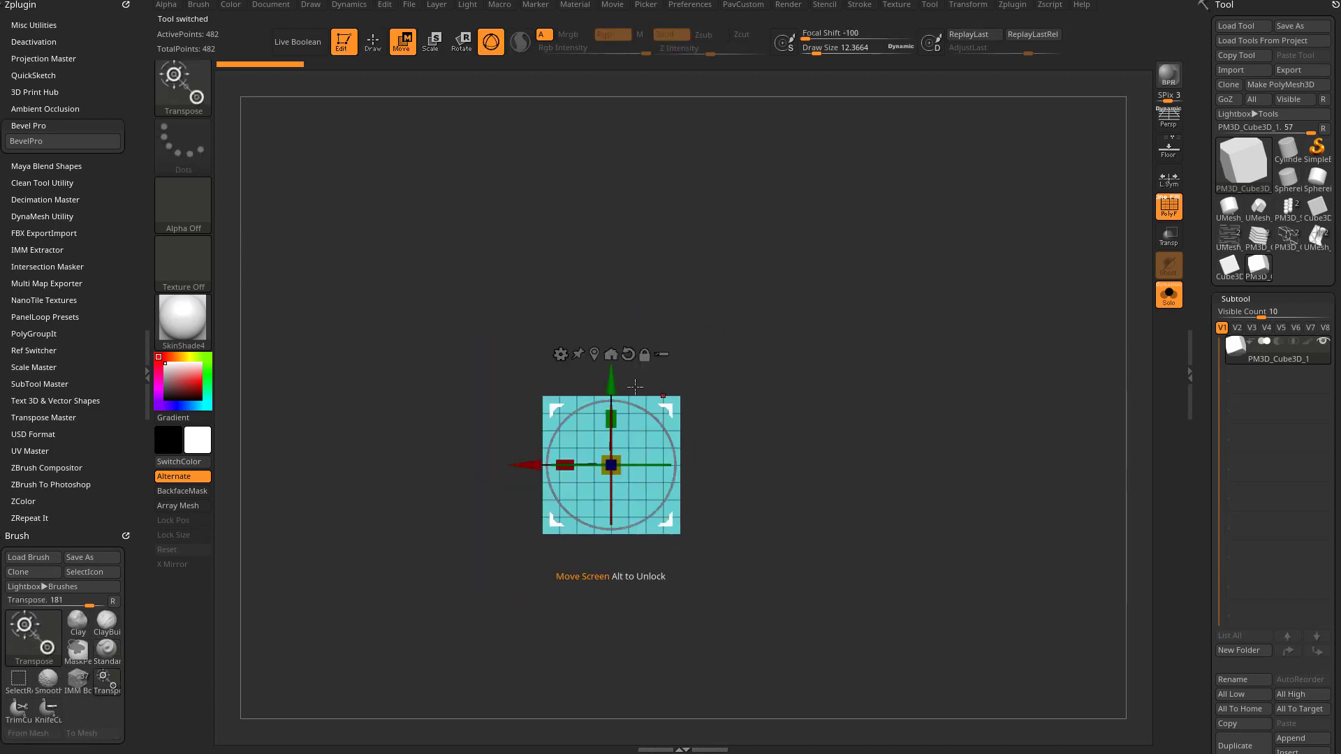
{"action": "mouse_move", "coordinate": [612, 417]}
{"action": "left_mouse_down"}
{"action": "mouse_move", "coordinate": [613, 335]}
{"action": "mouse_move", "coordinate": [632, 317]}
{"action": "left_mouse_up"}
{"action": "left_click_drag", "start_coordinate": [901, 363], "coordinate": [854, 390]}
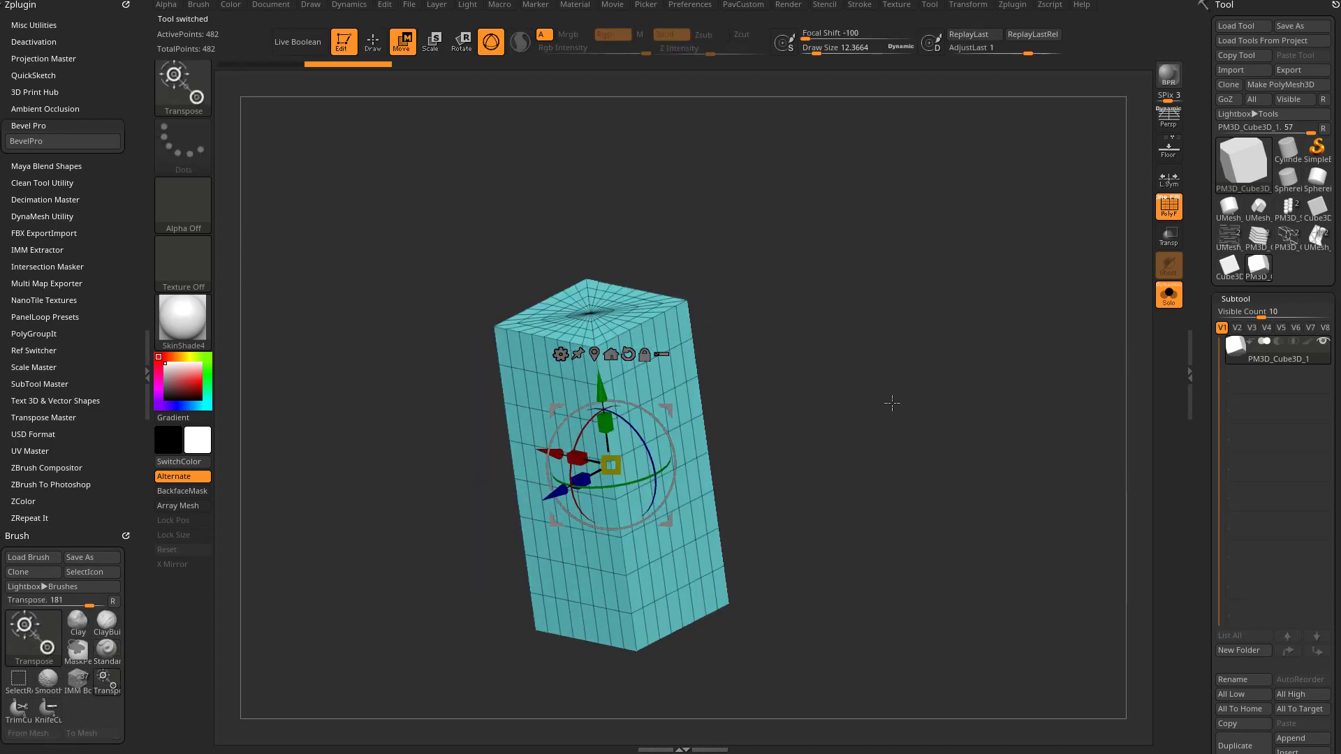
{"action": "key", "text": "q"}
{"action": "key", "text": "w"}
{"action": "left_click_drag", "start_coordinate": [583, 479], "coordinate": [602, 469]}
{"action": "key", "text": "q"}
Step: Reshape the block into a slab by widening it along Z and thinning it along X
{"action": "left_click_drag", "start_coordinate": [910, 406], "coordinate": [885, 421]}
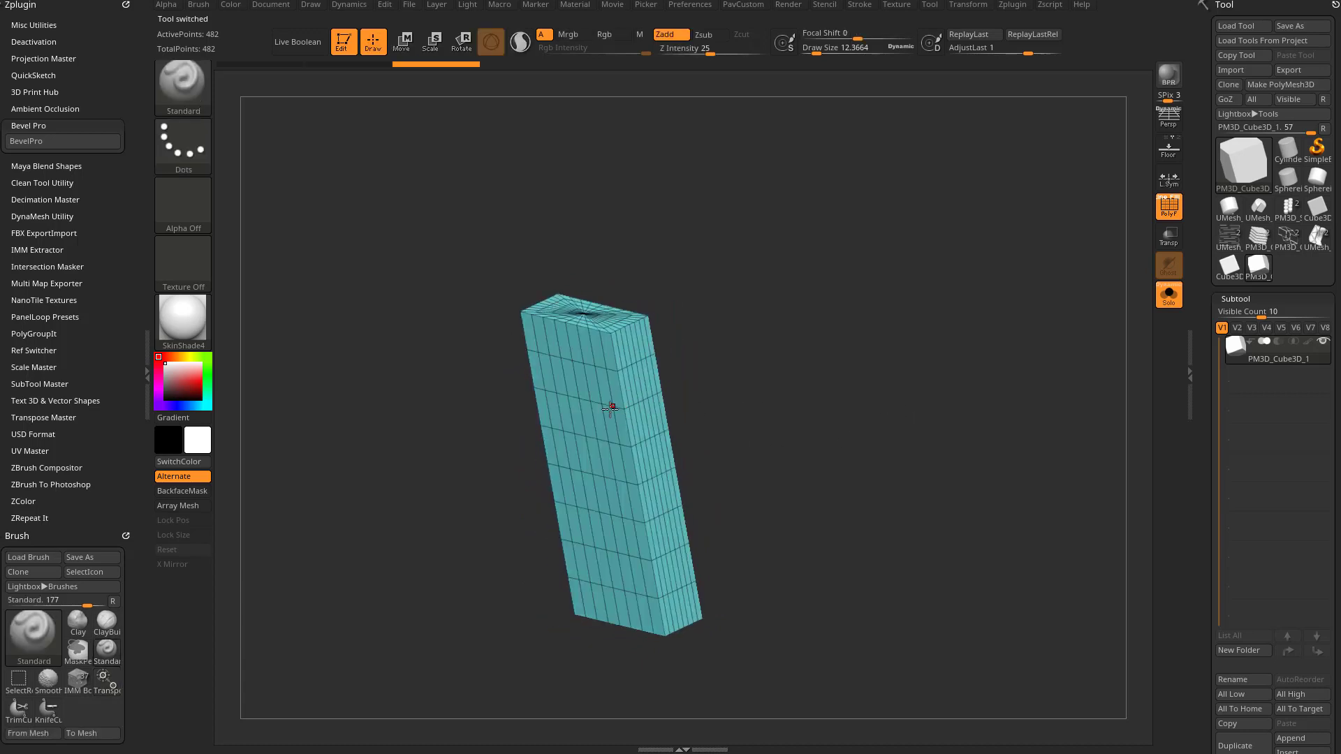
{"action": "left_click_drag", "start_coordinate": [761, 337], "coordinate": [688, 380]}
{"action": "key", "text": "w"}
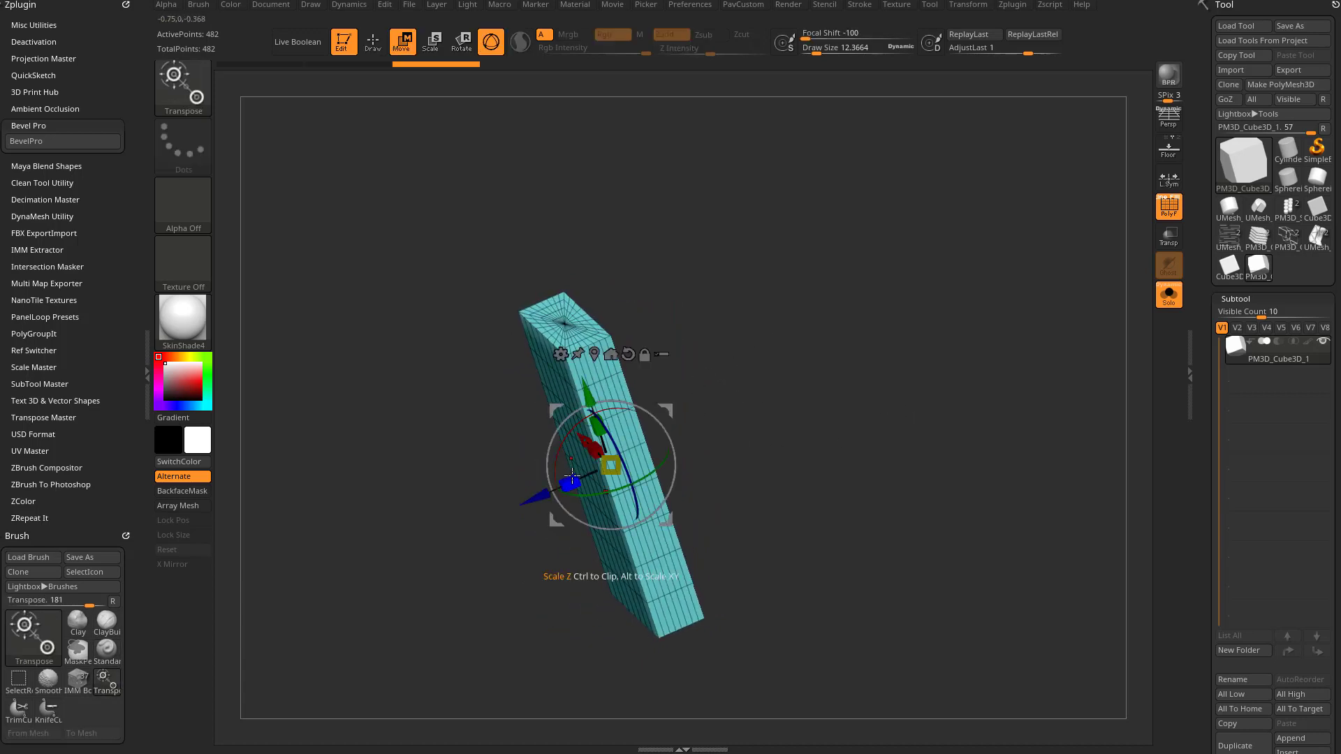
{"action": "left_click_drag", "start_coordinate": [466, 509], "coordinate": [410, 538]}
{"action": "left_click_drag", "start_coordinate": [595, 452], "coordinate": [605, 461]}
{"action": "key", "text": "q"}
{"action": "mouse_move", "coordinate": [919, 392]}
{"action": "left_mouse_down"}
{"action": "mouse_move", "coordinate": [889, 426]}
{"action": "mouse_move", "coordinate": [927, 446]}
{"action": "mouse_move", "coordinate": [1006, 450]}
{"action": "left_mouse_up"}
Step: ZRemesh the slab with Half, AdaptiveSize 0 and DetectEdges
{"action": "left_click_drag", "start_coordinate": [1209, 461], "coordinate": [1211, 267]}
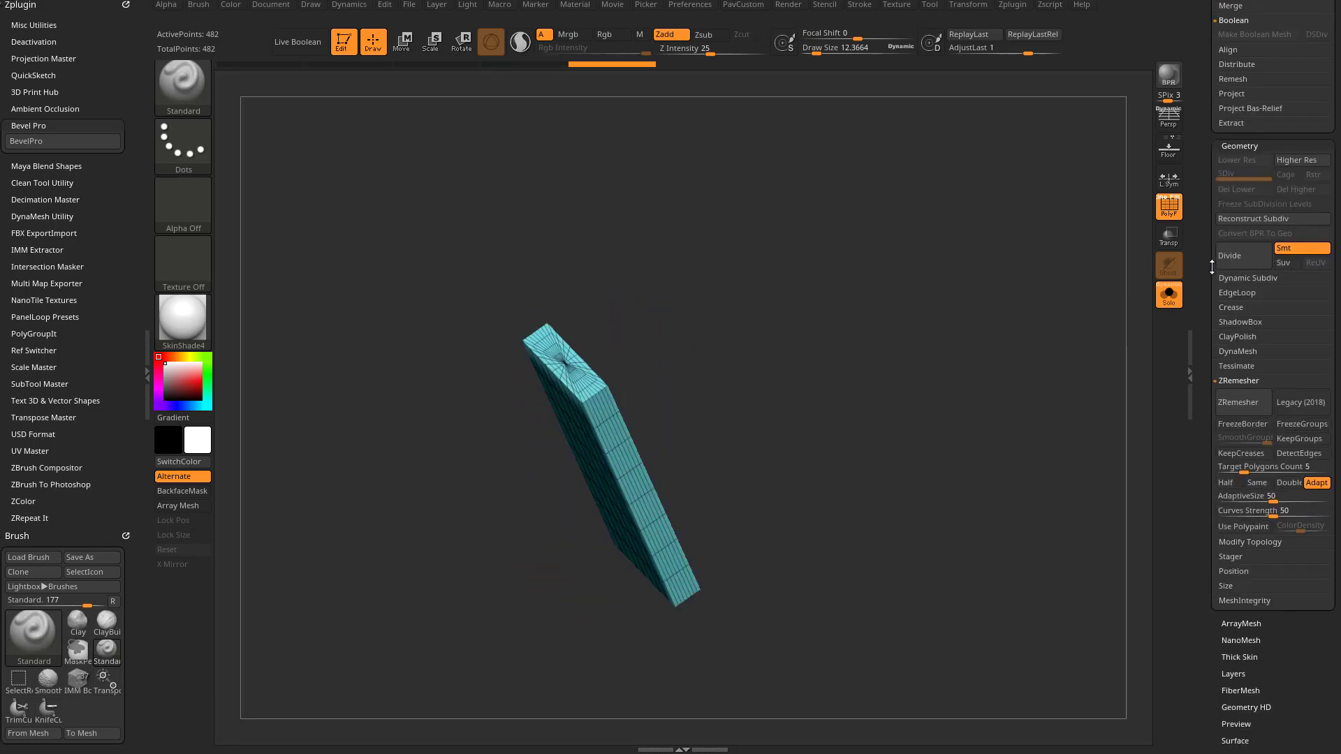
{"action": "left_click", "coordinate": [1225, 483]}
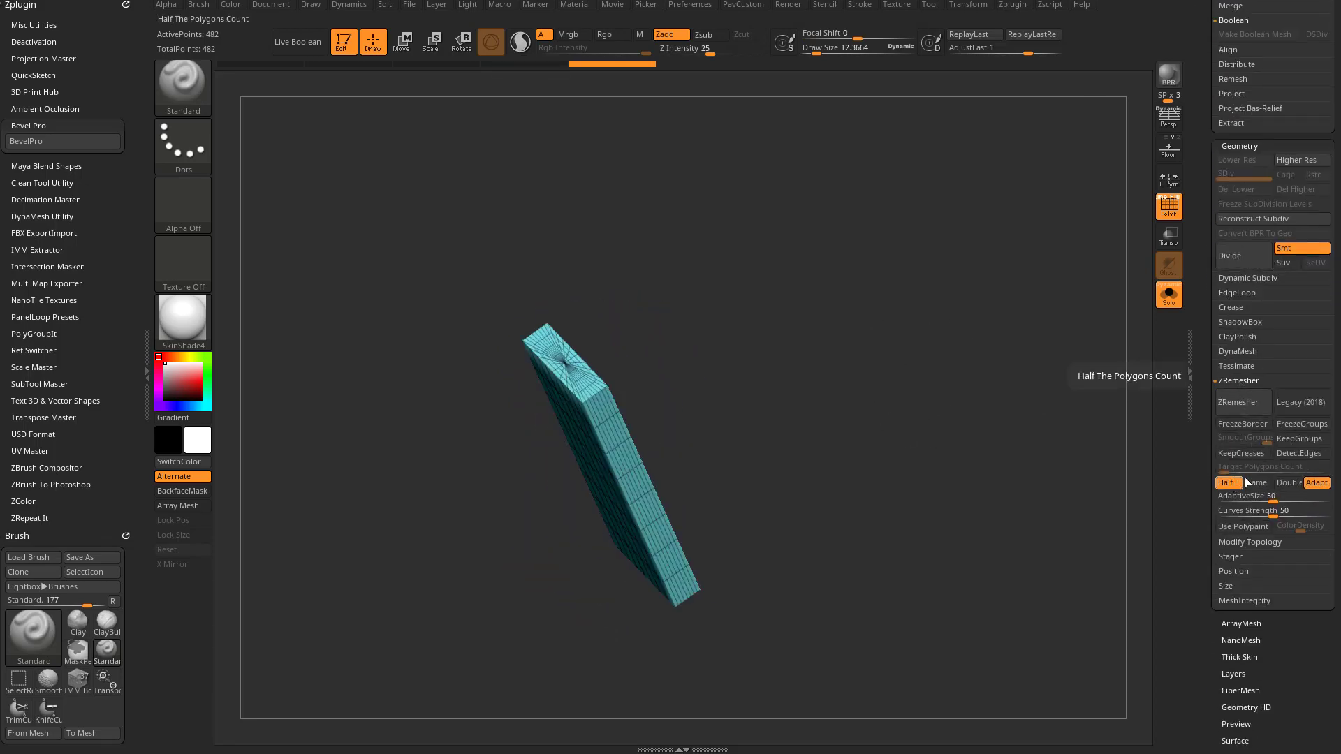
{"action": "left_click", "coordinate": [1288, 454]}
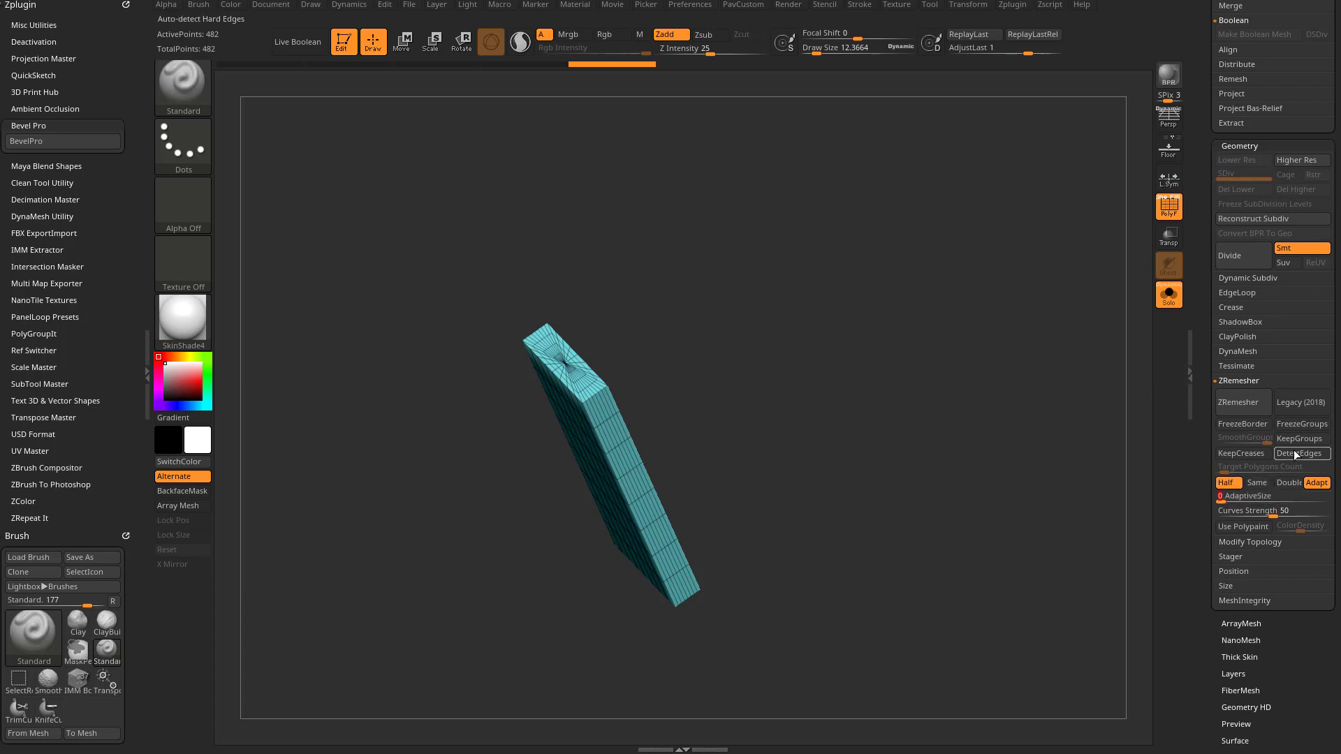
{"action": "left_click", "coordinate": [1247, 407]}
Step: Divide the slab three times and delete its lower subdivision levels
{"action": "left_click_drag", "start_coordinate": [727, 321], "coordinate": [919, 335]}
{"action": "key", "text": "ctrl+d"}
{"action": "key", "text": "ctrl+d"}
{"action": "key", "text": "ctrl+d"}
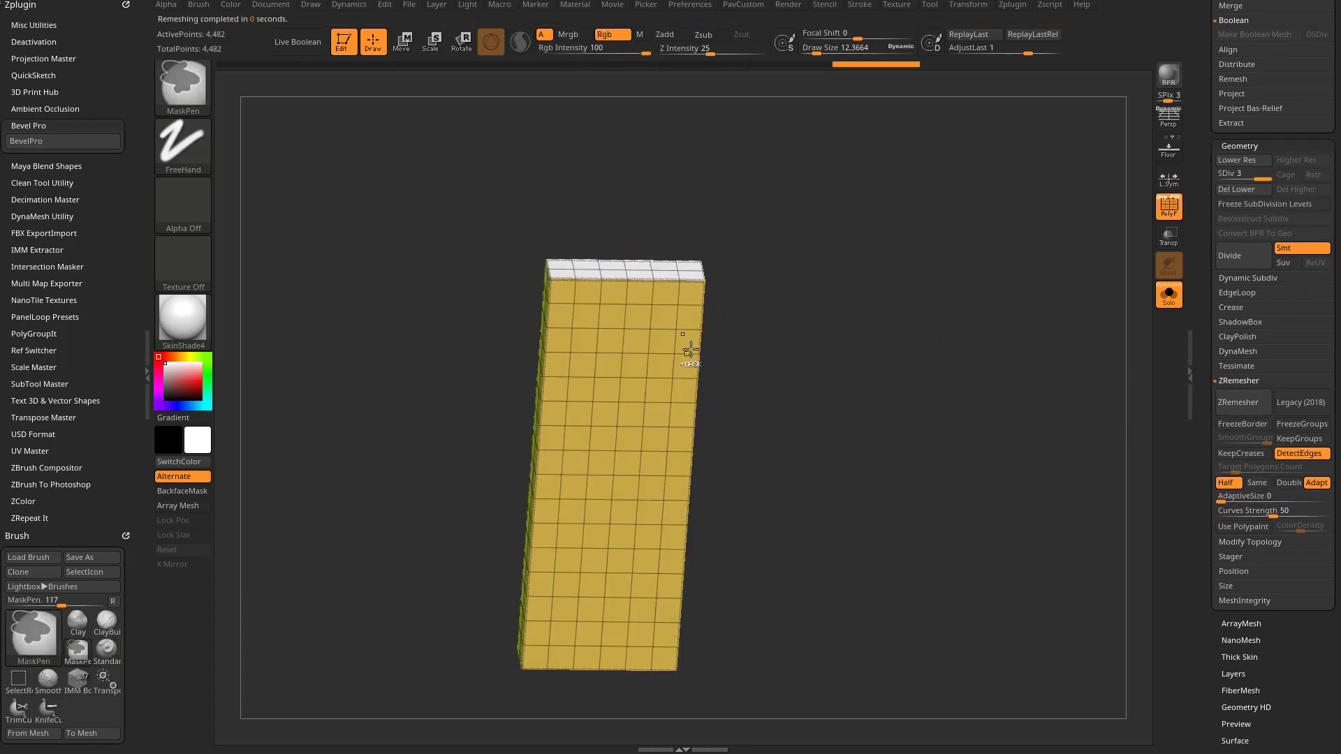
{"action": "left_click", "coordinate": [1237, 190]}
Step: Slice off the slab's upper-right and lower-left corners with KnifeCurve and cut an angular notch into its right edge
{"action": "mouse_move", "coordinate": [957, 270]}
{"action": "left_mouse_down"}
{"action": "mouse_move", "coordinate": [1020, 285]}
{"action": "mouse_move", "coordinate": [859, 245]}
{"action": "mouse_move", "coordinate": [895, 284]}
{"action": "left_mouse_up"}
{"action": "key", "text": "ctrl+shift"}
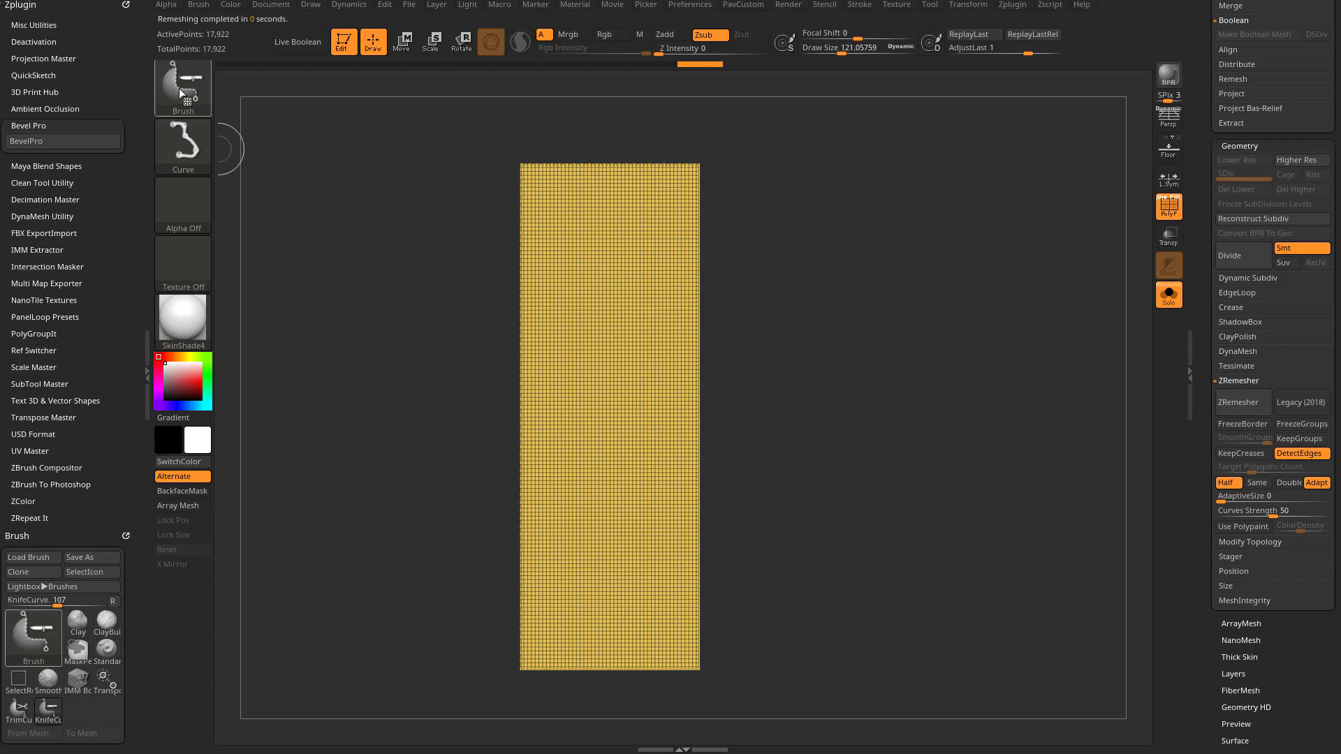
{"action": "left_click_drag", "start_coordinate": [619, 114], "coordinate": [862, 464], "text": "ctrl+shift"}
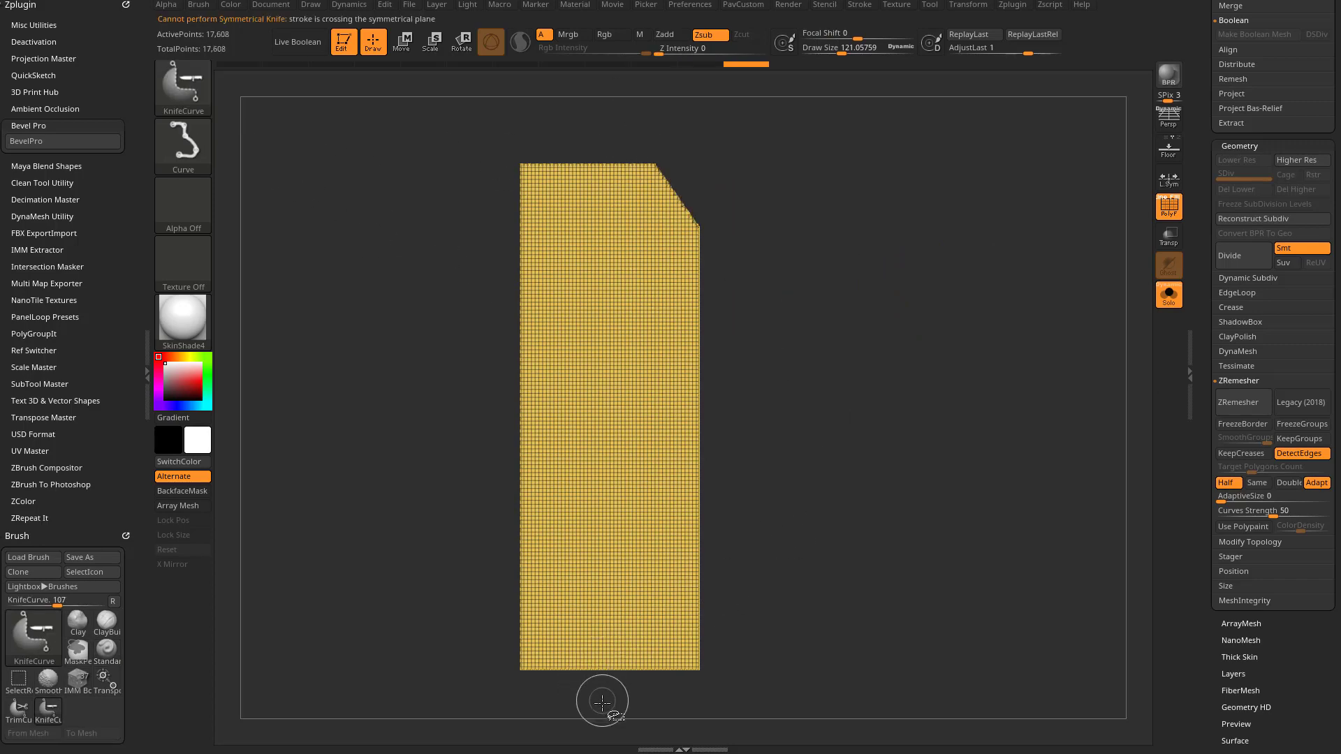
{"action": "left_click_drag", "start_coordinate": [602, 702], "coordinate": [464, 428], "text": "ctrl+shift"}
{"action": "mouse_move", "coordinate": [779, 264]}
{"action": "left_mouse_down", "text": "ctrl+shift"}
{"action": "mouse_move", "coordinate": [668, 362]}
{"action": "mouse_move", "coordinate": [659, 538]}
{"action": "left_mouse_up", "text": "ctrl+shift"}
Step: ZRemesh the cut slab with Half, KeepGroups, SmoothGroups 0 and DetectEdges off, and isolate its large front polygroup
{"action": "mouse_move", "coordinate": [951, 307]}
{"action": "left_mouse_down"}
{"action": "mouse_move", "coordinate": [877, 350]}
{"action": "mouse_move", "coordinate": [907, 359]}
{"action": "mouse_move", "coordinate": [987, 340]}
{"action": "mouse_move", "coordinate": [734, 371]}
{"action": "mouse_move", "coordinate": [833, 258]}
{"action": "mouse_move", "coordinate": [847, 280]}
{"action": "mouse_move", "coordinate": [823, 284]}
{"action": "left_mouse_up"}
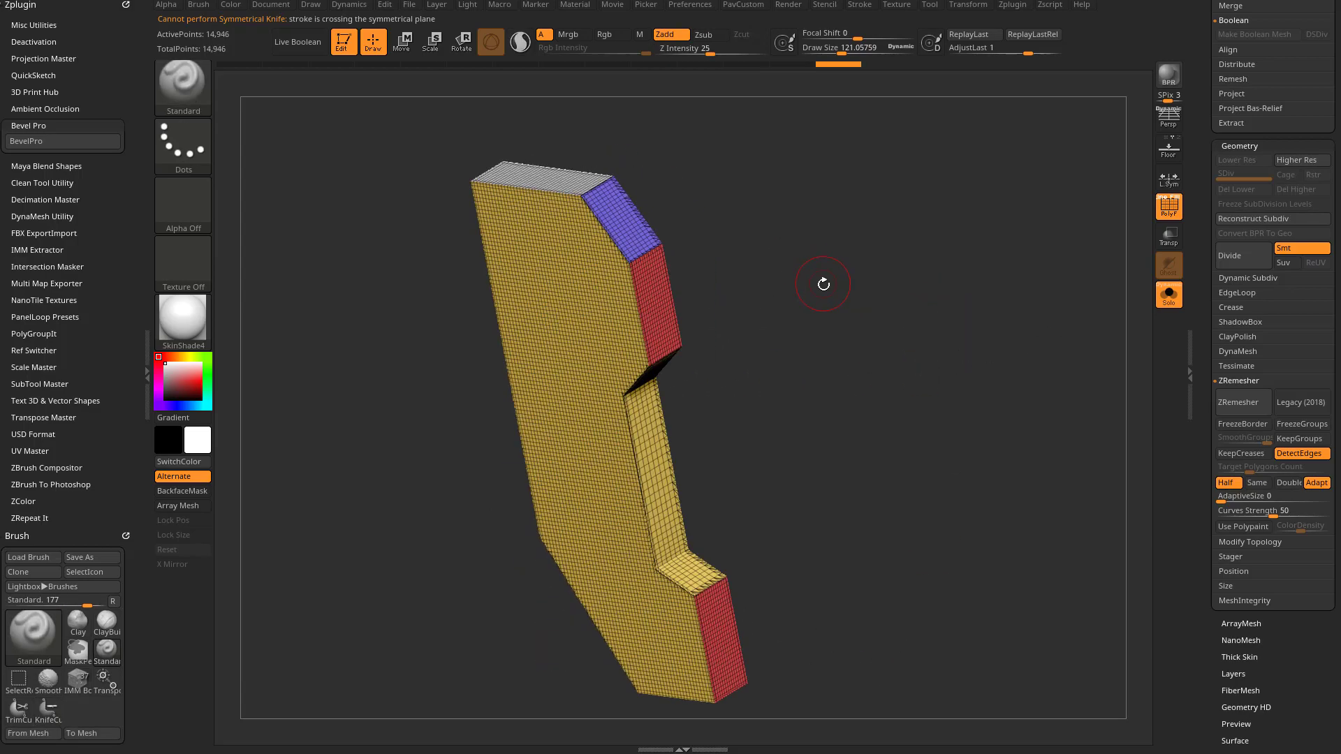
{"action": "left_click", "coordinate": [1301, 453]}
{"action": "left_click", "coordinate": [1298, 440]}
{"action": "left_click_drag", "start_coordinate": [1269, 441], "coordinate": [1232, 440]}
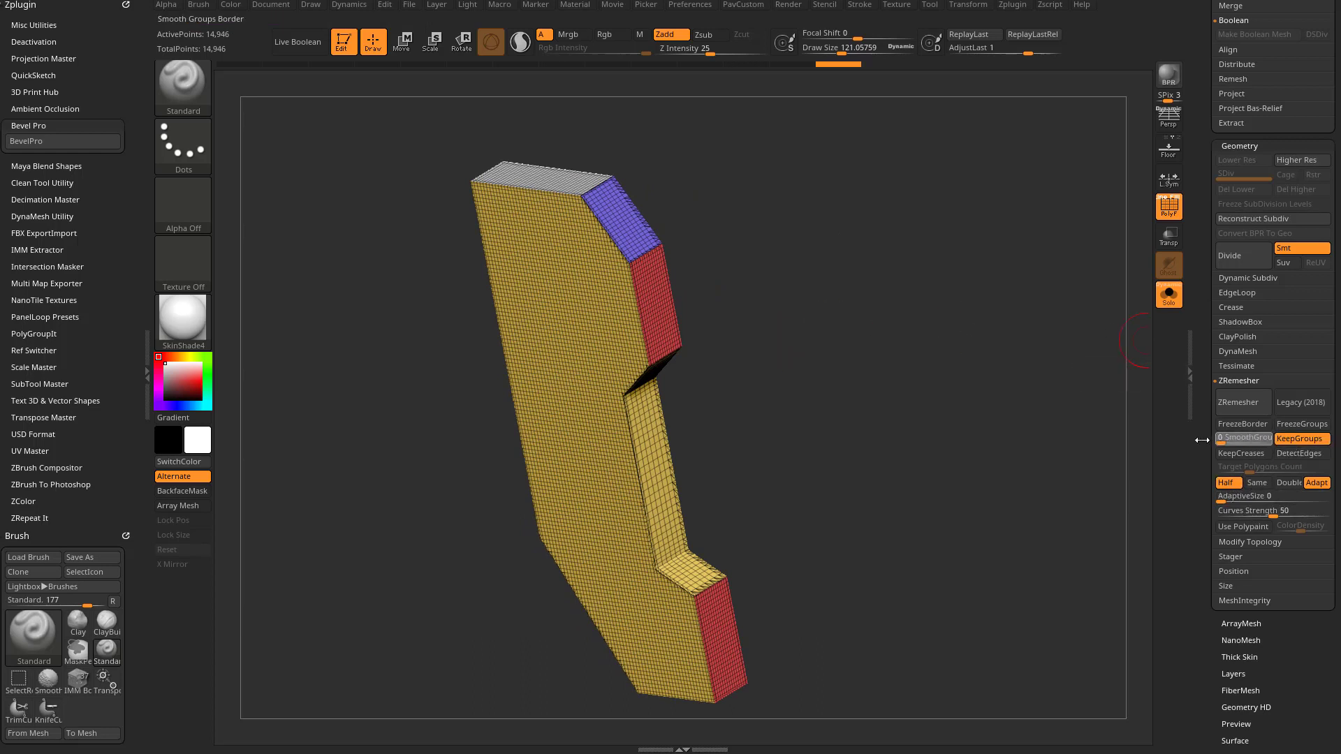
{"action": "left_click", "coordinate": [1248, 408]}
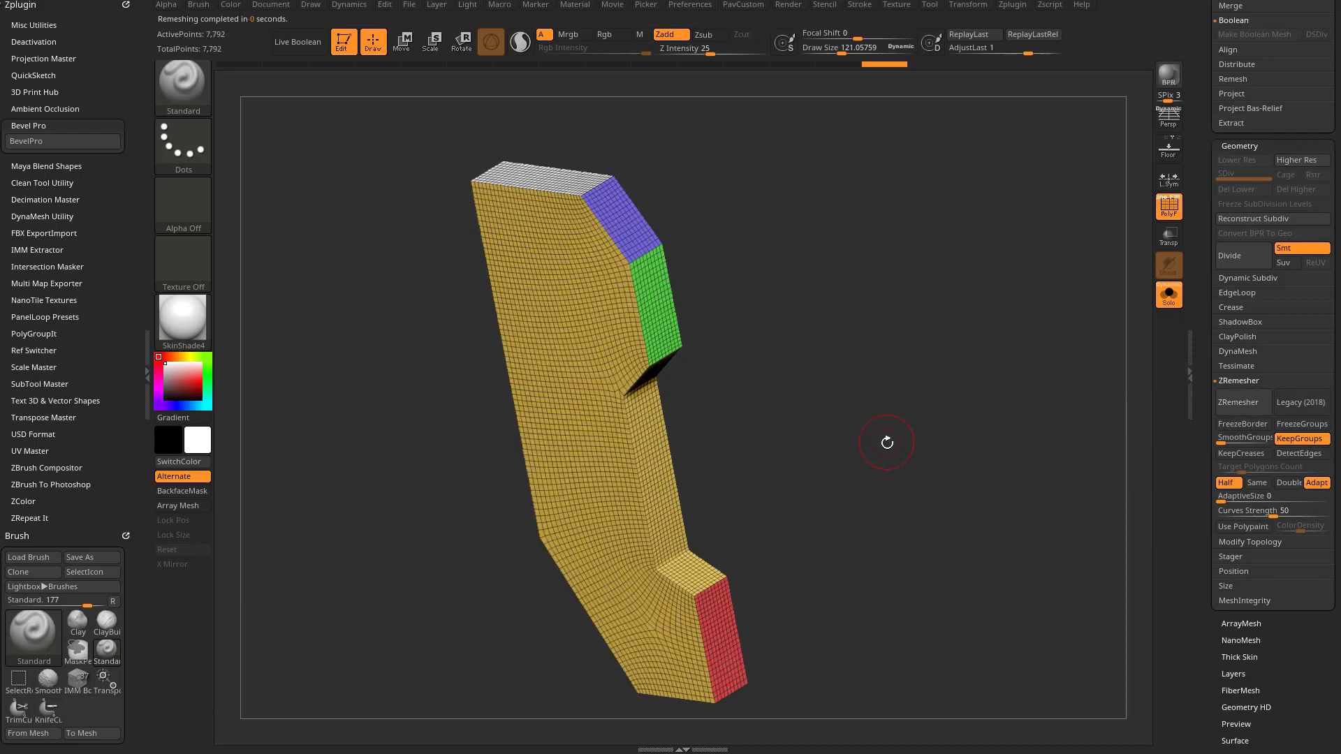
{"action": "left_click", "coordinate": [602, 332], "text": "ctrl+shift"}
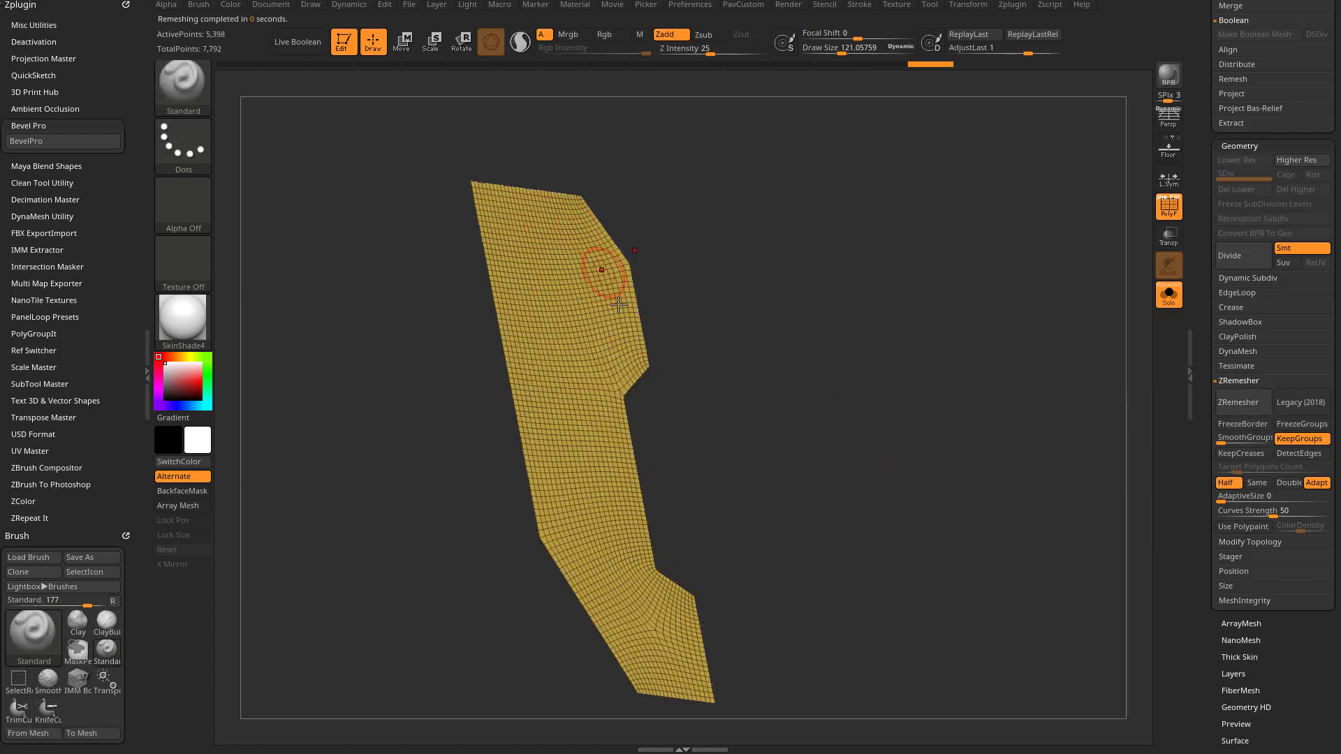
Step: Put all the slab's side faces into one single polygroup, separate from the large front face, and show the whole slab again
{"action": "left_click", "coordinate": [868, 335], "text": "ctrl+shift"}
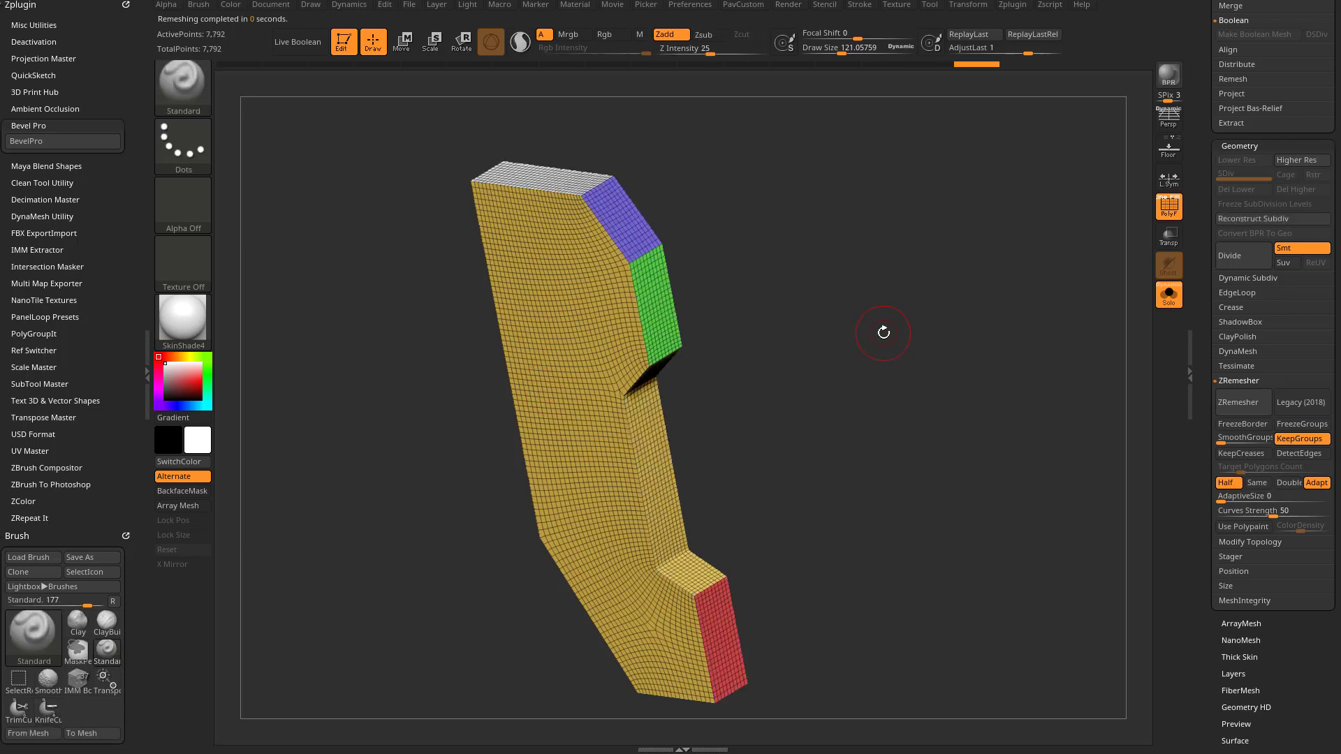
{"action": "left_click", "coordinate": [633, 342], "text": "ctrl+shift"}
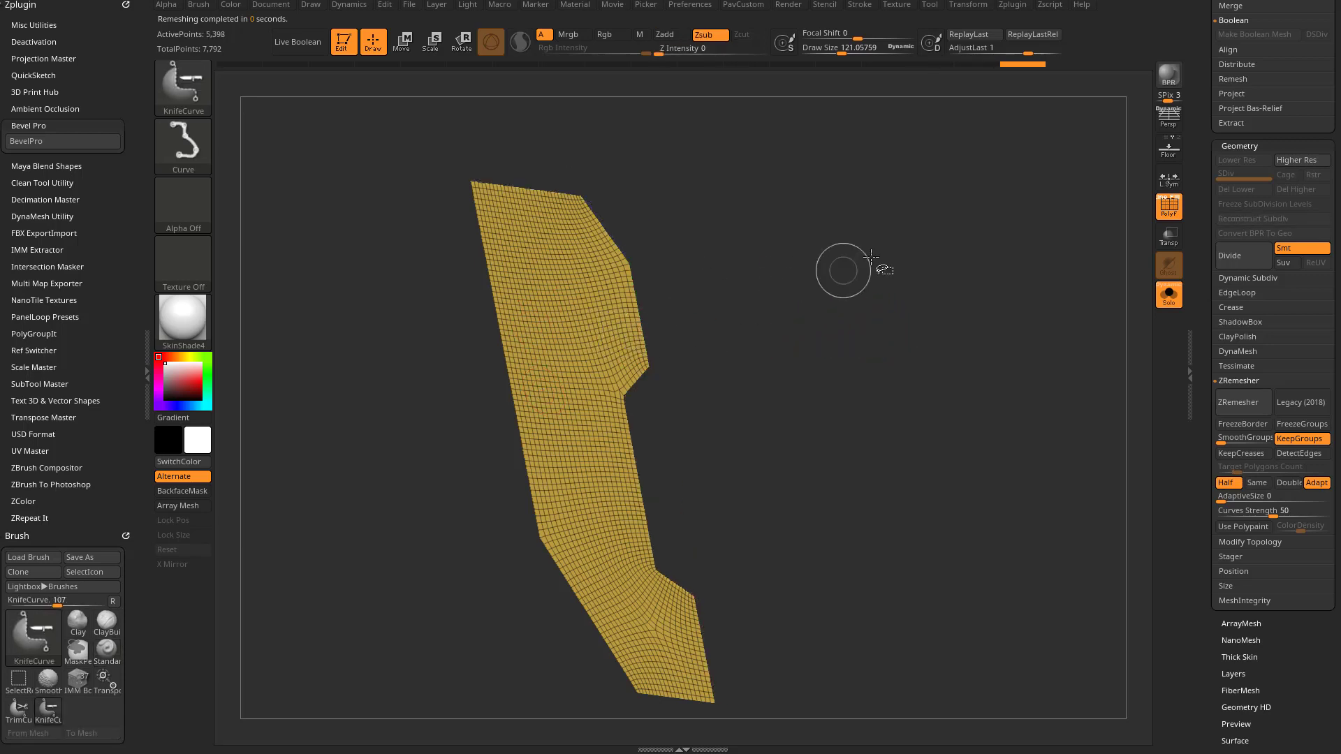
{"action": "left_click", "coordinate": [183, 86], "text": "ctrl+shift"}
{"action": "left_click", "coordinate": [320, 99], "text": "ctrl+shift"}
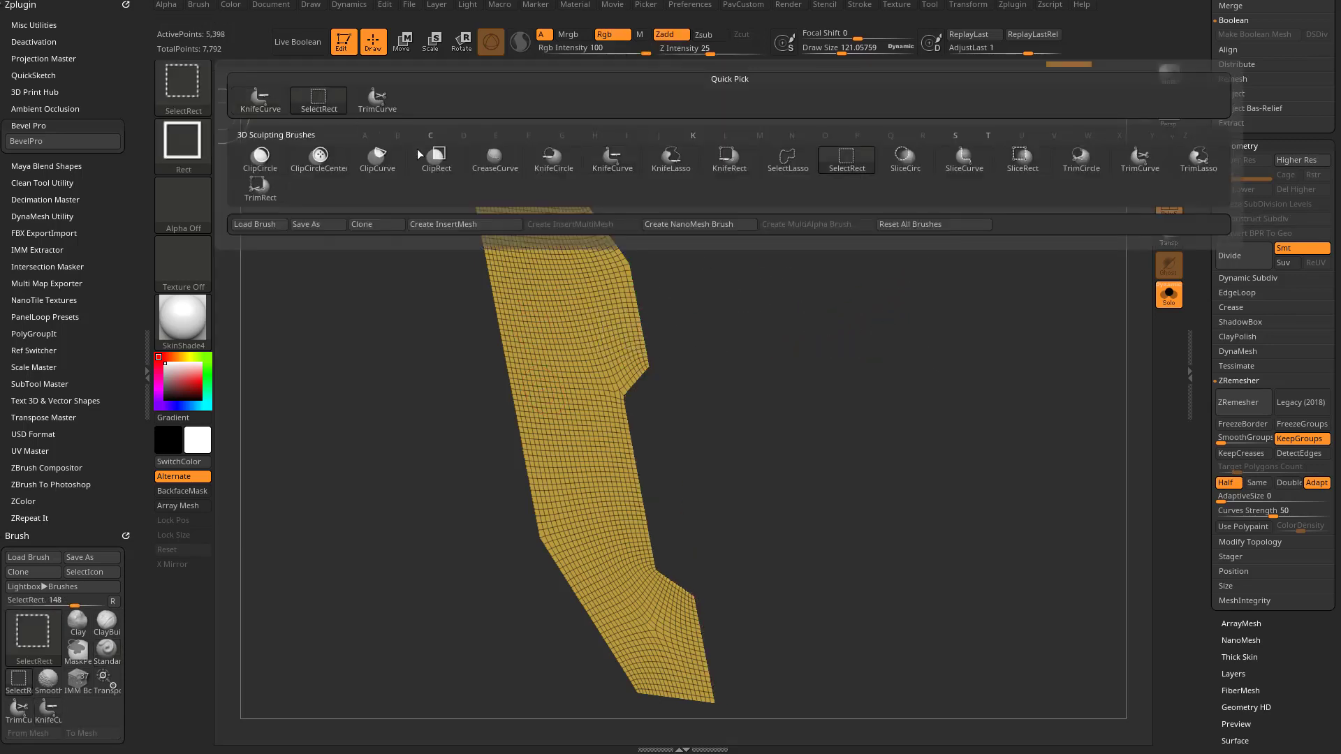
{"action": "left_click_drag", "start_coordinate": [960, 279], "coordinate": [1021, 398], "text": "ctrl+shift"}
{"action": "key", "text": "ctrl+w"}
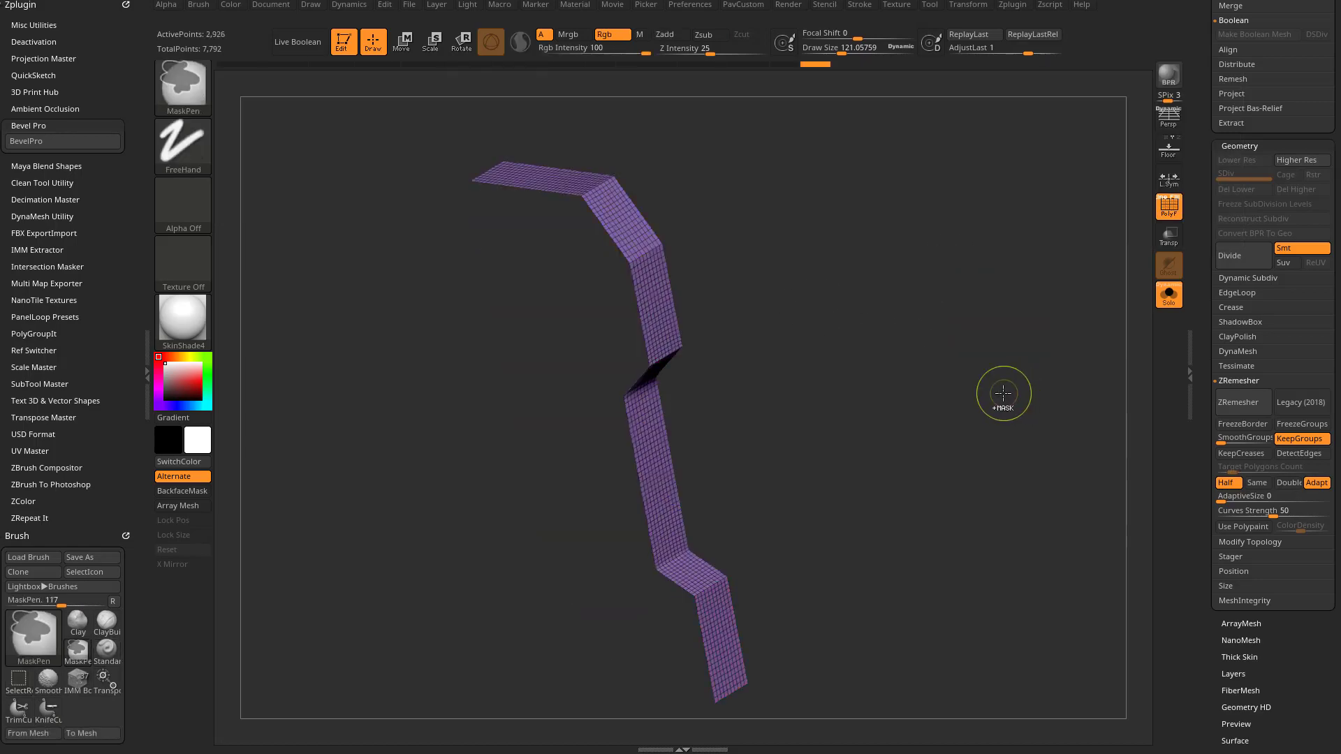
{"action": "left_click", "coordinate": [985, 349], "text": "ctrl+shift"}
{"action": "left_click_drag", "start_coordinate": [862, 307], "coordinate": [652, 268]}
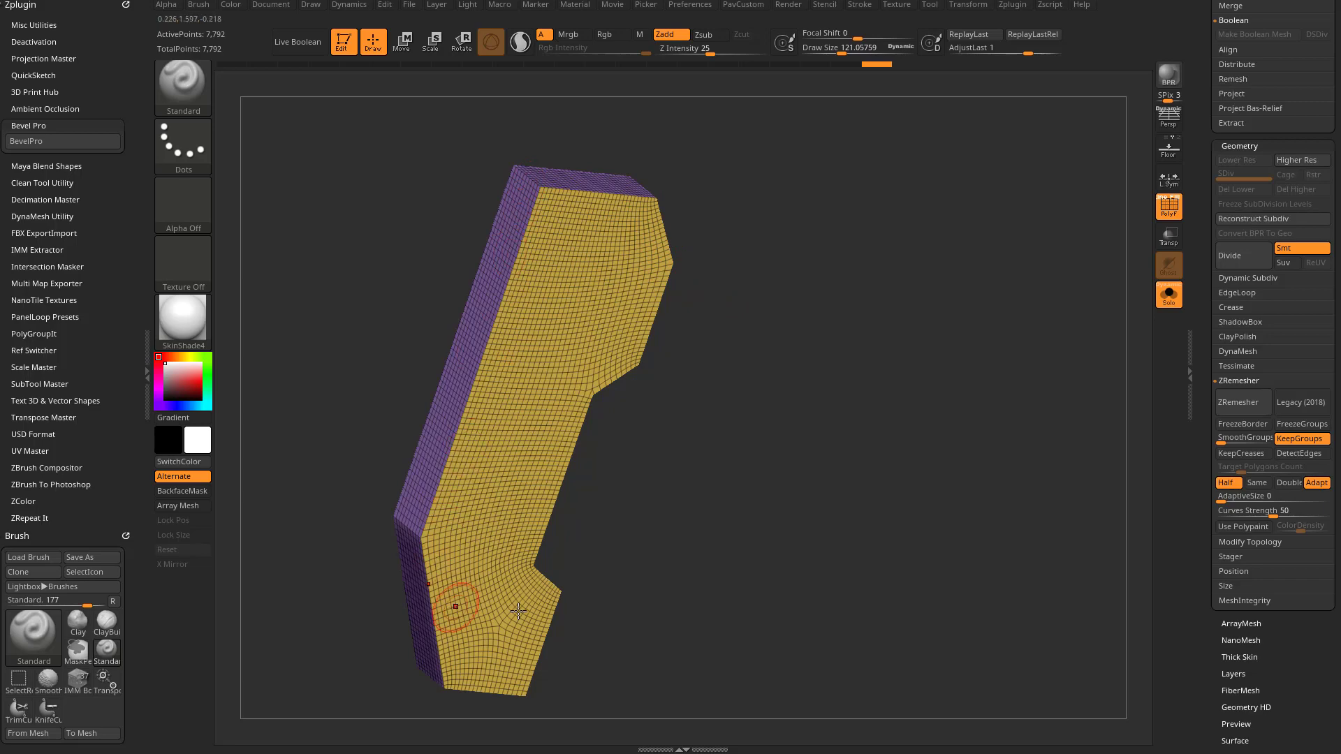
{"action": "left_click_drag", "start_coordinate": [518, 612], "coordinate": [530, 297]}
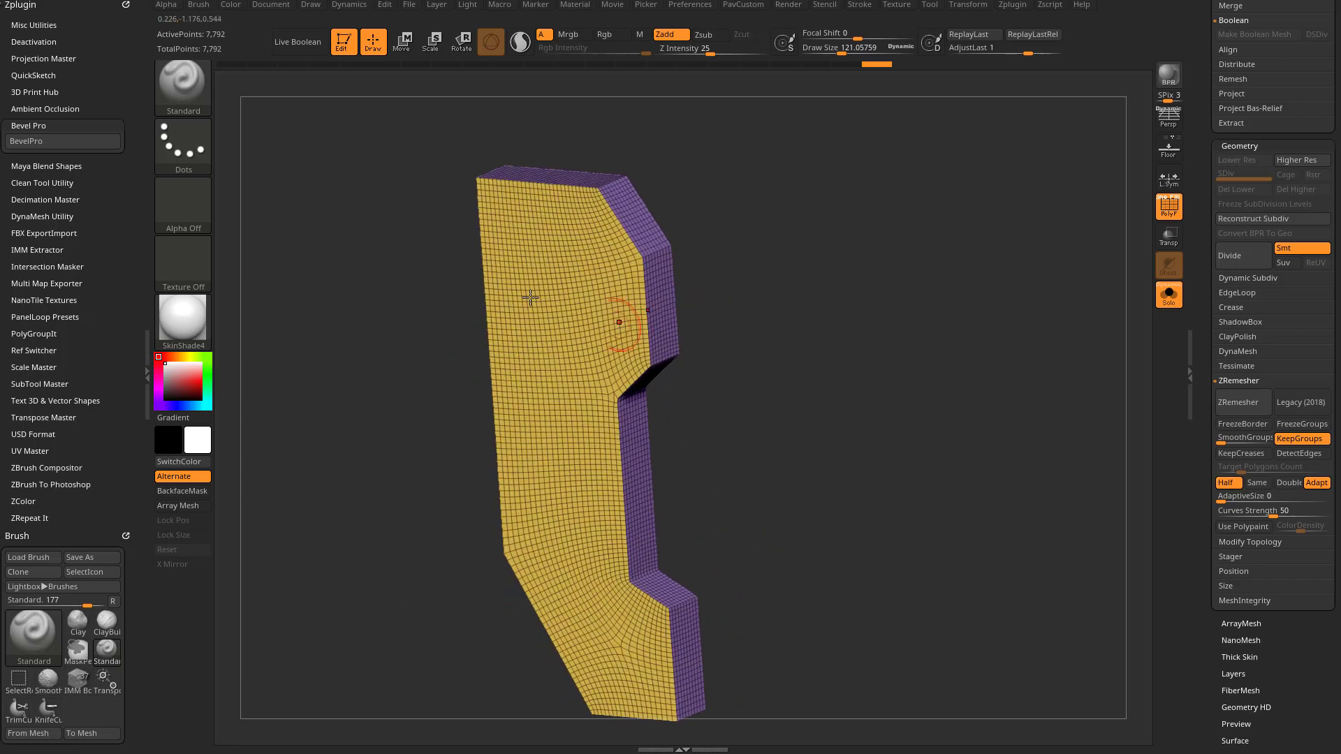
Step: Bevel the slab's edges with BevelPro using a Bevel Amount of 1 and accept the result
{"action": "left_click", "coordinate": [64, 141]}
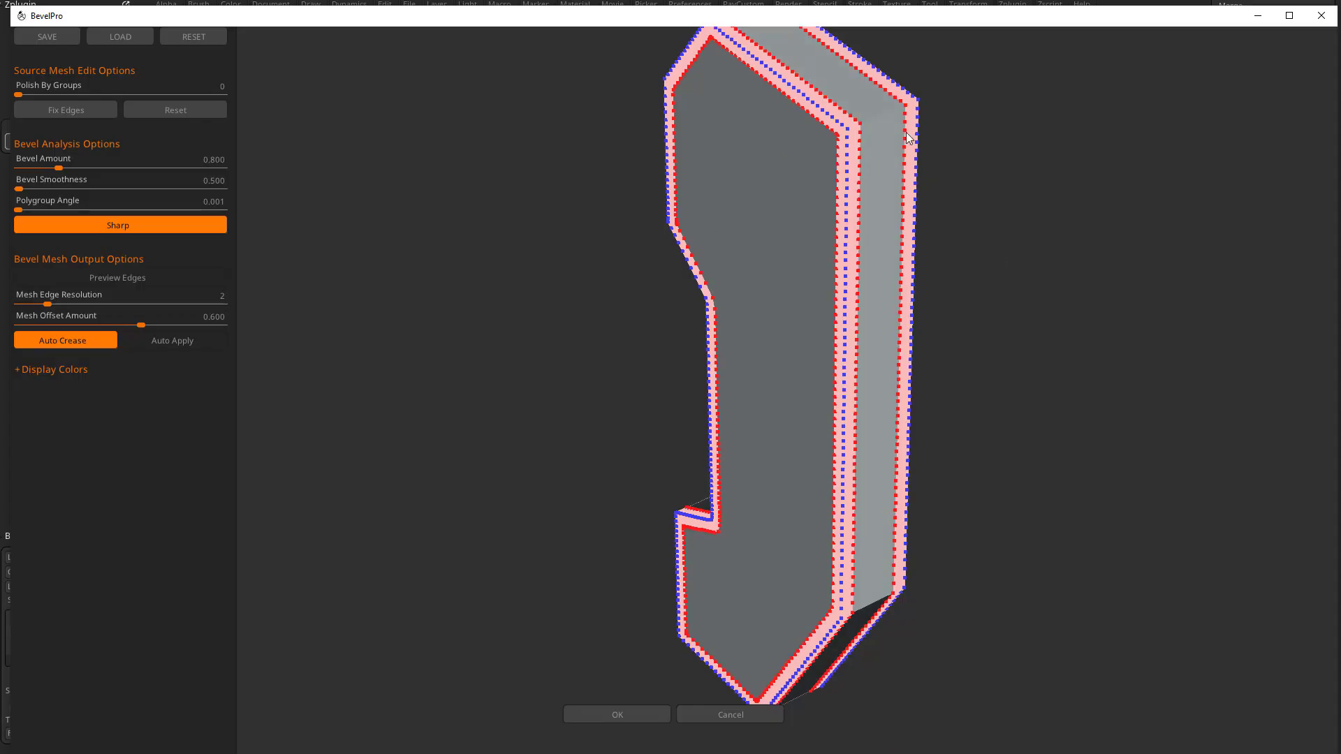
{"action": "left_click_drag", "start_coordinate": [908, 136], "coordinate": [1088, 235]}
{"action": "left_click_drag", "start_coordinate": [353, 178], "coordinate": [366, 241]}
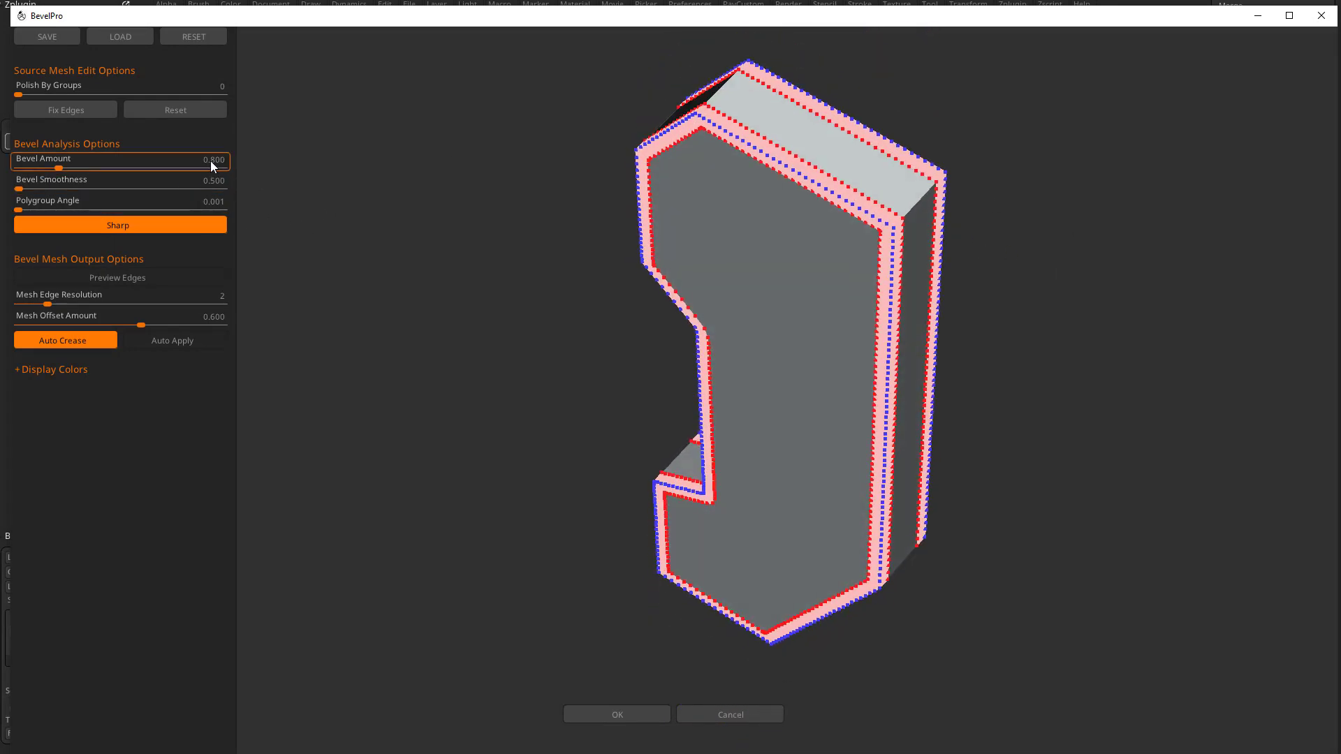
{"action": "type", "text": "1"}
{"action": "key", "text": "Return"}
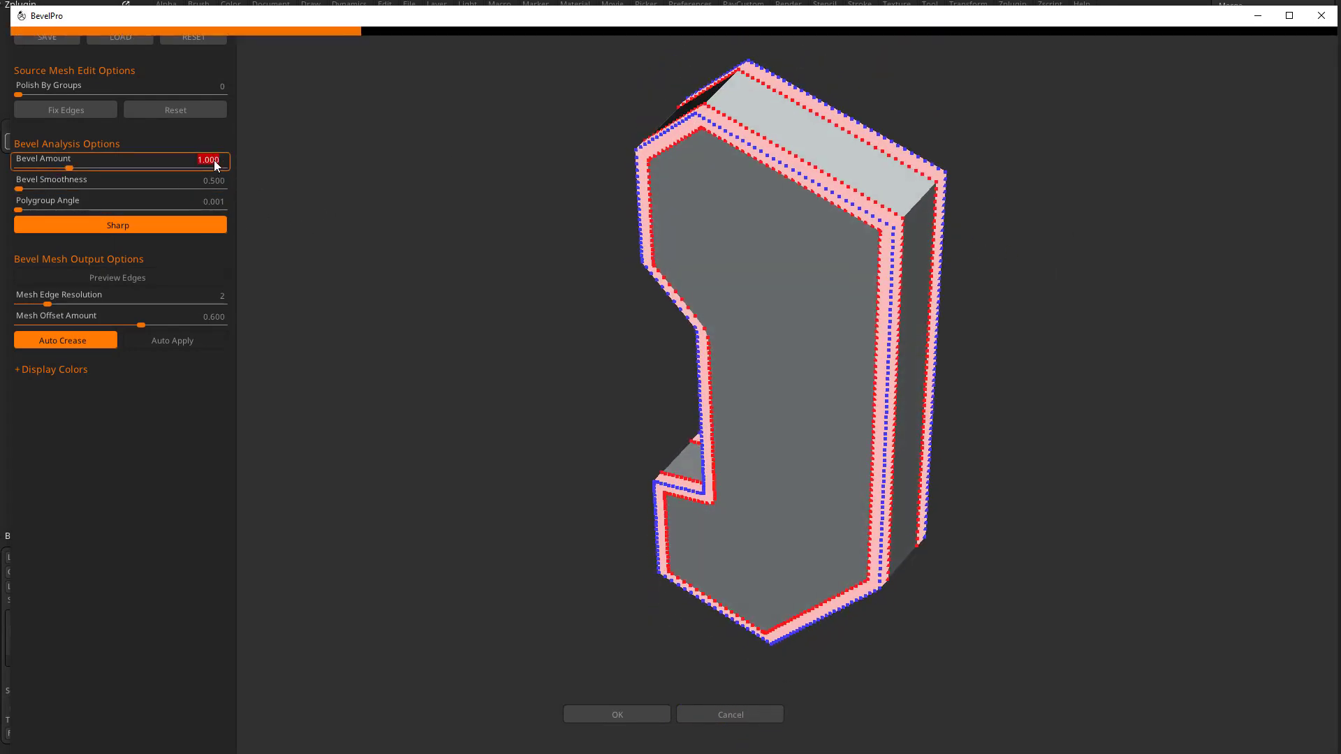
{"action": "left_click_drag", "start_coordinate": [1046, 353], "coordinate": [944, 169]}
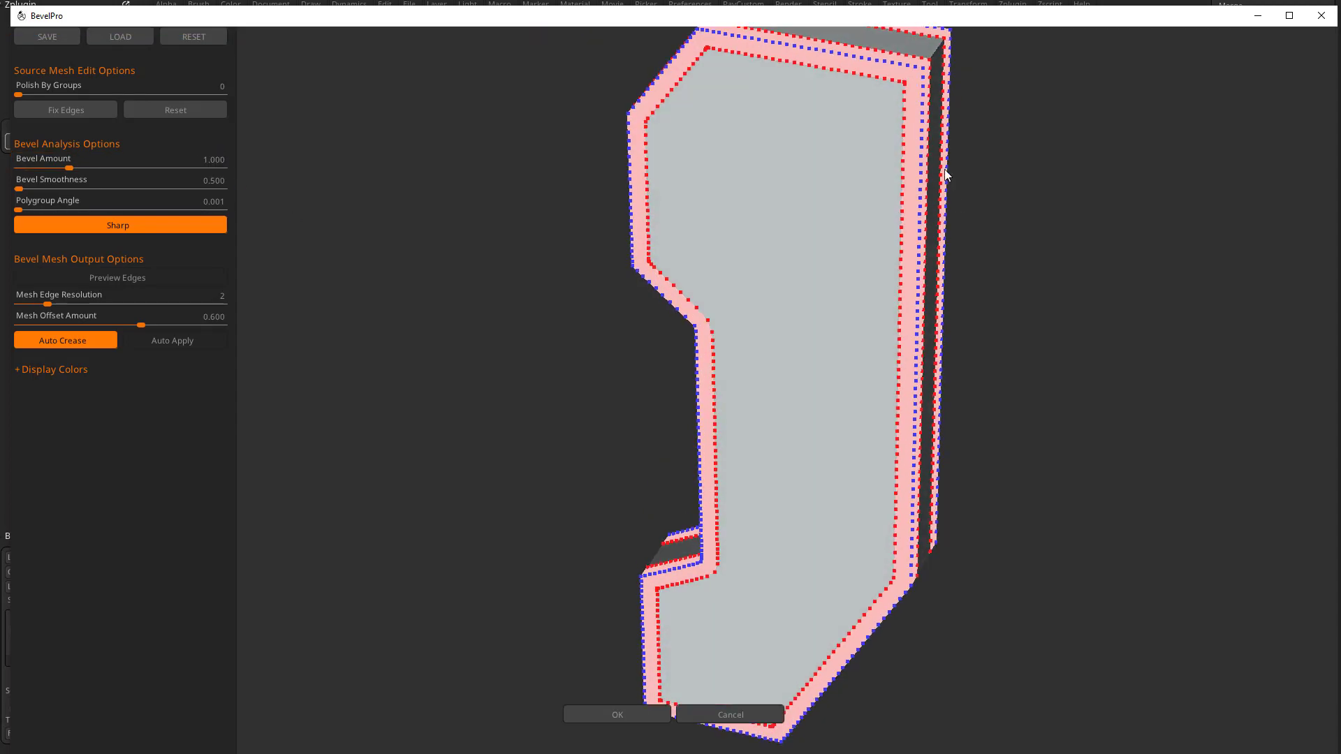
{"action": "left_click_drag", "start_coordinate": [717, 630], "coordinate": [1036, 456]}
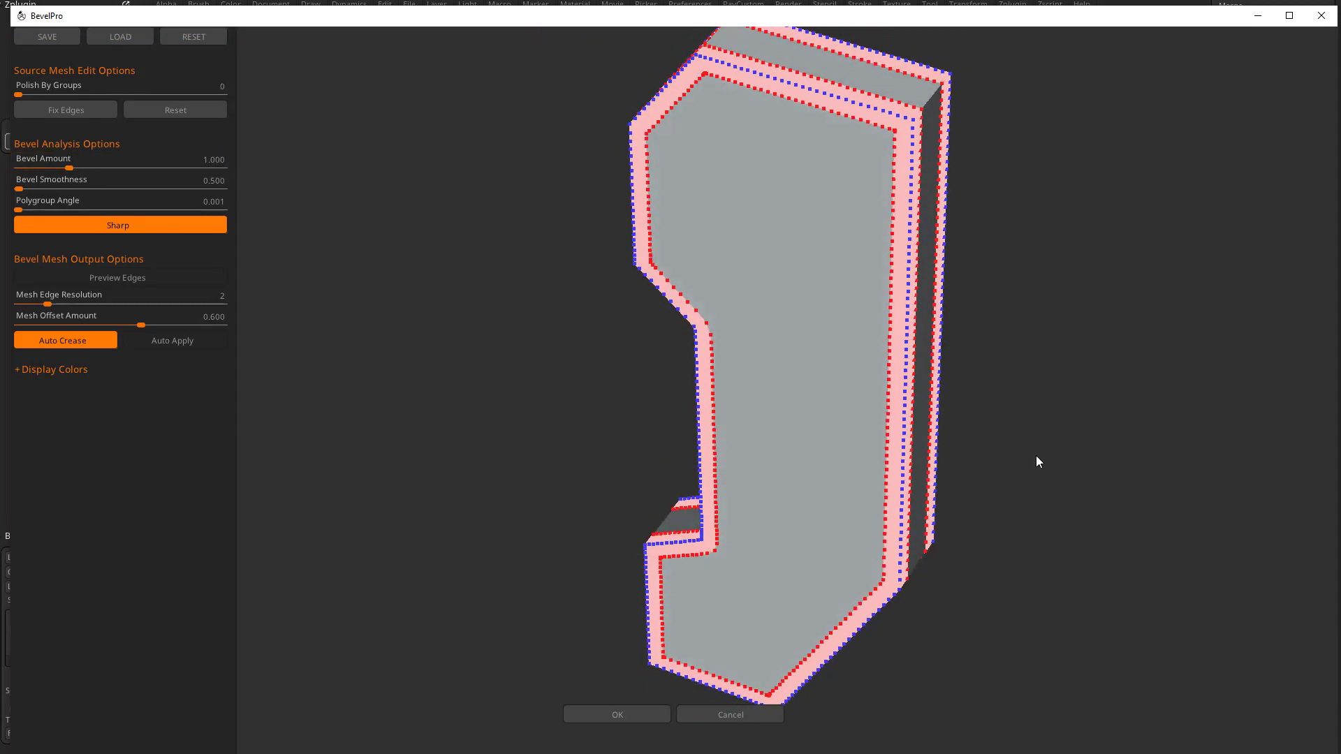
{"action": "left_click", "coordinate": [617, 713]}
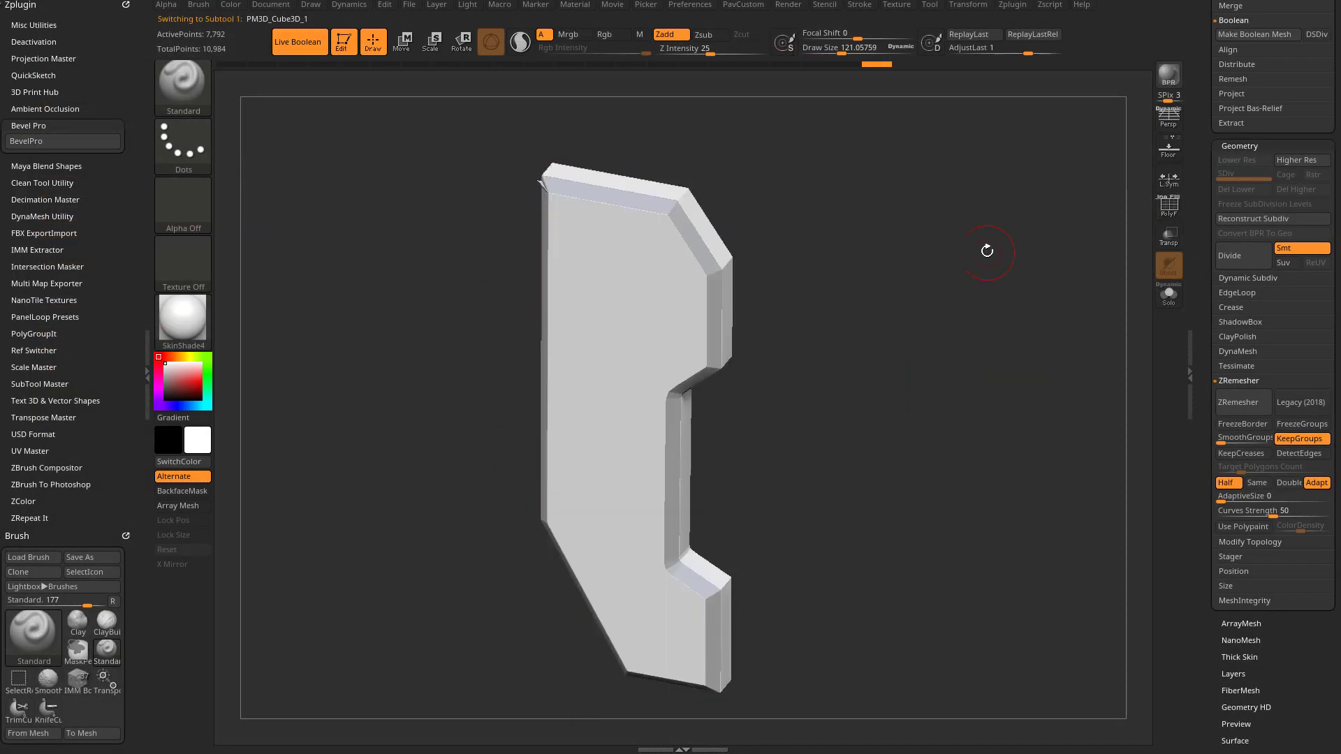
Step: Duplicate the beveled slab's base subtool PM3D_Cube3D_1
{"action": "left_click_drag", "start_coordinate": [558, 252], "coordinate": [610, 194]}
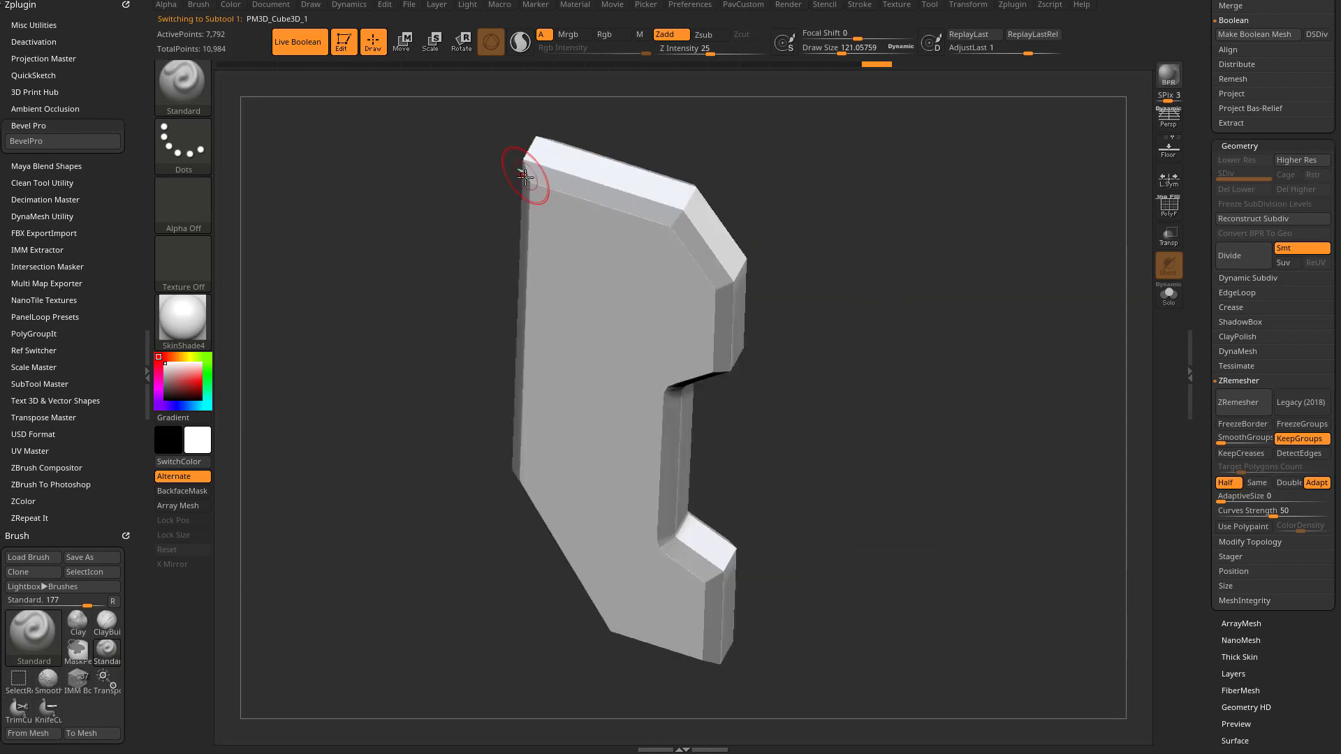
{"action": "left_click_drag", "start_coordinate": [772, 197], "coordinate": [926, 211]}
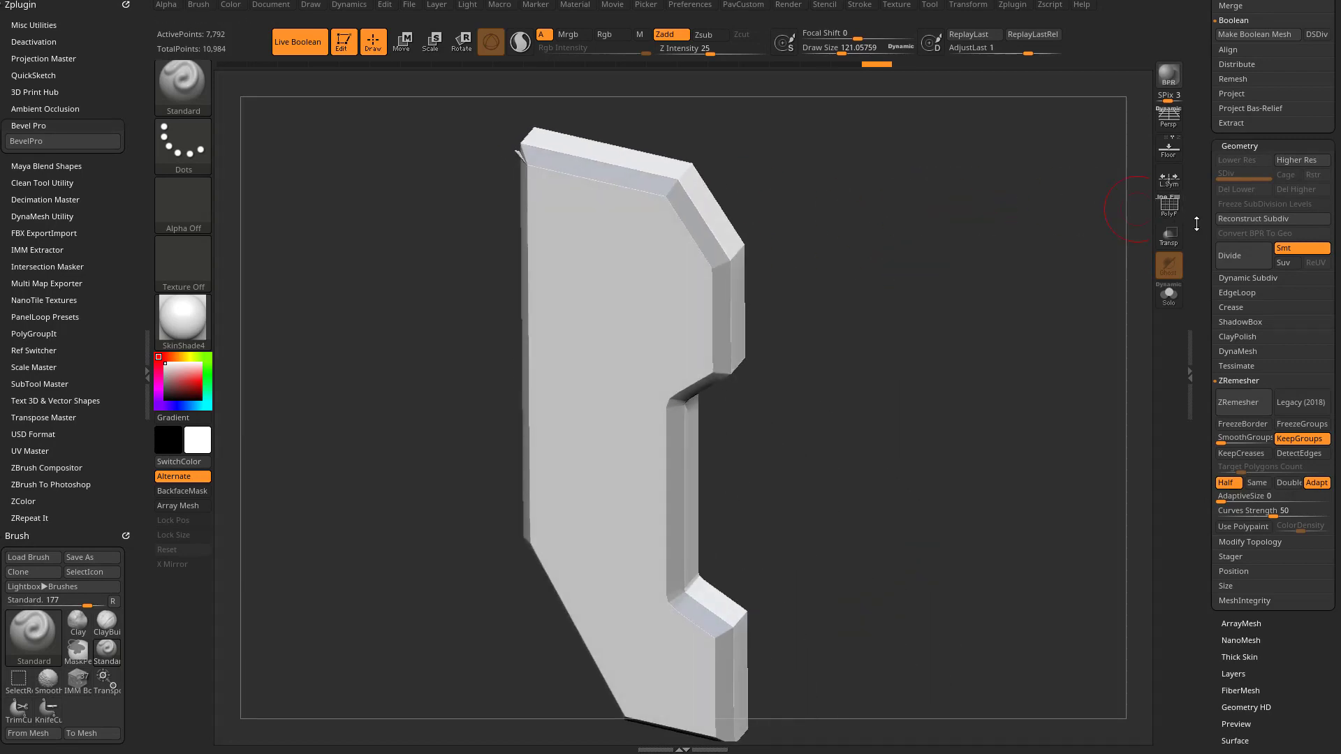
{"action": "left_click_drag", "start_coordinate": [1197, 224], "coordinate": [1194, 414]}
{"action": "key", "text": "s"}
{"action": "left_click", "coordinate": [1012, 391]}
{"action": "left_click_drag", "start_coordinate": [1014, 393], "coordinate": [1020, 370]}
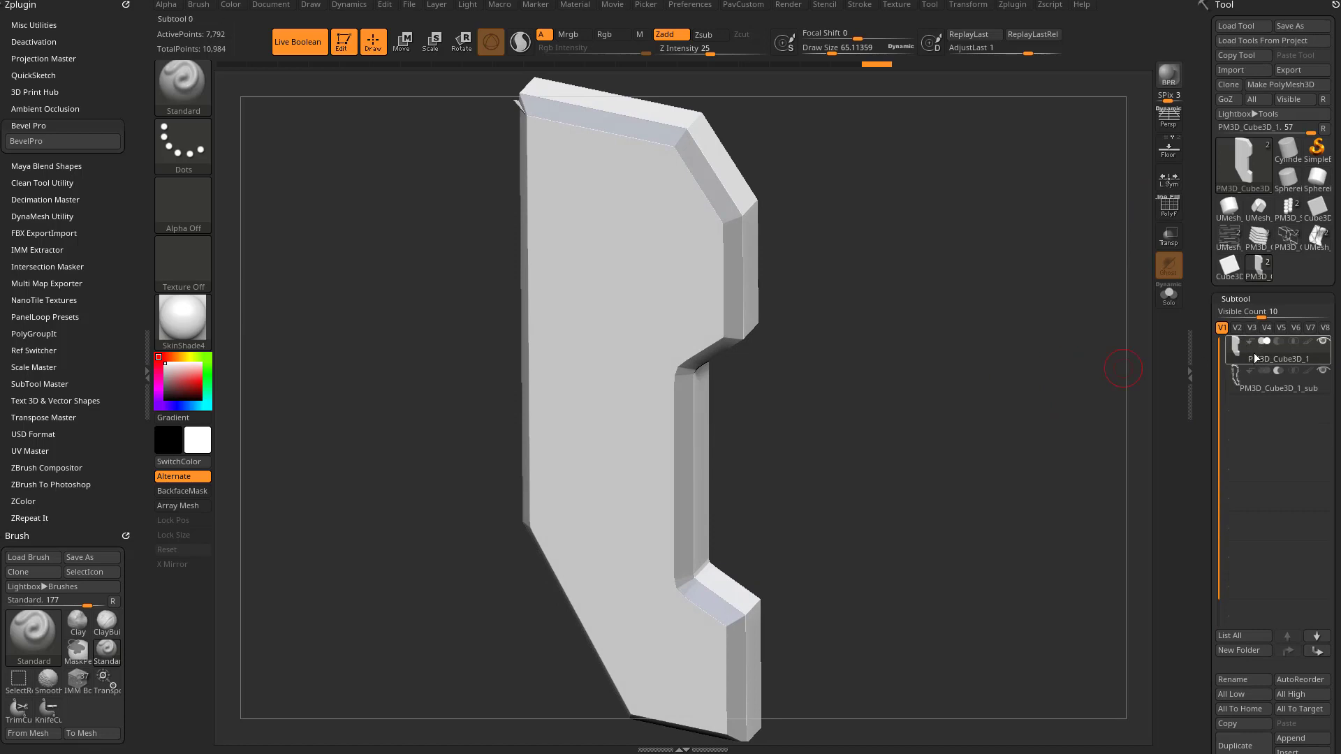
{"action": "mouse_move", "coordinate": [1267, 363]}
{"action": "mouse_move", "coordinate": [1071, 373]}
{"action": "left_mouse_down"}
{"action": "mouse_move", "coordinate": [1048, 380]}
{"action": "mouse_move", "coordinate": [1079, 376]}
{"action": "left_mouse_up"}
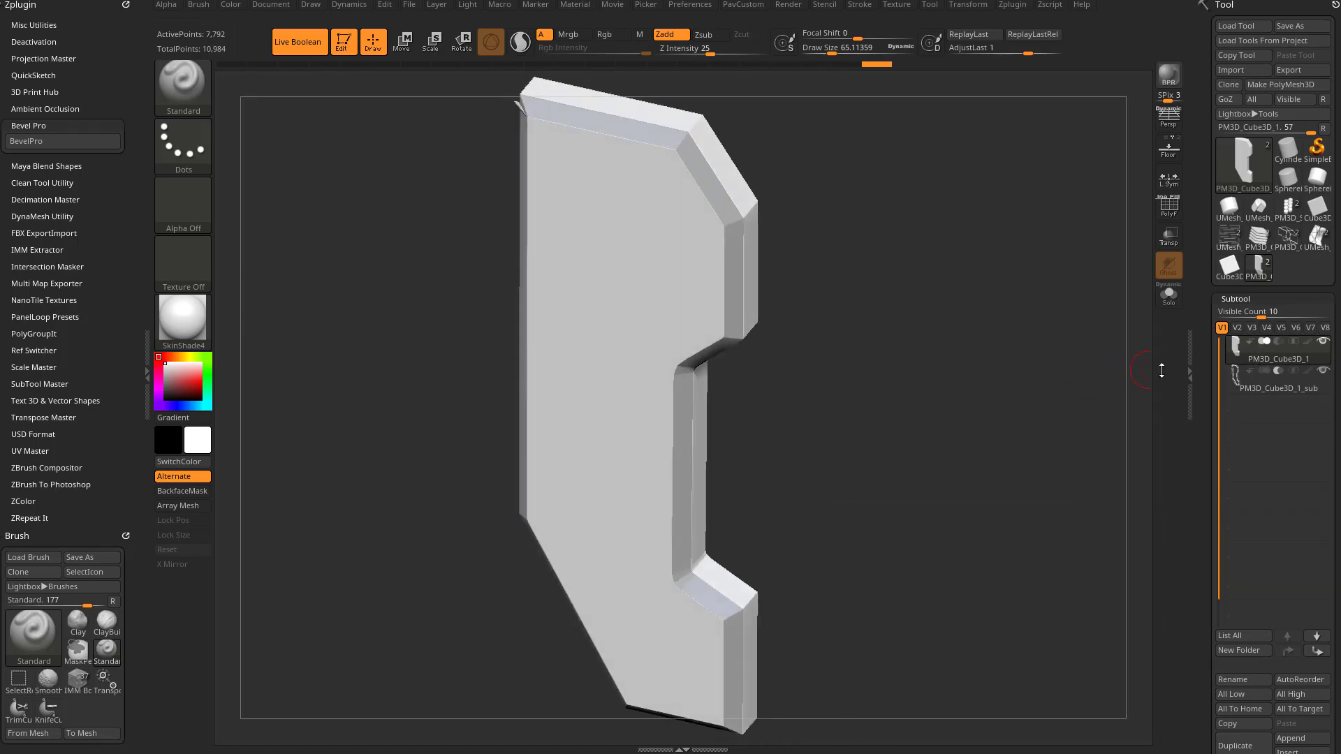
{"action": "left_click", "coordinate": [1238, 743]}
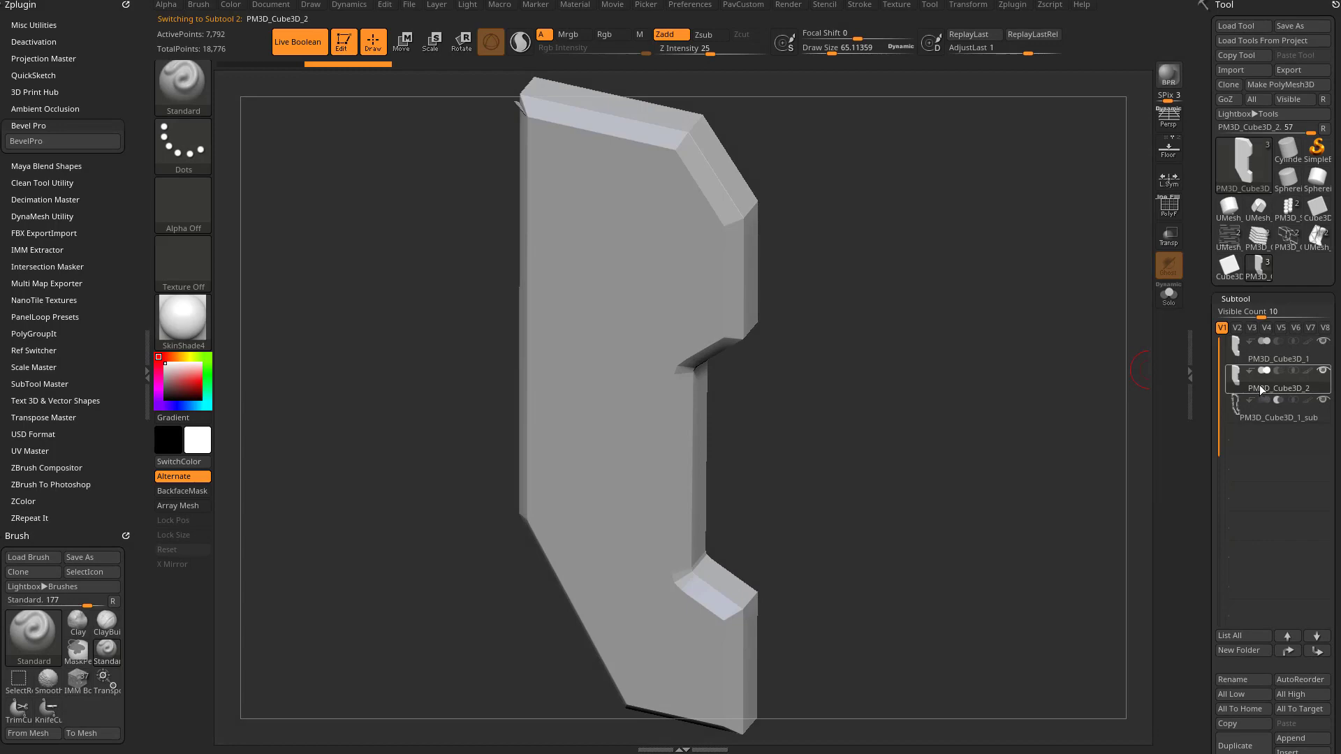
Step: Check the duplicate slab's wireframe and hide the original PM3D_Cube3D_1 subtool
{"action": "left_click", "coordinate": [1164, 209]}
{"action": "left_click_drag", "start_coordinate": [991, 241], "coordinate": [939, 249]}
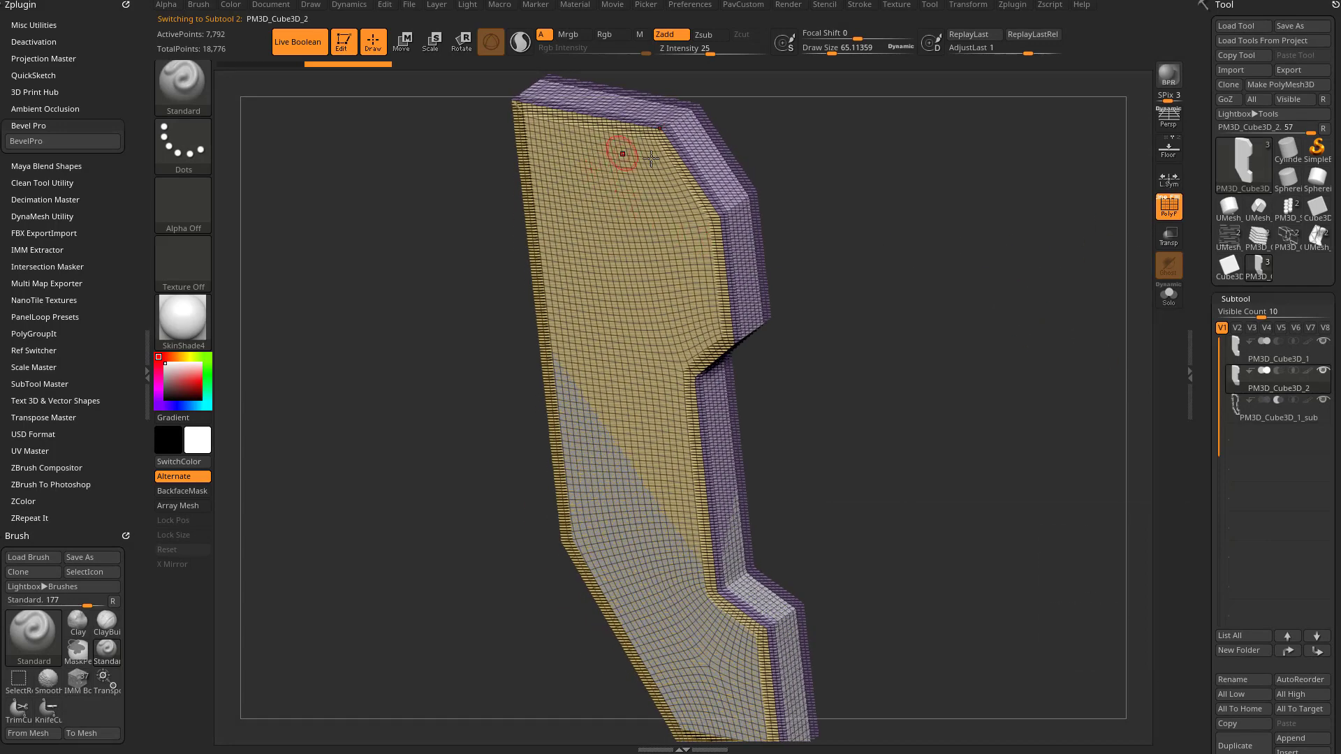
{"action": "left_click", "coordinate": [1168, 206]}
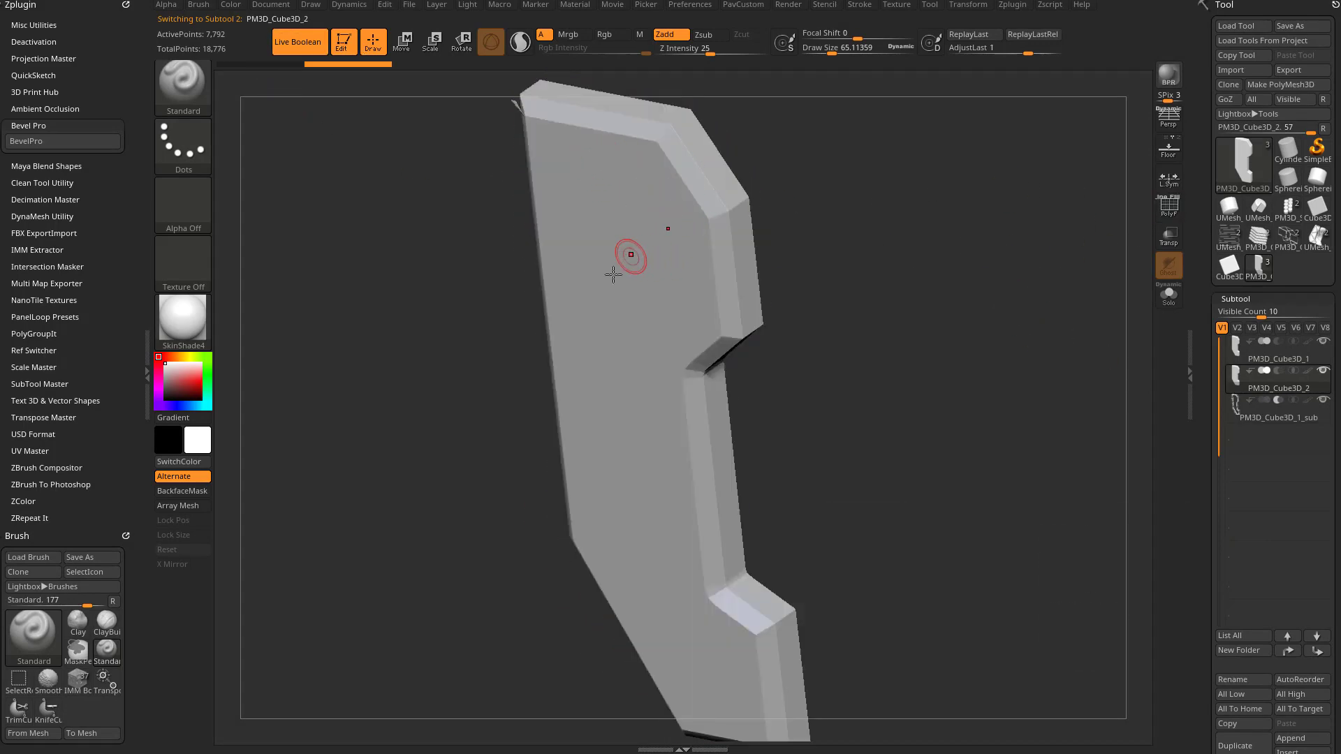
{"action": "left_click", "coordinate": [1322, 341]}
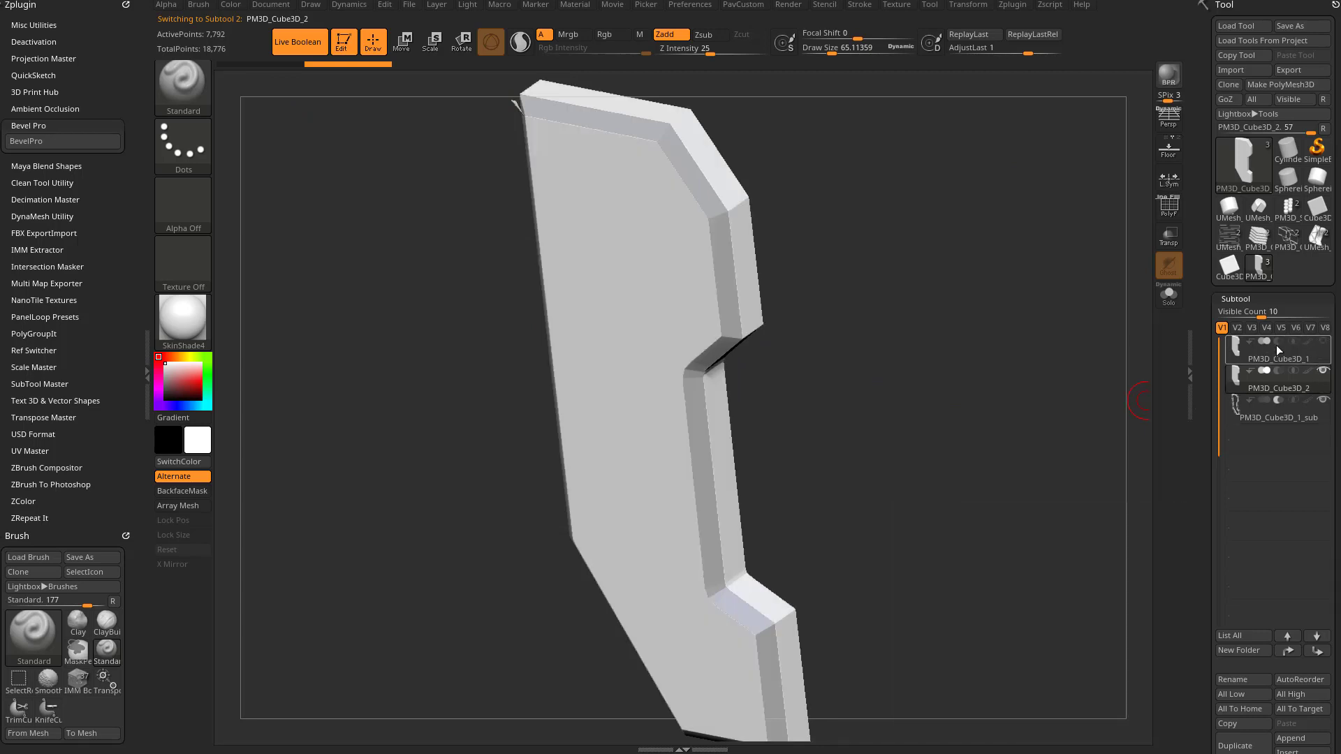
Step: Make a Boolean mesh from the duplicate slab and its bevel subtraction, and append the resulting mesh as a new subtool
{"action": "left_click_drag", "start_coordinate": [1206, 392], "coordinate": [1280, 303]}
{"action": "left_click_drag", "start_coordinate": [1200, 371], "coordinate": [1183, 293]}
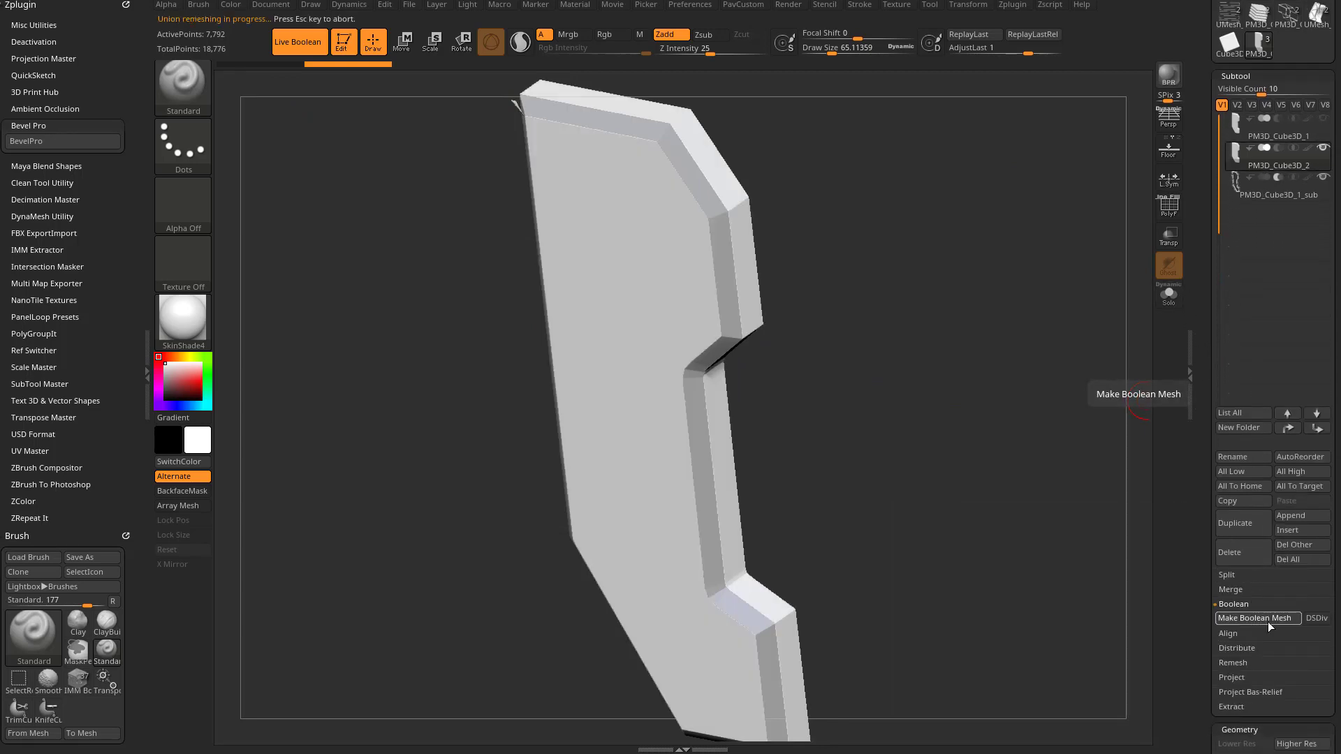
{"action": "left_click", "coordinate": [1262, 167]}
{"action": "left_click", "coordinate": [1303, 517]}
{"action": "left_click", "coordinate": [944, 469]}
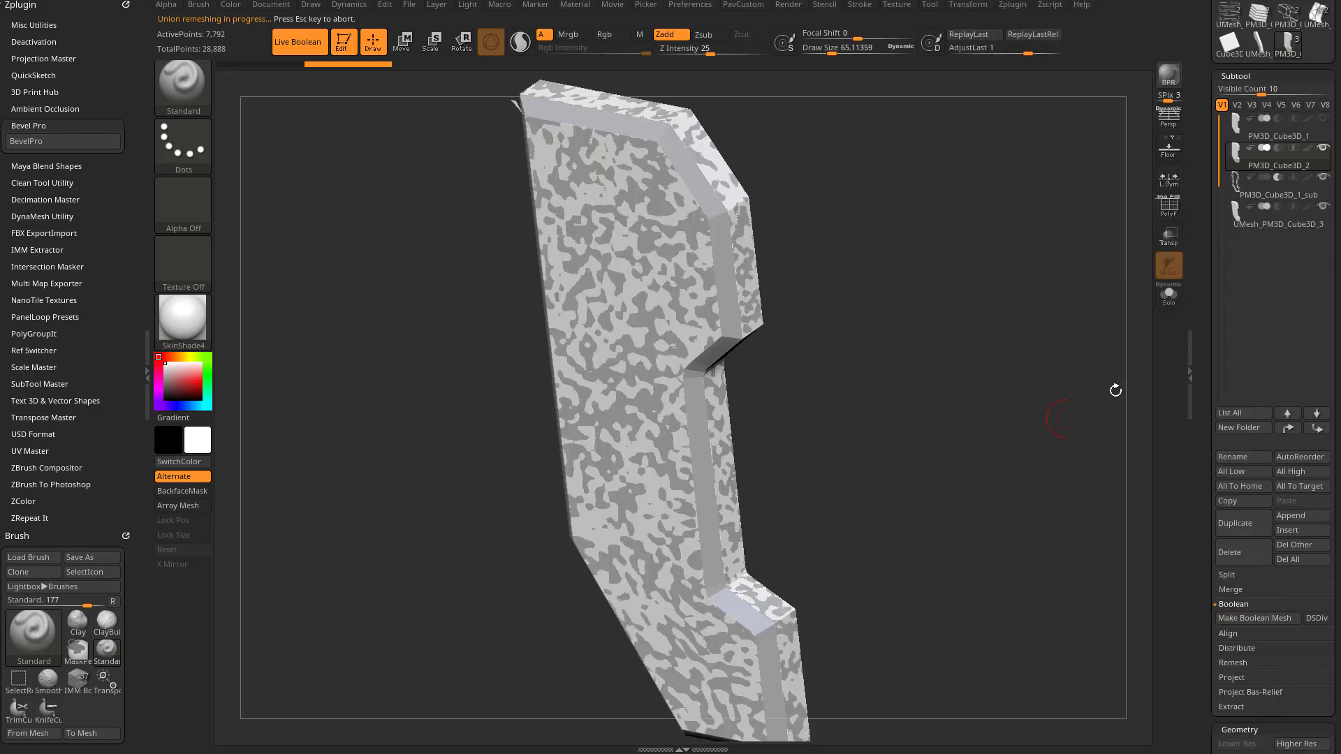
Step: Solo the appended UMesh_PM3D_Cube3D_3 subtool, isolate its inner front-face polygroup and delete all the hidden geometry
{"action": "left_click", "coordinate": [1263, 224]}
{"action": "left_click", "coordinate": [1168, 207]}
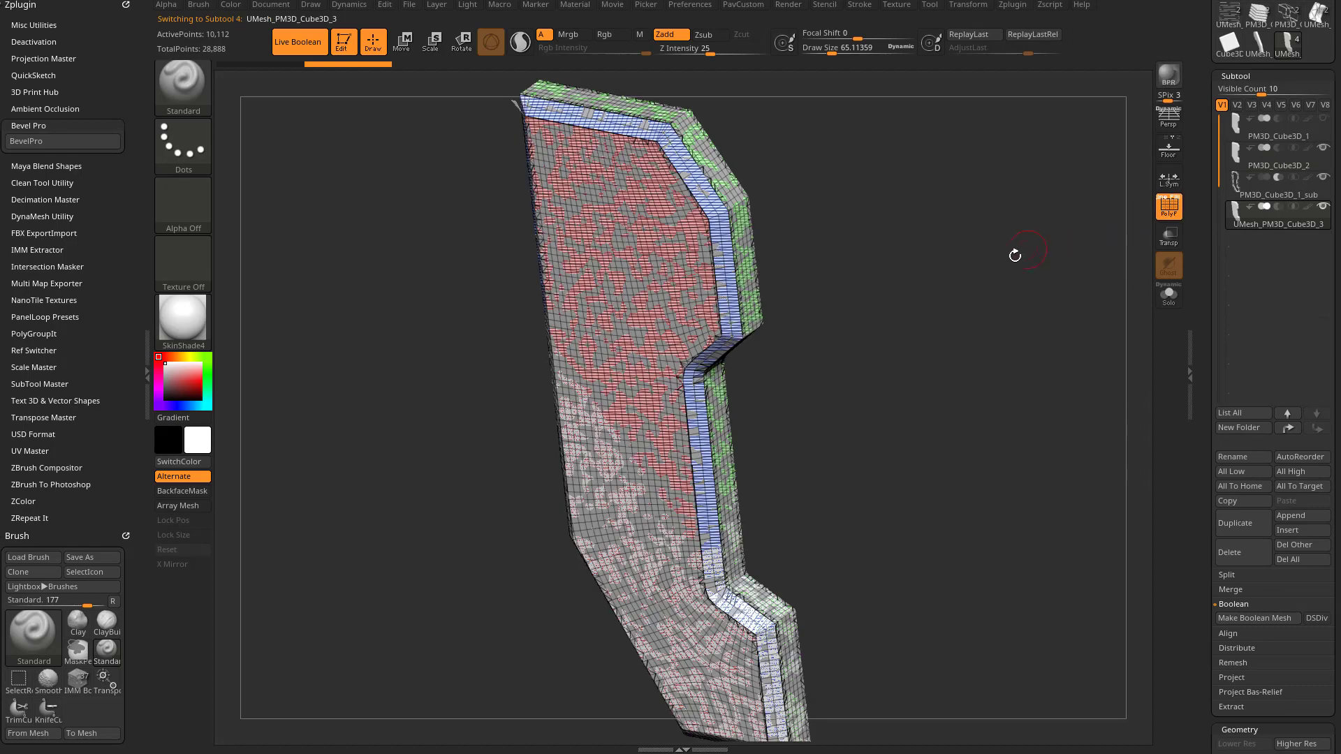
{"action": "left_click", "coordinate": [1169, 297]}
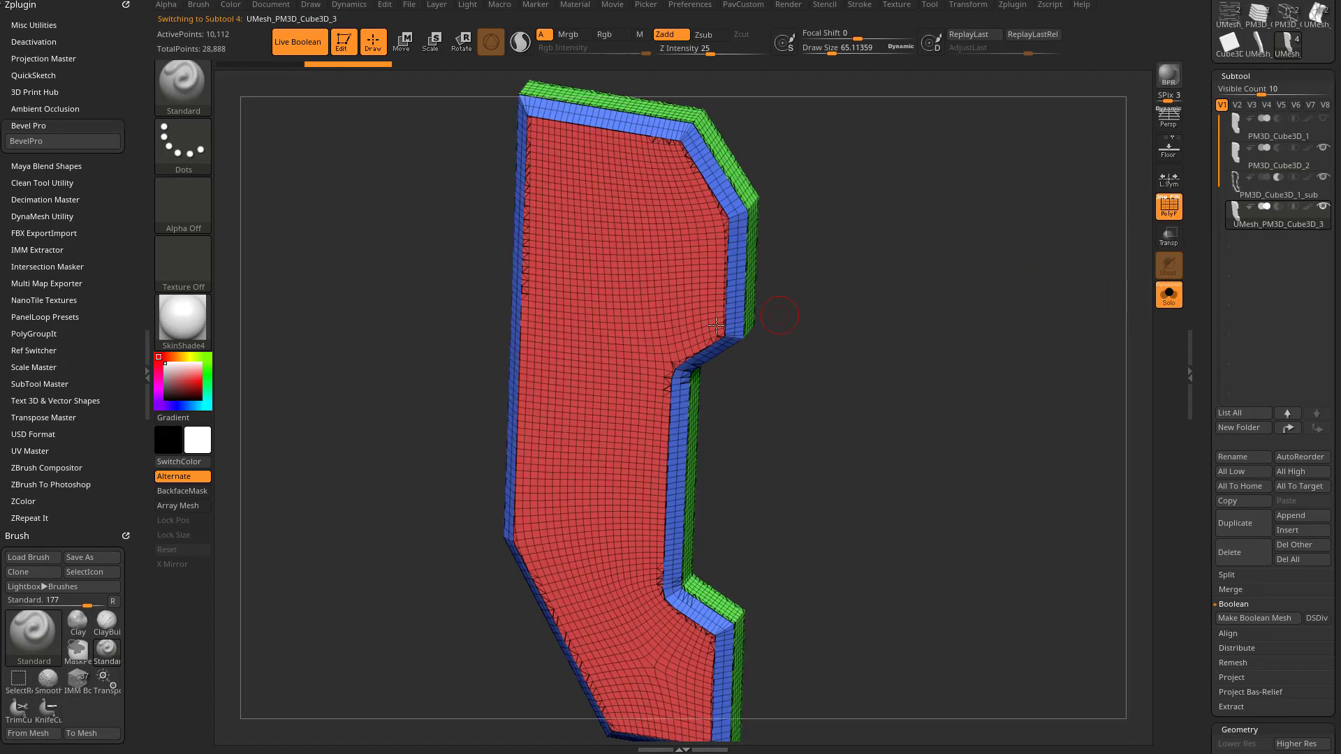
{"action": "left_click_drag", "start_coordinate": [809, 268], "coordinate": [637, 284]}
{"action": "left_click", "coordinate": [637, 284], "text": "ctrl+shift"}
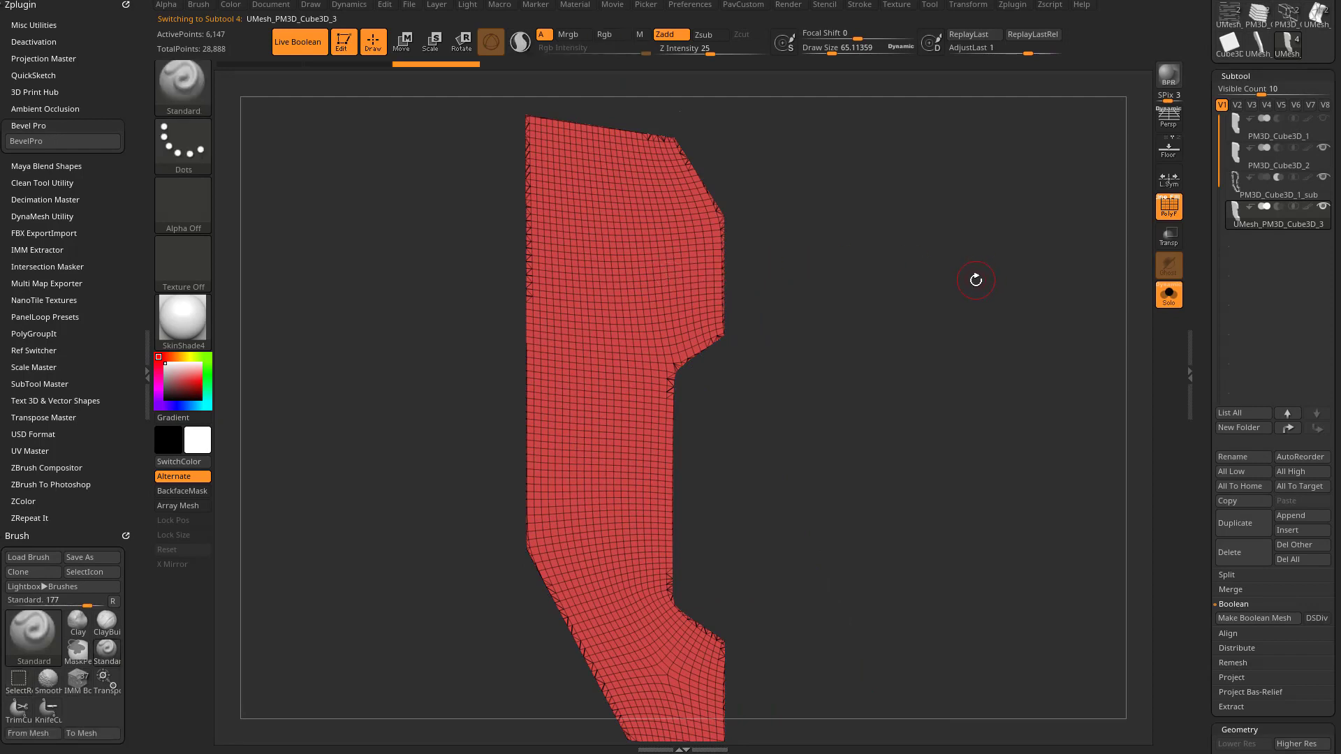
{"action": "left_click_drag", "start_coordinate": [1201, 410], "coordinate": [1203, 21]}
{"action": "left_click", "coordinate": [1233, 552]}
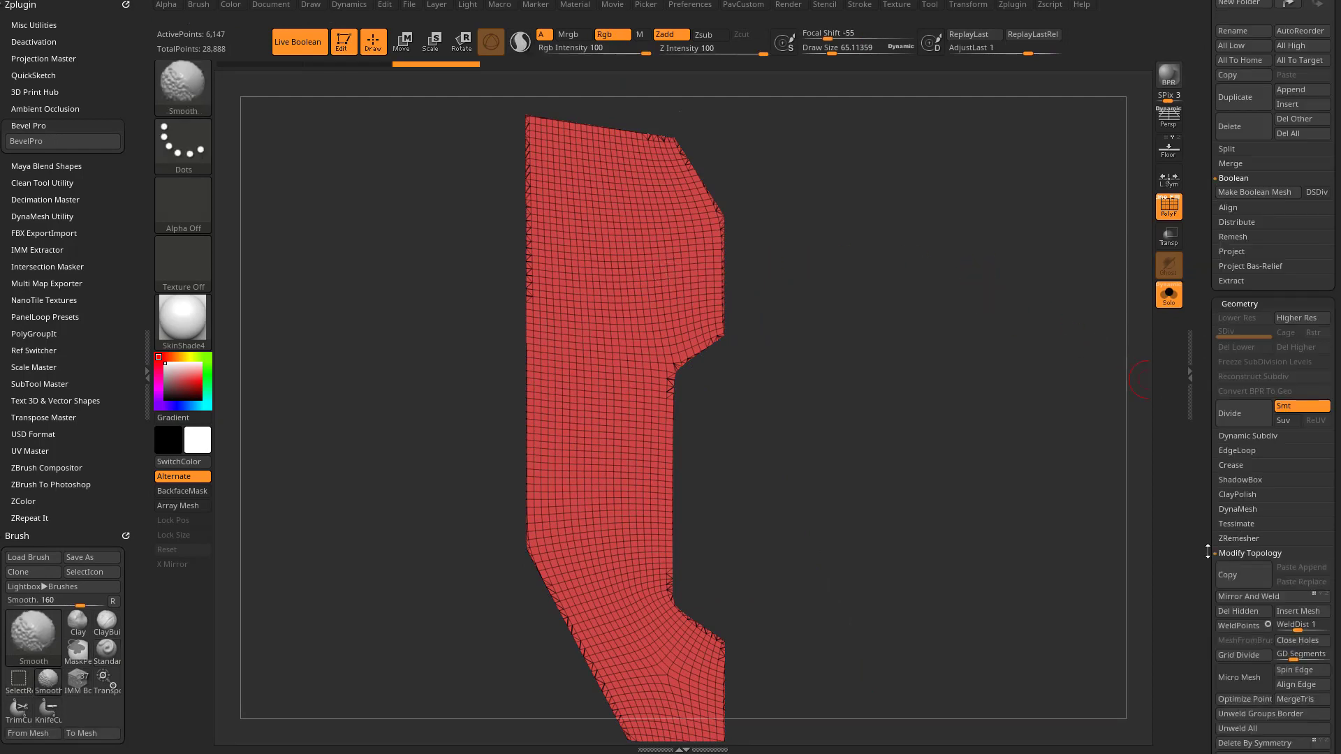
{"action": "left_click_drag", "start_coordinate": [1209, 551], "coordinate": [1209, 512]}
{"action": "left_click", "coordinate": [1237, 572]}
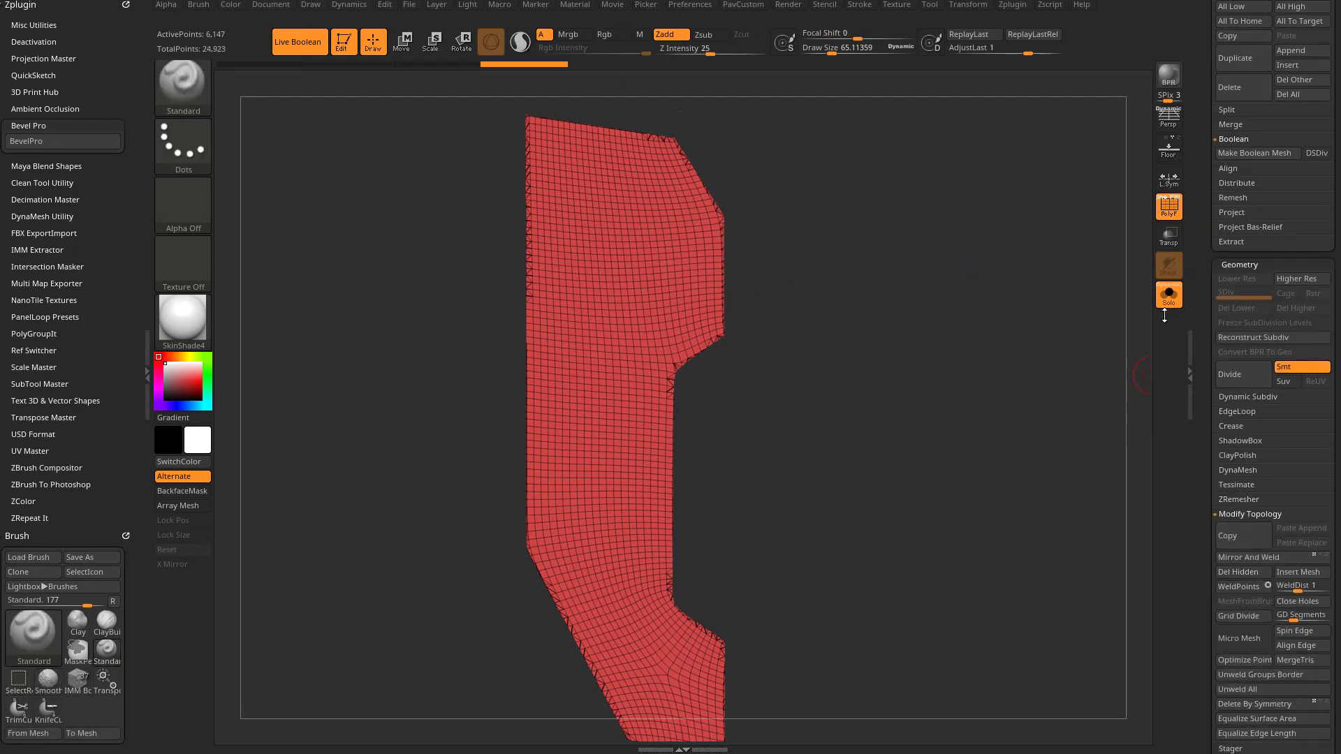
Step: ZRemesh the remaining front face with Half and AdaptiveSize 0
{"action": "key", "text": "3"}
{"action": "left_click_drag", "start_coordinate": [1208, 440], "coordinate": [1208, 233]}
{"action": "left_click", "coordinate": [1242, 306], "text": "shift"}
{"action": "left_click", "coordinate": [1242, 292]}
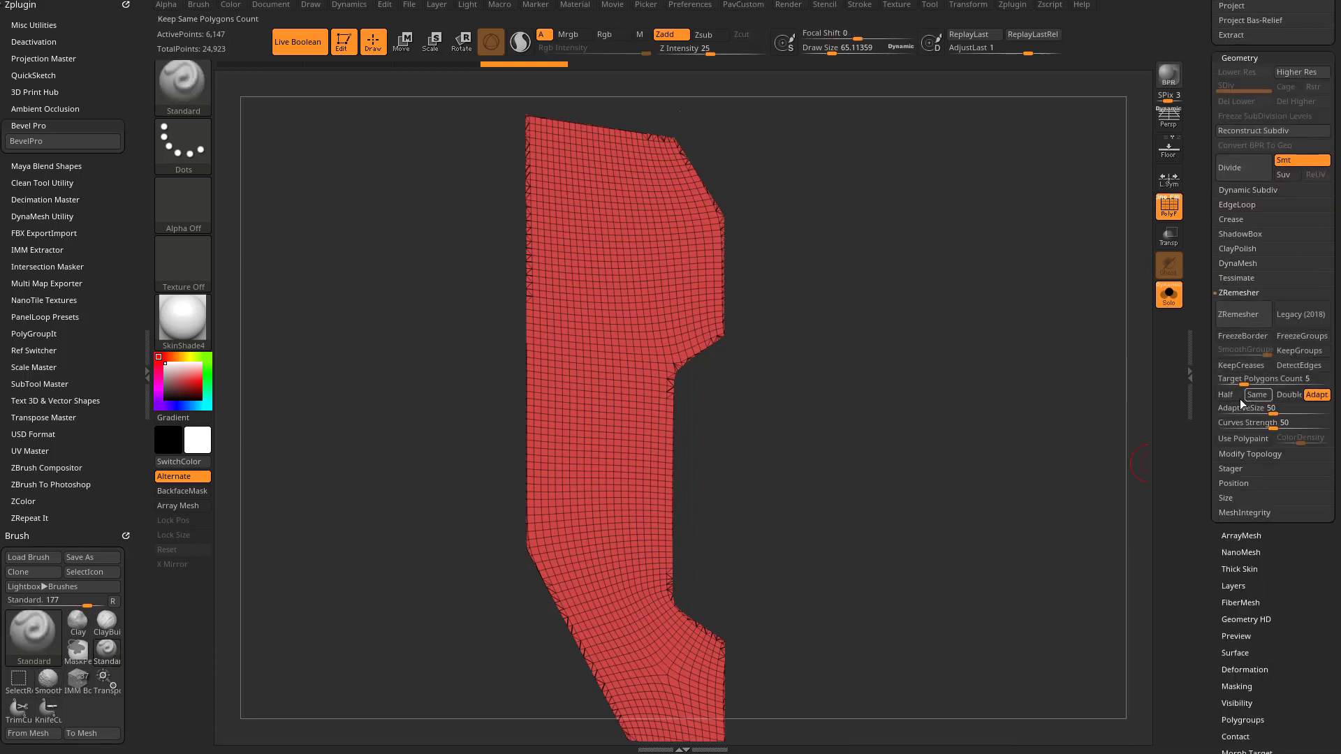
{"action": "left_click_drag", "start_coordinate": [1246, 415], "coordinate": [1219, 415]}
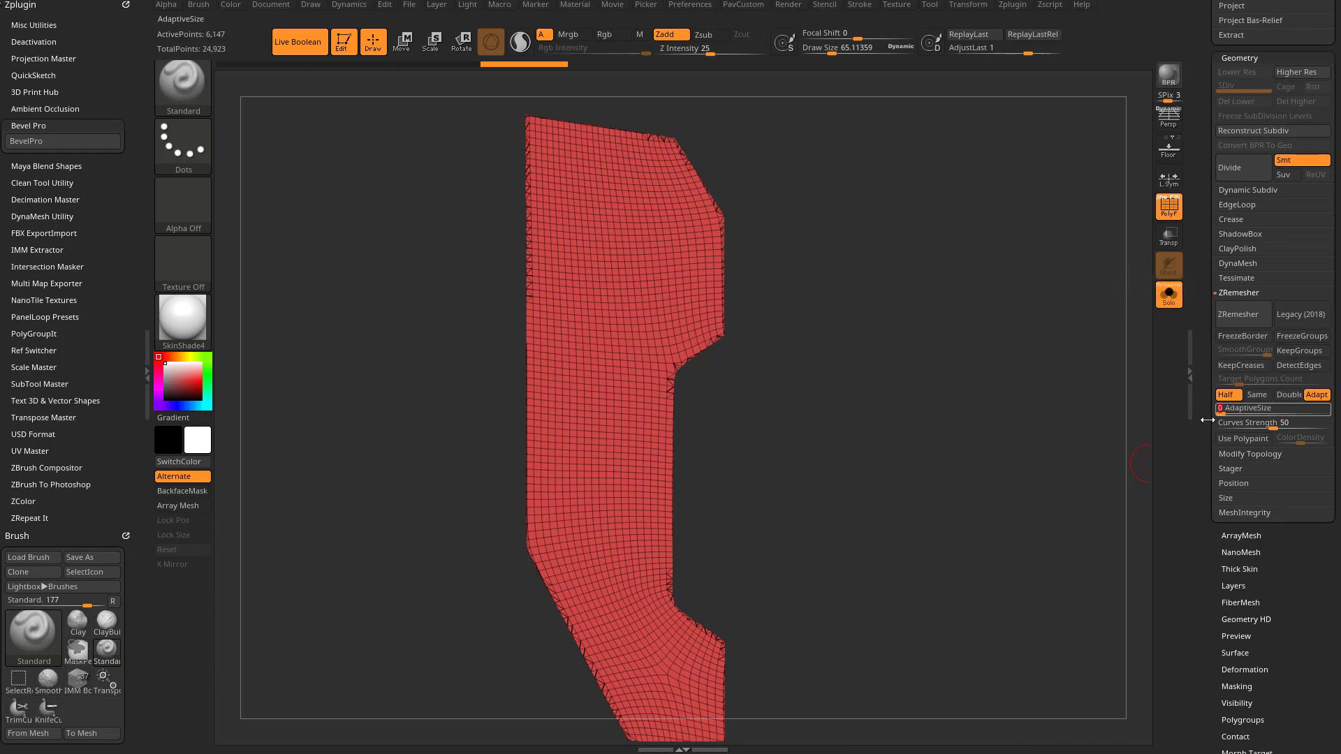
{"action": "left_click", "coordinate": [1237, 314]}
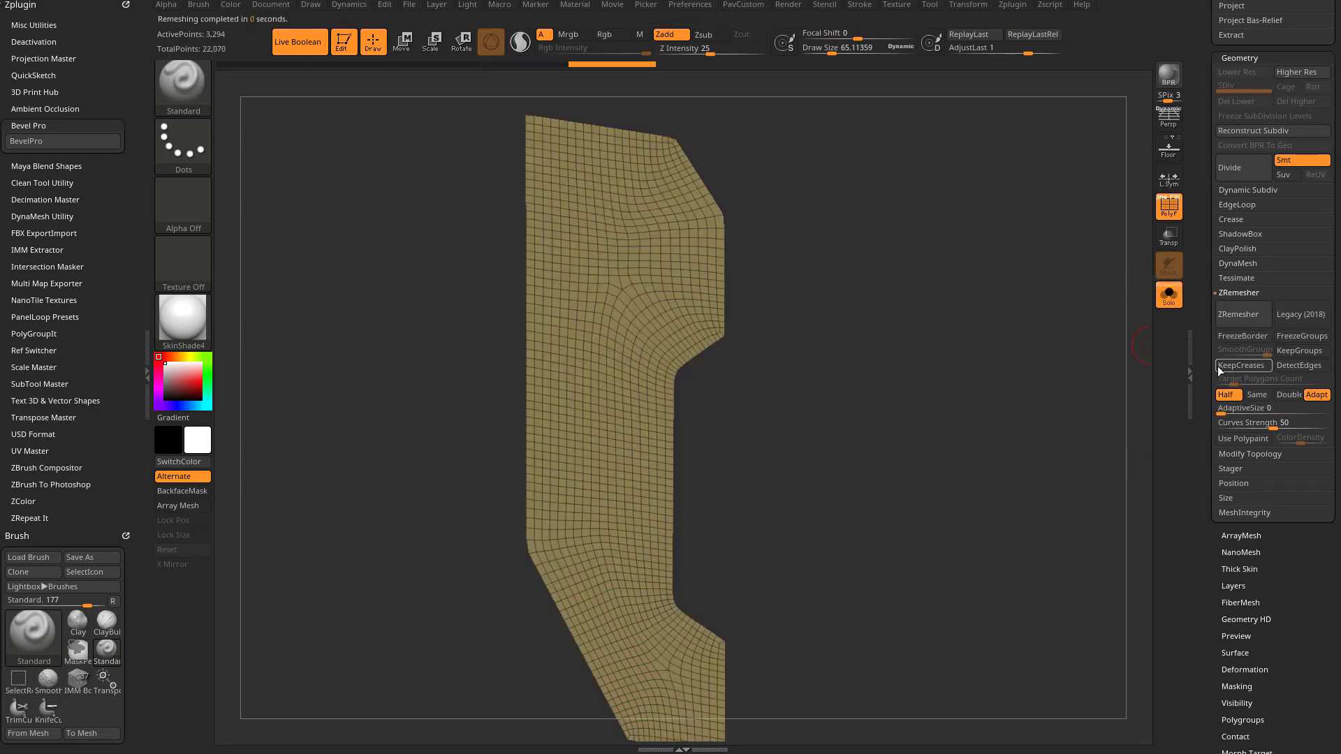
Step: Delete the duplicate slab PM3D_Cube3D_2 and the PM3D_Cube3D_1_sub subtool
{"action": "left_click_drag", "start_coordinate": [1206, 358], "coordinate": [1201, 541]}
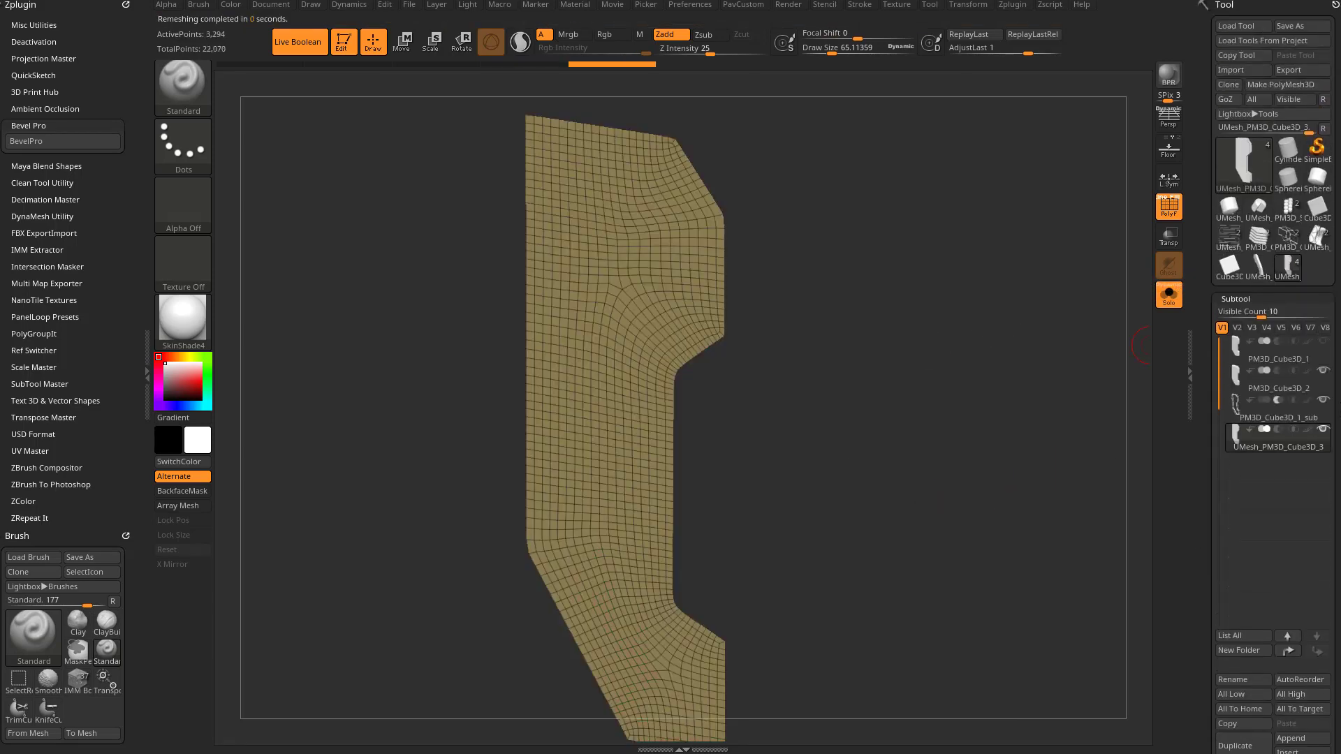
{"action": "left_click", "coordinate": [1284, 386]}
{"action": "left_click", "coordinate": [1224, 736]}
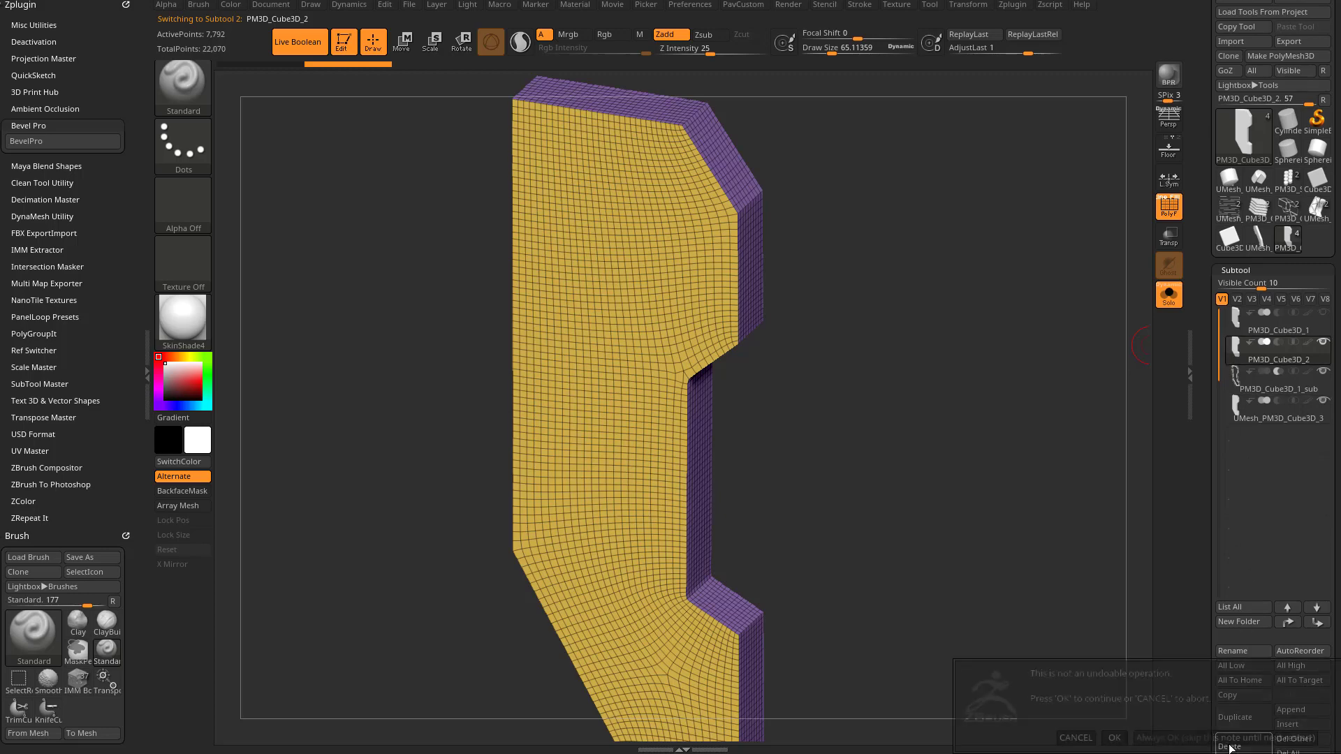
{"action": "left_click", "coordinate": [1218, 746]}
{"action": "left_click", "coordinate": [1229, 746]}
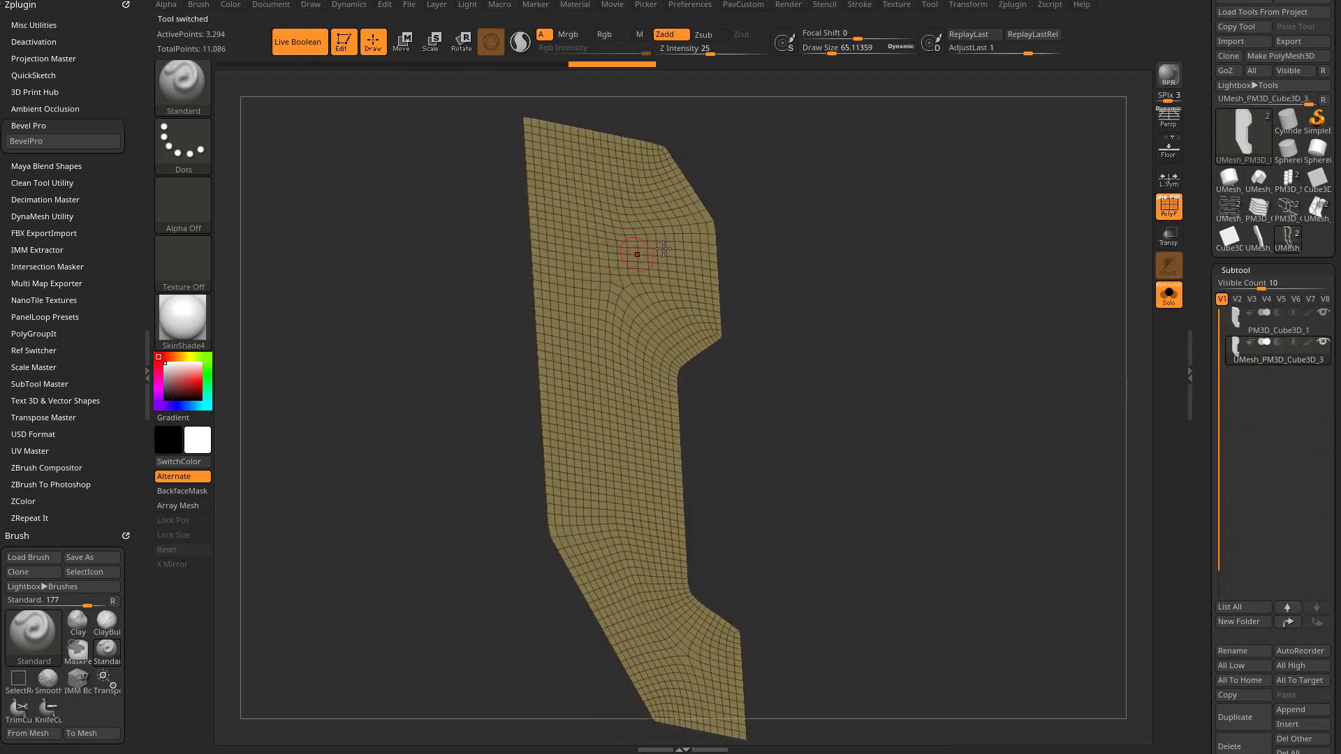
Step: Turn off Solo to show the remeshed front panel against the original slab, and switch to the ZModeler brush
{"action": "left_click", "coordinate": [1177, 305]}
{"action": "left_click_drag", "start_coordinate": [889, 178], "coordinate": [795, 260]}
{"action": "left_click_drag", "start_coordinate": [965, 366], "coordinate": [1008, 322]}
{"action": "key", "text": "b"}
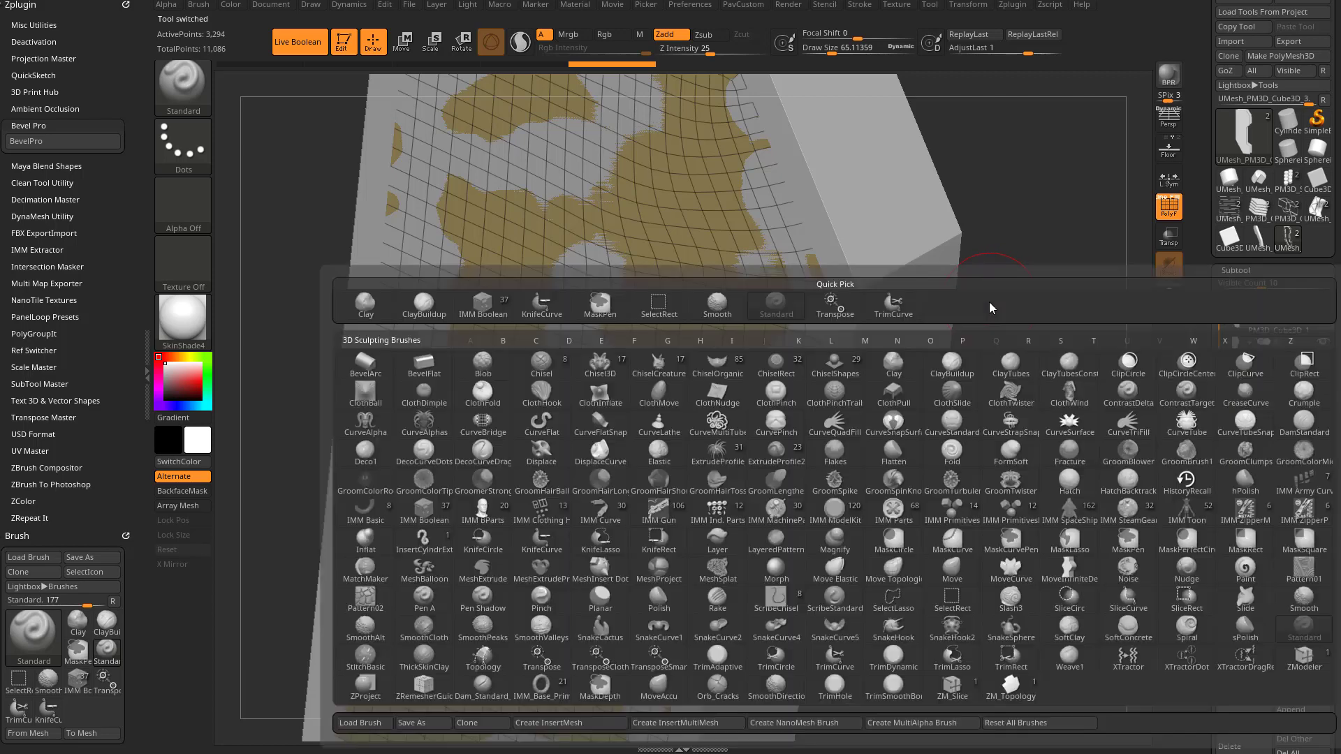
{"action": "key", "text": "z"}
{"action": "key", "text": "m"}
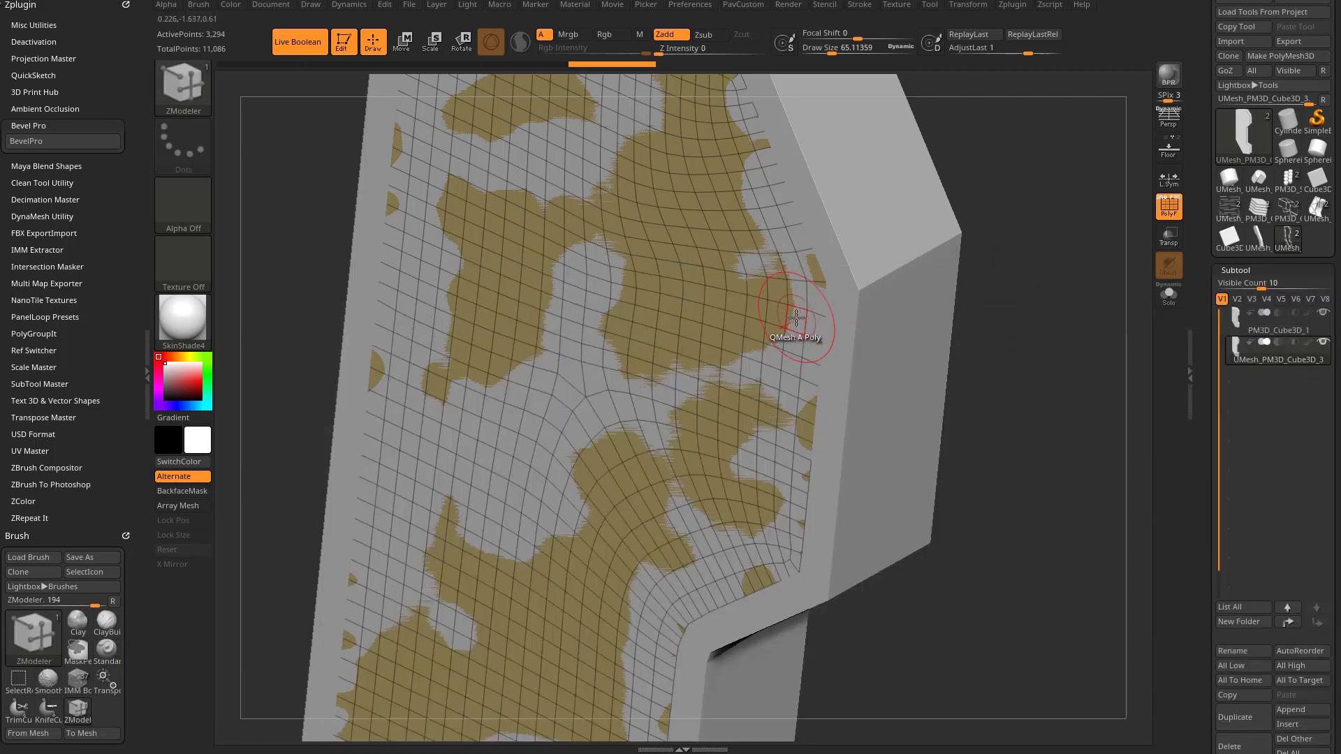
Step: Set the ZModeler polygon QMesh target to Polygroup All and extrude the remeshed front panel to give it thickness
{"action": "key", "text": "space"}
{"action": "left_click", "coordinate": [890, 407]}
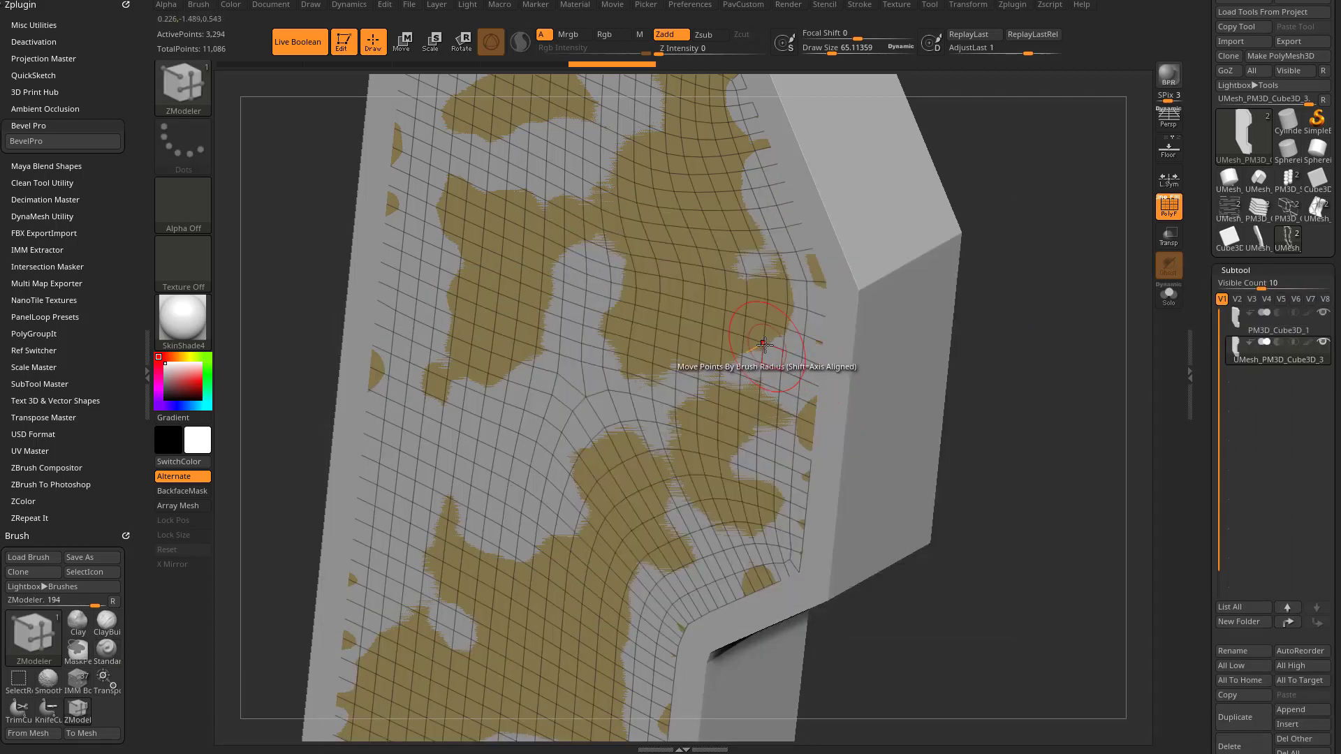
{"action": "left_click_drag", "start_coordinate": [768, 362], "coordinate": [741, 369]}
{"action": "left_click_drag", "start_coordinate": [1046, 356], "coordinate": [966, 270], "text": "alt"}
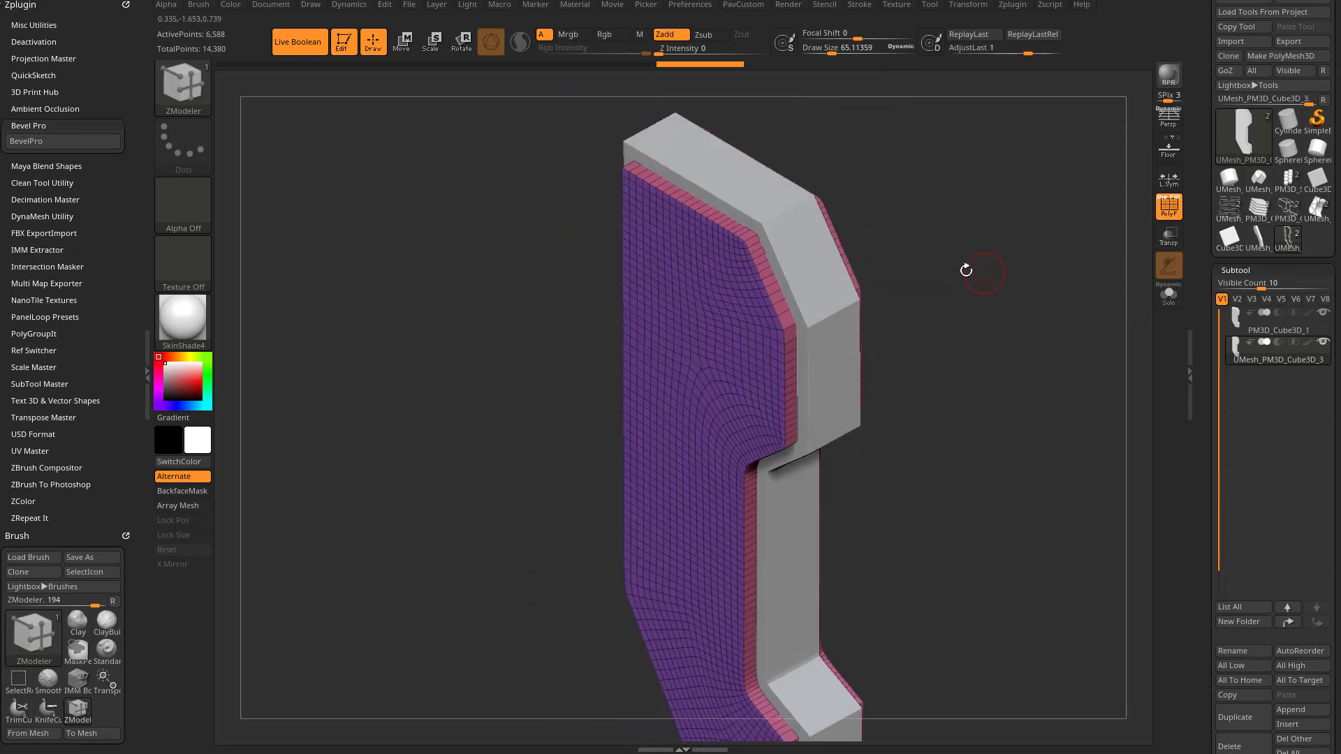
Step: Move the thickened panel geometry along the X axis so it sits into the slab's side faces
{"action": "key", "text": "w"}
{"action": "left_click_drag", "start_coordinate": [805, 455], "coordinate": [786, 467]}
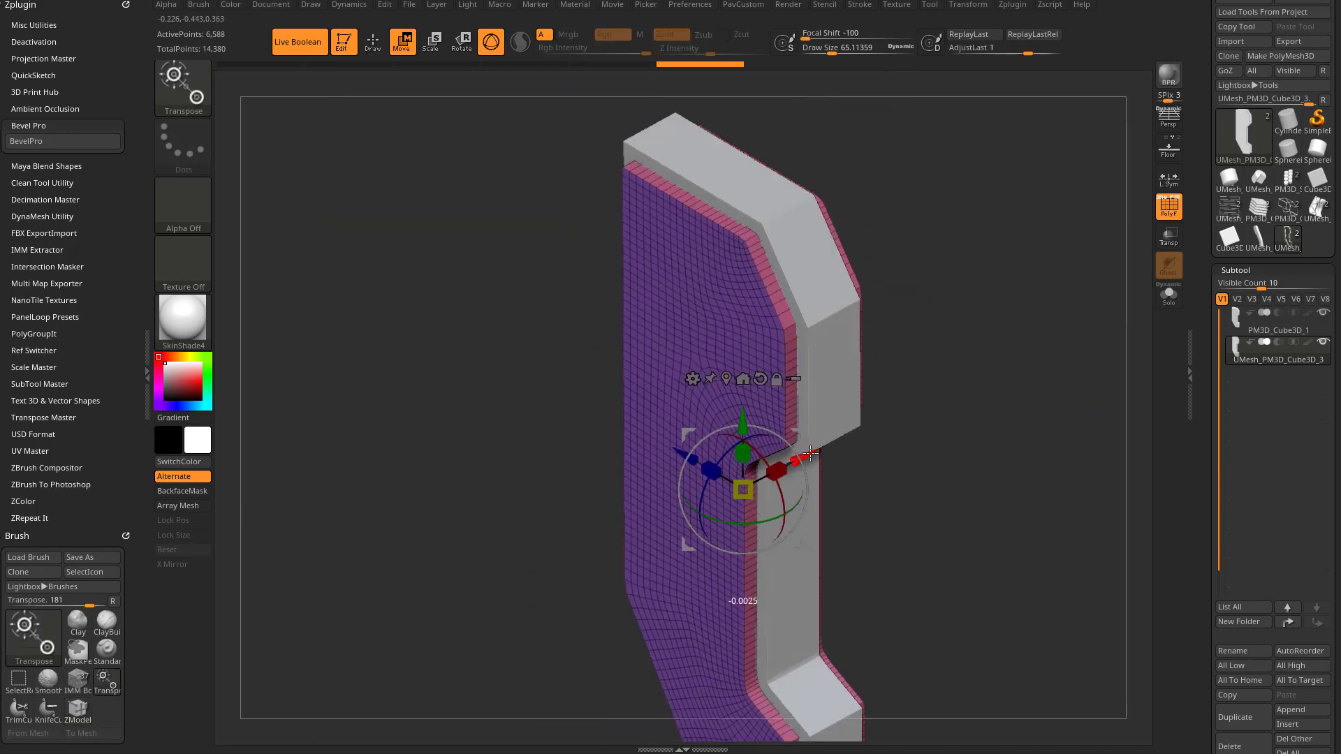
{"action": "left_click_drag", "start_coordinate": [1006, 359], "coordinate": [792, 326]}
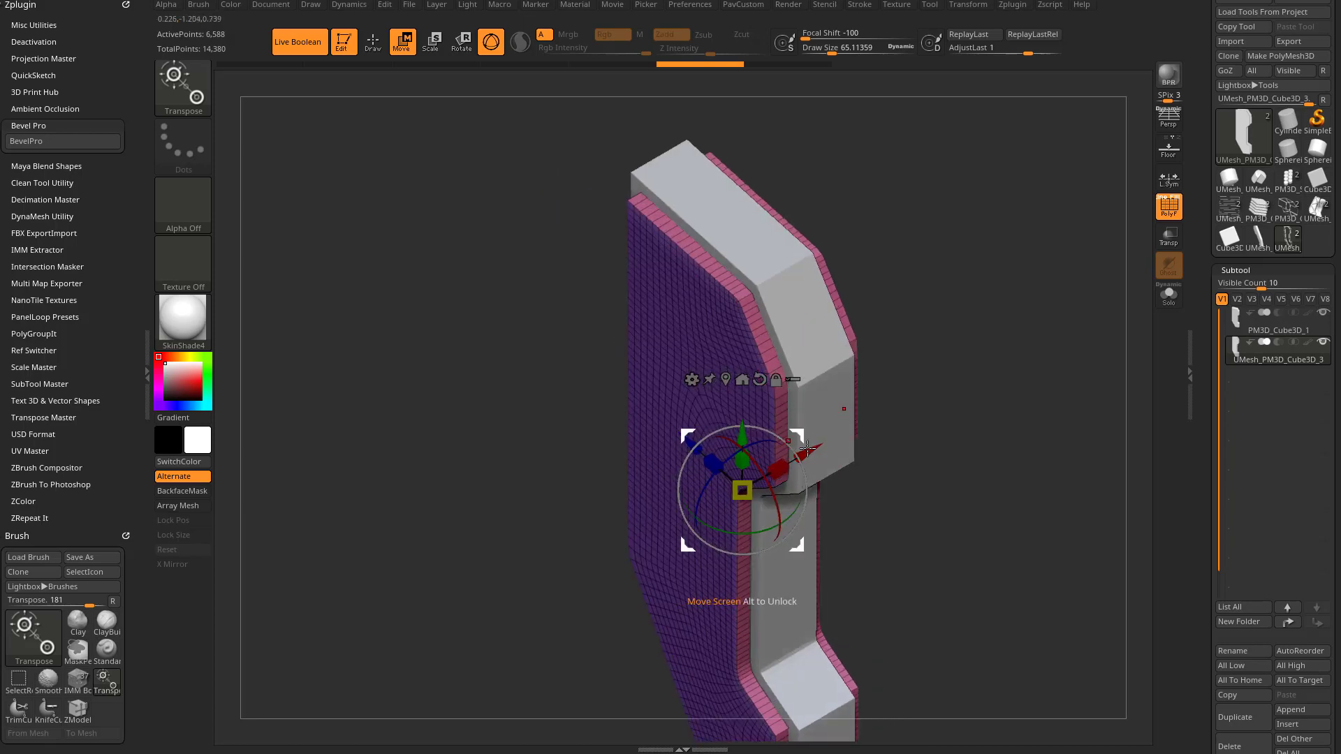
{"action": "left_click_drag", "start_coordinate": [807, 452], "coordinate": [810, 451]}
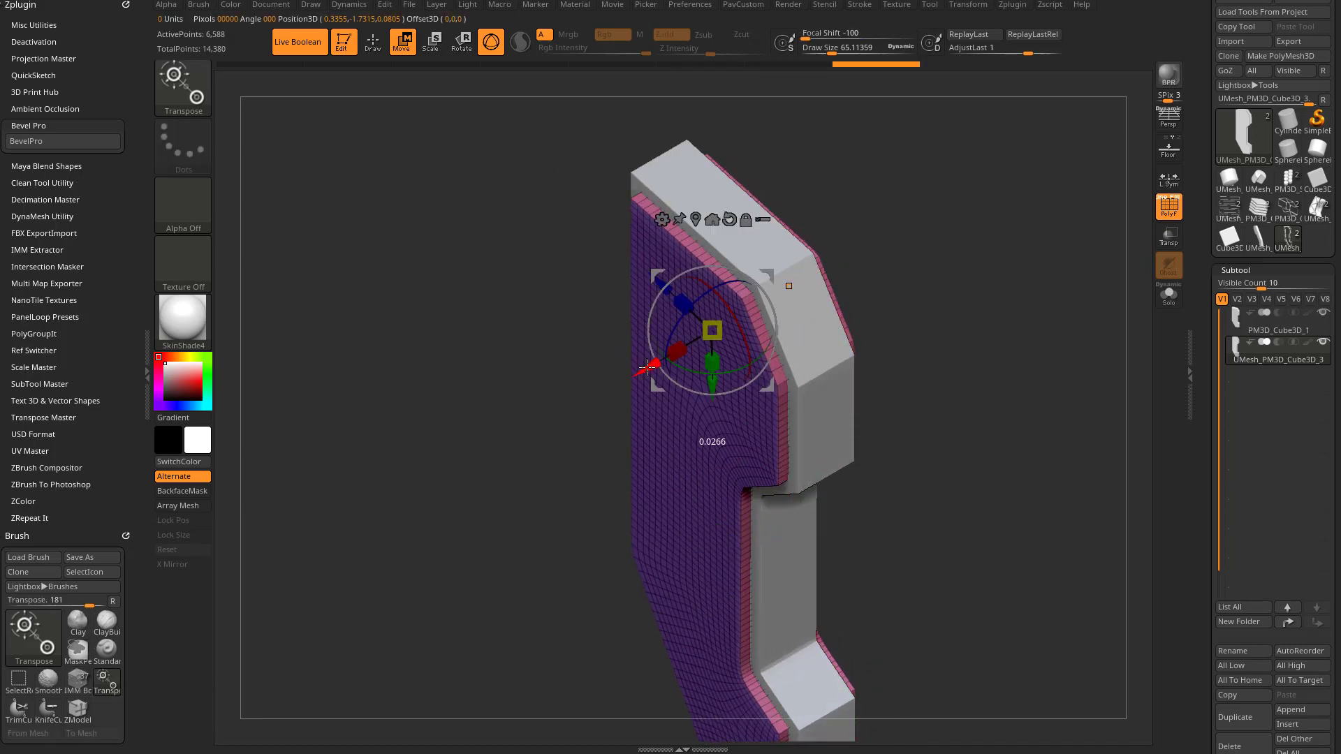
{"action": "left_click_drag", "start_coordinate": [784, 288], "coordinate": [789, 284]}
{"action": "key", "text": "q"}
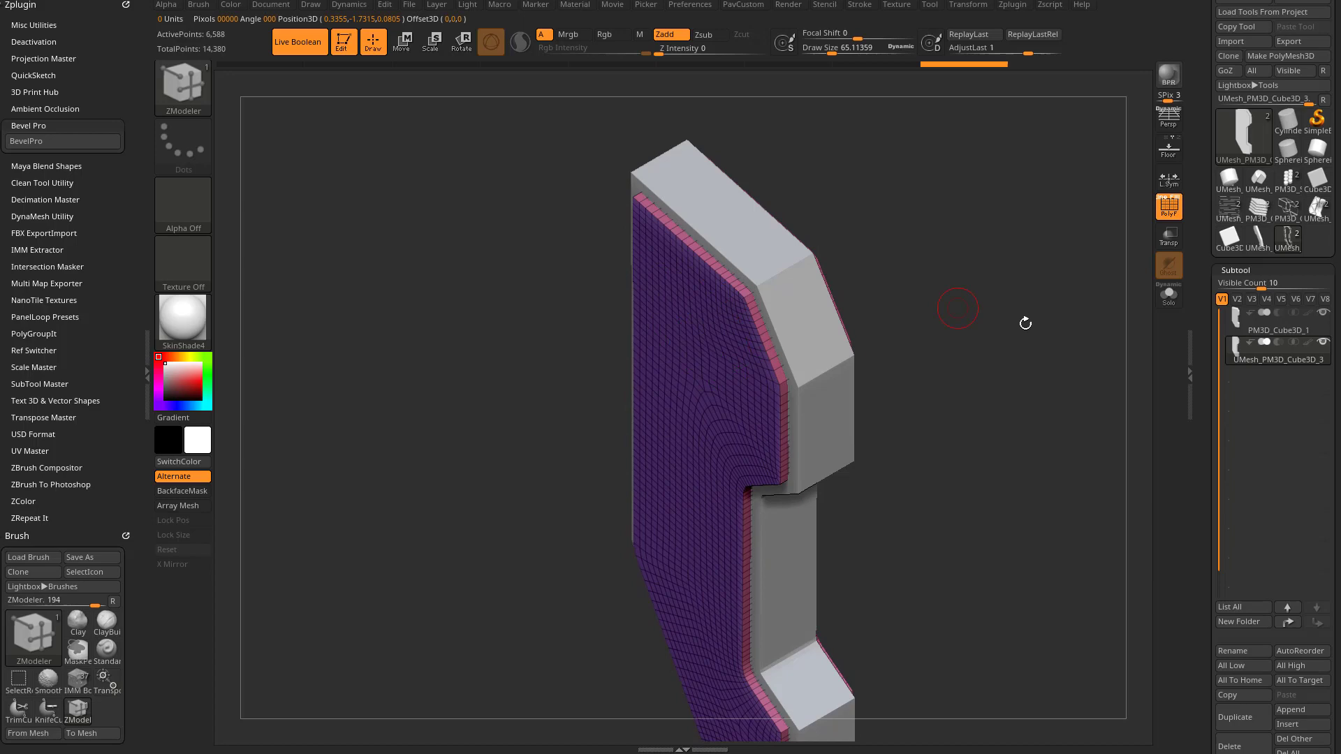
Step: Set the UMesh_PM3D_Cube3D_3 subtool to boolean subtraction and hide the polyframe to preview the recess in the slab
{"action": "left_click", "coordinate": [1277, 344]}
{"action": "left_click_drag", "start_coordinate": [1048, 371], "coordinate": [1006, 326]}
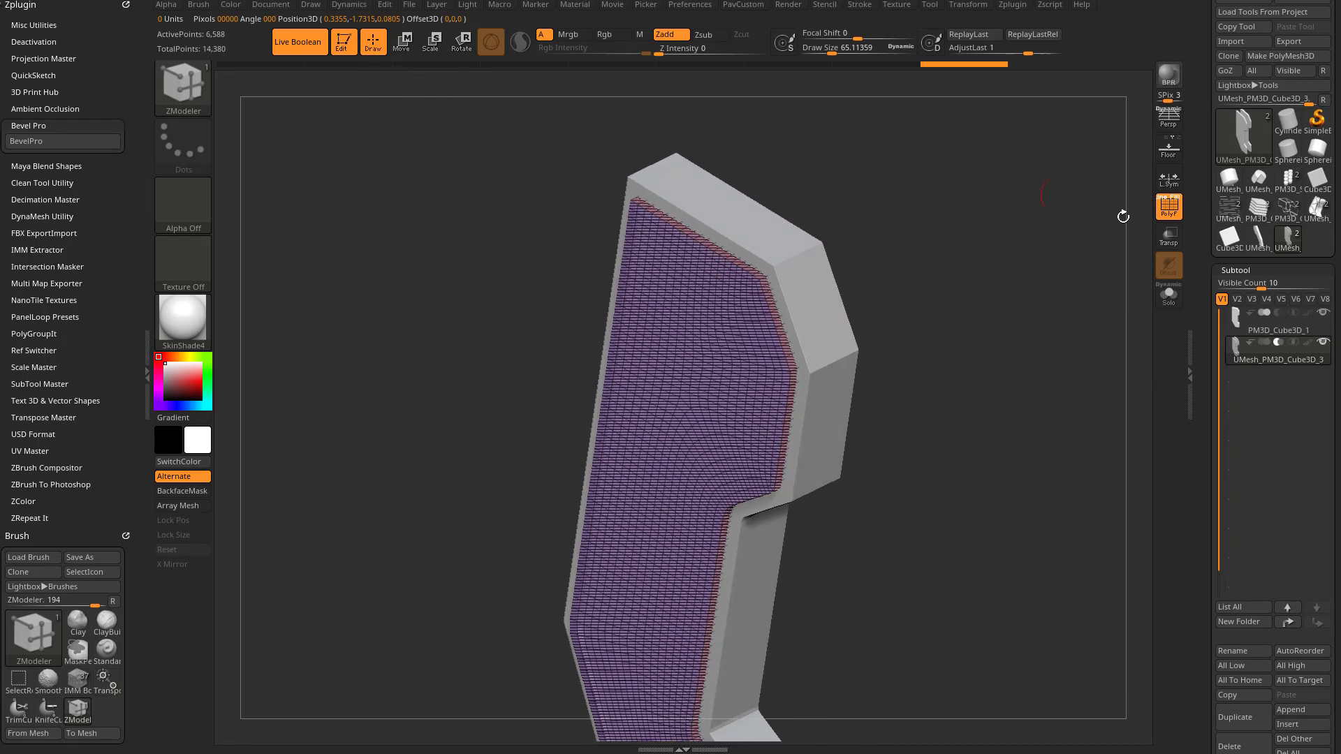
{"action": "left_click", "coordinate": [1165, 207]}
{"action": "mouse_move", "coordinate": [1051, 261]}
{"action": "left_mouse_down"}
{"action": "mouse_move", "coordinate": [919, 300]}
{"action": "mouse_move", "coordinate": [945, 284]}
{"action": "mouse_move", "coordinate": [1021, 308]}
{"action": "mouse_move", "coordinate": [981, 299]}
{"action": "left_mouse_up"}
Step: Adjust the subtractive panel's position along X to set the recess depth, and inspect the recess from several angles
{"action": "key", "text": "w"}
{"action": "left_click_drag", "start_coordinate": [671, 343], "coordinate": [684, 334]}
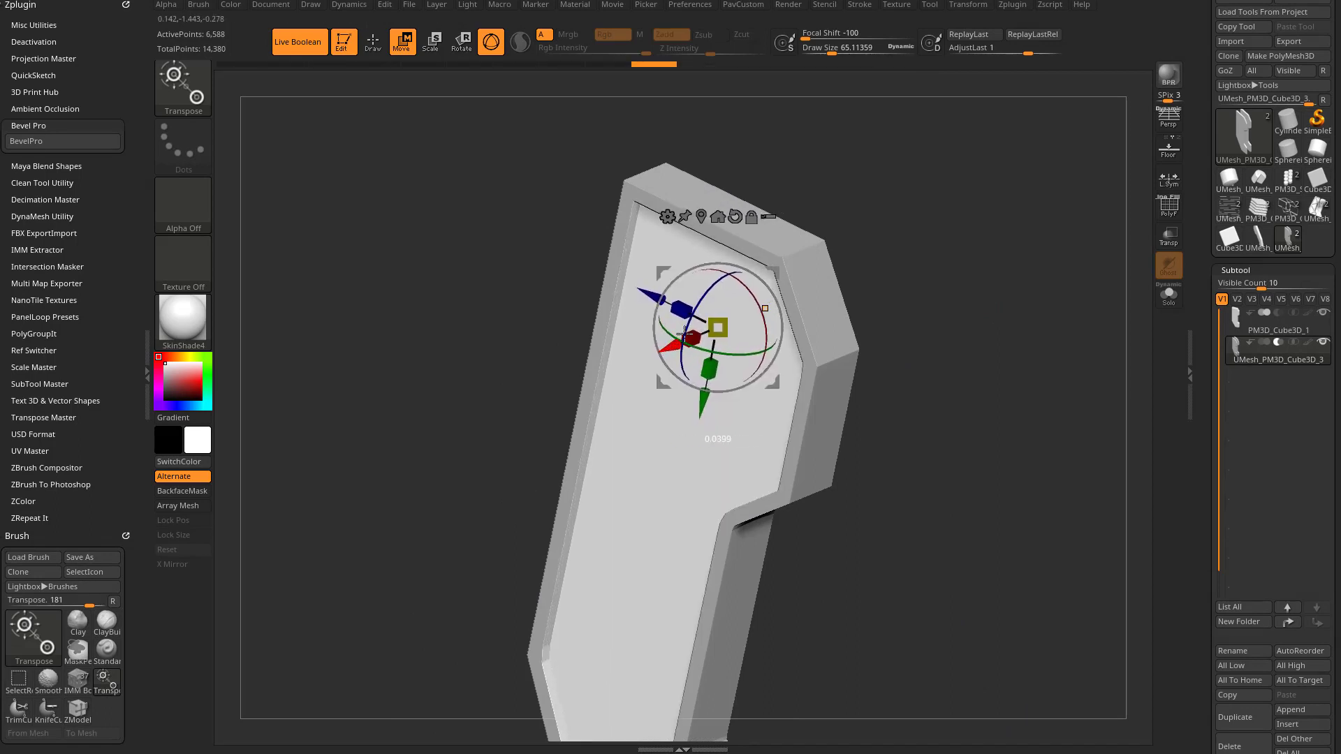
{"action": "mouse_move", "coordinate": [863, 323]}
{"action": "left_mouse_down", "text": "alt"}
{"action": "mouse_move", "coordinate": [879, 308]}
{"action": "mouse_move", "coordinate": [896, 324]}
{"action": "left_mouse_up", "text": "alt"}
{"action": "key", "text": "q"}
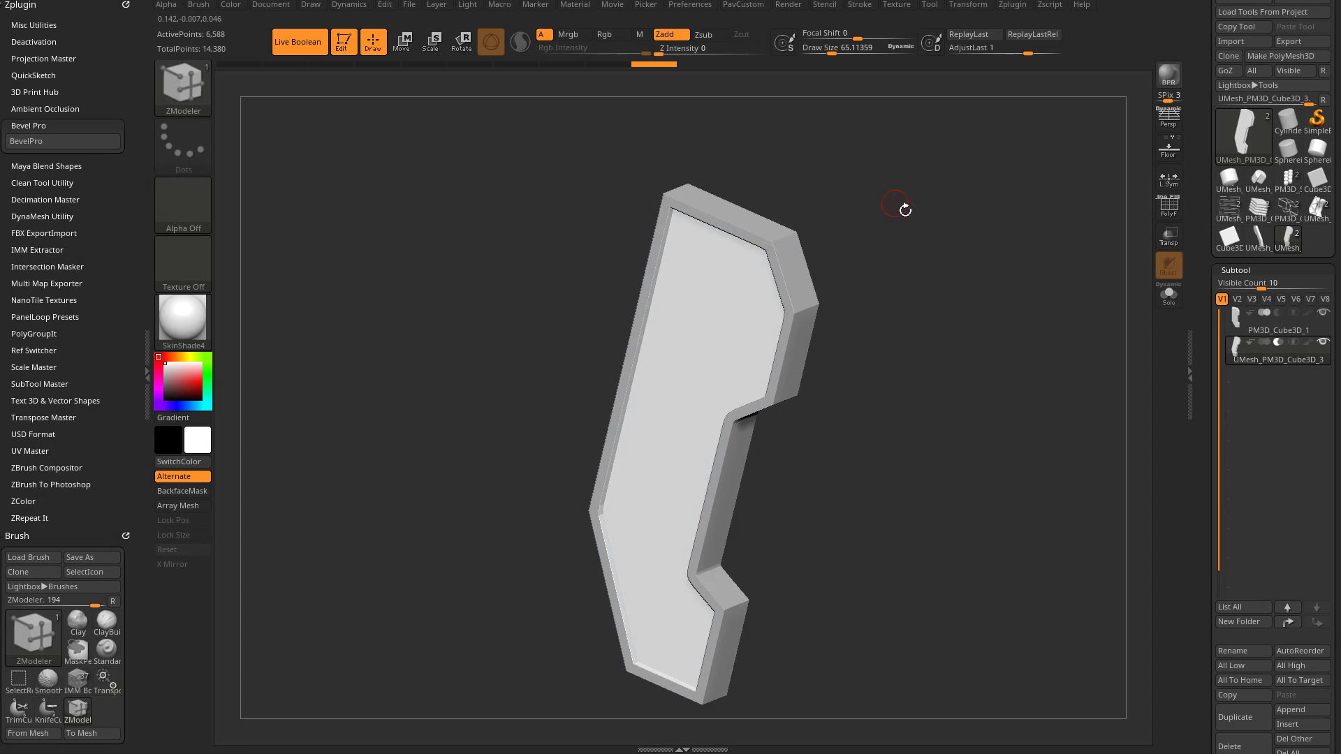
{"action": "mouse_move", "coordinate": [905, 210]}
{"action": "left_mouse_down"}
{"action": "mouse_move", "coordinate": [940, 201]}
{"action": "mouse_move", "coordinate": [882, 213]}
{"action": "left_mouse_up"}
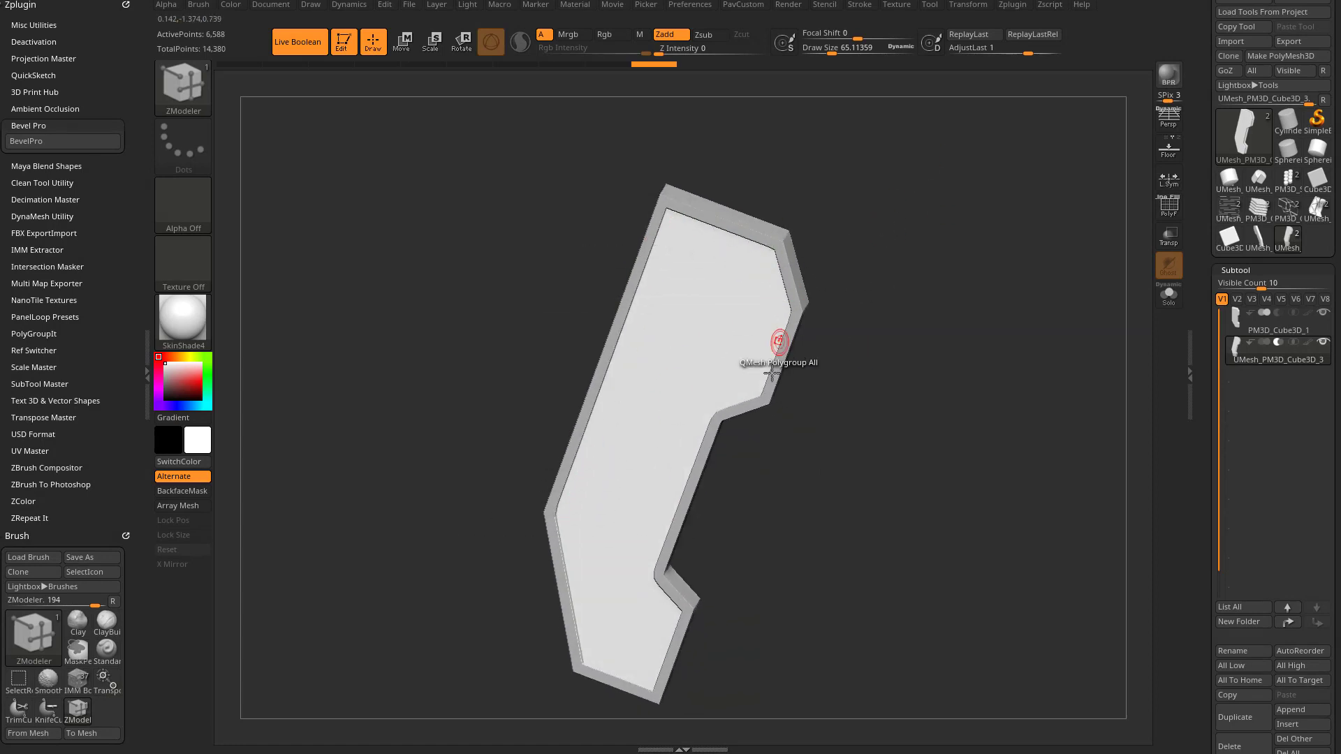
{"action": "left_click_drag", "start_coordinate": [882, 541], "coordinate": [883, 537]}
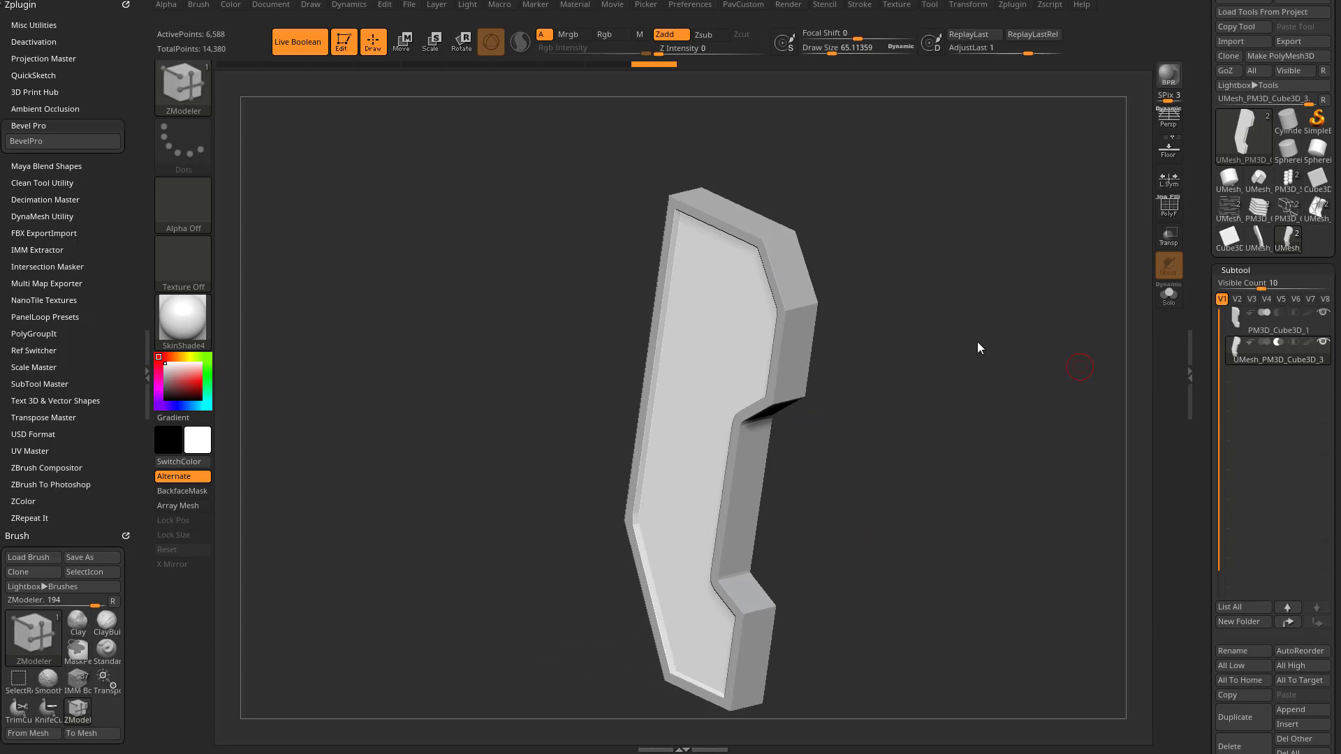
Step: Solo the panel subtool in a straight-on view with polyframe shown, and select the KnifeCurve brush
{"action": "left_click", "coordinate": [1175, 303]}
{"action": "left_click", "coordinate": [1173, 209]}
{"action": "left_click_drag", "start_coordinate": [1038, 263], "coordinate": [1004, 276], "text": "shift"}
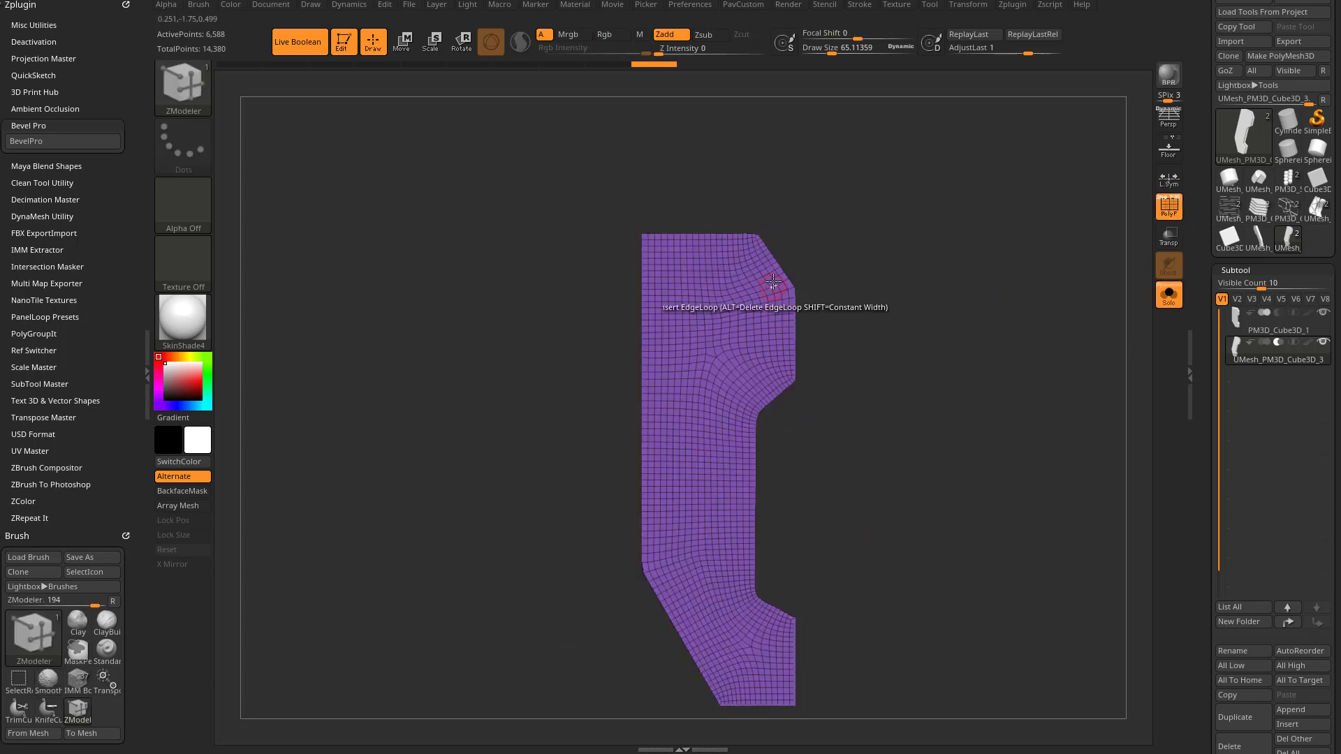
{"action": "key", "text": "ctrl+shift"}
{"action": "left_click", "coordinate": [177, 95]}
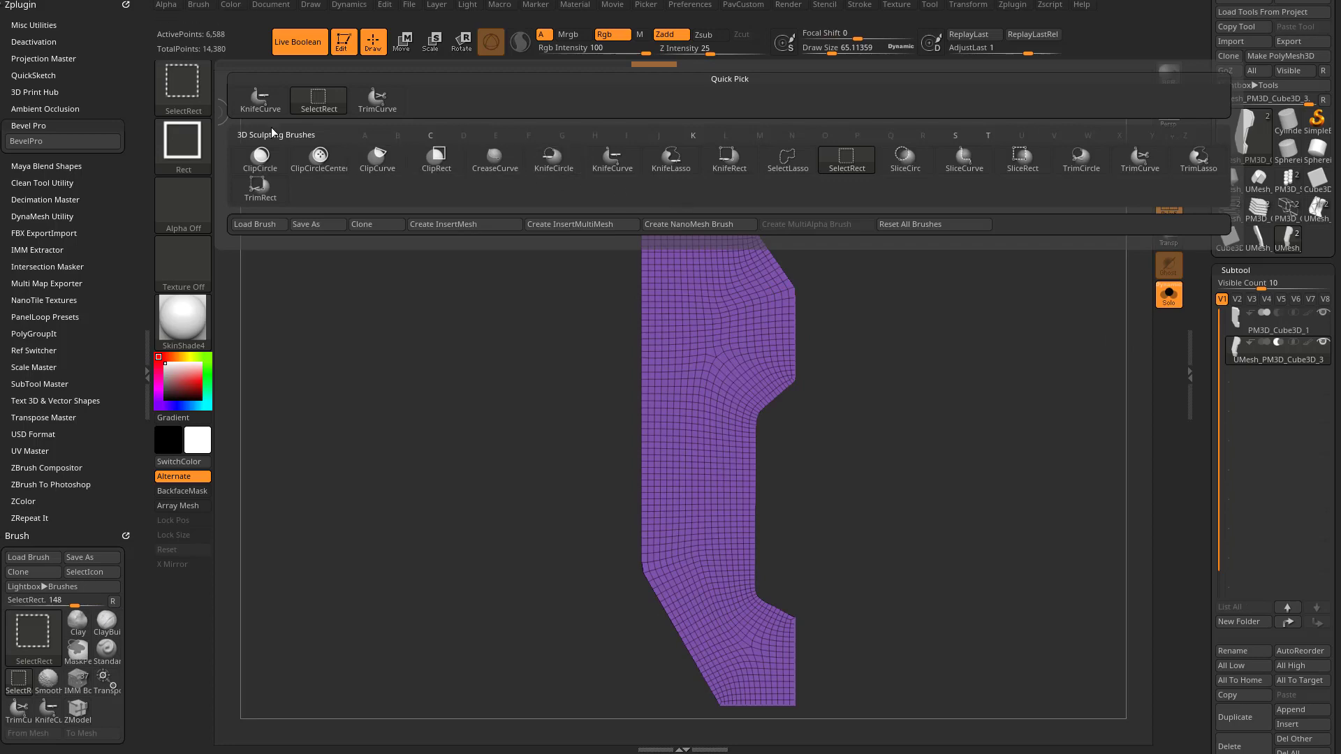
{"action": "left_click", "coordinate": [670, 159]}
{"action": "left_click", "coordinate": [183, 84]}
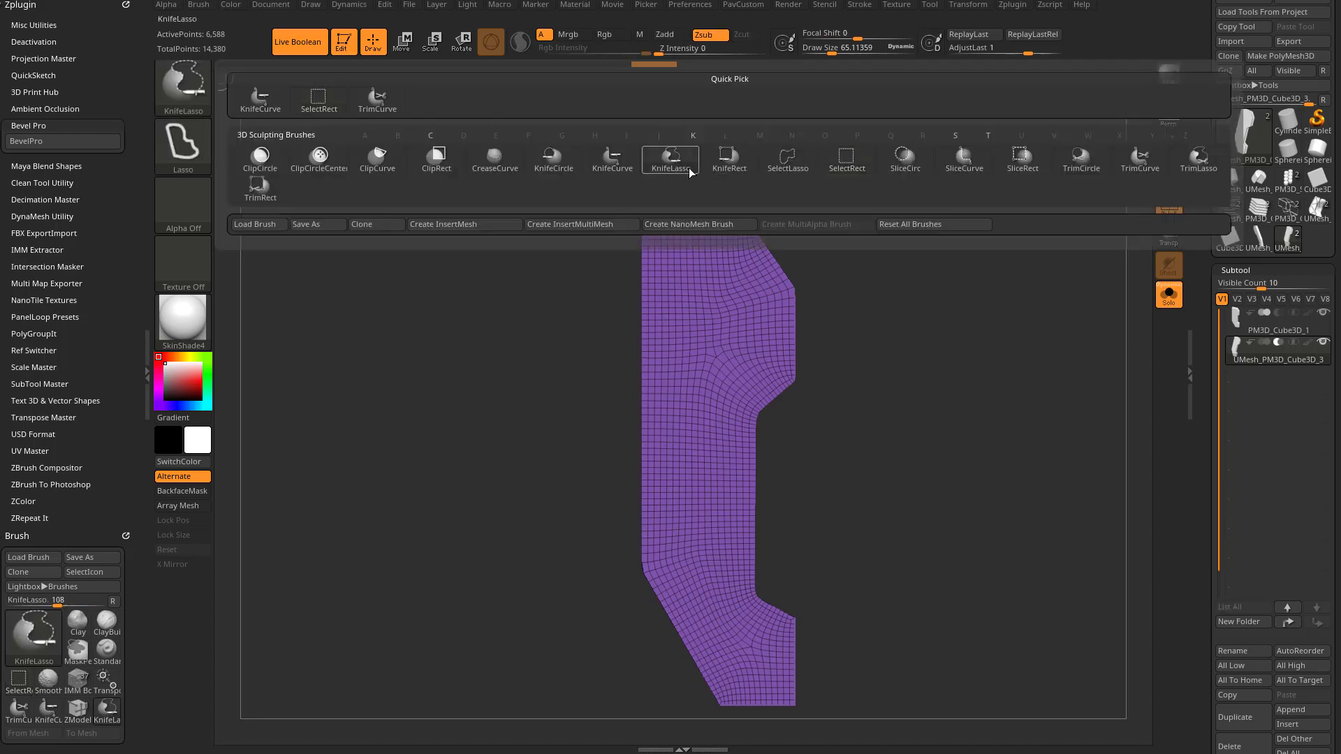
{"action": "left_click", "coordinate": [613, 162]}
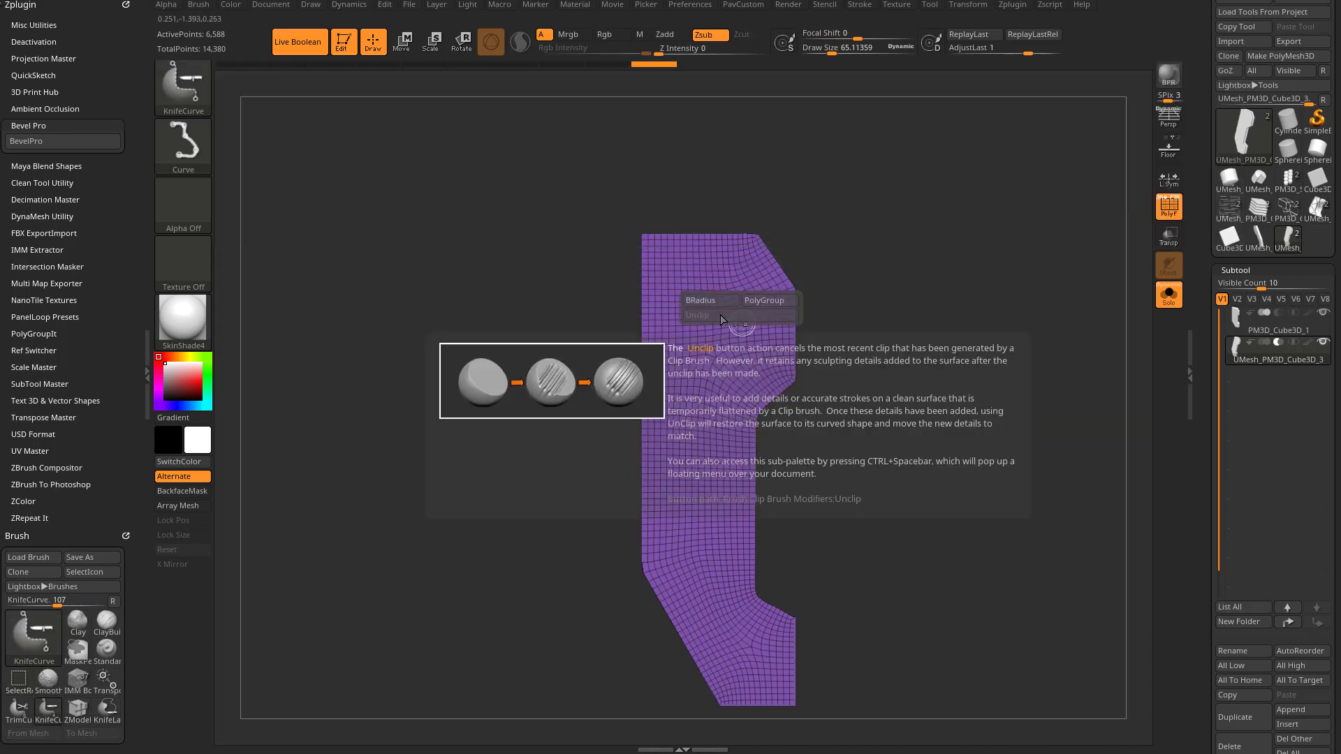
Step: Enlarge the Draw Size to about 145 and reactivate the KnifeCurve brush
{"action": "key", "text": "b"}
{"action": "key", "text": "z"}
{"action": "key", "text": "m"}
{"action": "key", "text": "s"}
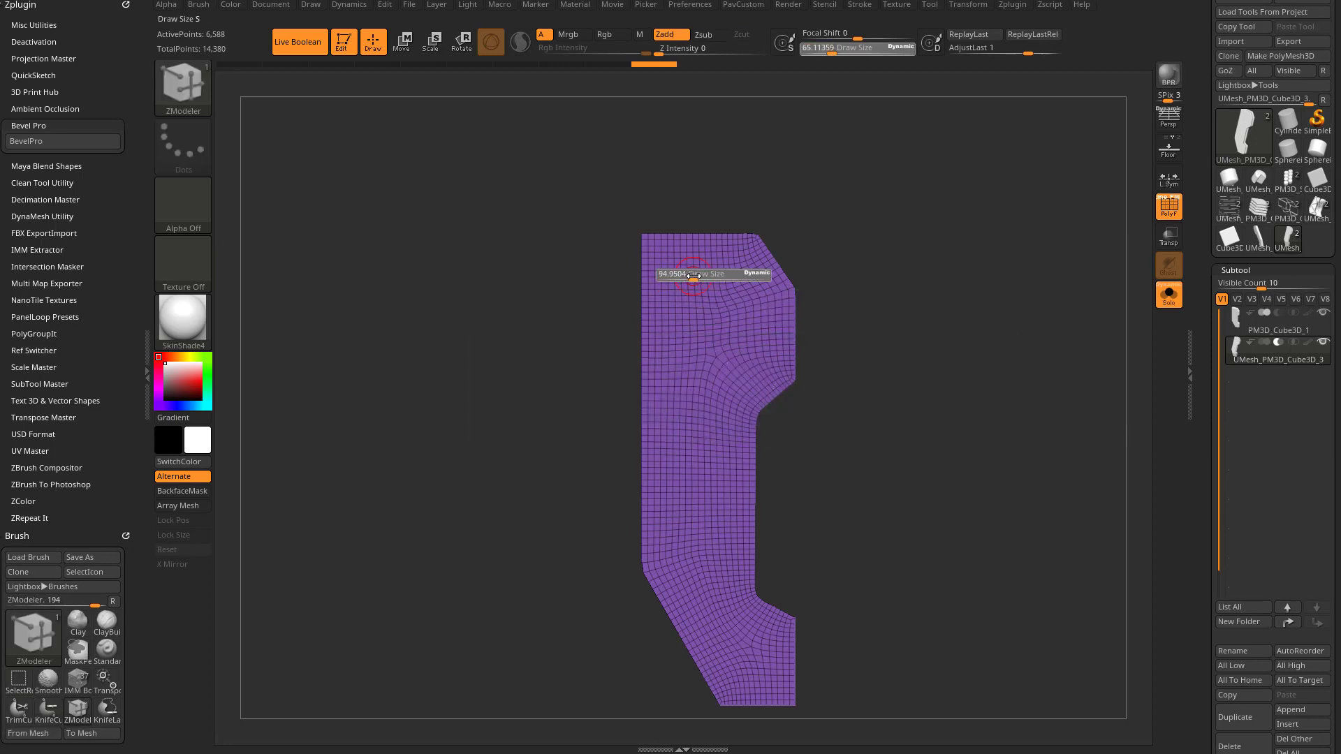
{"action": "key", "text": "b"}
{"action": "key", "text": "k"}
{"action": "key", "text": "c"}
{"action": "mouse_move", "coordinate": [576, 265]}
{"action": "left_mouse_down"}
{"action": "mouse_move", "coordinate": [915, 452]}
{"action": "mouse_move", "coordinate": [548, 524]}
{"action": "mouse_move", "coordinate": [494, 515]}
{"action": "left_mouse_up"}
{"action": "key", "text": "ctrl+z"}
{"action": "key", "text": "ctrl+z"}
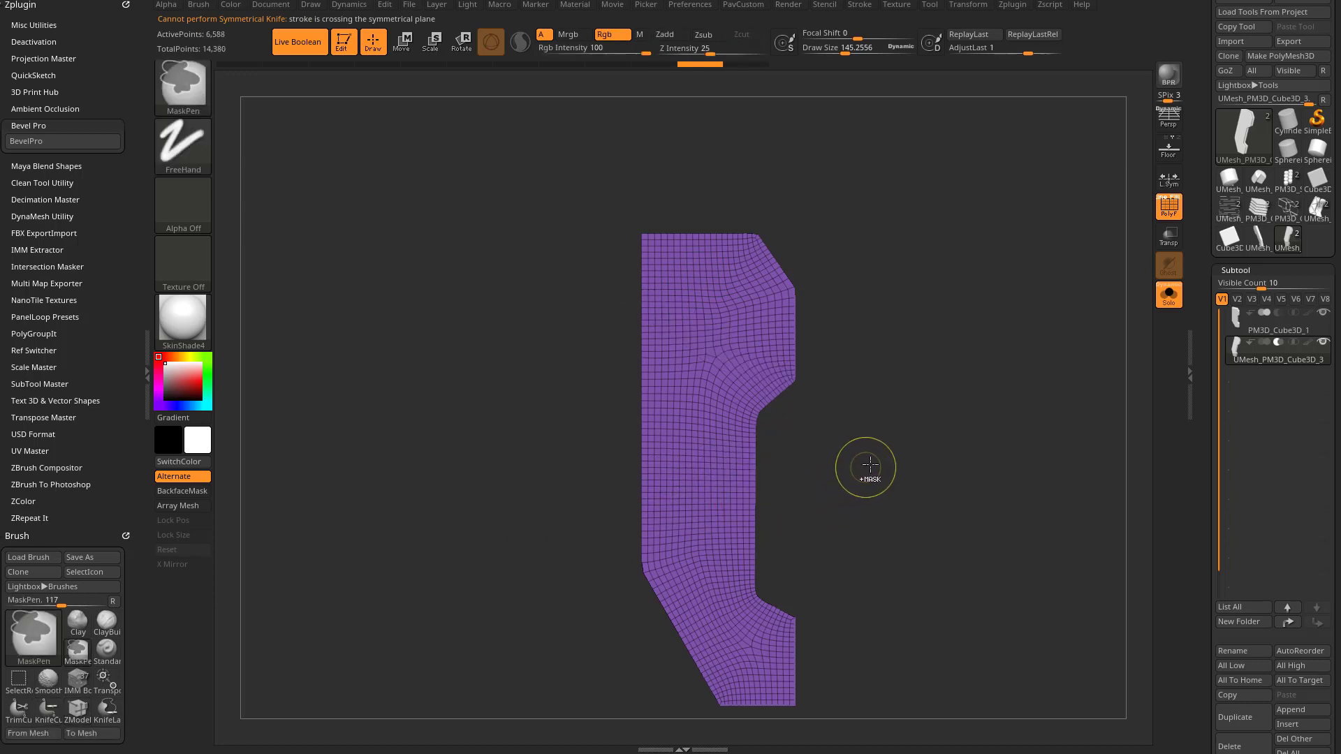
Step: Cut three wide angled gaps across the panel's upper part, lower part and middle with KnifeCurve, splitting it into four pieces
{"action": "left_click_drag", "start_coordinate": [563, 249], "coordinate": [912, 454]}
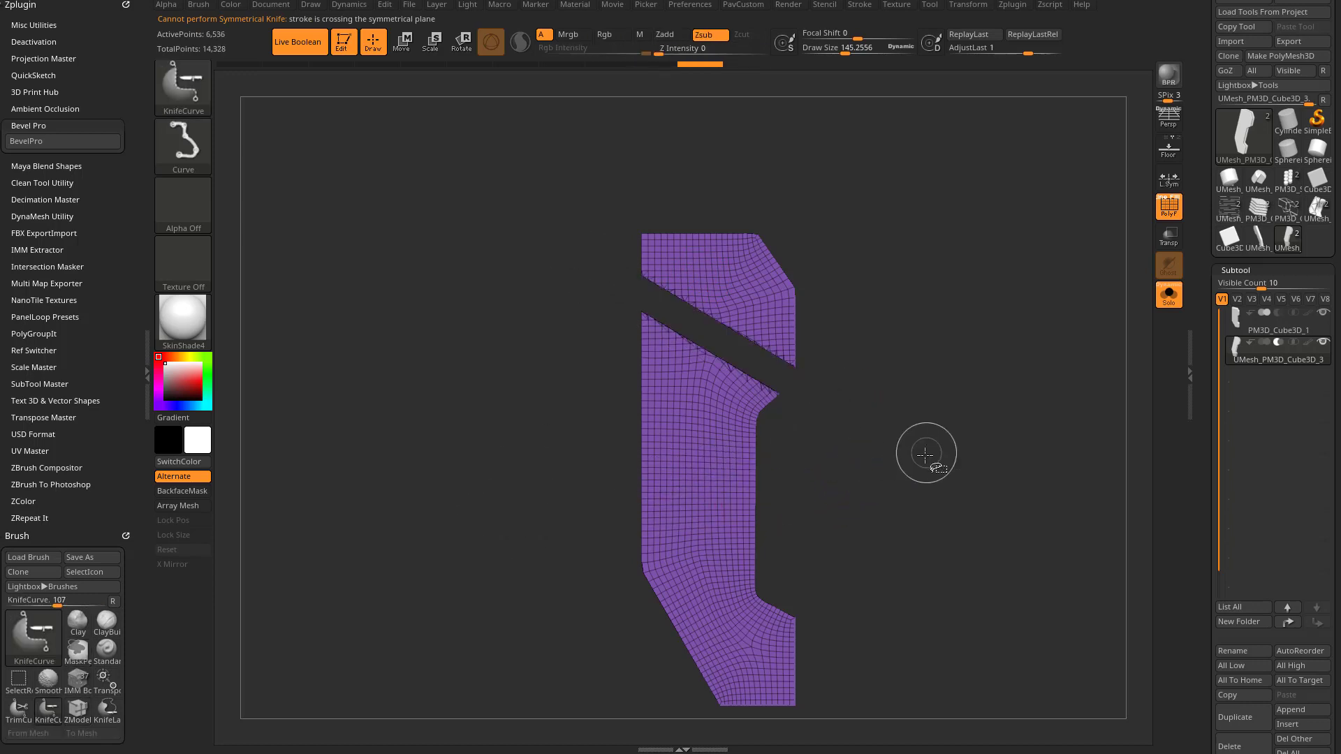
{"action": "left_click_drag", "start_coordinate": [896, 514], "coordinate": [500, 703]}
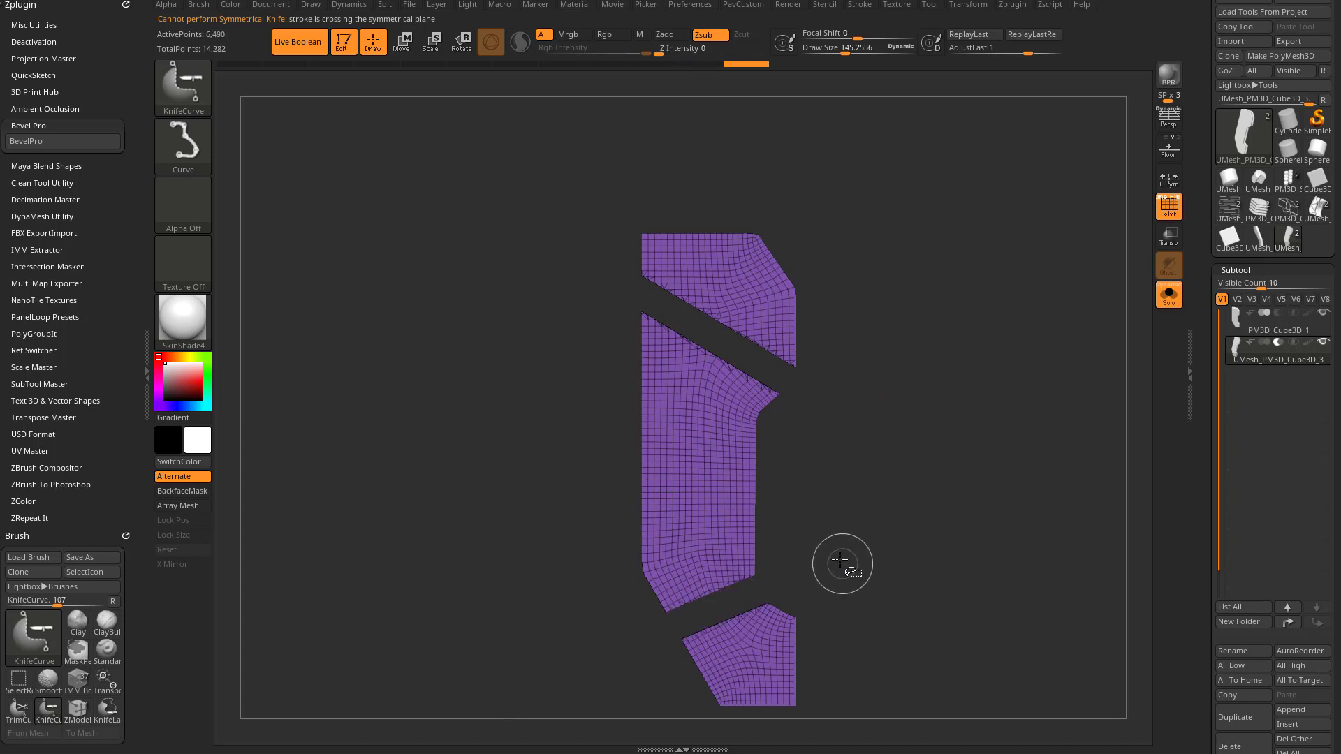
{"action": "left_click_drag", "start_coordinate": [954, 491], "coordinate": [458, 449]}
{"action": "key", "text": "b"}
{"action": "key", "text": "z"}
{"action": "key", "text": "m"}
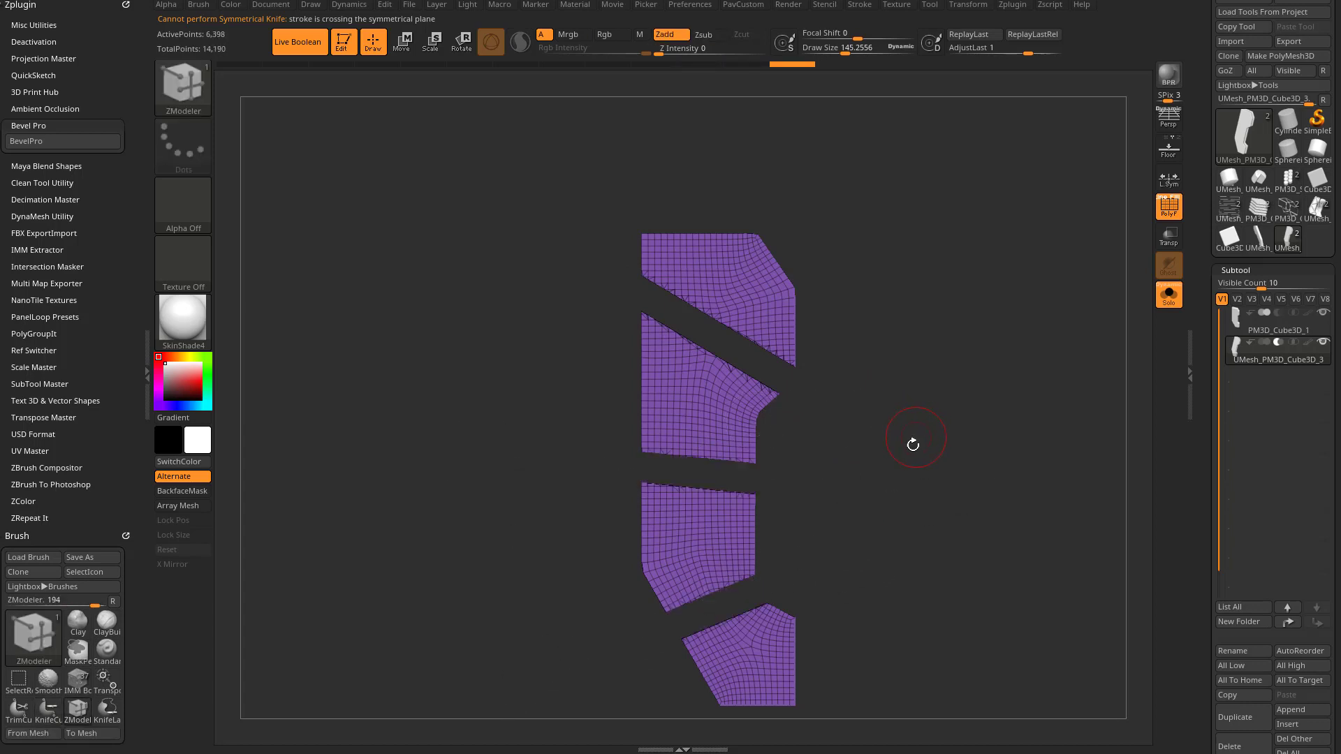
Step: Return to ZModeler, turn off Solo and hide the polyframe to view the four recesses in the slab
{"action": "key", "text": "b"}
{"action": "key", "text": "k"}
{"action": "key", "text": "c"}
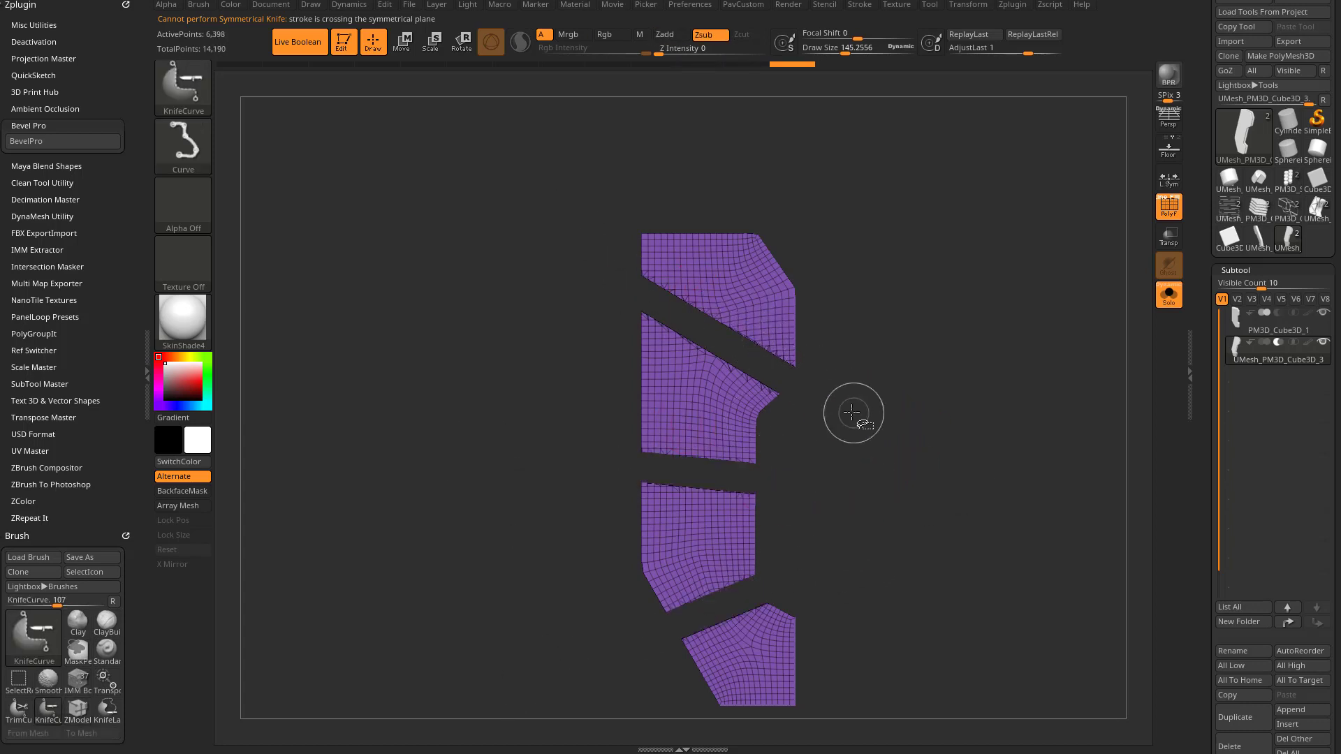
{"action": "key", "text": "b"}
{"action": "key", "text": "z"}
{"action": "key", "text": "m"}
{"action": "mouse_move", "coordinate": [975, 338]}
{"action": "left_mouse_down"}
{"action": "mouse_move", "coordinate": [879, 354]}
{"action": "mouse_move", "coordinate": [995, 344]}
{"action": "mouse_move", "coordinate": [1083, 306]}
{"action": "mouse_move", "coordinate": [996, 287]}
{"action": "mouse_move", "coordinate": [1016, 338]}
{"action": "mouse_move", "coordinate": [1018, 322]}
{"action": "left_mouse_up"}
{"action": "left_click", "coordinate": [1168, 294]}
{"action": "key", "text": "shift+f"}
Step: Switch the active tool to the Sphereinder3D_1 primitive and show its polyframe
{"action": "mouse_move", "coordinate": [1287, 180]}
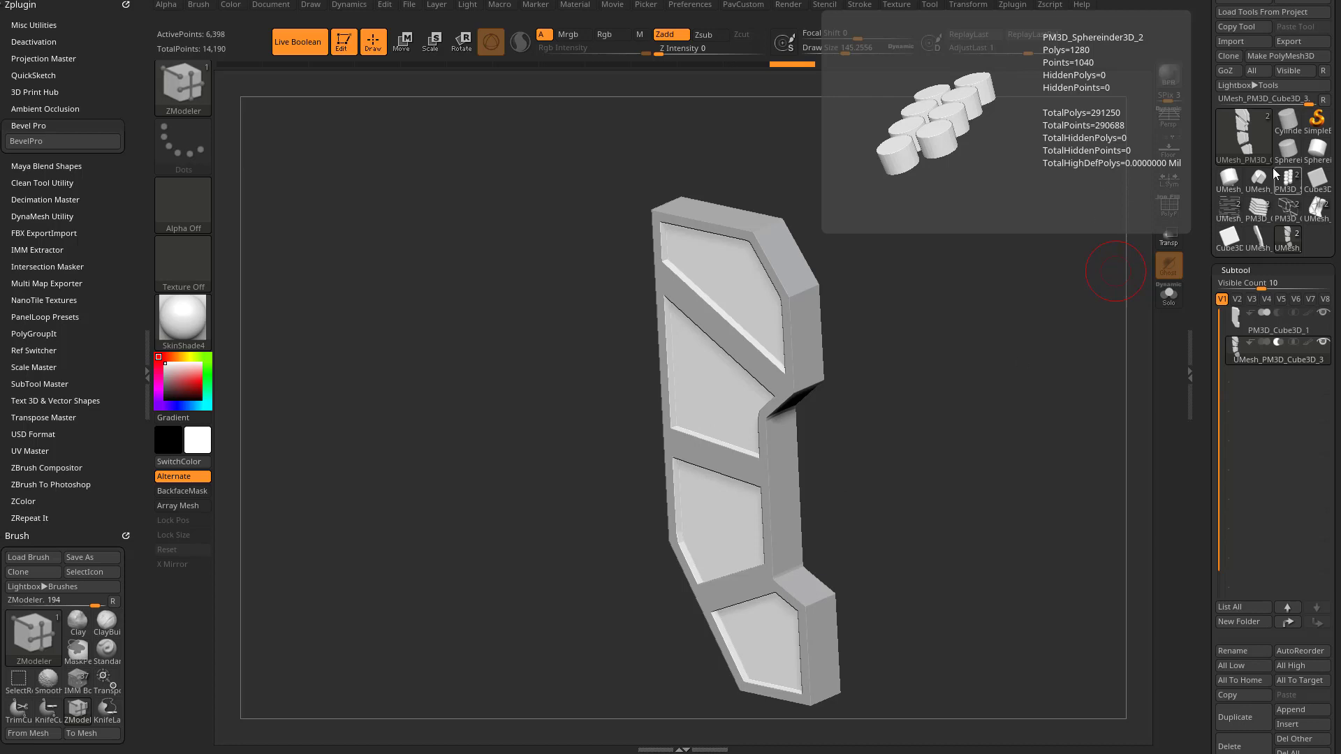
{"action": "left_click", "coordinate": [1293, 153]}
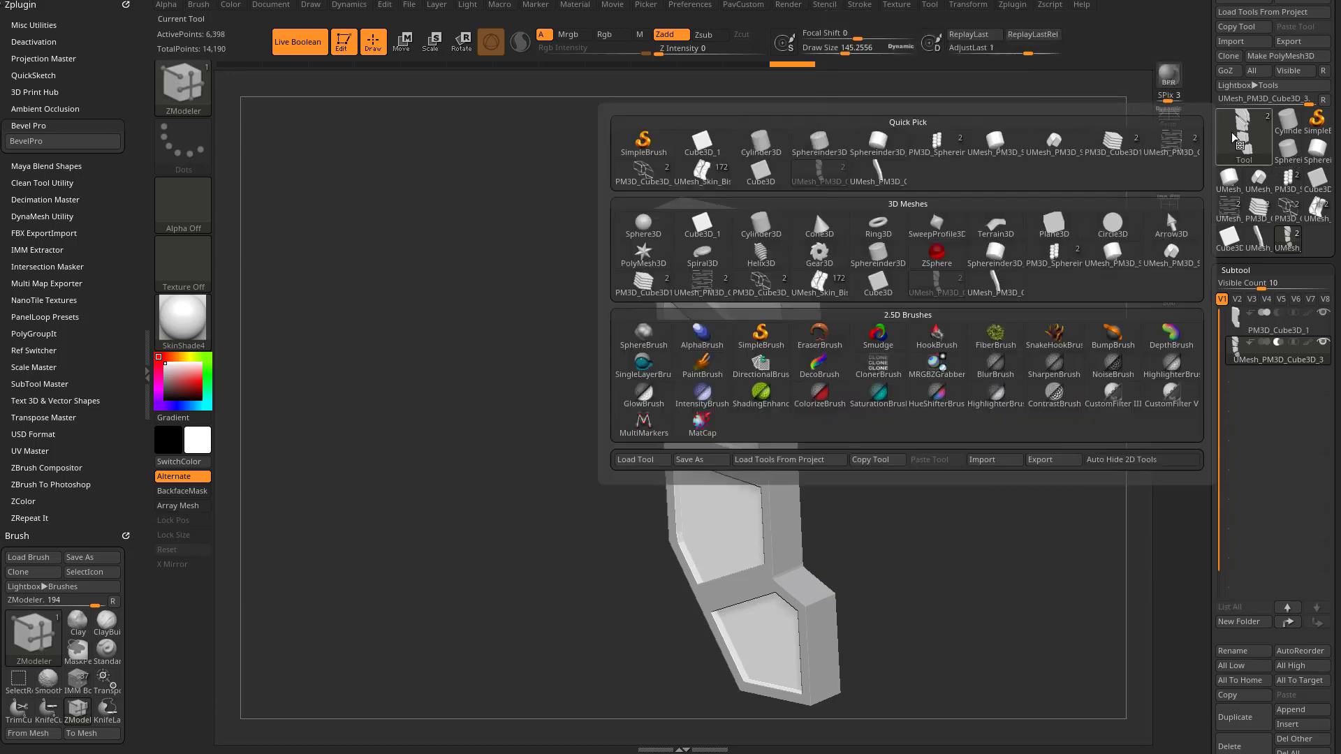
{"action": "left_click", "coordinate": [878, 145]}
{"action": "mouse_move", "coordinate": [968, 284]}
{"action": "left_mouse_down", "text": "alt"}
{"action": "mouse_move", "coordinate": [894, 228]}
{"action": "mouse_move", "coordinate": [1062, 273]}
{"action": "mouse_move", "coordinate": [1045, 302]}
{"action": "mouse_move", "coordinate": [791, 330]}
{"action": "left_mouse_up", "text": "alt"}
{"action": "left_click", "coordinate": [1169, 207]}
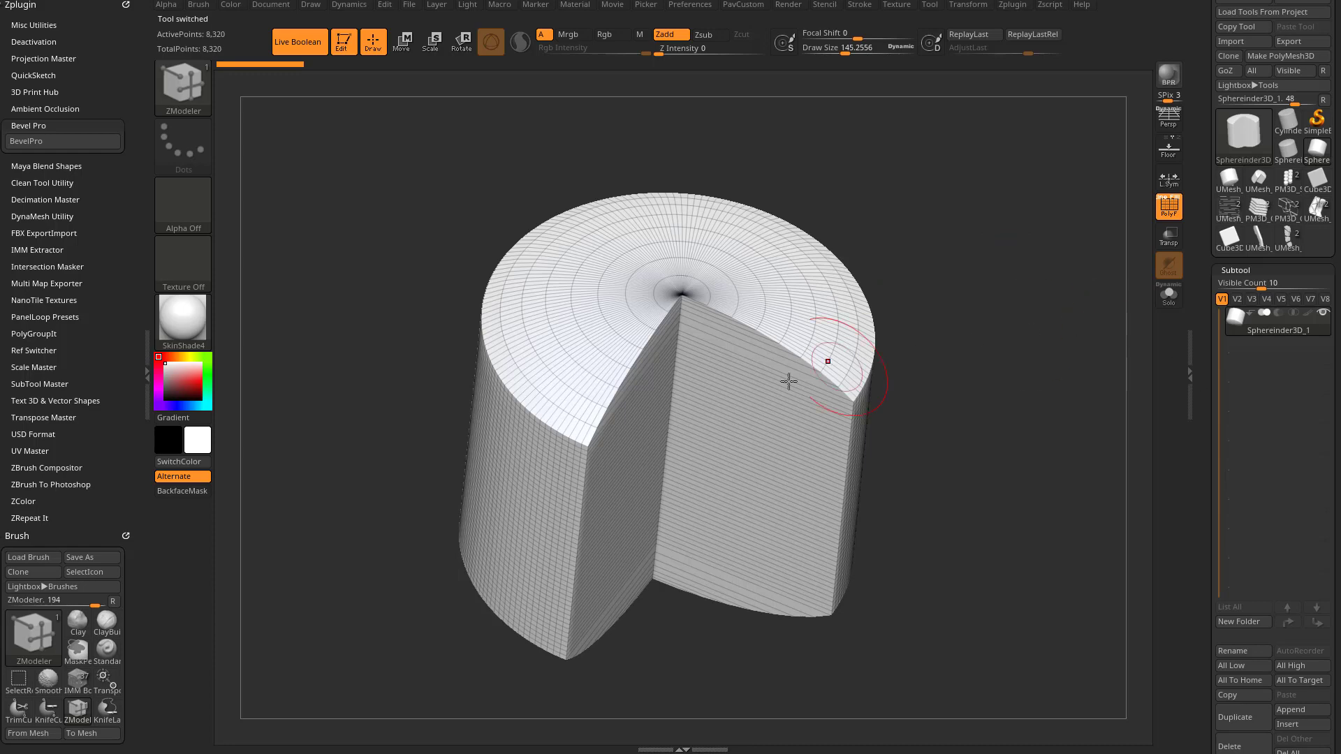
Step: Set the Sphereinder3D's initialize subdivisions to HDivide 126 and VDivide 152
{"action": "left_click_drag", "start_coordinate": [1208, 379], "coordinate": [1218, 215]}
{"action": "left_click", "coordinate": [1236, 457], "text": "shift"}
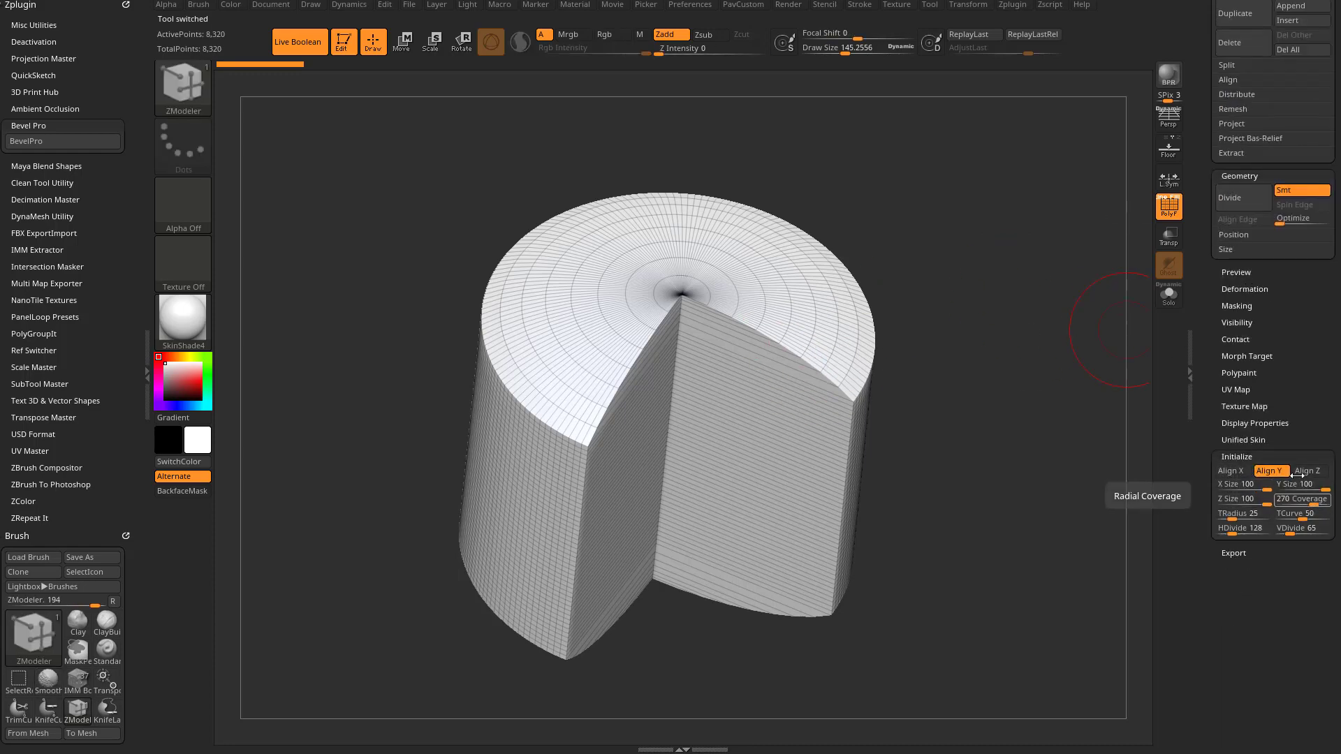
{"action": "left_click_drag", "start_coordinate": [1206, 339], "coordinate": [1208, 489]}
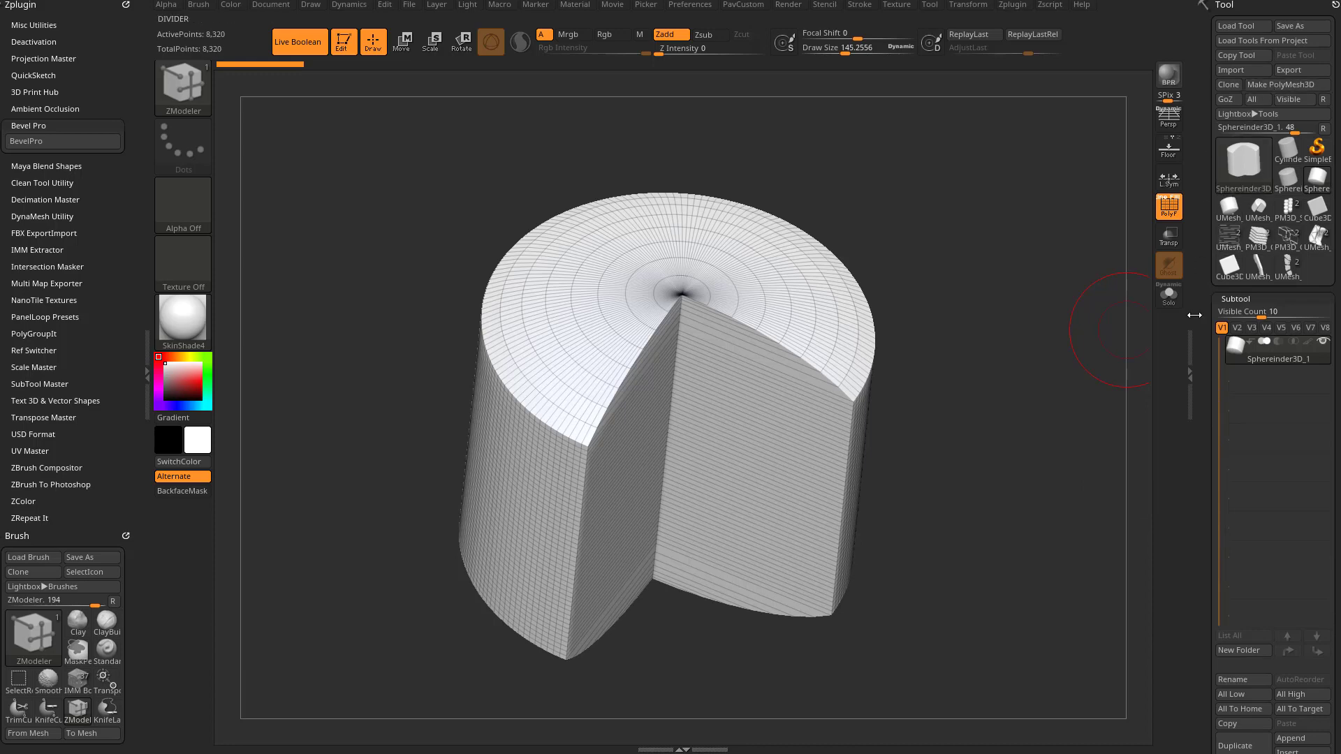
{"action": "left_click_drag", "start_coordinate": [1194, 315], "coordinate": [1087, 197]}
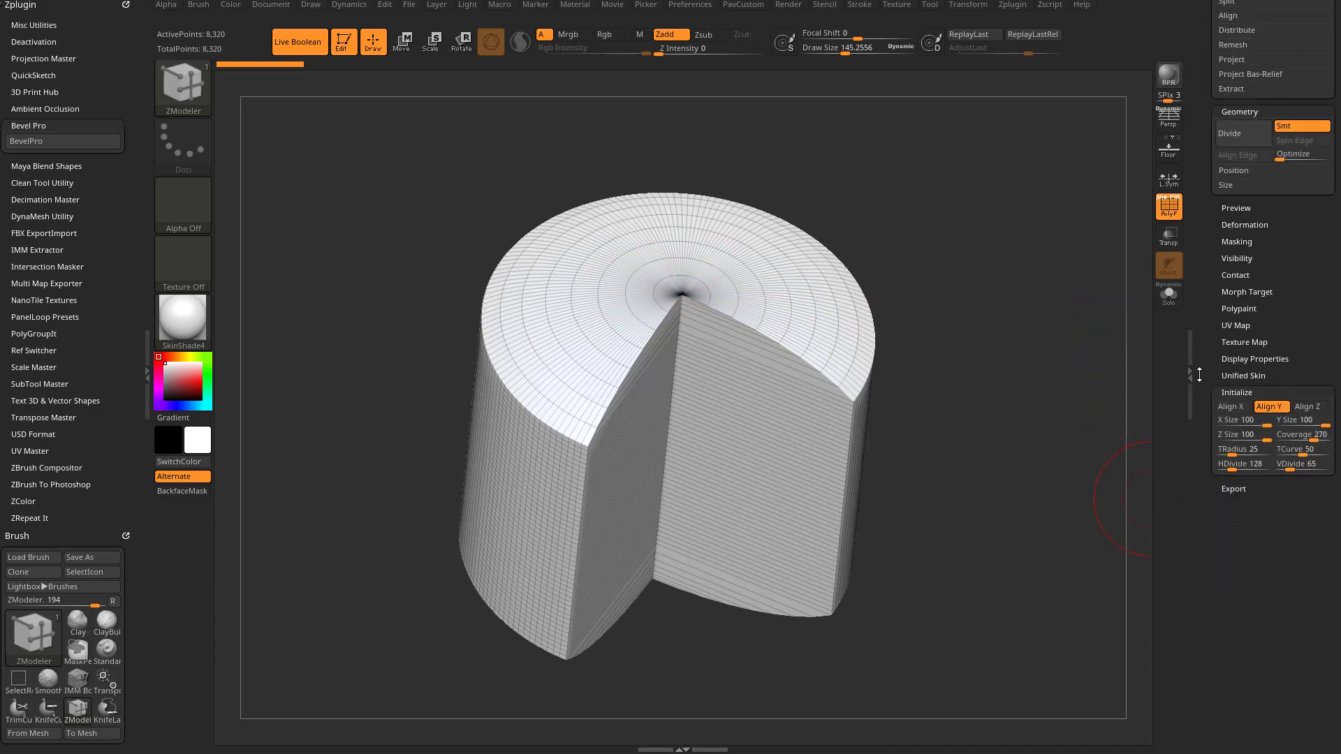
{"action": "left_click_drag", "start_coordinate": [1199, 375], "coordinate": [1199, 345]}
{"action": "left_click_drag", "start_coordinate": [1233, 437], "coordinate": [1305, 443]}
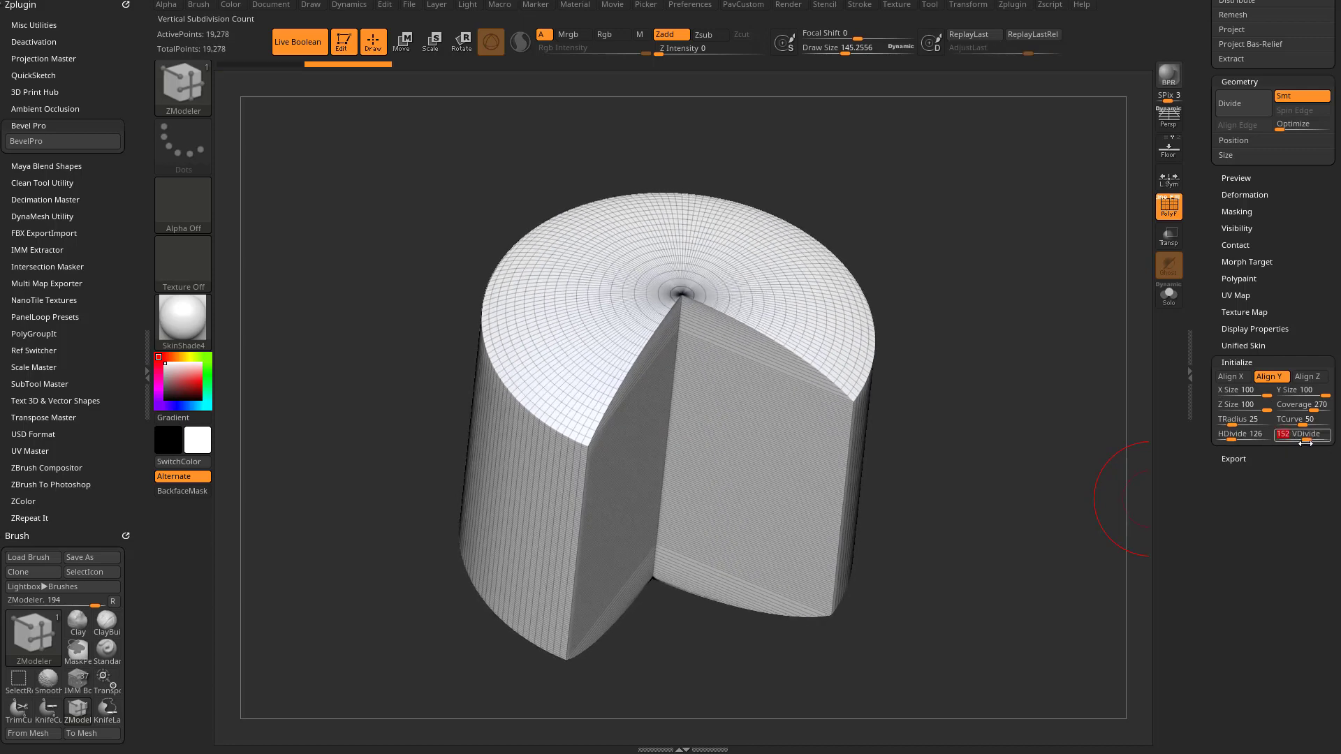
{"action": "left_click_drag", "start_coordinate": [998, 459], "coordinate": [1027, 425]}
Step: Convert the Sphereinder3D primitive to a PolyMesh3D and reduce the Draw Size to about 52
{"action": "left_click_drag", "start_coordinate": [1202, 356], "coordinate": [1206, 559]}
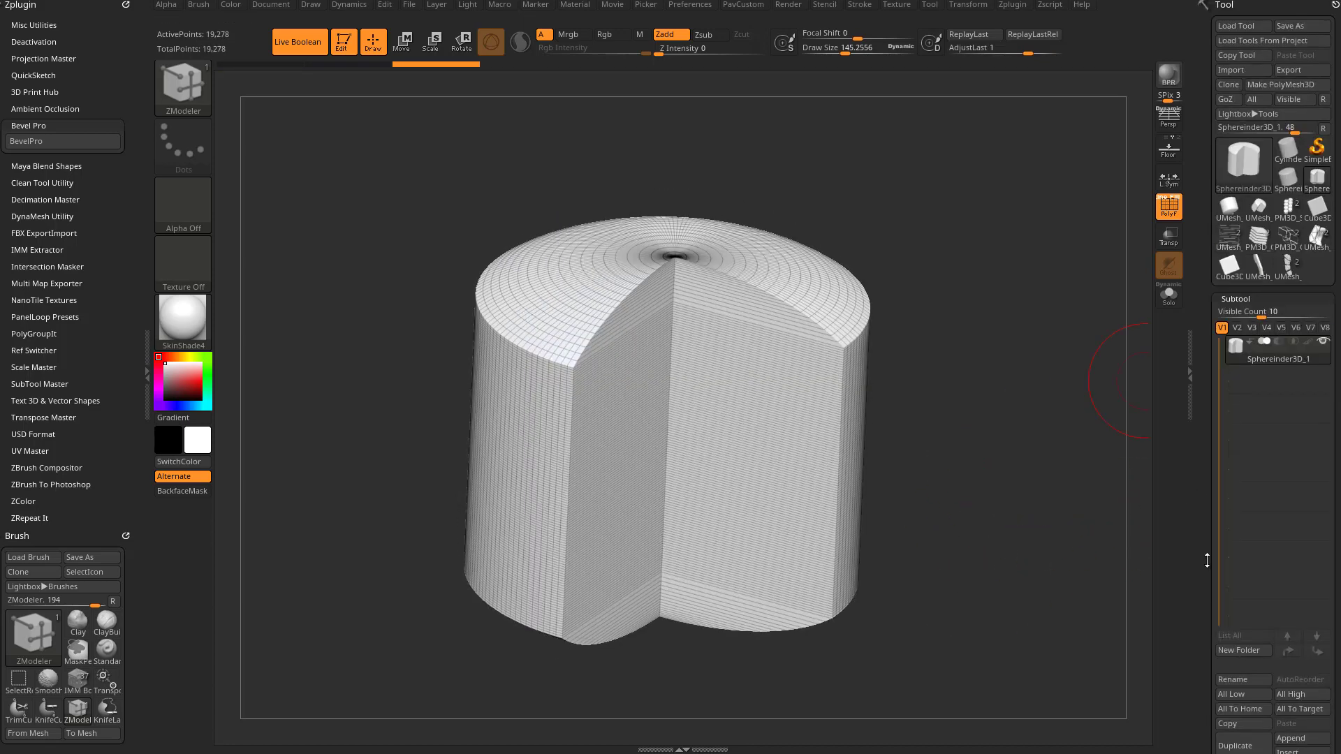
{"action": "left_click", "coordinate": [1280, 85]}
{"action": "key", "text": "s"}
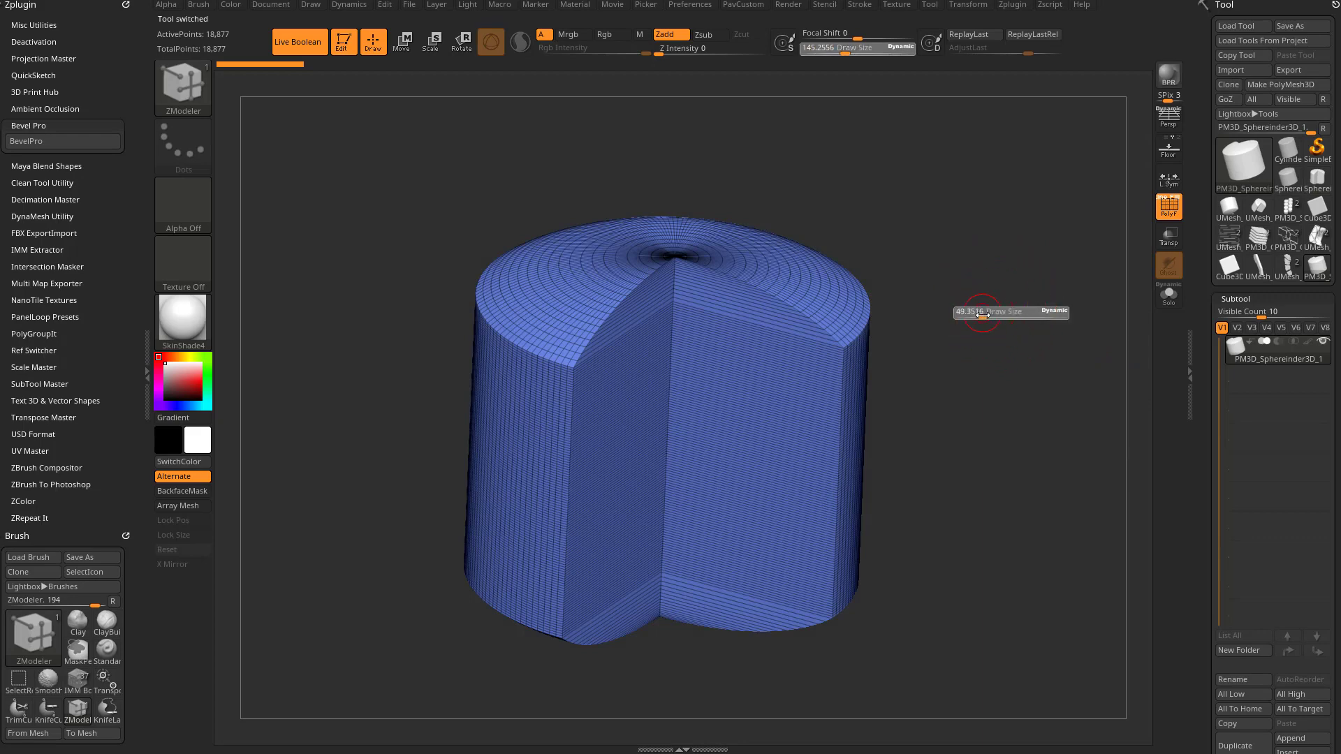
Step: Assign polygroups to the cut-out cylinder with Groups By Normals
{"action": "left_click_drag", "start_coordinate": [1205, 361], "coordinate": [1207, 246]}
{"action": "key", "text": "shift"}
{"action": "left_click", "coordinate": [1224, 289]}
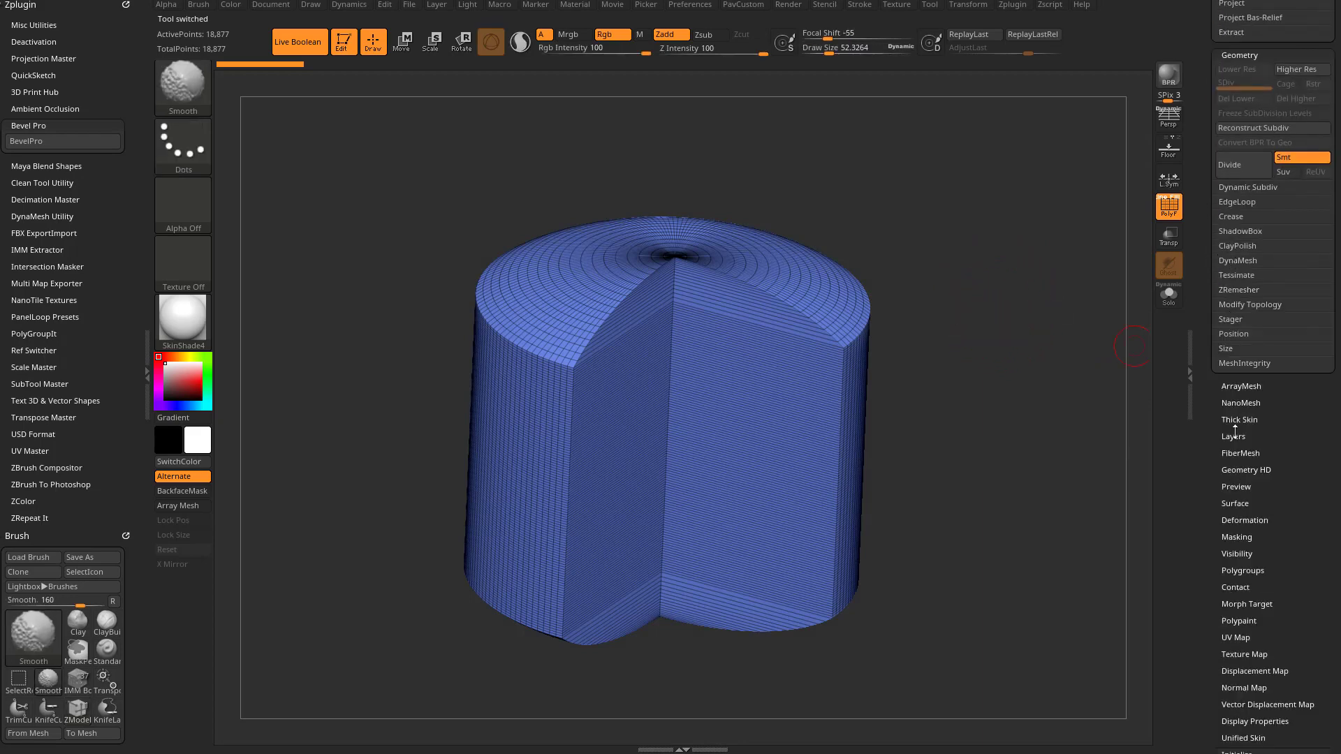
{"action": "left_click", "coordinate": [1233, 568]}
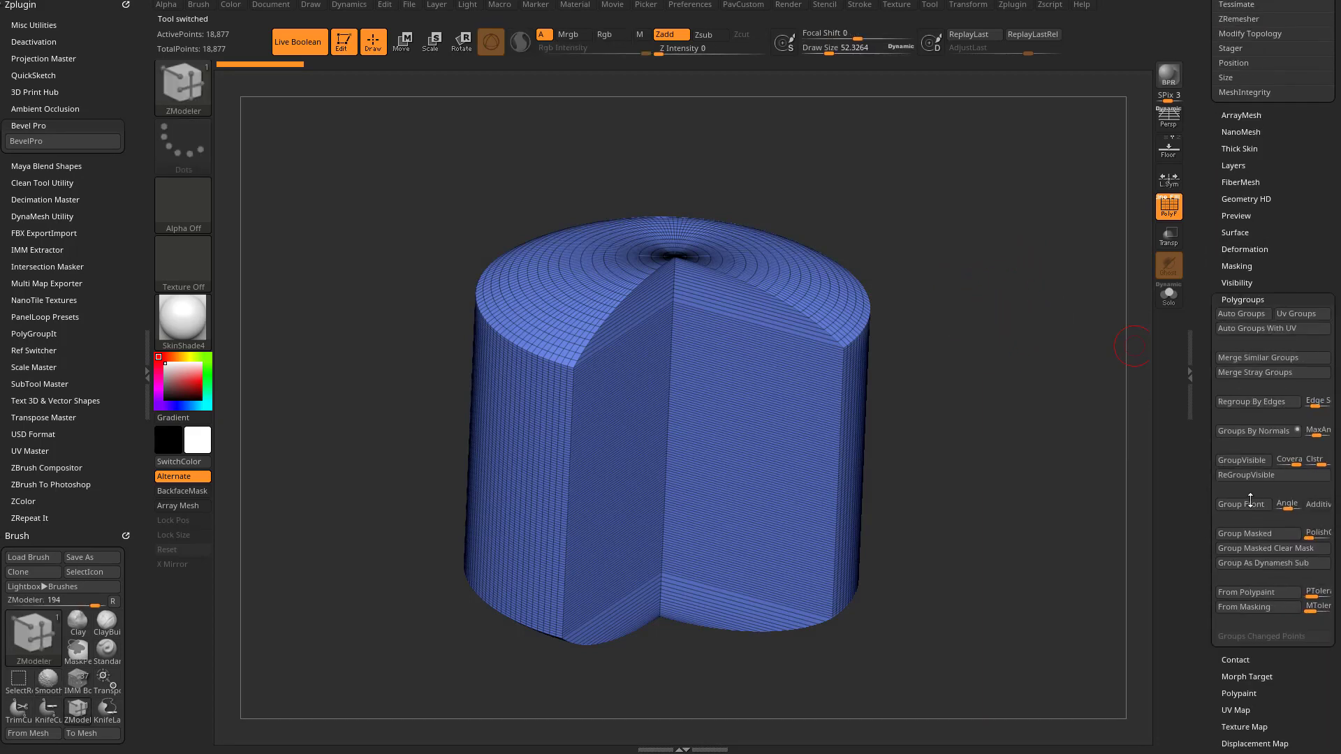
{"action": "left_click", "coordinate": [1244, 433]}
{"action": "mouse_move", "coordinate": [1013, 256]}
{"action": "left_mouse_down"}
{"action": "mouse_move", "coordinate": [958, 227]}
{"action": "mouse_move", "coordinate": [1033, 230]}
{"action": "mouse_move", "coordinate": [1011, 287]}
{"action": "mouse_move", "coordinate": [1055, 253]}
{"action": "mouse_move", "coordinate": [928, 329]}
{"action": "left_mouse_up"}
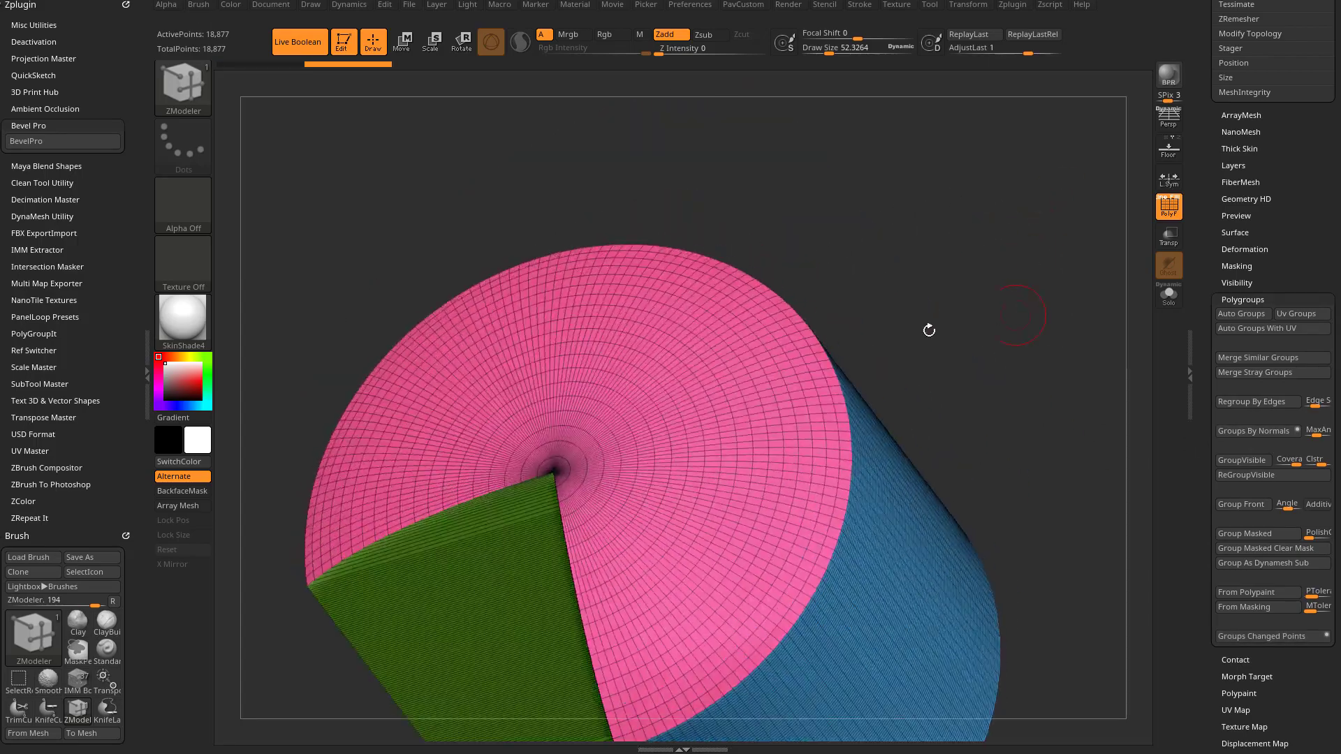
Step: Mask a small round patch on the cylinder's domed cap and turn it into its own polygroup
{"action": "key", "text": "ctrl"}
{"action": "mouse_move", "coordinate": [719, 442]}
{"action": "left_mouse_down", "text": "ctrl"}
{"action": "mouse_move", "coordinate": [698, 419]}
{"action": "mouse_move", "coordinate": [754, 409]}
{"action": "left_mouse_up", "text": "ctrl"}
{"action": "key", "text": "ctrl+w"}
Step: Mask a round patch on the cylinder's curved side wall and turn it into its own polygroup
{"action": "mouse_move", "coordinate": [988, 321]}
{"action": "left_mouse_down"}
{"action": "mouse_move", "coordinate": [994, 280]}
{"action": "mouse_move", "coordinate": [781, 449]}
{"action": "left_mouse_up"}
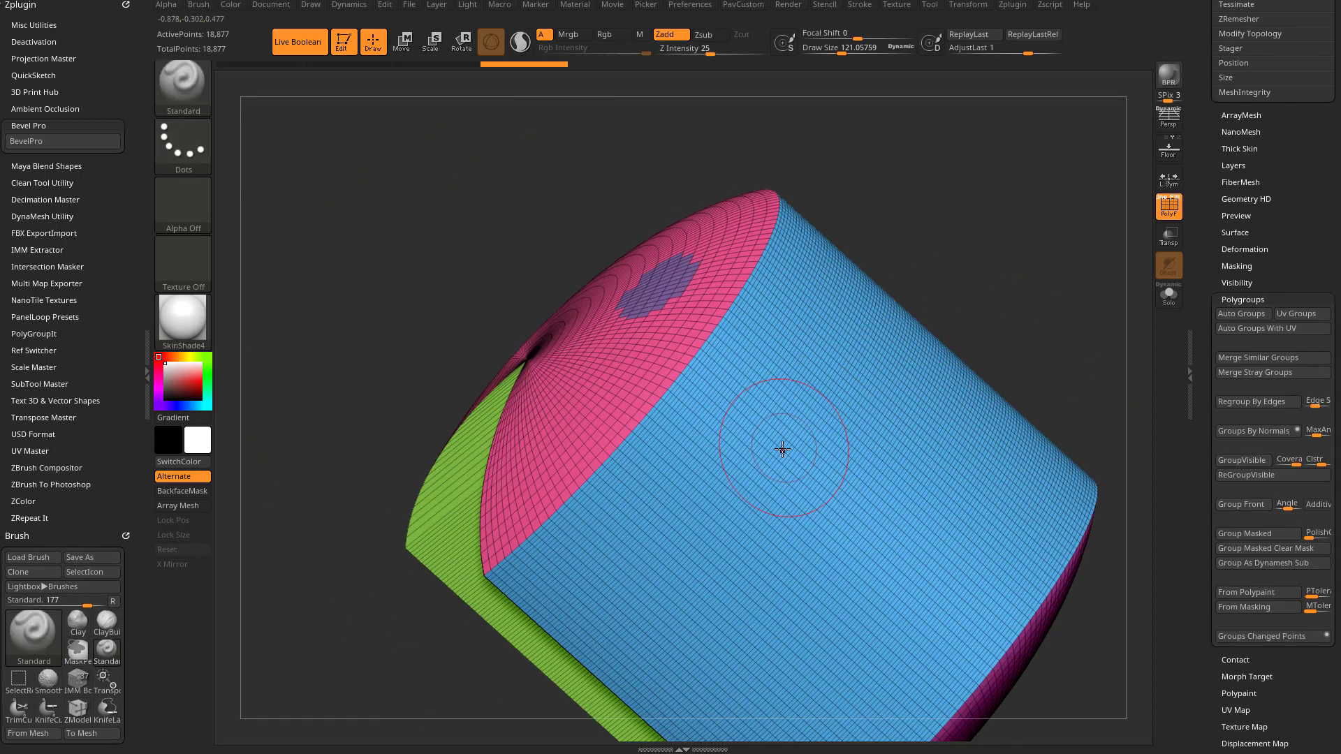
{"action": "mouse_move", "coordinate": [775, 503]}
{"action": "left_mouse_down", "text": "ctrl"}
{"action": "mouse_move", "coordinate": [737, 537]}
{"action": "mouse_move", "coordinate": [799, 509]}
{"action": "left_mouse_up", "text": "ctrl"}
{"action": "left_click", "coordinate": [799, 509], "text": "ctrl"}
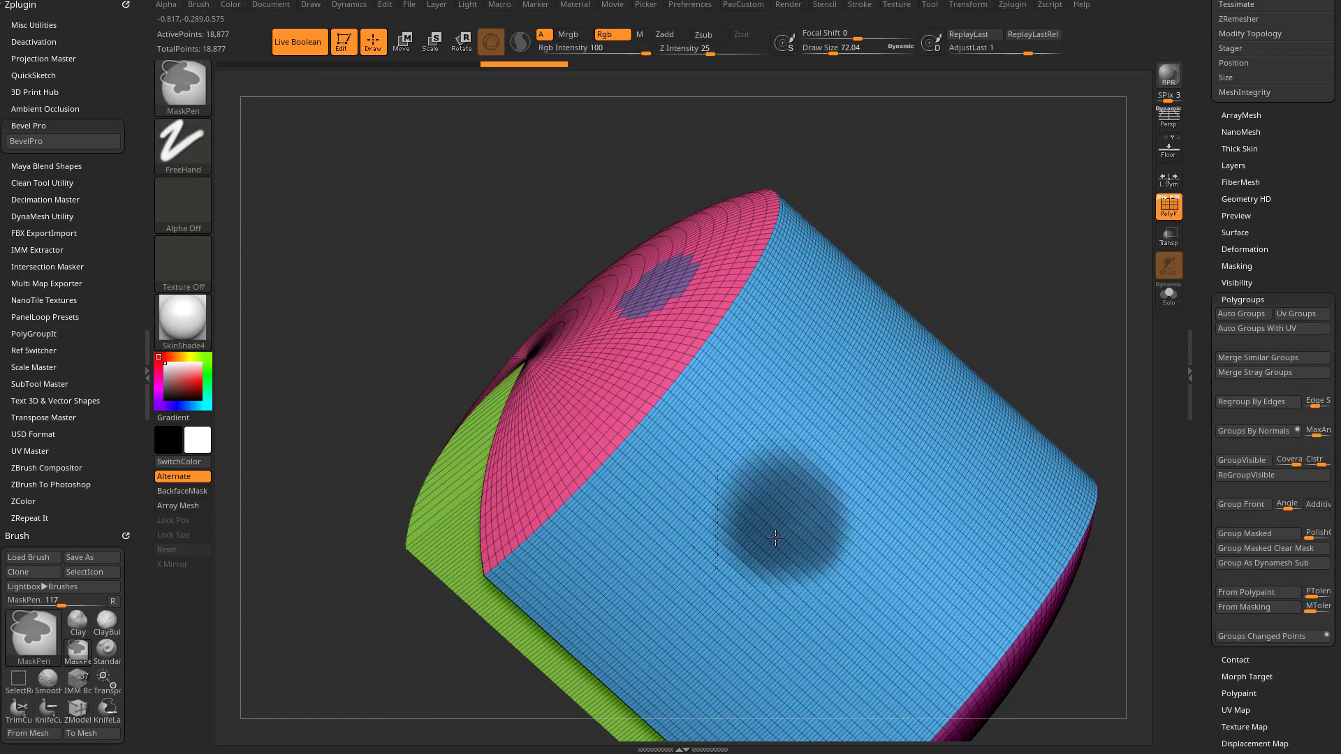
{"action": "key", "text": "ctrl+w"}
{"action": "left_click_drag", "start_coordinate": [1015, 281], "coordinate": [1052, 303]}
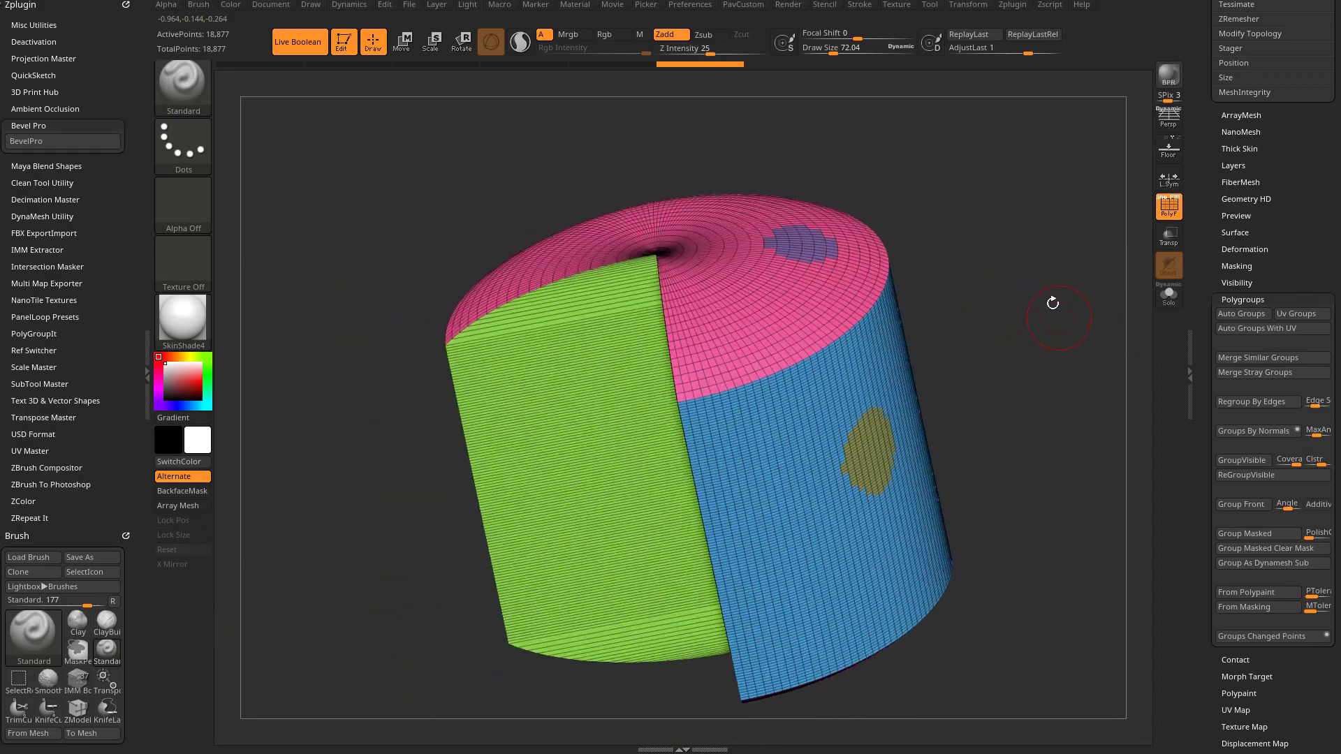
Step: Load the polygrouped cylinder into BevelPro and enable Auto Apply to inspect the bevels on the edges and round patches
{"action": "left_click", "coordinate": [68, 142]}
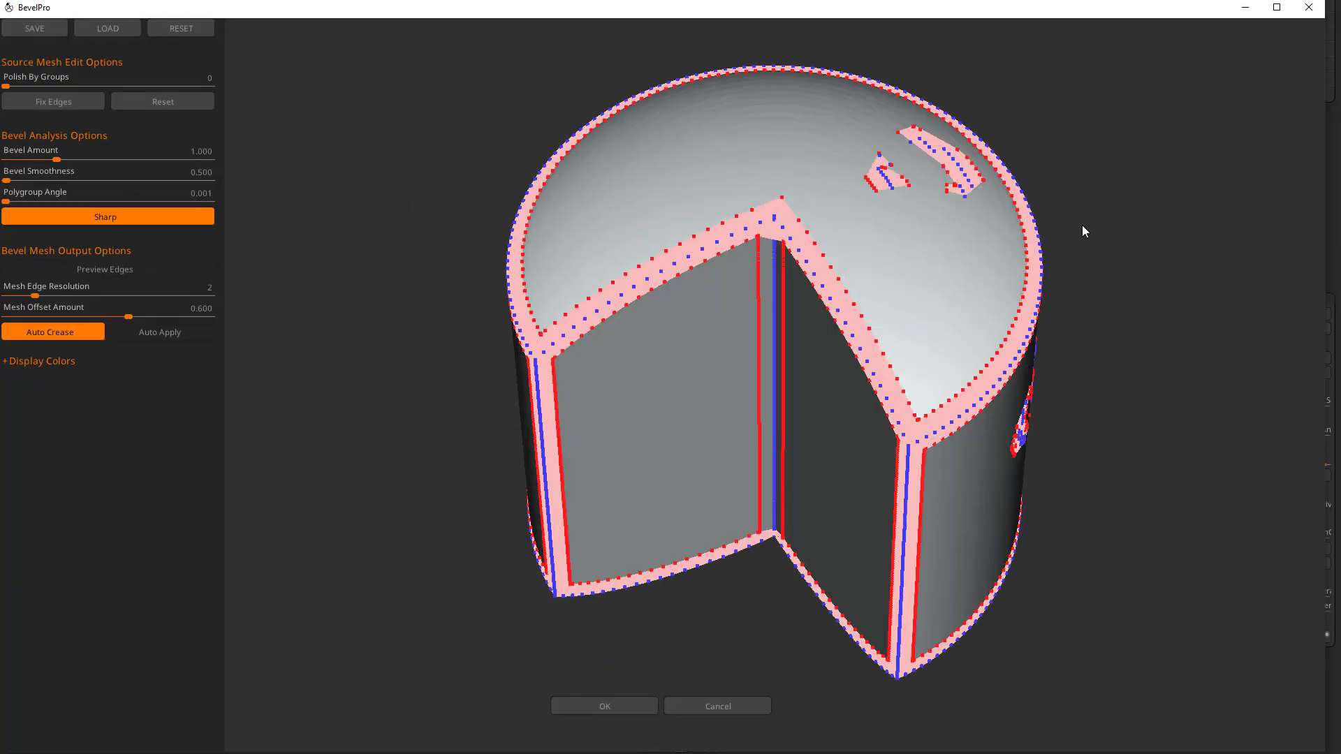
{"action": "left_click_drag", "start_coordinate": [1082, 225], "coordinate": [948, 338]}
{"action": "left_click_drag", "start_coordinate": [1087, 328], "coordinate": [1166, 337]}
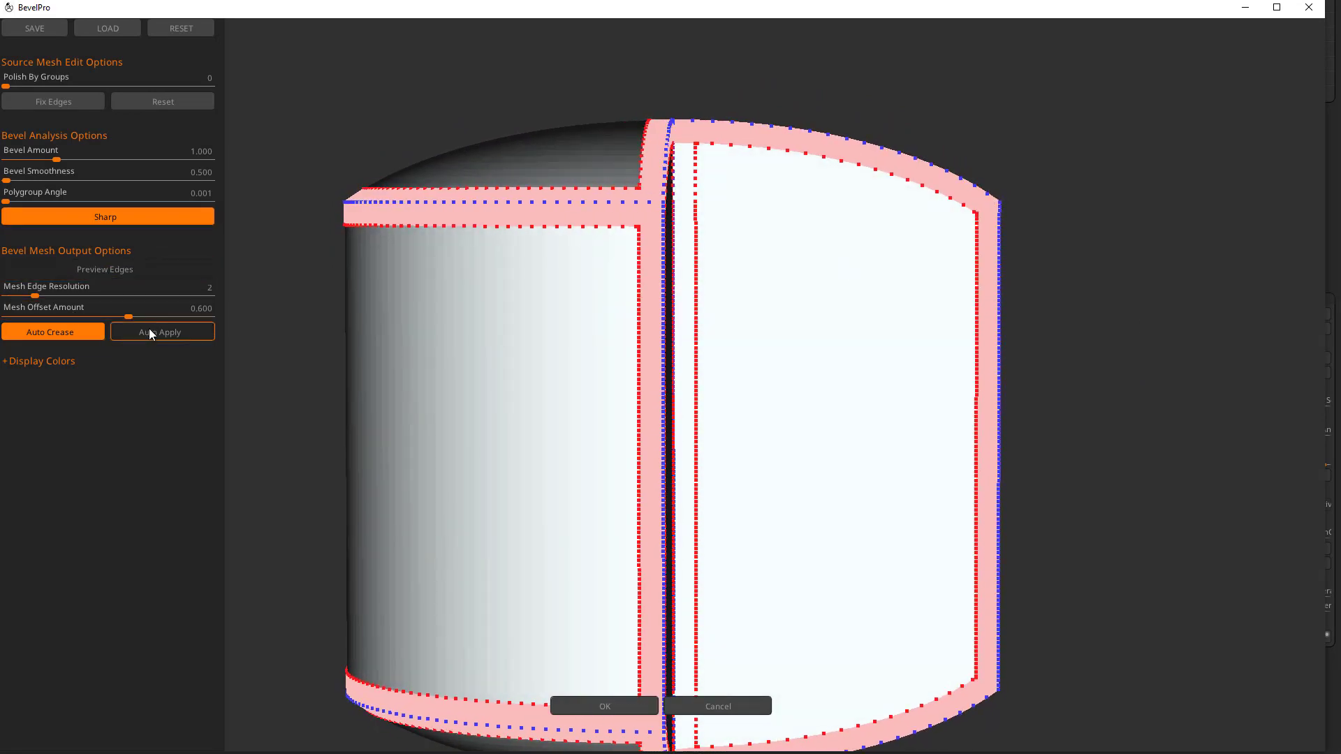
{"action": "left_click", "coordinate": [150, 334]}
{"action": "left_click_drag", "start_coordinate": [1008, 77], "coordinate": [911, 90]}
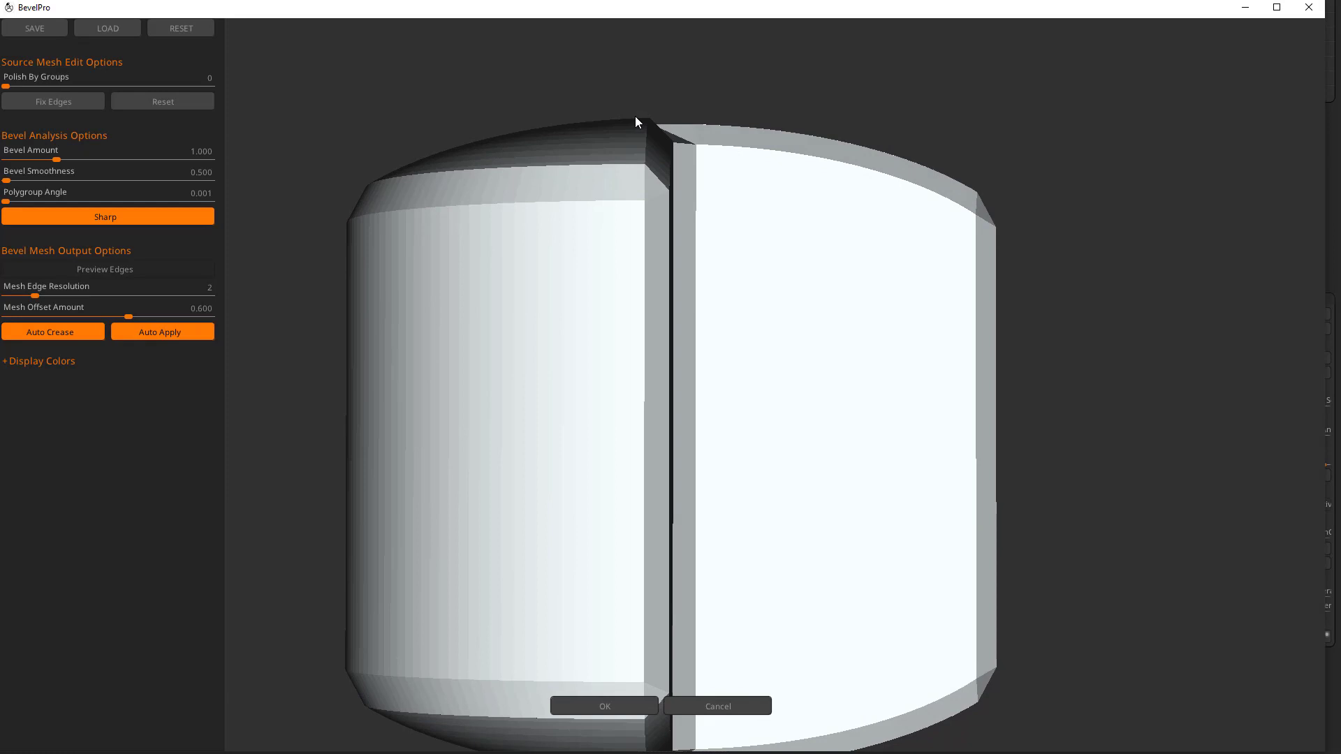
{"action": "left_click_drag", "start_coordinate": [674, 175], "coordinate": [388, 197]}
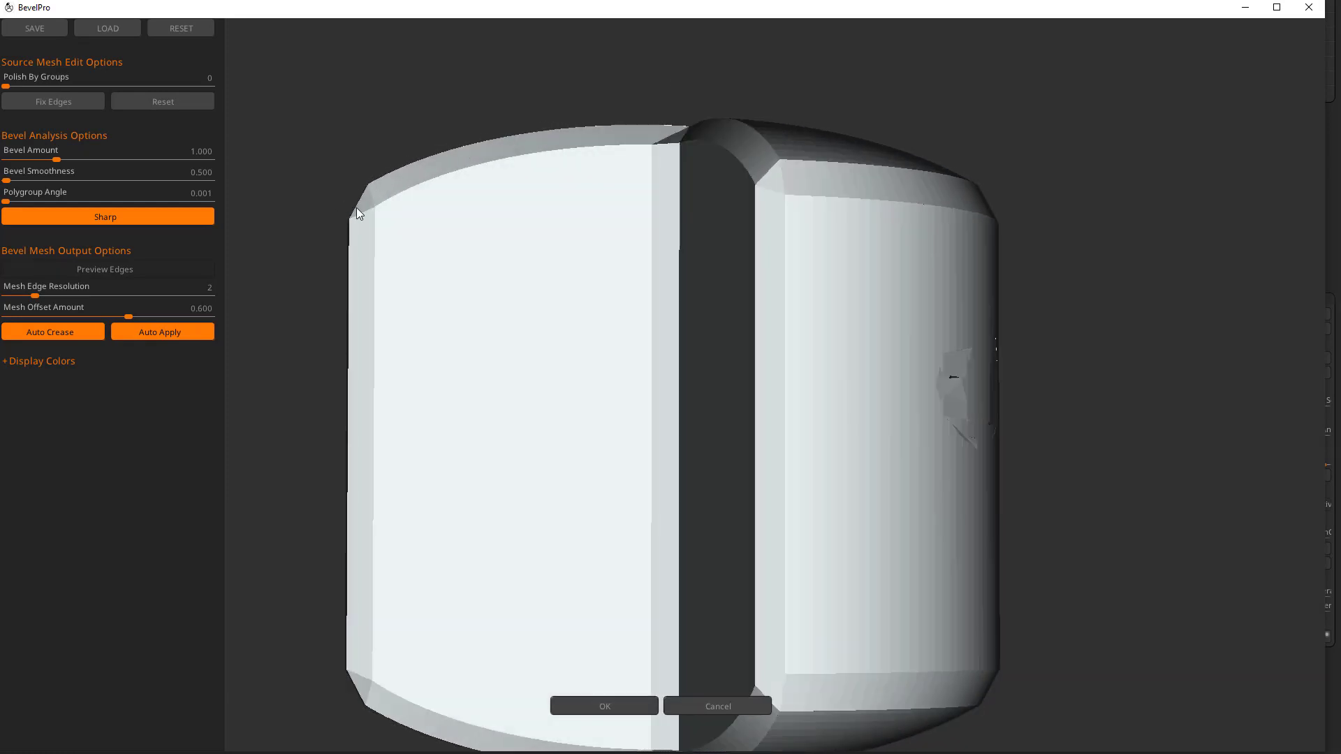
{"action": "left_click_drag", "start_coordinate": [1073, 122], "coordinate": [1000, 241]}
{"action": "left_click_drag", "start_coordinate": [1068, 318], "coordinate": [815, 264]}
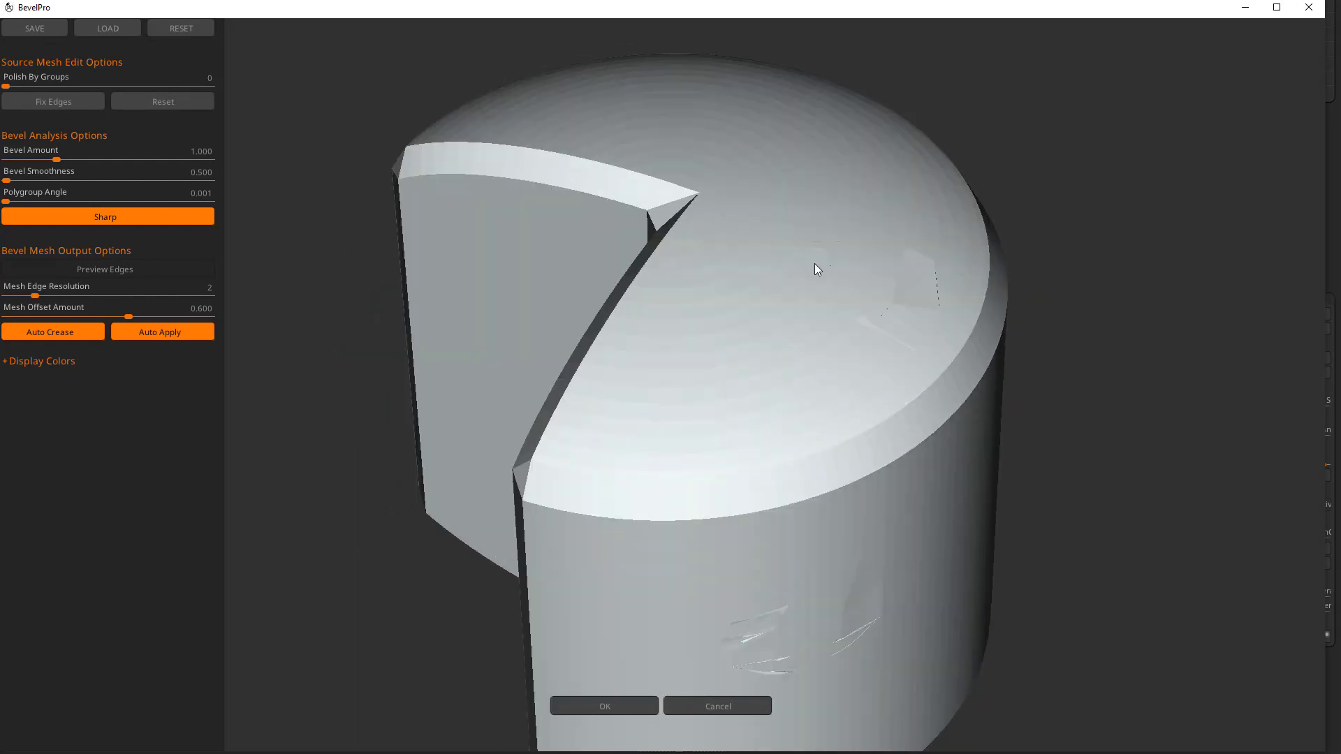
{"action": "left_click_drag", "start_coordinate": [881, 366], "coordinate": [997, 436]}
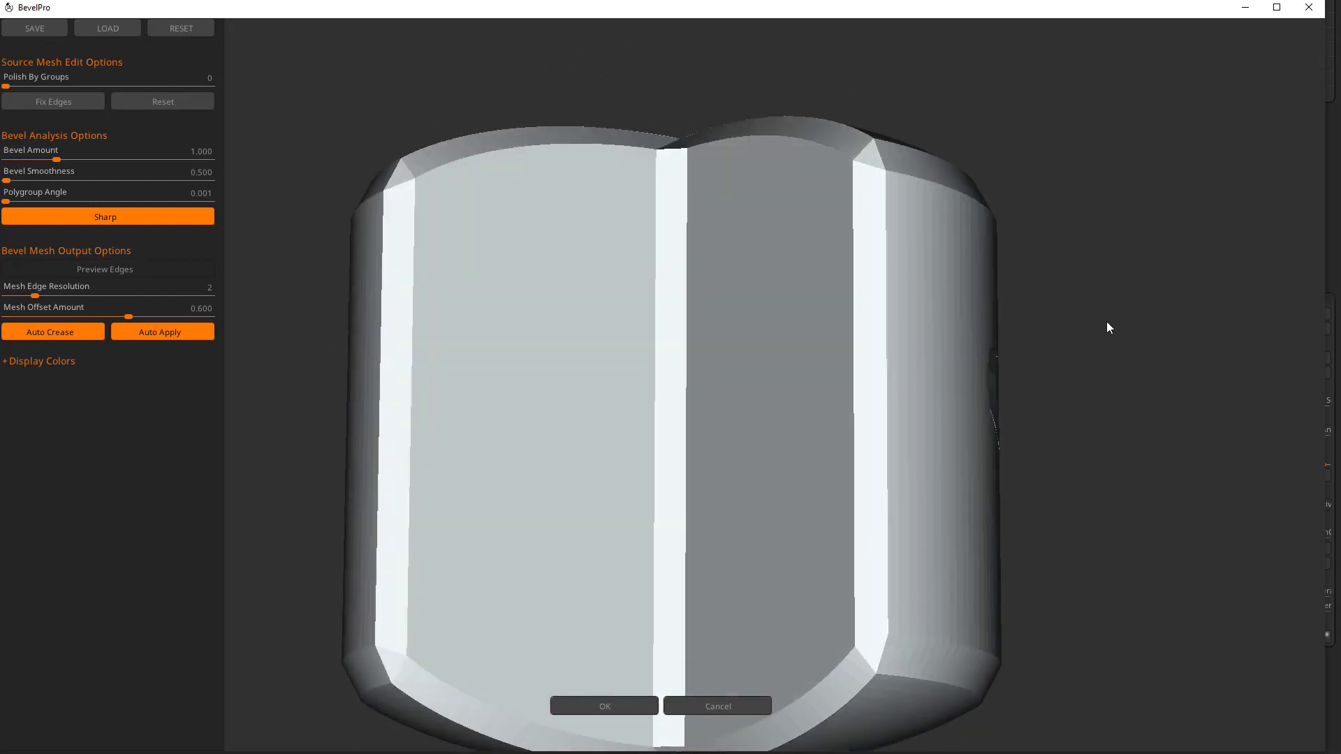
{"action": "left_click_drag", "start_coordinate": [1109, 327], "coordinate": [896, 393]}
{"action": "left_click_drag", "start_coordinate": [1103, 320], "coordinate": [1082, 398]}
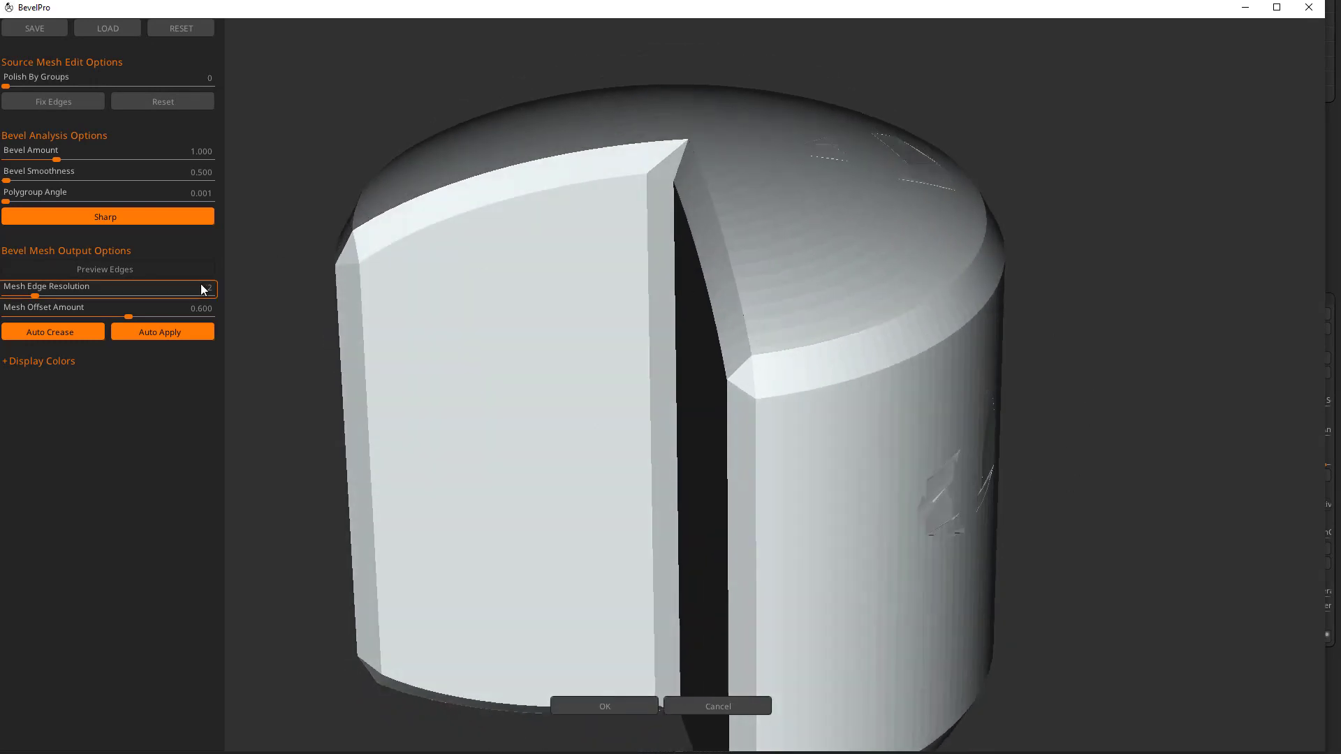
Step: Turn off Auto Apply and set the Polygroup Angle to 0.053 to exclude the round patches from the bevel
{"action": "left_click", "coordinate": [165, 332]}
{"action": "left_click_drag", "start_coordinate": [858, 137], "coordinate": [914, 153]}
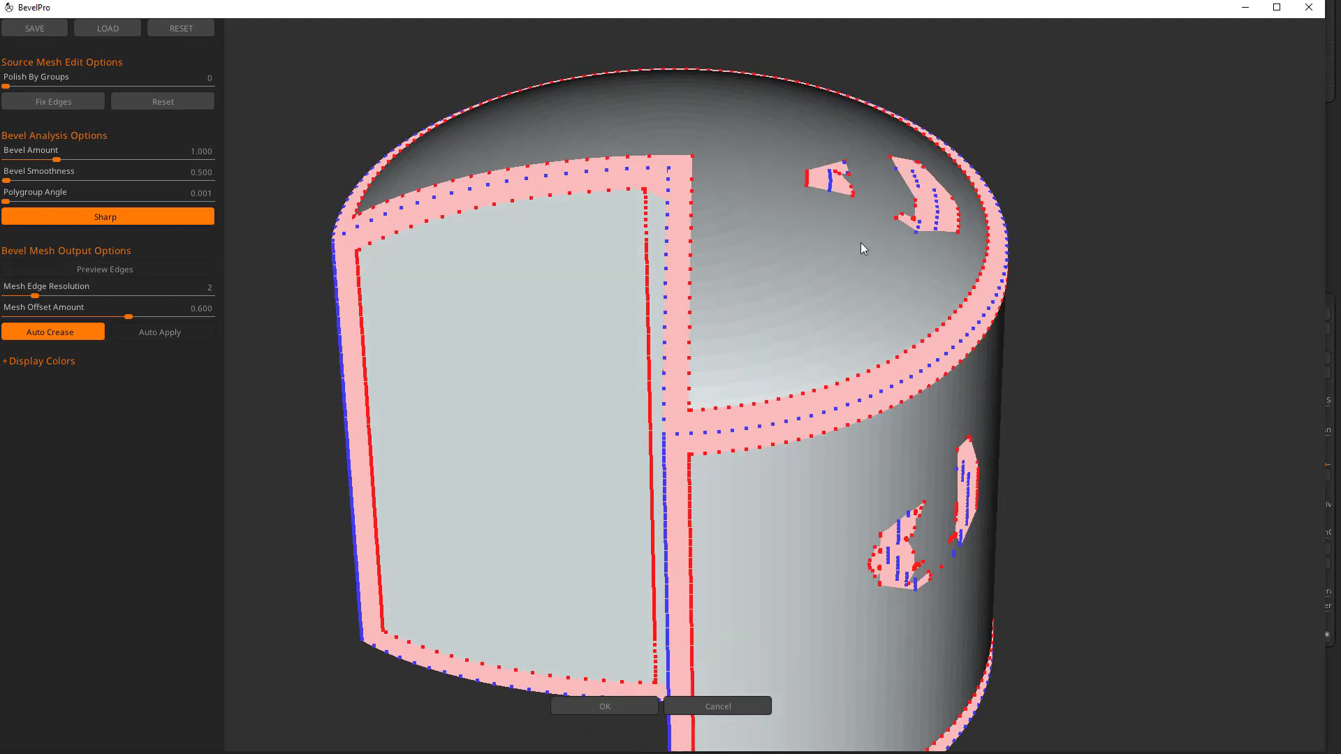
{"action": "left_click", "coordinate": [6, 203]}
{"action": "left_click_drag", "start_coordinate": [9, 203], "coordinate": [16, 202]}
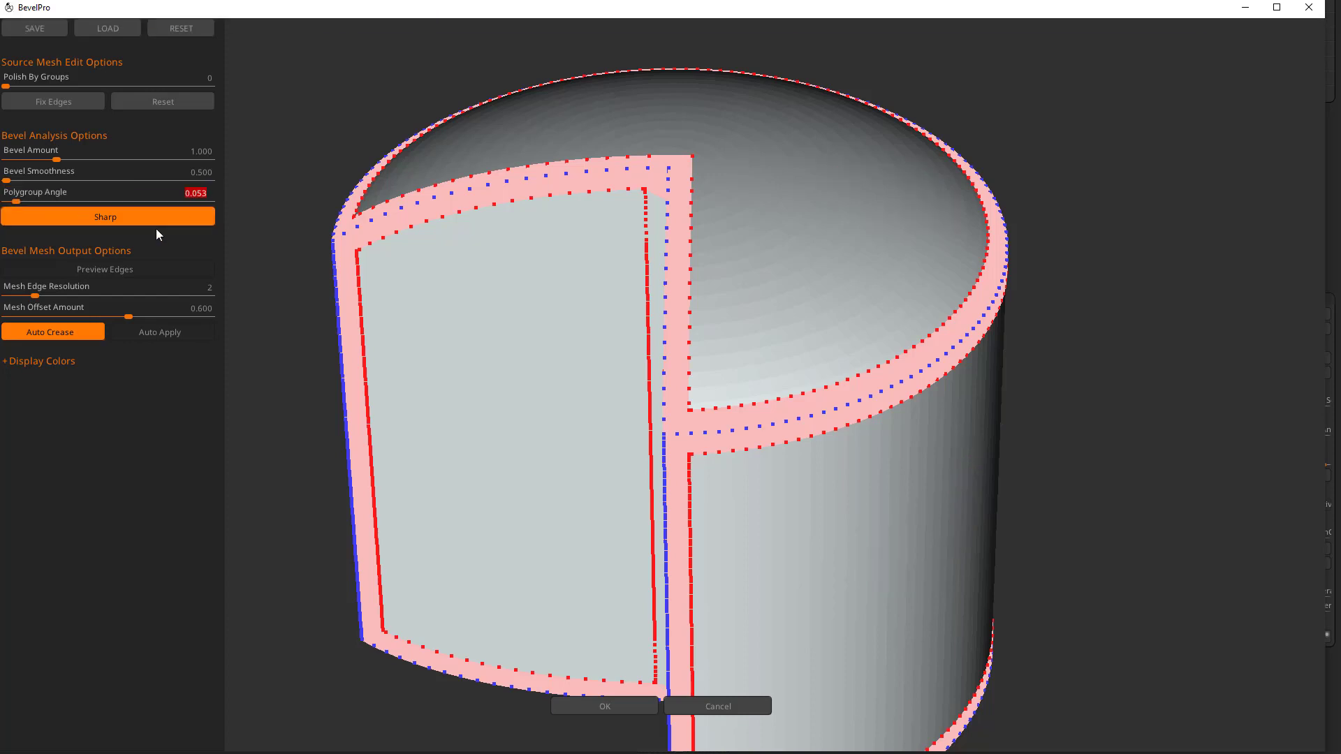
Step: Re-enable Auto Apply for the cylinder's bevel and accept it to send the beveled mesh back to ZBrush
{"action": "left_click_drag", "start_coordinate": [1036, 184], "coordinate": [836, 384]}
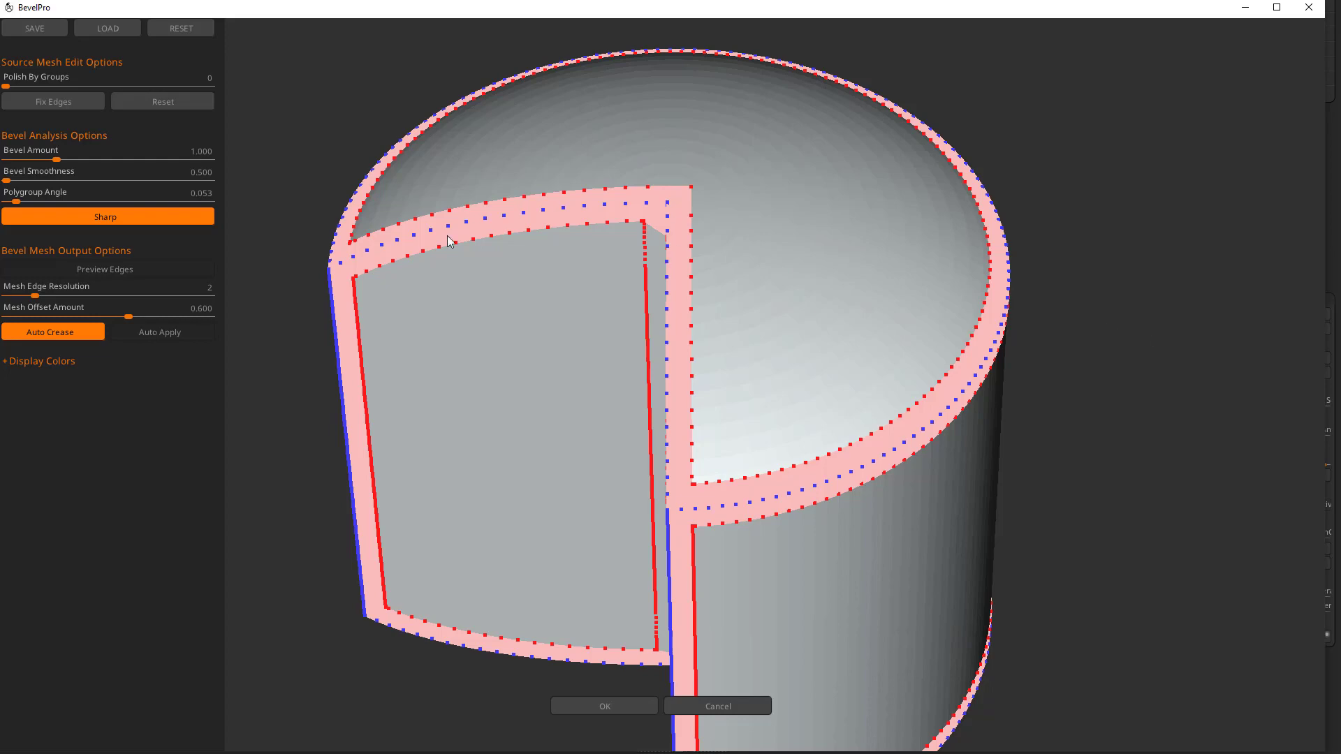
{"action": "left_click_drag", "start_coordinate": [1108, 303], "coordinate": [1178, 257]}
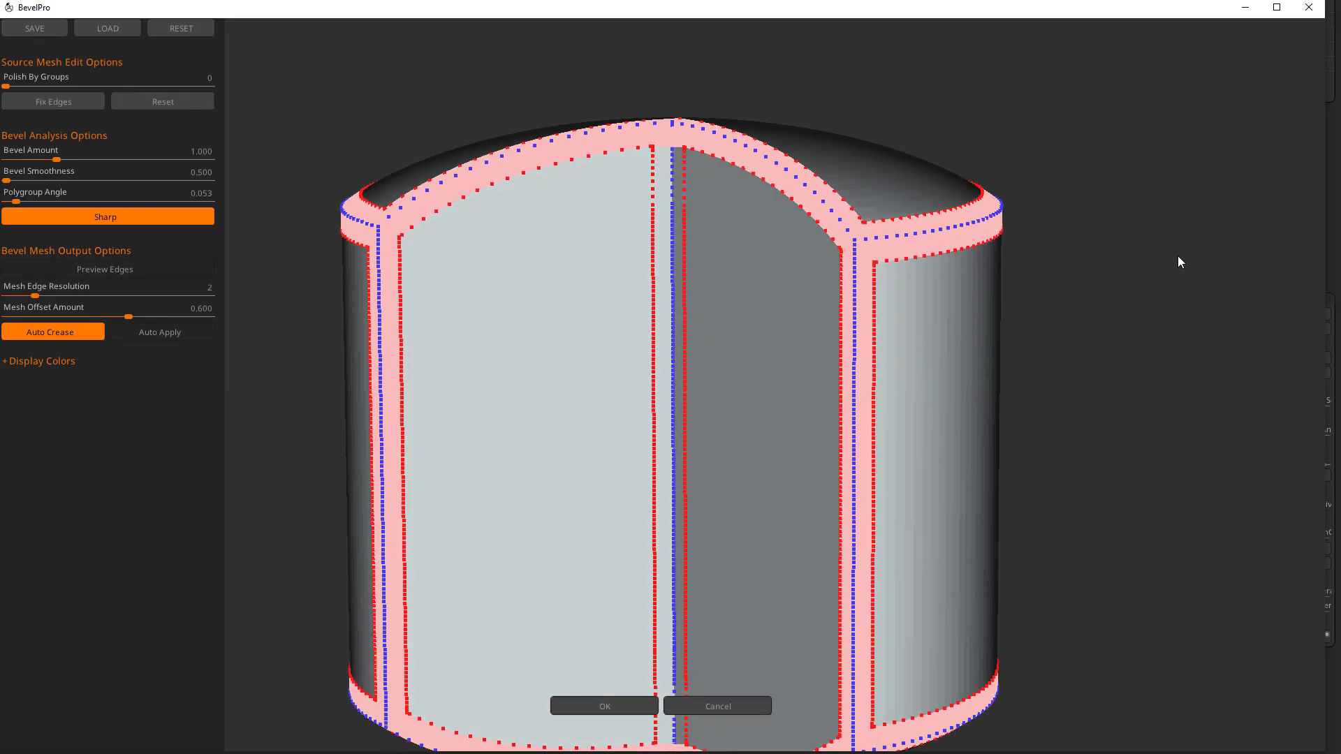
{"action": "left_click_drag", "start_coordinate": [859, 164], "coordinate": [818, 137]}
{"action": "left_click_drag", "start_coordinate": [884, 165], "coordinate": [1243, 345]}
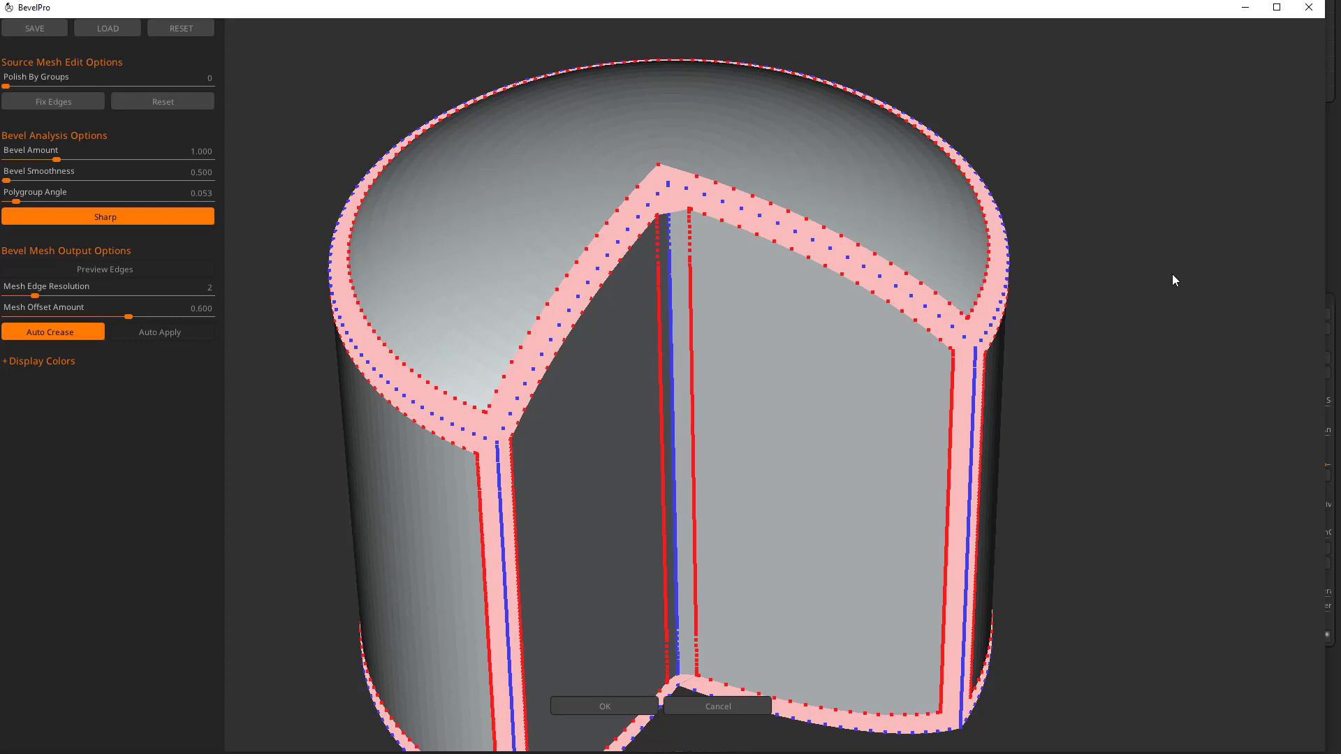
{"action": "left_click", "coordinate": [169, 335]}
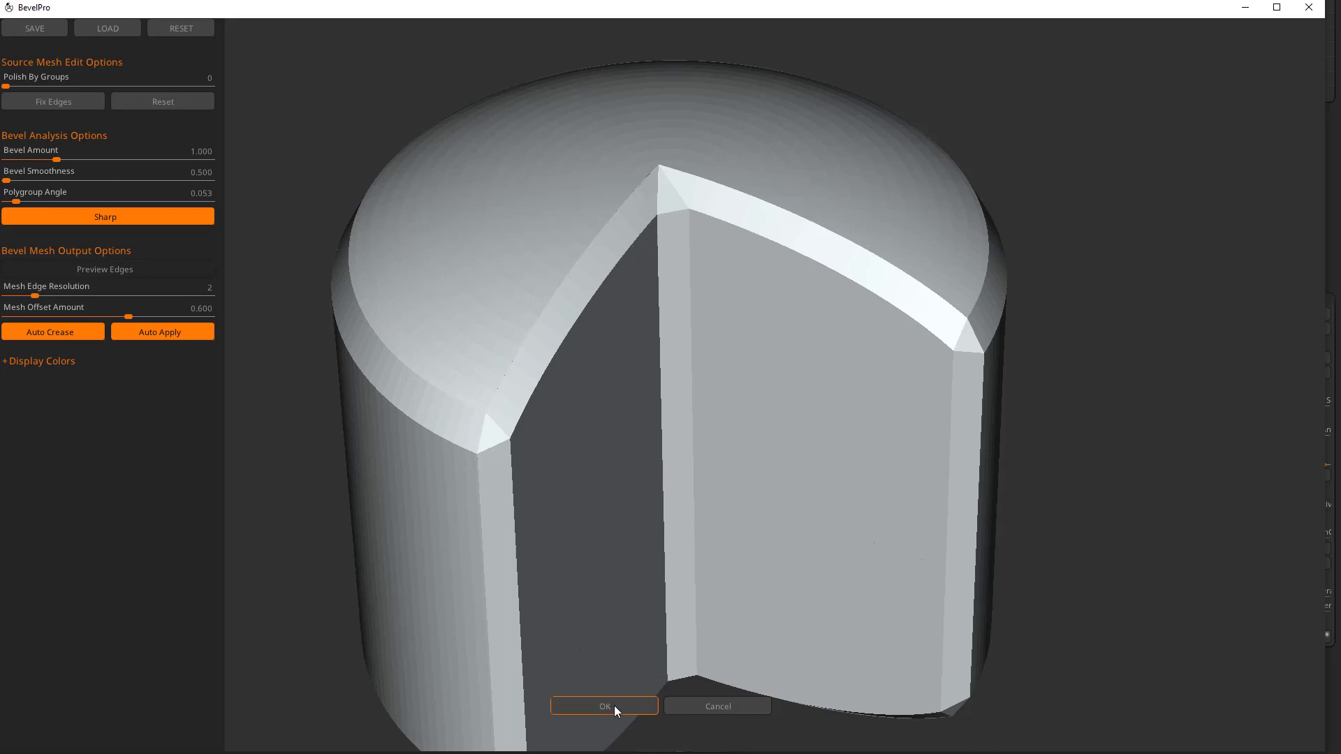
{"action": "left_click", "coordinate": [614, 707]}
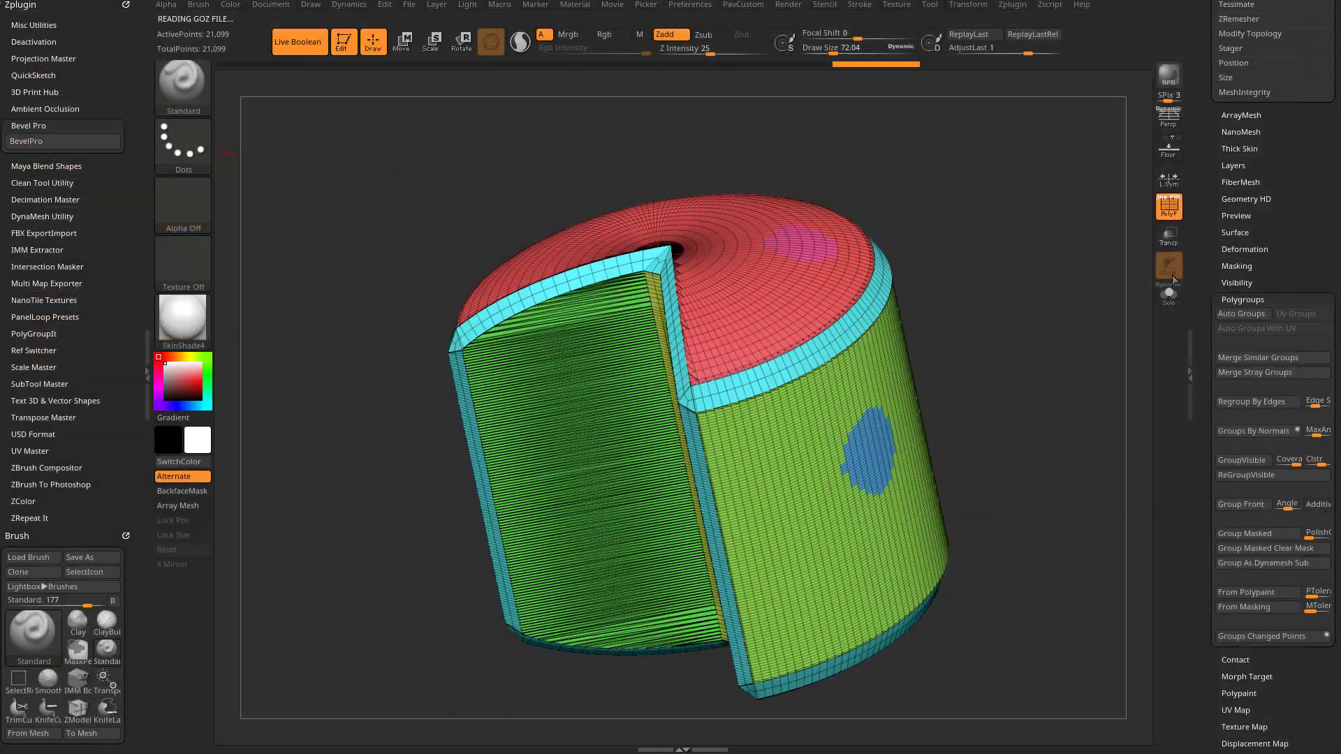
{"action": "left_click_drag", "start_coordinate": [1048, 314], "coordinate": [862, 270]}
{"action": "left_click_drag", "start_coordinate": [951, 293], "coordinate": [901, 417]}
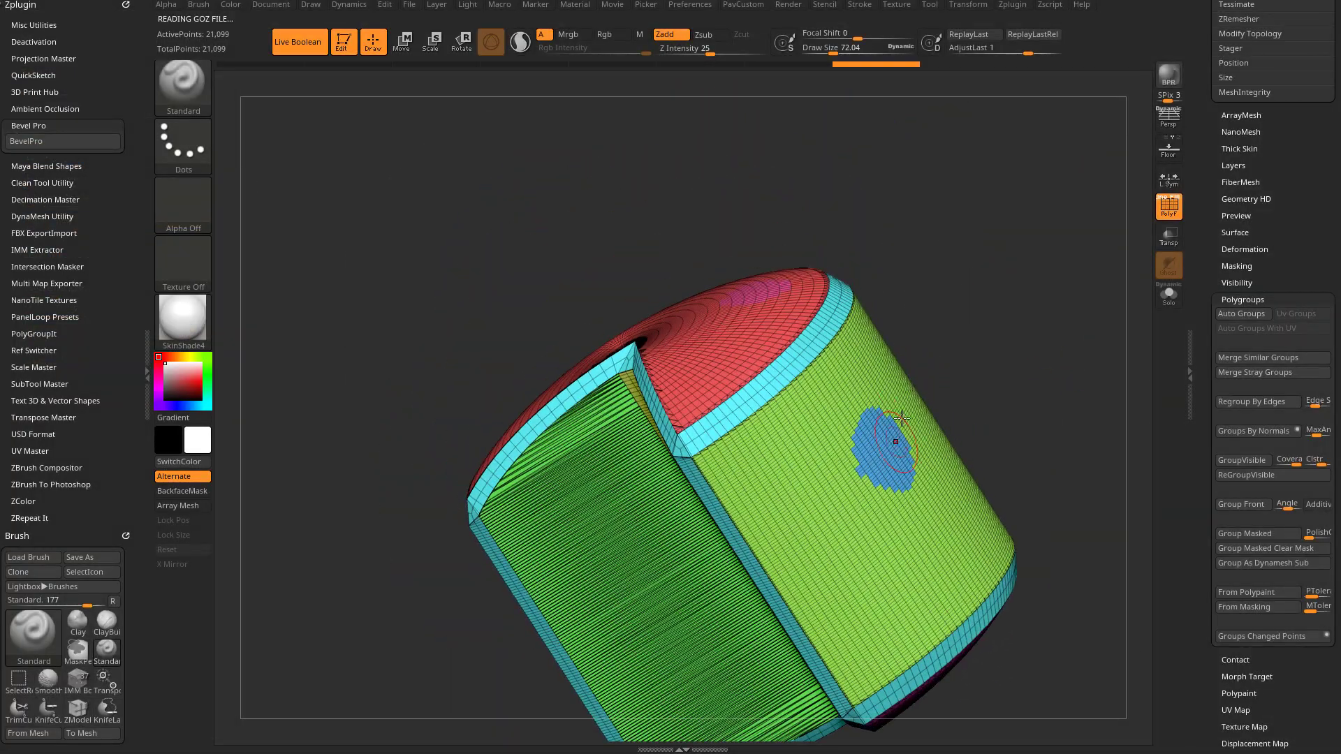
{"action": "left_click_drag", "start_coordinate": [1010, 343], "coordinate": [1038, 356]}
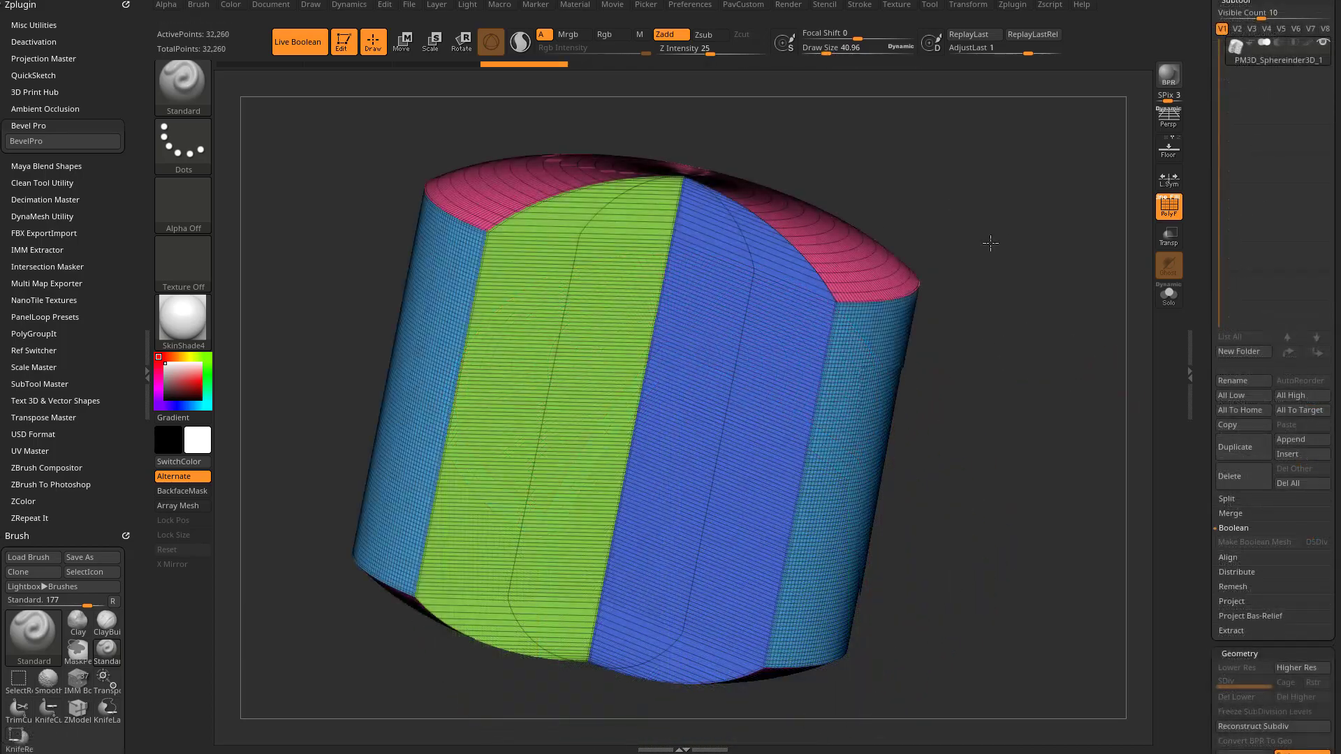
Step: Append a cube subtool to the unbeveled cut-out cylinder and select the cube
{"action": "left_click_drag", "start_coordinate": [991, 244], "coordinate": [966, 211]}
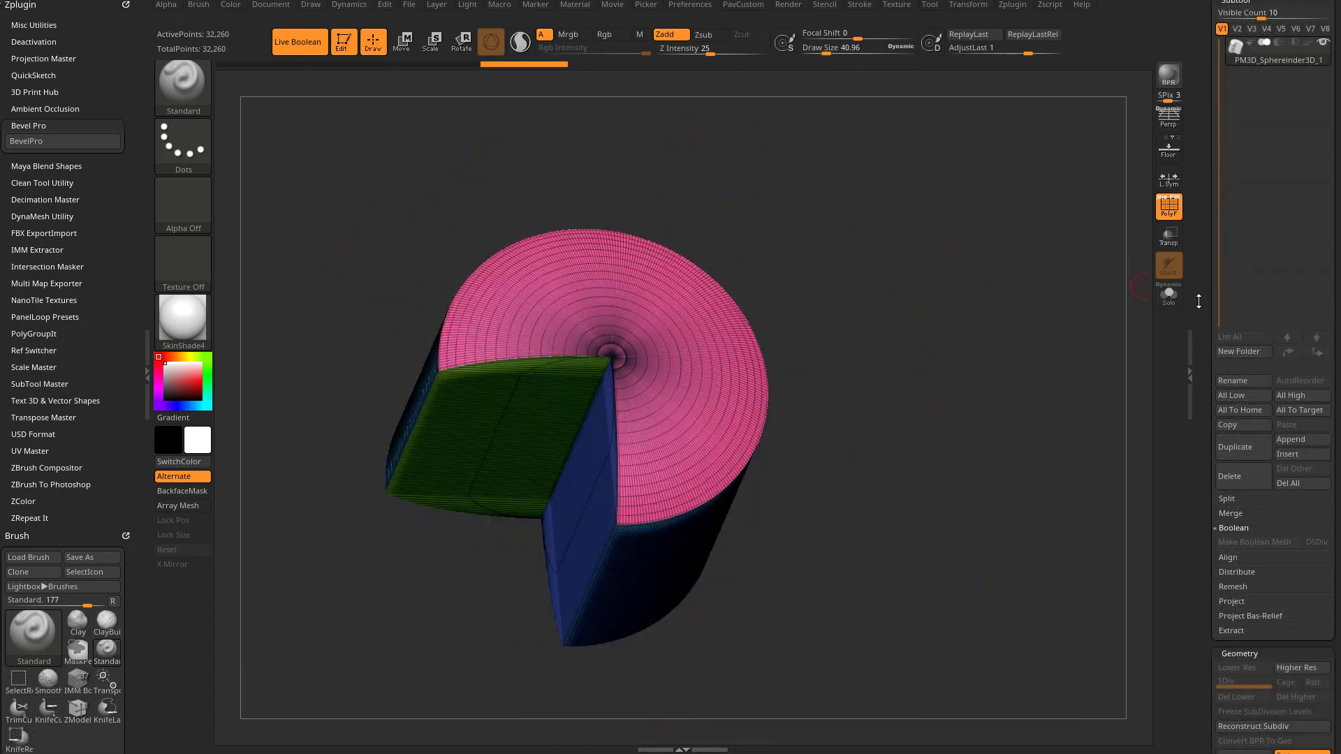
{"action": "left_click_drag", "start_coordinate": [1198, 301], "coordinate": [1196, 179]}
{"action": "left_click_drag", "start_coordinate": [951, 321], "coordinate": [1041, 336]}
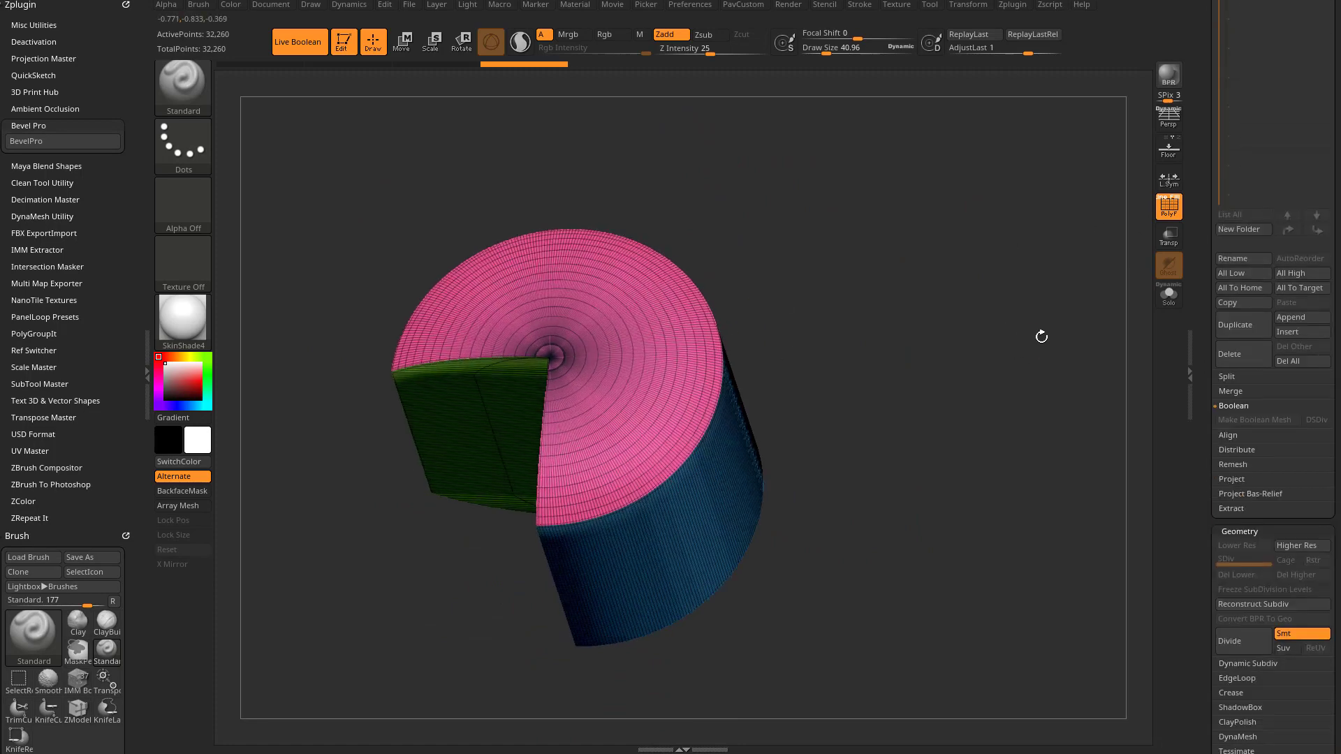
{"action": "left_click", "coordinate": [1296, 318]}
{"action": "left_click", "coordinate": [819, 398]}
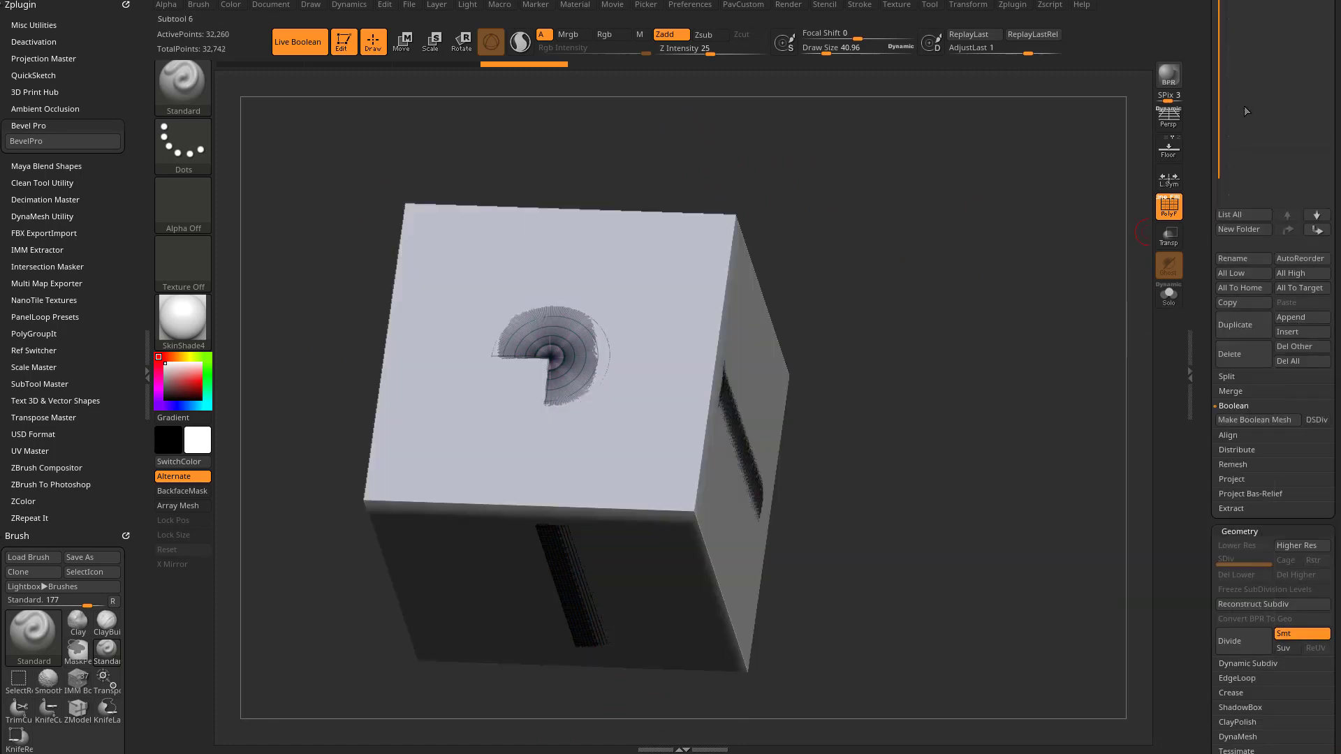
{"action": "left_click_drag", "start_coordinate": [1208, 132], "coordinate": [1207, 489]}
{"action": "left_click", "coordinate": [1275, 320]}
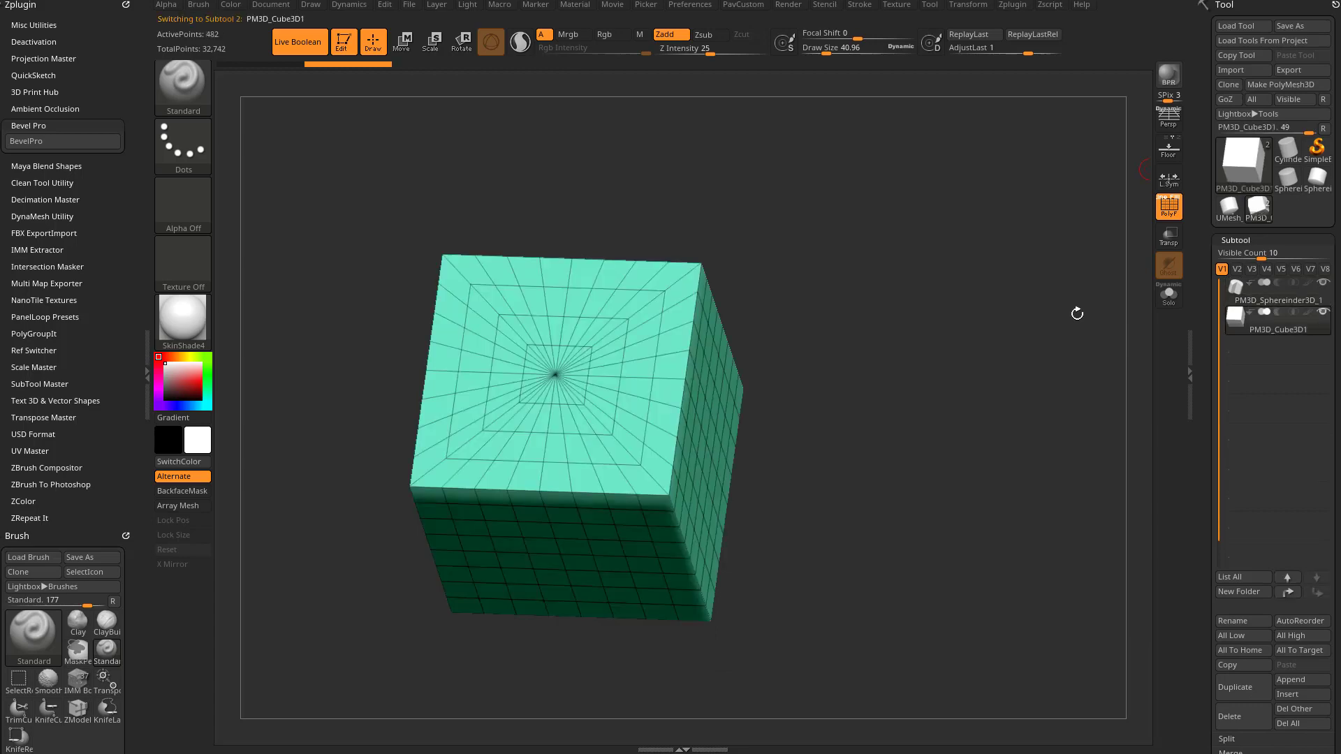
Step: Move the cube to the cylinder's side and flatten it into a slab that overlaps the curved wall
{"action": "key", "text": "w"}
{"action": "left_click_drag", "start_coordinate": [937, 312], "coordinate": [868, 375], "text": "shift"}
{"action": "left_click_drag", "start_coordinate": [674, 438], "coordinate": [844, 439]}
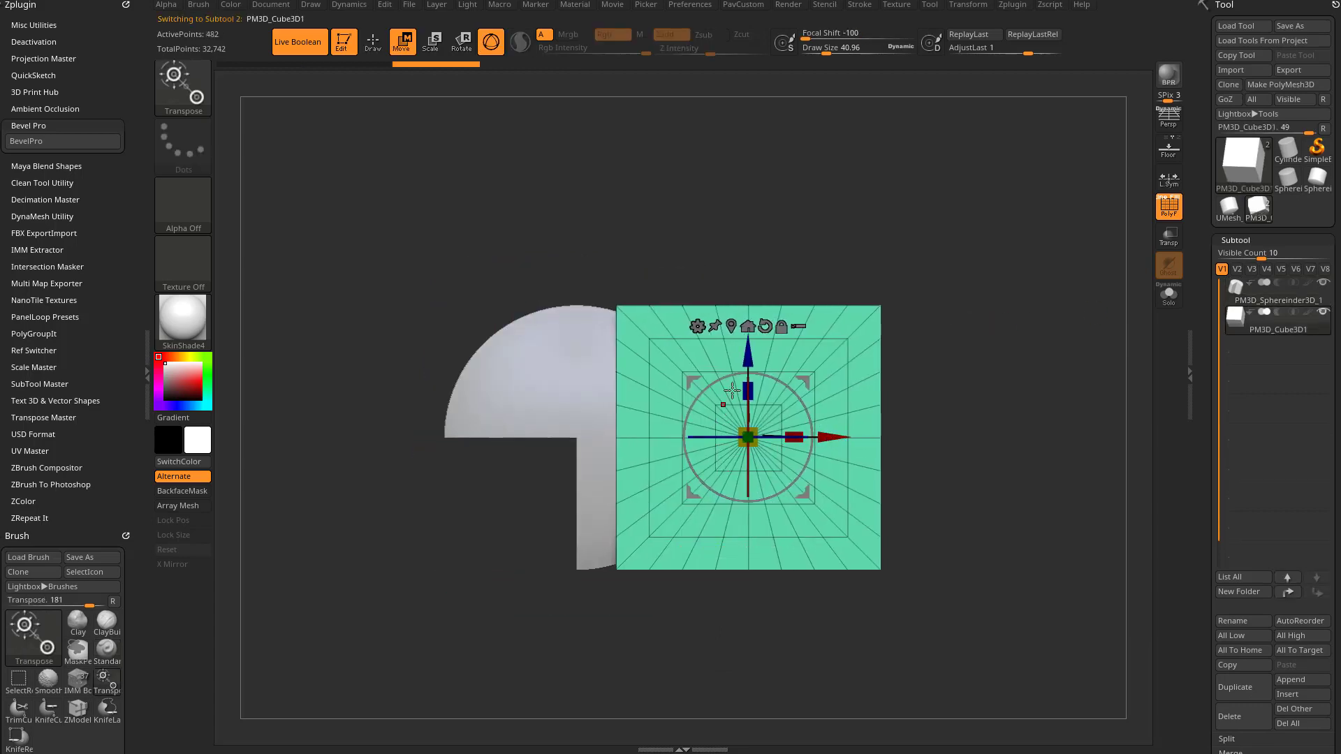
{"action": "left_click_drag", "start_coordinate": [746, 389], "coordinate": [748, 425]}
{"action": "left_click_drag", "start_coordinate": [922, 467], "coordinate": [890, 350]}
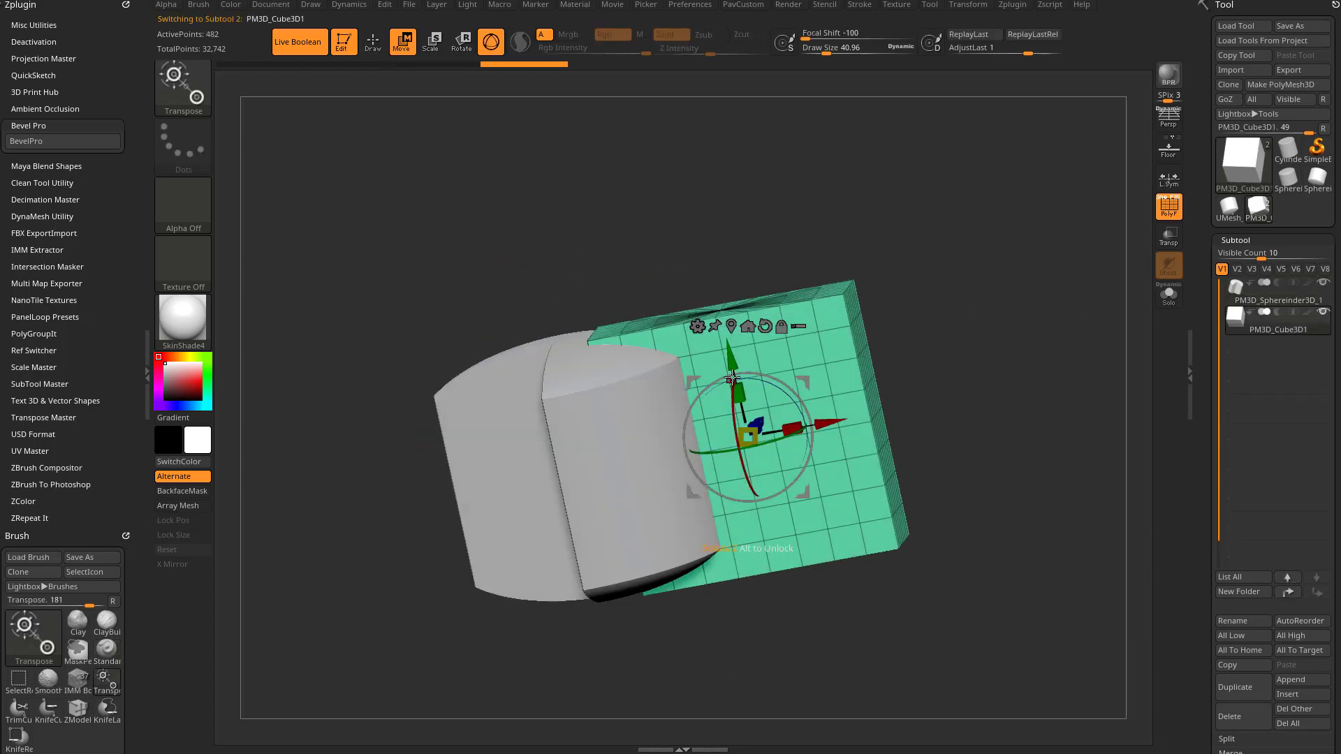
{"action": "left_click_drag", "start_coordinate": [743, 396], "coordinate": [741, 379]}
{"action": "key", "text": "q"}
{"action": "mouse_move", "coordinate": [998, 307]}
{"action": "left_mouse_down"}
{"action": "mouse_move", "coordinate": [955, 261]}
{"action": "mouse_move", "coordinate": [965, 317]}
{"action": "mouse_move", "coordinate": [992, 351]}
{"action": "left_mouse_up"}
{"action": "key", "text": "w"}
{"action": "left_click_drag", "start_coordinate": [823, 473], "coordinate": [853, 488]}
{"action": "key", "text": "q"}
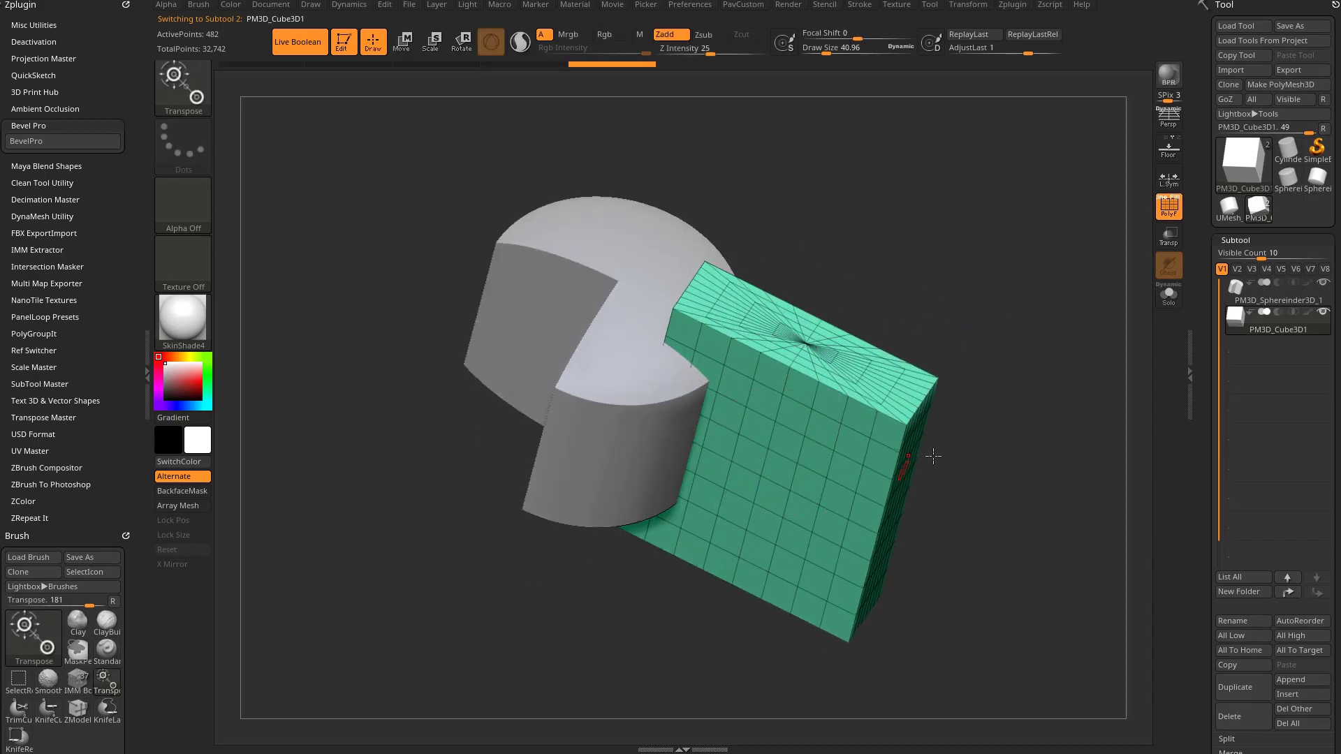
Step: Set the cube subtool to Boolean subtraction, hide the polyframe, and adjust the cube so it cuts a slot into the cylinder
{"action": "left_click", "coordinate": [1278, 312]}
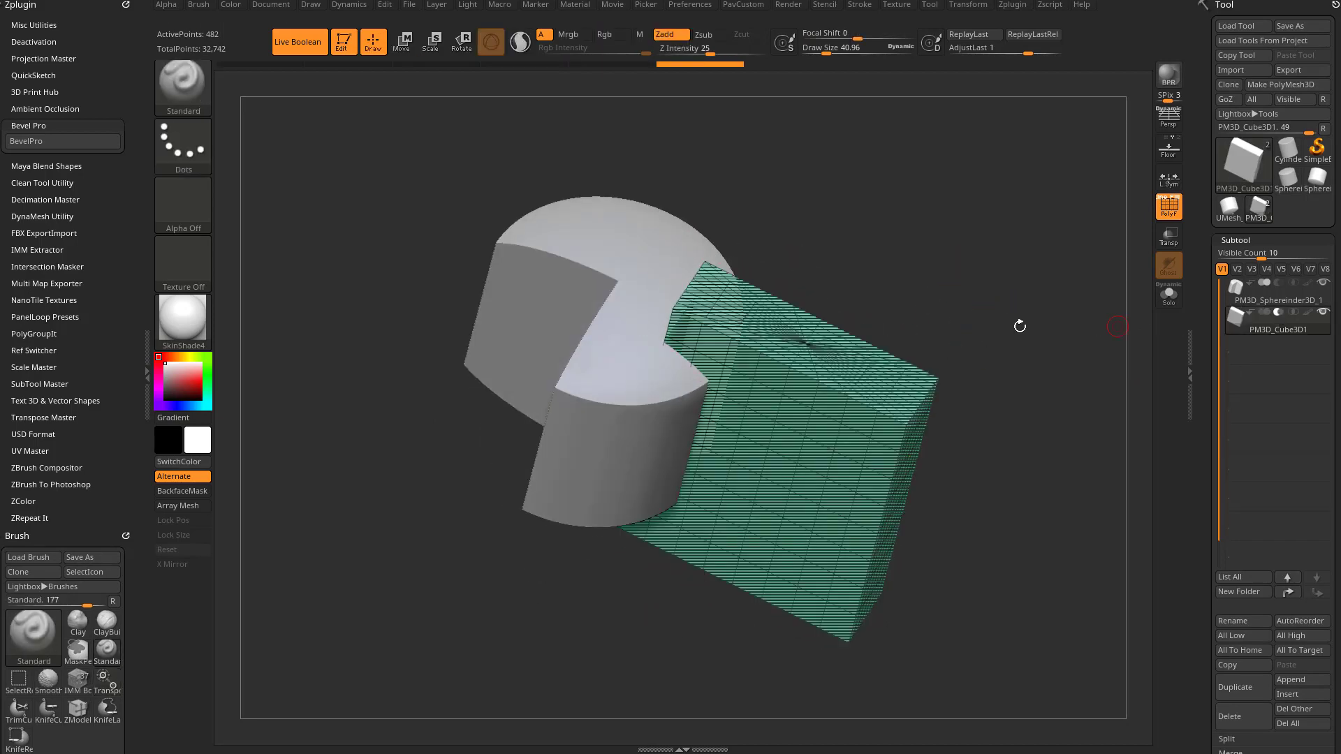
{"action": "left_click", "coordinate": [1170, 209]}
{"action": "left_click_drag", "start_coordinate": [1048, 222], "coordinate": [988, 305]}
{"action": "key", "text": "w"}
{"action": "mouse_move", "coordinate": [823, 491]}
{"action": "left_mouse_down"}
{"action": "mouse_move", "coordinate": [801, 470]}
{"action": "mouse_move", "coordinate": [822, 490]}
{"action": "left_mouse_up"}
{"action": "key", "text": "q"}
Step: Make a Boolean mesh from the cylinder and cube, switch to the resulting mesh and show its polyframe
{"action": "scroll", "coordinate": [1206, 427], "scroll_direction": "down", "scroll_amount": 5}
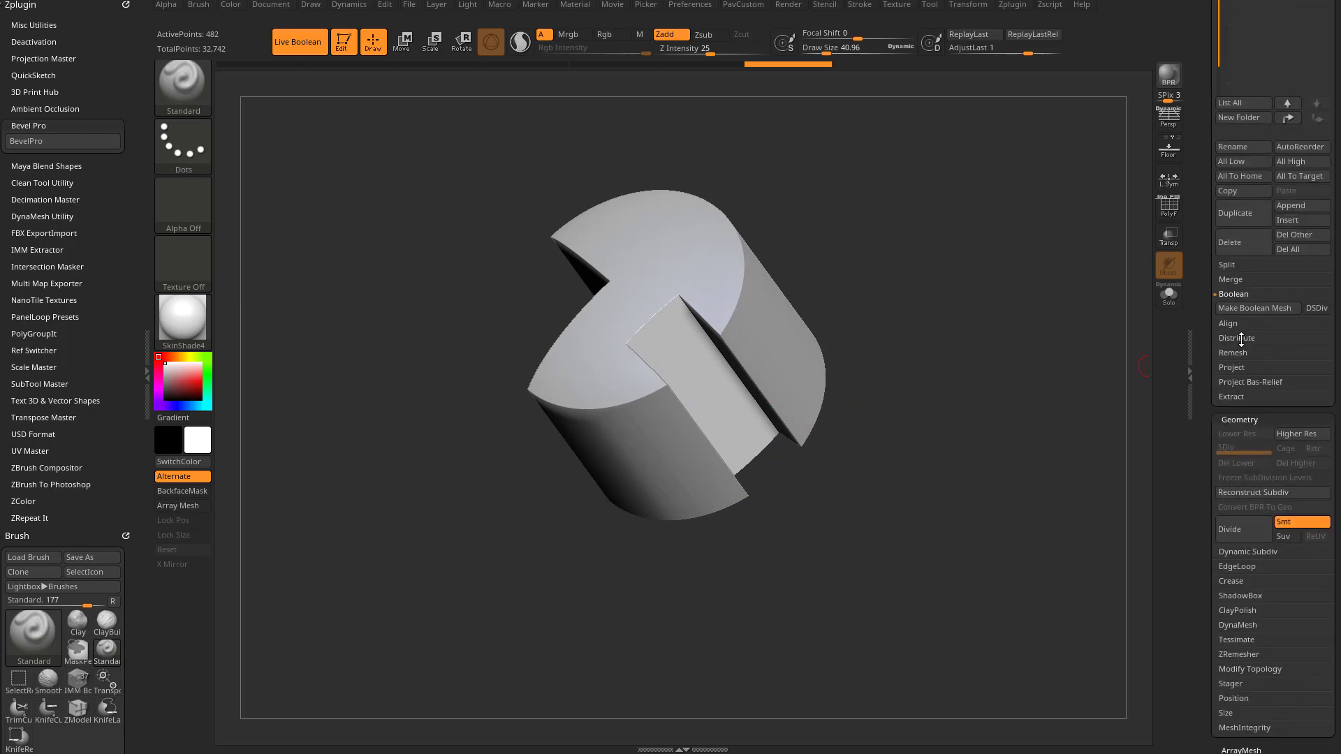
{"action": "left_click", "coordinate": [1237, 308]}
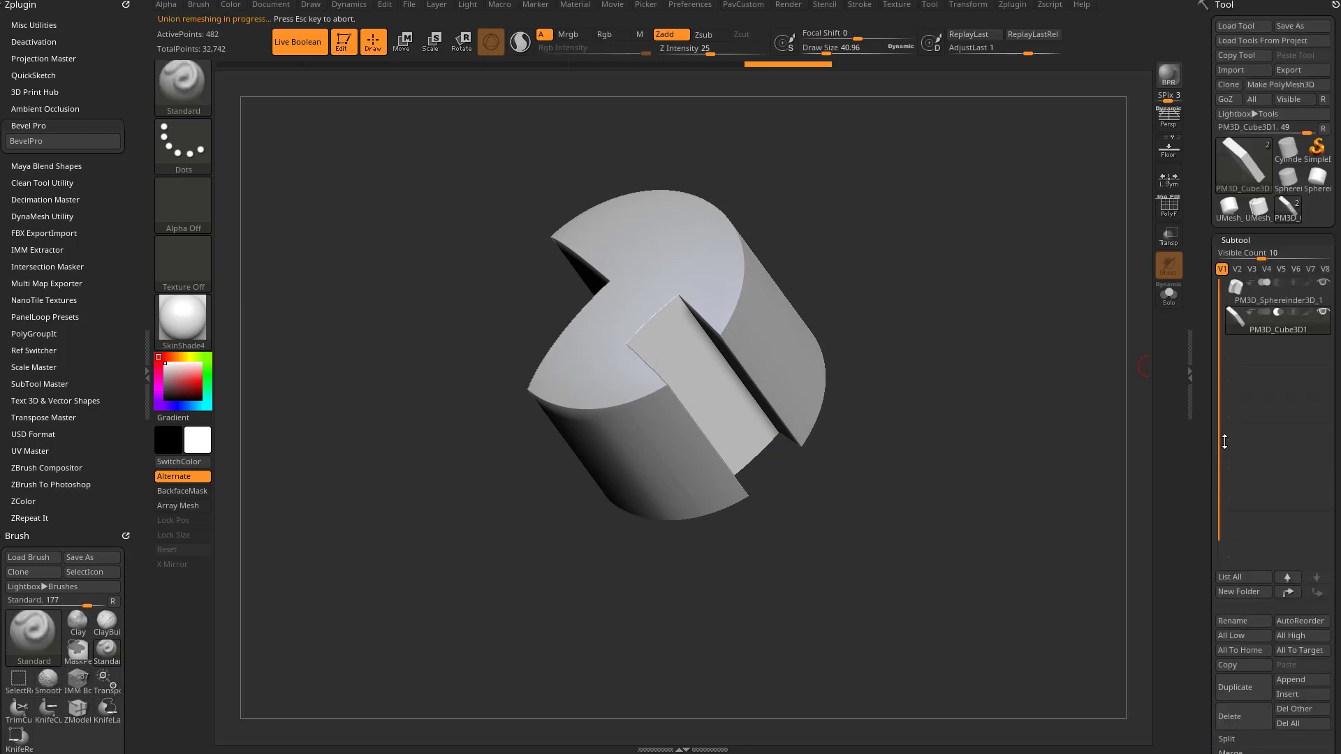
{"action": "left_click", "coordinate": [1169, 206]}
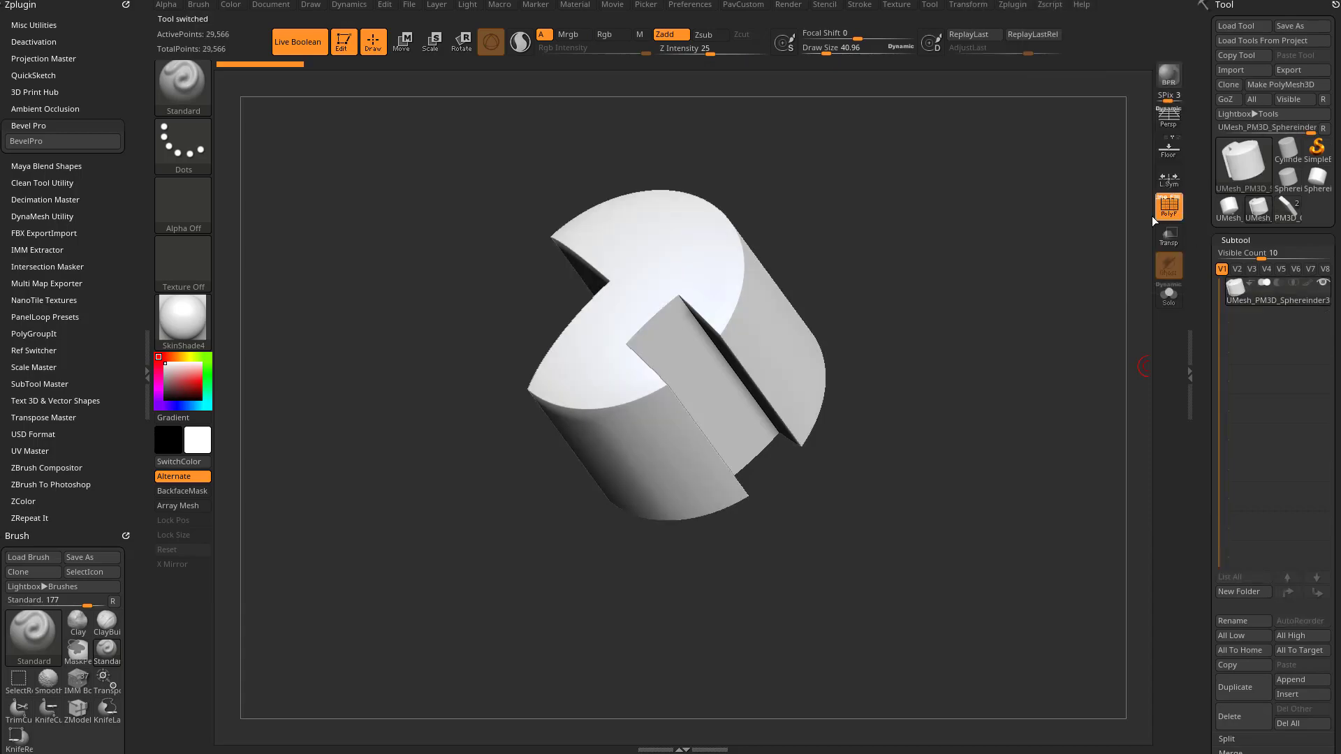
{"action": "left_click_drag", "start_coordinate": [1090, 262], "coordinate": [832, 386]}
{"action": "left_click_drag", "start_coordinate": [974, 326], "coordinate": [1109, 312], "text": "alt"}
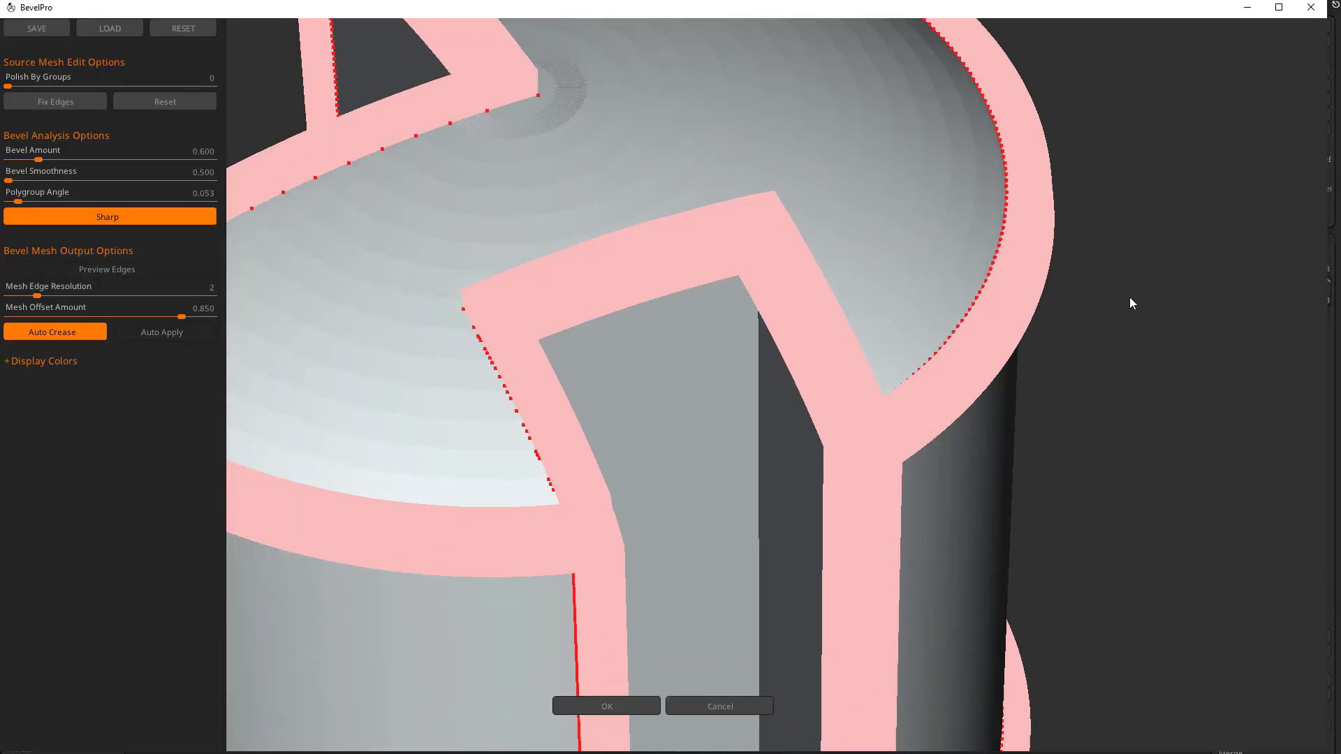
Step: Enable Auto Apply for the slotted cylinder in BevelPro and disable Sharp to examine the bevel corners around the slot
{"action": "left_click", "coordinate": [152, 336]}
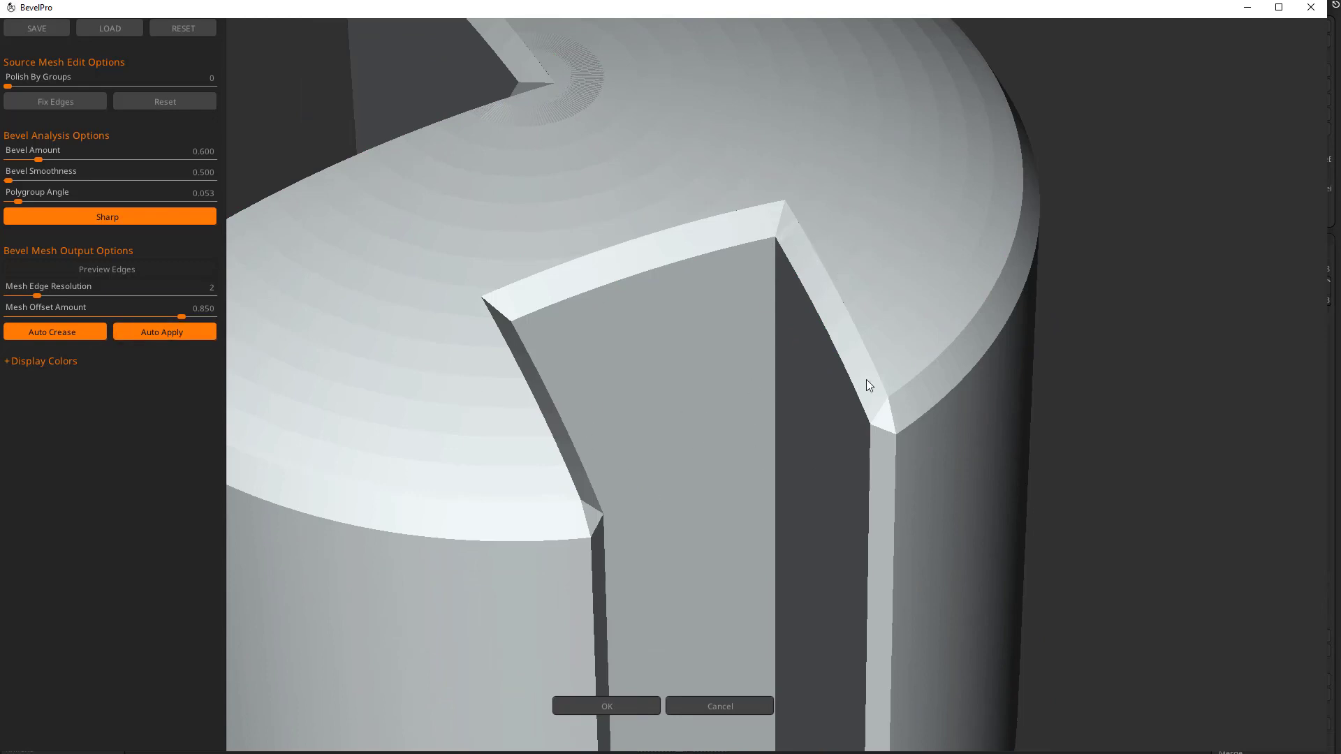
{"action": "left_click", "coordinate": [104, 221]}
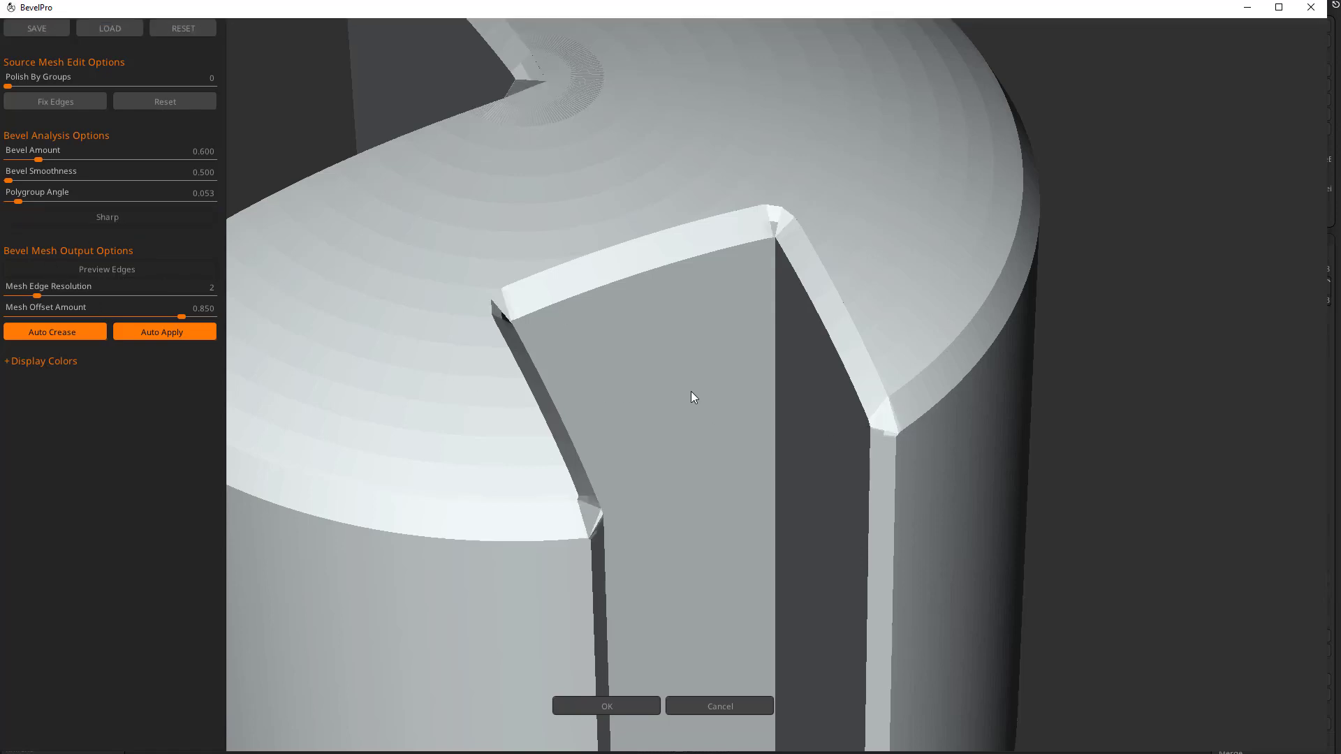
{"action": "left_click_drag", "start_coordinate": [691, 391], "coordinate": [588, 343]}
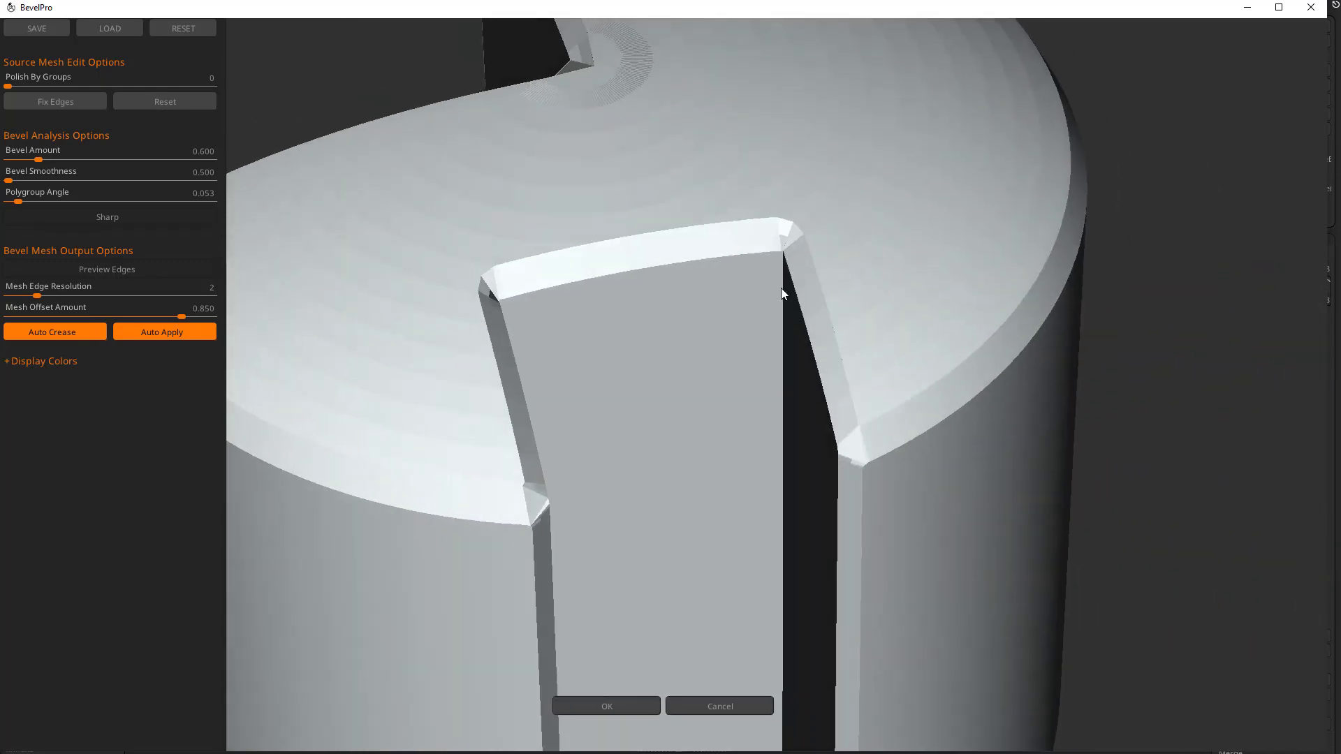
{"action": "left_click_drag", "start_coordinate": [781, 287], "coordinate": [825, 274]}
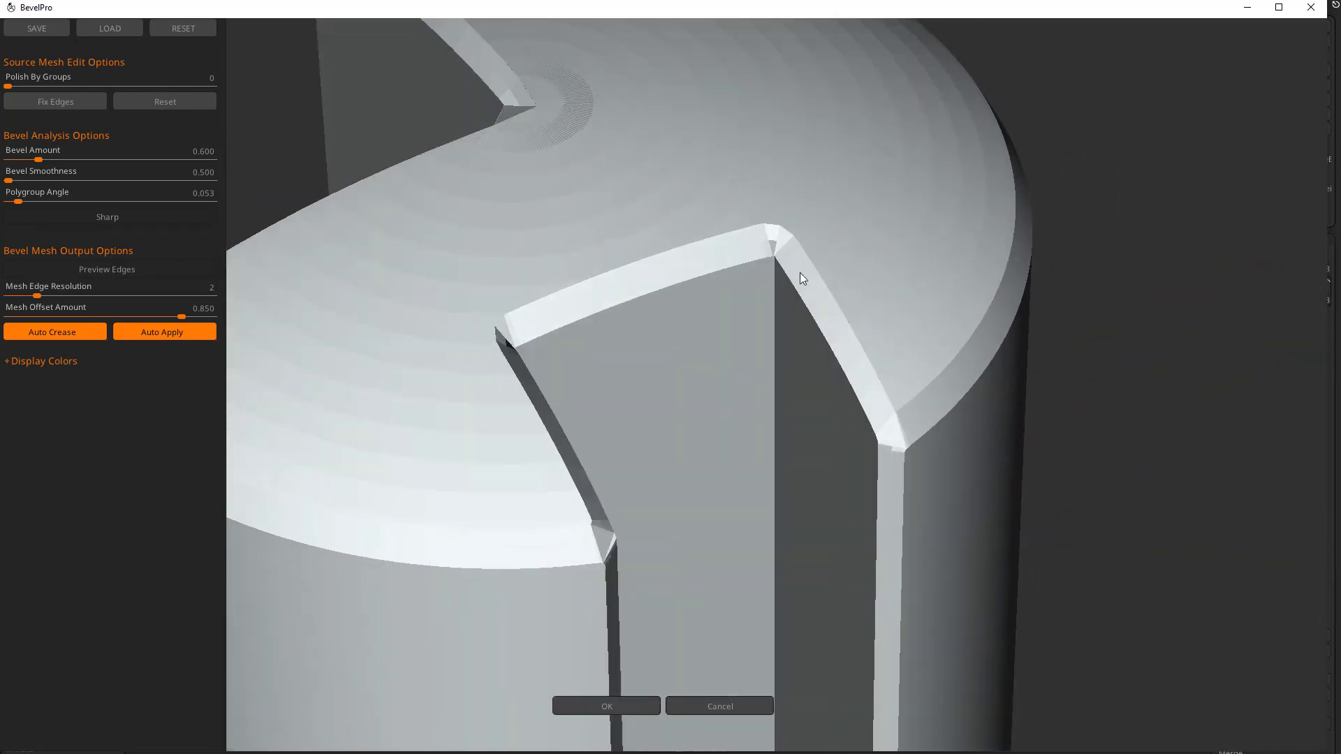
Step: Turn on Preview Edges for the slotted cylinder and re-enable Sharp to compare the bevel topology at the slot corners
{"action": "left_click_drag", "start_coordinate": [789, 269], "coordinate": [390, 265]}
{"action": "left_click", "coordinate": [97, 270]}
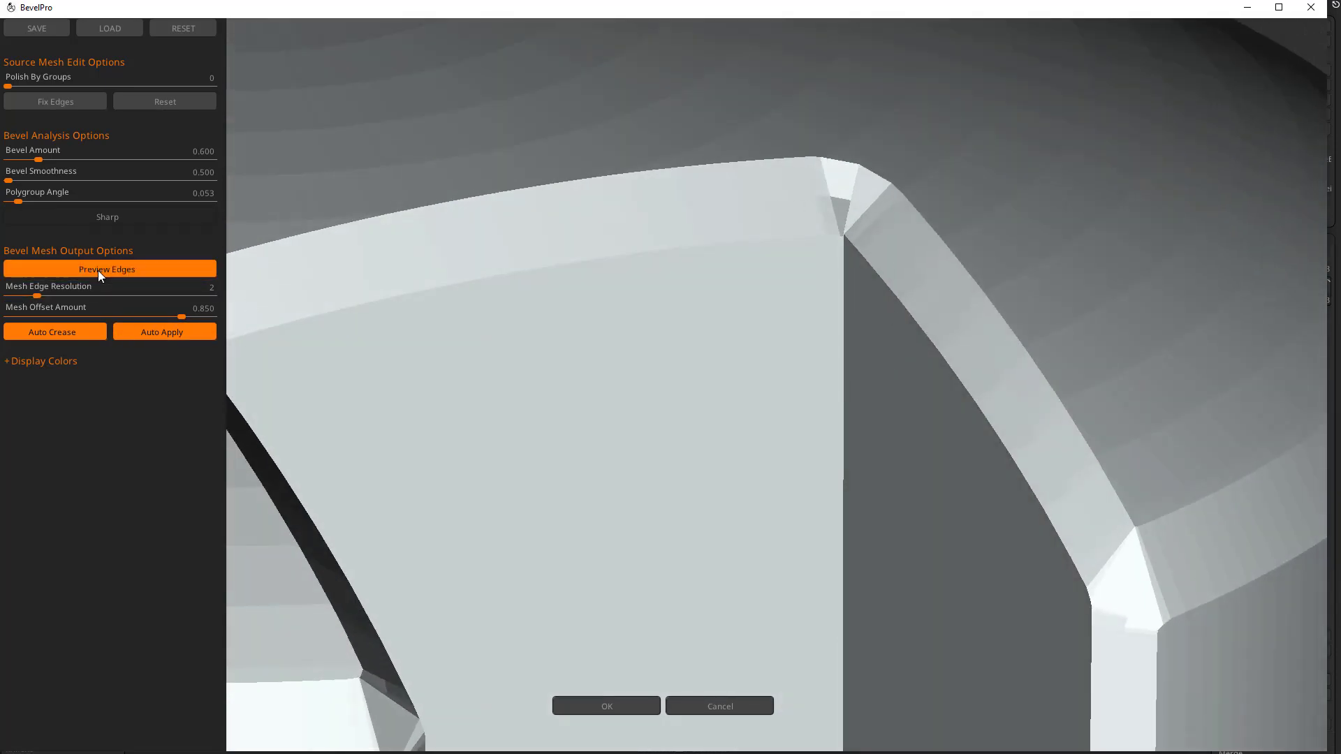
{"action": "left_click_drag", "start_coordinate": [581, 358], "coordinate": [609, 326]}
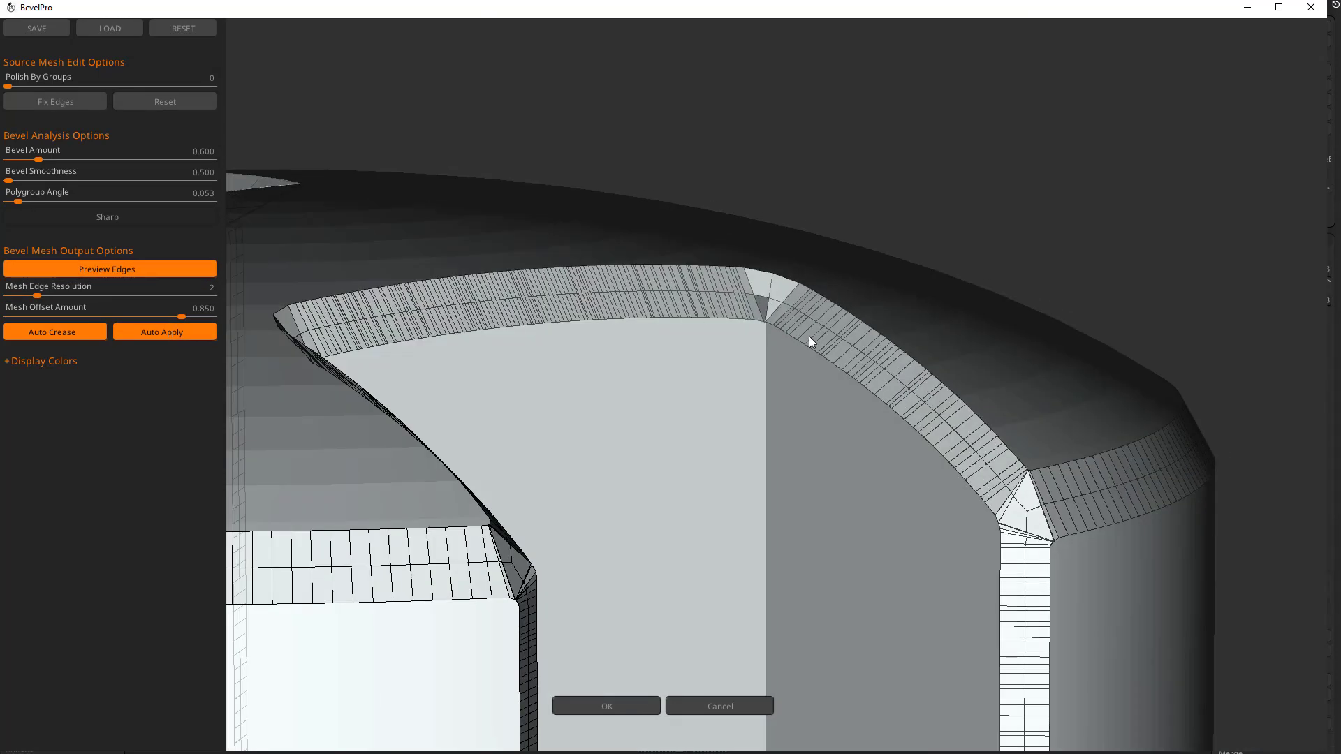
{"action": "left_click_drag", "start_coordinate": [698, 363], "coordinate": [723, 281]}
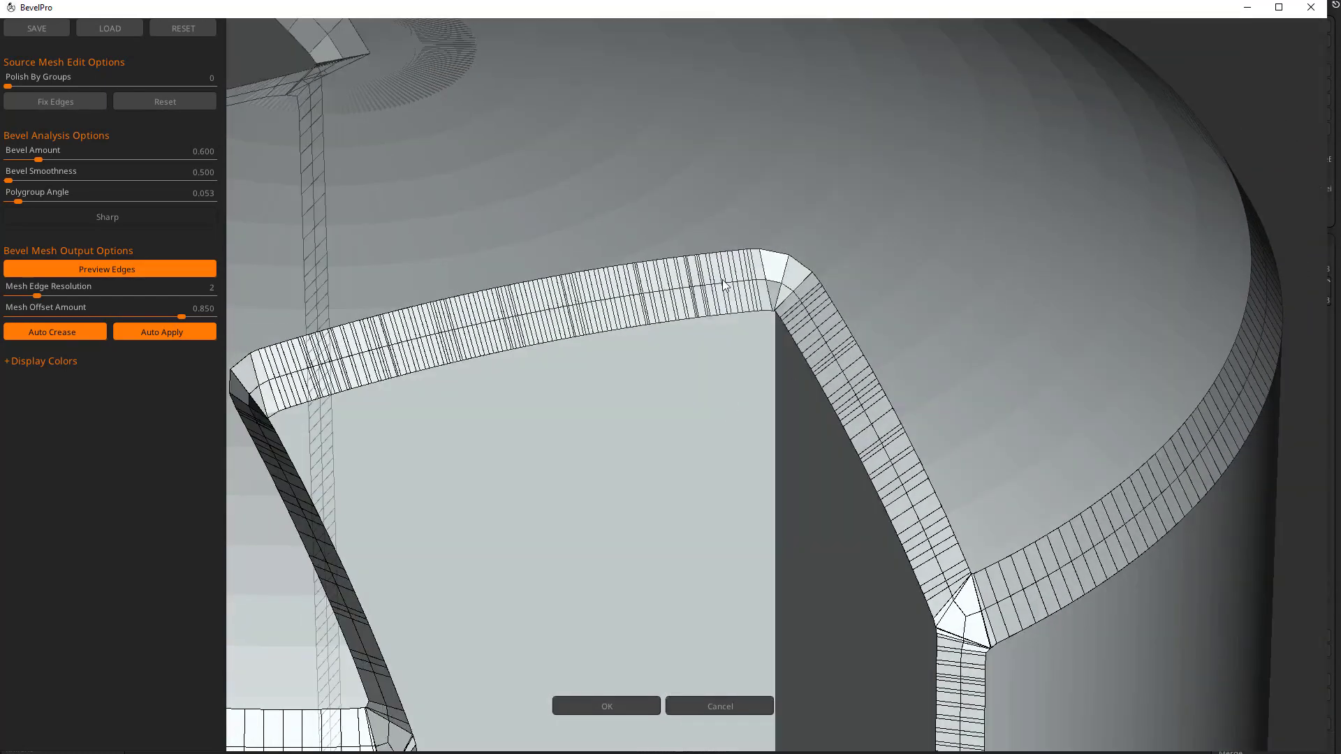
{"action": "left_click", "coordinate": [93, 212]}
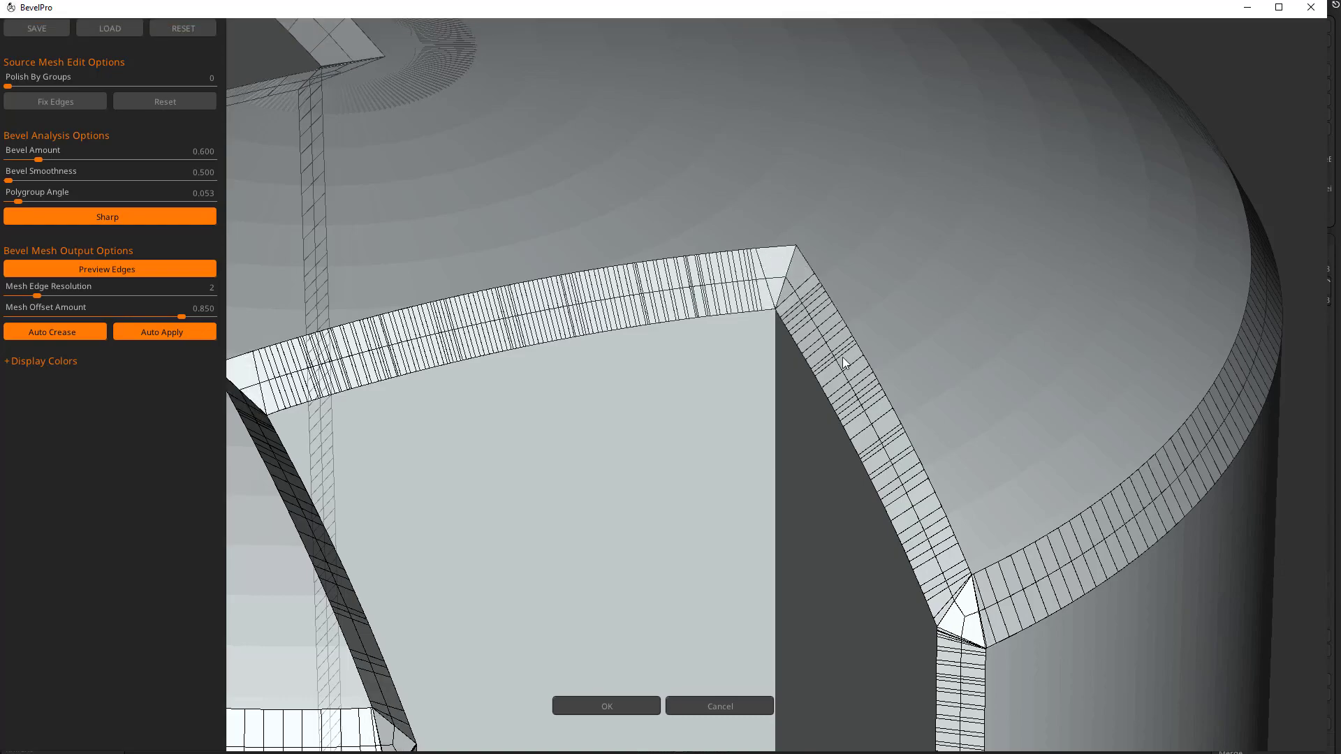
{"action": "mouse_move", "coordinate": [842, 358]}
{"action": "left_mouse_down"}
{"action": "mouse_move", "coordinate": [677, 505]}
{"action": "mouse_move", "coordinate": [550, 484]}
{"action": "mouse_move", "coordinate": [668, 497]}
{"action": "mouse_move", "coordinate": [550, 417]}
{"action": "mouse_move", "coordinate": [766, 358]}
{"action": "mouse_move", "coordinate": [820, 364]}
{"action": "left_mouse_up"}
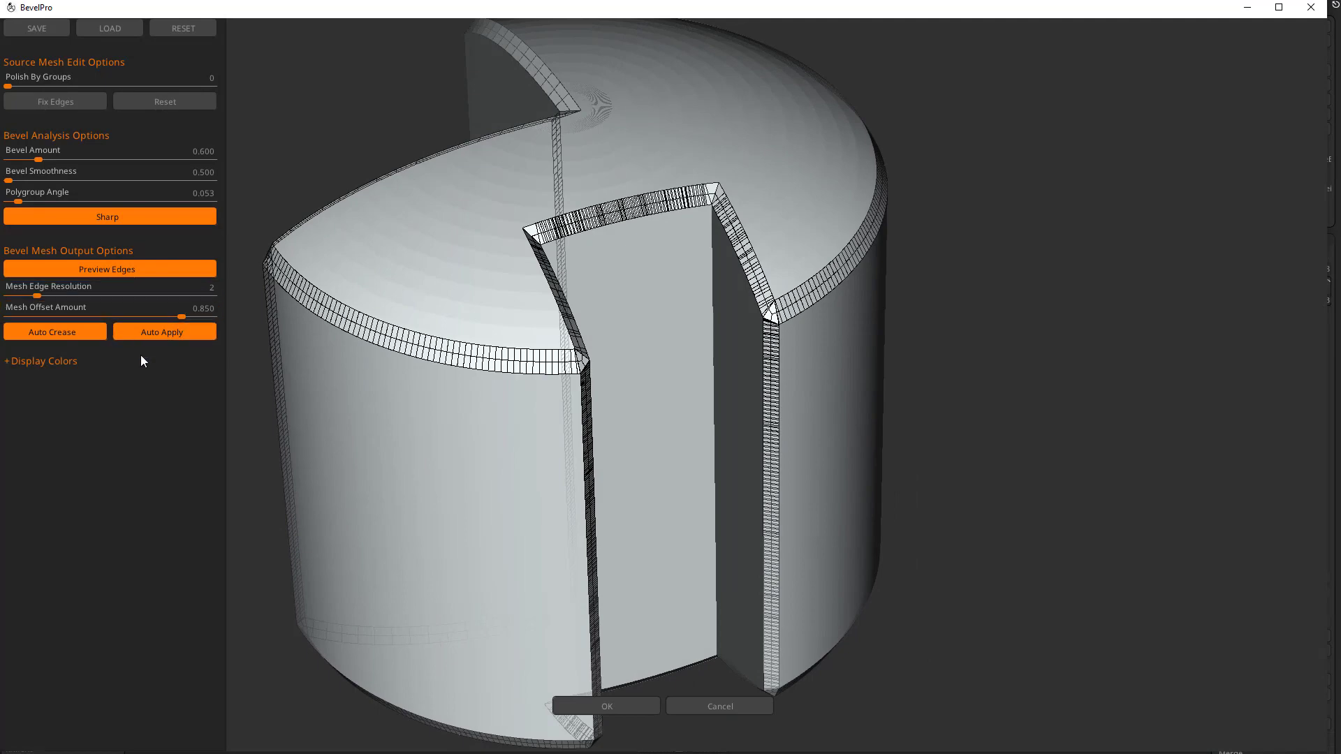
Step: Apply the bevel to the slotted cylinder, inspect it in the viewport, and step back in the history to undo it
{"action": "left_click", "coordinate": [606, 707]}
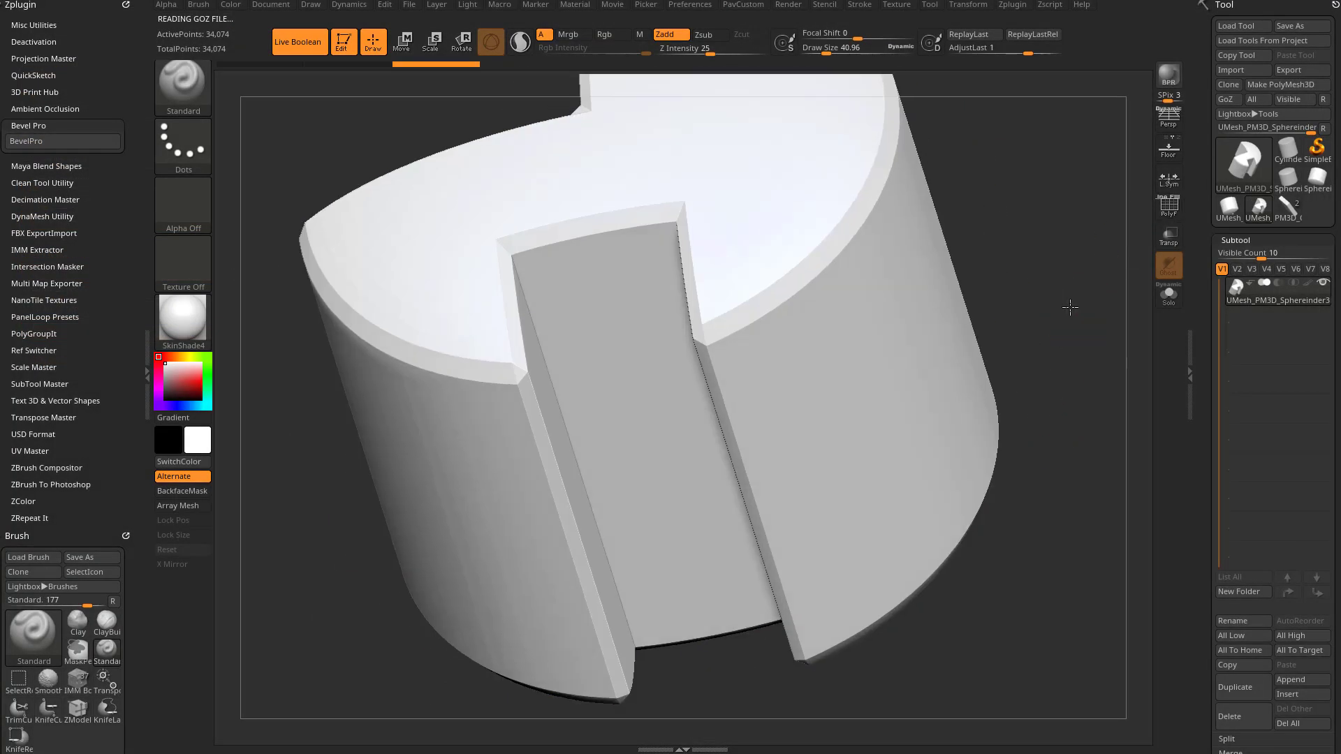
{"action": "left_click_drag", "start_coordinate": [1070, 307], "coordinate": [1001, 333]}
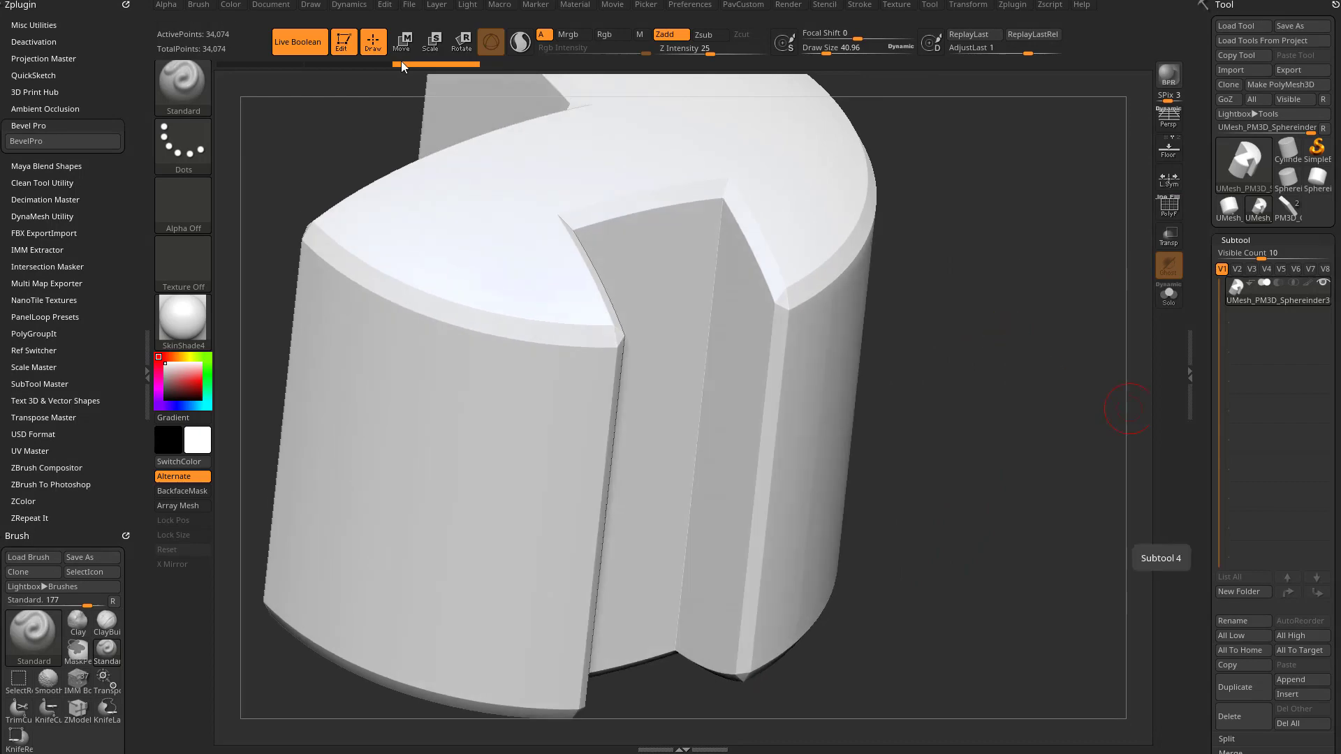
{"action": "left_click_drag", "start_coordinate": [401, 63], "coordinate": [254, 67]}
Step: Turn off Live Boolean, return to the original cylinder-and-cube tool with polyframe shown, and delete the cube subtool
{"action": "left_click", "coordinate": [301, 43]}
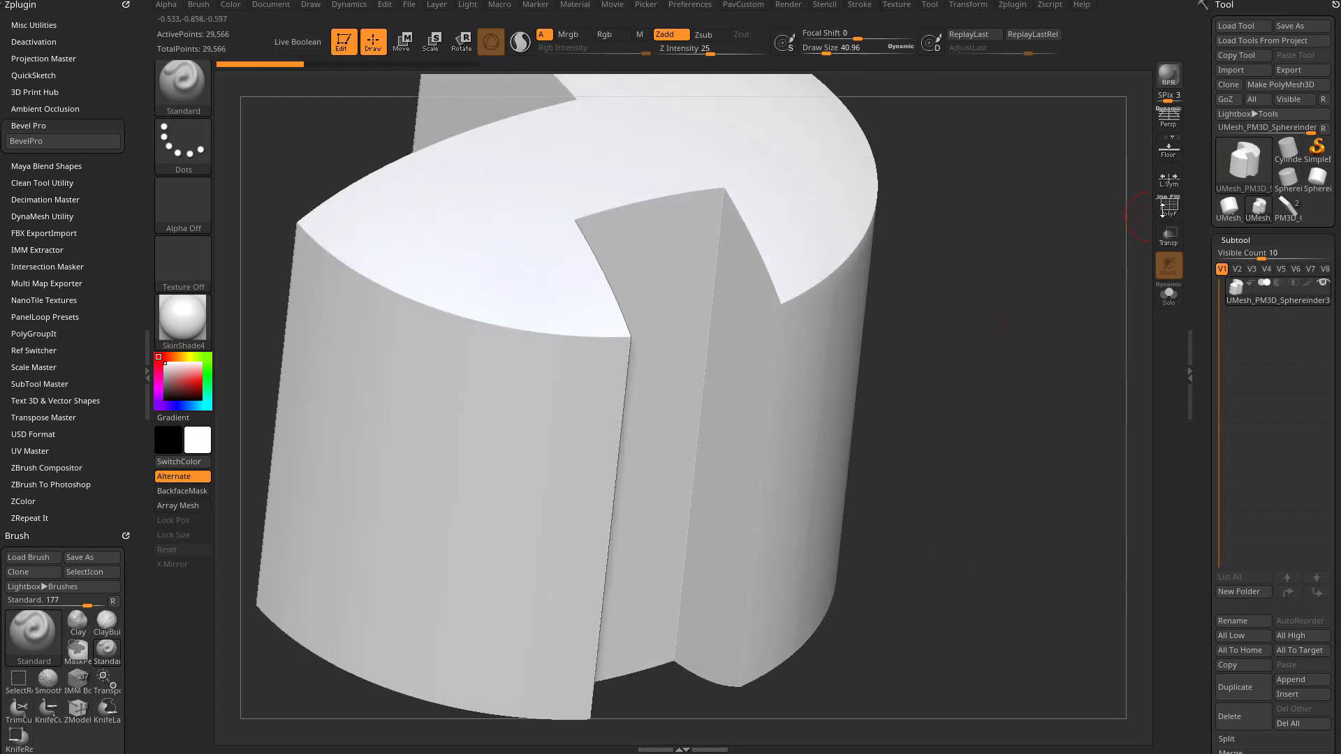
{"action": "key", "text": "shift+f"}
{"action": "left_click_drag", "start_coordinate": [1080, 251], "coordinate": [1018, 244]}
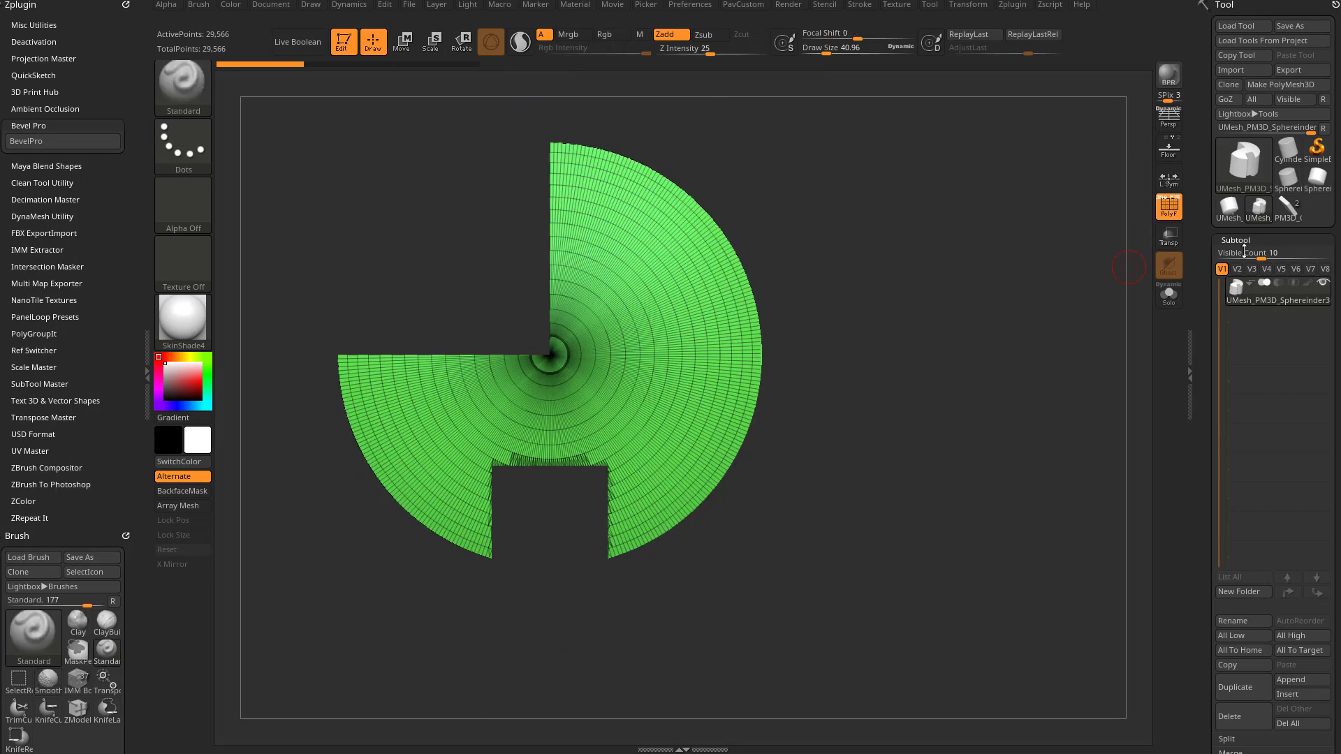
{"action": "left_click", "coordinate": [1257, 209]}
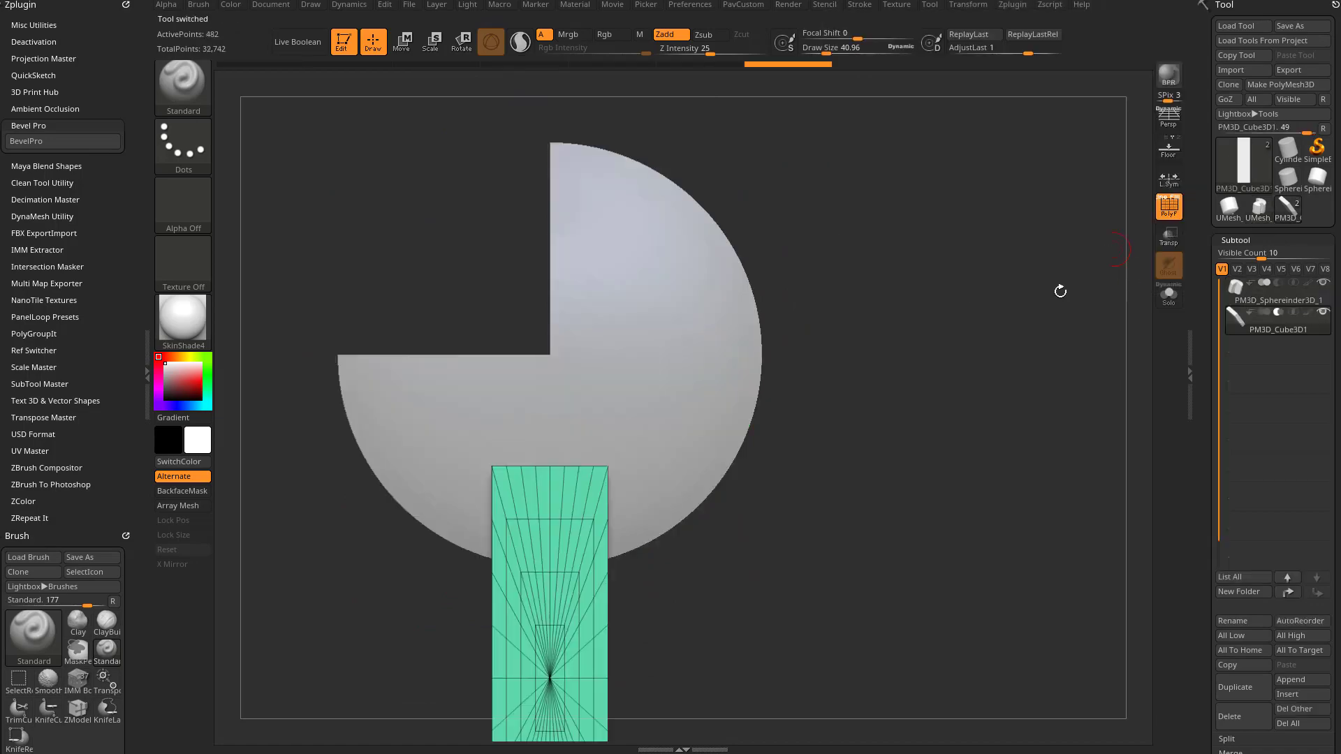
{"action": "left_click", "coordinate": [1245, 715]}
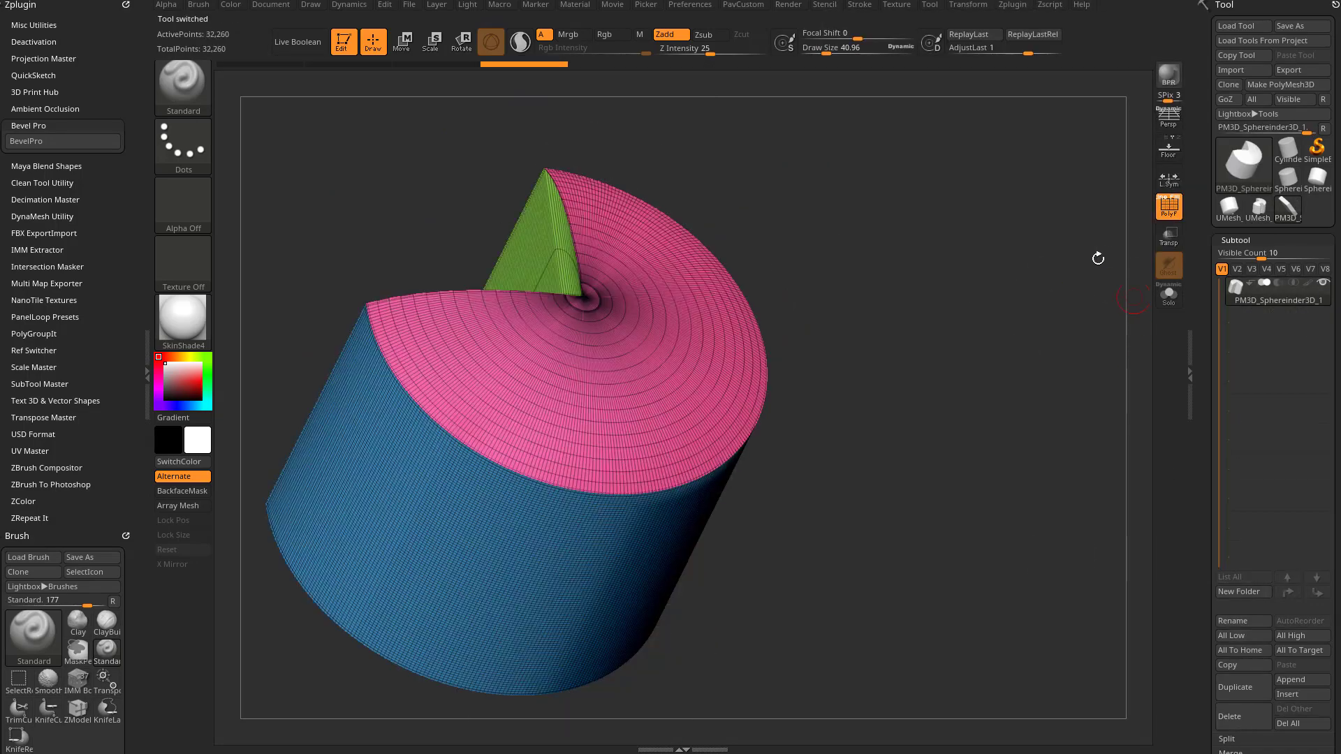
Step: Cut away one side of the cylinder from the top view with the KnifeCurve brush, using a bent cutting line
{"action": "left_click_drag", "start_coordinate": [1094, 255], "coordinate": [1017, 272]}
{"action": "left_click_drag", "start_coordinate": [818, 247], "coordinate": [927, 236]}
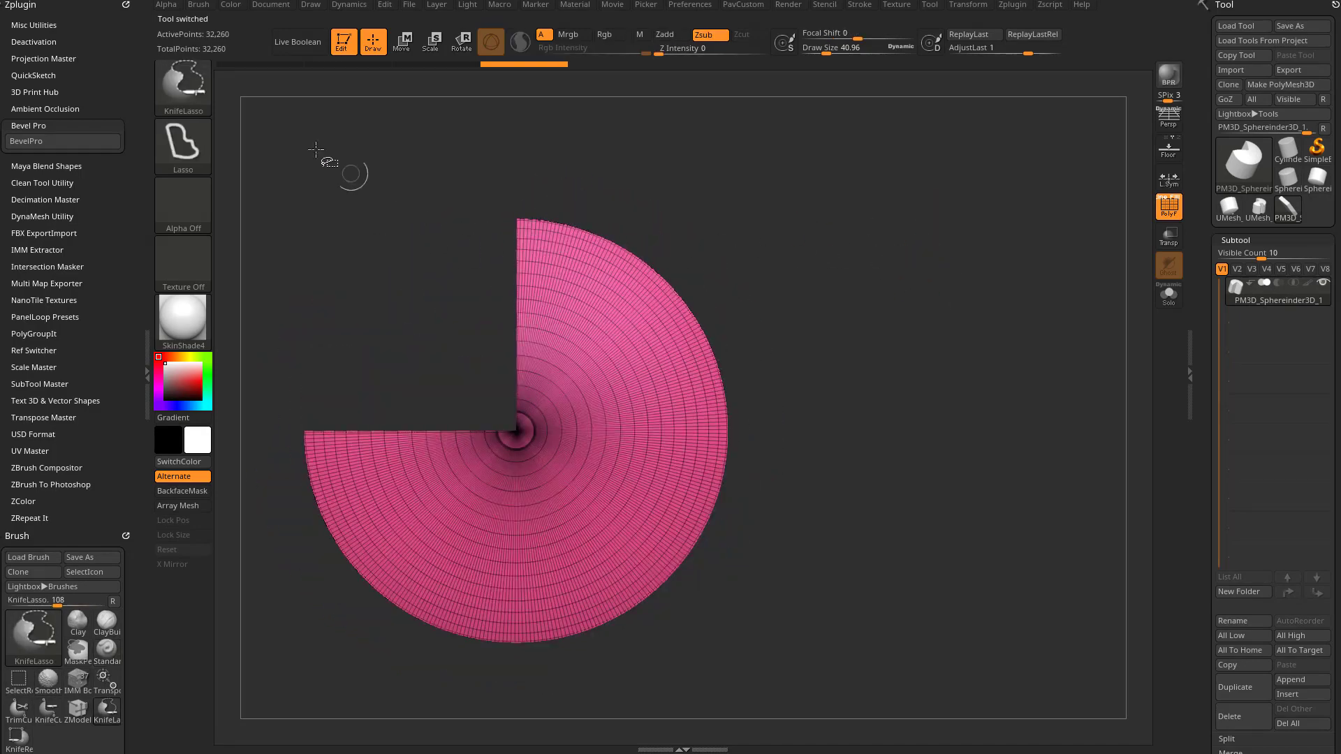
{"action": "left_click", "coordinate": [185, 84], "text": "ctrl+shift"}
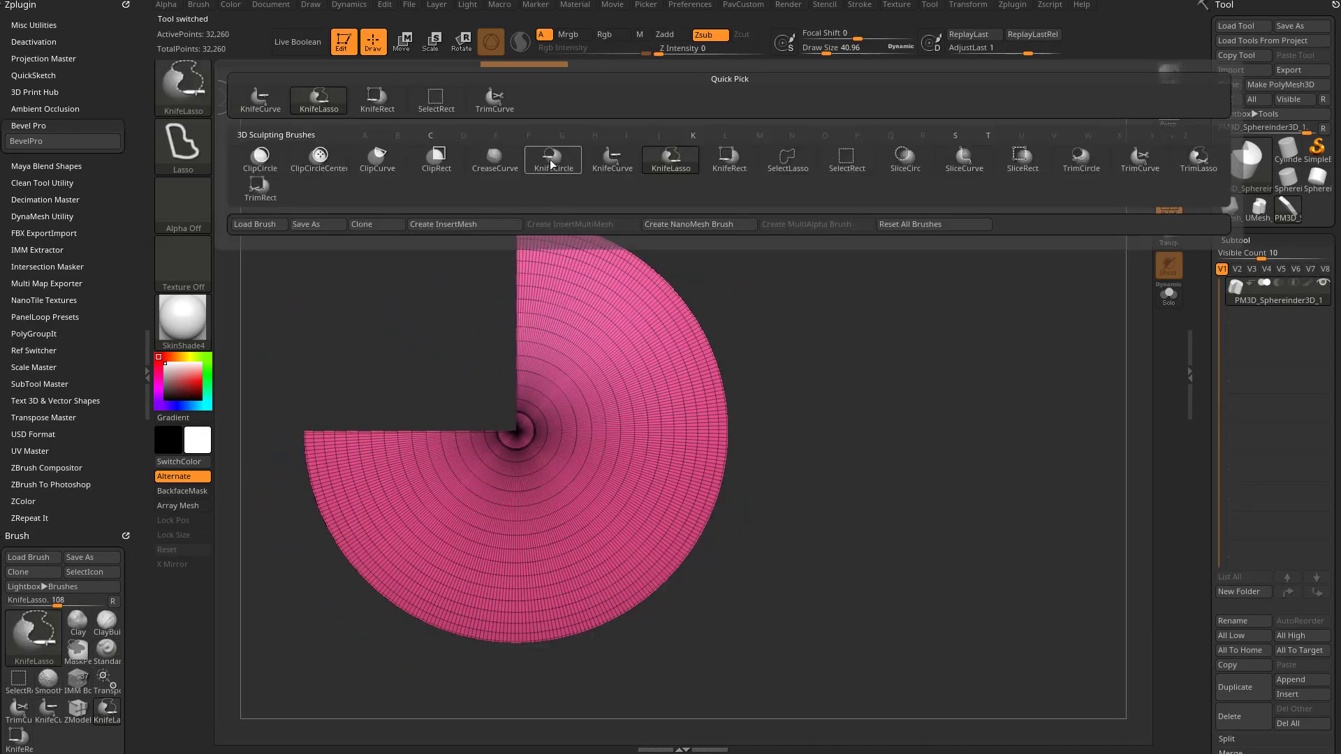
{"action": "left_click", "coordinate": [612, 159]}
{"action": "mouse_move", "coordinate": [858, 182]}
{"action": "left_mouse_down", "text": "ctrl+shift"}
{"action": "mouse_move", "coordinate": [683, 339]}
{"action": "mouse_move", "coordinate": [663, 330]}
{"action": "mouse_move", "coordinate": [665, 494]}
{"action": "mouse_move", "coordinate": [884, 684]}
{"action": "left_mouse_up", "text": "ctrl+shift"}
{"action": "left_click_drag", "start_coordinate": [917, 416], "coordinate": [865, 290]}
{"action": "left_click_drag", "start_coordinate": [1059, 170], "coordinate": [450, 400], "text": "alt"}
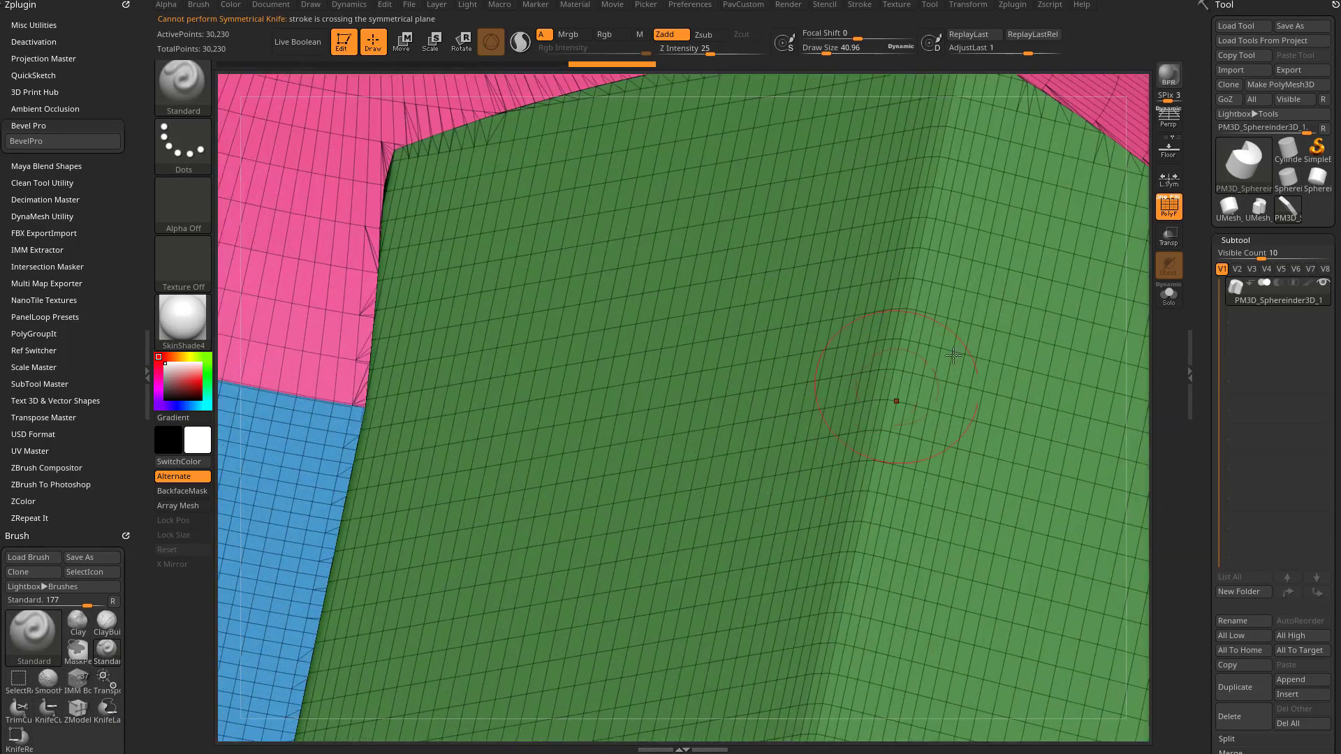
Step: Try smoothing the cap's border along the bent cut face and undo the smoothing
{"action": "left_click_drag", "start_coordinate": [1146, 181], "coordinate": [869, 349], "text": "alt"}
{"action": "mouse_move", "coordinate": [796, 282]}
{"action": "left_mouse_down", "text": "shift"}
{"action": "mouse_move", "coordinate": [855, 301]}
{"action": "mouse_move", "coordinate": [761, 265]}
{"action": "left_mouse_up", "text": "shift"}
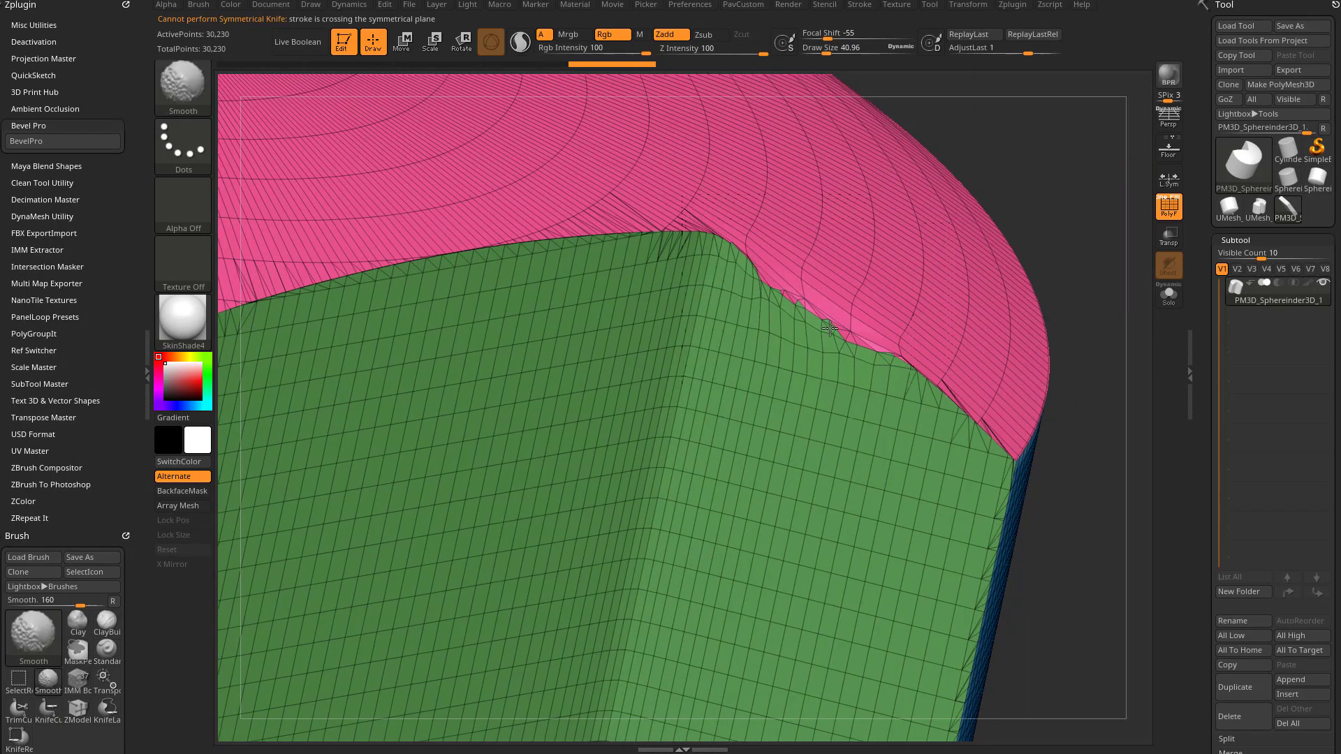
{"action": "mouse_move", "coordinate": [1068, 227]}
{"action": "left_mouse_down", "text": "alt"}
{"action": "mouse_move", "coordinate": [711, 319]}
{"action": "mouse_move", "coordinate": [883, 513]}
{"action": "left_mouse_up", "text": "alt"}
{"action": "key", "text": "ctrl+z"}
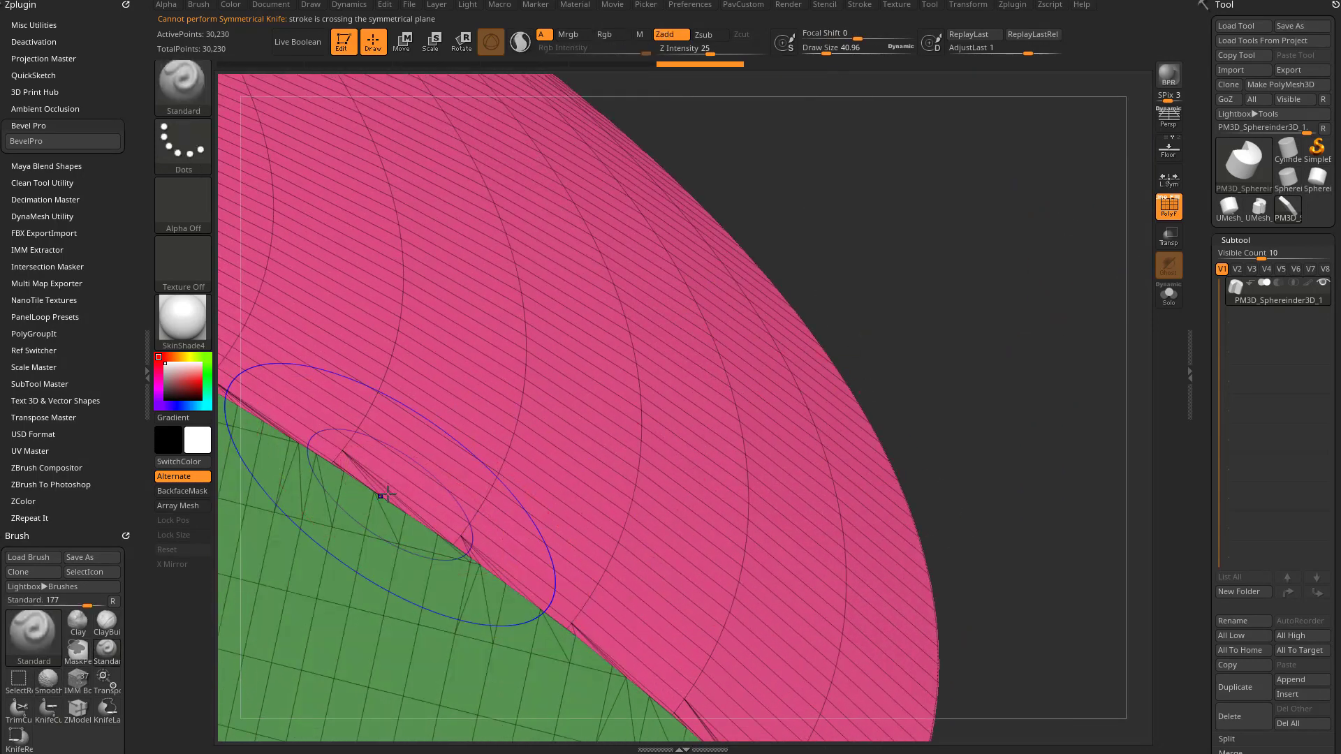
{"action": "left_click_drag", "start_coordinate": [379, 494], "coordinate": [419, 531], "text": "shift"}
{"action": "left_click_drag", "start_coordinate": [314, 482], "coordinate": [474, 551], "text": "shift"}
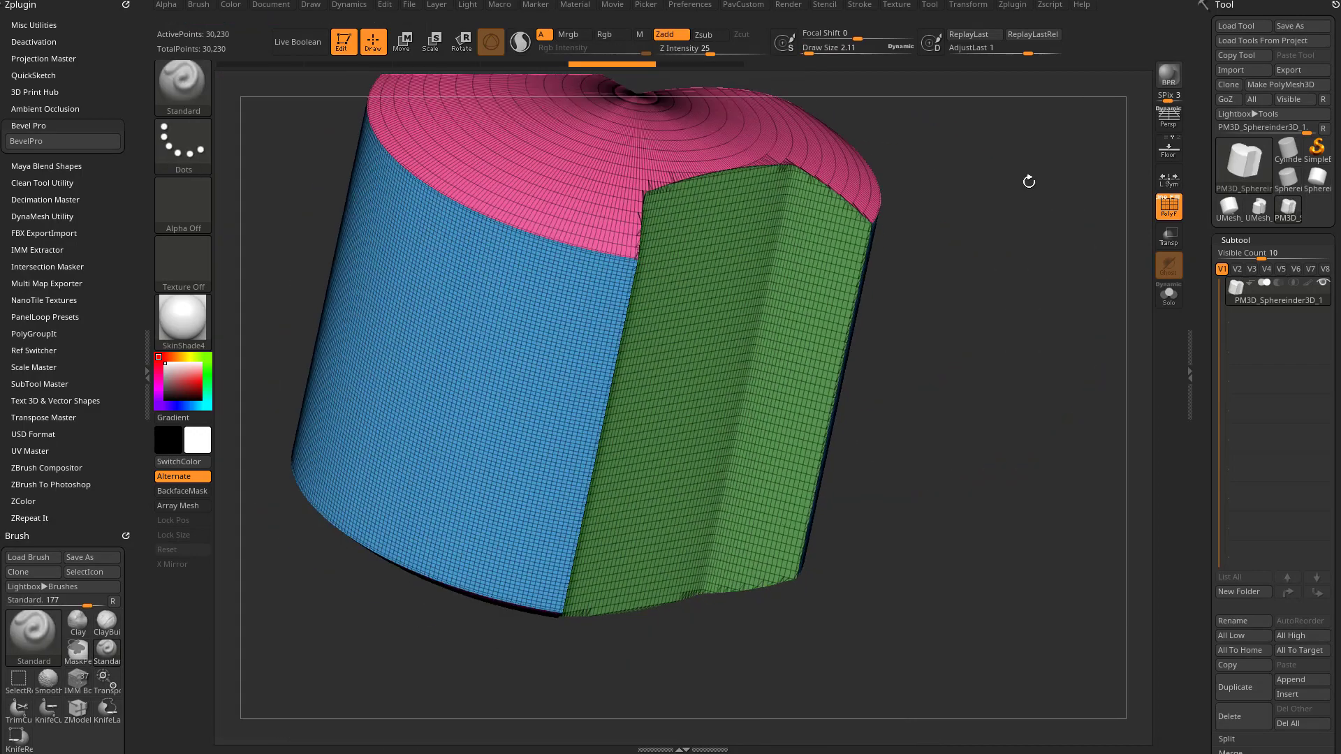
Step: Increase the brush draw size, open the knife-cut cylinder in BevelPro, set Bevel Amount to 0.4 and enable Auto Apply
{"action": "left_click_drag", "start_coordinate": [1028, 181], "coordinate": [1001, 280]}
{"action": "key", "text": "s"}
{"action": "left_click_drag", "start_coordinate": [1002, 279], "coordinate": [1032, 231]}
{"action": "left_click", "coordinate": [39, 144]}
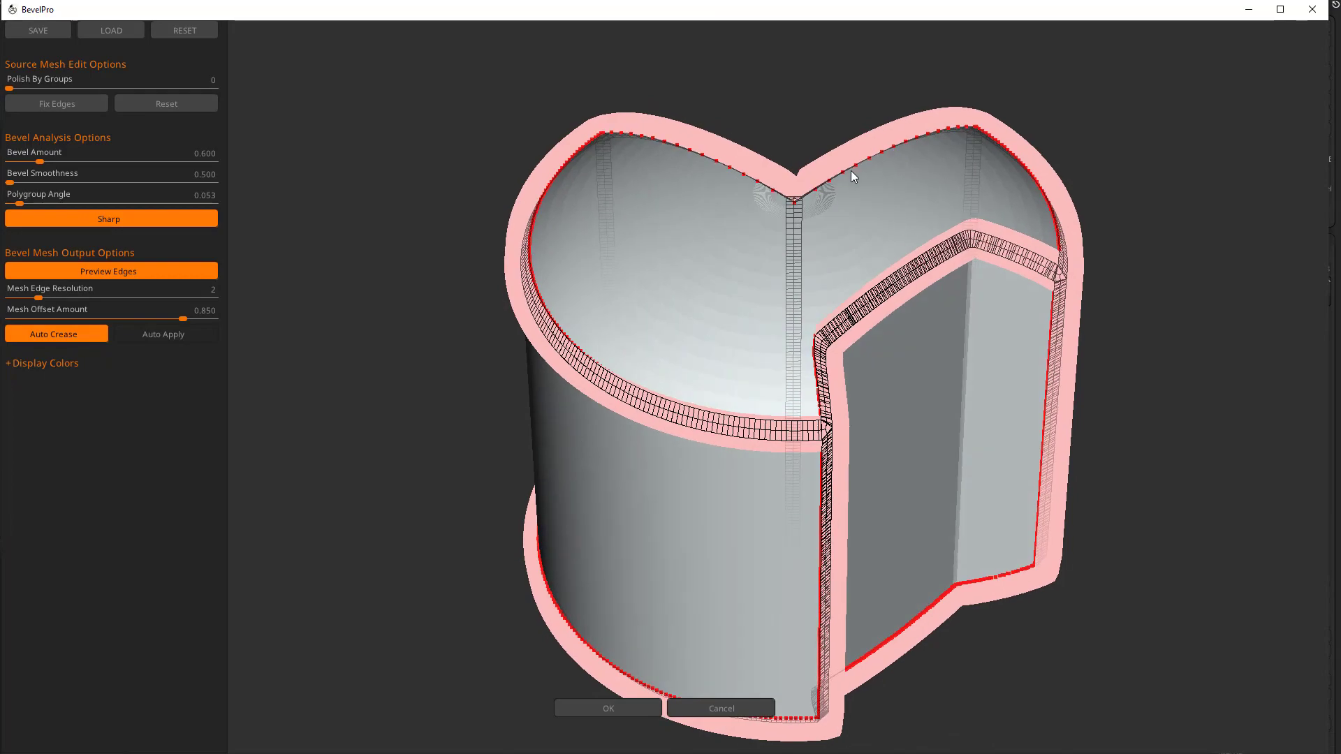
{"action": "left_click_drag", "start_coordinate": [851, 174], "coordinate": [742, 249]}
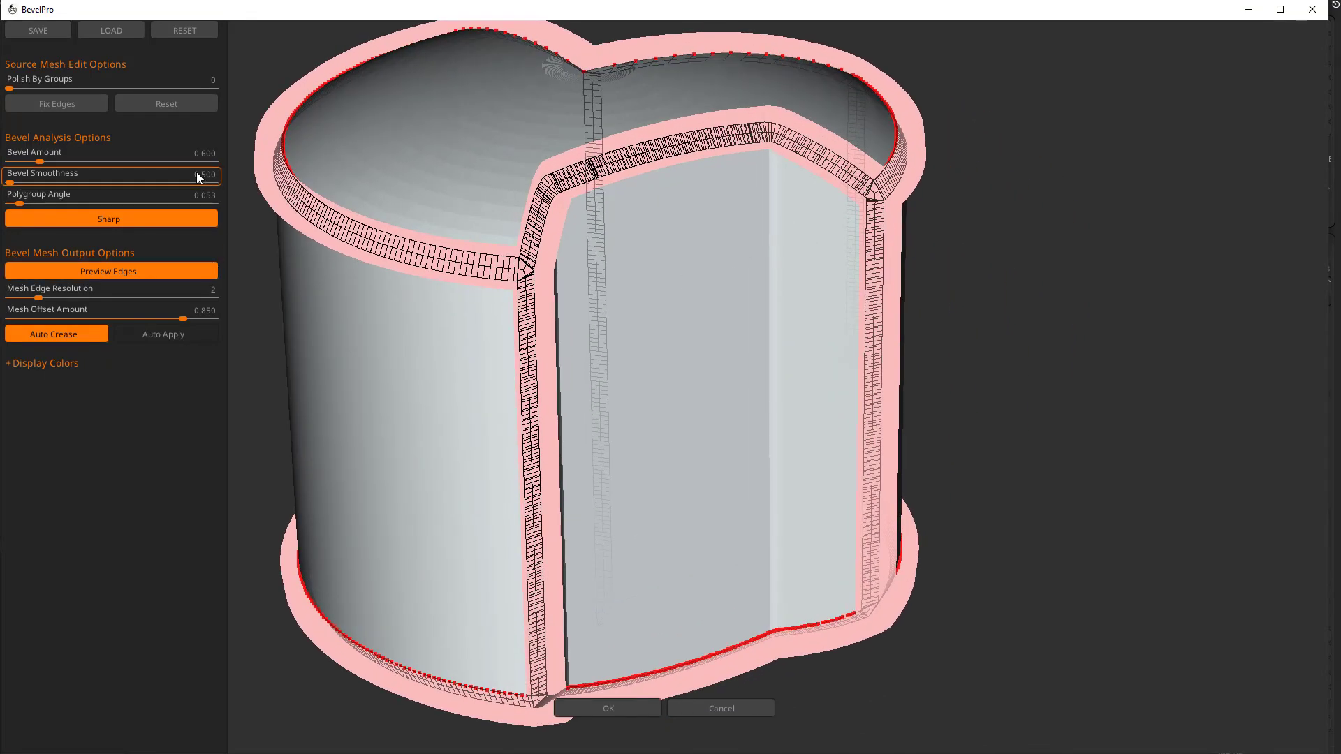
{"action": "type", "text": "0.4"}
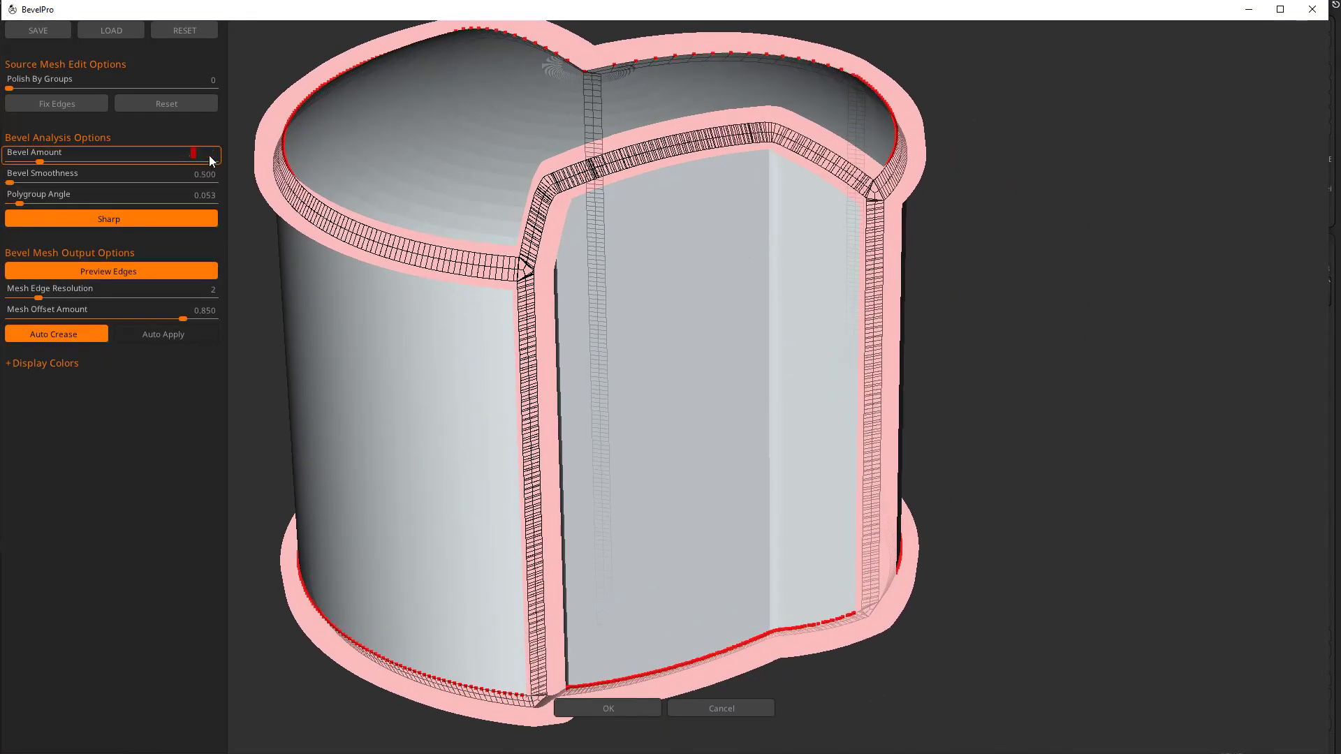
{"action": "key", "text": "Return"}
{"action": "left_click", "coordinate": [183, 337]}
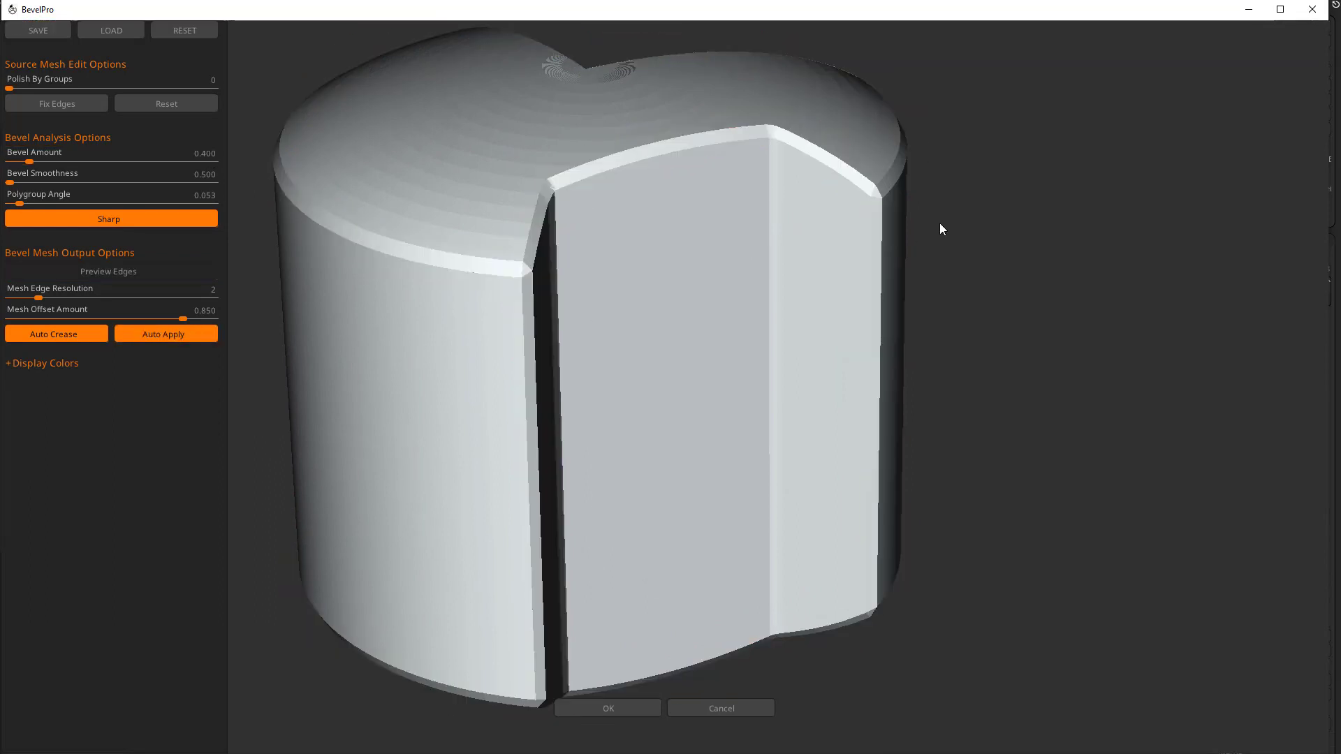
Step: Examine the beveled corners at the cut, run Fix Edges on the source mesh, and cancel BevelPro
{"action": "left_click_drag", "start_coordinate": [1028, 232], "coordinate": [1047, 296]}
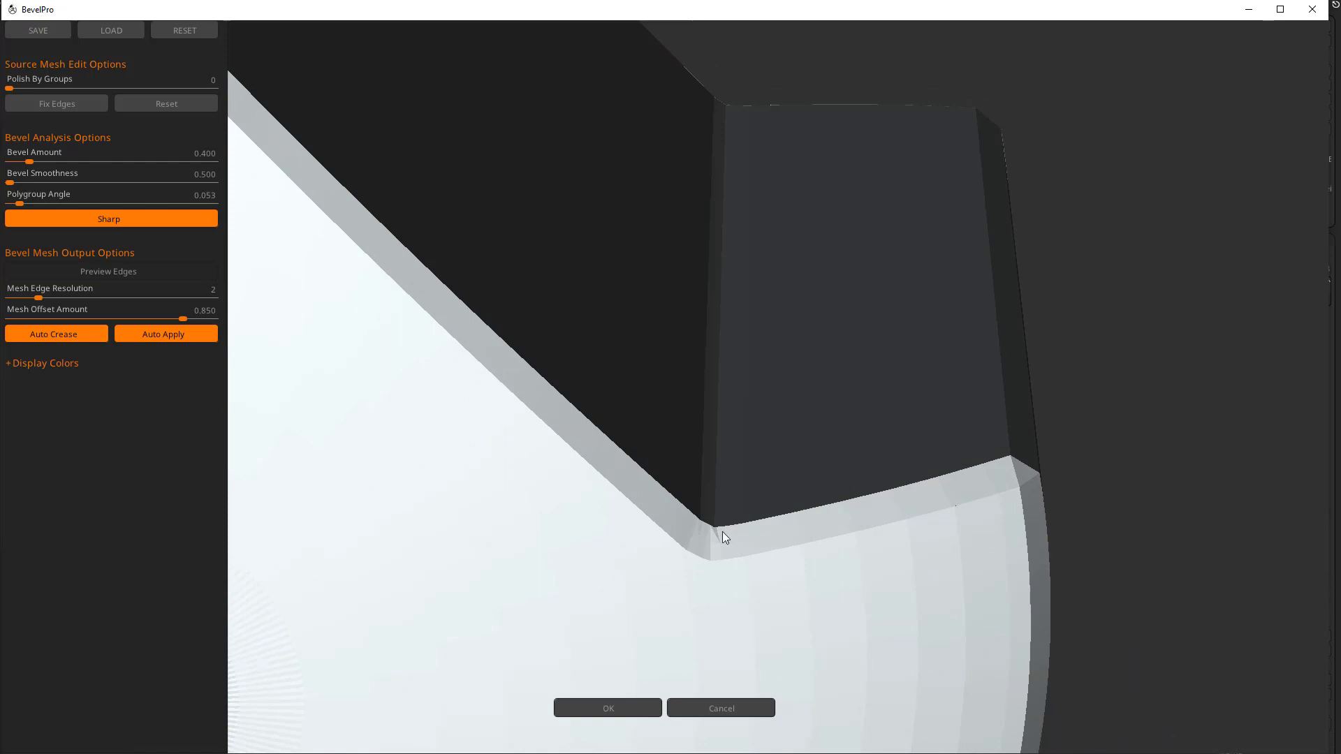
{"action": "mouse_move", "coordinate": [1143, 358]}
{"action": "left_mouse_down"}
{"action": "mouse_move", "coordinate": [1164, 370]}
{"action": "mouse_move", "coordinate": [1145, 333]}
{"action": "left_mouse_up"}
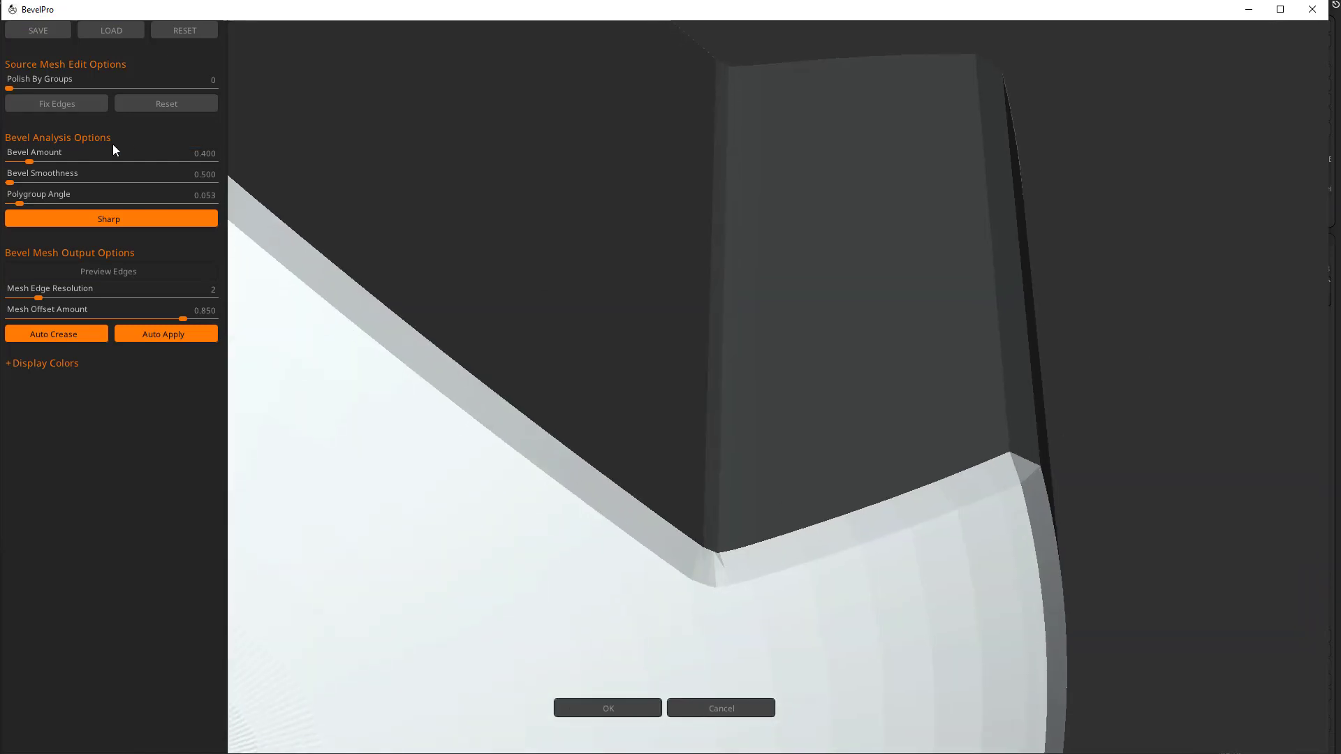
{"action": "left_click", "coordinate": [68, 102]}
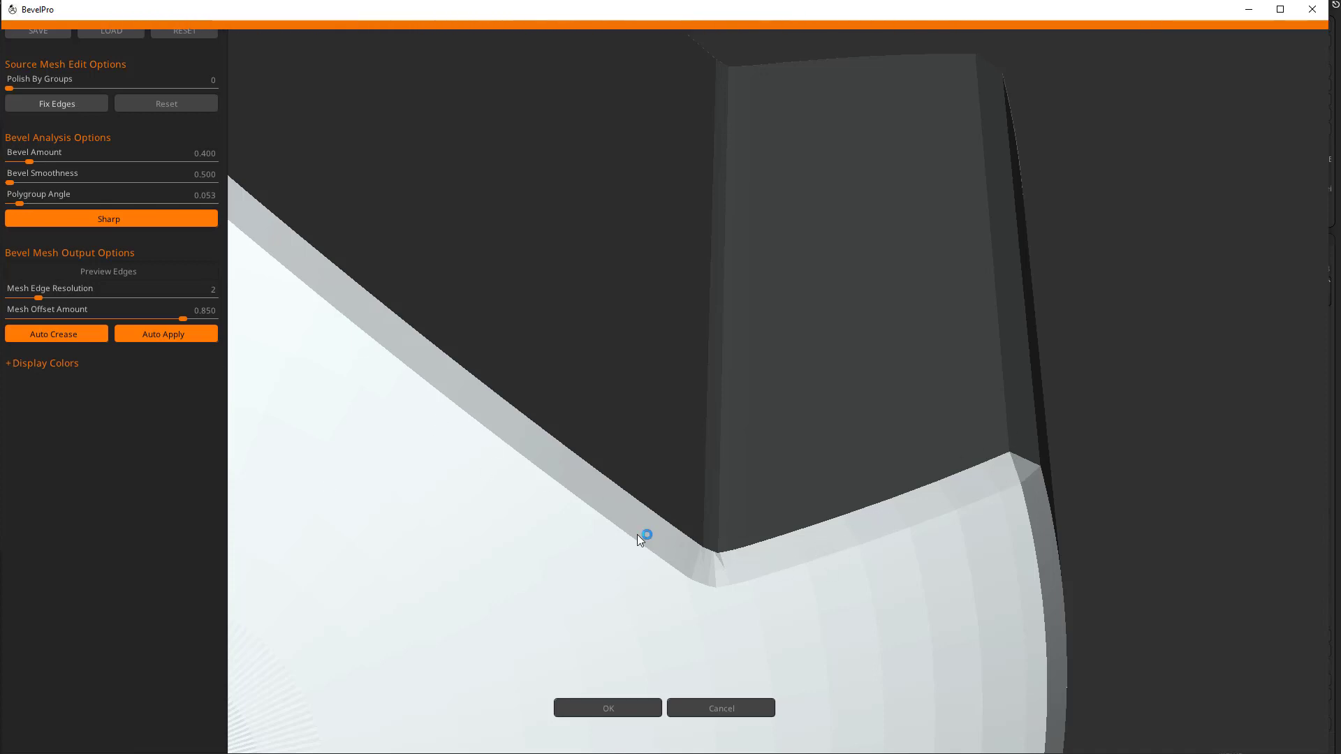
{"action": "left_click_drag", "start_coordinate": [859, 524], "coordinate": [1176, 370]}
{"action": "left_click", "coordinate": [758, 708]}
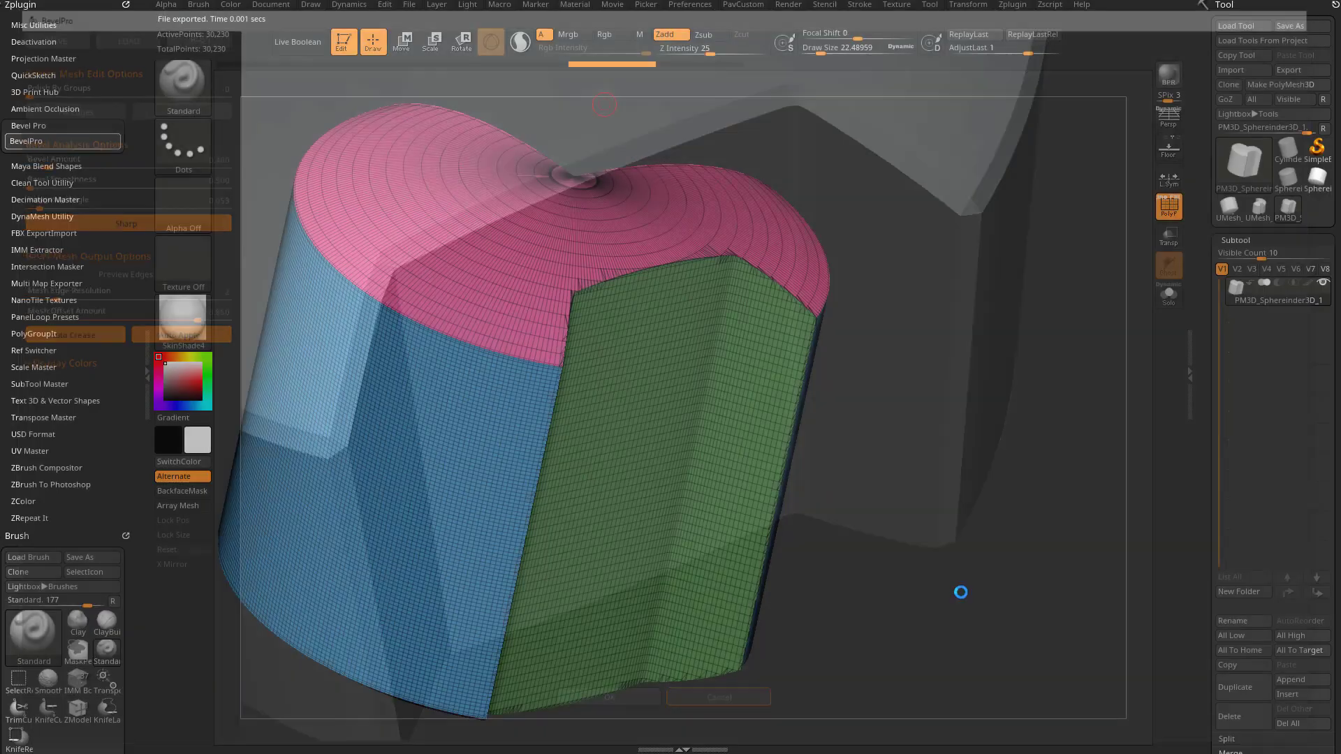
Step: Weld the knife-cut cylinder's points with WeldDist raised to 5.546
{"action": "left_click_drag", "start_coordinate": [1009, 381], "coordinate": [1062, 358]}
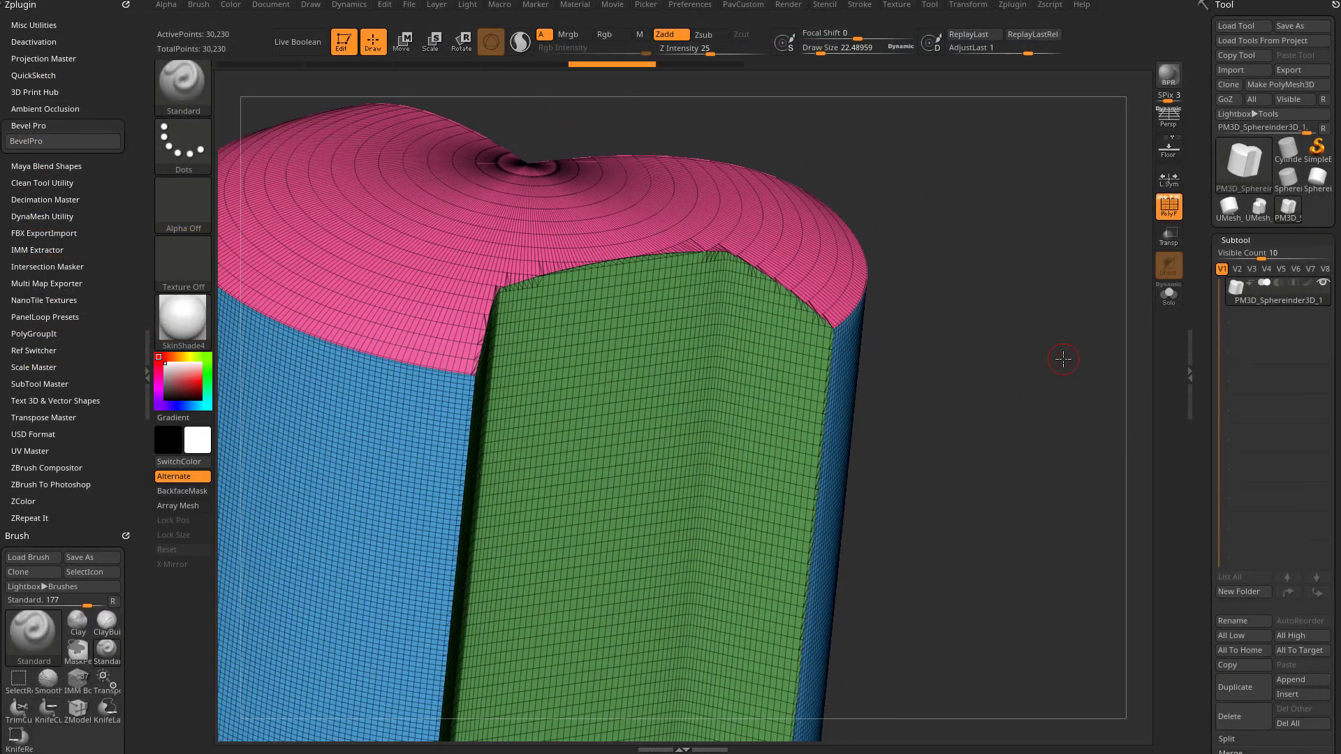
{"action": "key", "text": "2"}
{"action": "left_click", "coordinate": [1061, 347]}
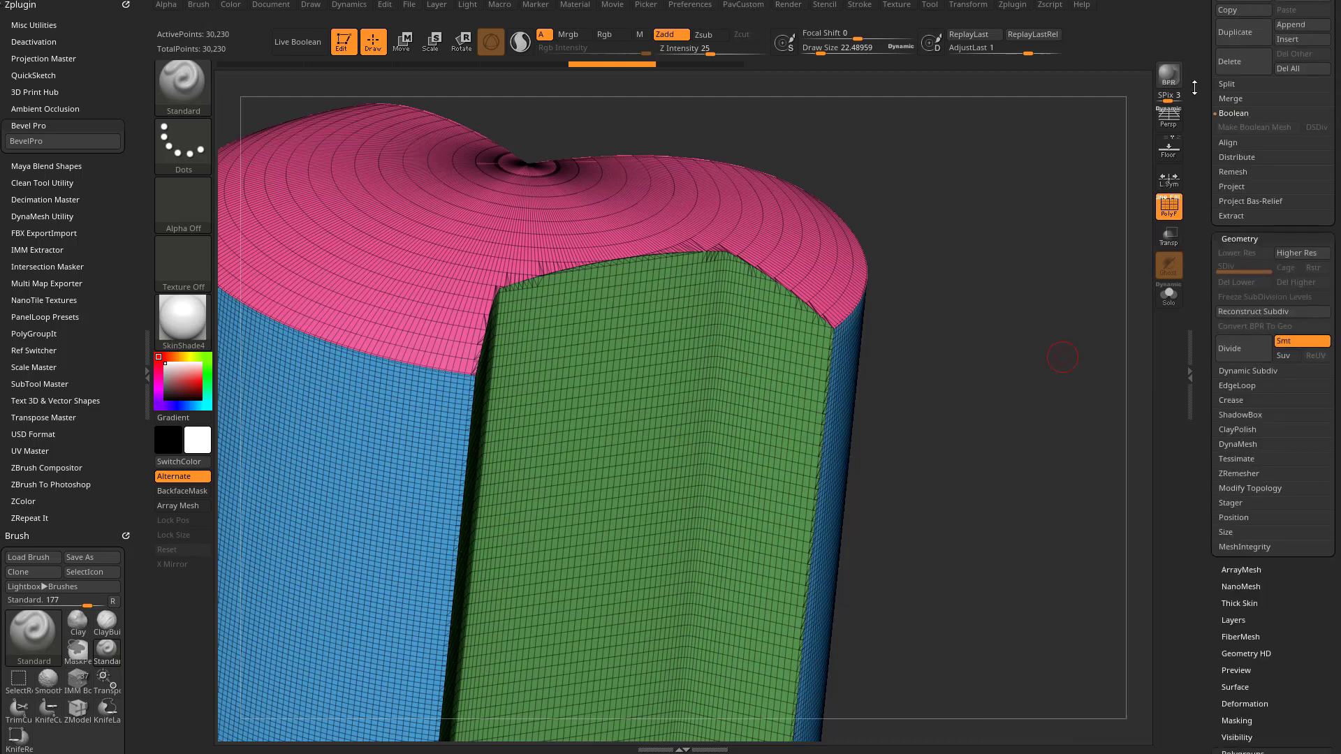
{"action": "scroll", "coordinate": [1215, 492], "scroll_direction": "down", "scroll_amount": 4}
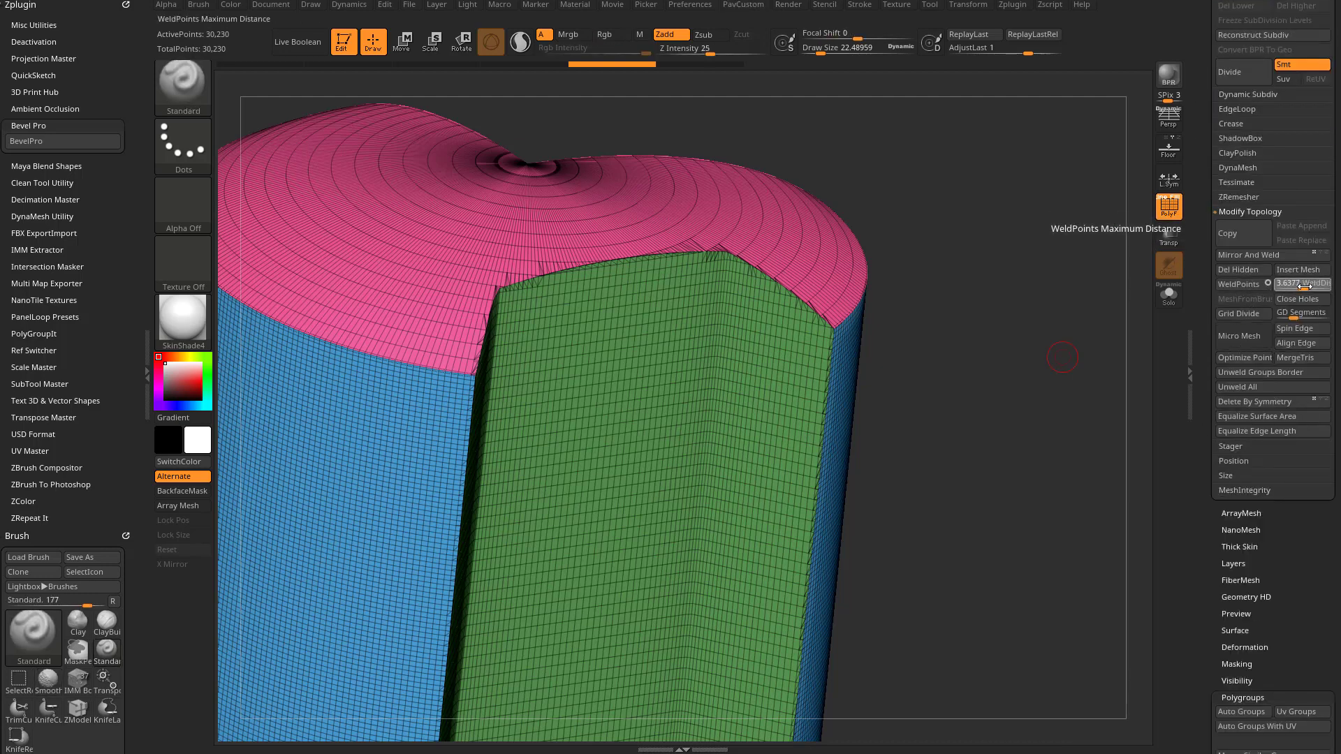
{"action": "left_click", "coordinate": [1303, 285]}
{"action": "left_click", "coordinate": [1241, 287]}
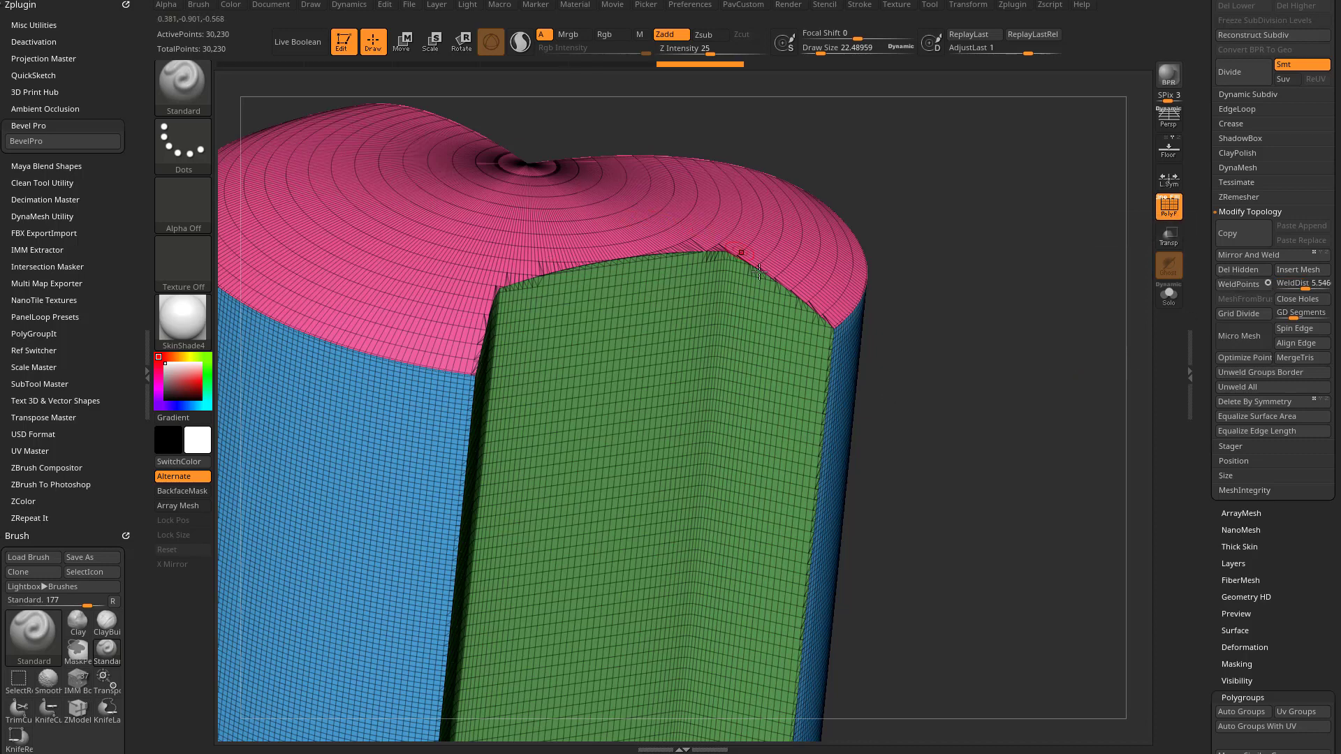
Step: Frame the whole cylinder, reopen it in BevelPro to check the detected bevel edges, and cancel
{"action": "key", "text": "f"}
{"action": "left_click_drag", "start_coordinate": [945, 374], "coordinate": [943, 354]}
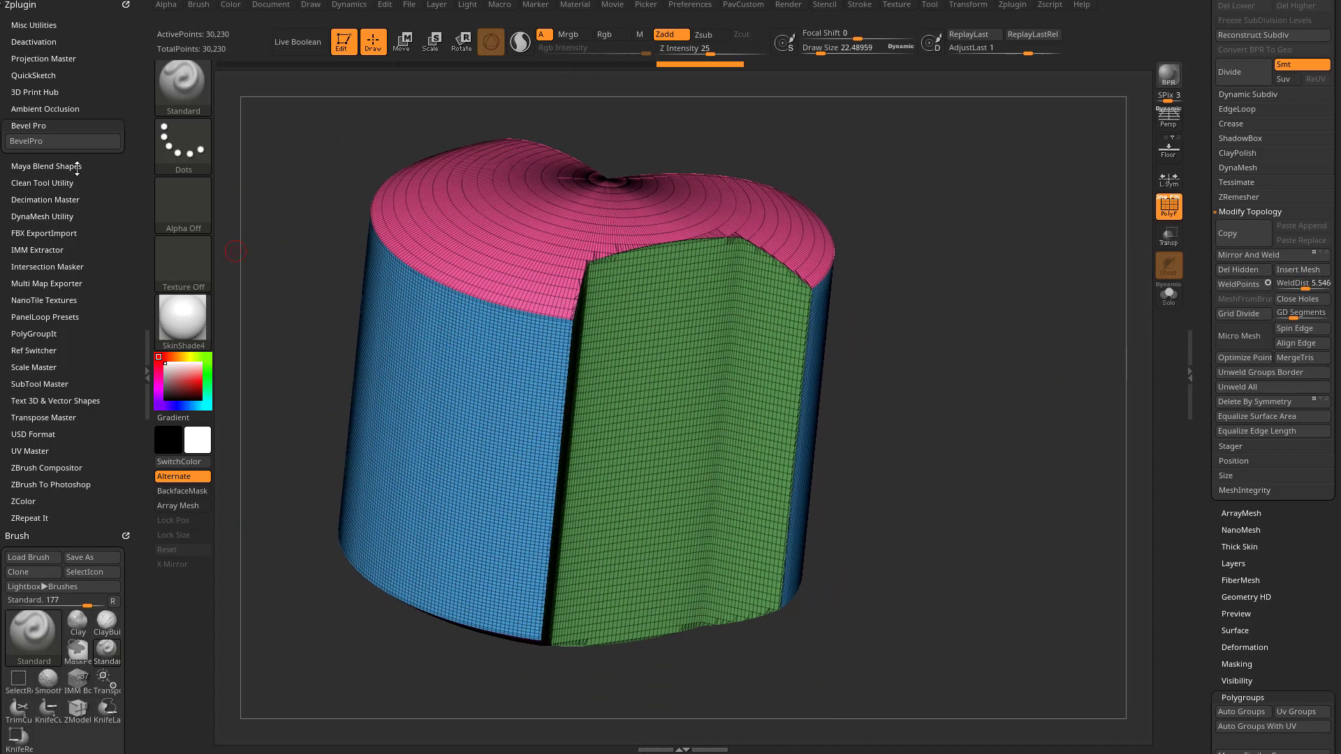
{"action": "left_click", "coordinate": [72, 143]}
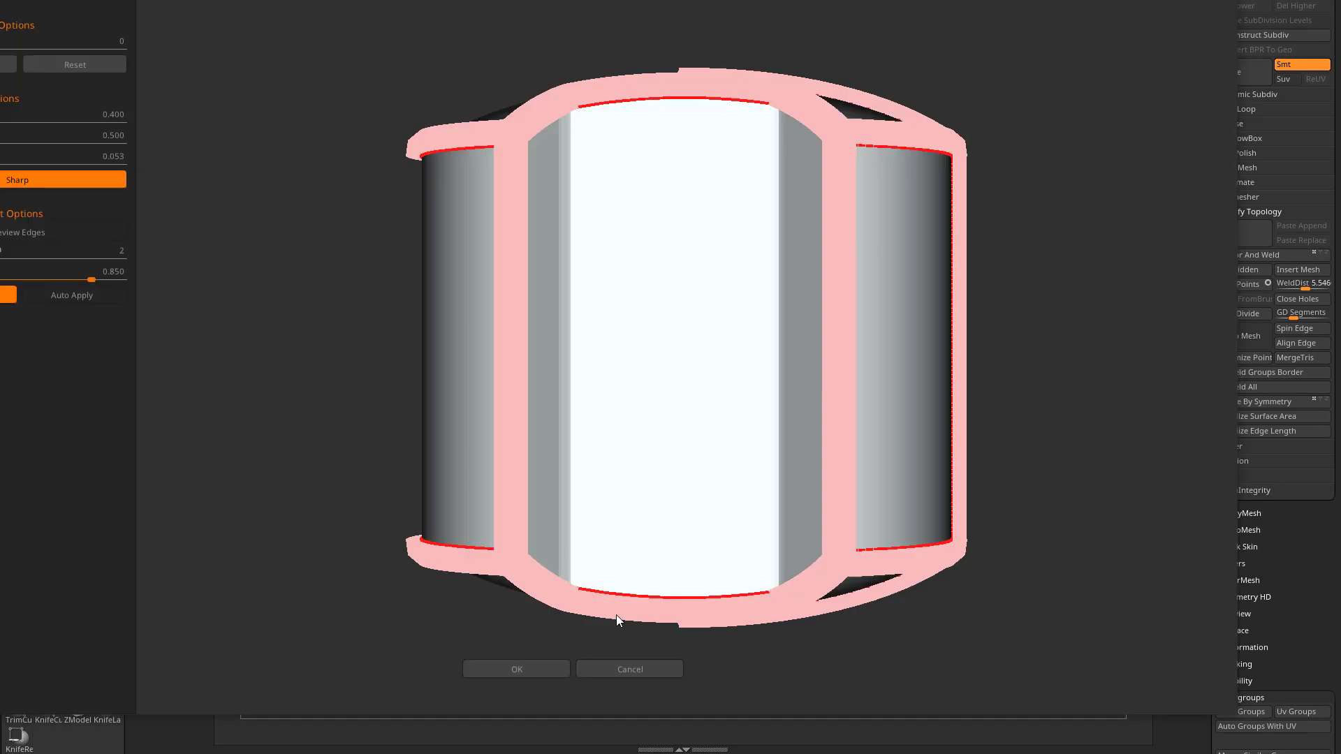
{"action": "left_click", "coordinate": [629, 669]}
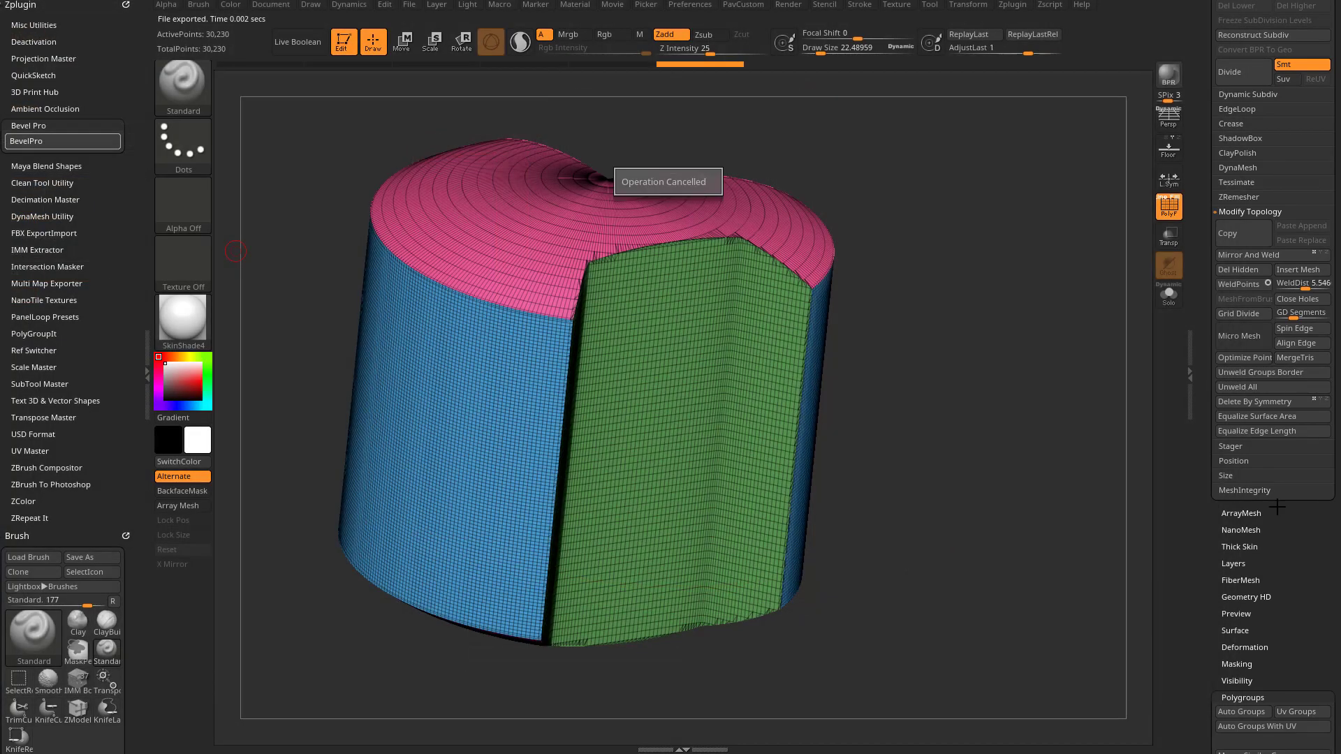
Step: Run Fix Mesh from the Mesh Integrity options on the knife-cut cylinder and look over the mesh
{"action": "left_click", "coordinate": [1243, 493]}
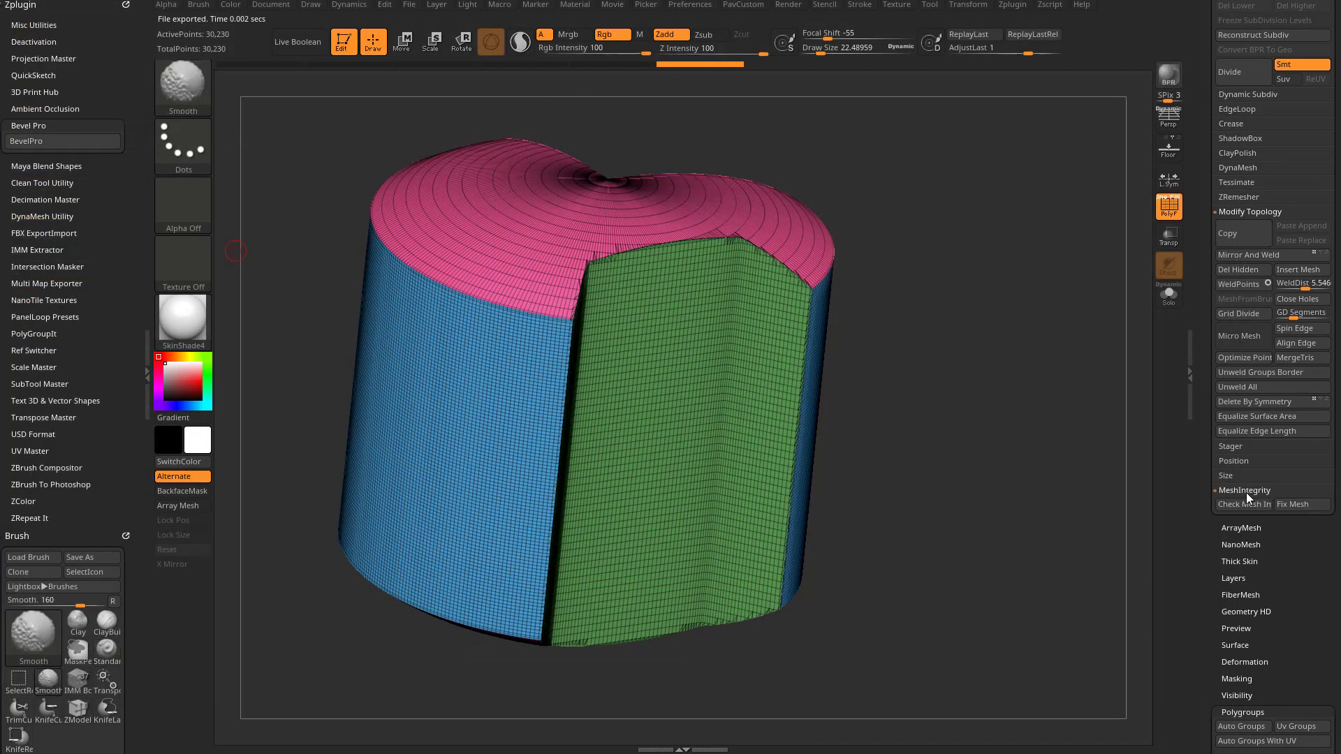
{"action": "left_click", "coordinate": [1289, 505]}
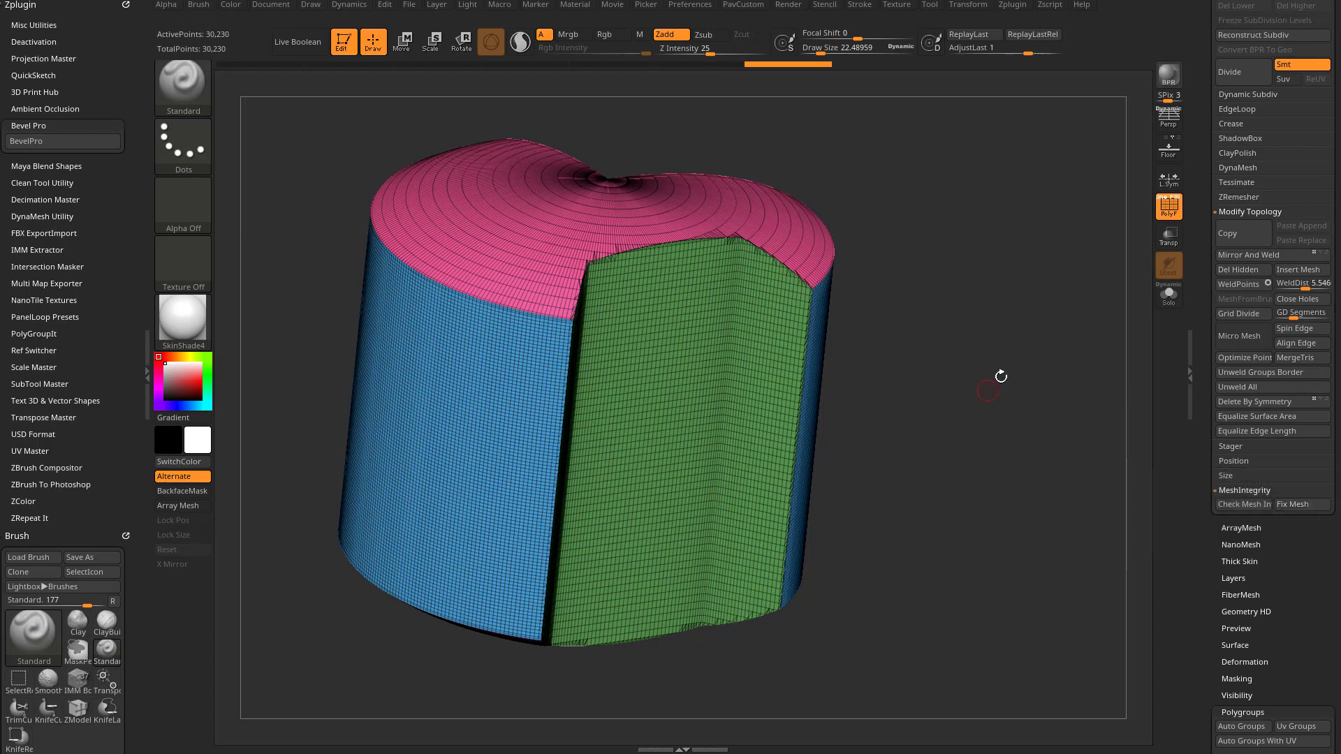
{"action": "mouse_move", "coordinate": [999, 374]}
{"action": "left_mouse_down"}
{"action": "mouse_move", "coordinate": [937, 366]}
{"action": "mouse_move", "coordinate": [978, 370]}
{"action": "left_mouse_up"}
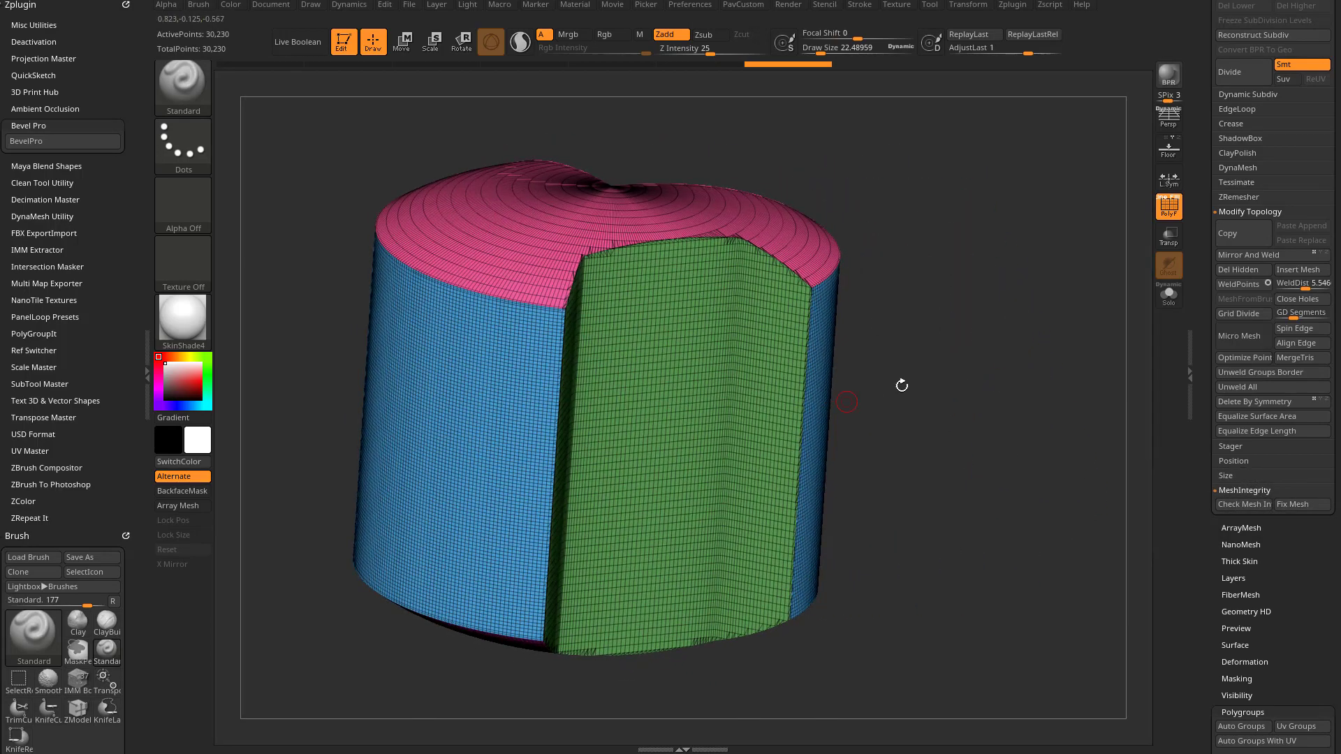
Step: Bevel the knife-cut cylinder in BevelPro with Sharp, Auto Crease and Auto Apply on and a Mesh Edge Resolution of 2
{"action": "left_click", "coordinate": [90, 144]}
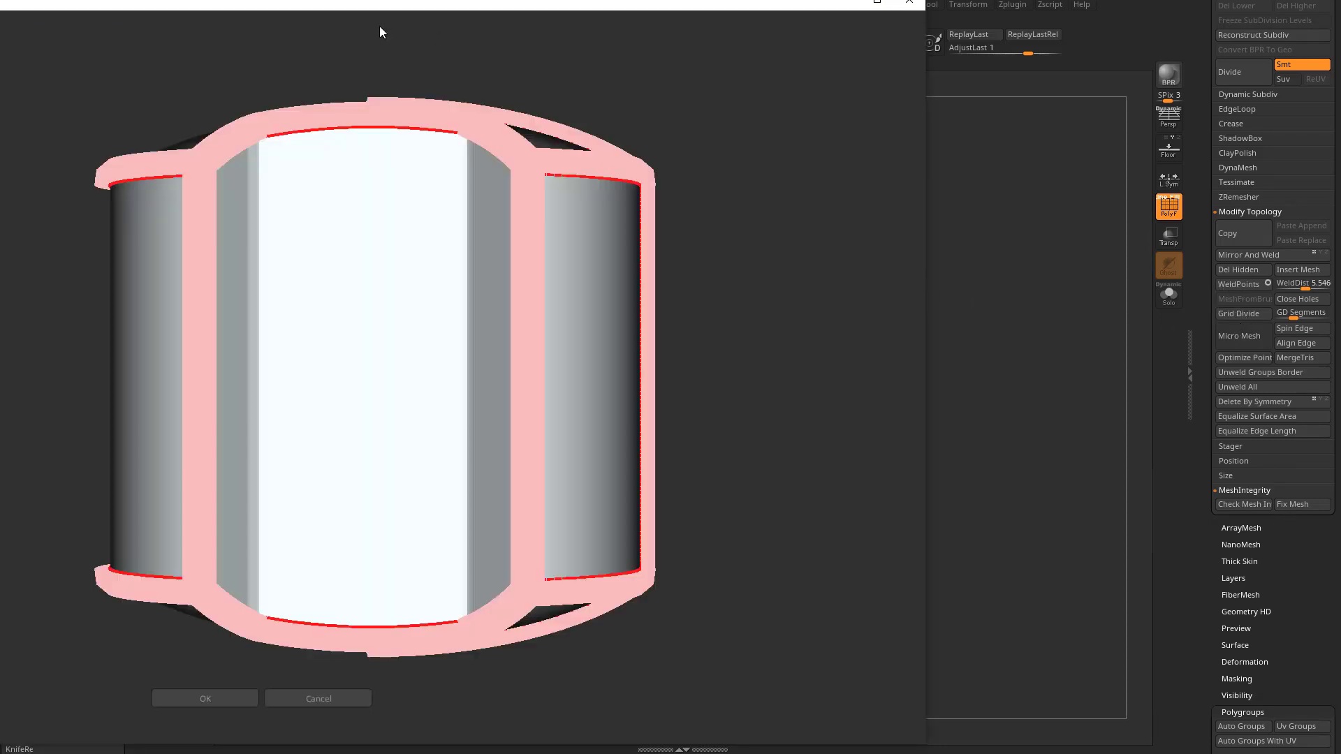
{"action": "left_click_drag", "start_coordinate": [372, 11], "coordinate": [722, 41]}
{"action": "double_click", "coordinate": [721, 40]}
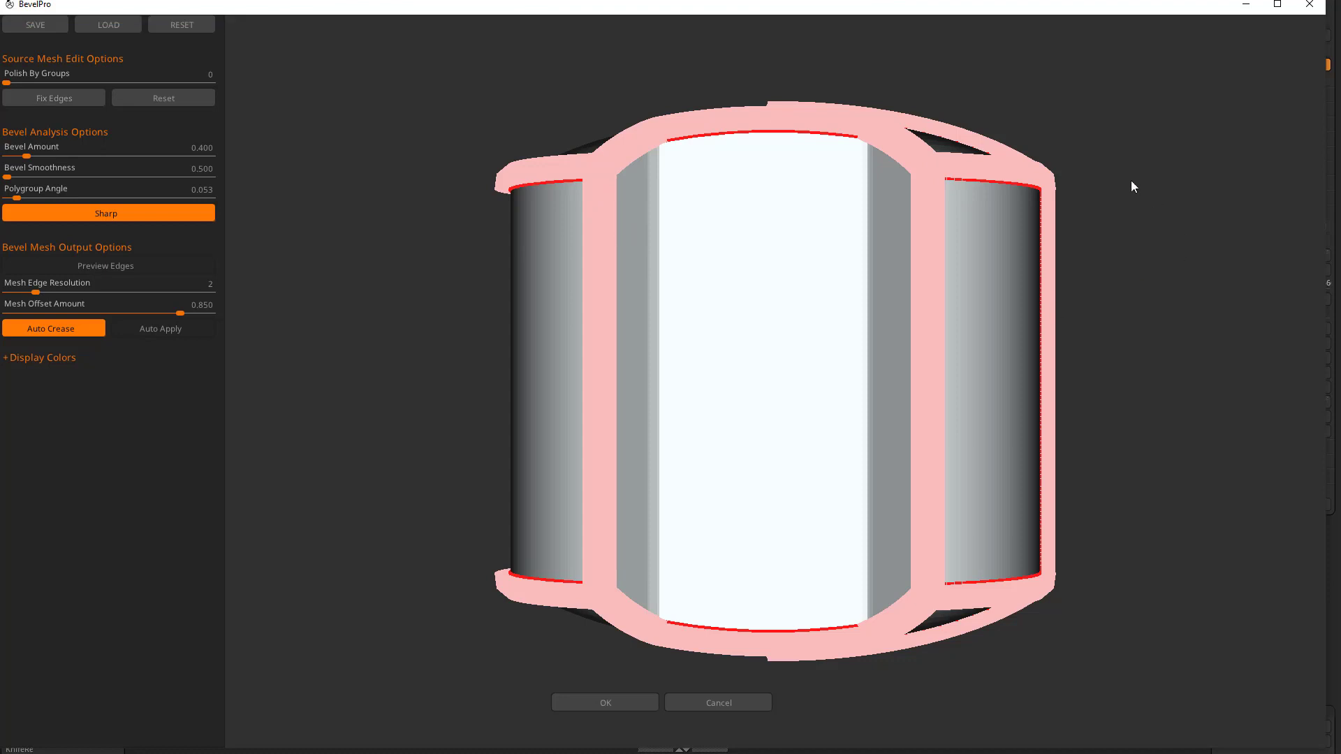
{"action": "left_click_drag", "start_coordinate": [1129, 180], "coordinate": [1131, 208]}
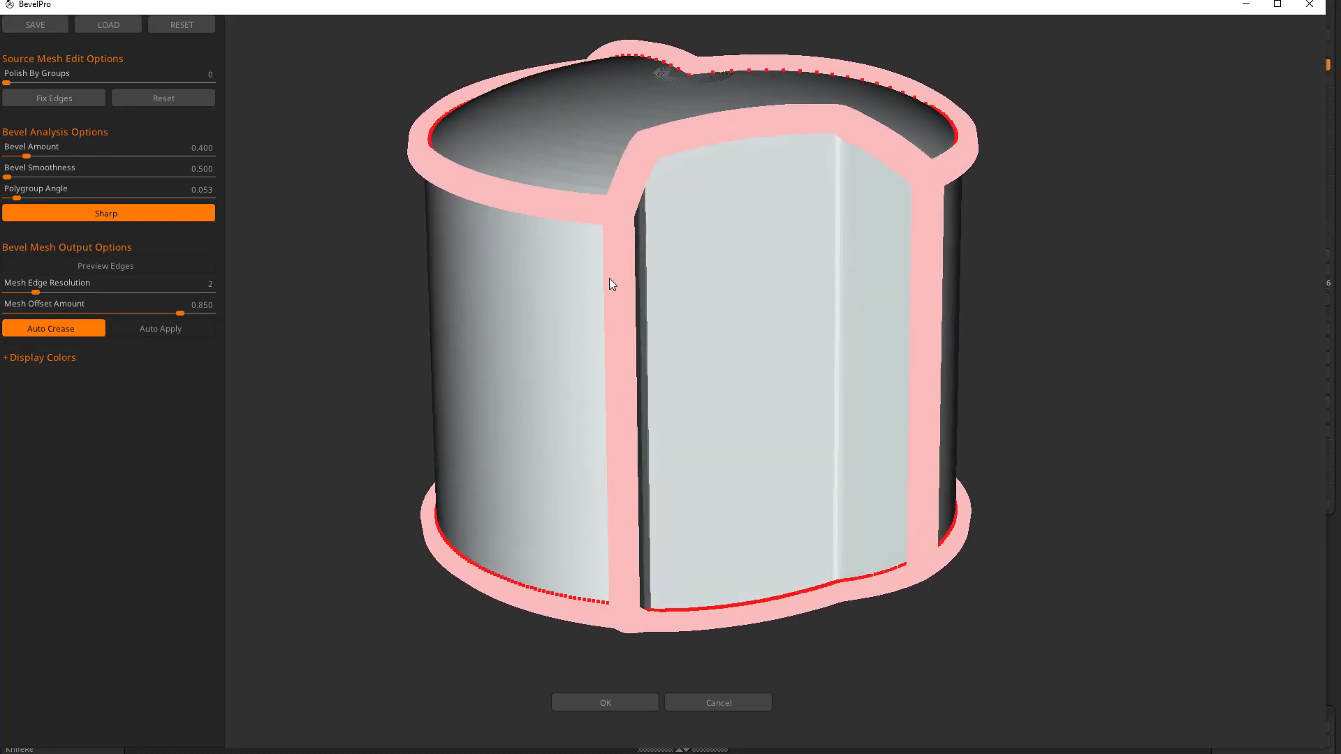
{"action": "left_click", "coordinate": [140, 333]}
{"action": "left_click_drag", "start_coordinate": [972, 283], "coordinate": [1067, 308]}
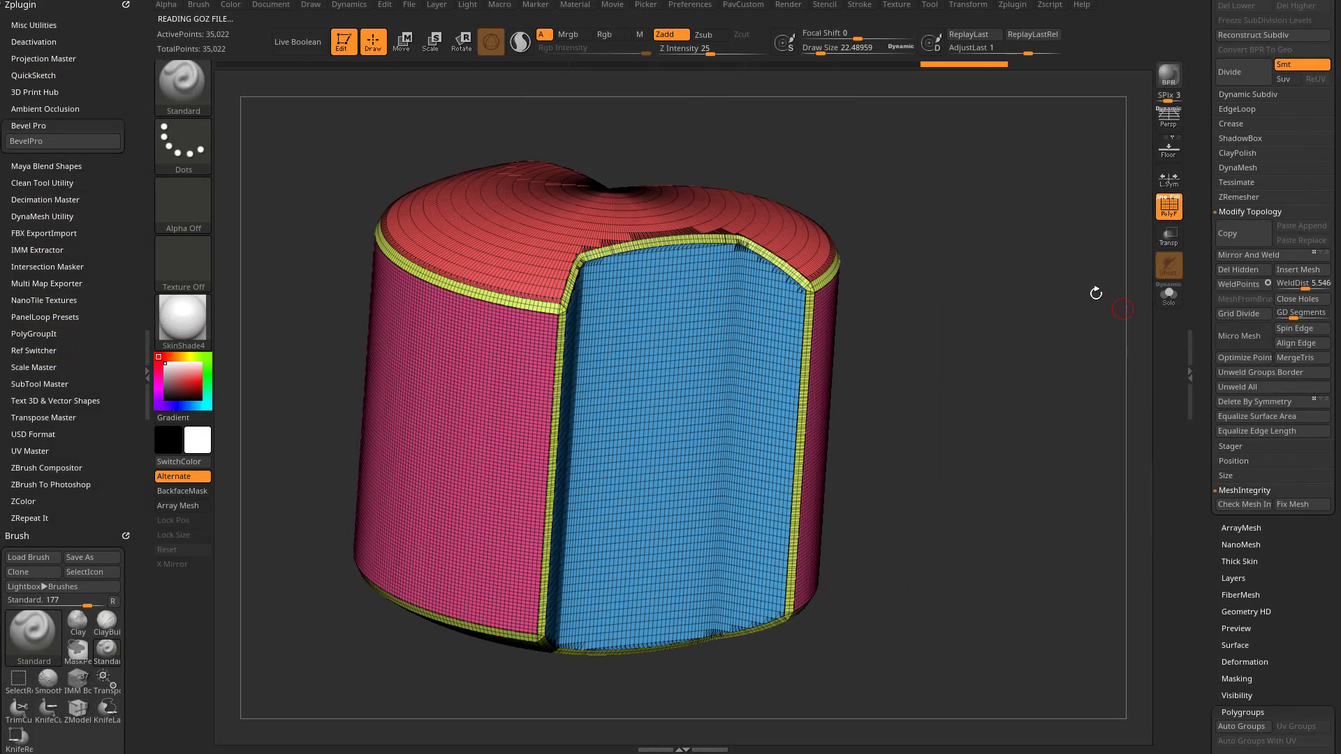
Step: Examine the shading of the beveled knife-cut cylinder with the polyframe hidden
{"action": "key", "text": "shift+f"}
{"action": "left_click", "coordinate": [185, 319]}
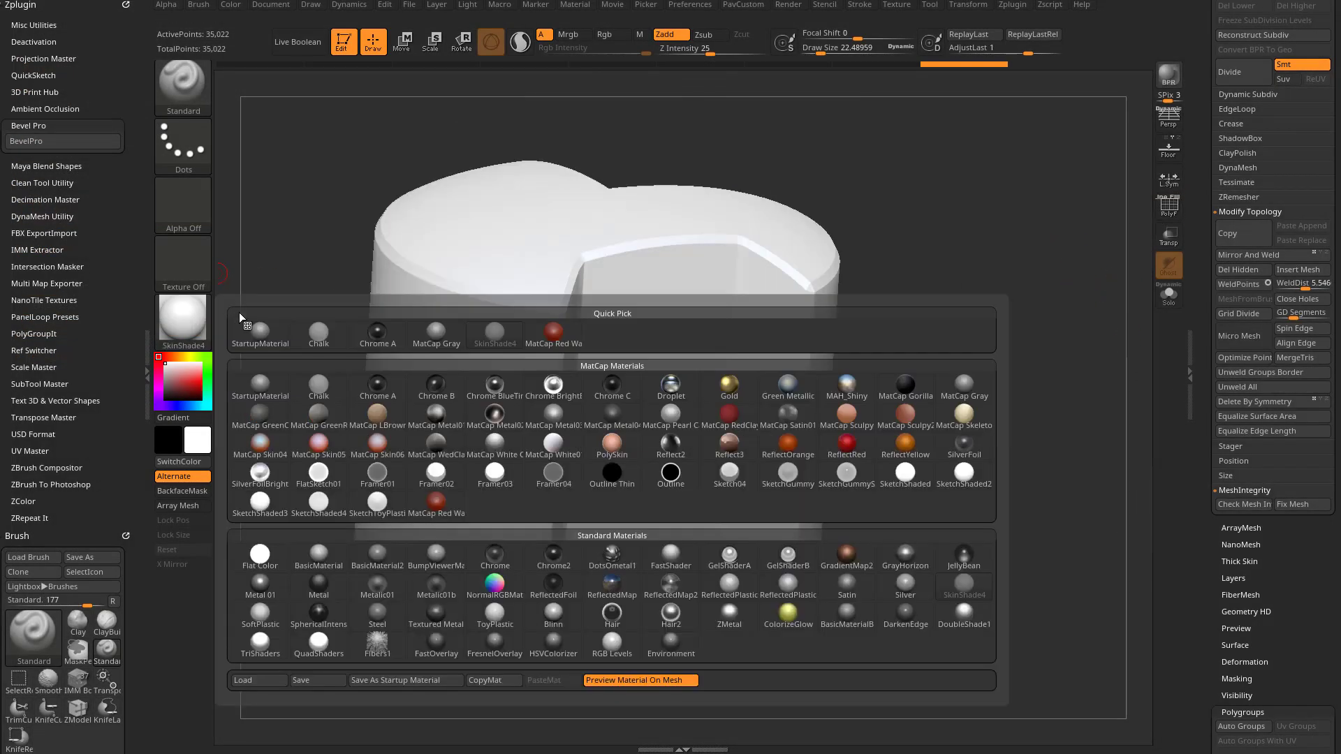
{"action": "left_click", "coordinate": [239, 312]}
{"action": "left_click_drag", "start_coordinate": [943, 454], "coordinate": [1037, 337]}
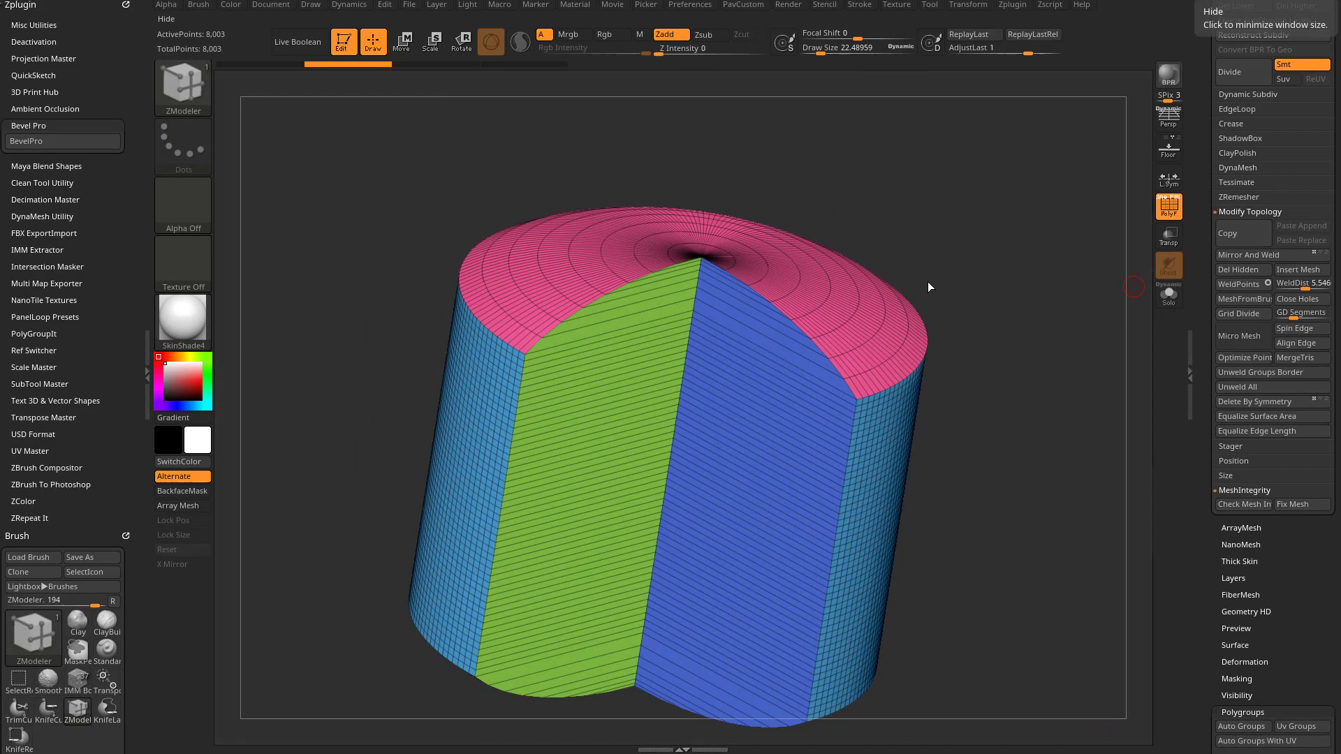
Step: Bevel the wedge-cut cylinder in BevelPro with a Mesh Edge Resolution of 1, previewing a resolution of 3 first
{"action": "left_click_drag", "start_coordinate": [927, 287], "coordinate": [769, 387]}
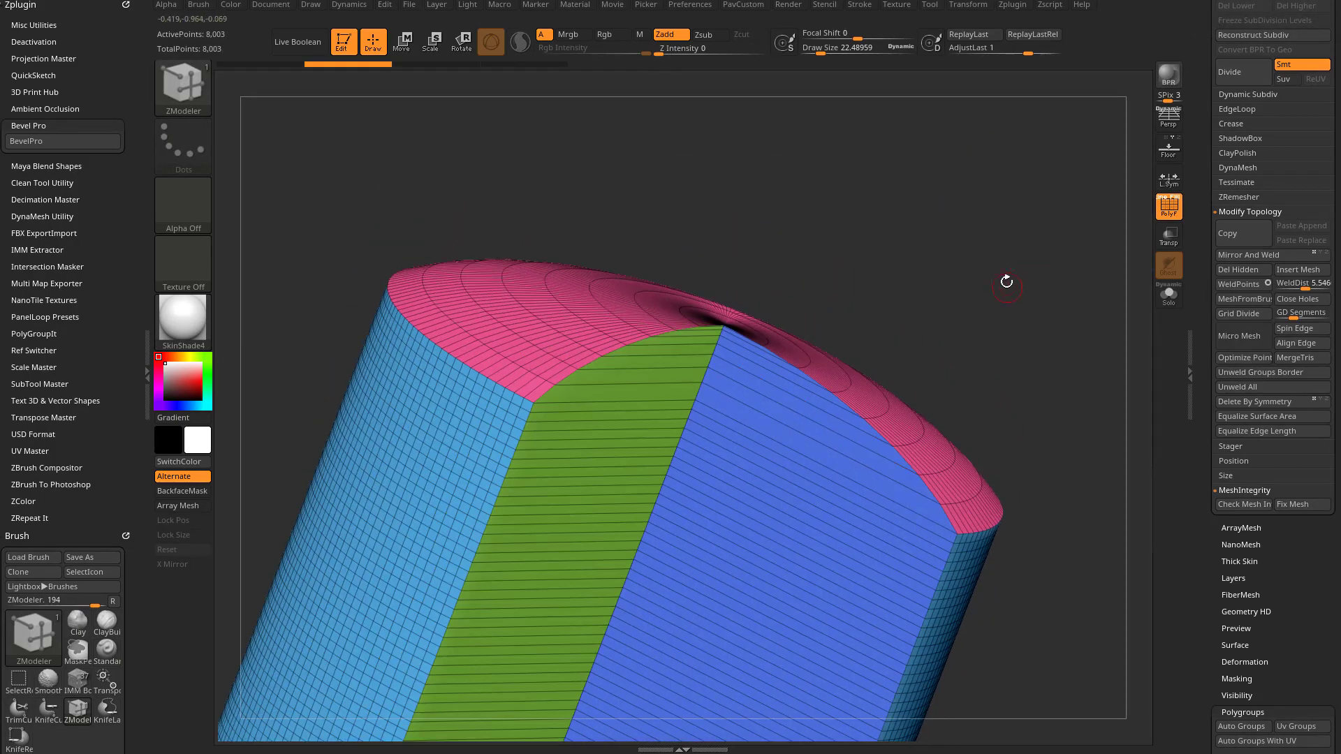
{"action": "left_click", "coordinate": [64, 140]}
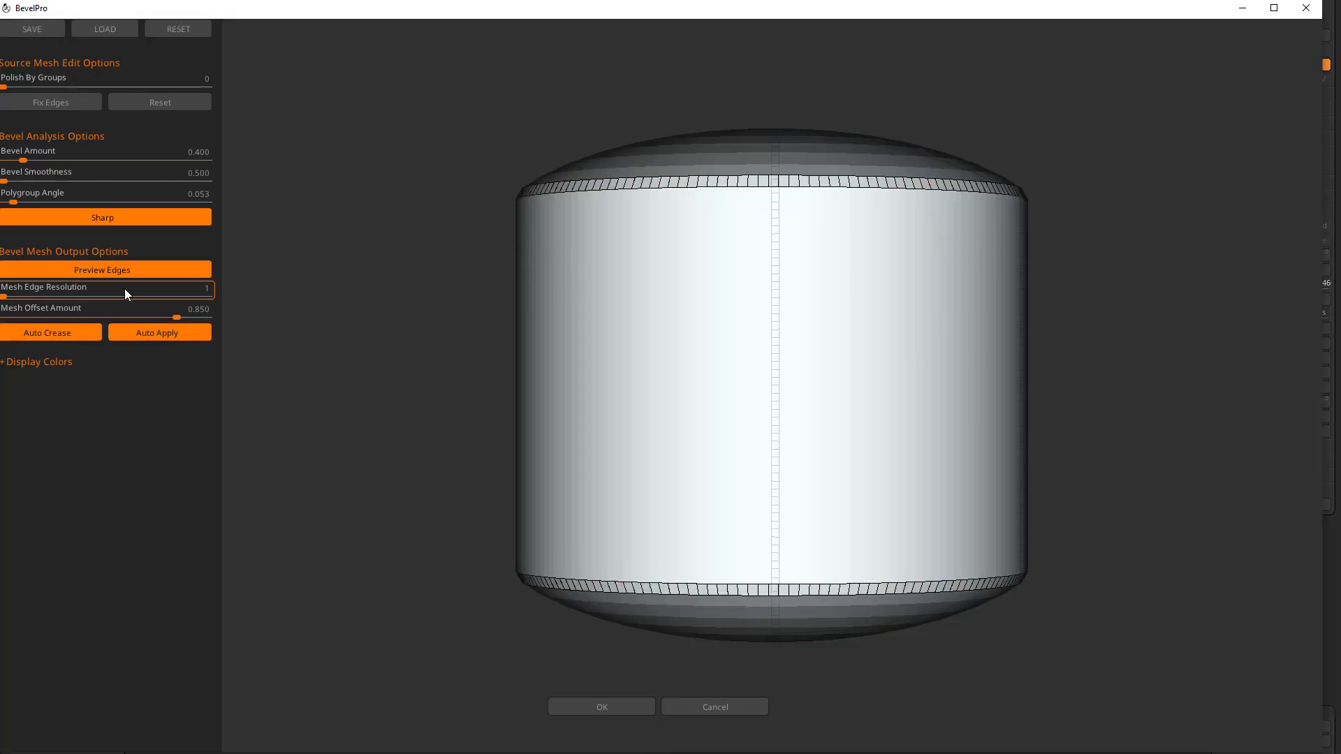
{"action": "left_click_drag", "start_coordinate": [372, 306], "coordinate": [449, 330]}
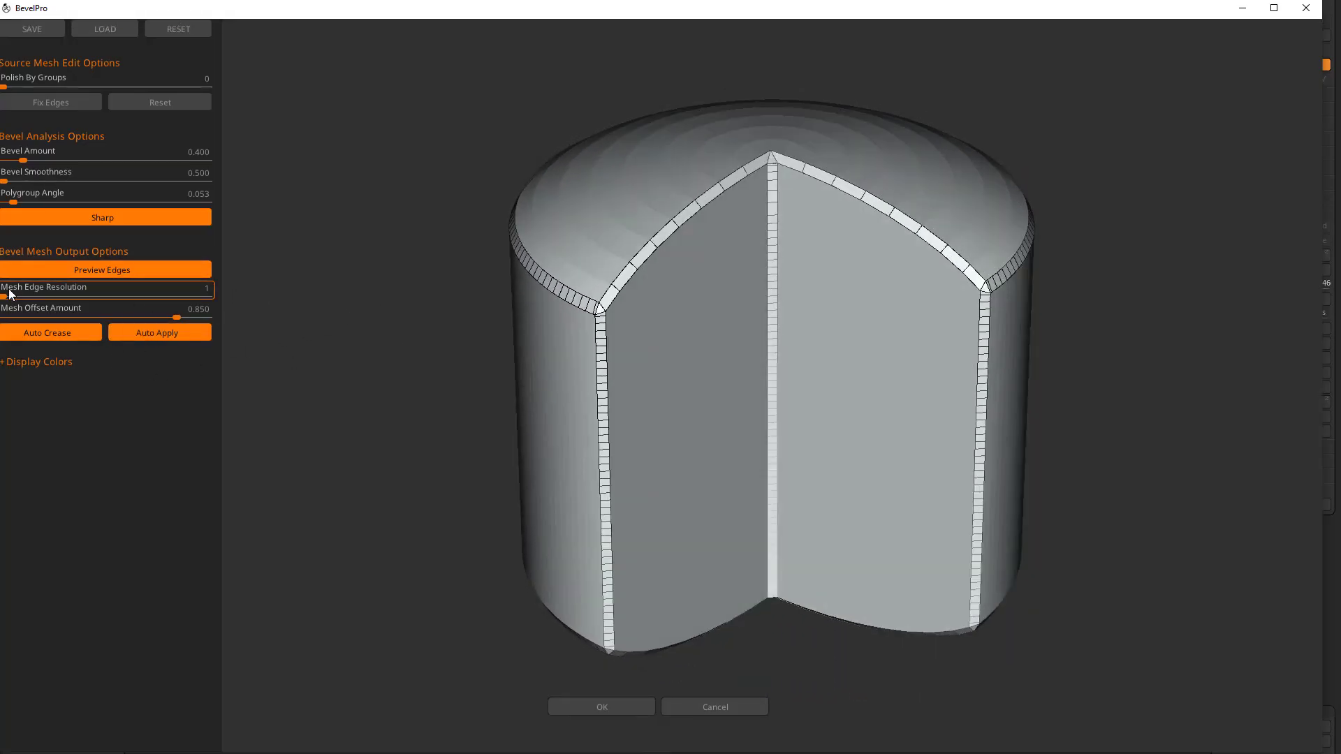
{"action": "left_click_drag", "start_coordinate": [5, 296], "coordinate": [73, 295]}
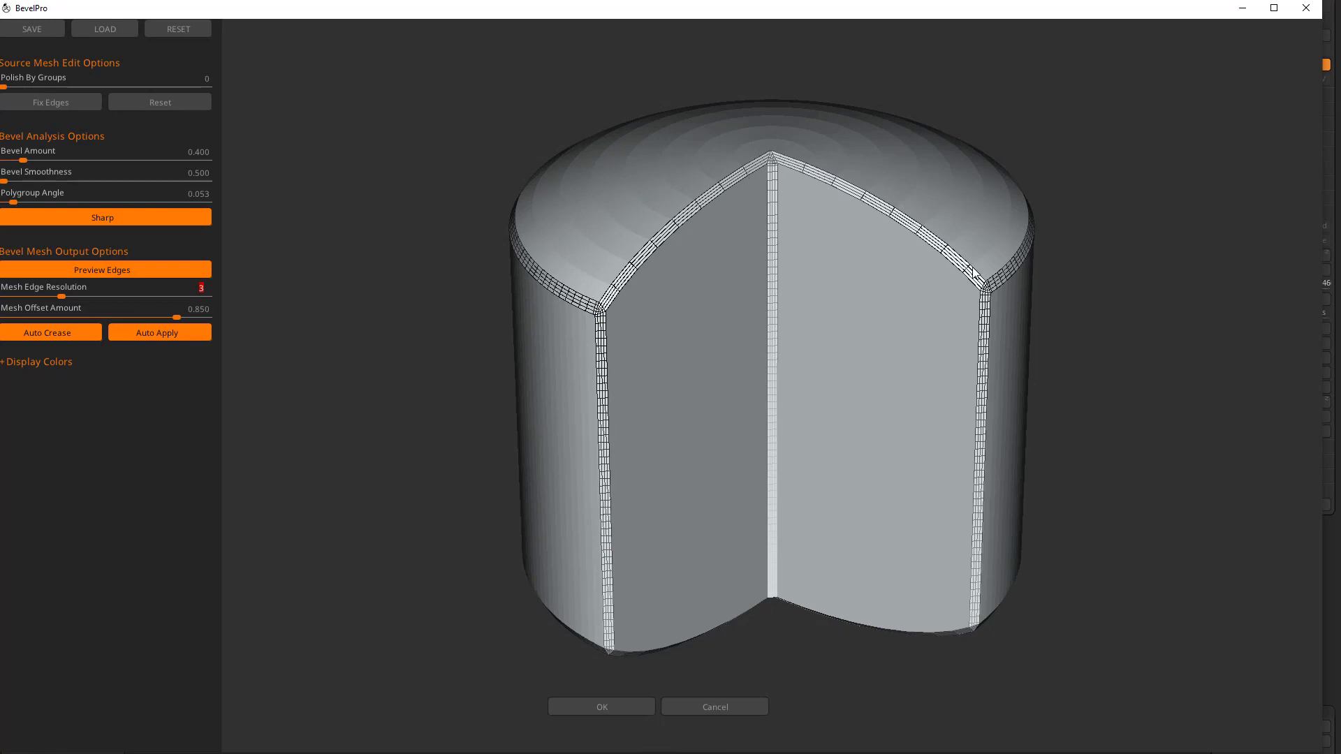
{"action": "left_click_drag", "start_coordinate": [69, 296], "coordinate": [20, 295]}
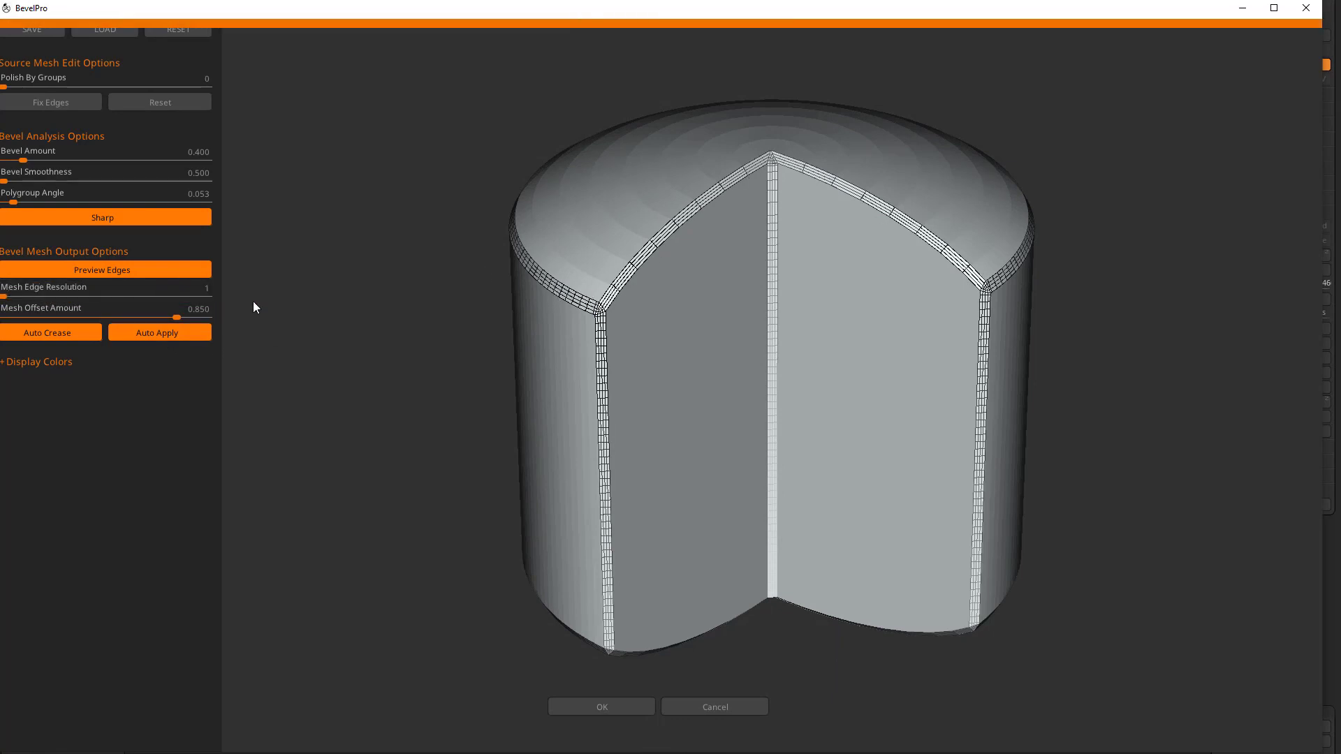
{"action": "left_click", "coordinate": [569, 704]}
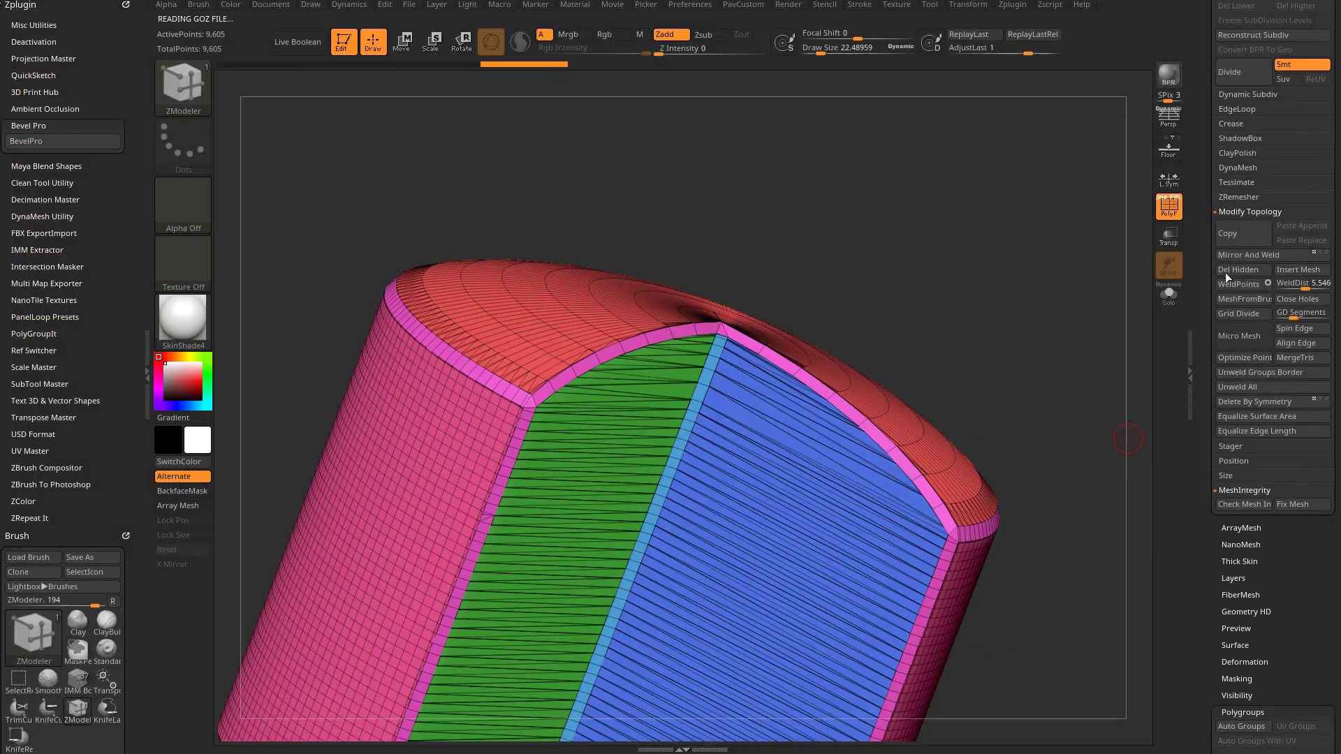
Step: Try inserting multiple edge loops along the bevel strip around the wedge-cut top with the ZModeler brush
{"action": "left_click_drag", "start_coordinate": [1031, 254], "coordinate": [988, 312]}
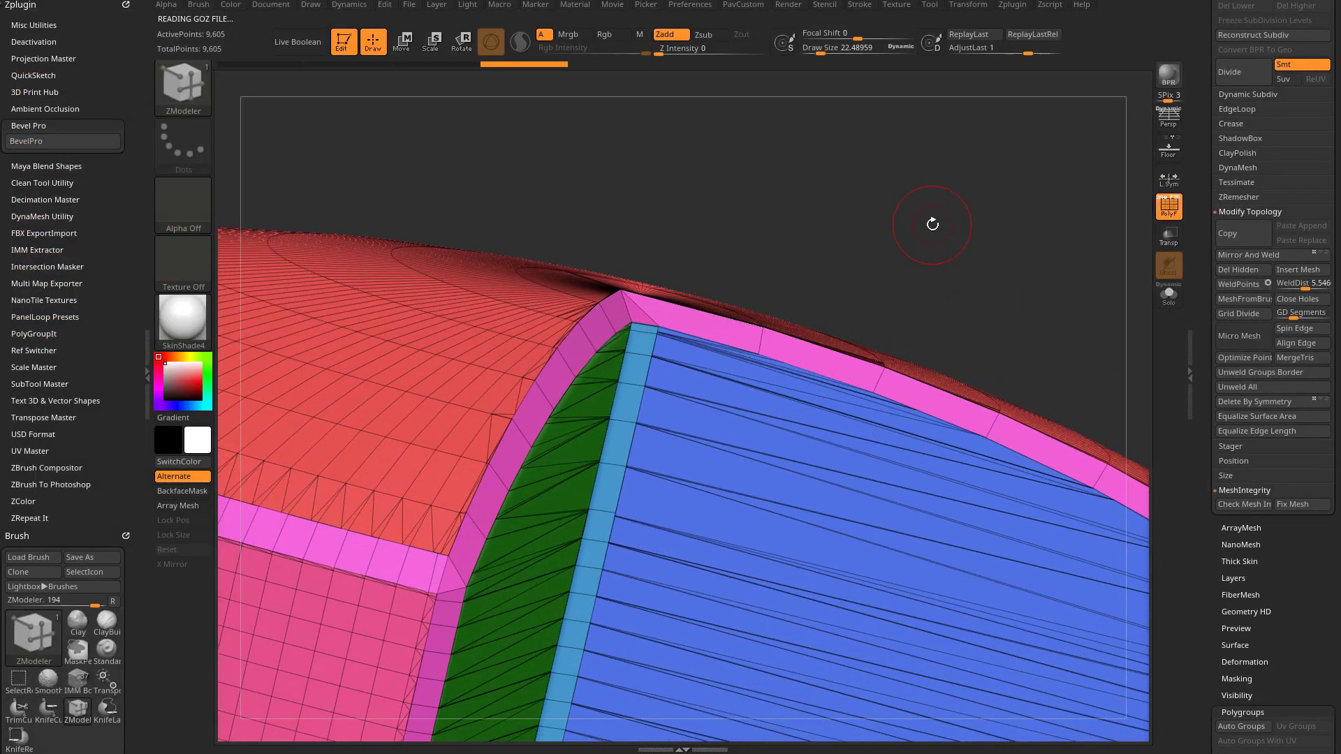
{"action": "key", "text": "b"}
{"action": "key", "text": "z"}
{"action": "key", "text": "m"}
{"action": "key", "text": "space"}
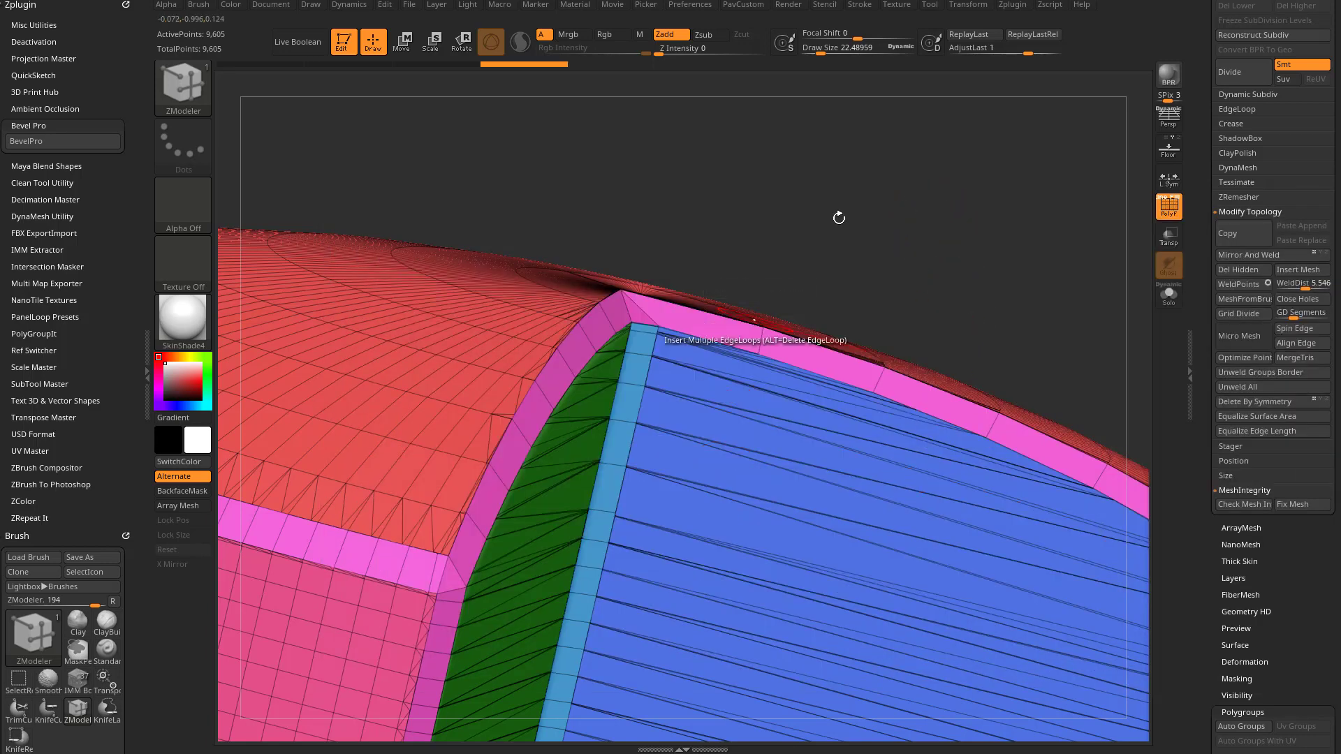
{"action": "left_click_drag", "start_coordinate": [839, 218], "coordinate": [1047, 206]}
{"action": "left_click_drag", "start_coordinate": [819, 344], "coordinate": [711, 285]}
{"action": "key", "text": "ctrl+z"}
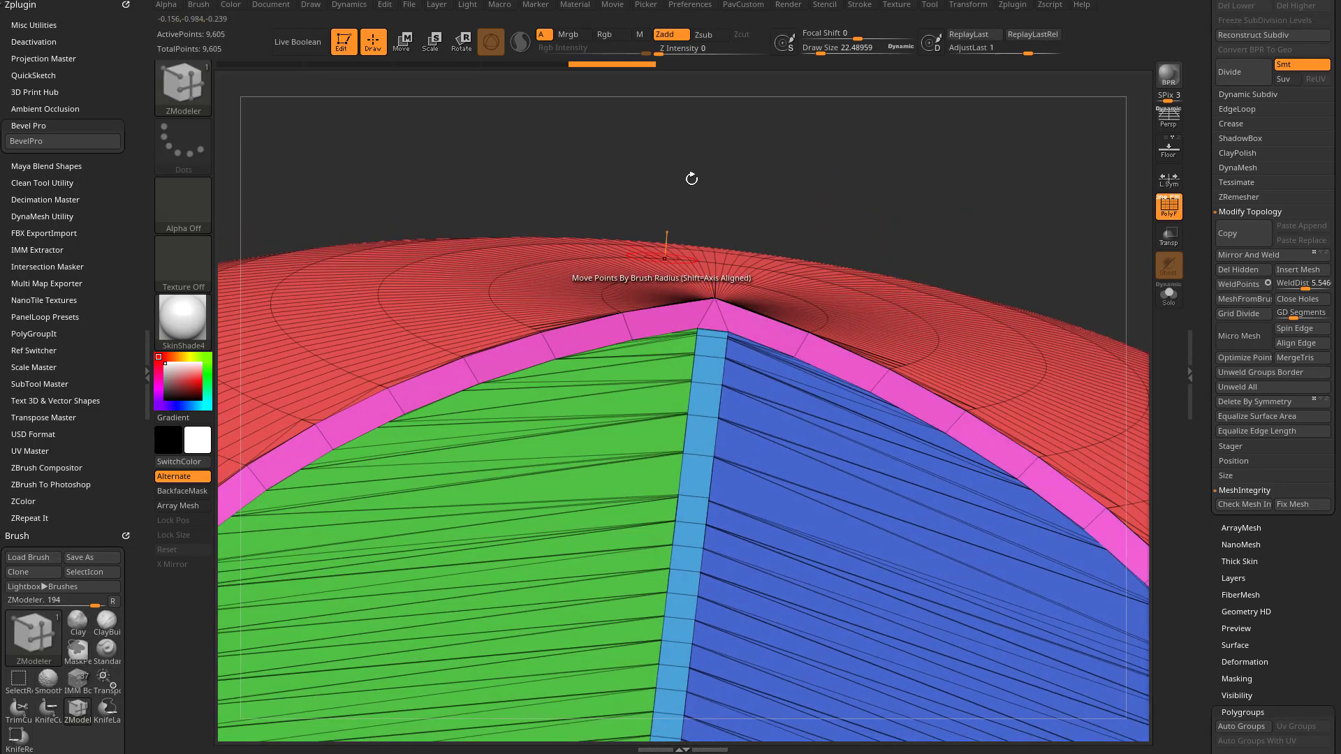
{"action": "left_click_drag", "start_coordinate": [692, 179], "coordinate": [734, 258]}
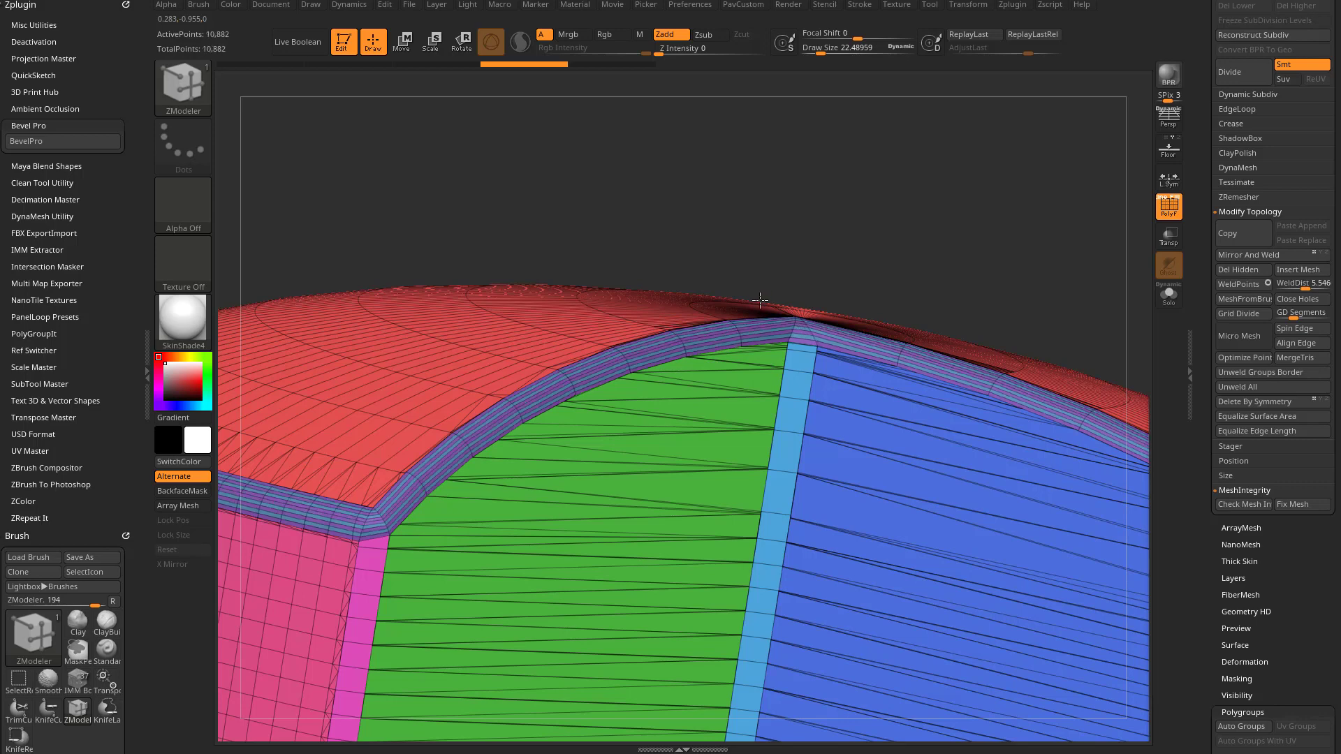
{"action": "left_click_drag", "start_coordinate": [678, 346], "coordinate": [756, 317]}
Step: Switch the material to StartupMaterial and check the looped bevel's shading with the polyframe temporarily hidden
{"action": "left_click_drag", "start_coordinate": [931, 256], "coordinate": [675, 363]}
{"action": "left_click", "coordinate": [1167, 207]}
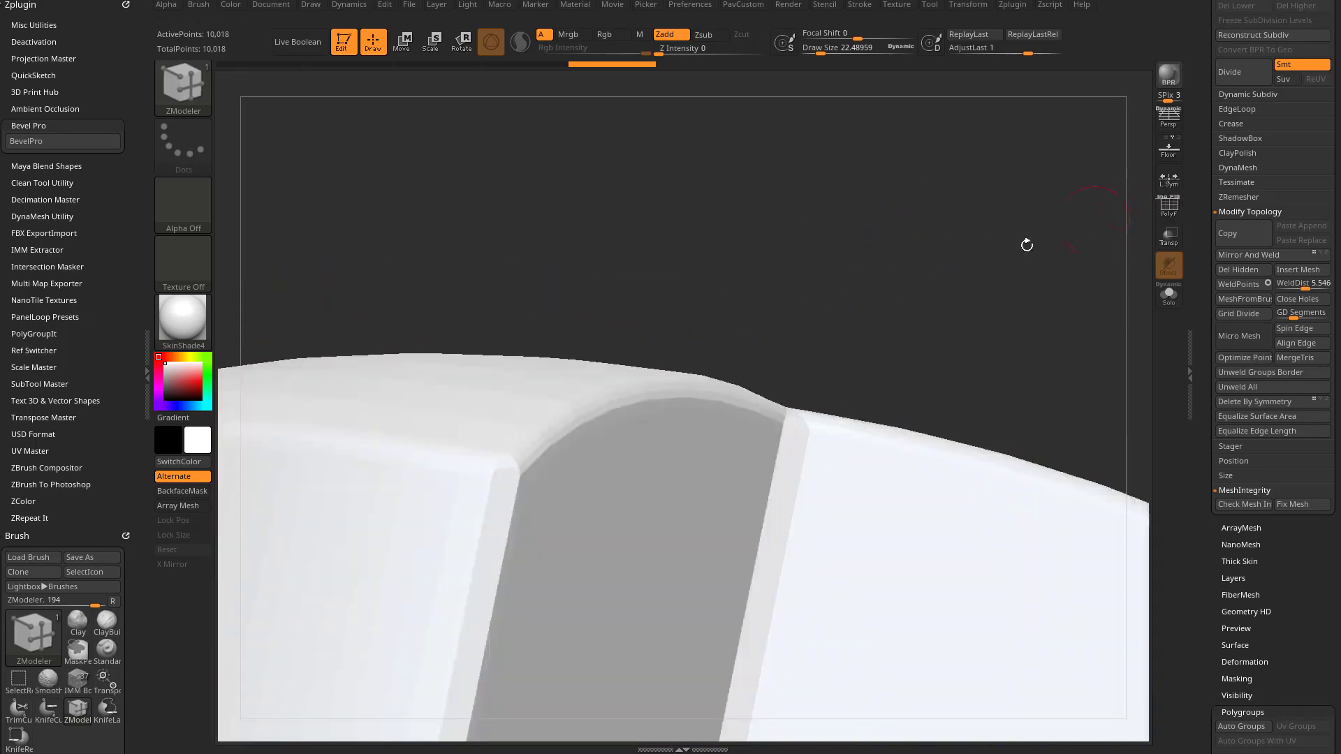
{"action": "left_click", "coordinate": [183, 319]}
{"action": "left_click", "coordinate": [277, 339]}
{"action": "left_click_drag", "start_coordinate": [741, 269], "coordinate": [1092, 257]}
{"action": "key", "text": "shift+f"}
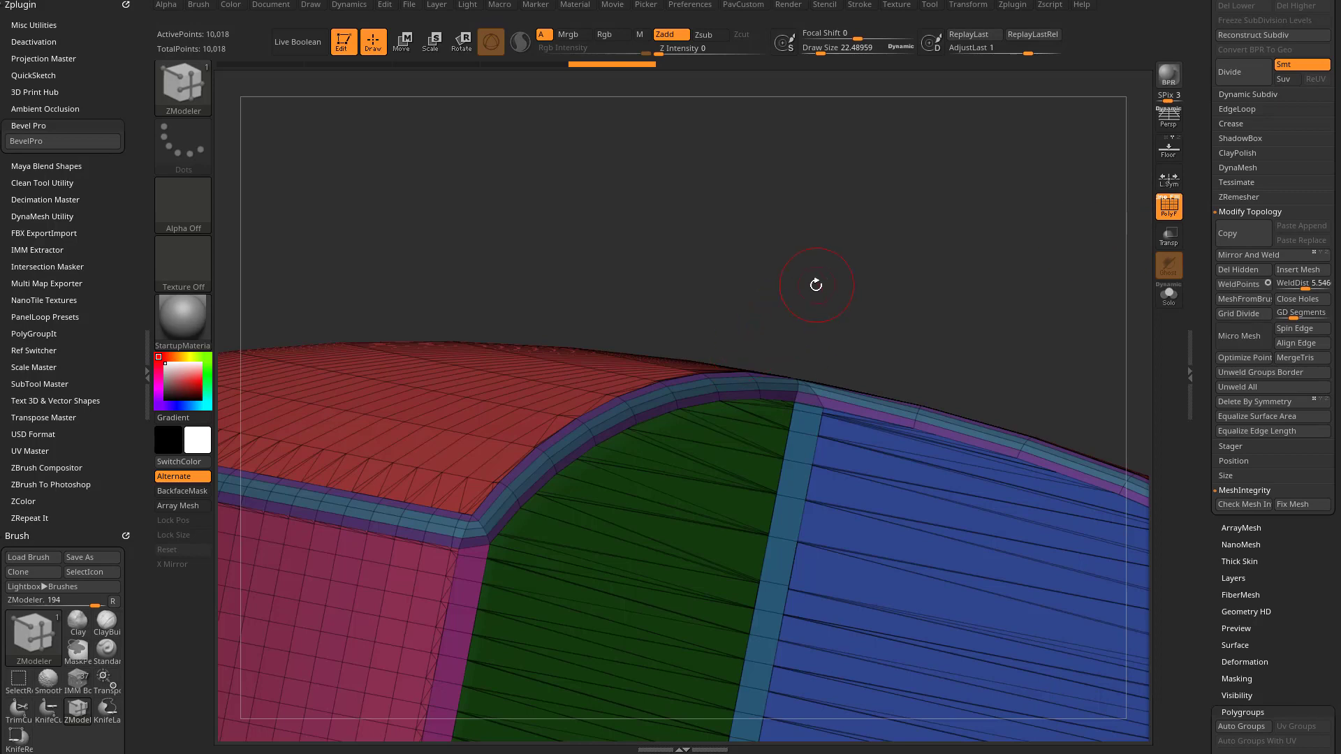
Step: Try the multiple edge loops on the bevel strip again, check the profile without polyframe, and undo them
{"action": "left_click_drag", "start_coordinate": [815, 285], "coordinate": [785, 365]}
{"action": "key", "text": "space"}
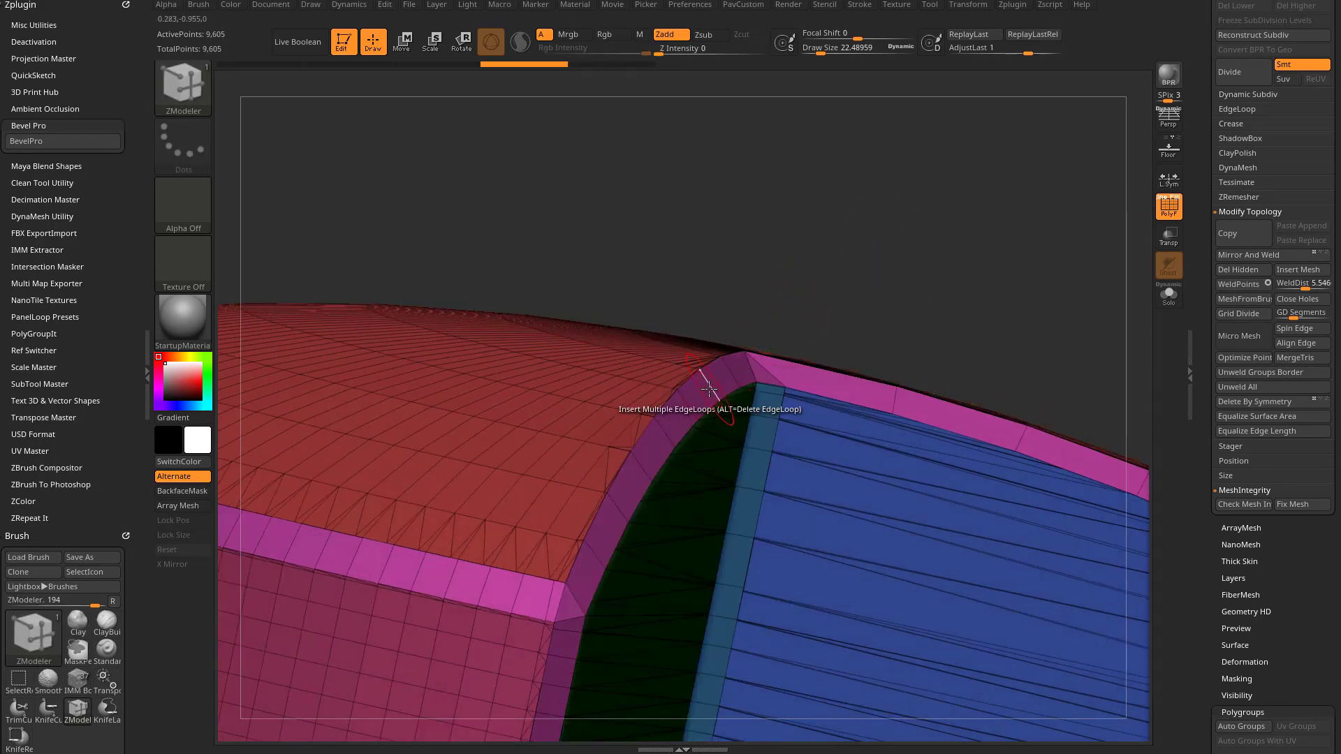
{"action": "left_click_drag", "start_coordinate": [709, 388], "coordinate": [620, 359]}
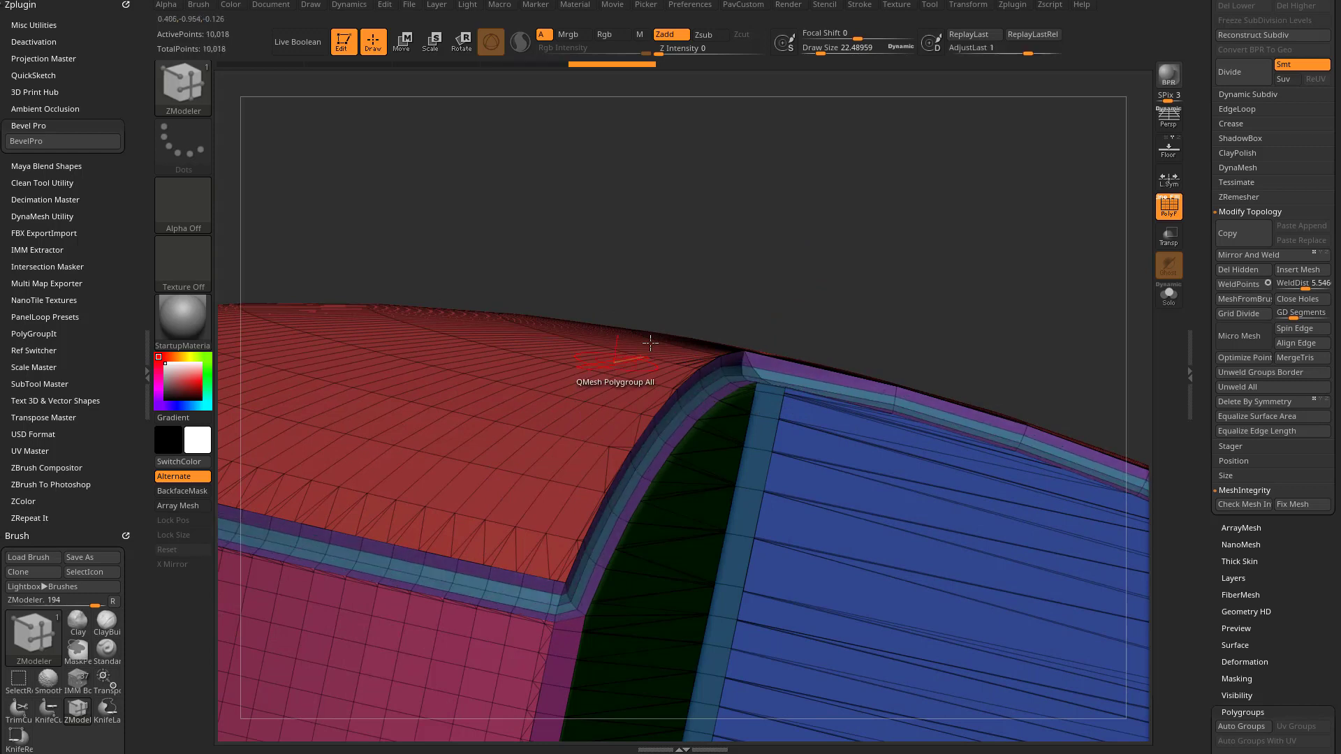
{"action": "left_click", "coordinate": [1169, 208]}
{"action": "left_click_drag", "start_coordinate": [1016, 242], "coordinate": [962, 232]}
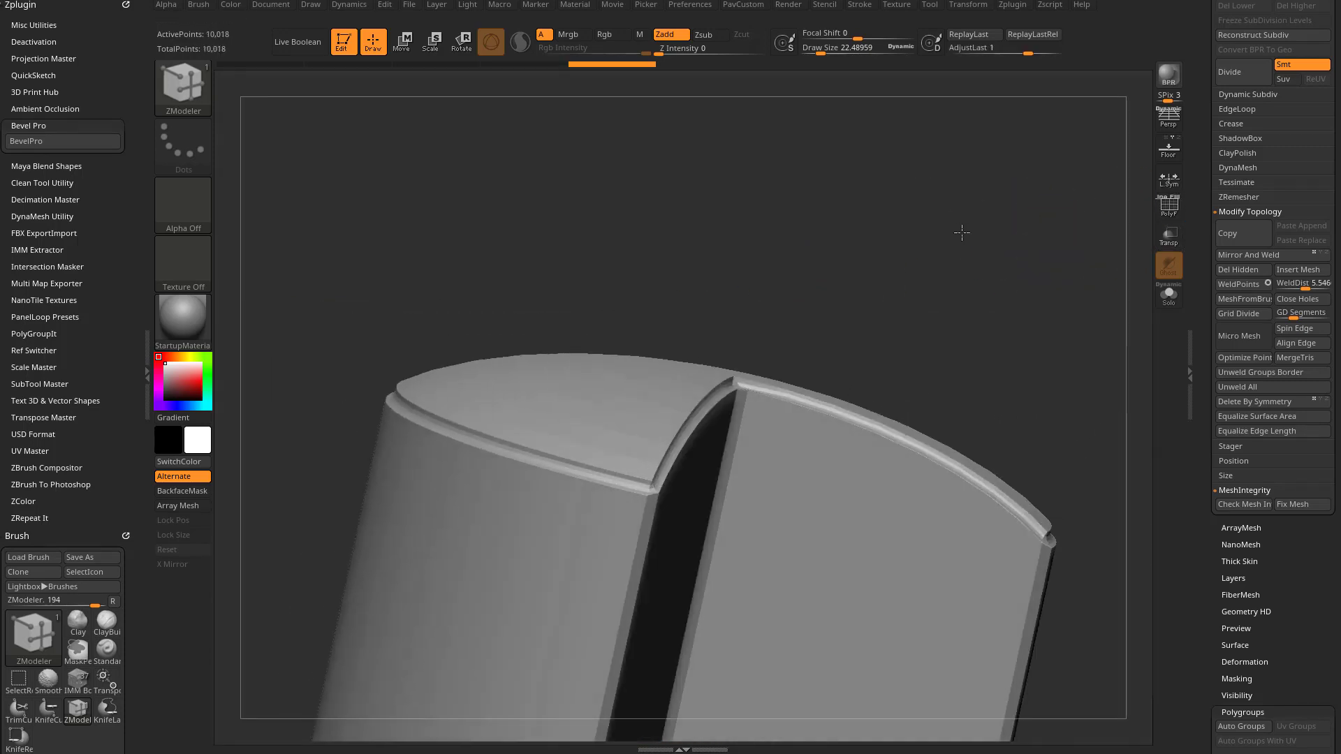
{"action": "key", "text": "ctrl+z"}
{"action": "key", "text": "shift+f"}
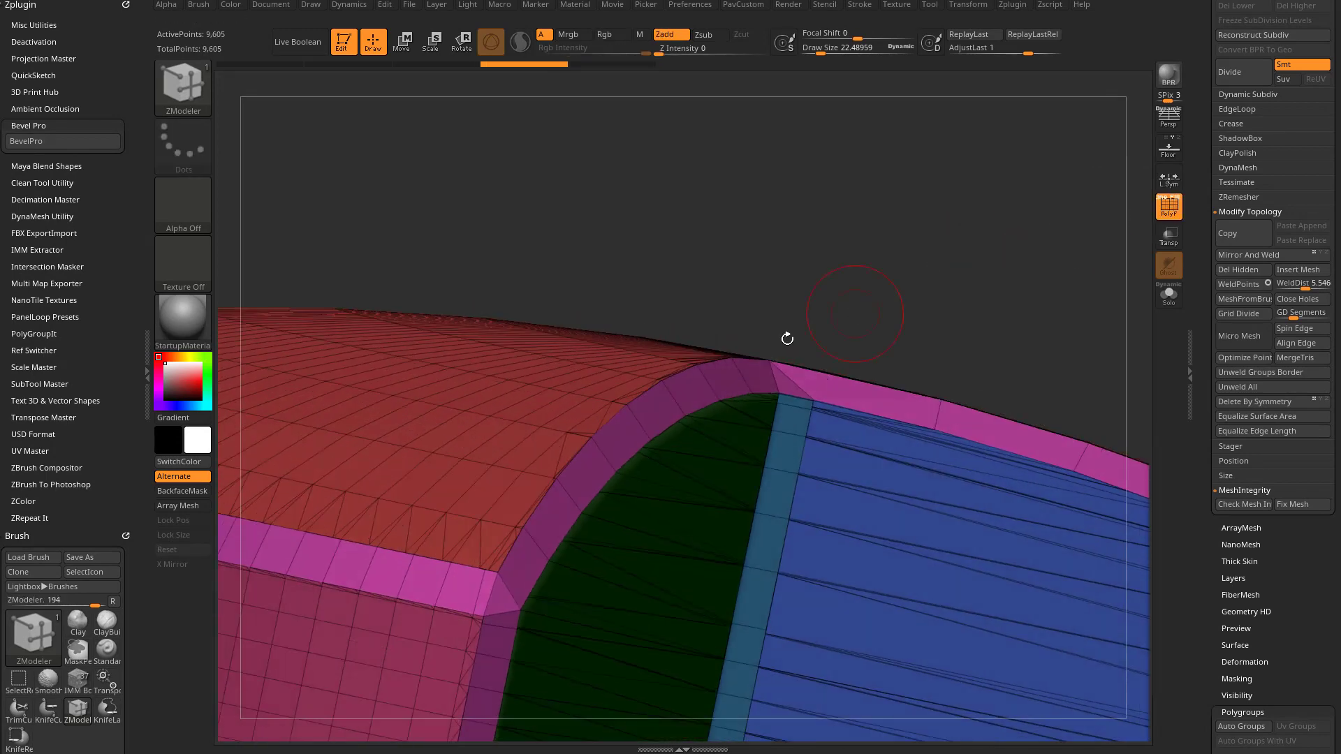
Step: Insert multiple edge loops along the bevel strip around the top rim and view the whole cylinder with the polyframe hidden
{"action": "left_click", "coordinate": [803, 370]}
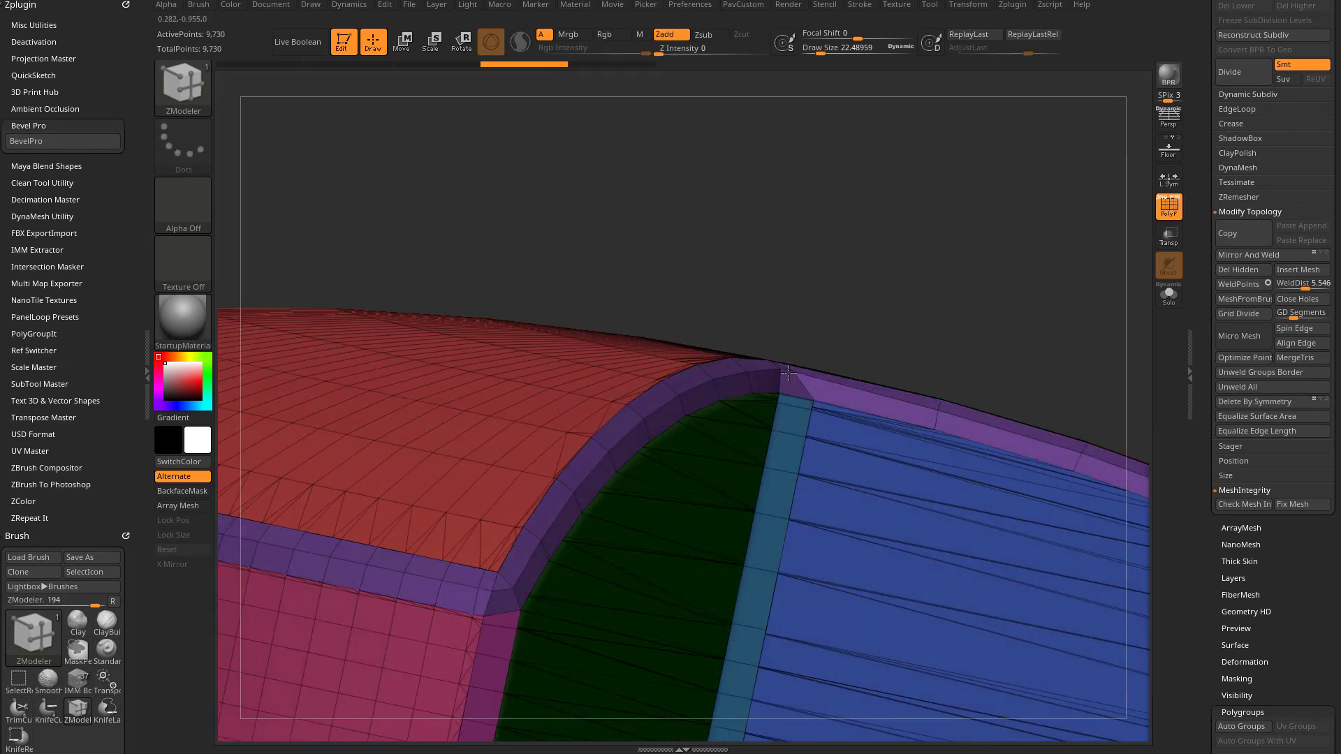
{"action": "left_click_drag", "start_coordinate": [922, 279], "coordinate": [1042, 224], "text": "alt"}
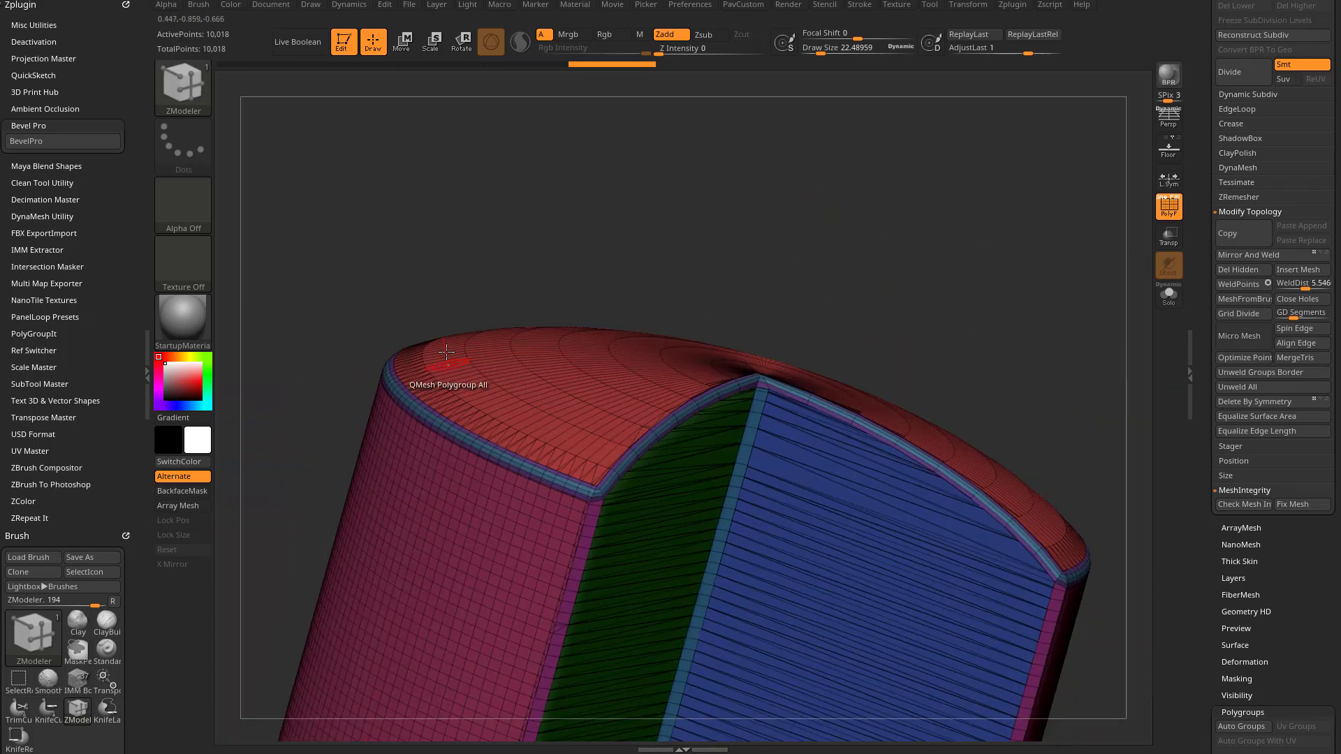
{"action": "mouse_move", "coordinate": [999, 359]}
{"action": "left_mouse_down", "text": "alt"}
{"action": "mouse_move", "coordinate": [1063, 264]}
{"action": "mouse_move", "coordinate": [1025, 267]}
{"action": "mouse_move", "coordinate": [1040, 270]}
{"action": "left_mouse_up", "text": "alt"}
{"action": "left_click", "coordinate": [1165, 207]}
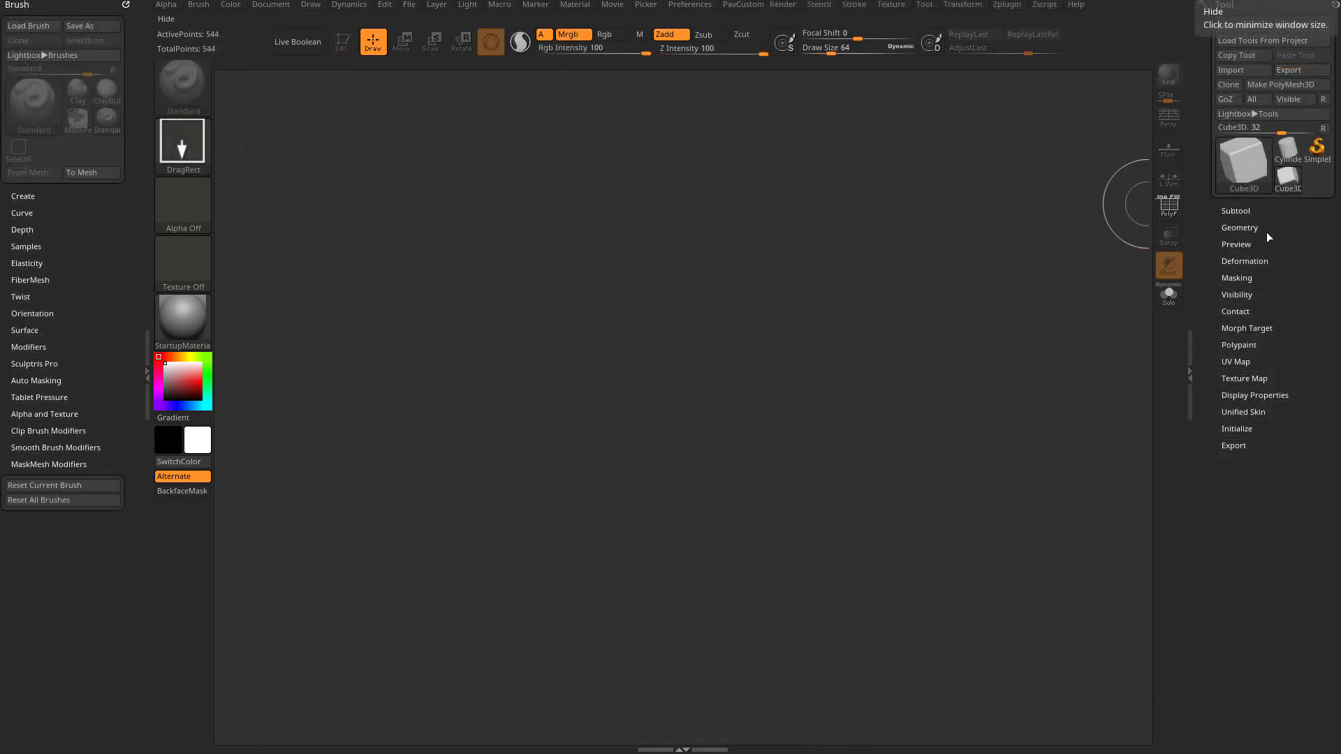
Step: Draw a Cube3D on the empty canvas, show its polyframe, and convert it to a PolyMesh3D
{"action": "left_click", "coordinate": [1245, 167]}
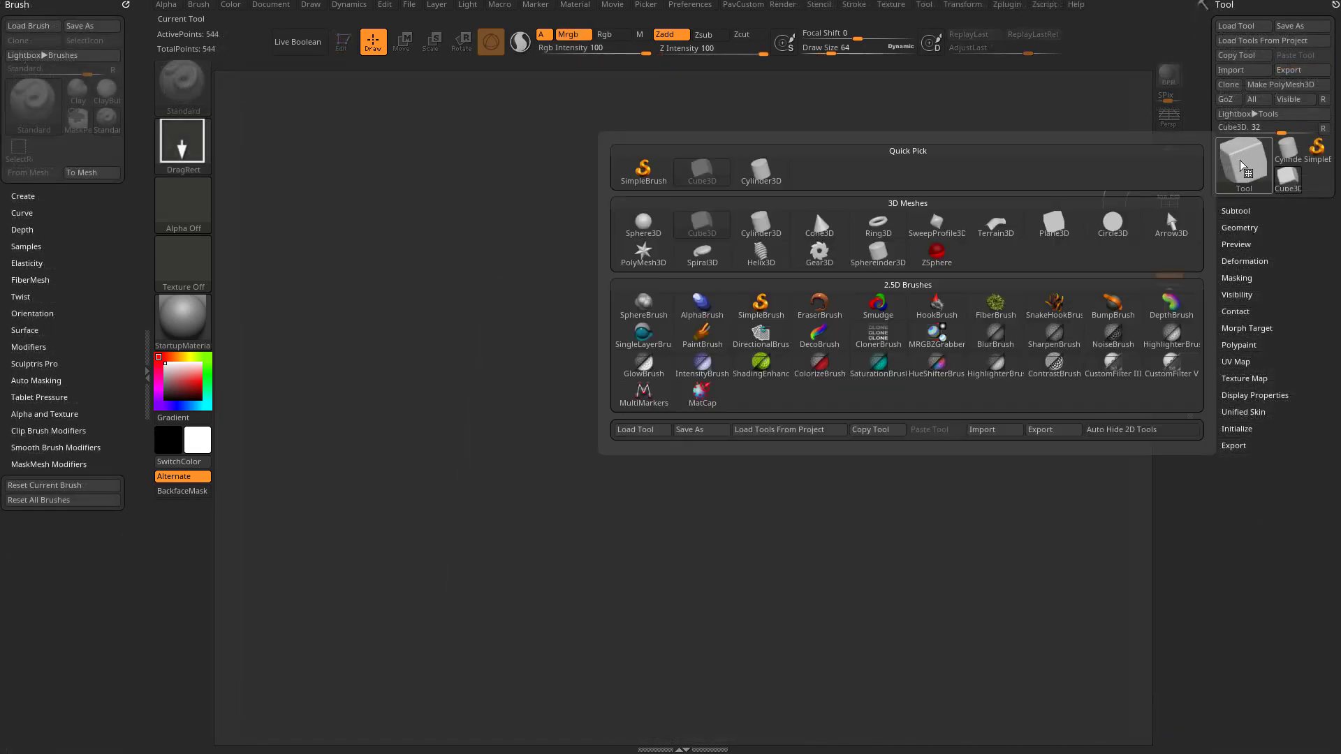
{"action": "left_click", "coordinate": [699, 215]}
{"action": "left_click_drag", "start_coordinate": [578, 409], "coordinate": [521, 277]}
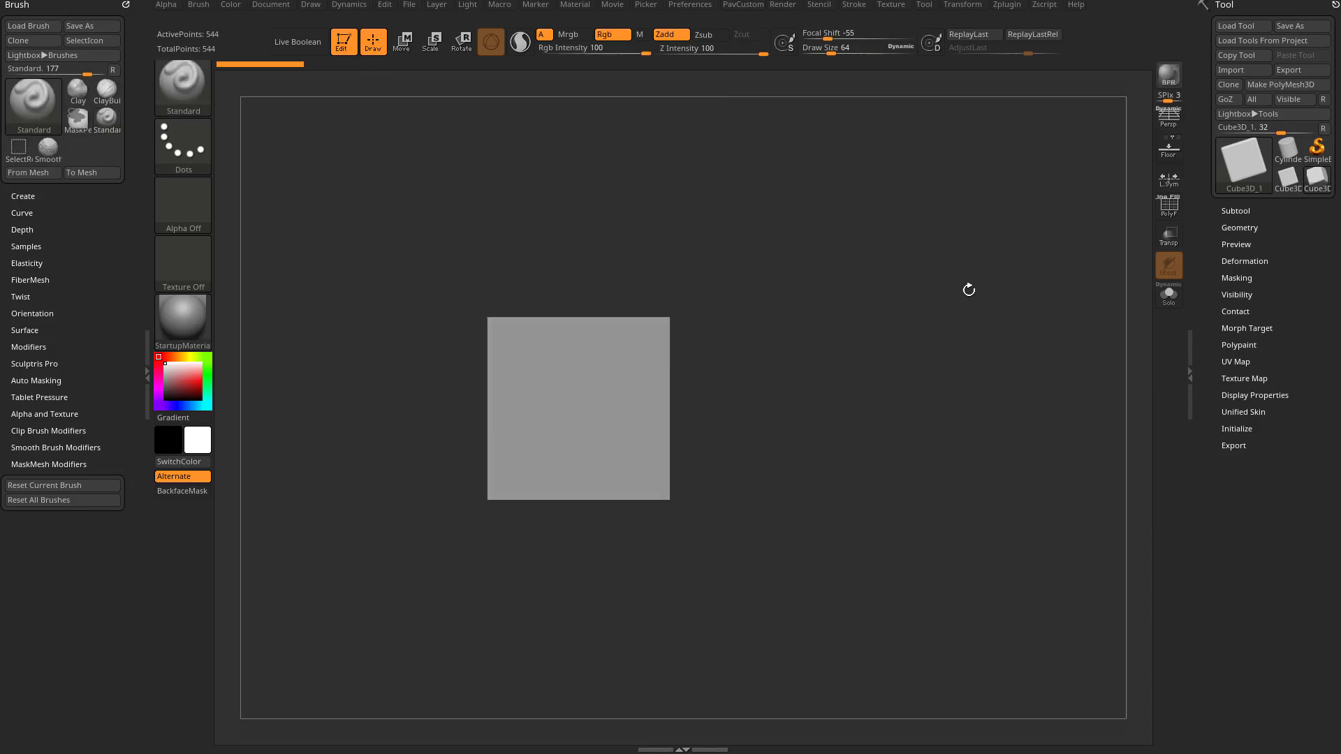
{"action": "left_click_drag", "start_coordinate": [966, 287], "coordinate": [1009, 287]}
{"action": "key", "text": "shift+f"}
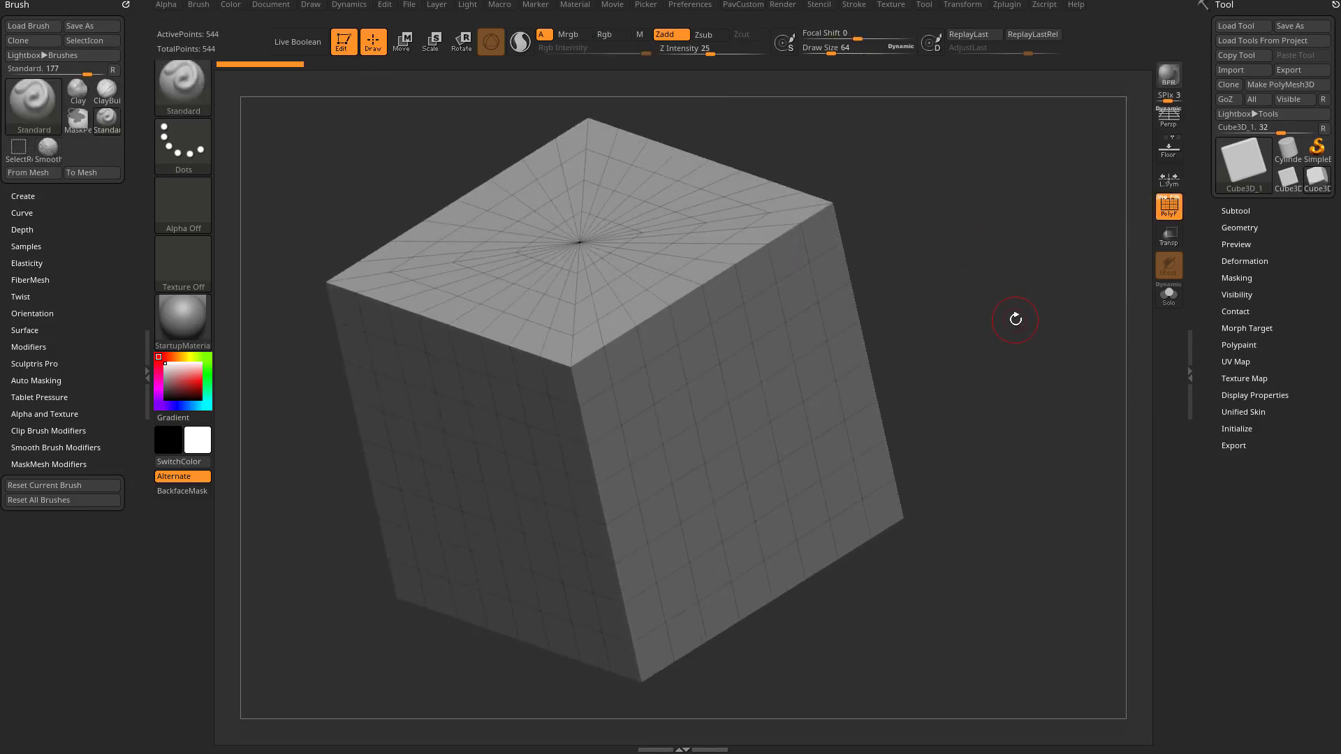
{"action": "left_click", "coordinate": [1233, 93]}
Step: Assign the SkinShade4 material to the cube and turn on Dynamic Subdiv in its geometry settings
{"action": "left_click", "coordinate": [183, 318]}
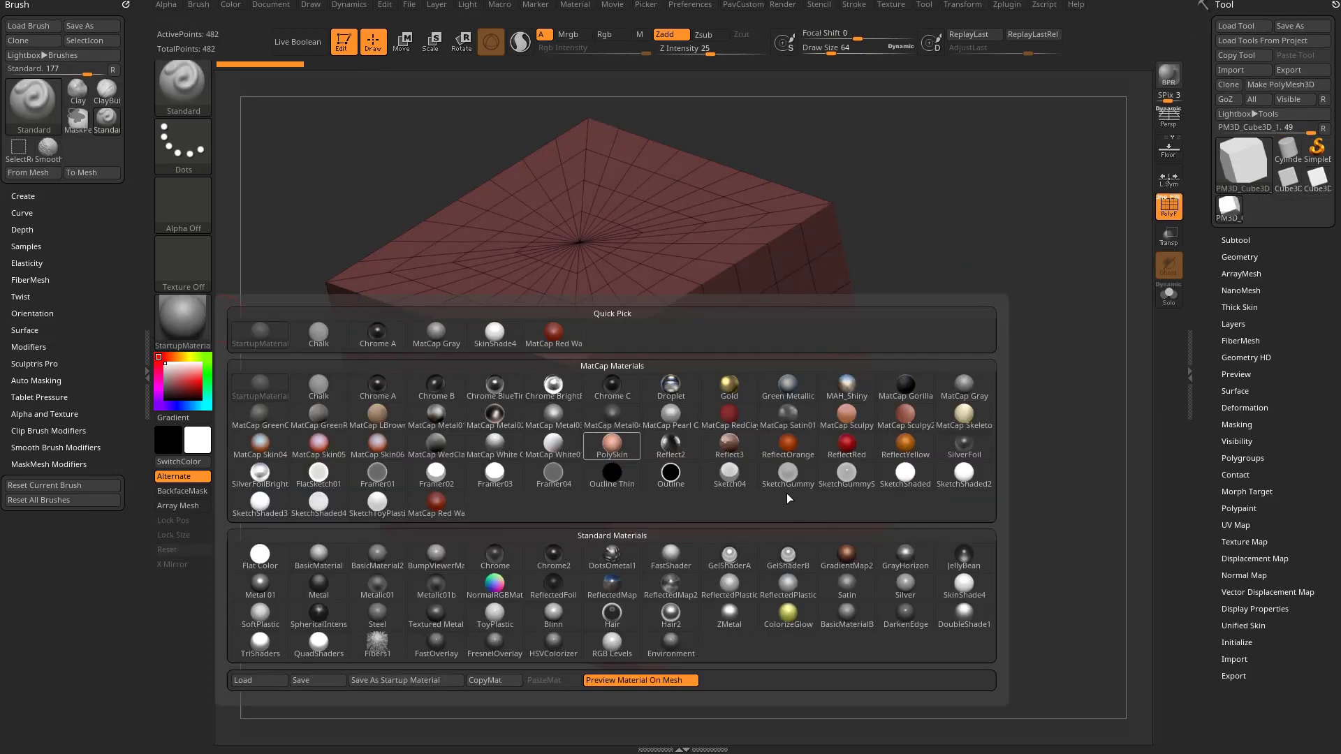
{"action": "left_click", "coordinate": [967, 578]}
{"action": "left_click", "coordinate": [1240, 257]}
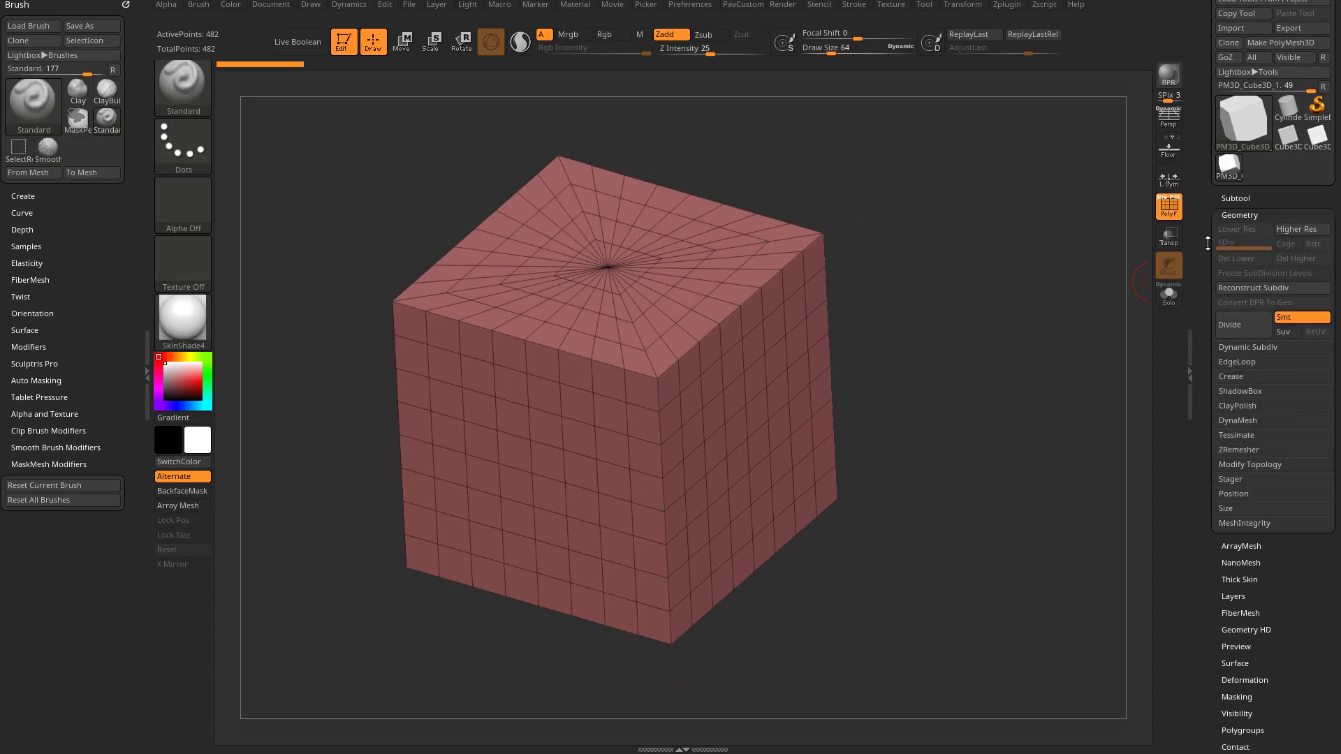
{"action": "scroll", "coordinate": [1238, 357], "scroll_direction": "down", "scroll_amount": 1}
{"action": "left_click", "coordinate": [1239, 347]}
{"action": "left_click_drag", "start_coordinate": [1206, 359], "coordinate": [1206, 332]}
{"action": "left_click", "coordinate": [1245, 334]}
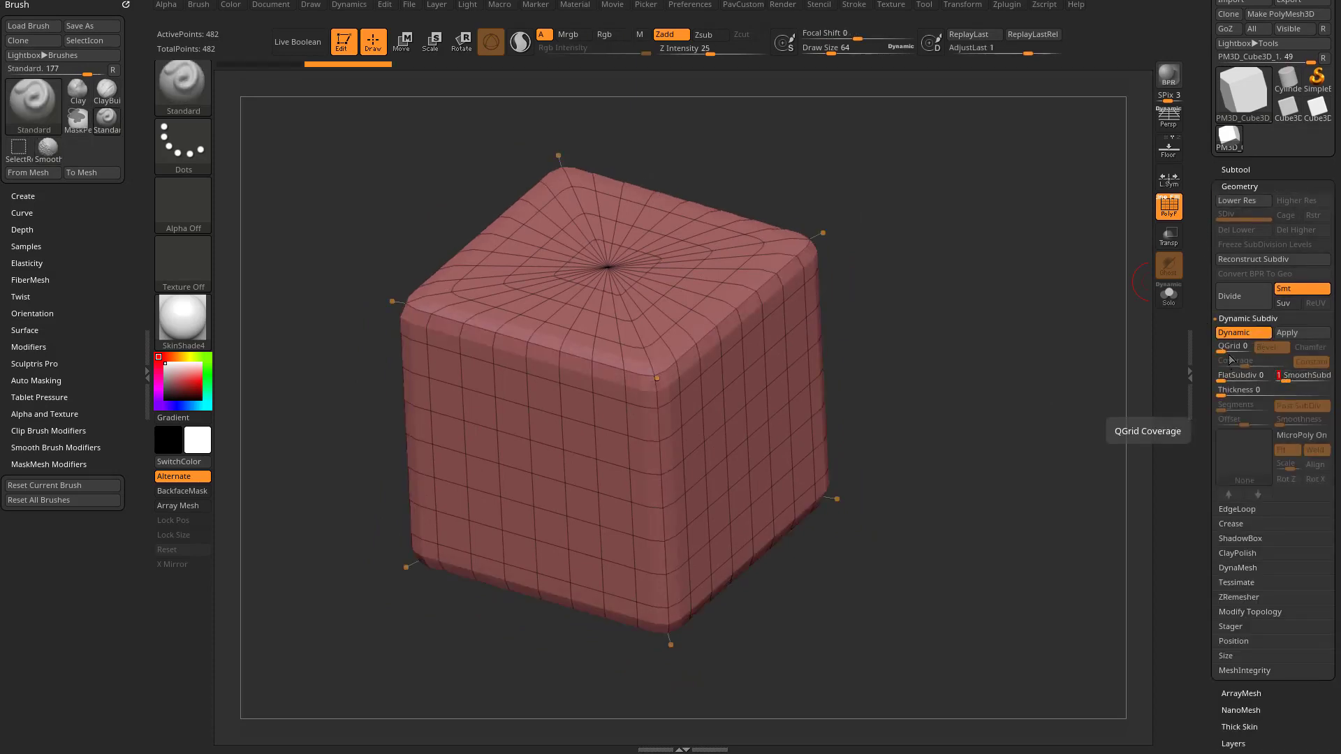
Step: Set the cube's dynamic subdivision to QGrid 5 in Chamfer mode with a Coverage of 0.21066 and inspect the edges
{"action": "left_click", "coordinate": [1240, 349]}
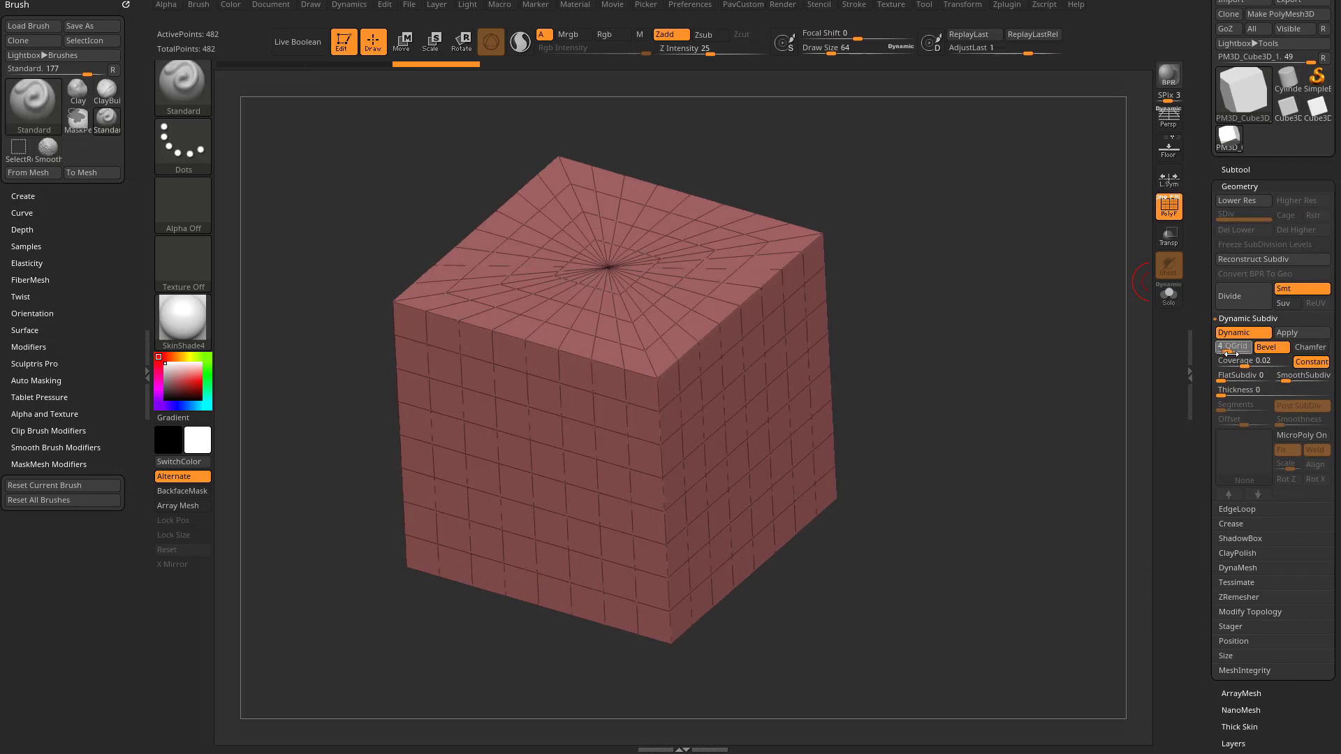
{"action": "left_click", "coordinate": [1310, 347]}
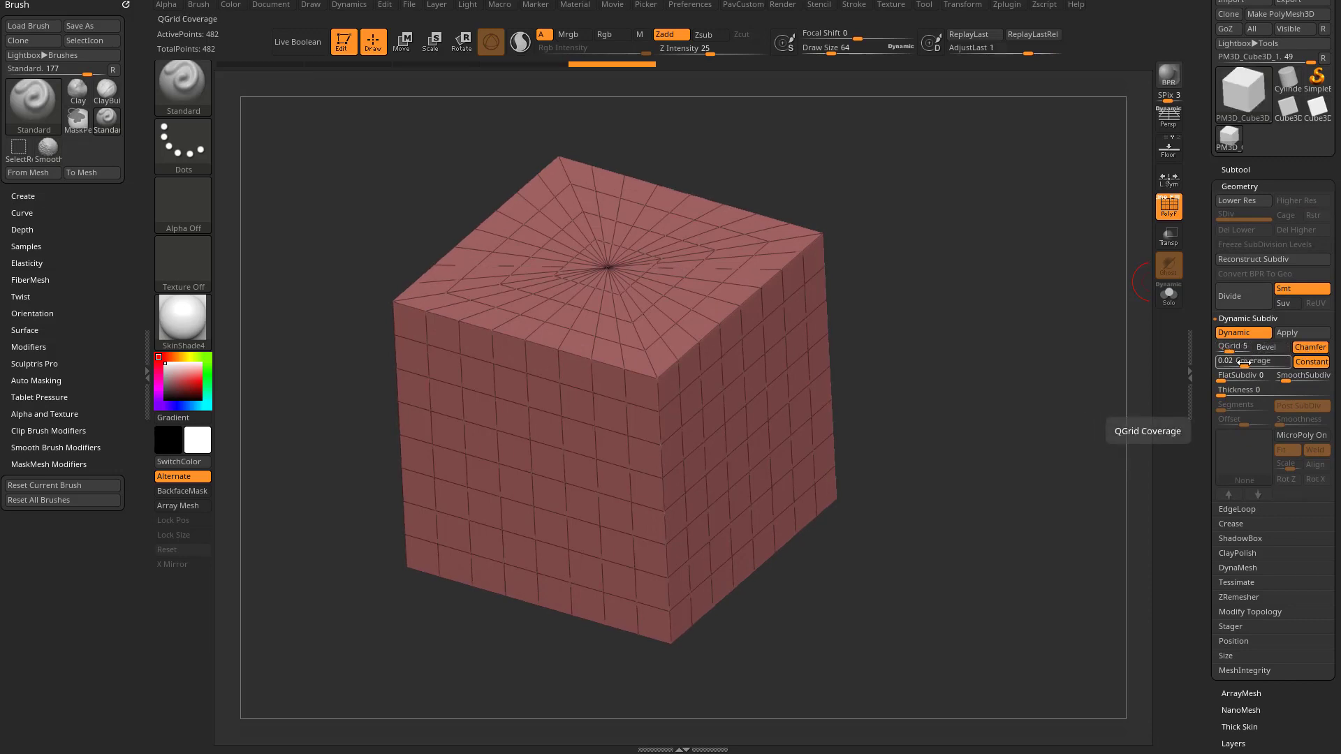
{"action": "mouse_move", "coordinate": [1244, 363]}
{"action": "left_mouse_down"}
{"action": "mouse_move", "coordinate": [1278, 363]}
{"action": "mouse_move", "coordinate": [1250, 363]}
{"action": "left_mouse_up"}
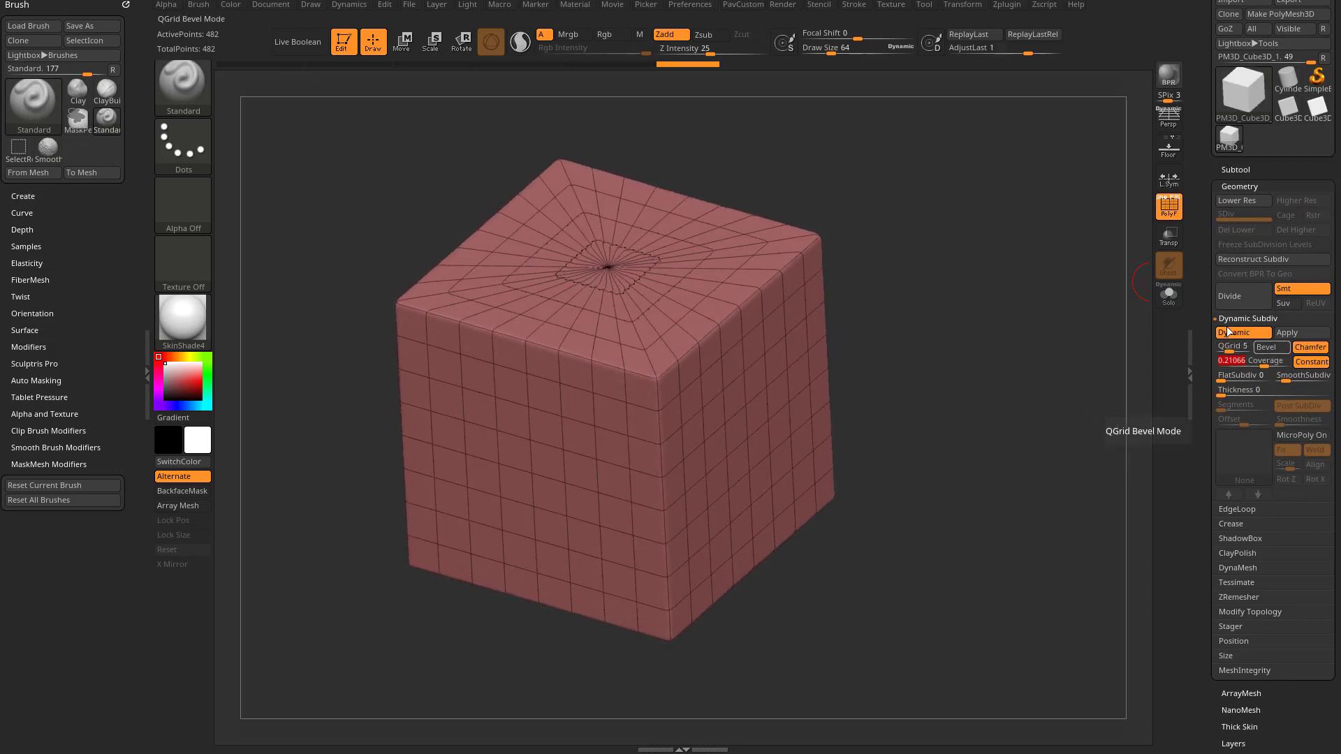
{"action": "left_click", "coordinate": [1160, 216]}
{"action": "mouse_move", "coordinate": [1088, 291]}
{"action": "left_mouse_down"}
{"action": "mouse_move", "coordinate": [1043, 293]}
{"action": "mouse_move", "coordinate": [1077, 299]}
{"action": "left_mouse_up"}
{"action": "left_click", "coordinate": [1166, 214]}
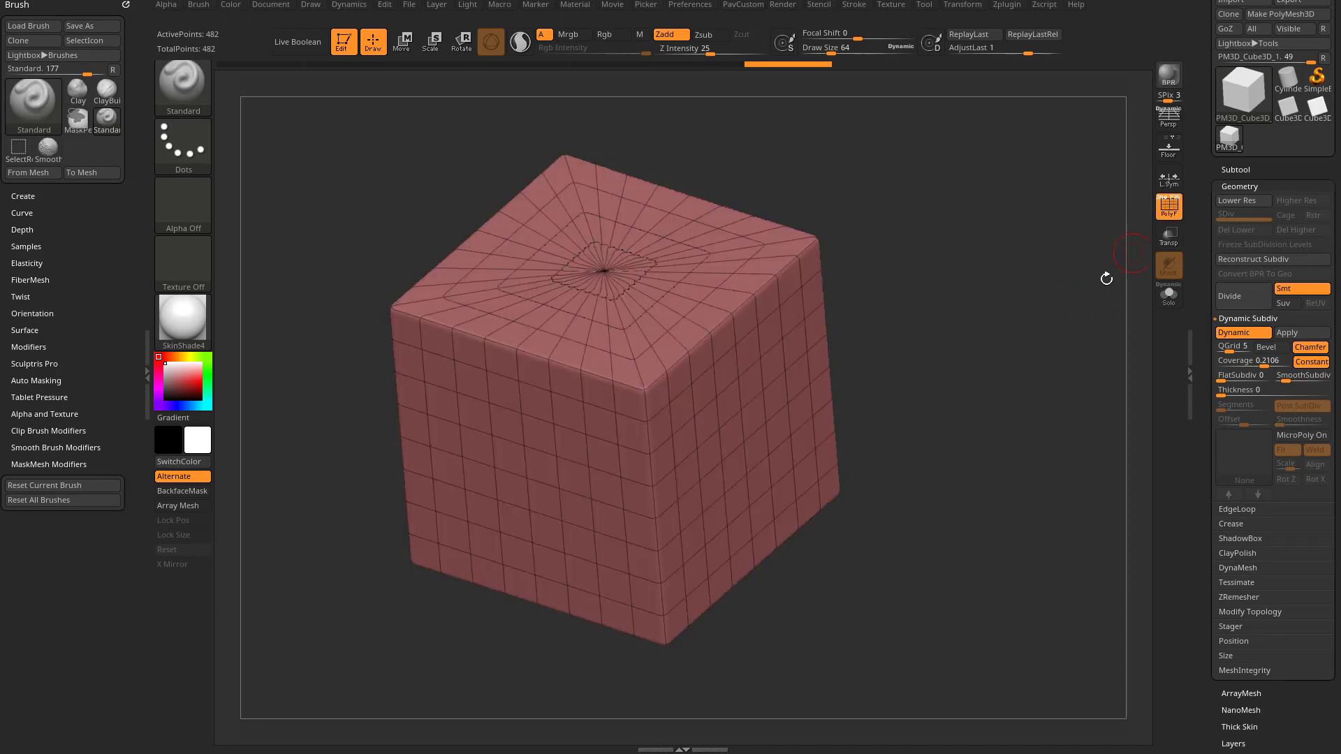
Step: Duplicate the cube subtool, scale the copy down to a small cube and raise it onto the original's top face
{"action": "left_click", "coordinate": [1236, 169]}
{"action": "left_click", "coordinate": [1235, 549]}
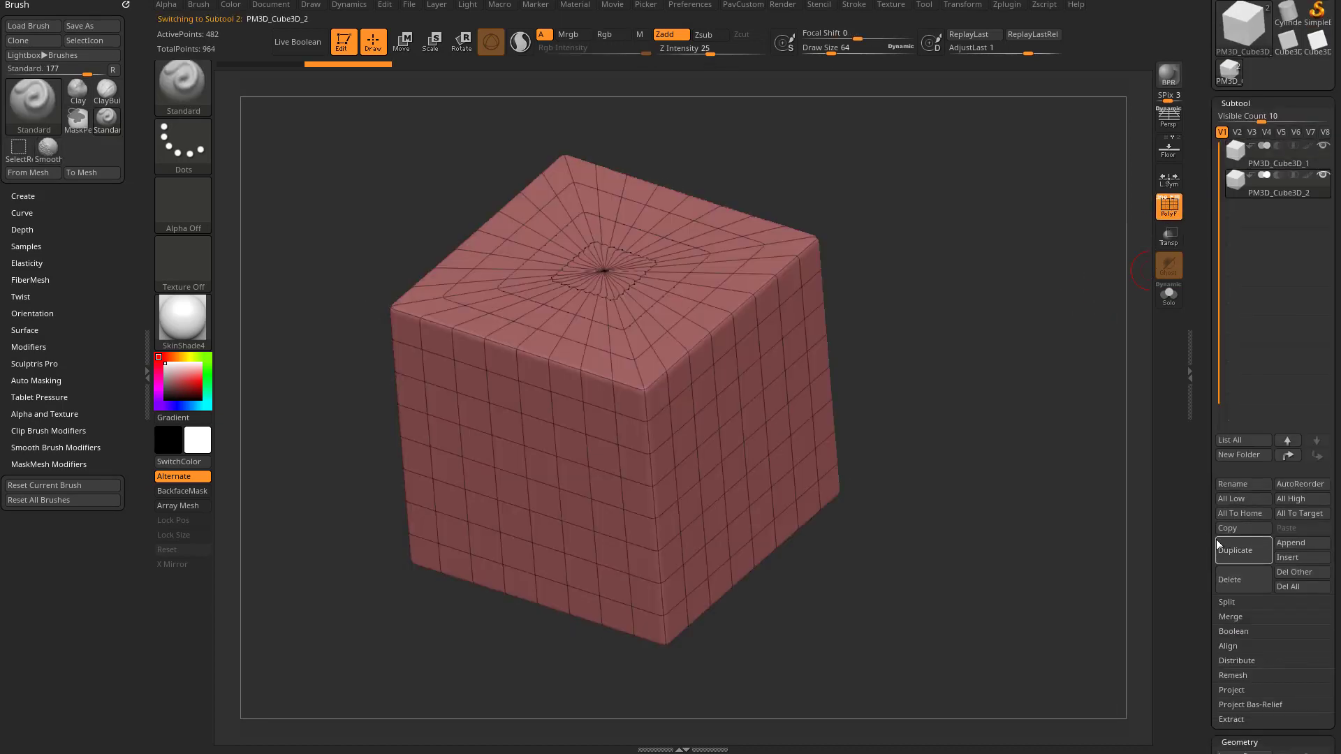
{"action": "key", "text": "w"}
{"action": "left_click_drag", "start_coordinate": [608, 336], "coordinate": [592, 147]}
{"action": "left_click_drag", "start_coordinate": [818, 178], "coordinate": [798, 295], "text": "alt"}
{"action": "left_click_drag", "start_coordinate": [580, 331], "coordinate": [477, 344]}
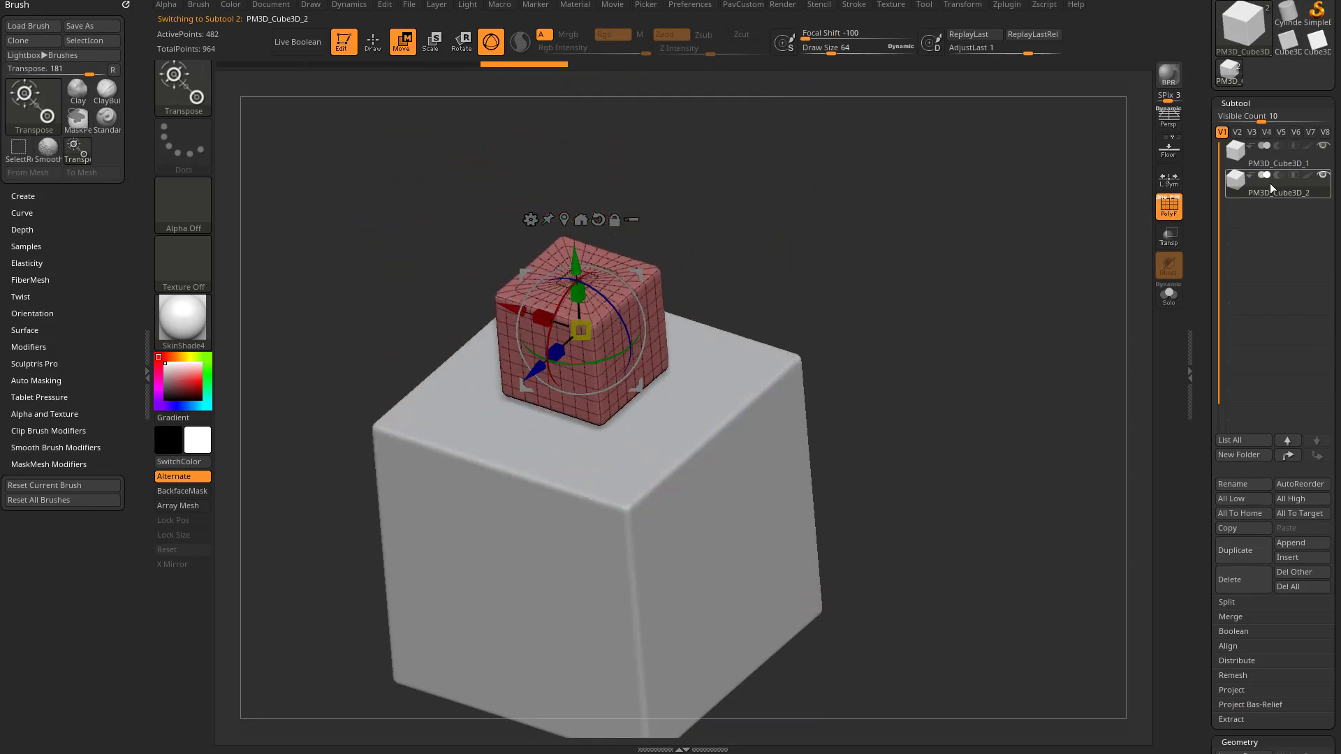
Step: Turn on Live Boolean with the small cube as the subtractive subtool, and sink it into the top face to cut a pocket
{"action": "left_click", "coordinate": [298, 45]}
{"action": "left_click_drag", "start_coordinate": [810, 164], "coordinate": [808, 271], "text": "alt"}
{"action": "left_click_drag", "start_coordinate": [572, 308], "coordinate": [573, 372]}
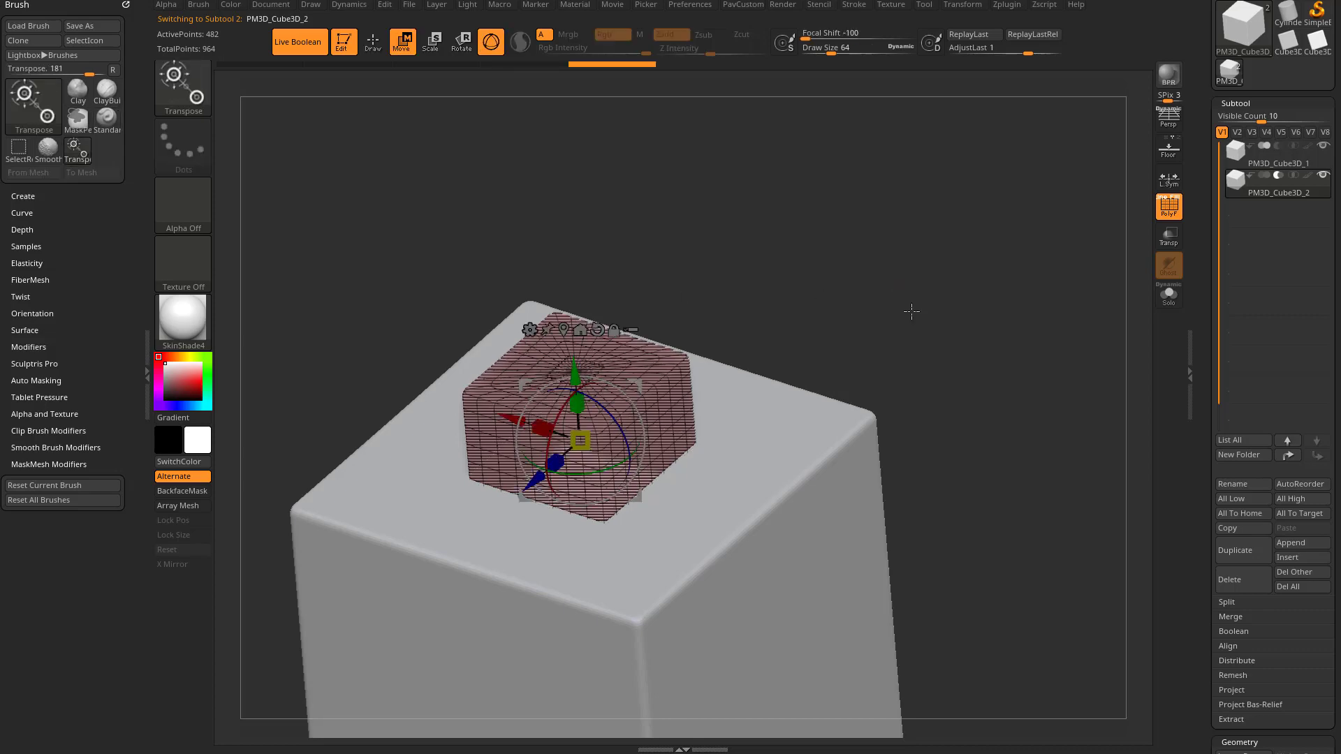
{"action": "left_click_drag", "start_coordinate": [910, 308], "coordinate": [914, 338]}
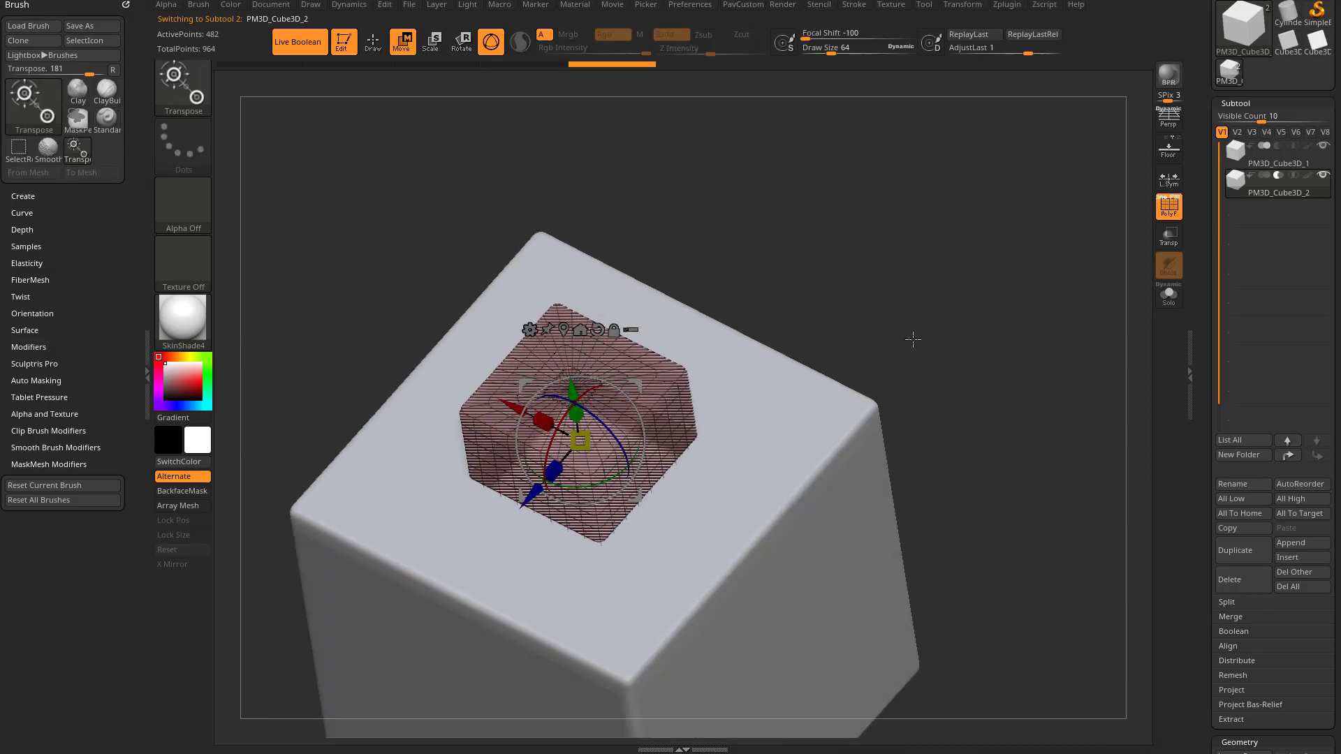
{"action": "left_click", "coordinate": [1164, 211]}
{"action": "left_click_drag", "start_coordinate": [993, 266], "coordinate": [1065, 277]}
Step: Switch the small cube's Dynamic Subdiv off and back on to compare the pocket's sharp and rounded corners
{"action": "scroll", "coordinate": [1200, 338], "scroll_direction": "down", "scroll_amount": 6}
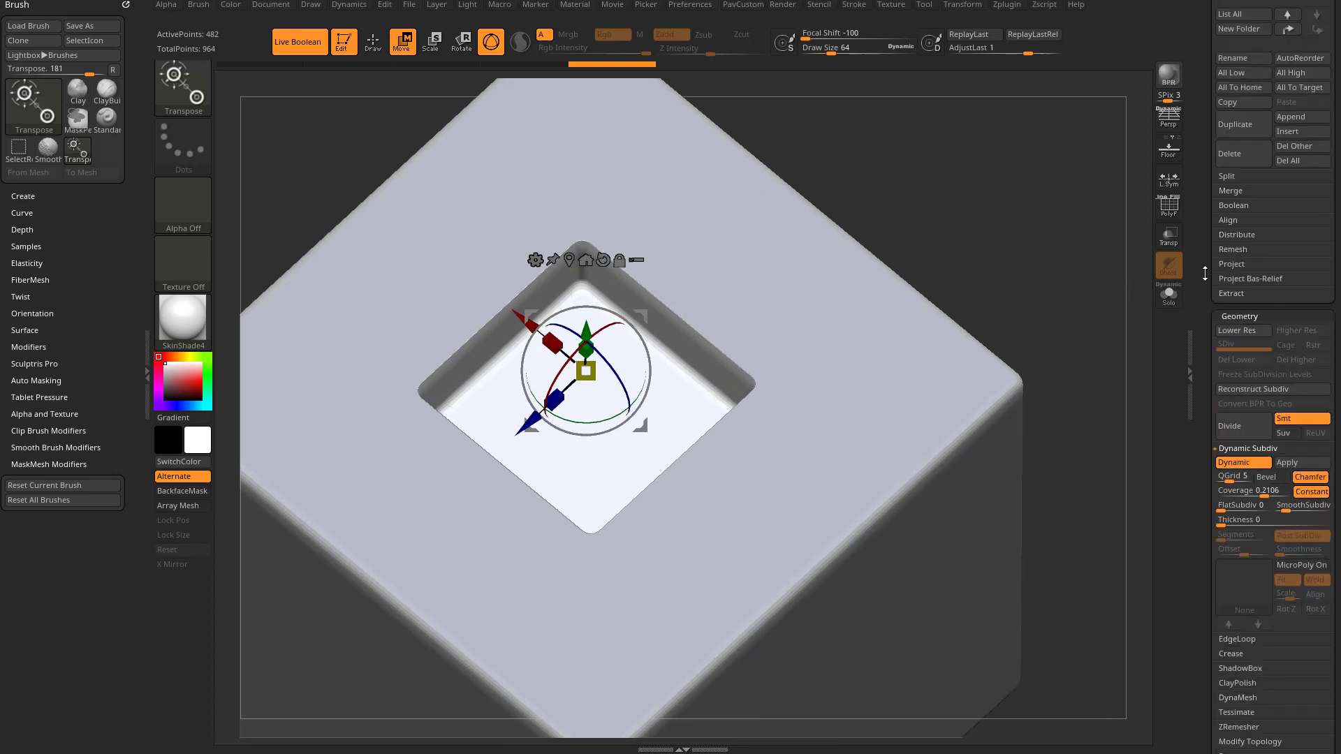
{"action": "left_click", "coordinate": [1220, 464]}
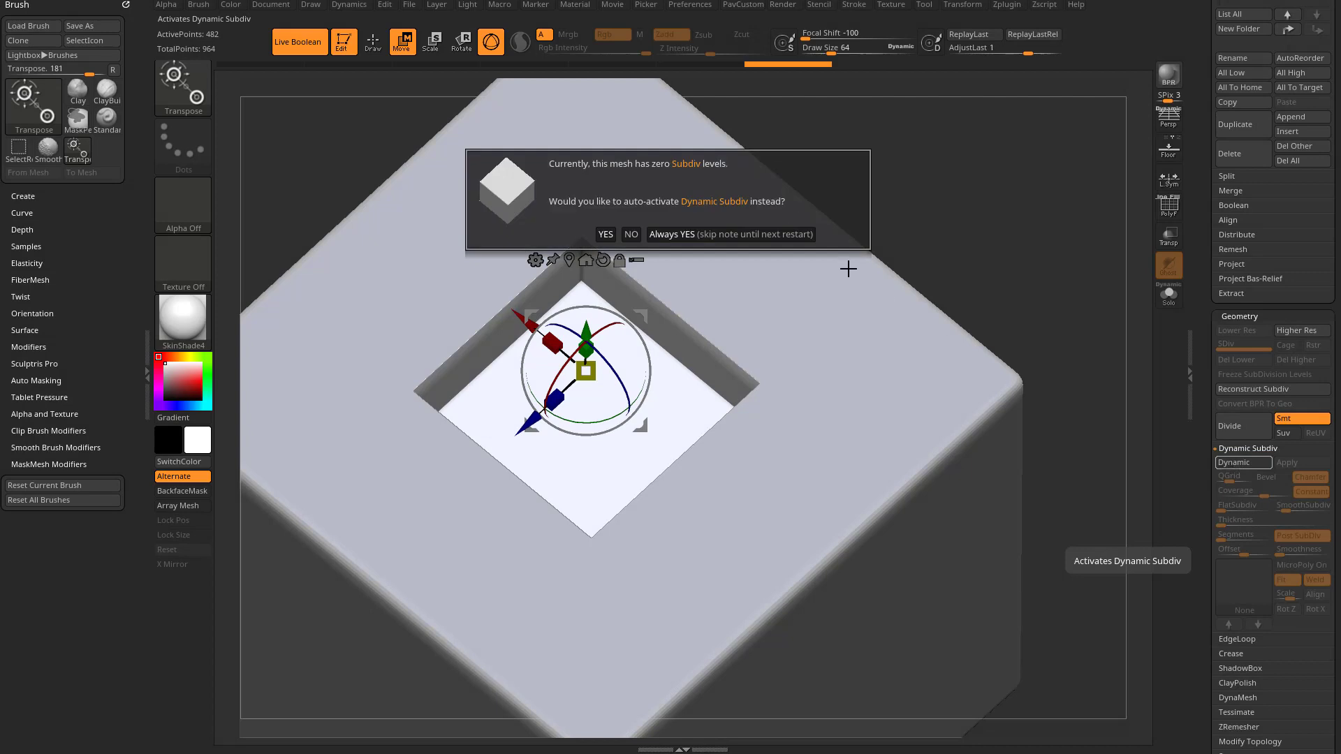
{"action": "left_click", "coordinate": [734, 235]}
Step: Make a boolean mesh from the two cubes with DSDiv enabled, and switch to the resulting UMesh tool
{"action": "scroll", "coordinate": [1200, 290], "scroll_direction": "up", "scroll_amount": 6}
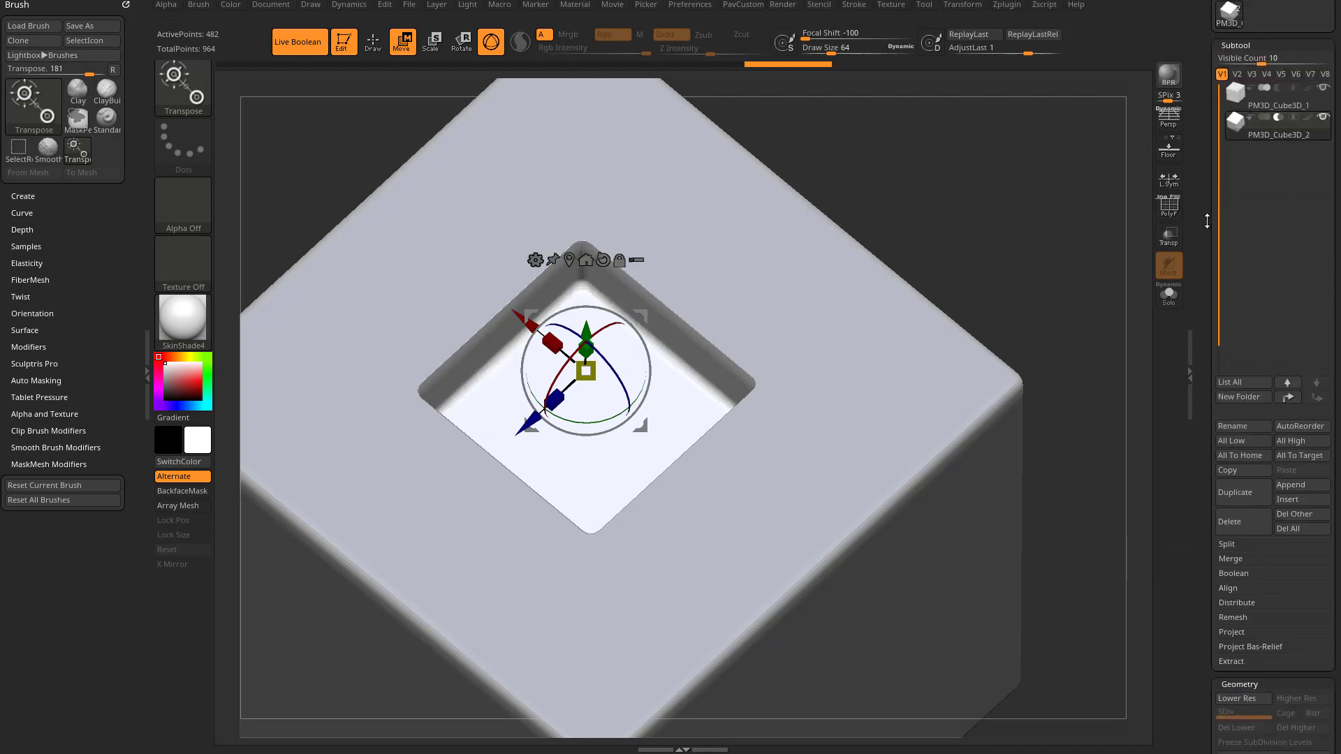
{"action": "scroll", "coordinate": [1207, 221], "scroll_direction": "down", "scroll_amount": 2}
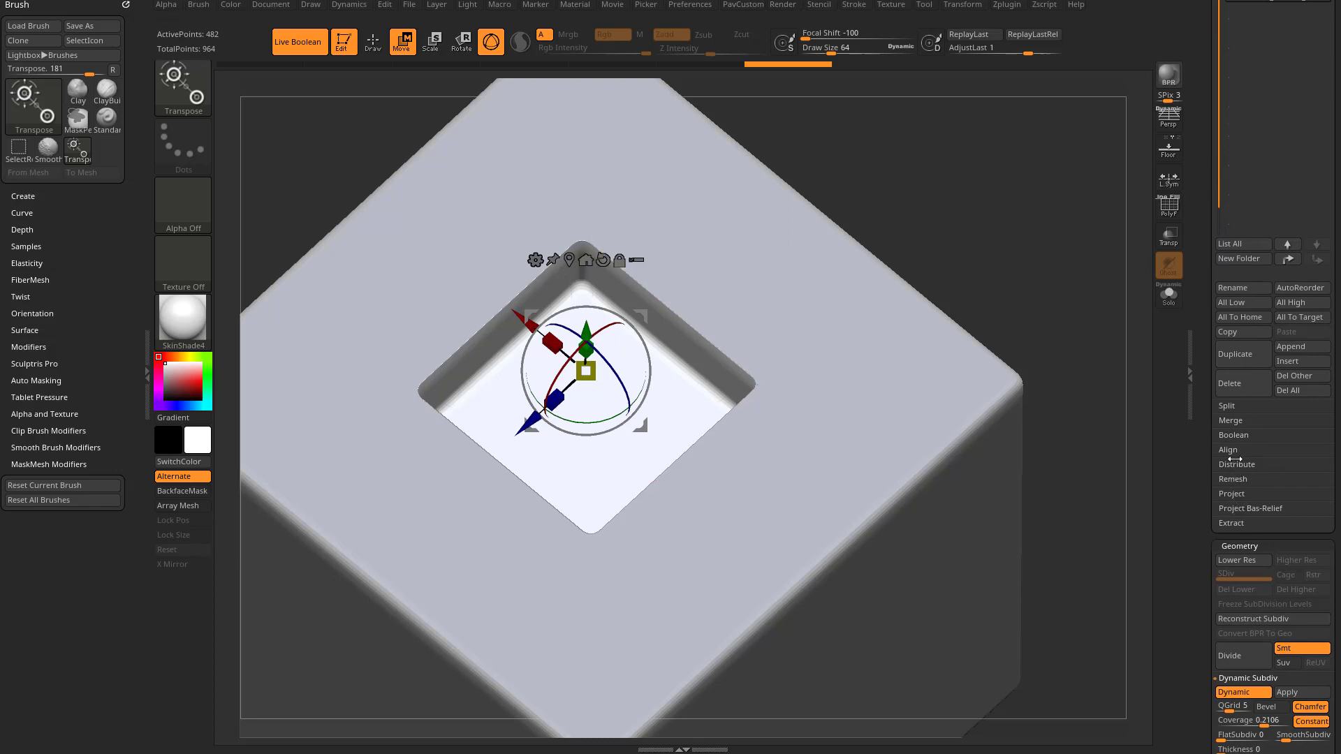
{"action": "left_click", "coordinate": [1239, 436]}
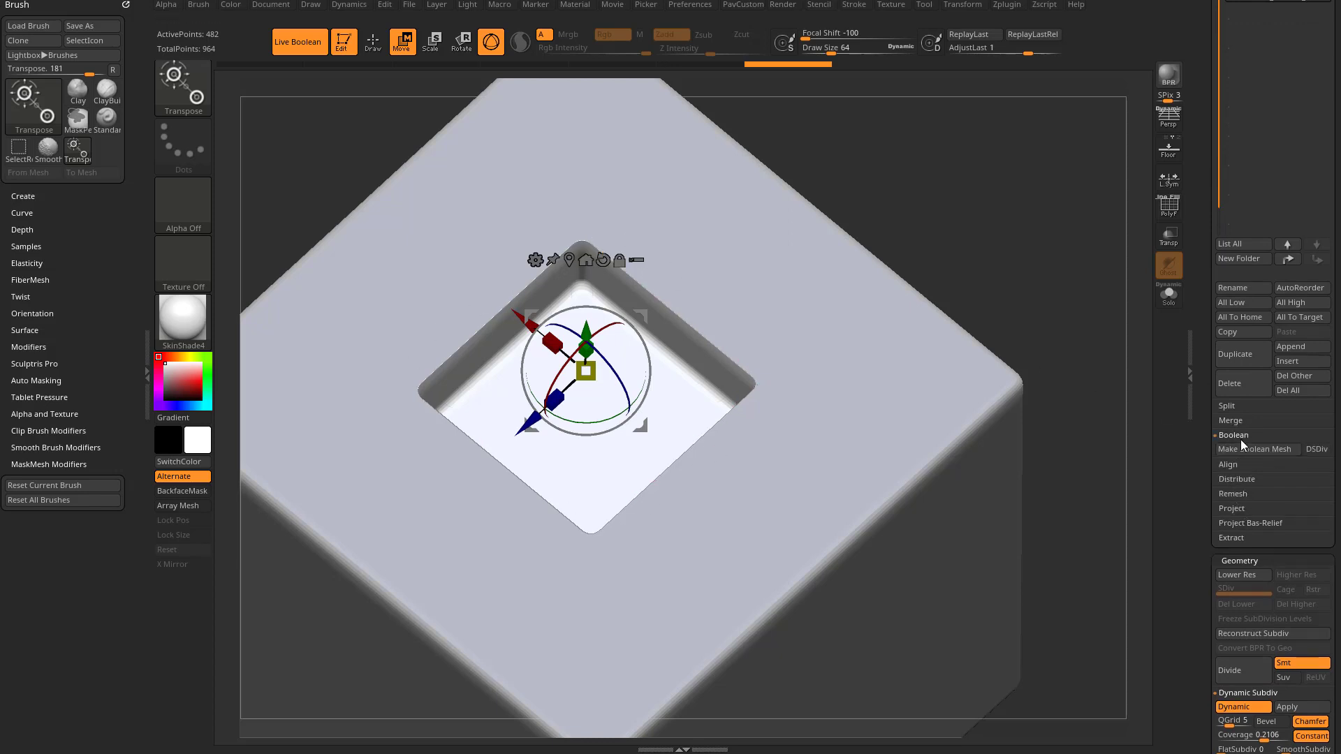
{"action": "left_click", "coordinate": [1317, 449]}
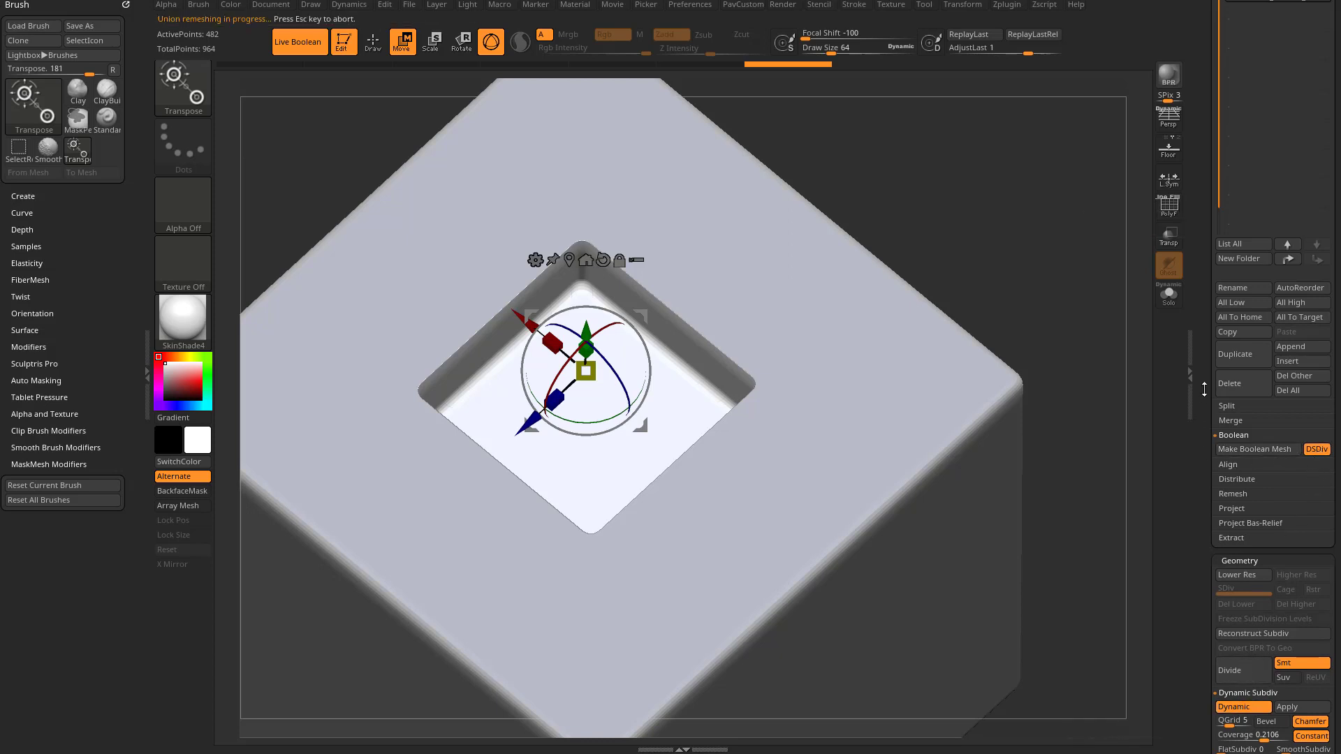
{"action": "left_click_drag", "start_coordinate": [1203, 389], "coordinate": [1210, 553]}
{"action": "left_click", "coordinate": [1229, 213]}
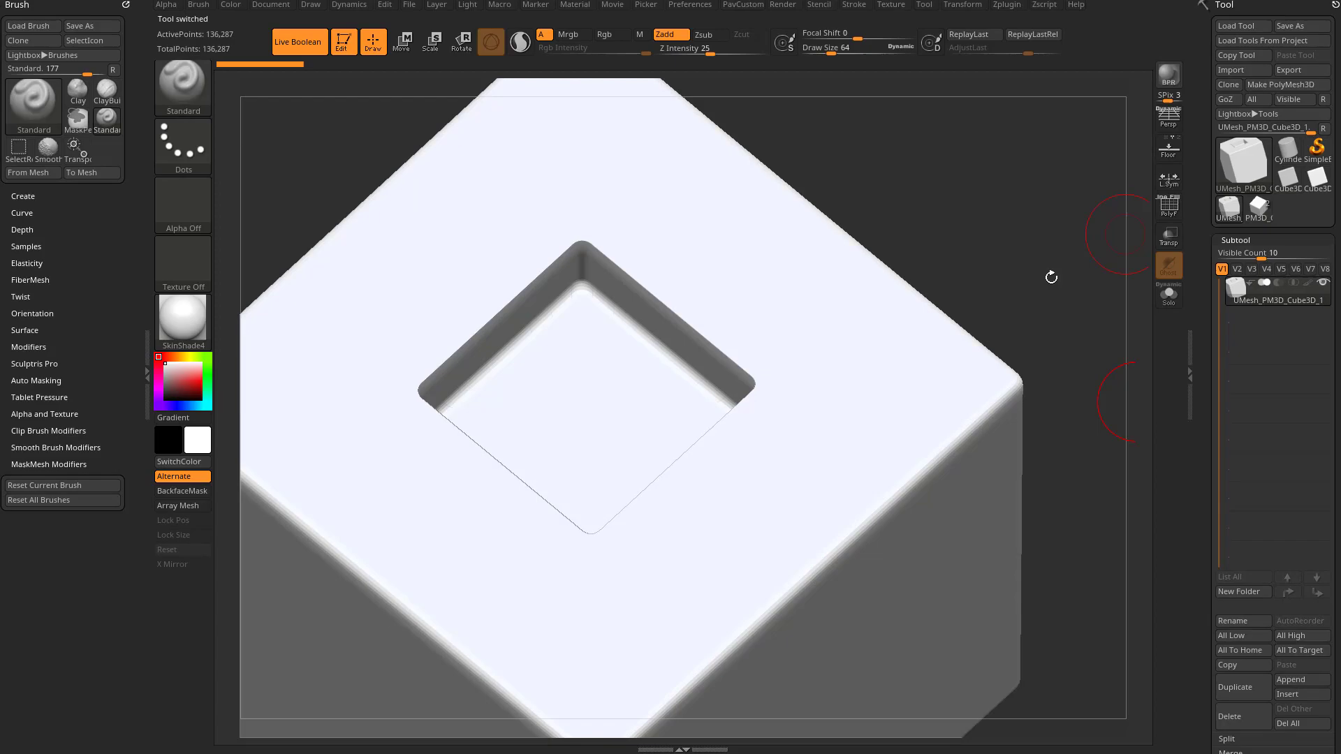
Step: Dock the Zplugin palette beside the canvas and launch BevelPro on the boolean mesh
{"action": "left_click", "coordinate": [1169, 206]}
{"action": "left_click", "coordinate": [1165, 218]}
{"action": "left_click_drag", "start_coordinate": [1023, 219], "coordinate": [1068, 233], "text": "alt"}
{"action": "left_click_drag", "start_coordinate": [999, 126], "coordinate": [946, 186], "text": "alt"}
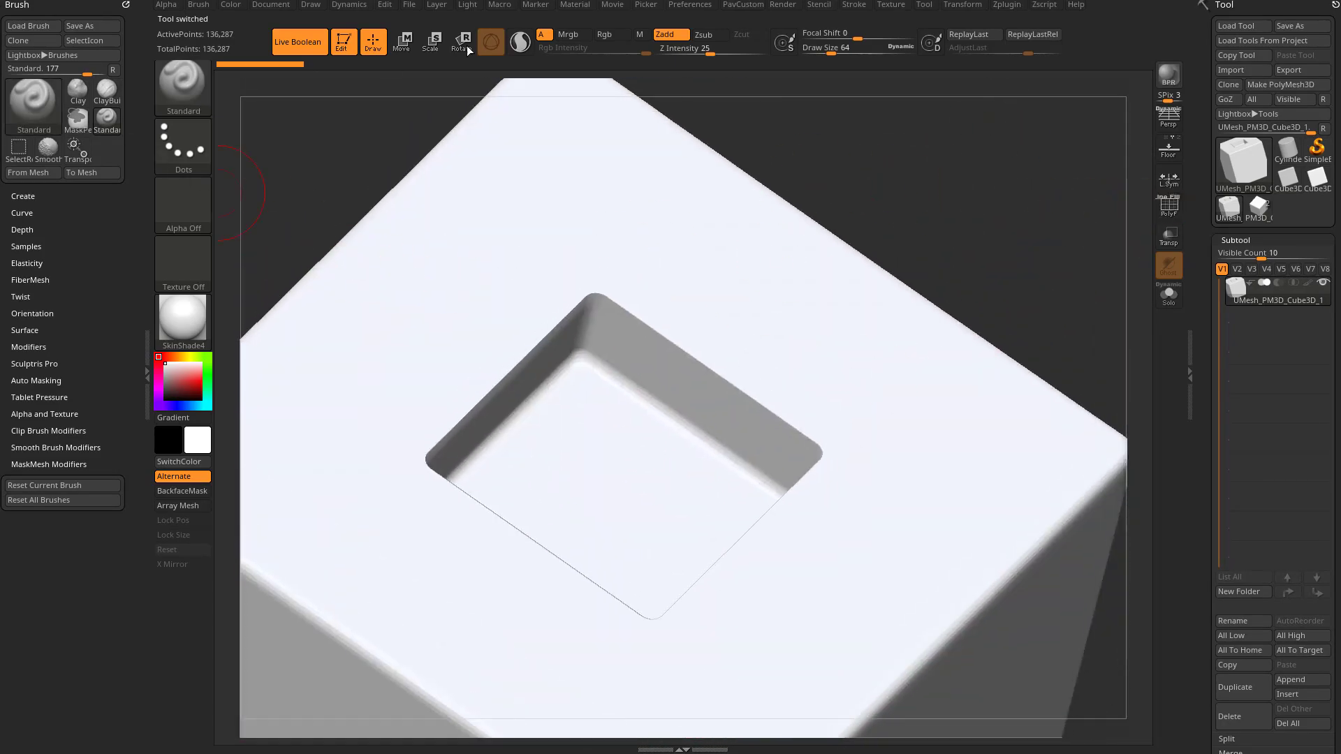
{"action": "mouse_move", "coordinate": [1001, 4]}
{"action": "left_click_drag", "start_coordinate": [1000, 20], "coordinate": [80, 24]}
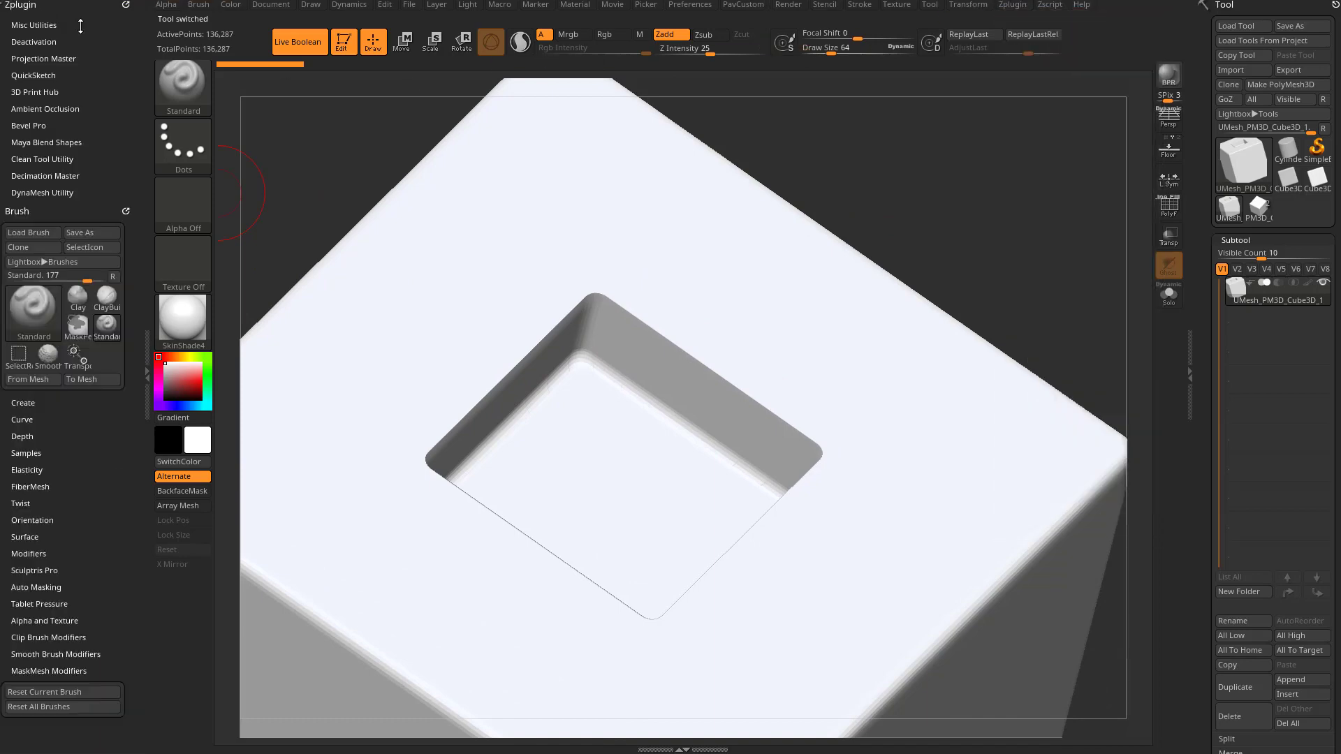
{"action": "left_click", "coordinate": [29, 126]}
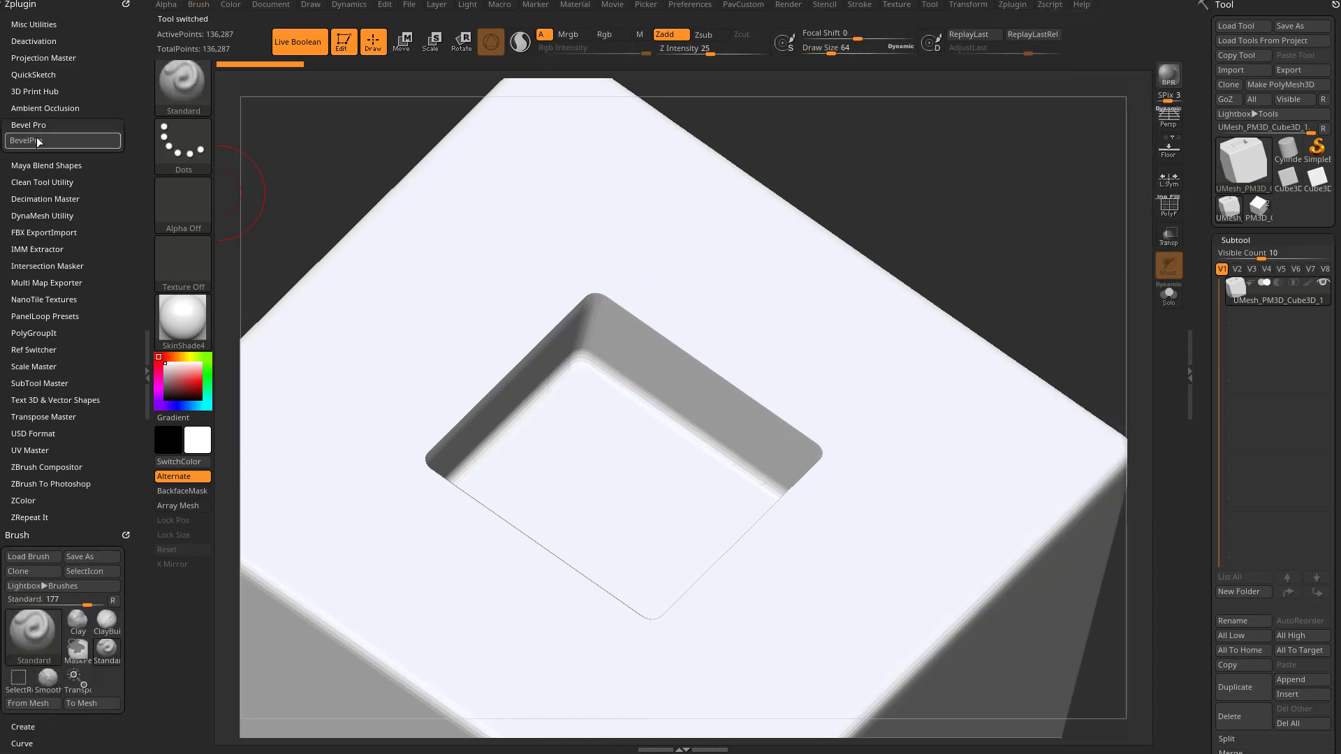
{"action": "left_click", "coordinate": [42, 137]}
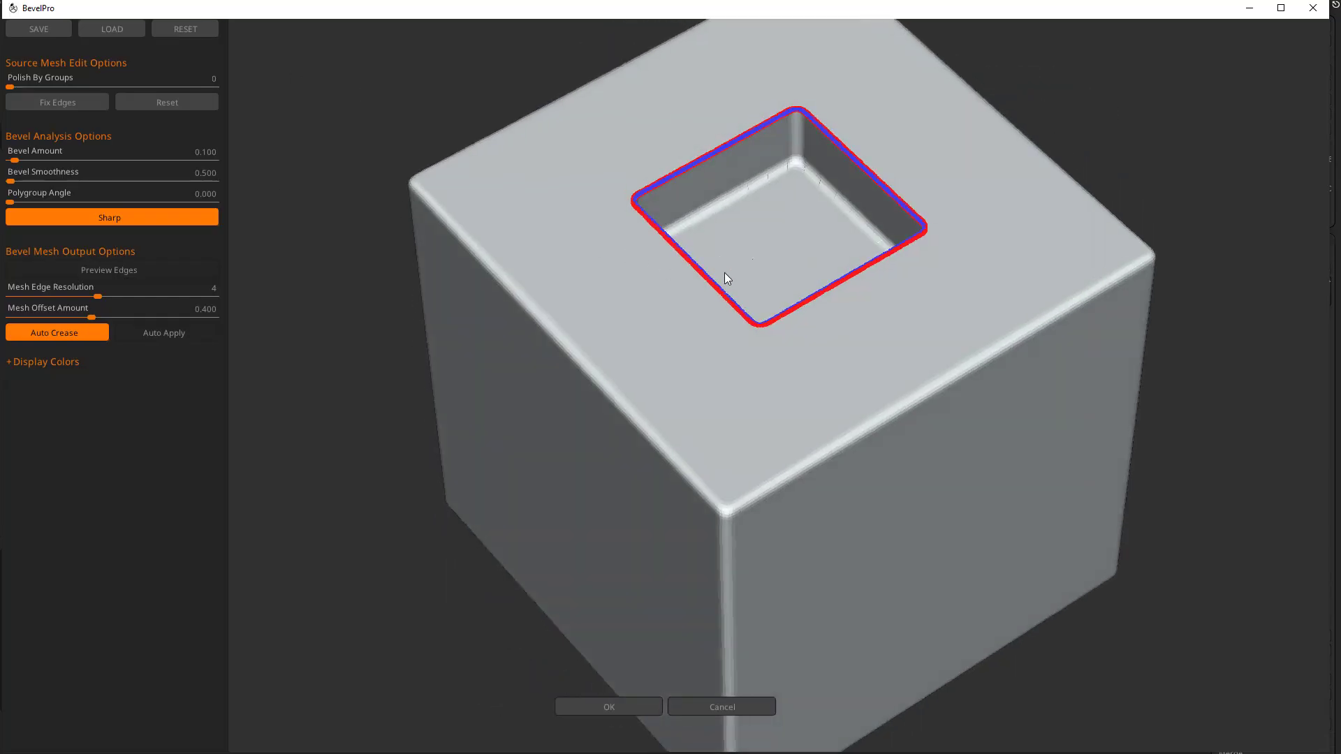
Step: Set the Bevel Amount for the pocket's rim to 0.35 and enable Auto Apply
{"action": "right_click_drag", "start_coordinate": [723, 272], "coordinate": [669, 429], "text": "ctrl"}
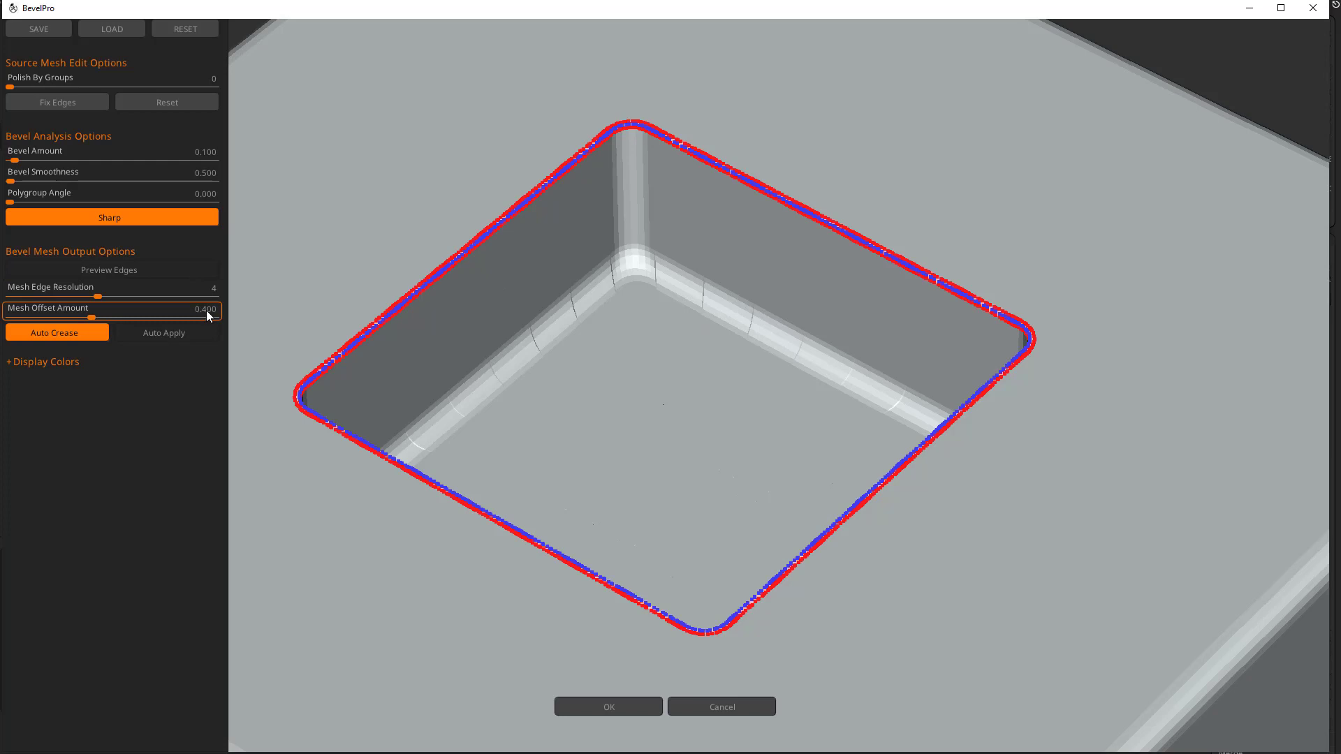
{"action": "left_click", "coordinate": [208, 153]}
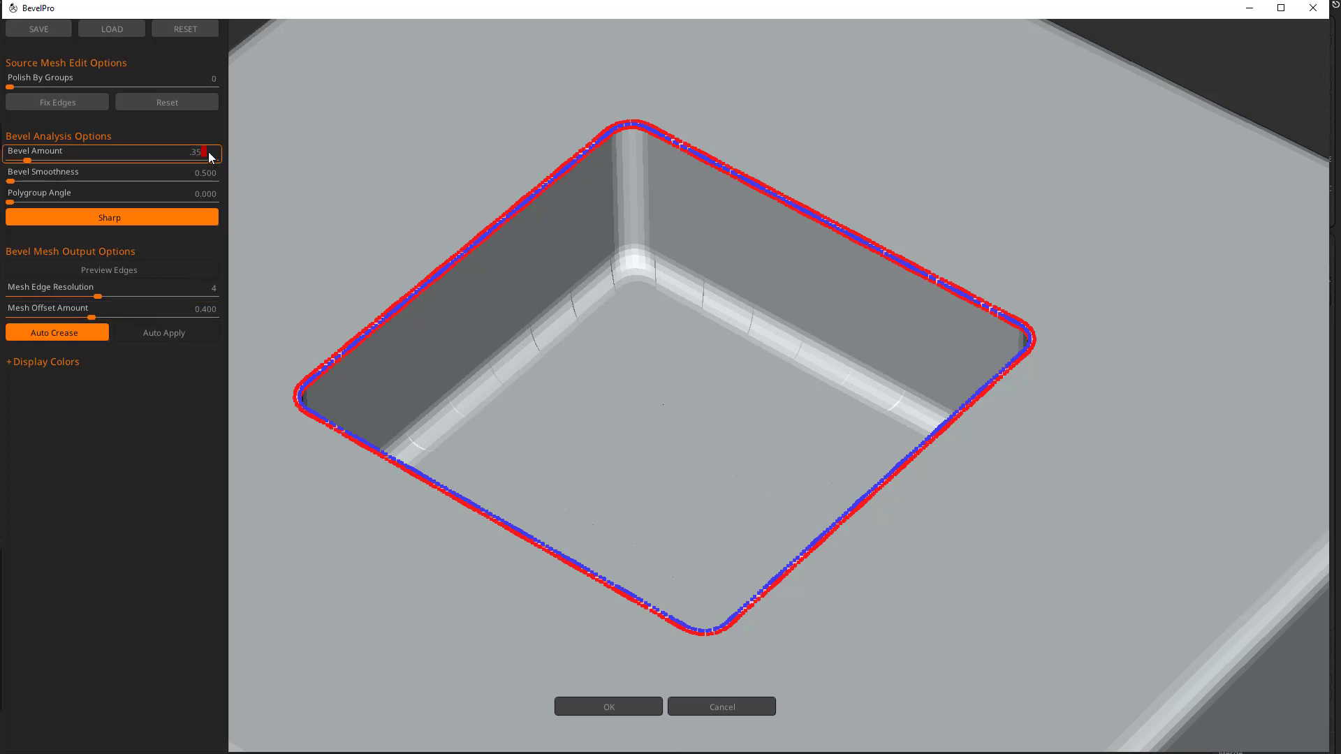
{"action": "type", "text": ".35"}
{"action": "key", "text": "Return"}
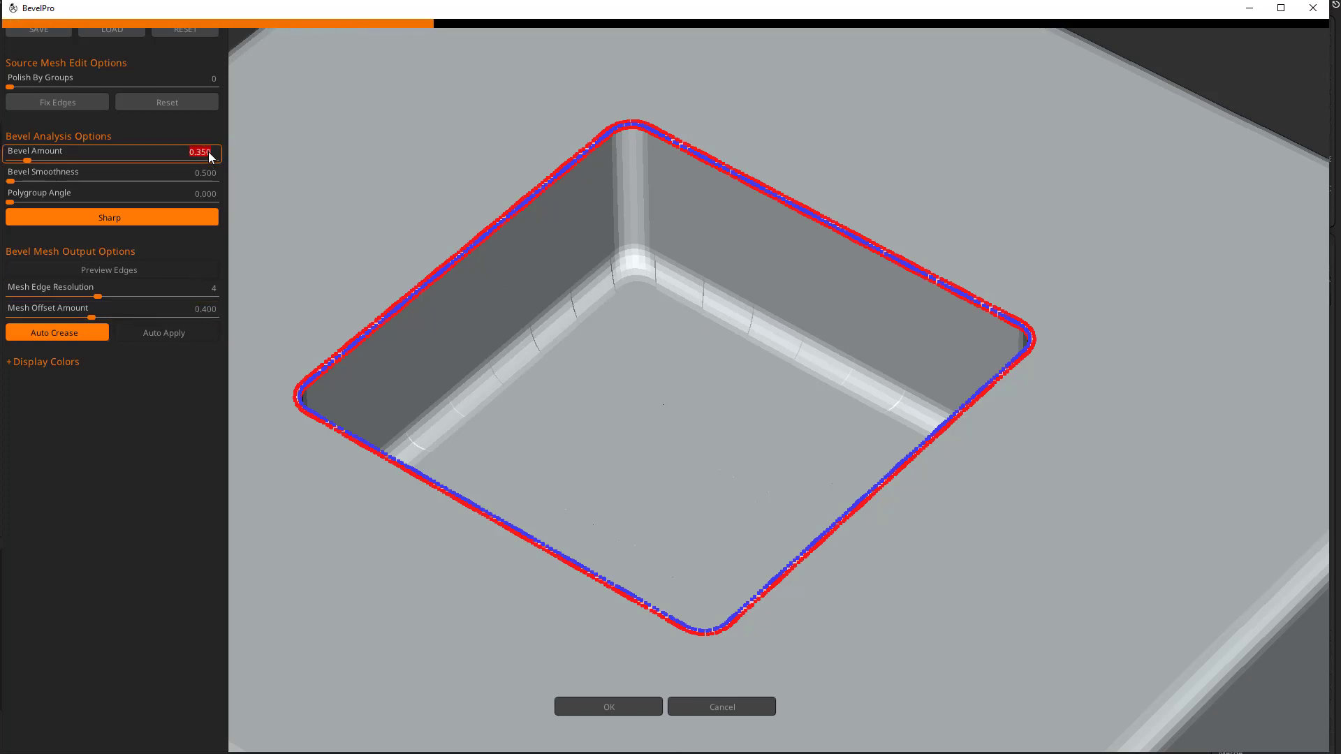
{"action": "left_click", "coordinate": [165, 331]}
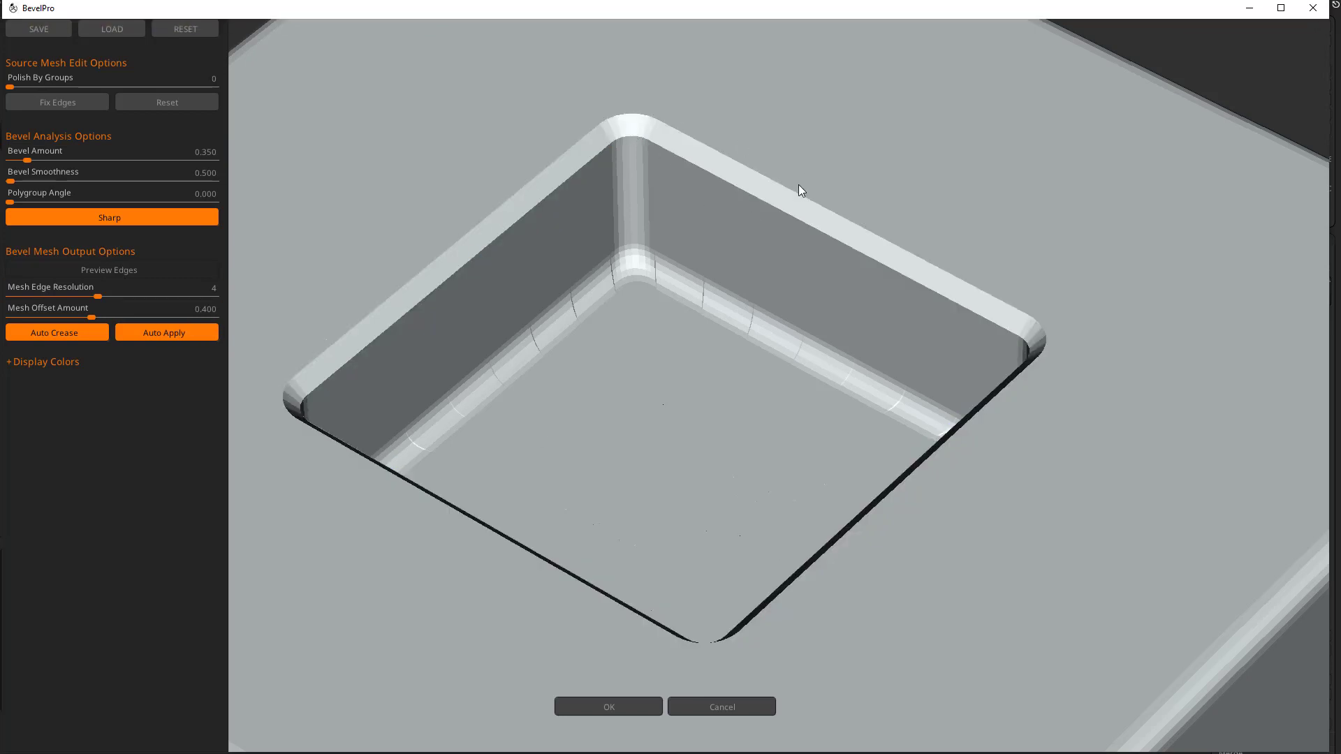
Step: Disable Sharp, raise Bevel Smoothness to 62.195, and accept the bevel to return it to ZBrush
{"action": "left_click", "coordinate": [132, 218]}
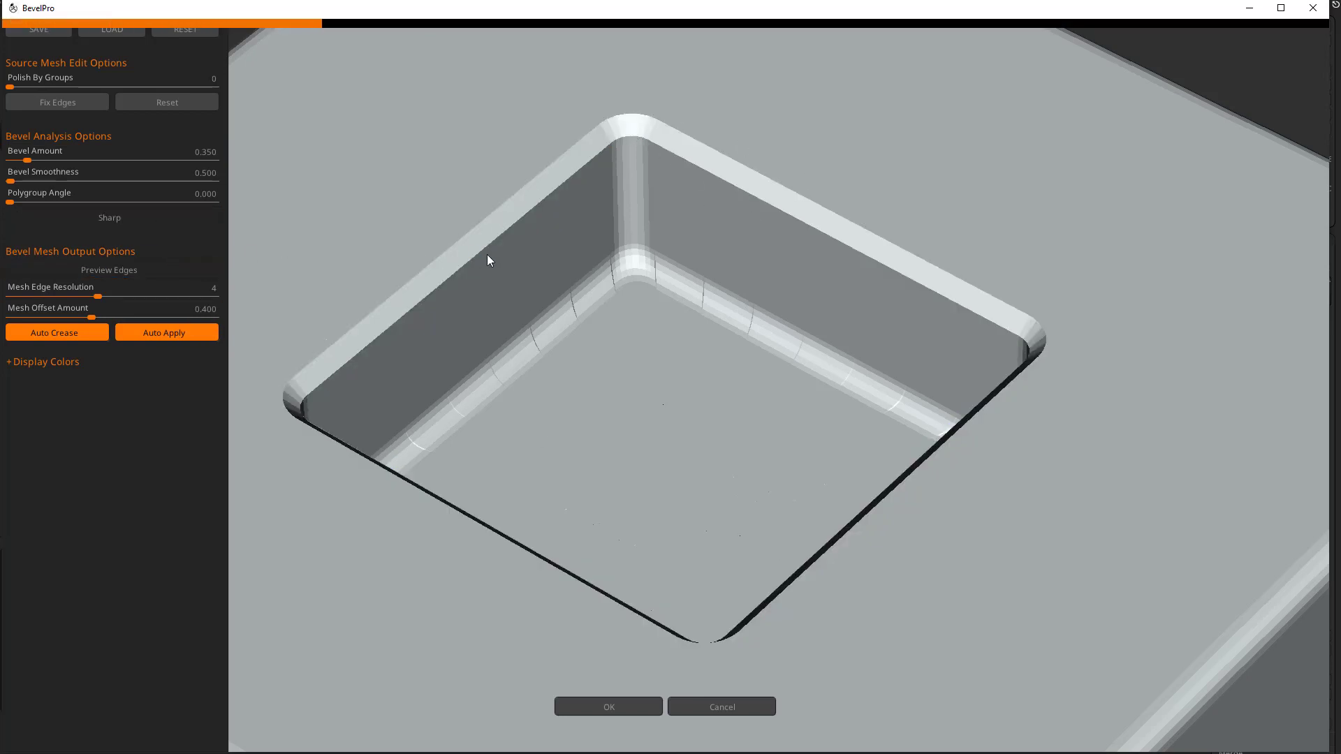
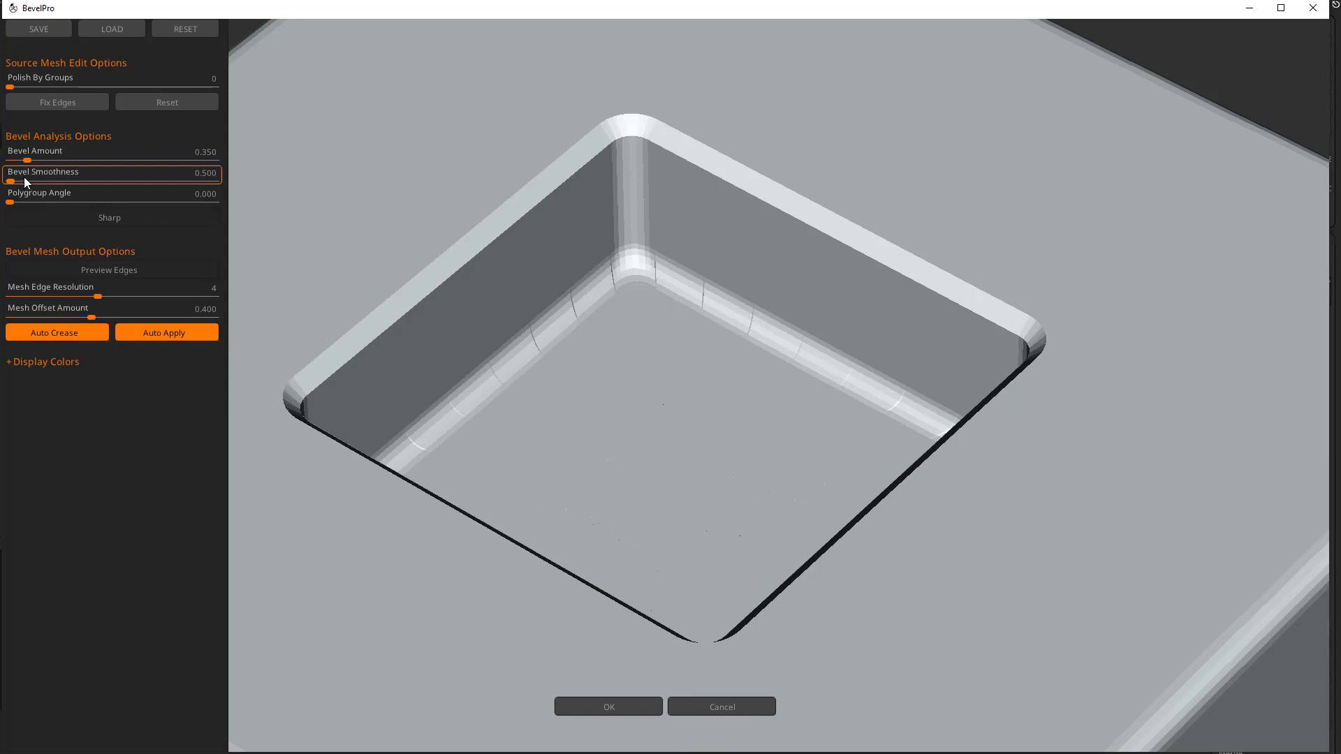
{"action": "left_click_drag", "start_coordinate": [24, 182], "coordinate": [10, 182]}
{"action": "left_click_drag", "start_coordinate": [16, 183], "coordinate": [136, 184]}
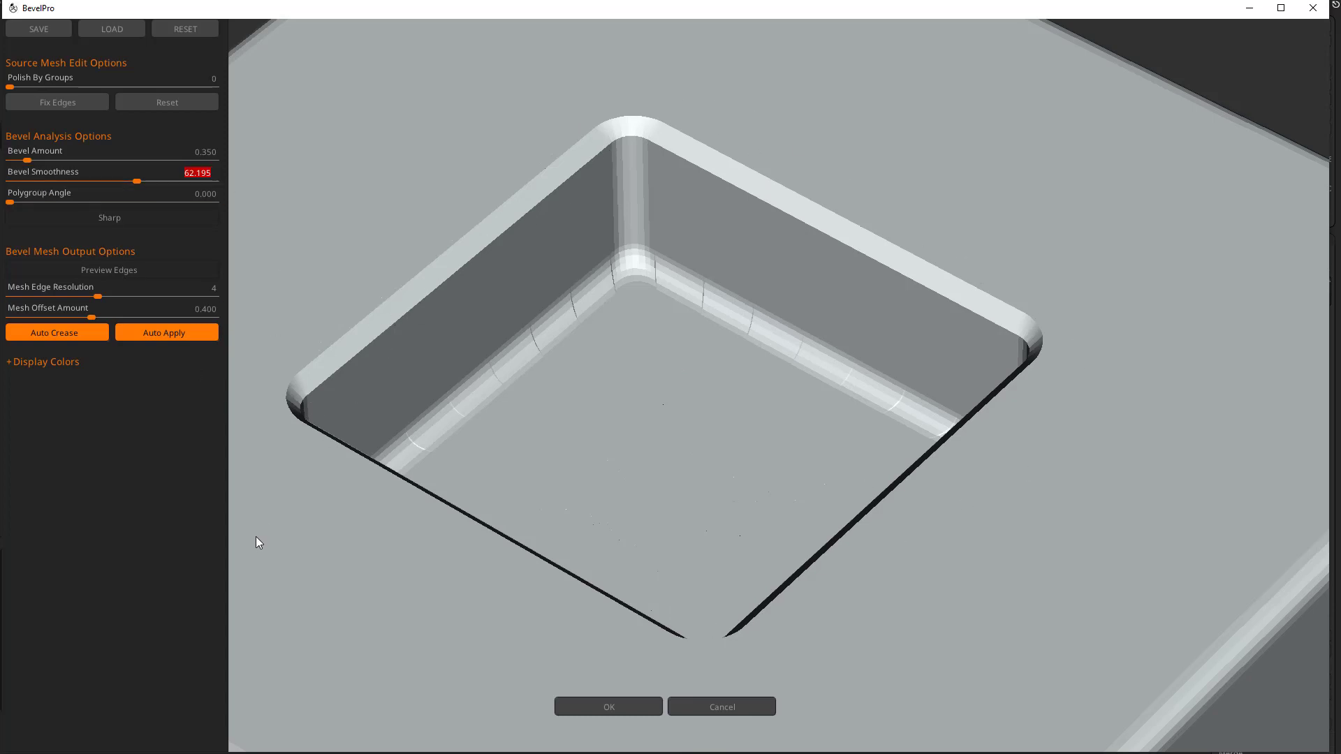
{"action": "left_click", "coordinate": [609, 706]}
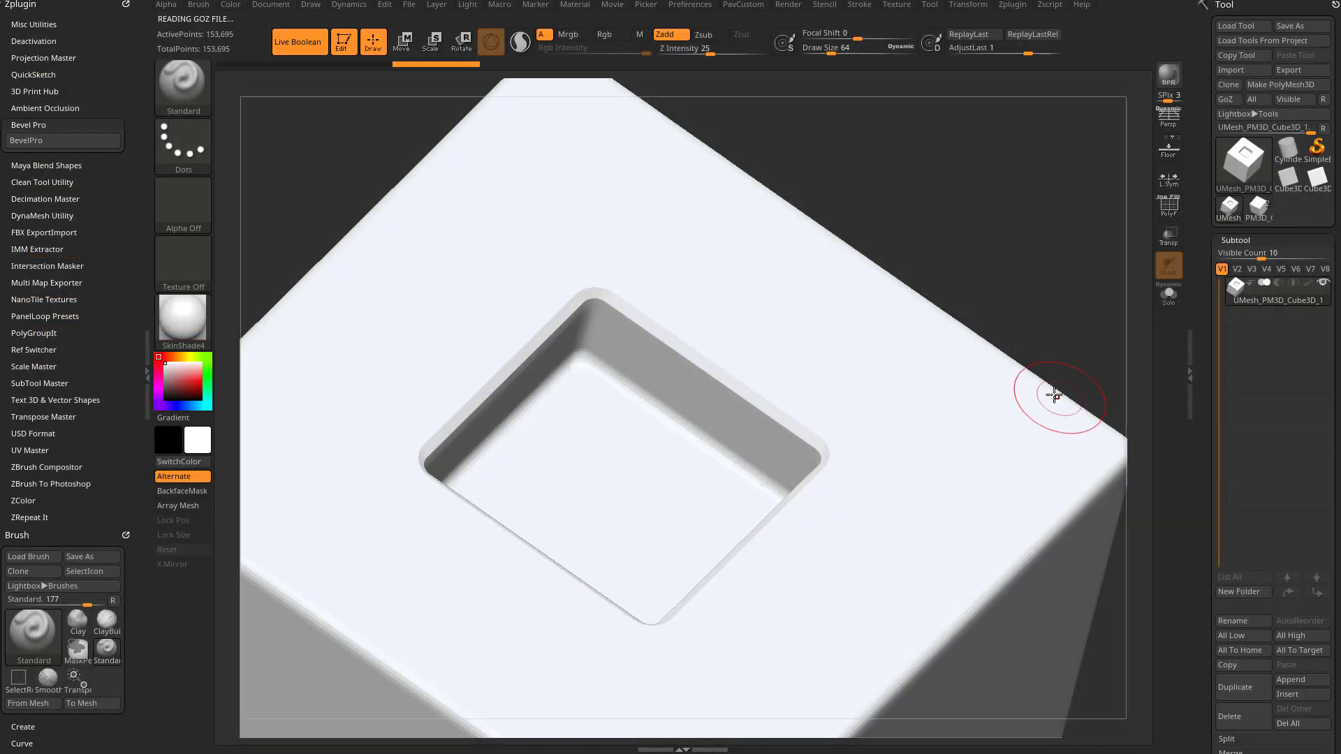
Step: Check the beveled pocket rim with the polyframe on and off, and assign the StartupMaterial to the mesh
{"action": "left_click", "coordinate": [1173, 213]}
{"action": "left_click_drag", "start_coordinate": [1085, 206], "coordinate": [1170, 232]}
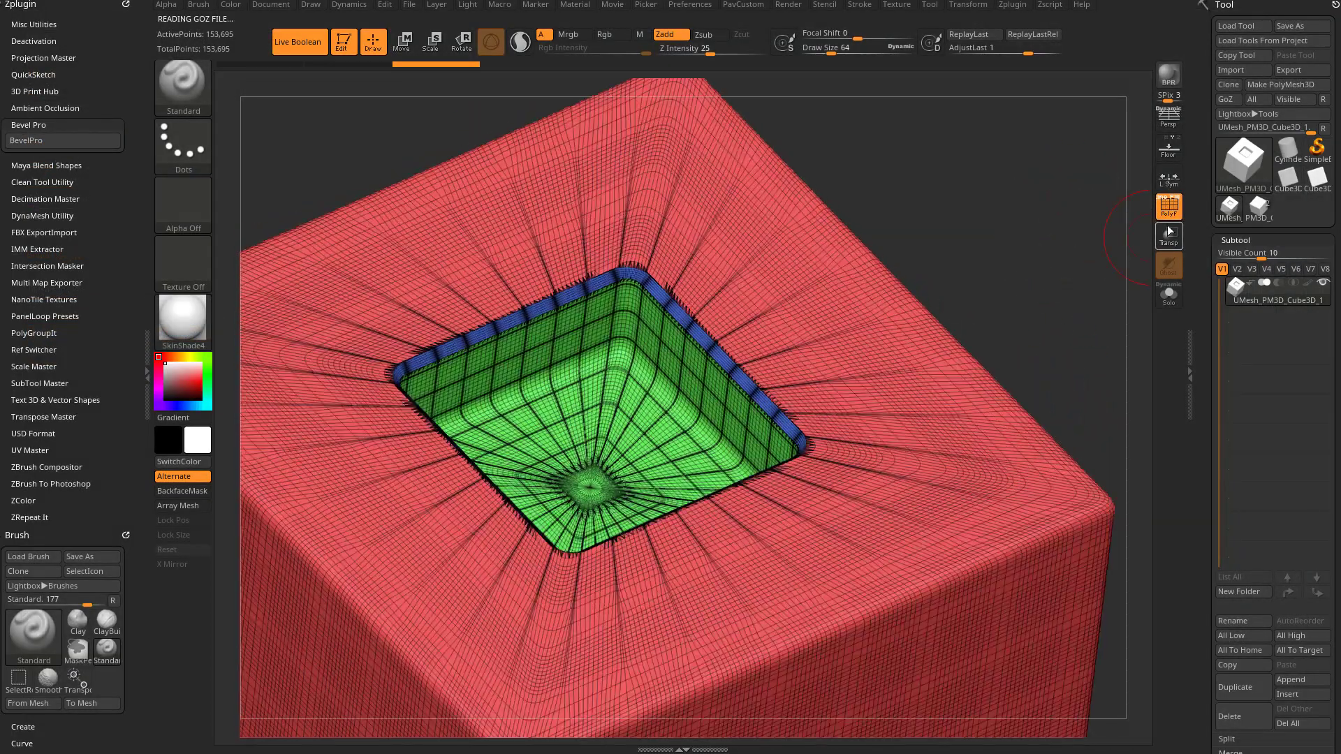
{"action": "left_click", "coordinate": [1160, 207]}
{"action": "left_click_drag", "start_coordinate": [1089, 210], "coordinate": [739, 275]}
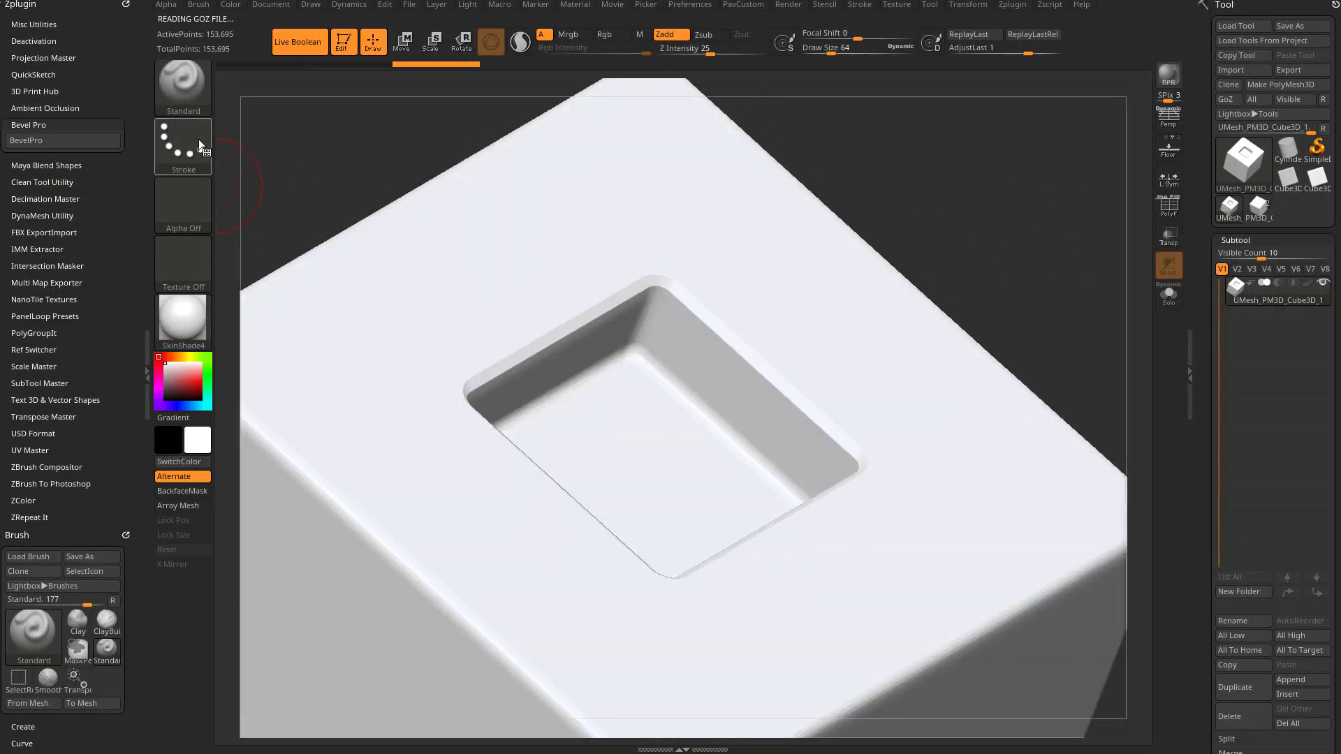
{"action": "left_click", "coordinate": [183, 90]}
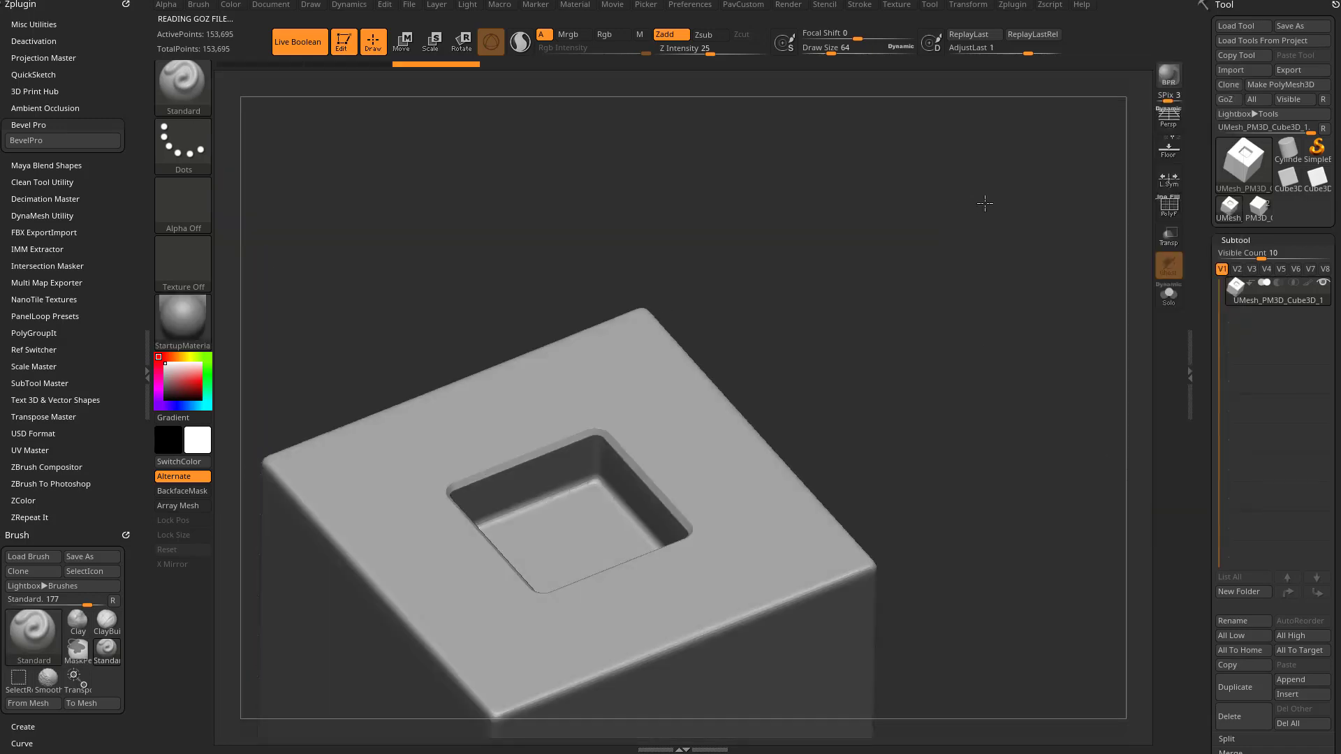